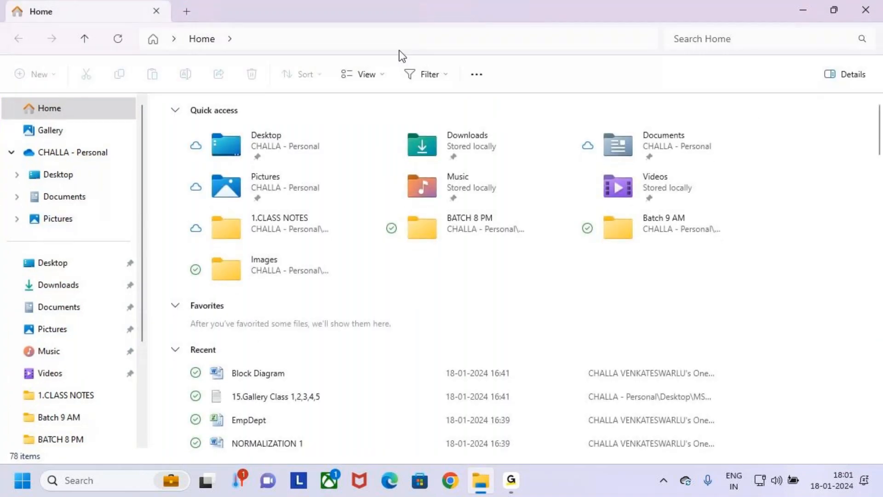
Step: Open the MS Power Platform folder on the Desktop and go into its Power Apps subfolder
key("XF86MonBrightnessDown")
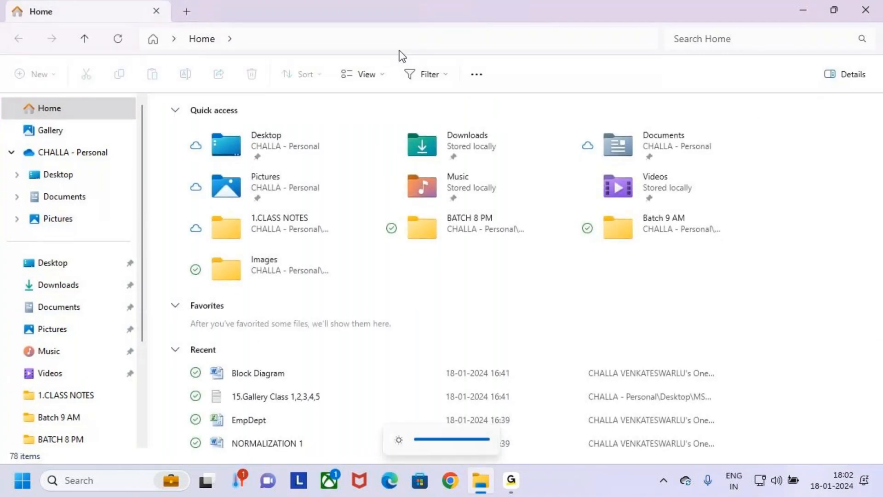
left_click(70, 176)
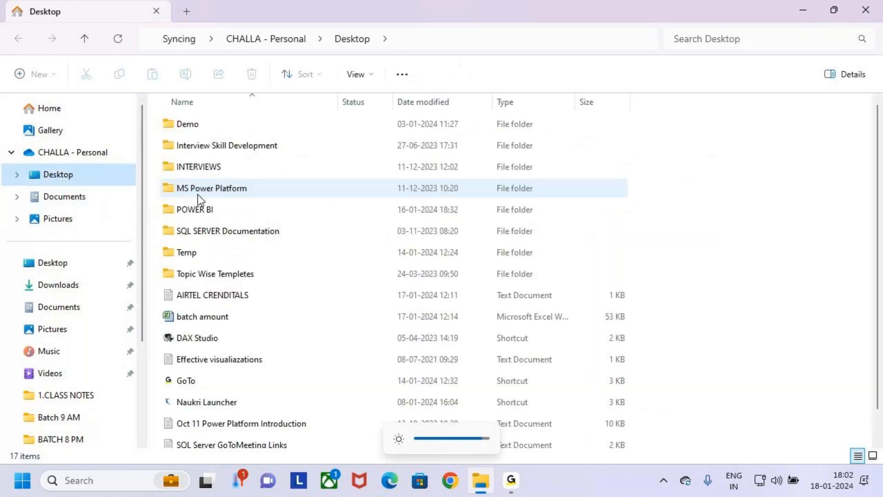
left_click(174, 168)
left_click(184, 191)
left_click(171, 170)
key("Down")
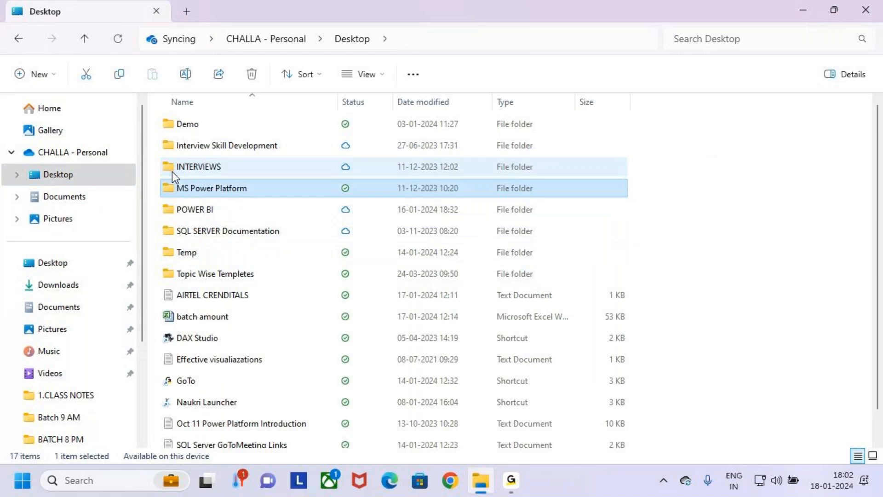
key("Return")
left_click(171, 131)
double_click(171, 131)
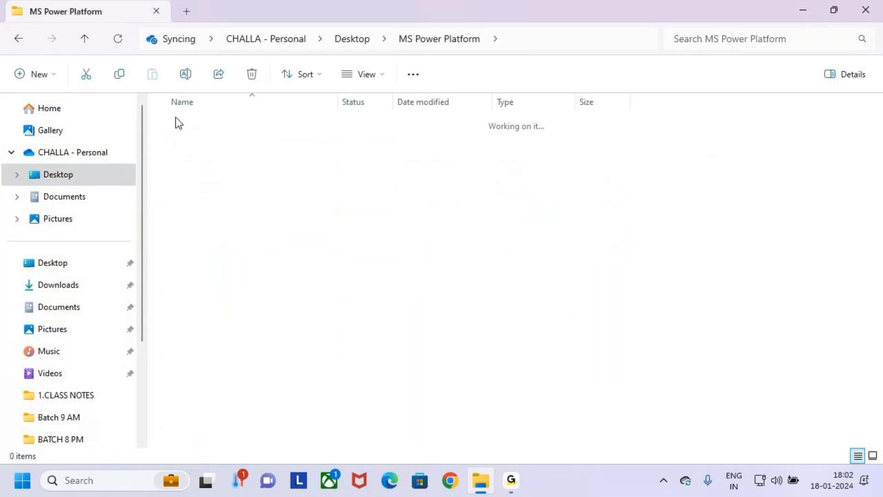
Step: Go into the 4.Class Notes folder and open its Batch 6 PM subfolder
left_click(179, 190)
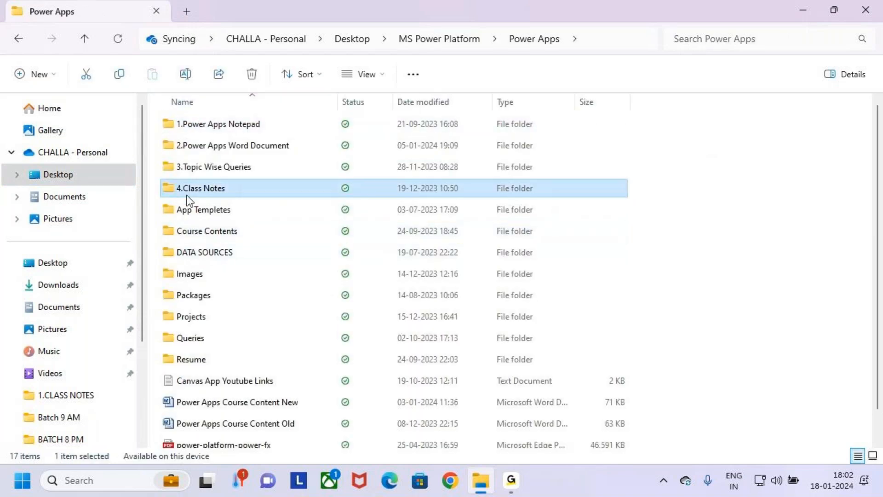
left_click(167, 168)
key("Down")
key("Return")
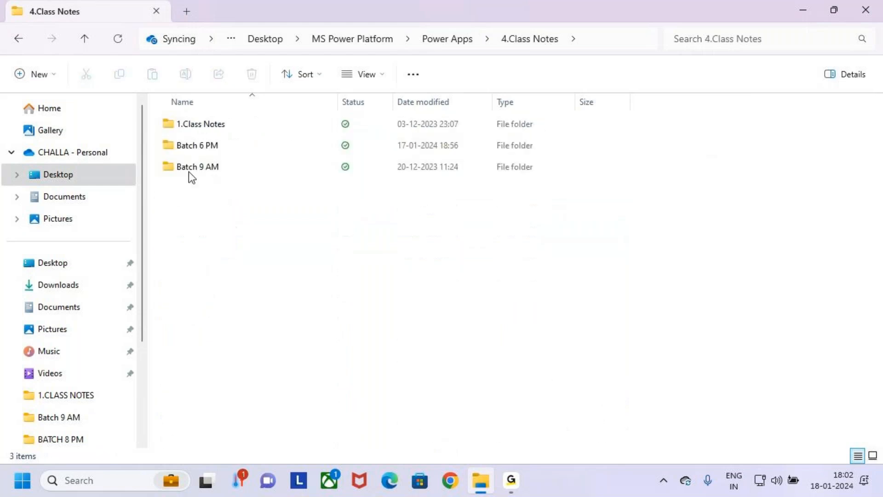
left_click(195, 146)
double_click(197, 146)
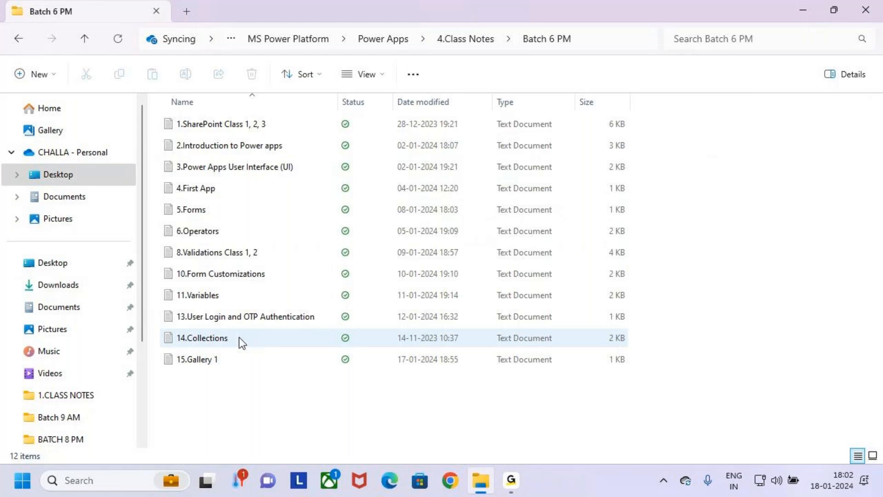
Step: Open the text file 15.Gallery 1 and maximize its window
double_click(256, 363)
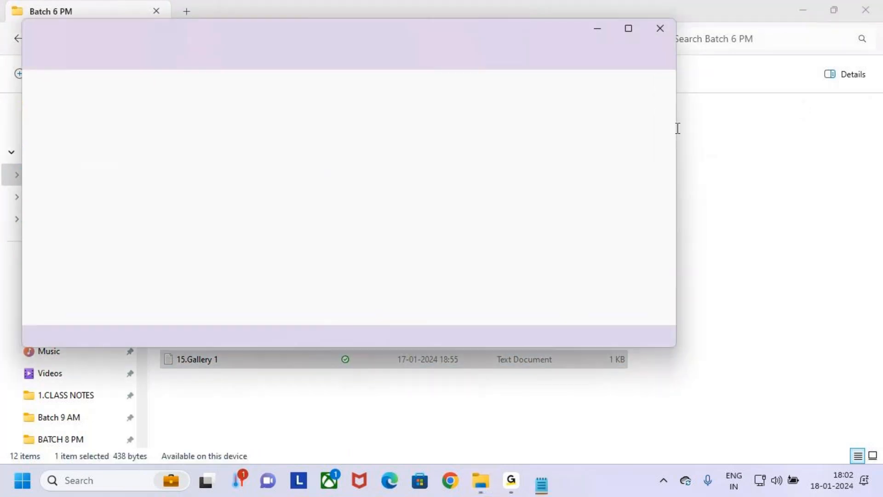
left_click(628, 28)
left_click(548, 193)
Step: Mark the Gallery heading with a red box and arrow, underline key words in the second definition line, and clear the annotations
left_click_drag(276, 65, 347, 72)
left_click(347, 73)
key("ctrl+2")
left_click_drag(267, 54, 332, 75)
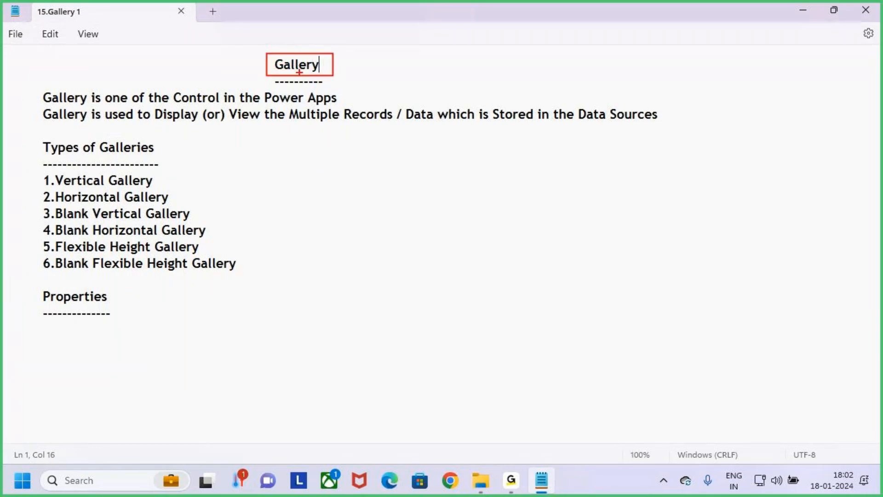
left_click_drag(295, 51, 306, 56)
left_click_drag(178, 127, 328, 122)
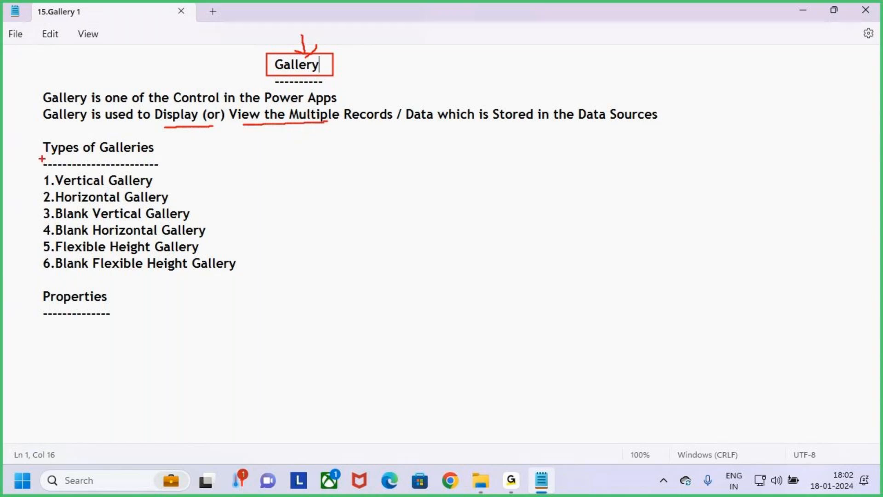
key("Escape")
Step: Draw a red box and a tick mark around the Types of Galleries list, and clear the annotations
key("ctrl+2")
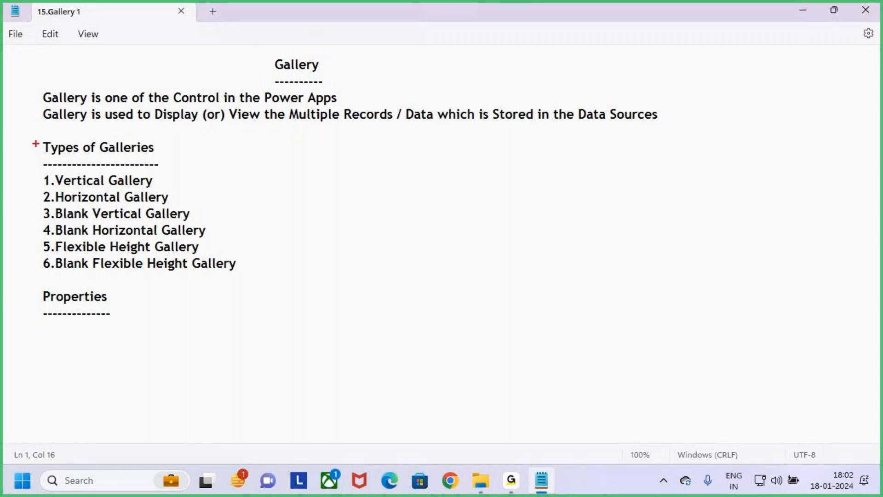
mouse_move(34, 138)
left_mouse_down()
mouse_move(138, 215)
mouse_move(261, 274)
left_mouse_up()
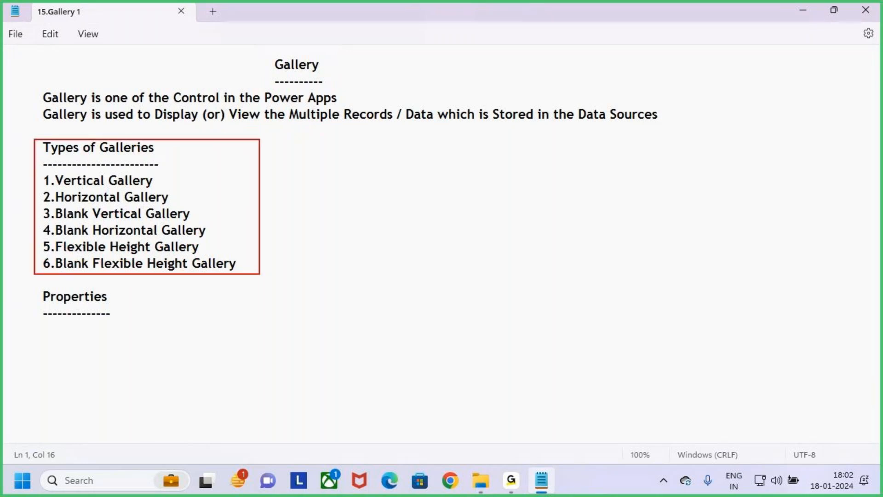
mouse_move(232, 208)
left_mouse_down()
mouse_move(244, 222)
mouse_move(270, 183)
left_mouse_up()
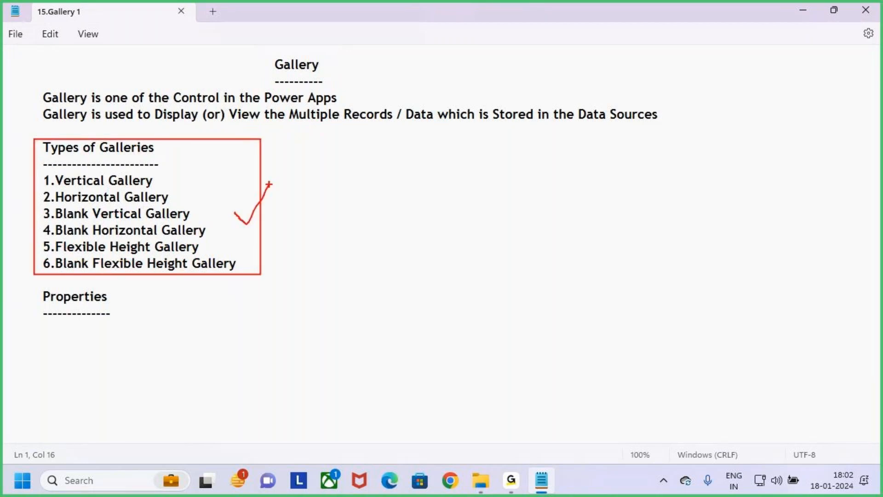
key("Escape")
left_click_drag(43, 296, 0, 300)
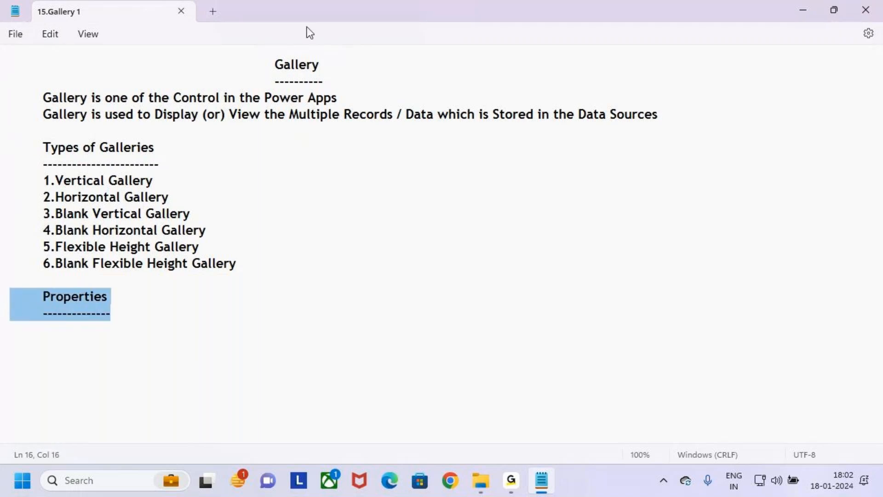
double_click(298, 65)
left_click(308, 97)
left_click_drag(160, 316, 2, 99)
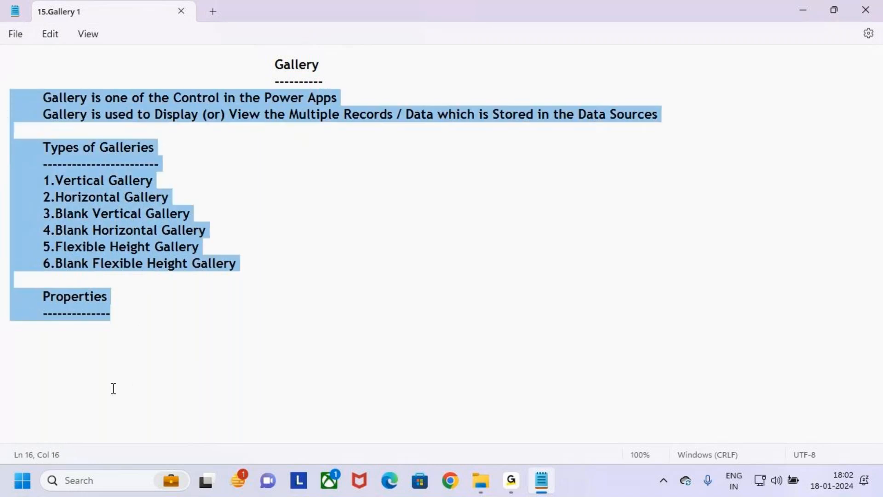
Step: Add a long dashed separator line below the Properties section, followed by a blank line and an indented new line
left_click(136, 331)
left_click(125, 303)
left_click(132, 311)
key("Return")
key("Return")
type("-")
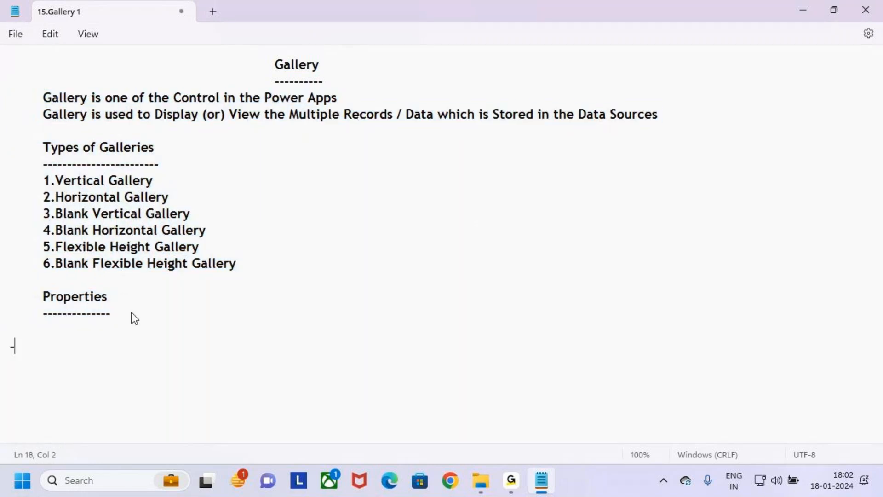
type("-------------------------------")
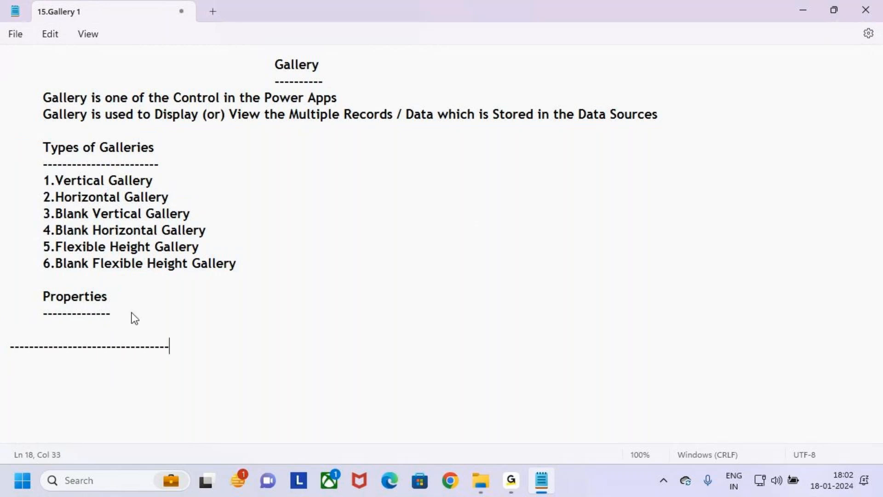
key("BackSpace")
key("BackSpace")
key("BackSpace")
type("-----------------------------------------------------------------------------------------------------------------------")
key("Return")
key("Return")
key("Tab")
type("cLASS")
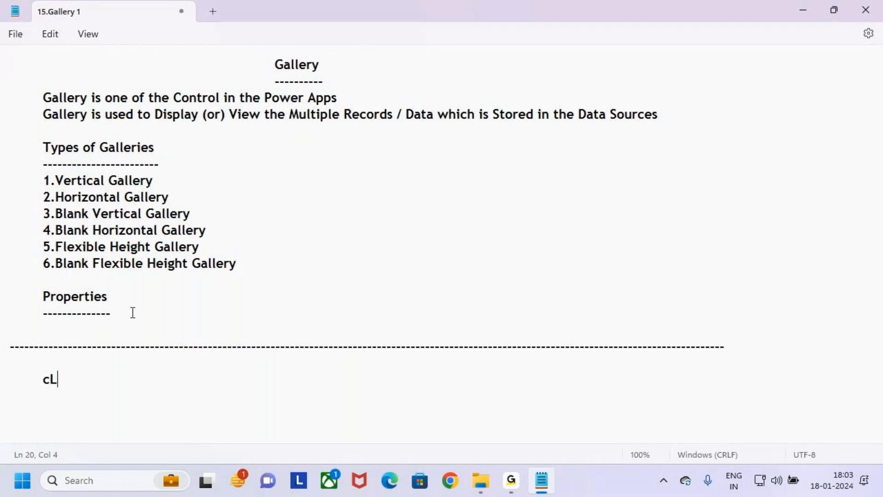
key("BackSpace")
key("BackSpace")
key("BackSpace")
key("BackSpace")
key("BackSpace")
key("BackSpace")
key("BackSpace")
key("BackSpace")
key("BackSpace")
key("BackSpace")
key("BackSpace")
Step: Add an indented "Class 2" heading below the separator and underline it with a row of dashes
type("---")
key("Return")
key("Return")
key("Tab")
key("Caps_Lock")
type("Class")
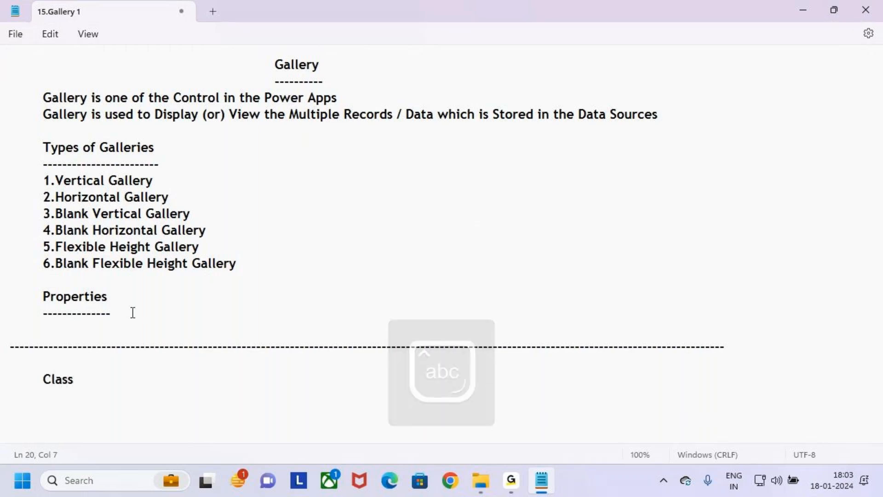
type(" 2")
key("Return")
key("Tab")
type("----------")
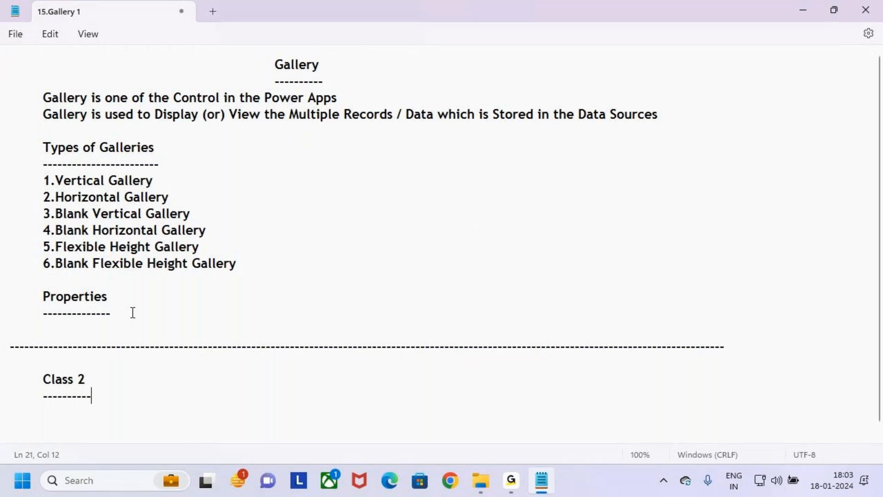
Step: Add the further indented title "Connect the Gallery to Forms" on the line under the Class 2 heading
key("Return")
key("Tab")
scroll(189, 320, "down", 1)
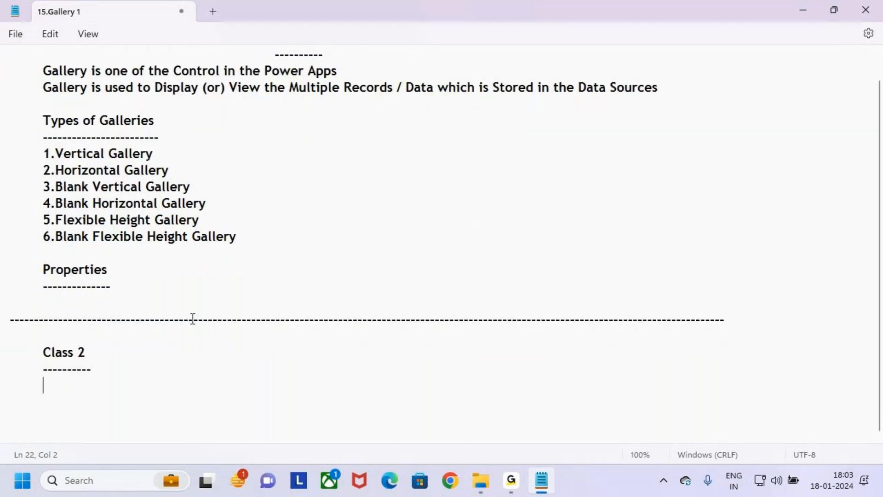
key("Tab")
key("Tab")
key("Tab")
key("Tab")
type("Connect ")
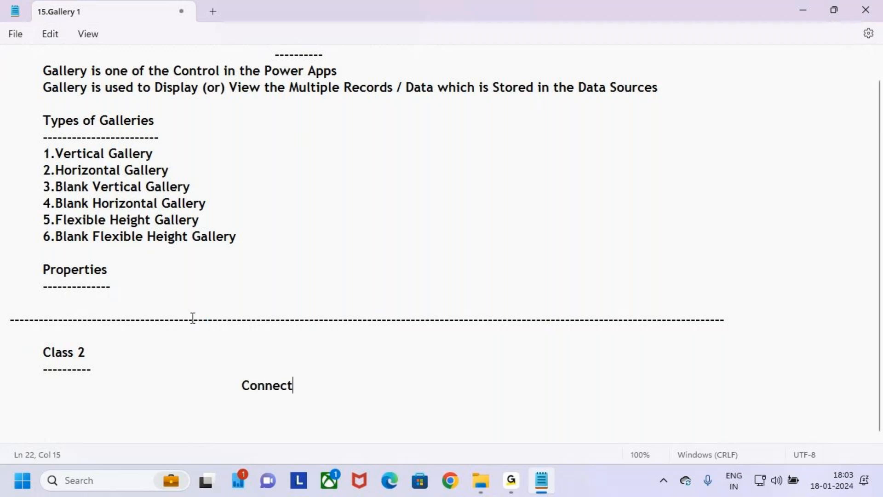
type("the Gallery to Form")
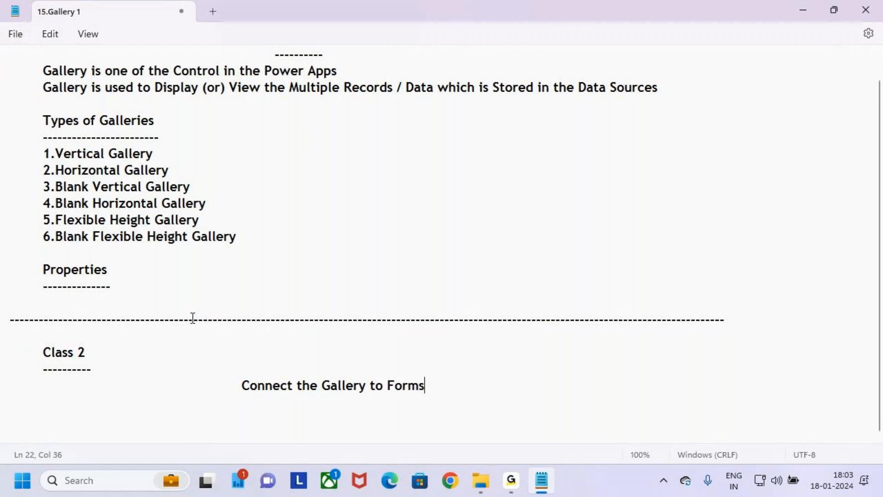
type("s")
Step: Add blank lines below the "Connect the Gallery to Forms" title and place the text cursor two lines under it
key("Return")
key("Return")
key("Return")
key("Return")
key("Return")
key("Return")
key("Return")
key("Return")
key("Return")
key("Return")
key("Return")
key("Return")
key("Return")
key("Return")
key("Return")
key("Return")
key("Return")
key("Return")
key("Return")
key("Return")
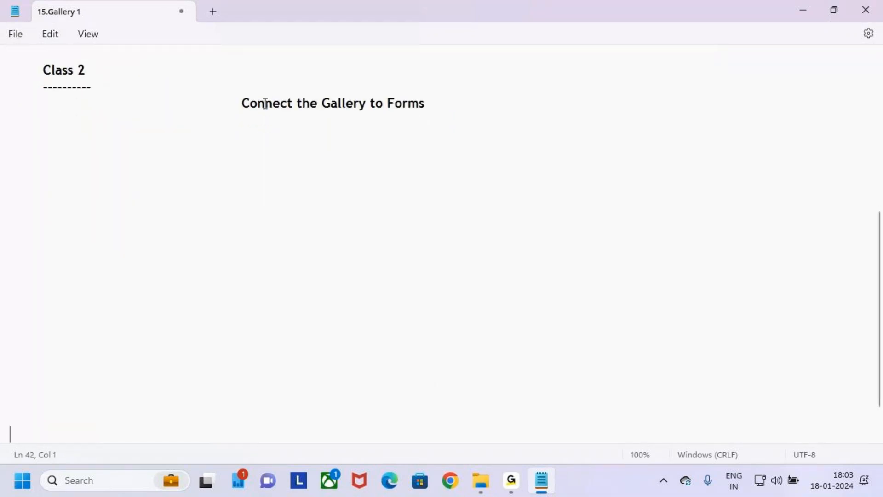
left_click(244, 105)
left_click(250, 134)
left_click_drag(242, 106, 433, 113)
left_click(434, 107)
key("Return")
key("ctrl+2")
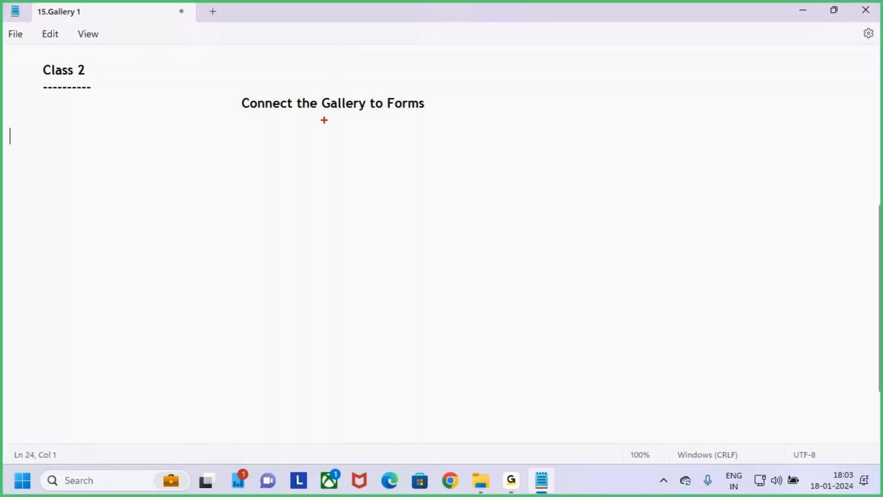
key("Escape")
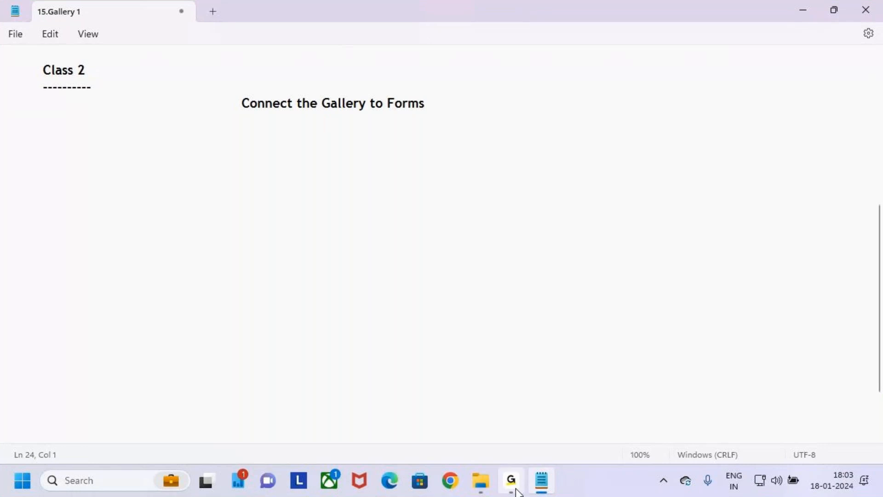
Step: Switch to File Explorer and open 15.Gallery Class 1,2,3,4,5 from the Batch 9 AM folder in 4.Class Notes
left_click(480, 481)
key("alt+Left")
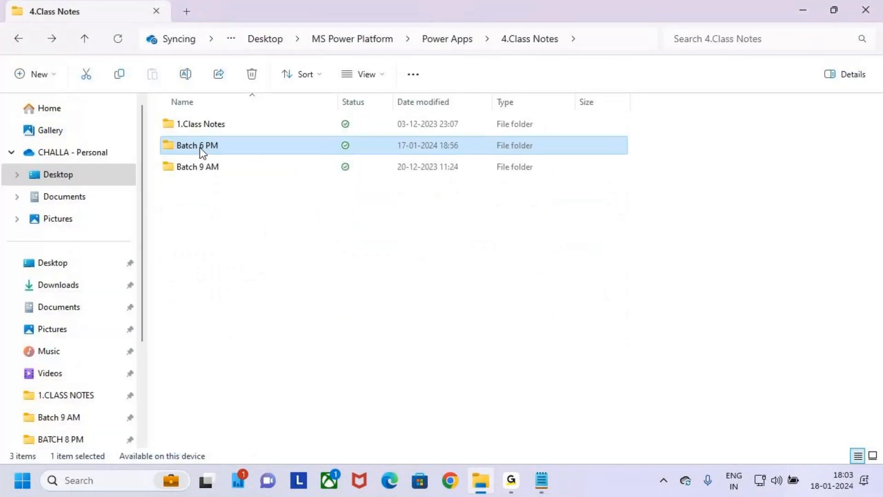
left_click(220, 166)
double_click(229, 171)
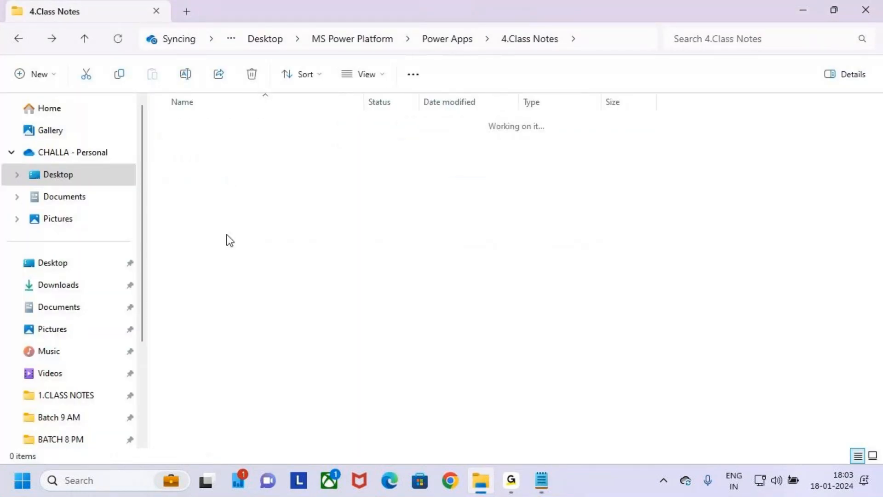
scroll(243, 254, "down", 2)
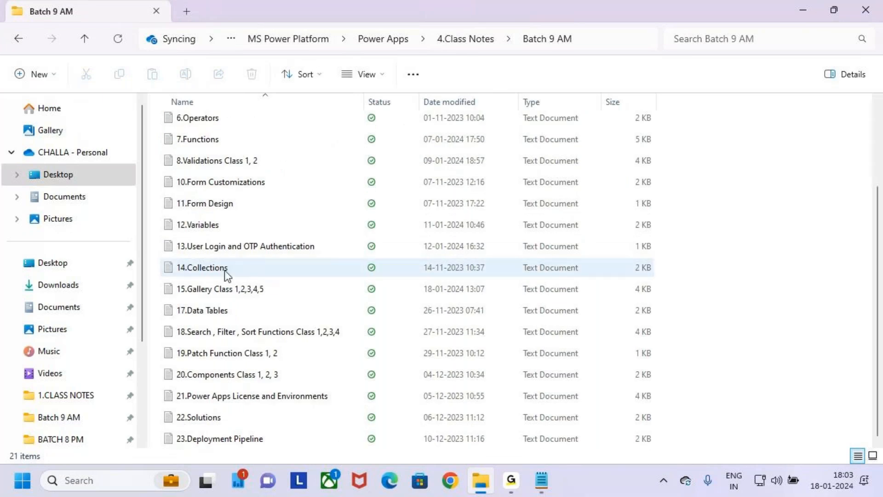
left_click(252, 289)
double_click(252, 289)
left_click(717, 118)
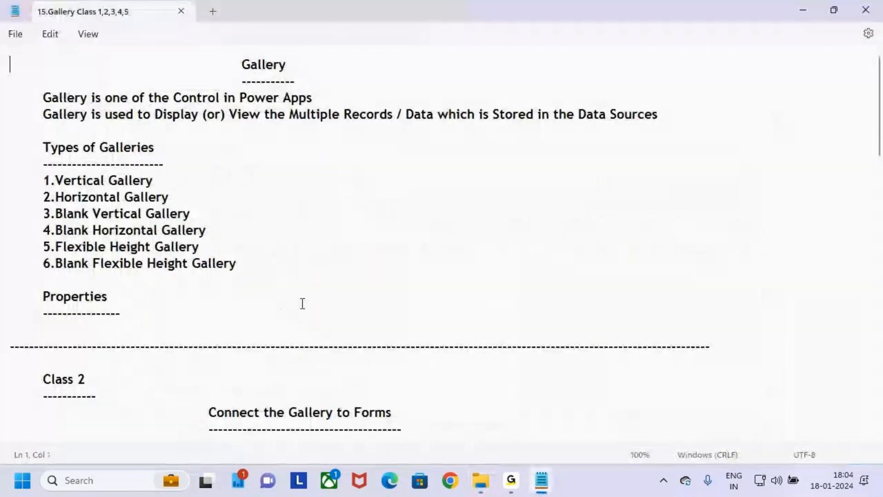
Step: Examine the Class 2 section's list of columns and data types in the Batch 9 AM gallery notes
scroll(276, 266, "down", 5)
scroll(276, 265, "down", 1)
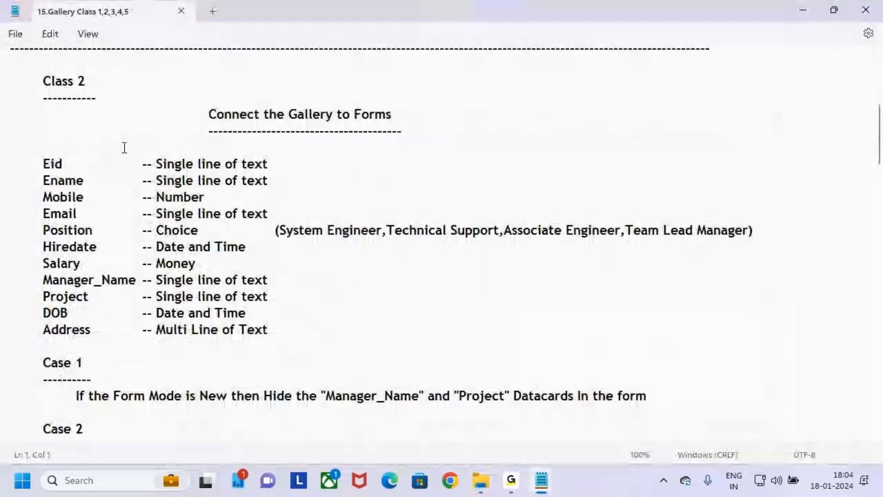
left_click(41, 191)
left_click(25, 159)
left_click(80, 213)
left_click(94, 230)
left_click_drag(24, 165, 142, 394)
left_click(101, 362)
left_click(23, 181)
left_click(105, 328)
left_click(142, 345)
Step: Select the Class 2 notes from the Eid row through the last item of Case 6, and close the file
left_click(12, 165)
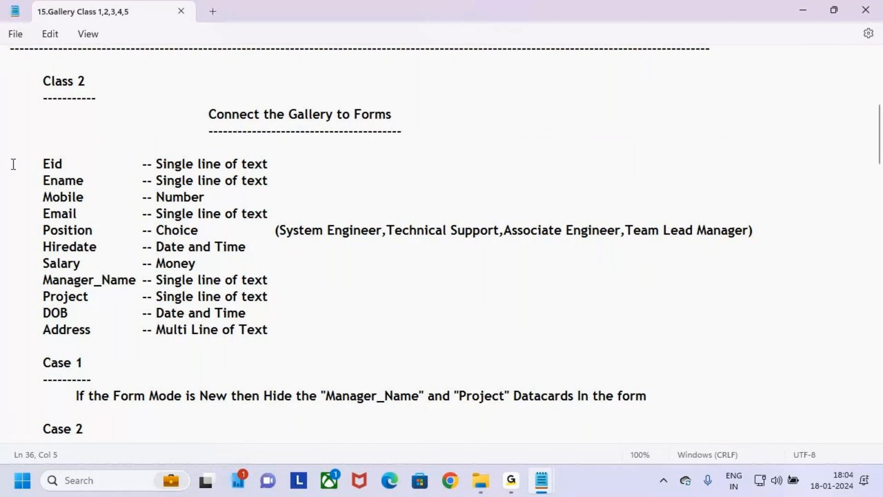
scroll(138, 264, "down", 7)
scroll(177, 264, "down", 3)
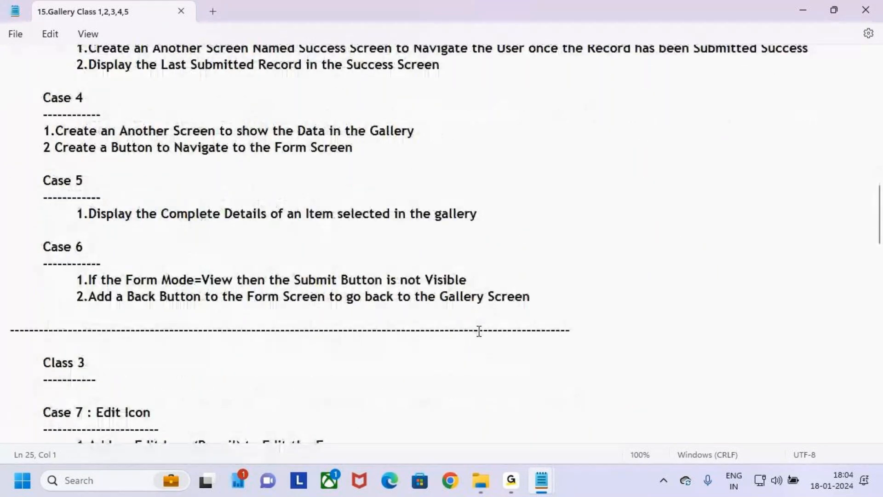
left_click(546, 298, "shift")
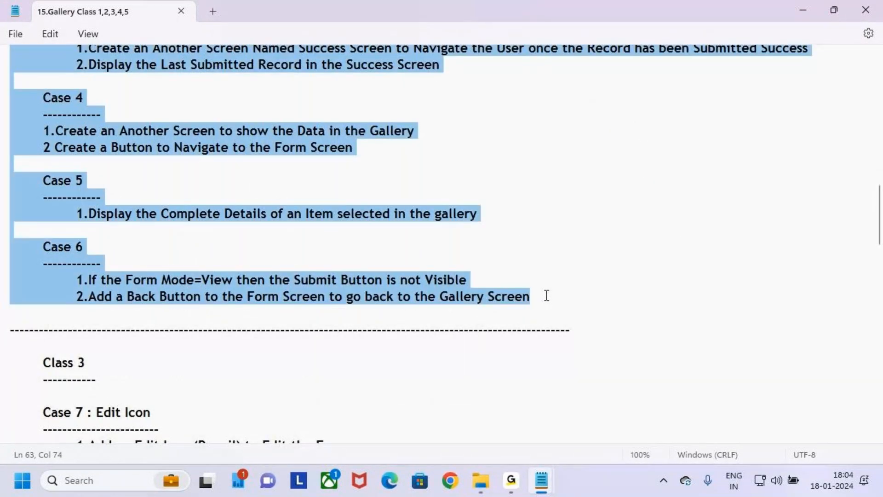
left_click(872, 7)
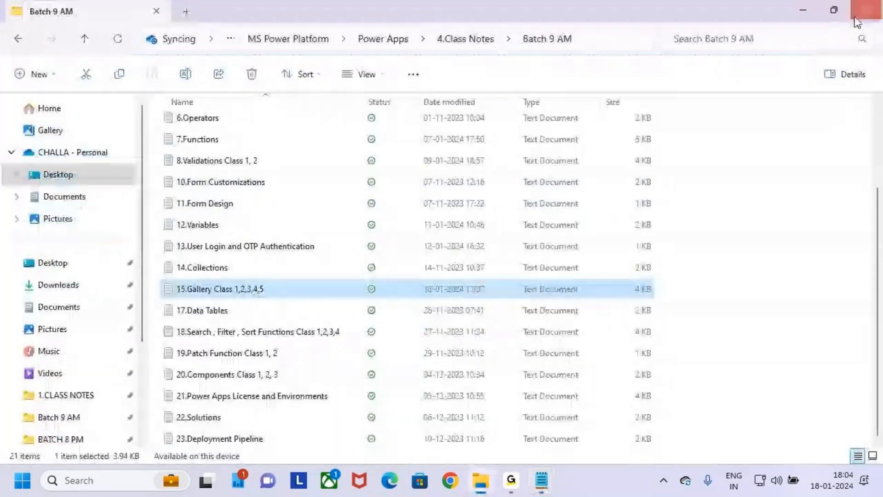
Step: Close File Explorer and paste the copied Class 2 notes below the "Connect the Gallery to Forms" title in 15.Gallery 1
left_click(869, 7)
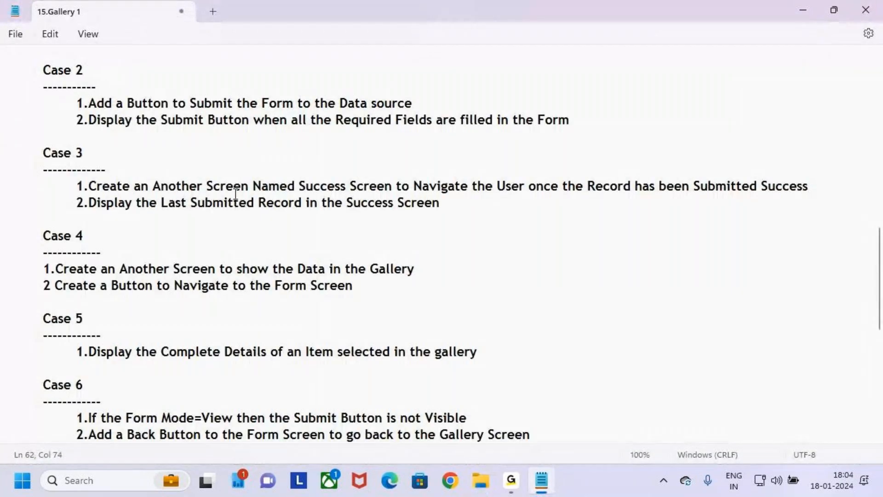
scroll(366, 184, "up", 6)
scroll(359, 185, "up", 1)
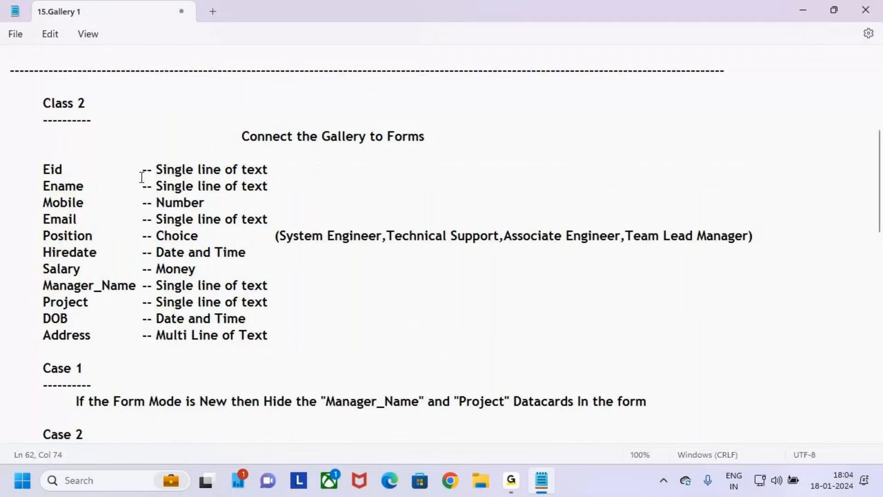
Step: Examine the Class 2 title and the employee columns from Eid to Address with their data types in the notes
left_click_drag(242, 137, 433, 135)
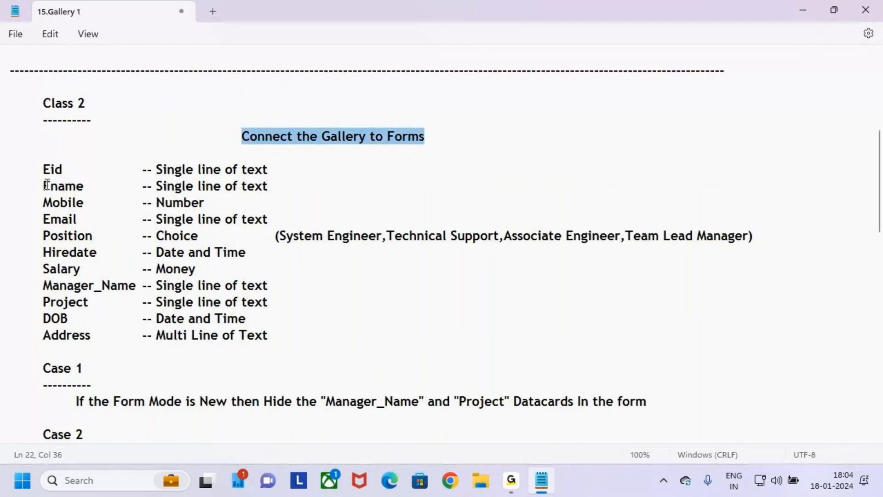
left_click(73, 149)
left_click_drag(37, 169, 293, 330)
left_click(294, 331)
key("ctrl+2")
mouse_move(37, 161)
left_mouse_down()
mouse_move(240, 311)
mouse_move(332, 348)
left_mouse_up()
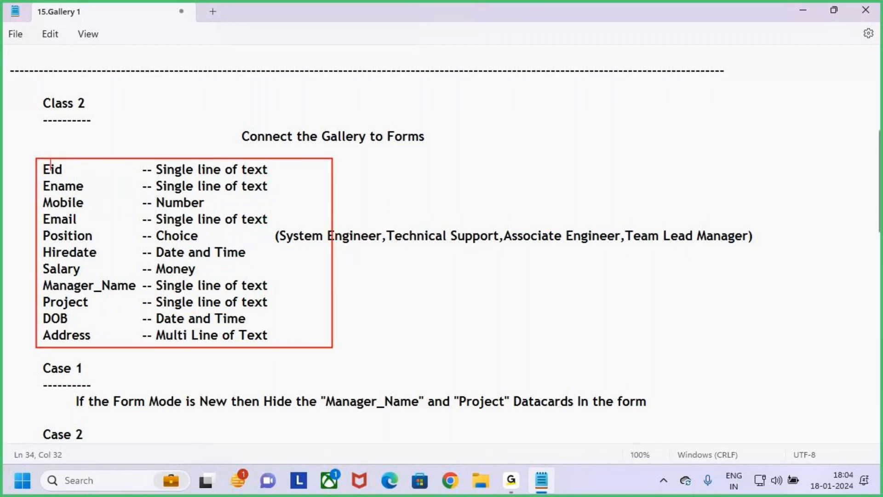
type("ployees")
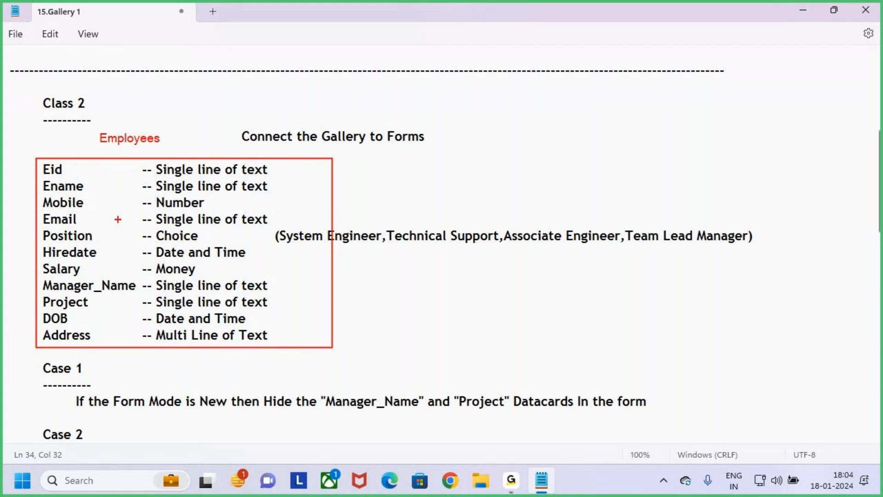
key("e")
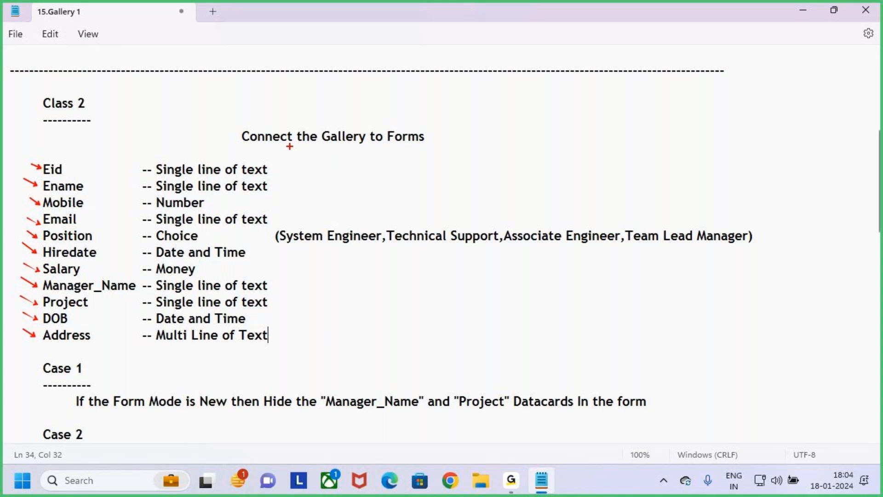
mouse_move(156, 163)
left_mouse_down()
mouse_move(241, 318)
mouse_move(276, 355)
mouse_move(290, 350)
left_mouse_up()
key("Escape")
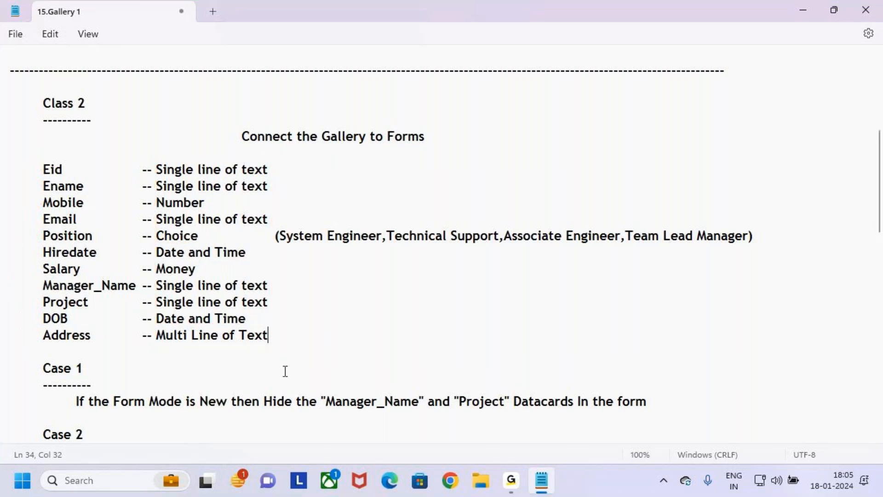
key("ctrl+2")
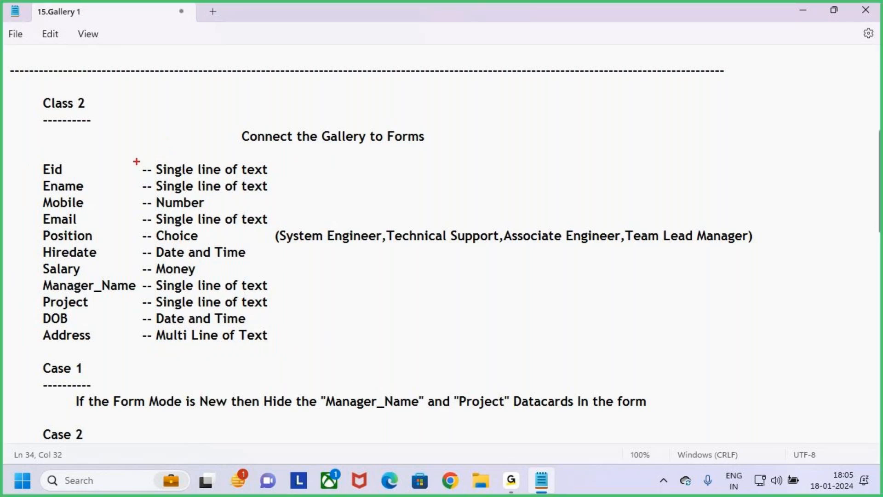
mouse_move(31, 158)
left_mouse_down()
mouse_move(648, 347)
mouse_move(784, 330)
left_mouse_up()
key("Escape")
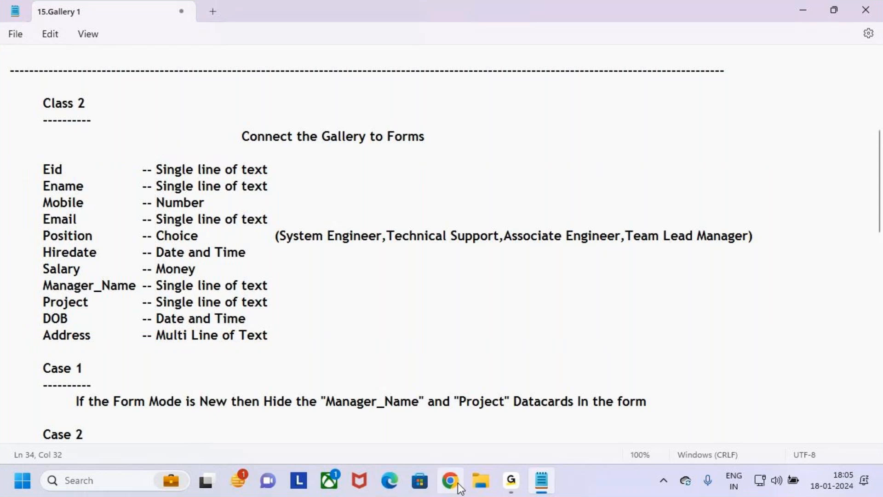
Step: Switch to Microsoft Edge and open the Power Apps maker site, make.powerapps.com
left_click(395, 484)
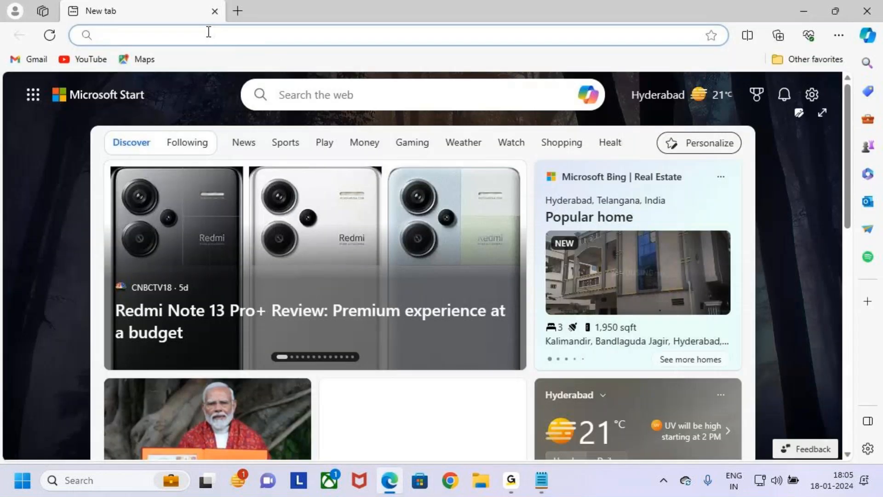
left_click(211, 34)
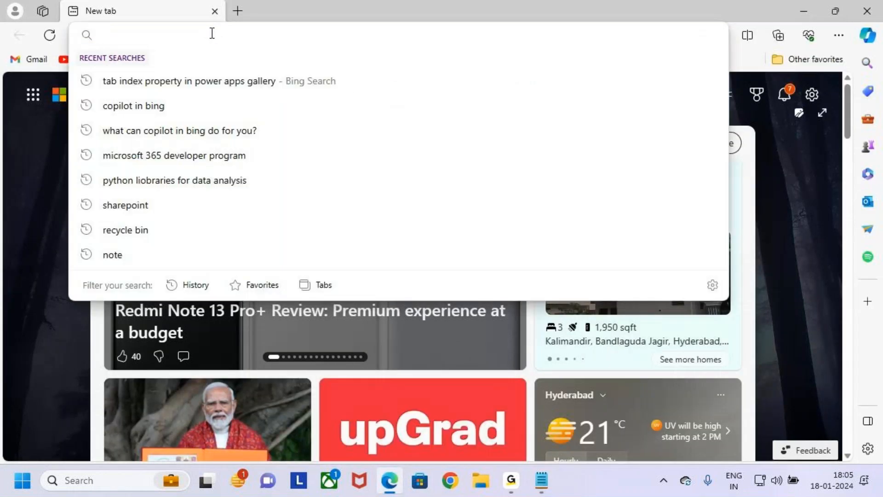
type("ma")
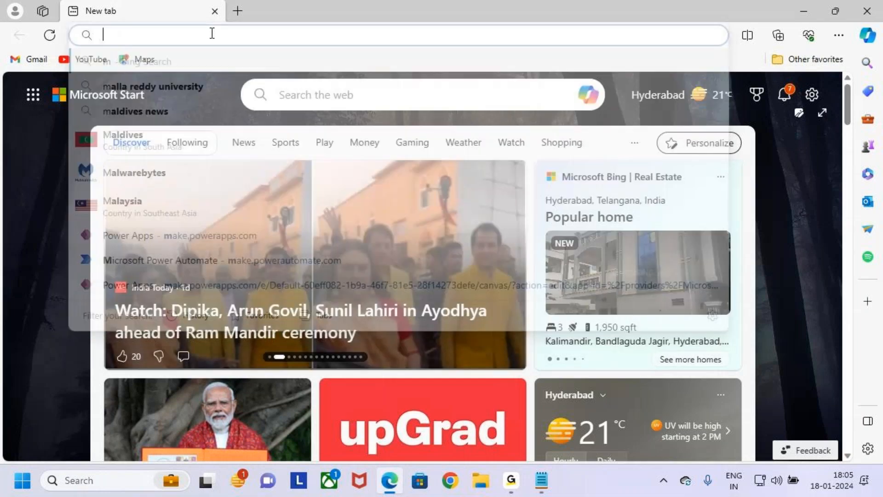
type("ke")
key("Return")
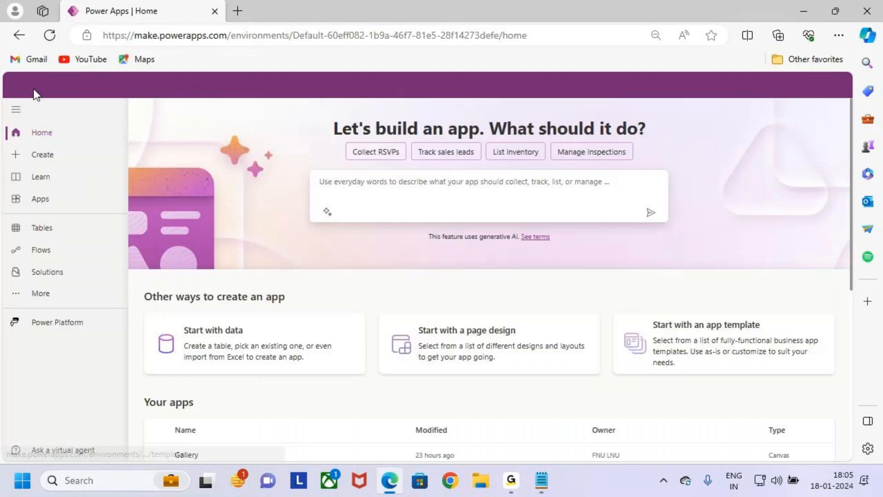
Step: Open SharePoint from the Microsoft 365 apps
left_click(17, 87)
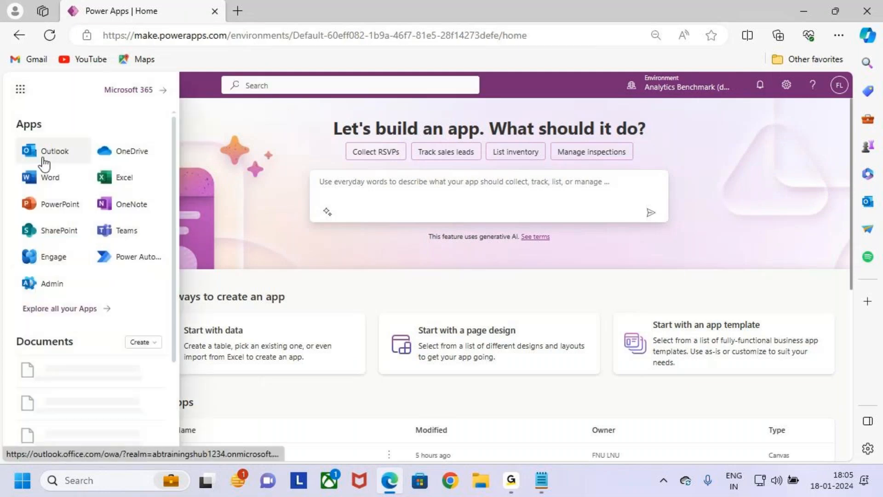
left_click(16, 87)
left_click(17, 86)
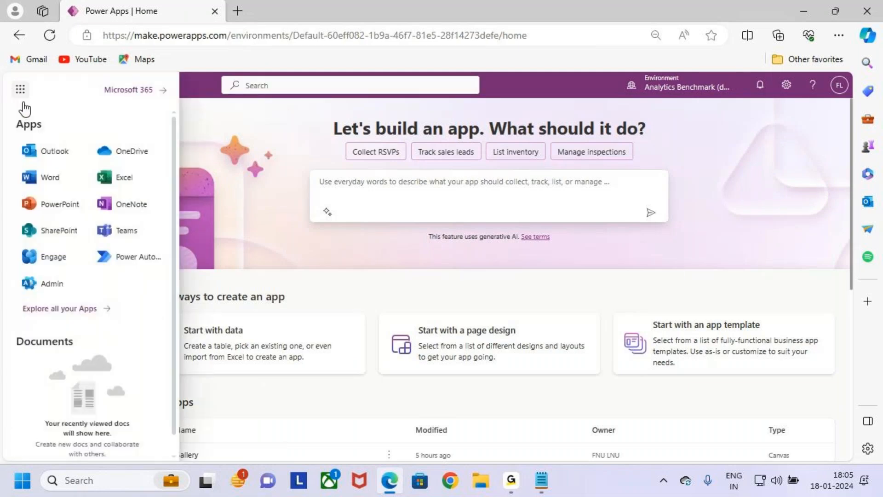
left_click(67, 231)
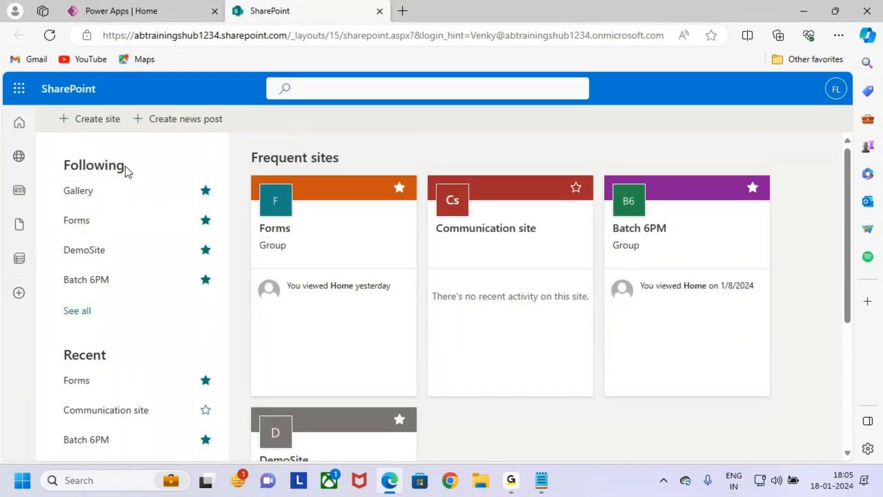
Step: Open the Gallery site from the followed SharePoint sites
left_click_drag(54, 178, 170, 206)
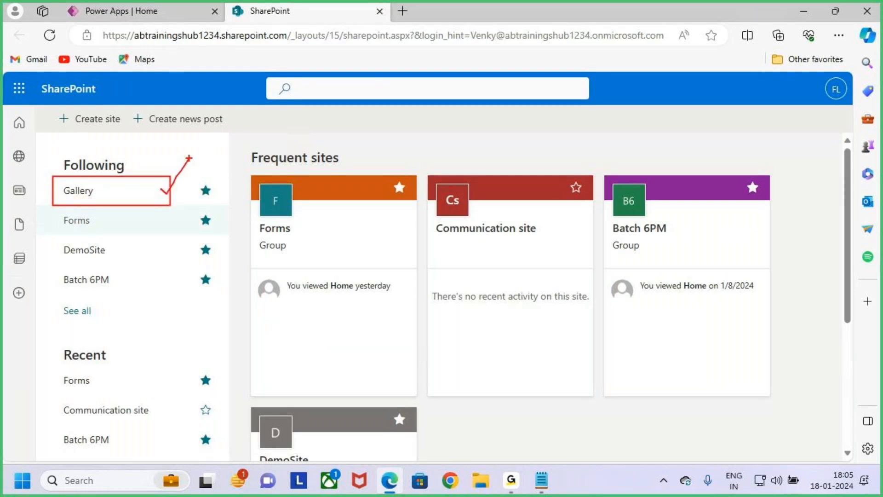
left_click_drag(167, 192, 193, 158)
key("Escape")
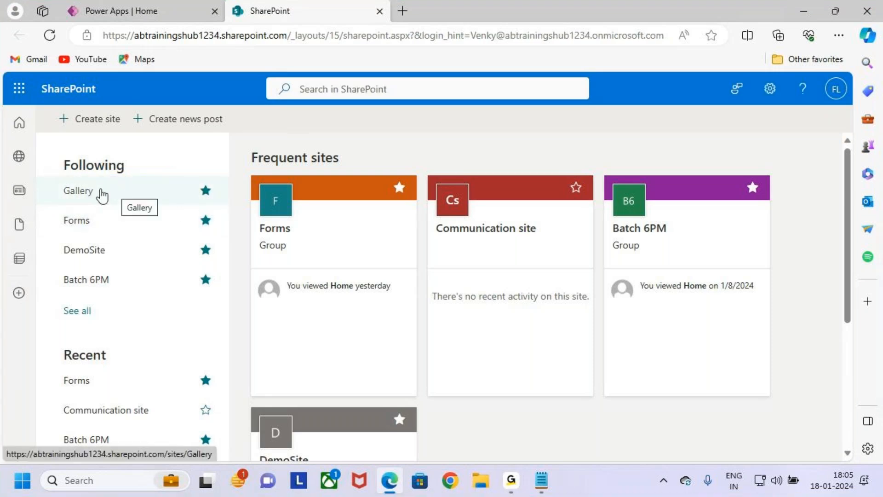
left_click(133, 195)
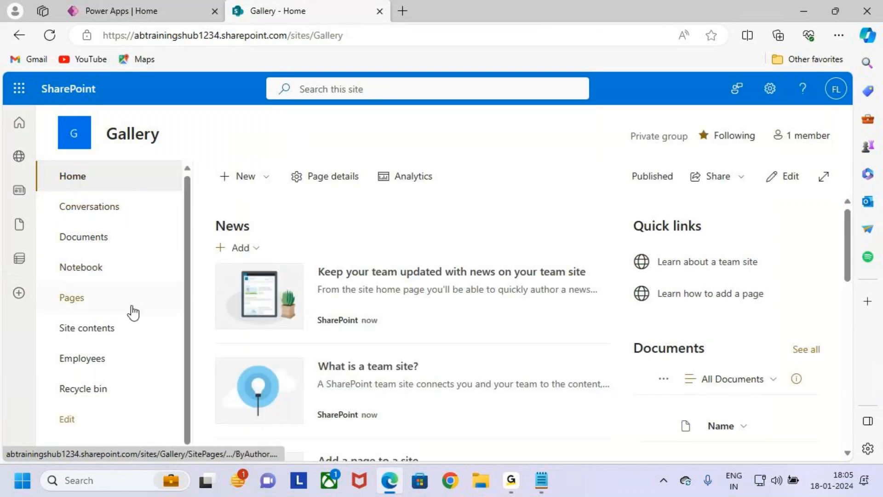
Step: Open the Employees list of the Gallery site
key("ctrl+2")
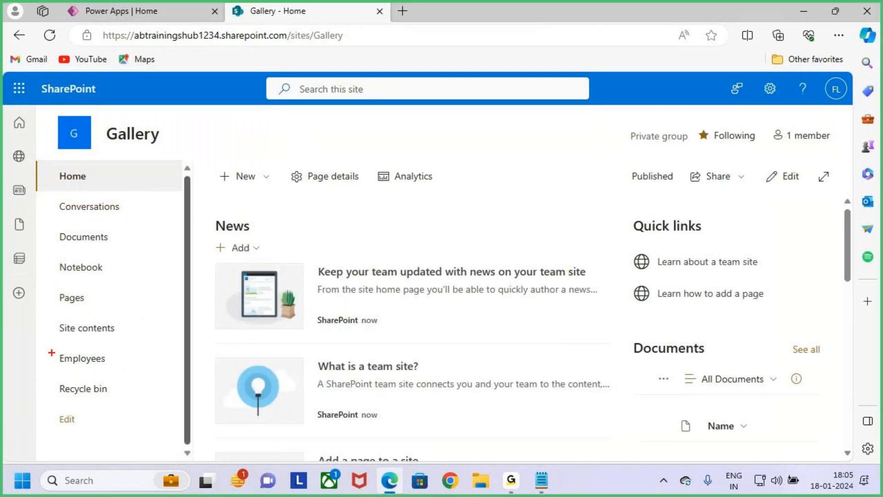
mouse_move(48, 348)
left_mouse_down()
mouse_move(136, 368)
mouse_move(156, 317)
left_mouse_up()
key("Escape")
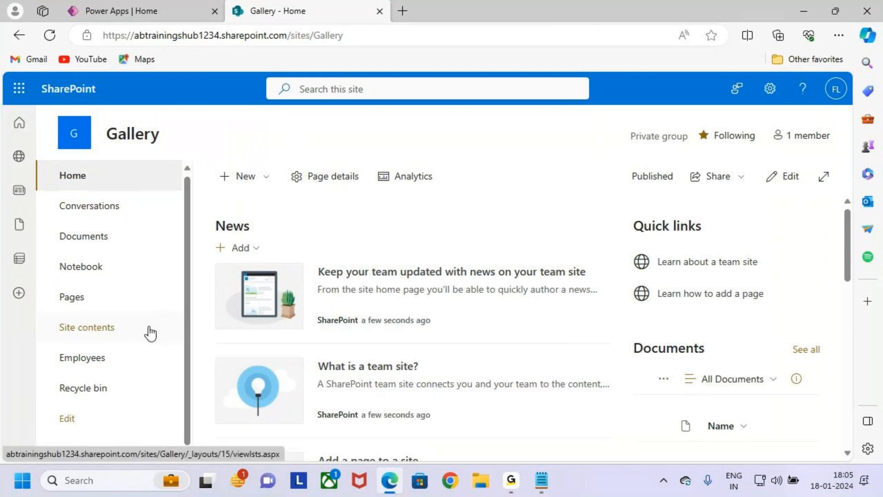
scroll(150, 286, "down", 1)
scroll(150, 291, "down", 1)
left_click(119, 309)
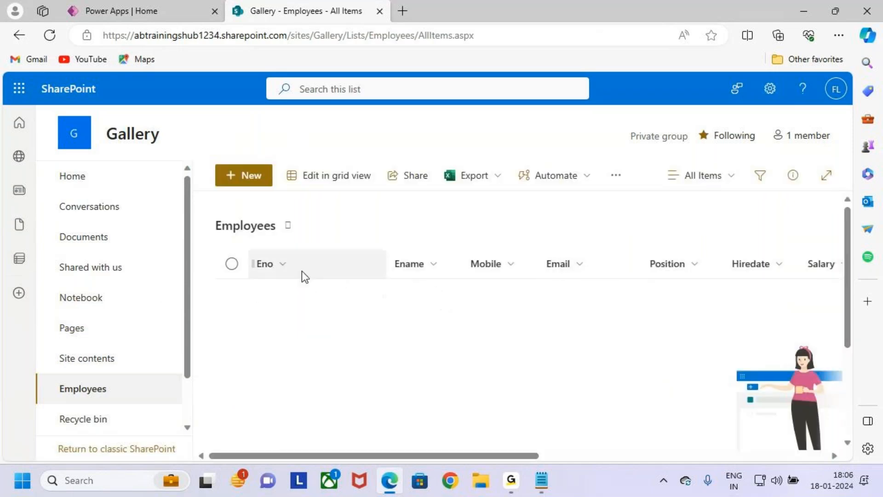
Step: Examine the Employees list's name and its column headers from Eno through Address
key("ctrl+2")
mouse_move(249, 253)
left_mouse_down()
mouse_move(422, 283)
mouse_move(782, 275)
left_mouse_up()
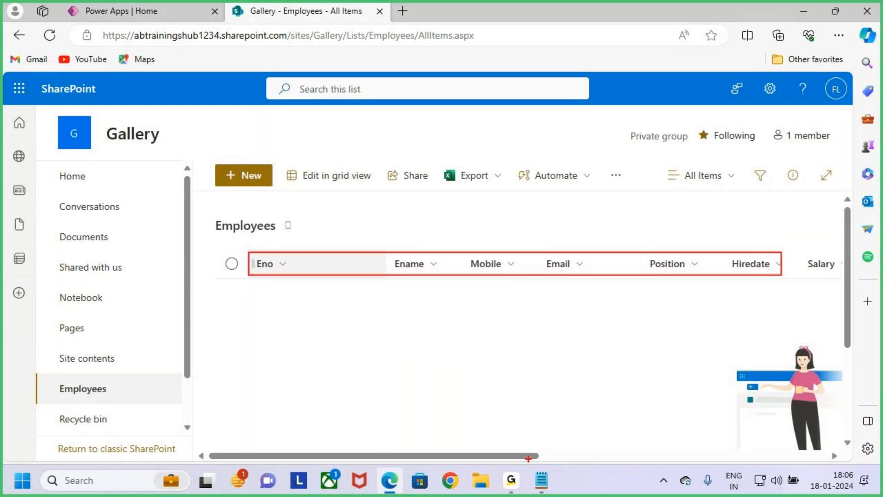
key("Escape")
mouse_move(524, 456)
left_mouse_down()
mouse_move(630, 457)
mouse_move(699, 429)
left_mouse_up()
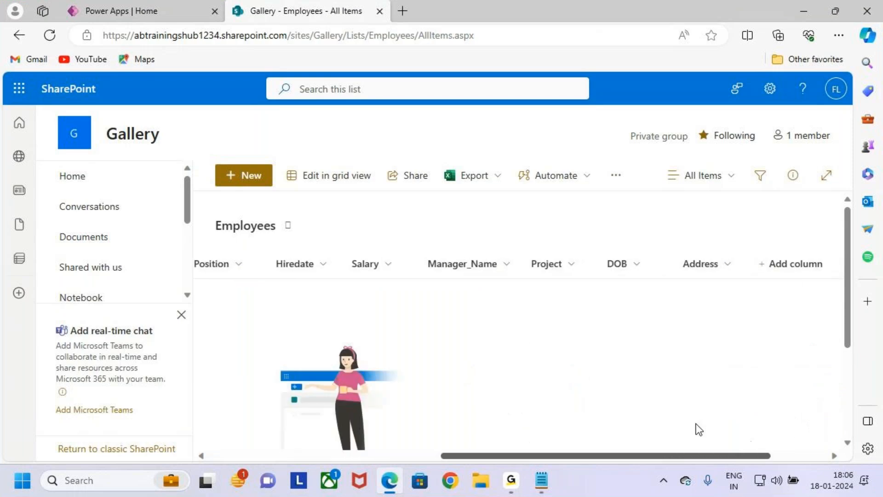
key("ctrl+2")
left_click_drag(349, 278, 380, 277)
left_click_drag(452, 276, 730, 279)
key("Escape")
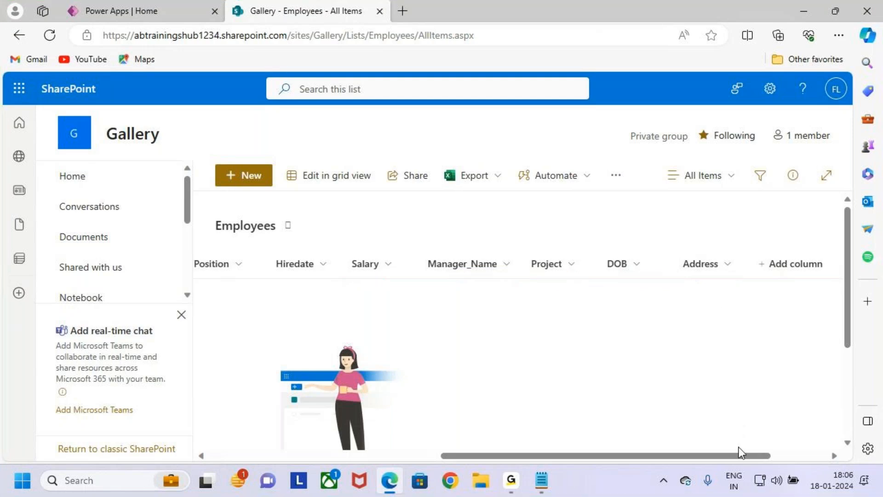
left_click_drag(740, 451, 421, 460)
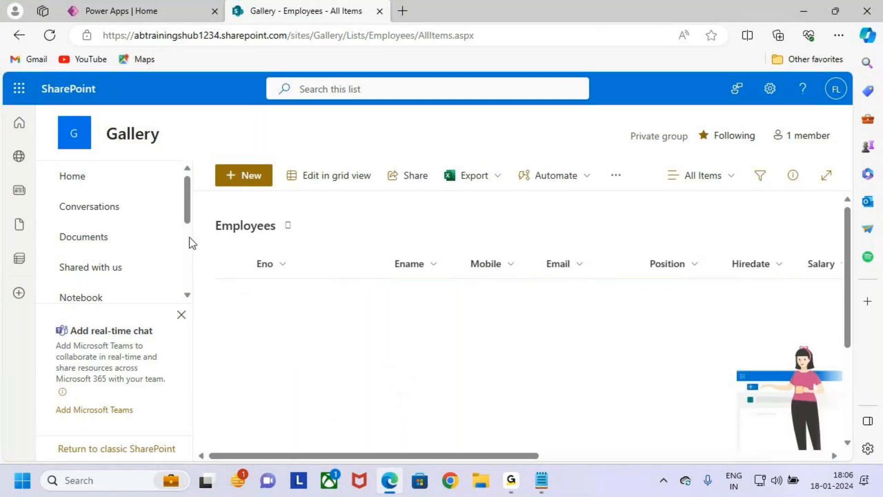
key("ctrl+2")
left_click_drag(208, 214, 319, 243)
key("Escape")
Step: Open the Employees list settings and examine the type and required setting of each column from Eno to Address
left_click(770, 88)
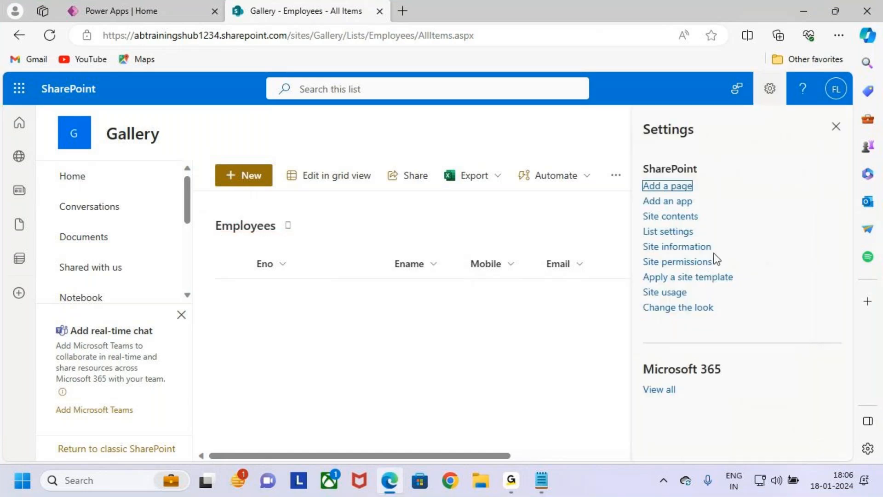
left_click(679, 234)
scroll(255, 285, "down", 3)
scroll(342, 256, "down", 1)
key("ctrl+2")
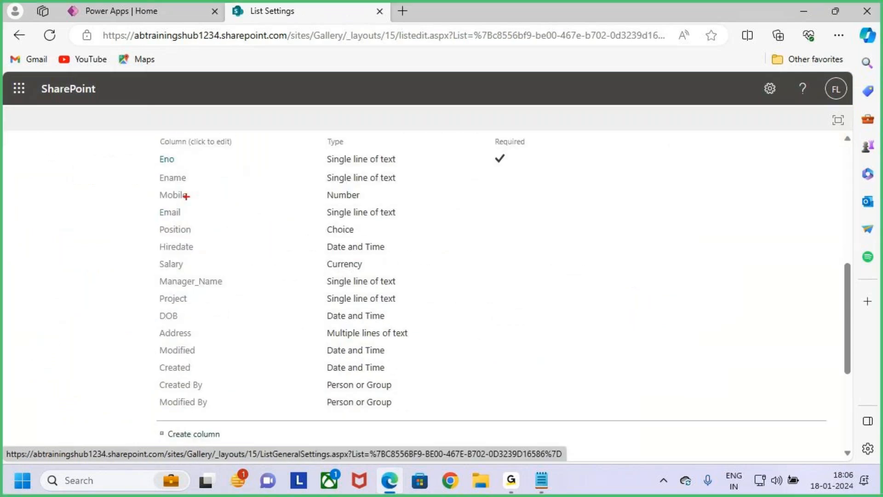
mouse_move(151, 146)
left_mouse_down()
mouse_move(196, 222)
mouse_move(421, 341)
mouse_move(532, 344)
left_mouse_up()
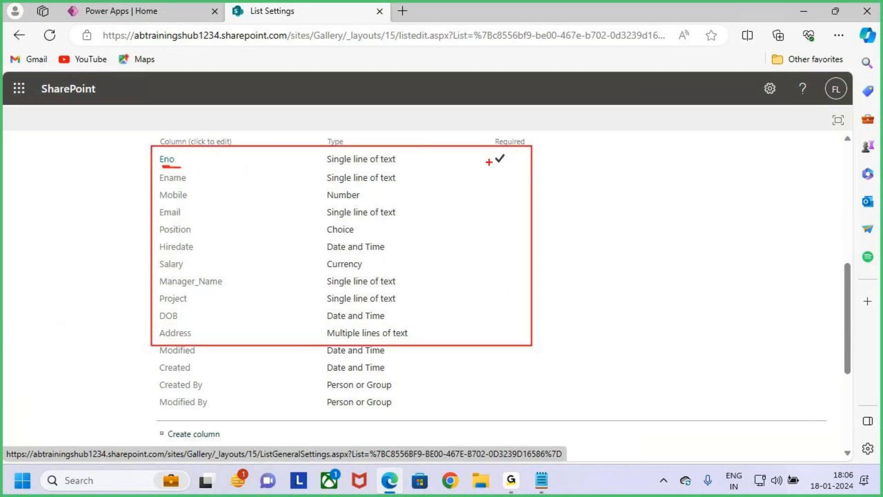
mouse_move(196, 132)
left_mouse_down()
mouse_move(196, 150)
mouse_move(208, 155)
left_mouse_up()
mouse_move(333, 124)
left_mouse_down()
mouse_move(352, 136)
mouse_move(332, 167)
left_mouse_up()
key("Escape")
Step: Return from the list settings to the Employees list and check its items area
scroll(415, 339, "up", 7)
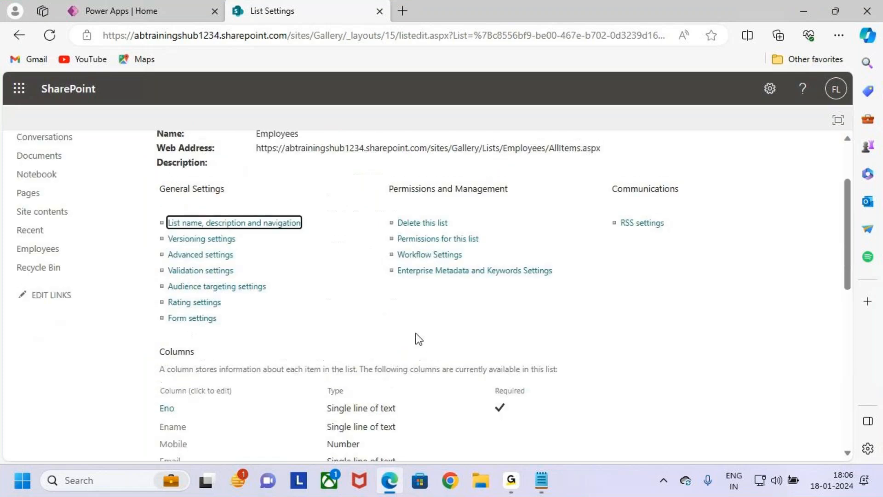
left_click(121, 181)
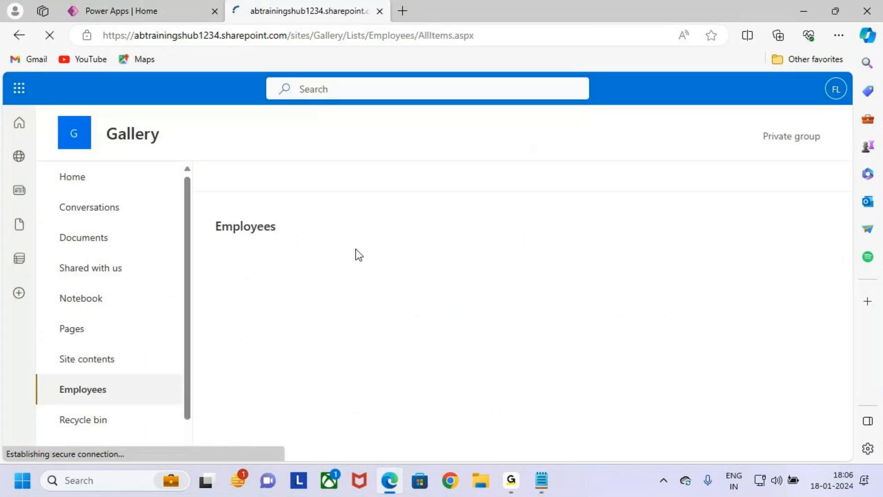
key("ctrl+2")
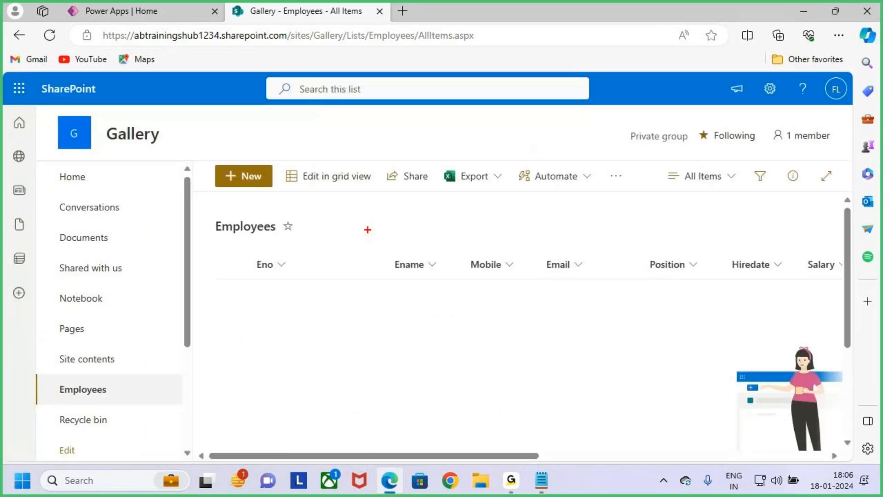
mouse_move(244, 251)
left_mouse_down()
mouse_move(414, 302)
mouse_move(861, 357)
mouse_move(778, 377)
left_mouse_up()
left_click_drag(482, 201, 489, 261)
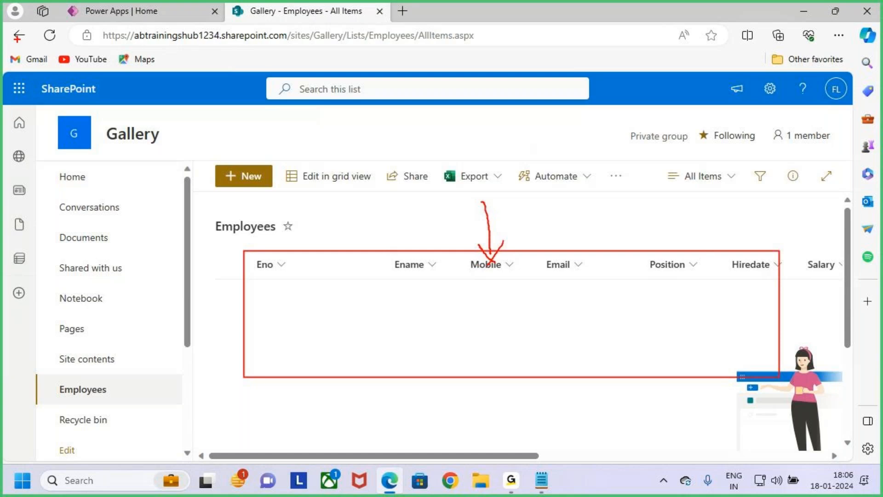
left_click_drag(117, 14, 117, 49)
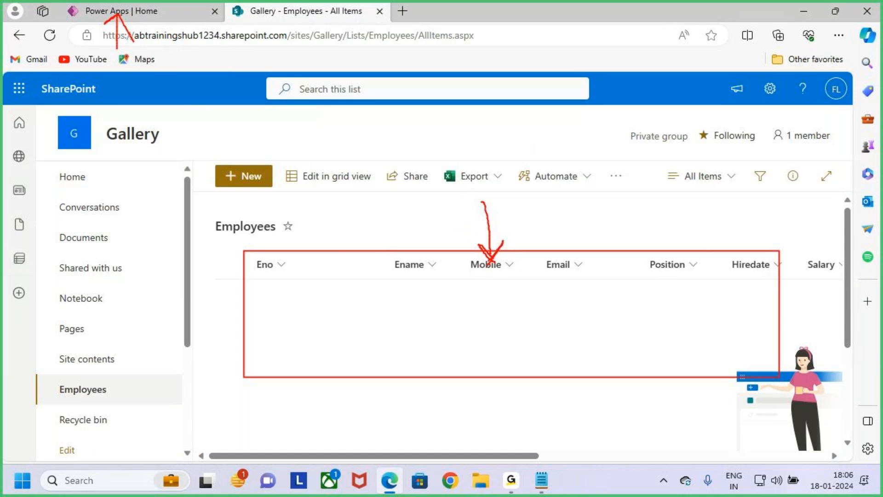
key("Escape")
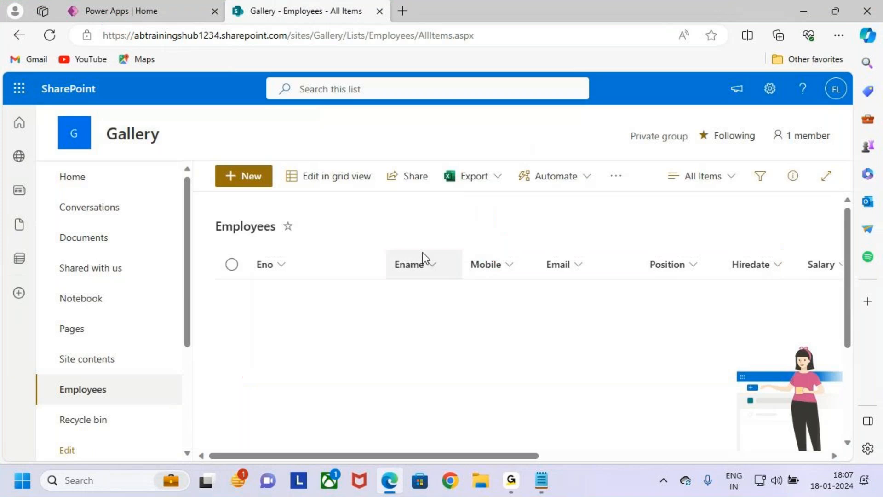
Step: Switch to Power Apps and open the Gallery canvas app for editing
mouse_move(159, 8)
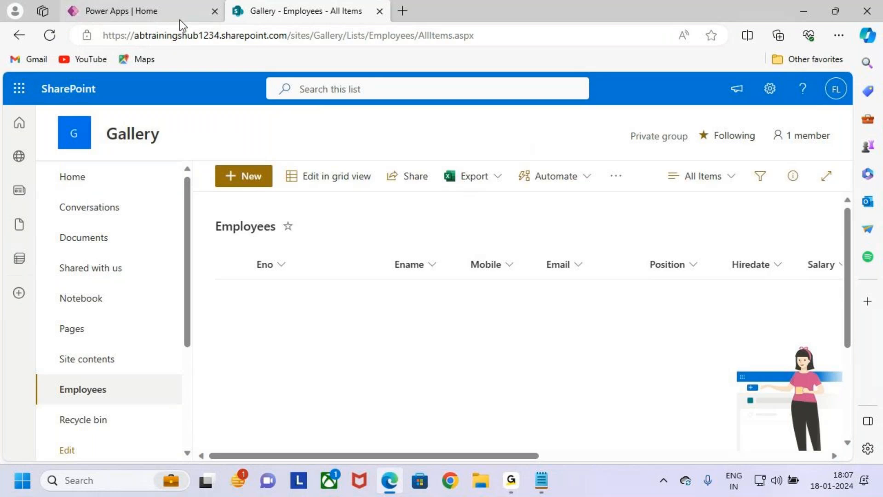
left_click(146, 17)
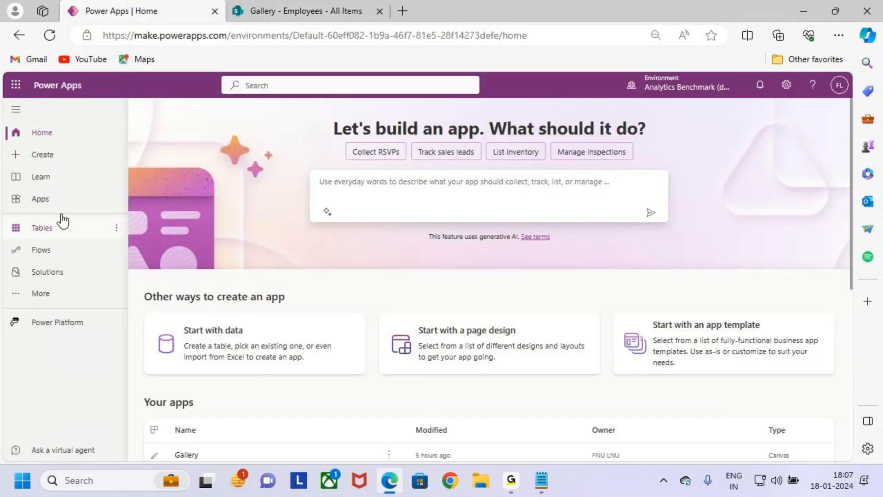
left_click(62, 207)
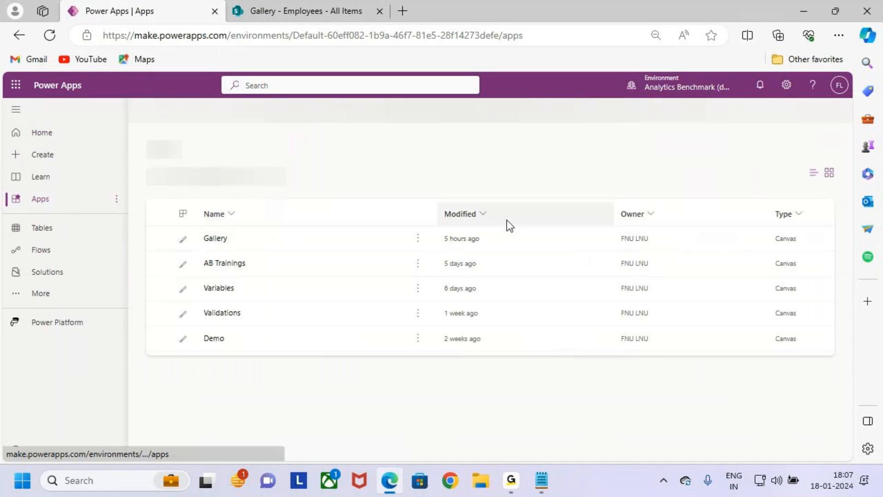
key("ctrl+2")
mouse_move(192, 307)
left_mouse_down()
mouse_move(302, 331)
mouse_move(360, 331)
left_mouse_up()
key("Escape")
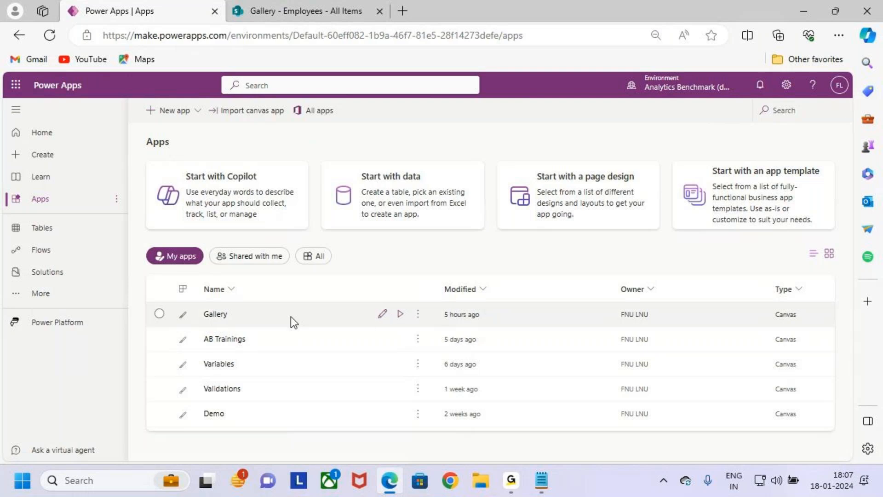
left_click(382, 315)
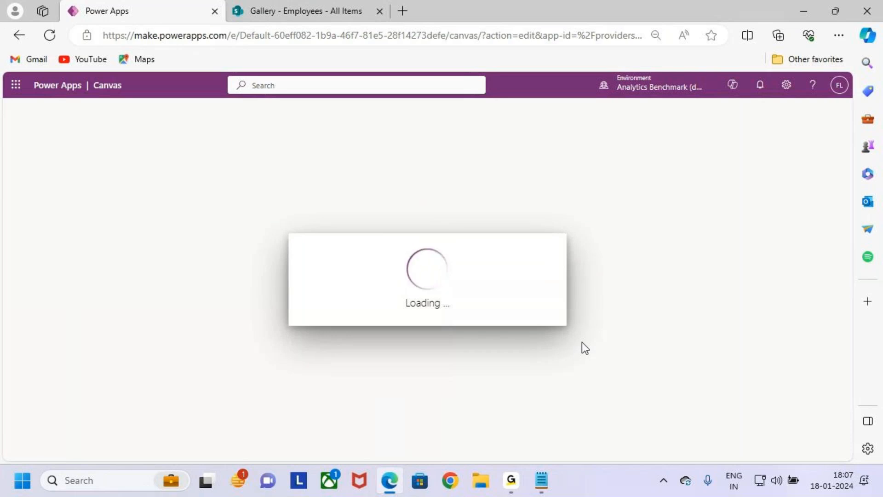
left_click(511, 481)
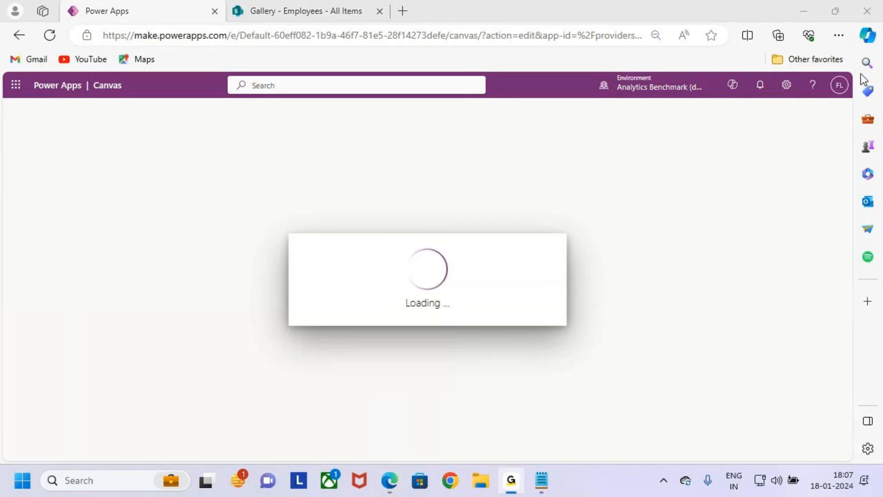
left_click(813, 6)
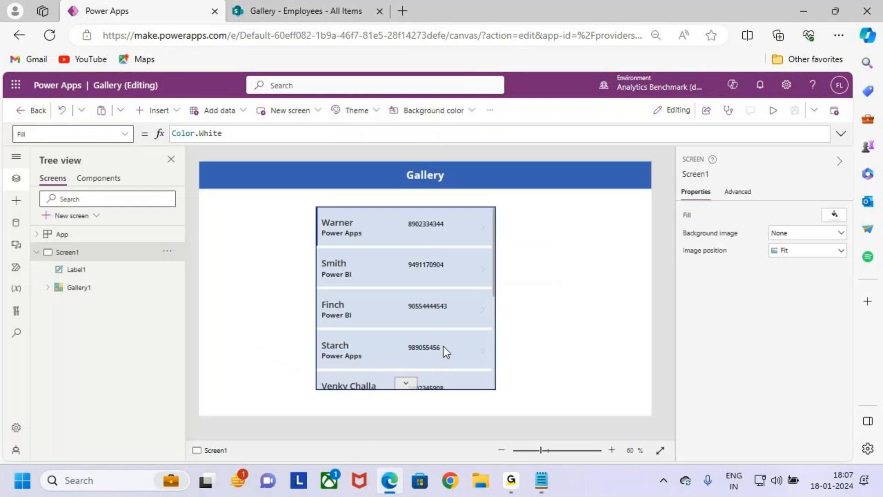
Step: Delete the gallery bound to Students from Screen1, keeping the title label
left_click_drag(315, 202, 495, 398)
left_click_drag(485, 341, 539, 304)
key("Escape")
left_click(429, 311)
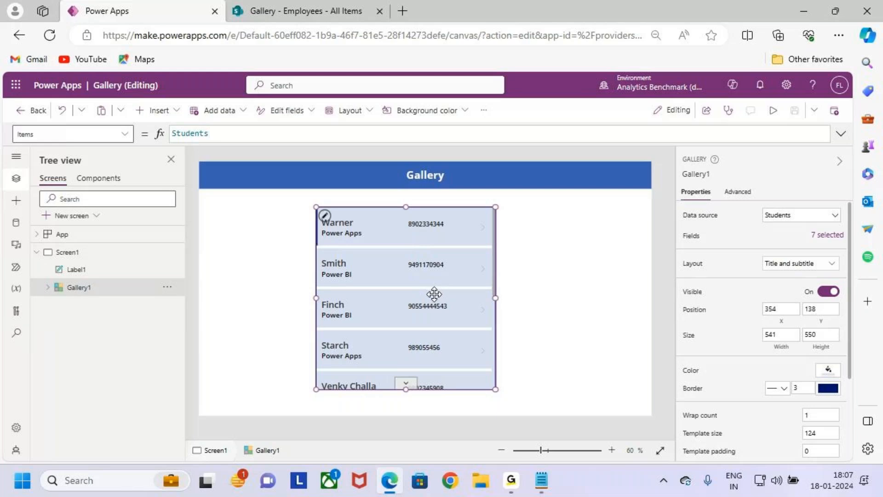
key("Delete")
left_click(166, 276)
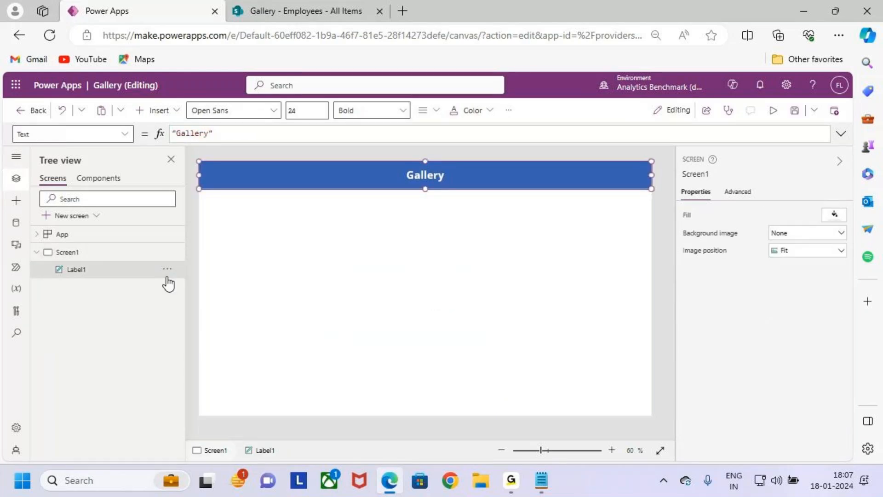
left_click(167, 269)
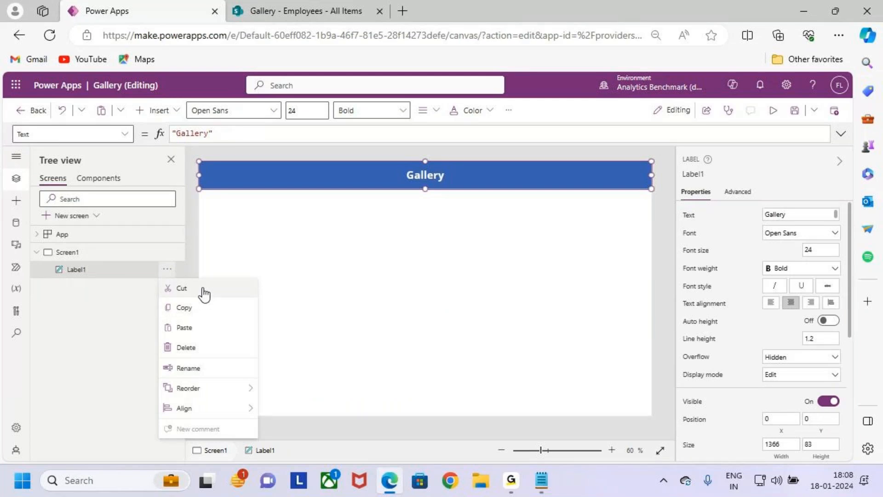
left_click(396, 242)
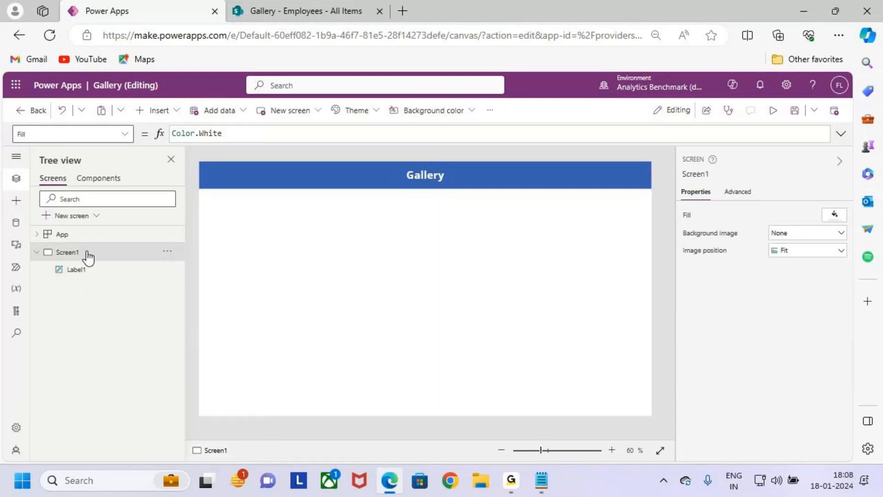
Step: Change the header label's text on Screen1 to "New Employee Onboarding"
left_click(428, 171)
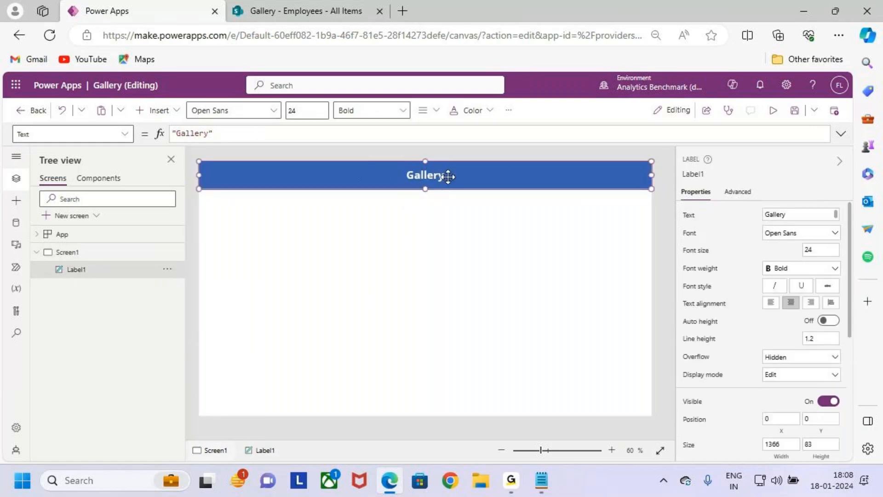
left_click(210, 133)
double_click(195, 134)
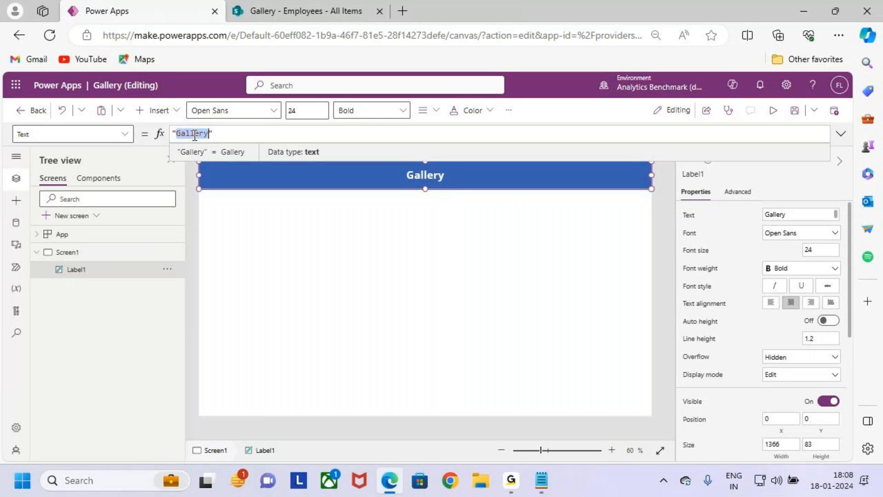
type("New")
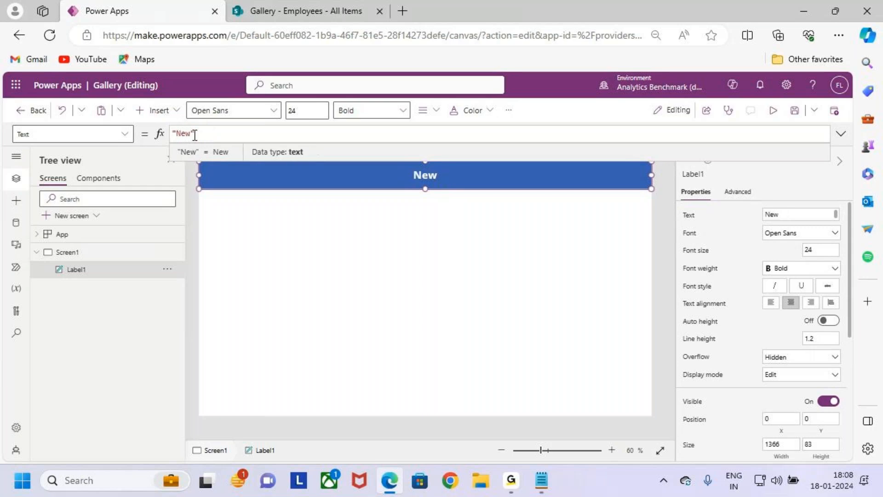
type(" Emplo")
type("yee")
type(" Onb")
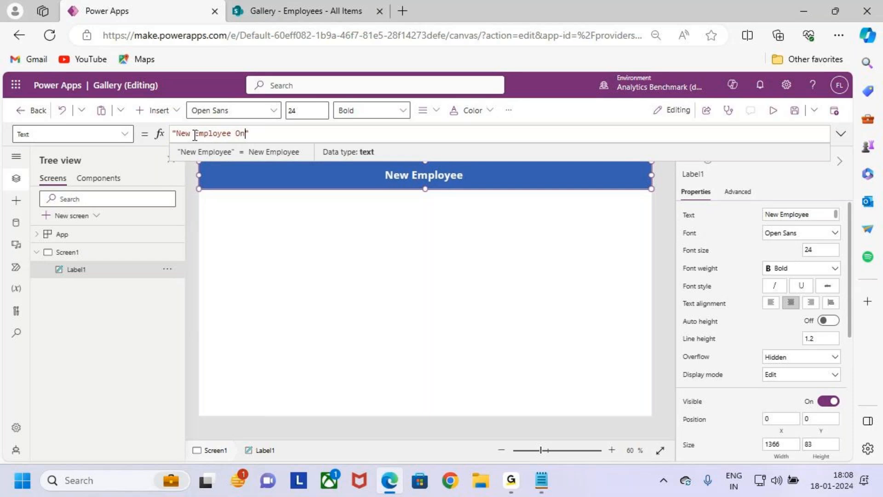
type("oarding")
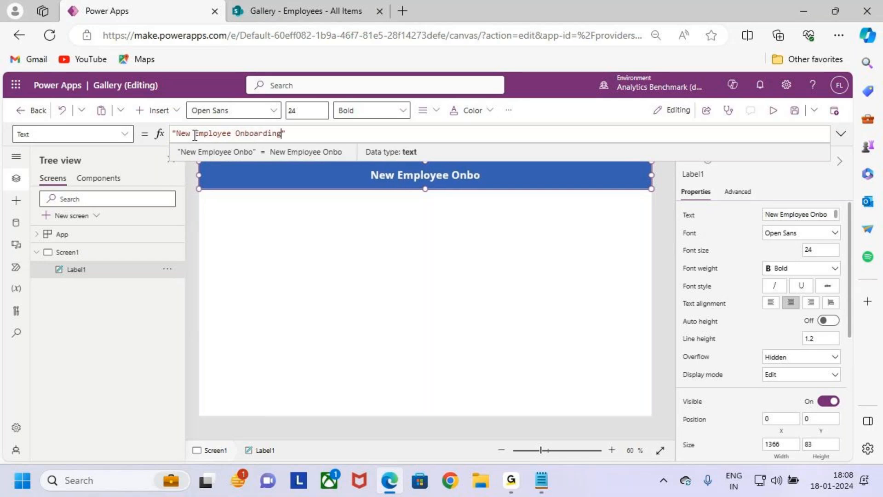
left_click(463, 232)
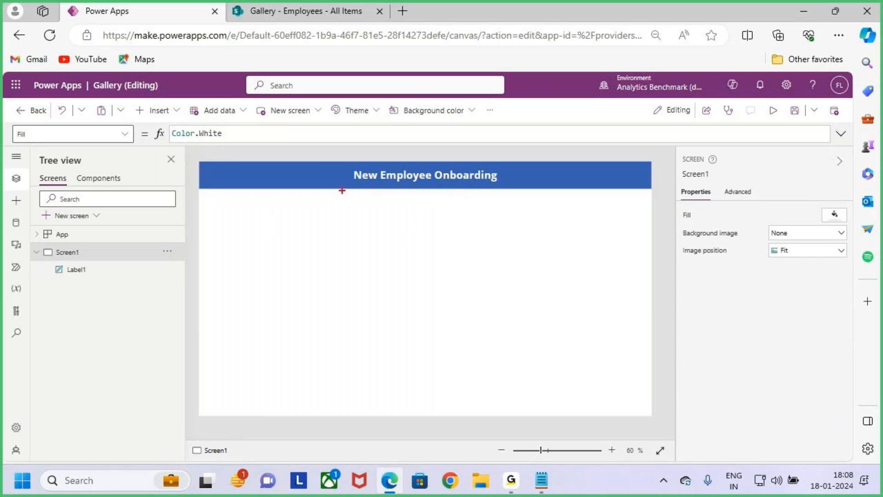
left_click_drag(340, 162, 503, 192)
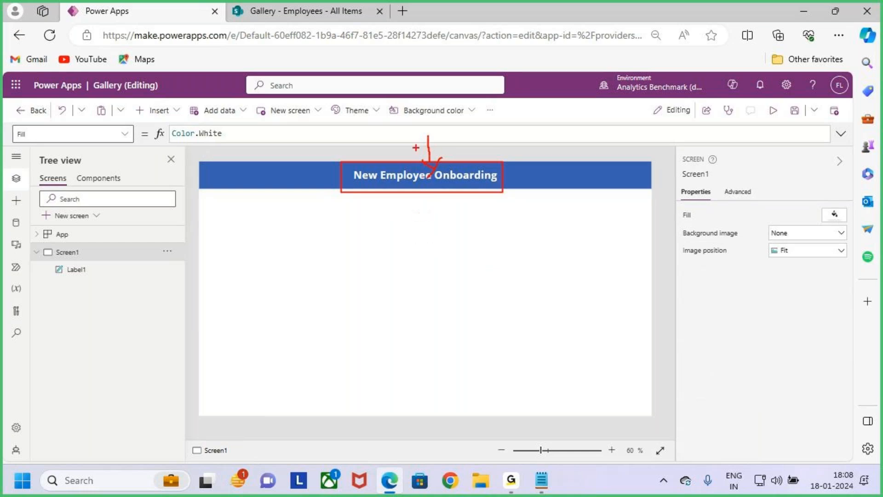
left_click_drag(427, 139, 430, 157)
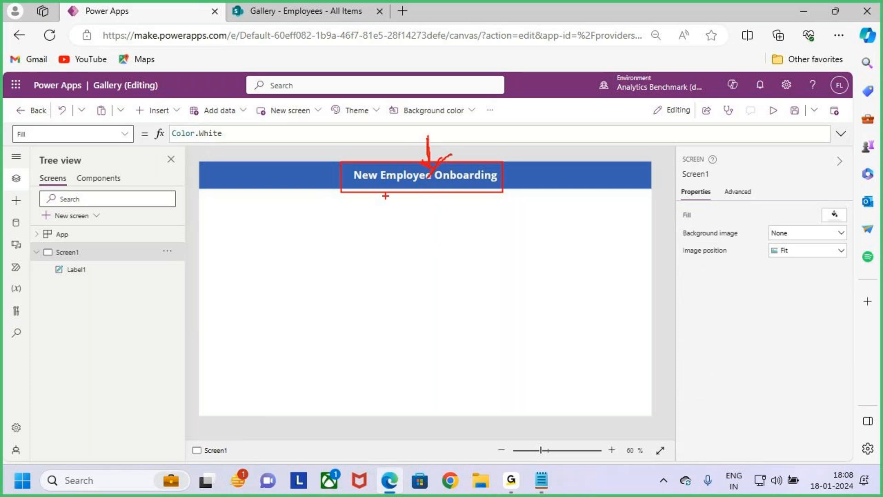
key("Escape")
left_click(506, 175)
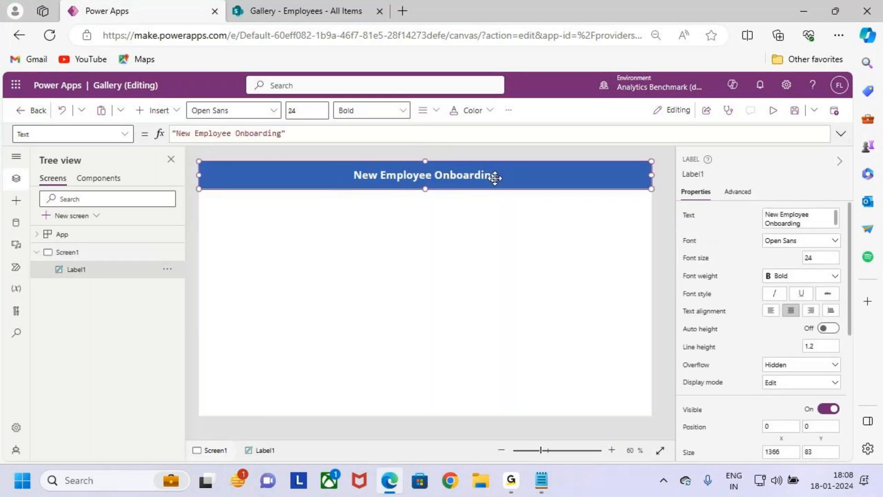
left_click(418, 248)
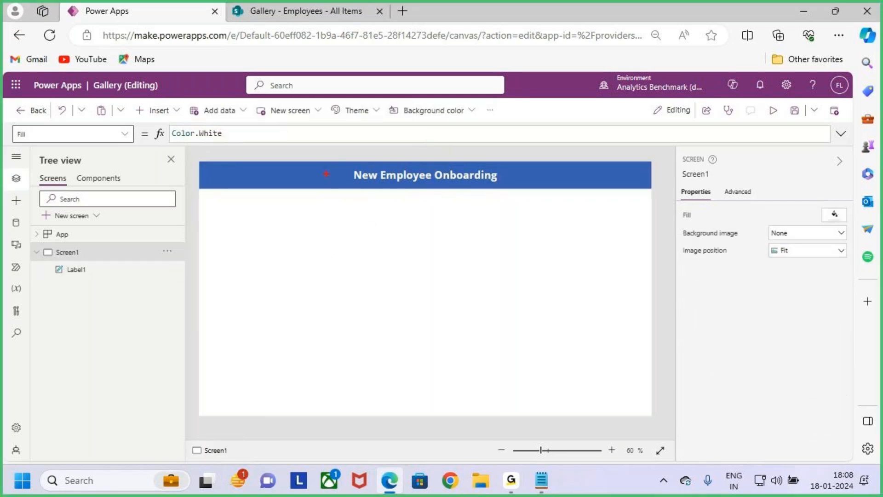
left_click_drag(299, 163, 347, 182)
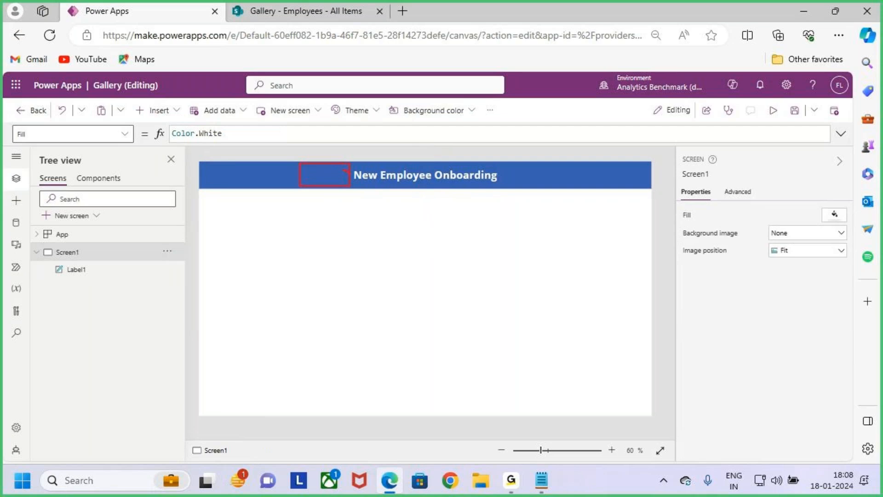
key("Escape")
Step: Insert an image control and place it in the header bar just left of the title, at about X 328, Y 0
left_click(168, 117)
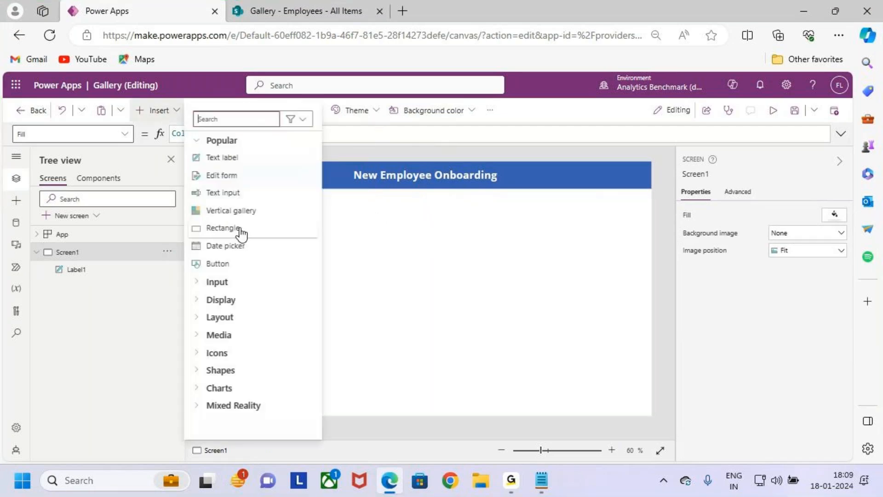
type("imag")
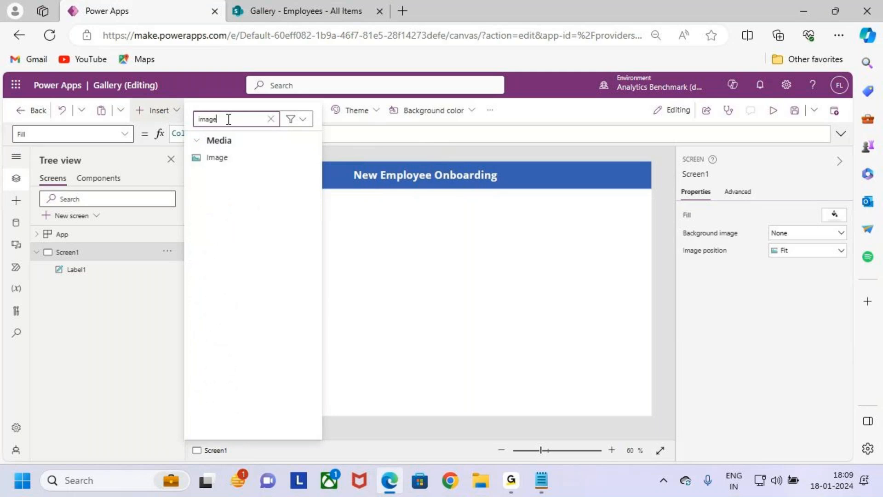
type("e")
left_click(247, 157)
left_click_drag(227, 183, 323, 172)
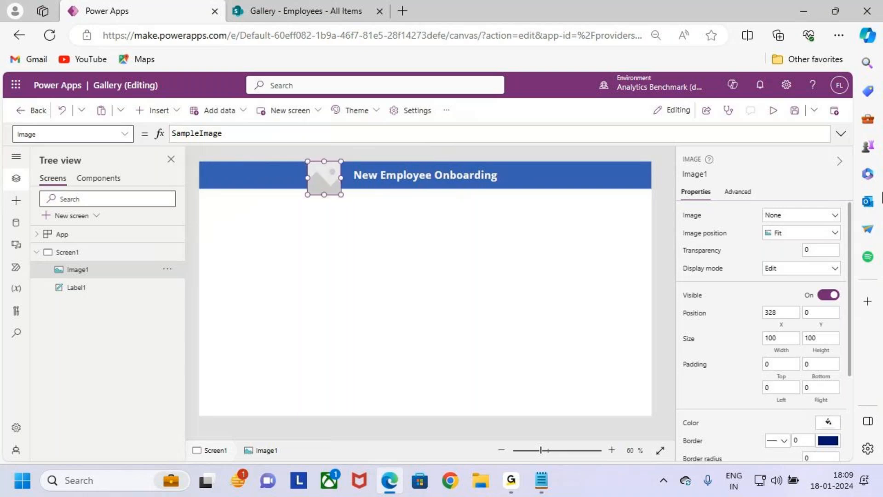
Step: Upload the logo_png-removebg-preview file as the header image's picture, renaming it rather than replacing the existing media file
left_click(810, 217)
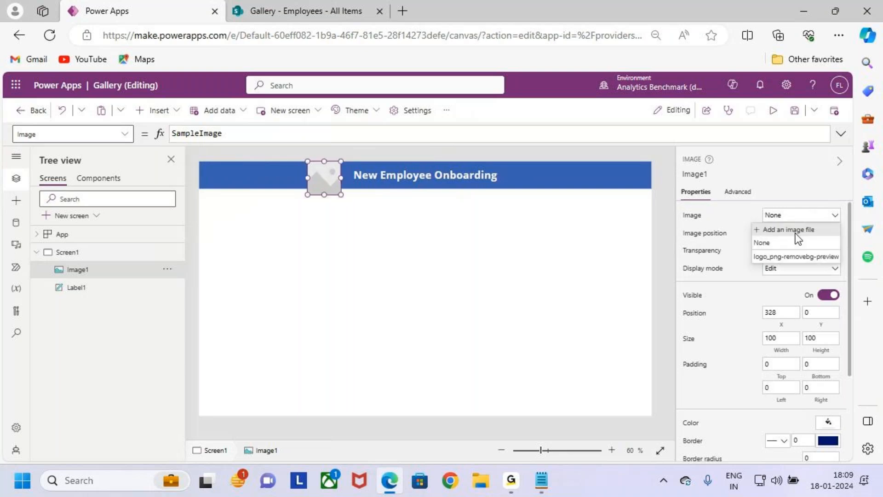
left_click(821, 230)
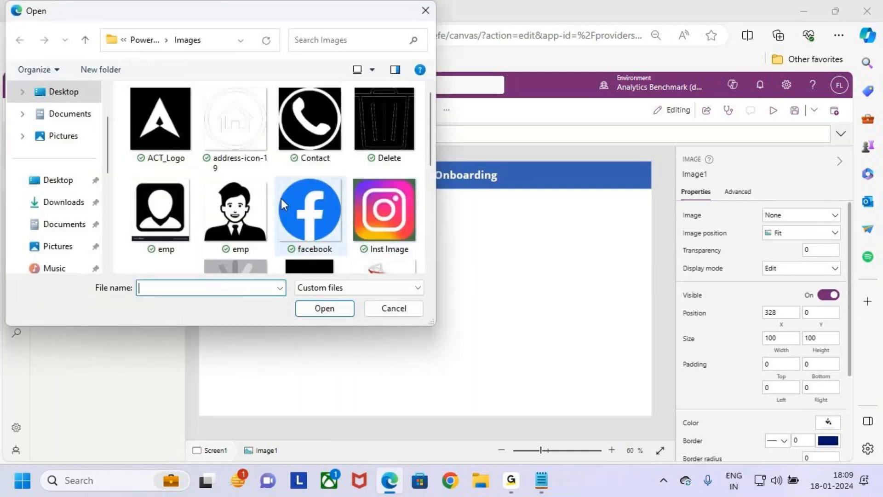
scroll(280, 195, "down", 3)
left_click(322, 120)
left_click(335, 307)
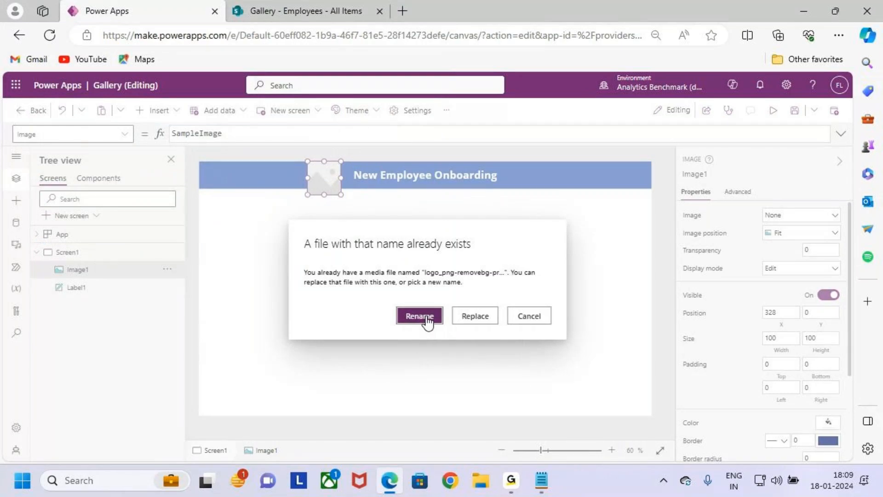
left_click(420, 316)
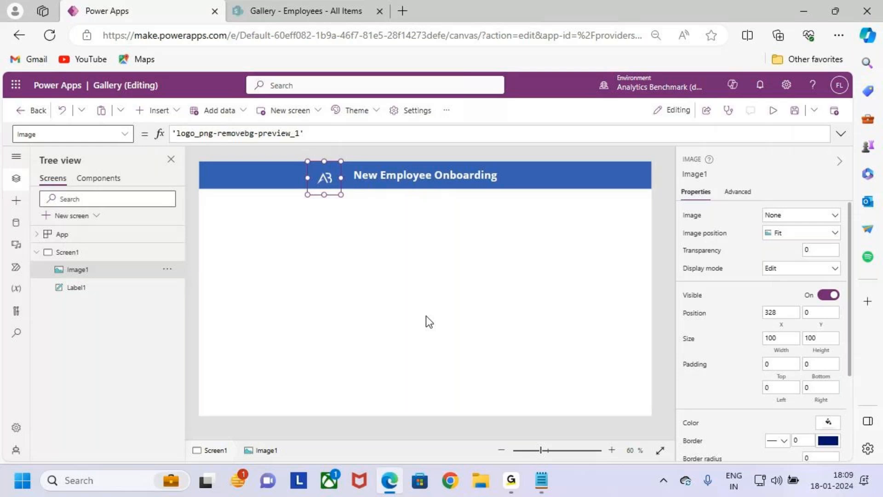
Step: Resize the header logo to a width of 105 and a height slightly greater than the header bar's
left_click_drag(341, 195, 325, 195)
left_click(392, 222)
left_click(324, 175)
left_click(324, 175)
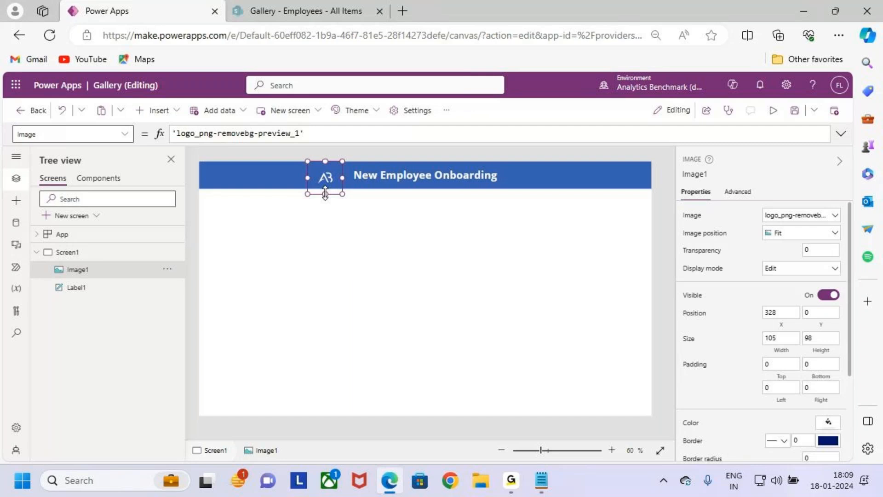
left_click_drag(325, 192, 326, 188)
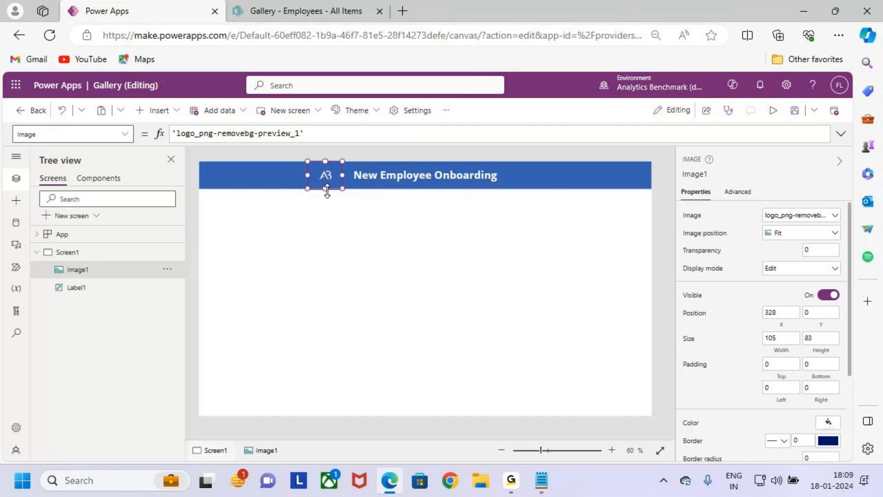
scroll(327, 195, "up", 5)
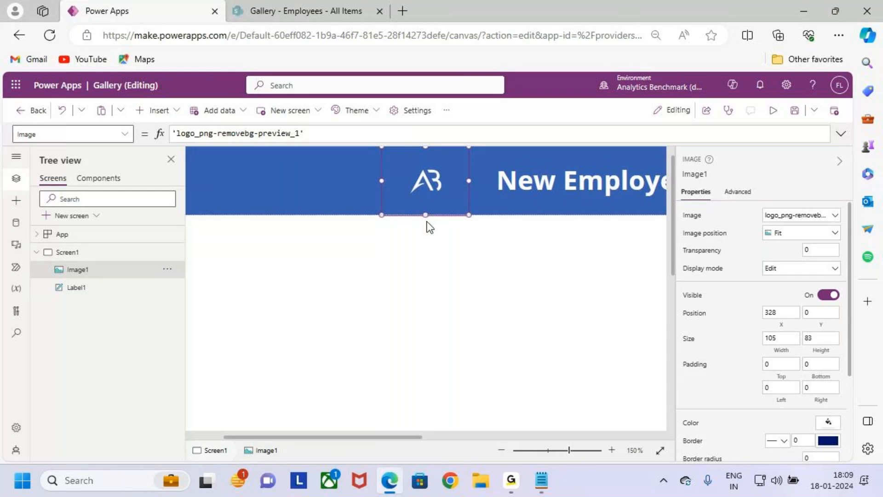
left_click_drag(426, 215, 426, 227)
left_click(478, 256)
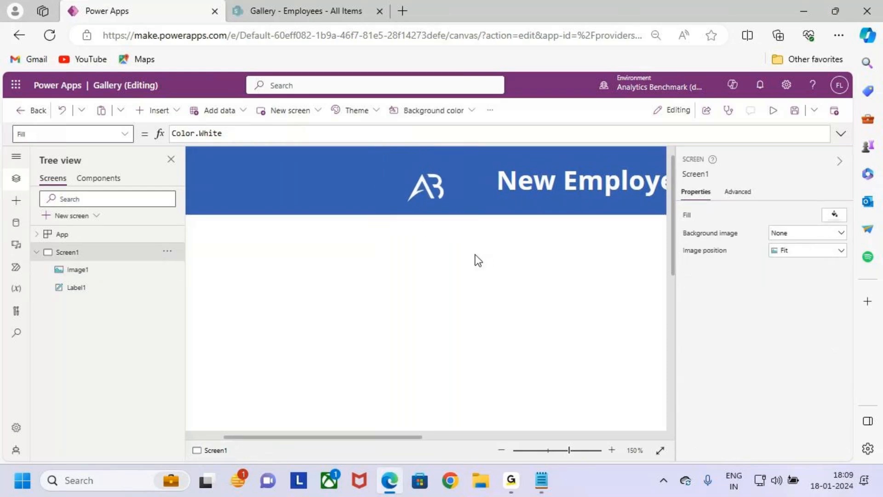
scroll(474, 254, "down", 3)
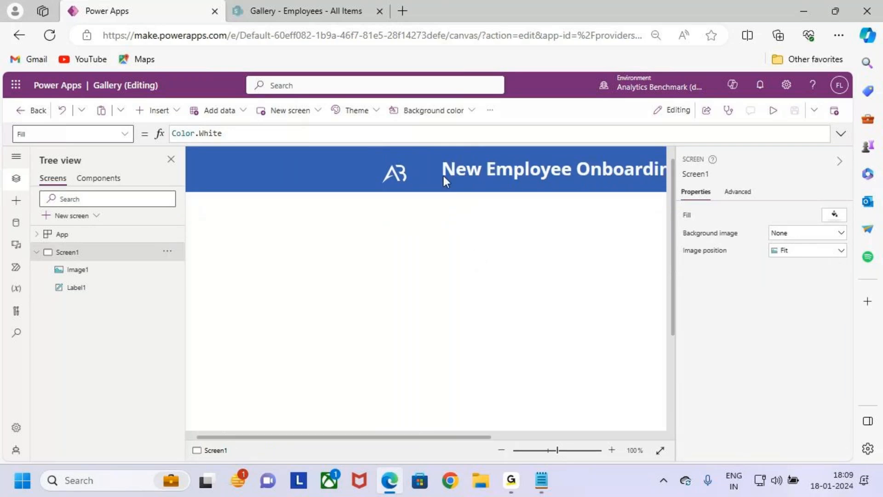
left_click(444, 176)
scroll(470, 219, "down", 2)
scroll(470, 219, "down", 1)
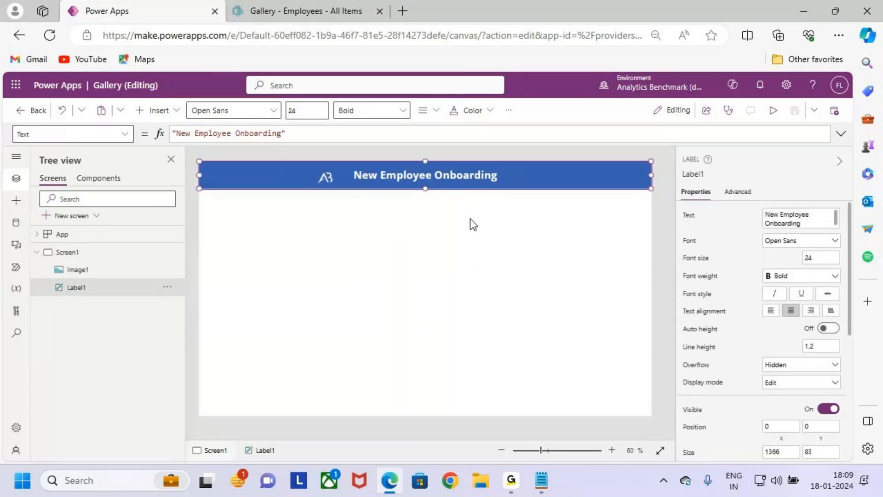
Step: Insert a Home icon on Screen1 and place it near the right end of the header bar, at about X 1241, Y 9
left_click_drag(609, 166, 638, 185)
left_click(597, 271)
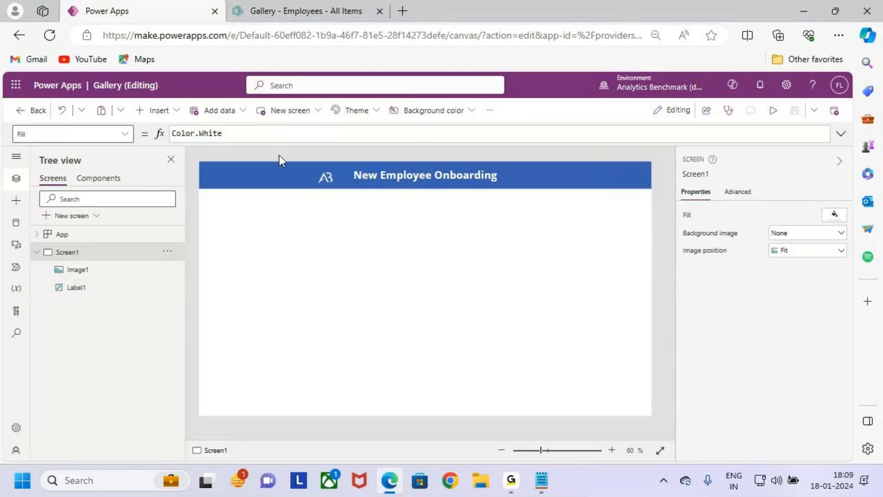
left_click(162, 115)
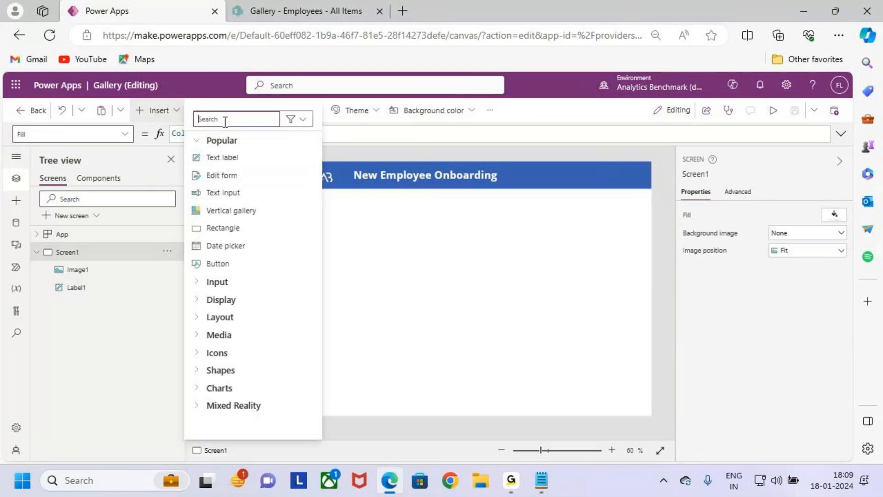
type("home")
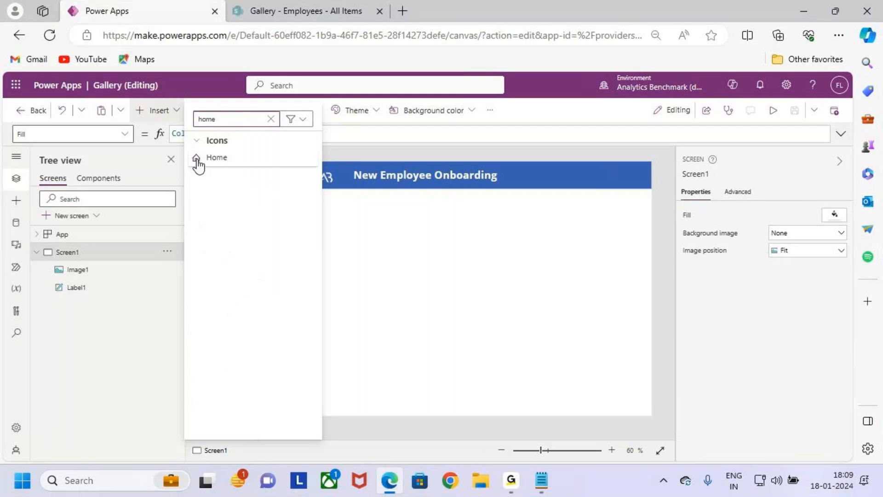
left_click(229, 160)
left_click_drag(222, 186, 614, 176)
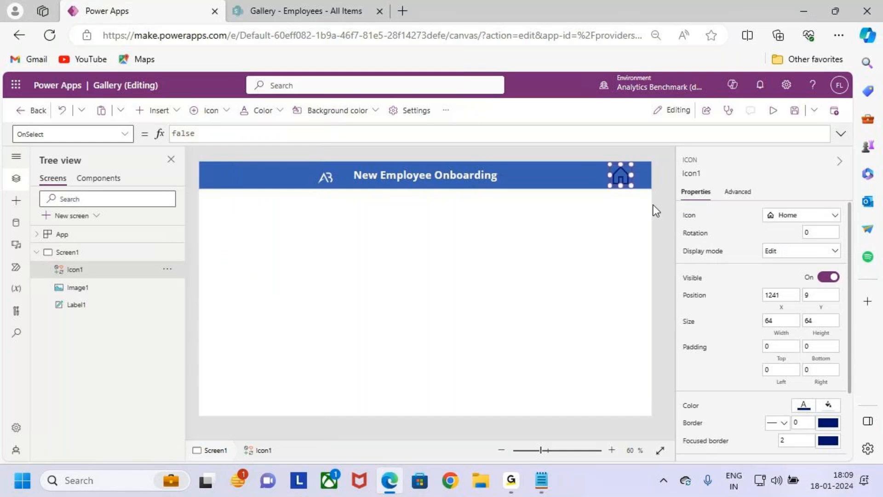
Step: Reduce the home icon's height to about 59 and reposition it at about X 1251, Y 12 in the header bar
scroll(640, 205, "up", 5)
scroll(586, 290, "up", 1)
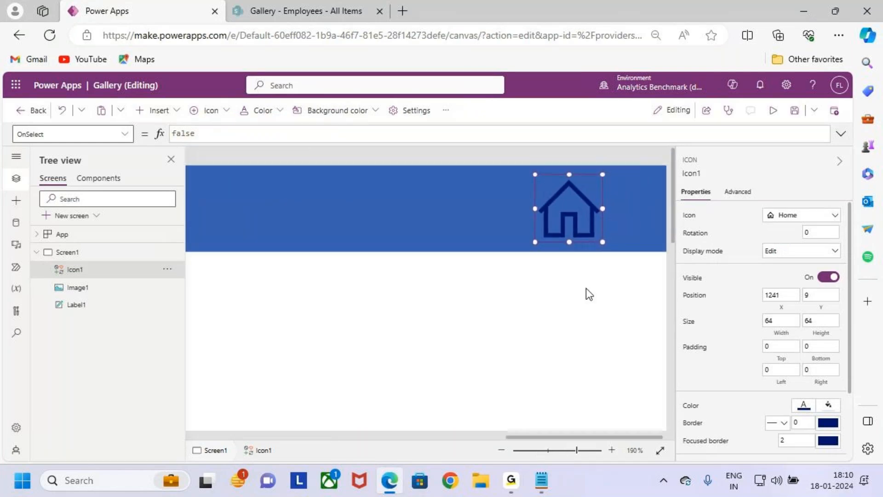
left_click_drag(570, 175, 580, 207)
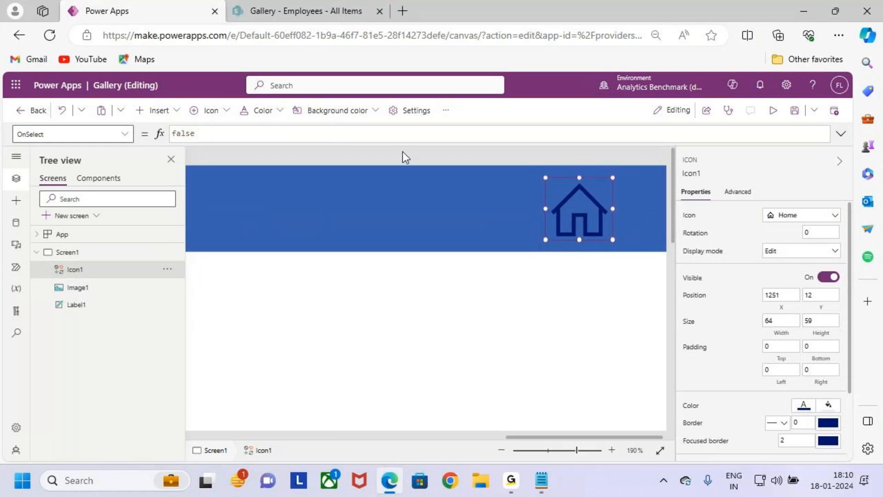
Step: Set the home icon's color to the standard white
key("ctrl+2")
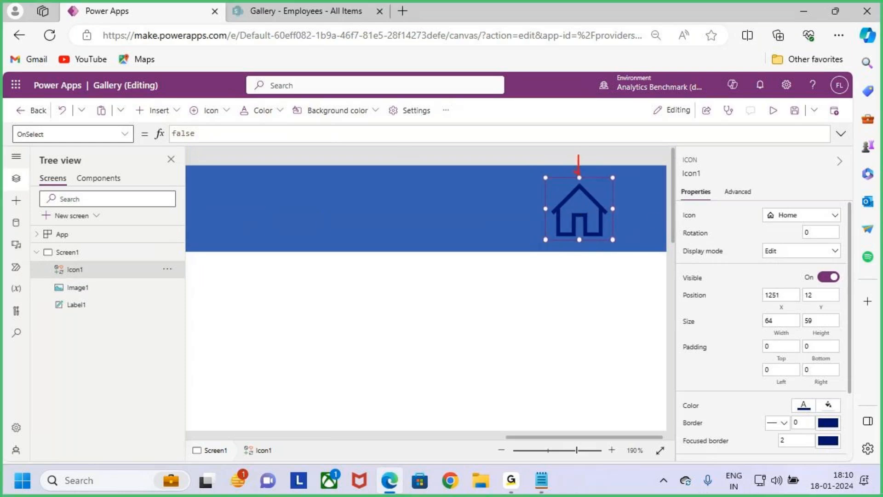
left_click(219, 117)
left_click(159, 111)
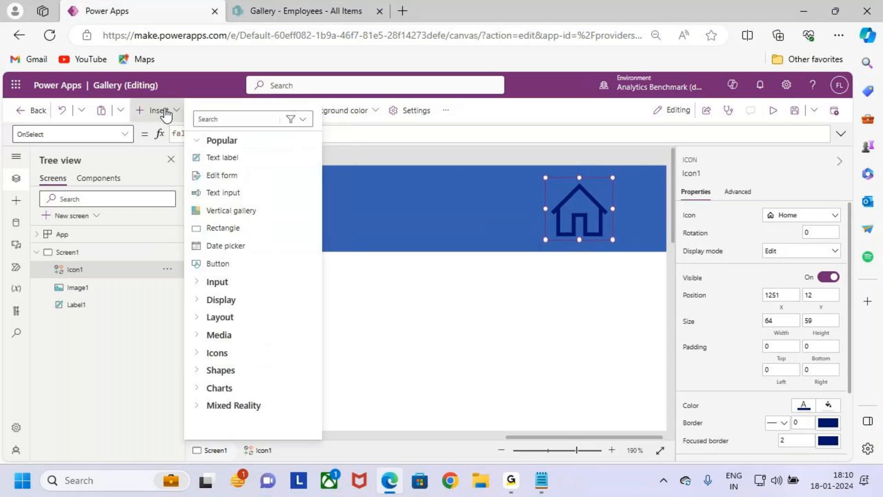
left_click(159, 111)
left_click(270, 117)
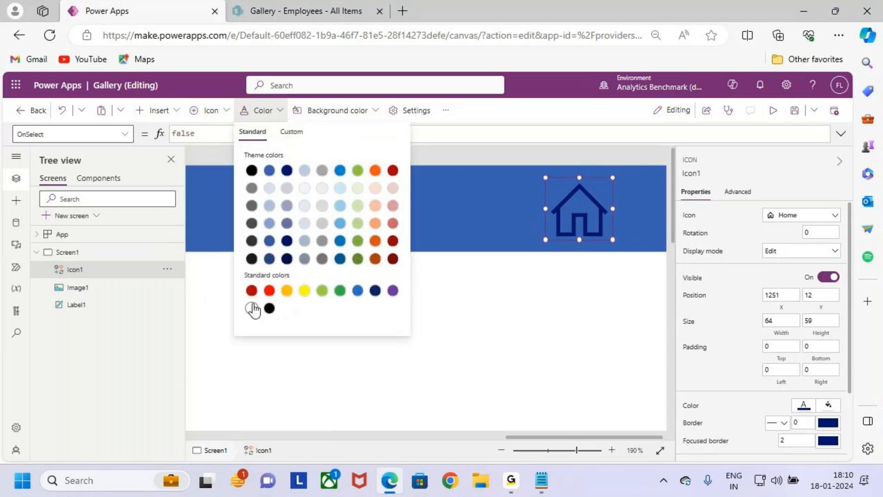
left_click(252, 308)
left_click(506, 367)
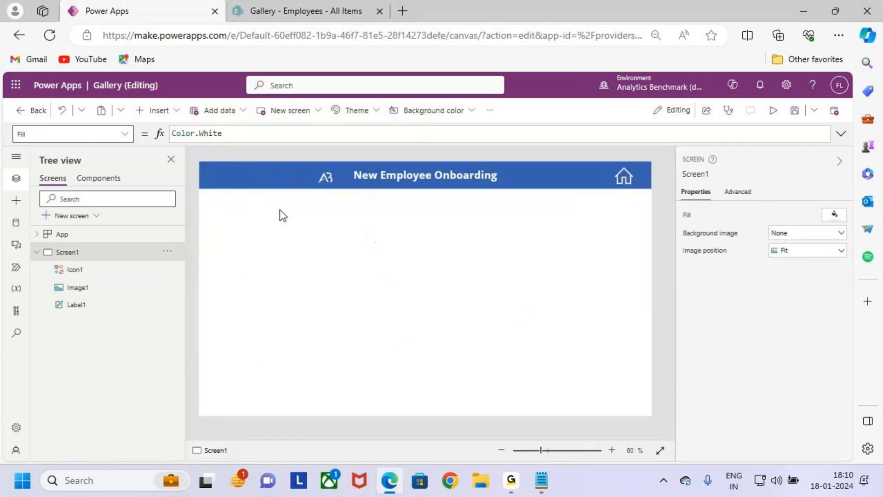
Step: Insert a Back arrow icon from the Icons category and place it at the header bar's left end, at about X 26, Y 12
left_click(169, 110)
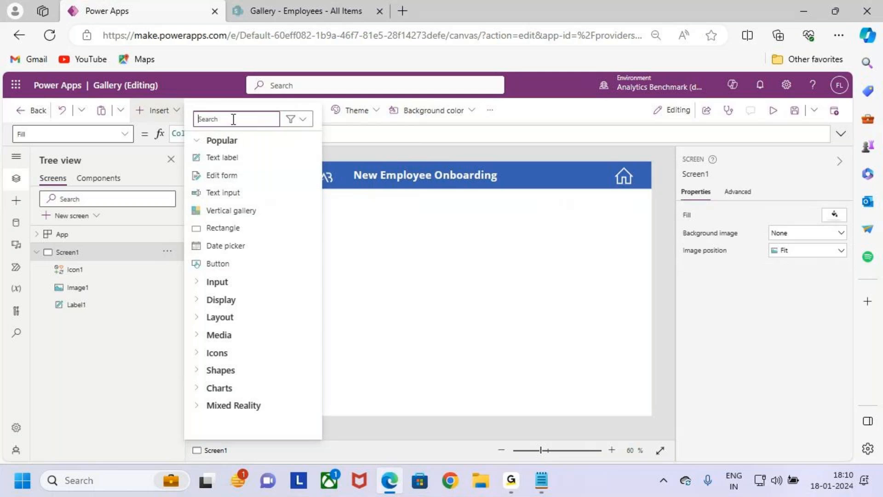
type("back")
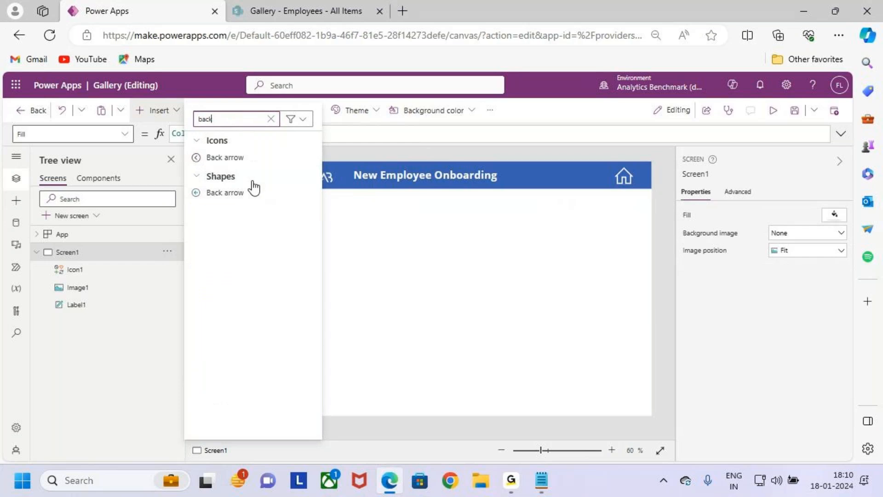
left_click(253, 160)
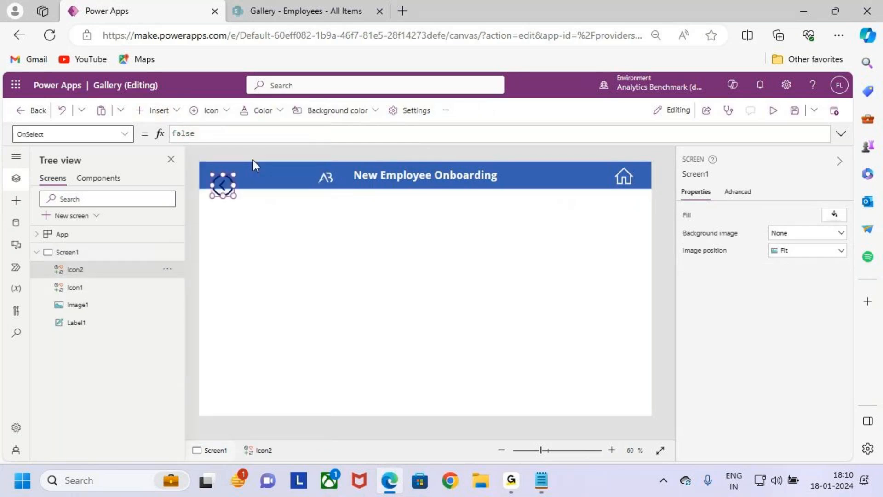
left_click_drag(232, 191, 224, 182)
Step: Reduce the back arrow icon's height to about 59 and move it to about X 30, Y 12
scroll(224, 181, "up", 5)
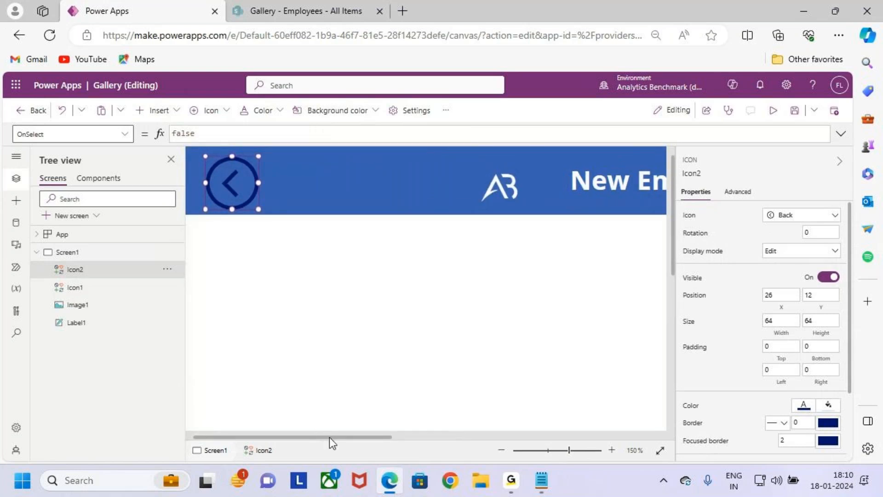
scroll(269, 340, "up", 4)
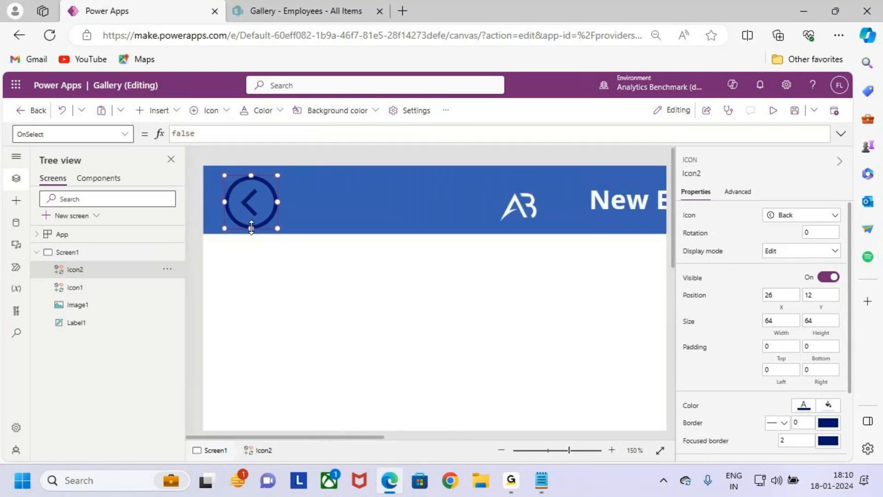
left_click_drag(252, 225, 254, 201)
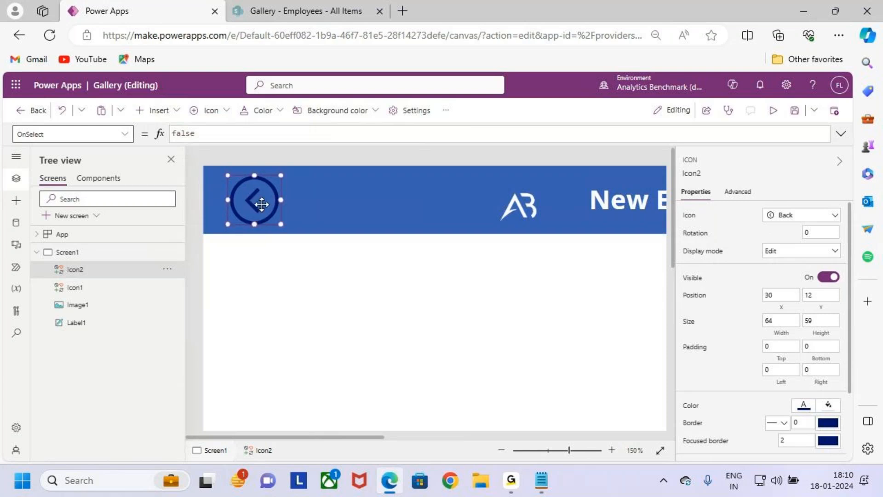
Step: Set the back arrow icon's color to the standard white
left_click(276, 112)
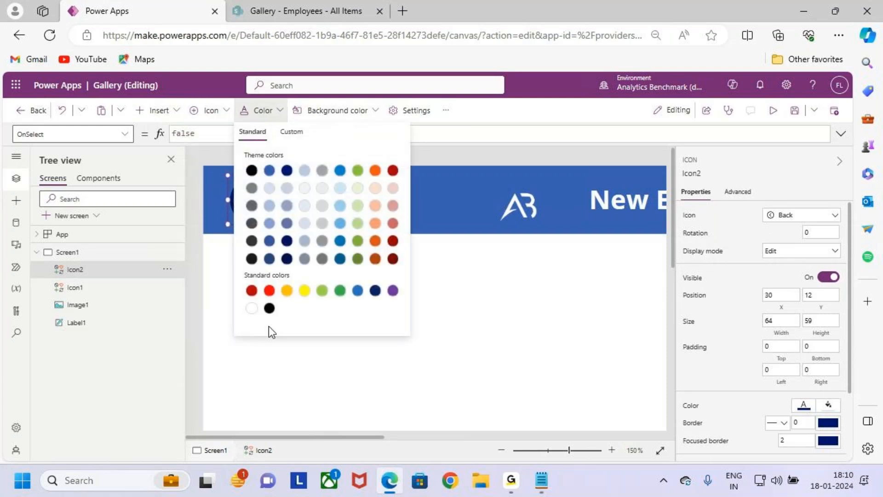
left_click(452, 182)
scroll(368, 275, "down", 5)
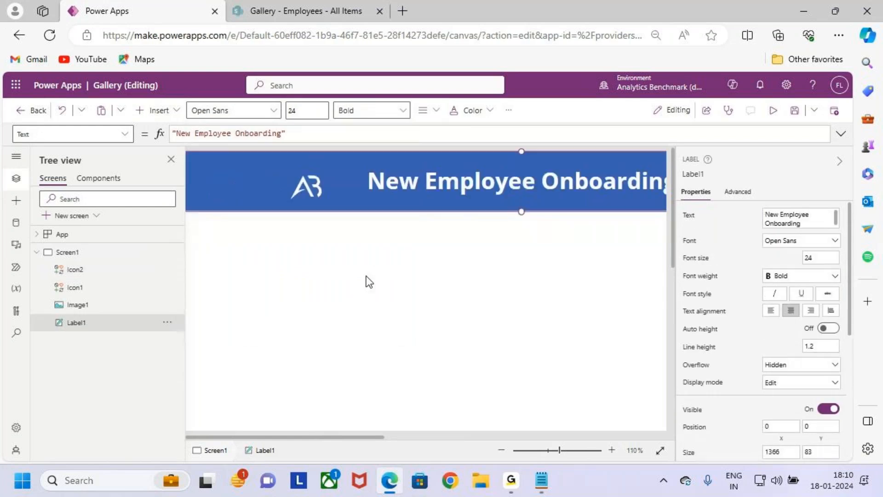
scroll(367, 275, "down", 2)
scroll(370, 279, "down", 1)
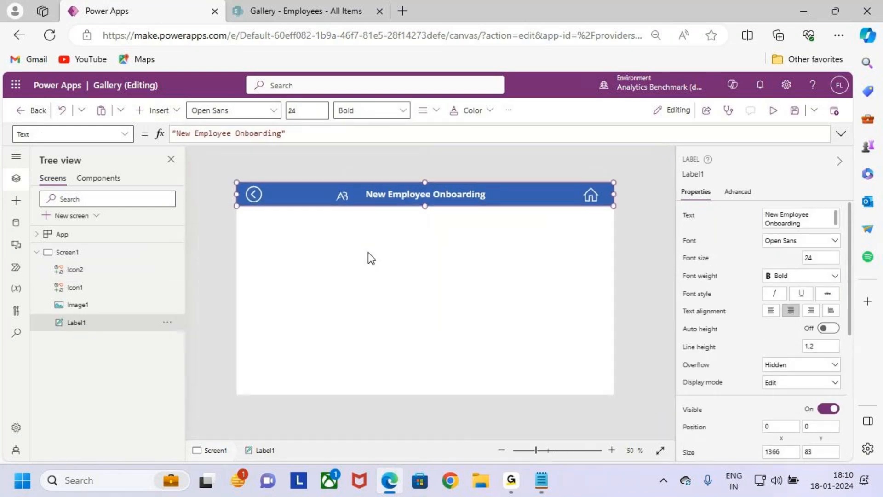
scroll(486, 280, "up", 1)
left_click(583, 241)
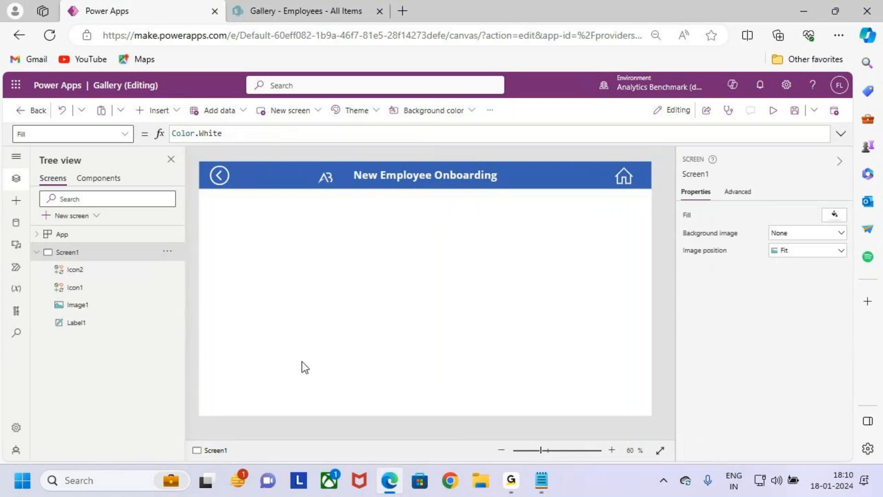
mouse_move(210, 203)
left_mouse_down()
mouse_move(480, 348)
mouse_move(643, 401)
left_mouse_up()
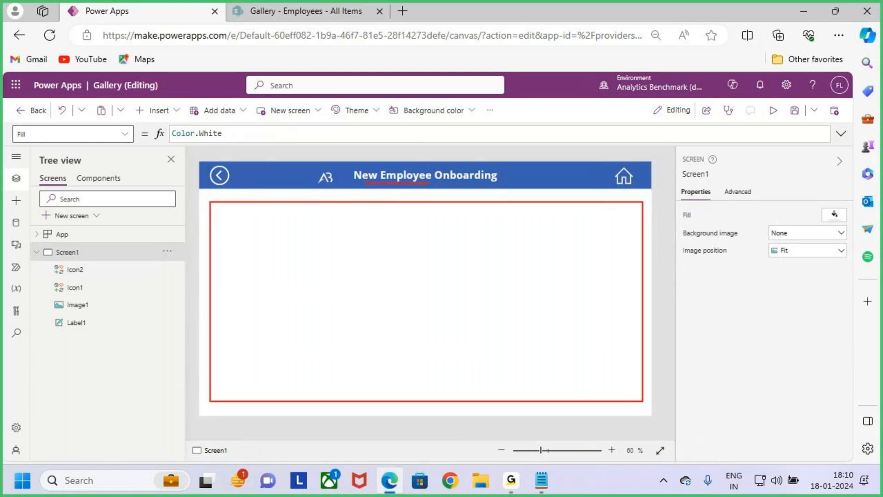
mouse_move(394, 169)
left_mouse_down()
mouse_move(391, 203)
mouse_move(407, 201)
mouse_move(401, 209)
left_mouse_up()
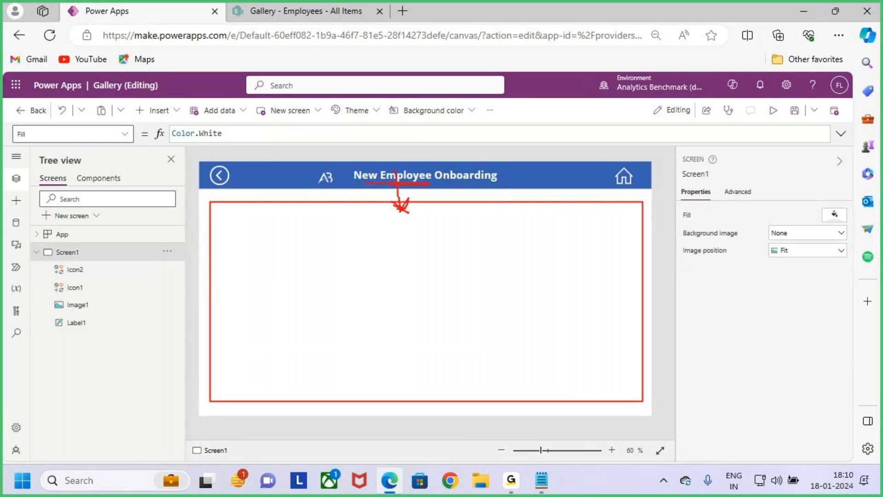
key("Escape")
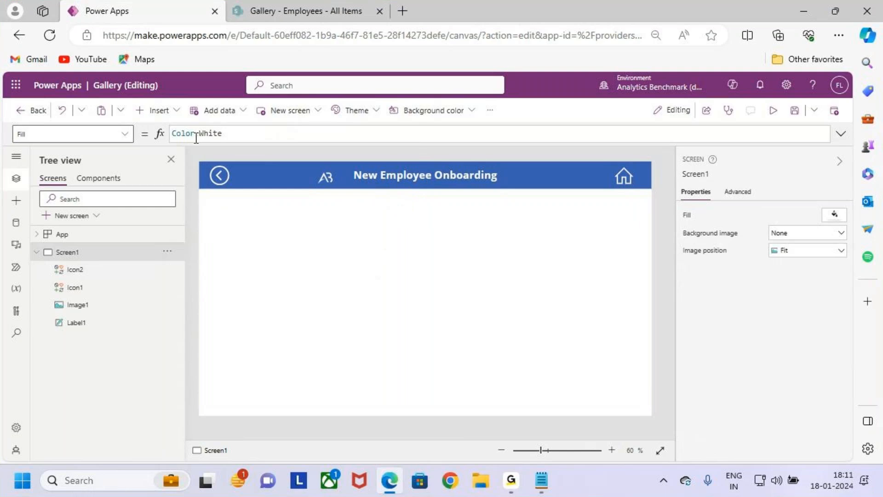
Step: Insert an edit form on Screen1 and place it below the header bar at about X 30, Y 120
left_click(171, 113)
key("ctrl+2")
mouse_move(192, 167)
left_mouse_down()
mouse_move(271, 187)
mouse_move(291, 150)
left_mouse_up()
key("Escape")
left_click(240, 178)
left_click_drag(359, 188, 355, 200)
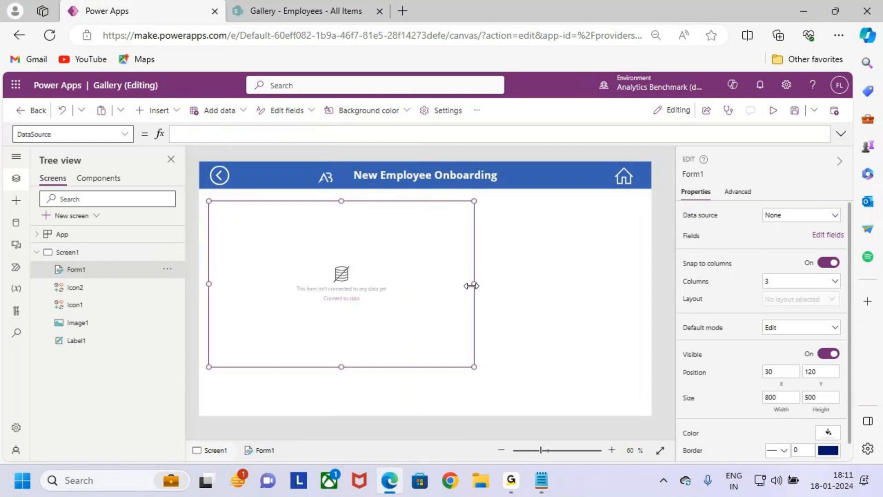
Step: Stretch the edit form to about 1326 wide and 541 high, with its left edge at about X 15
left_click_drag(472, 286, 643, 286)
left_click_drag(208, 285, 203, 285)
left_click_drag(425, 371, 427, 380)
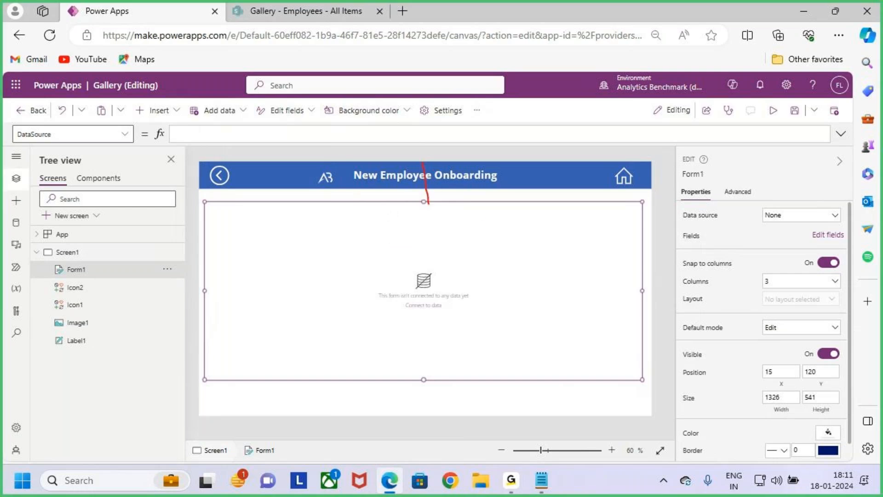
Step: Switch to the SharePoint Employees list to examine its columns, and return to the Power Apps editor
mouse_move(442, 201)
left_mouse_down()
mouse_move(431, 218)
mouse_move(443, 220)
mouse_move(426, 231)
left_mouse_up()
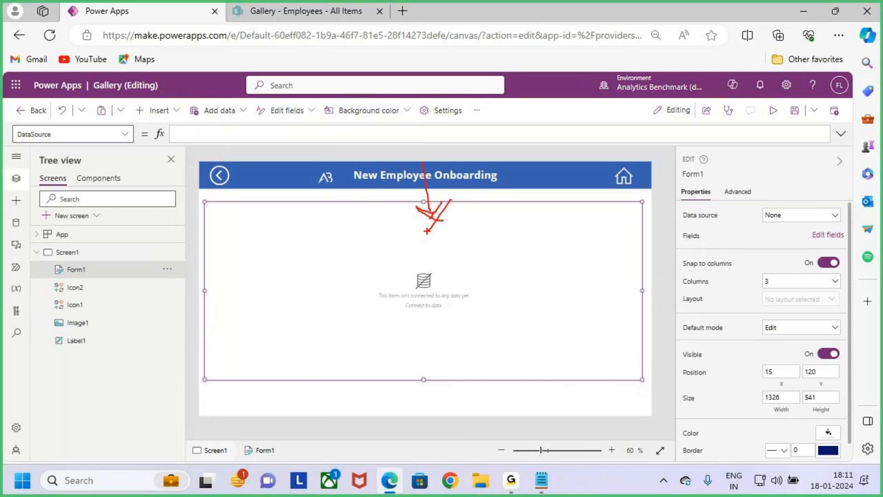
key("Escape")
left_click(349, 10)
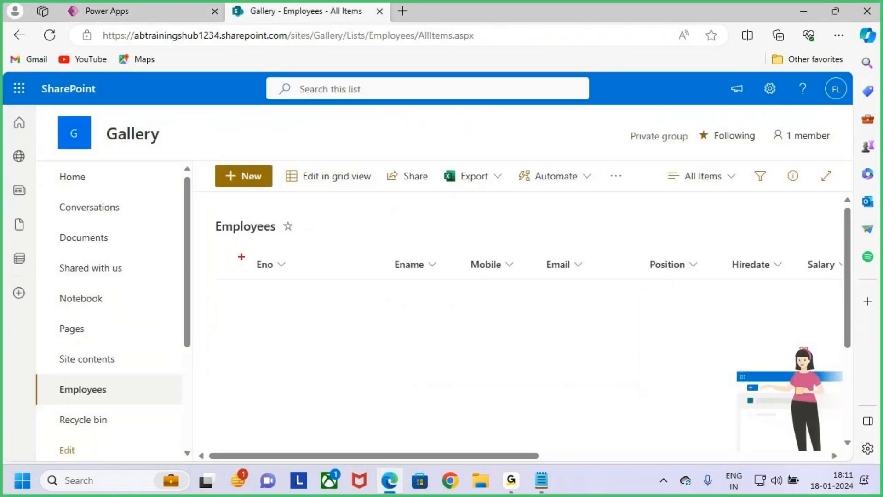
mouse_move(210, 216)
left_mouse_down()
mouse_move(290, 244)
mouse_move(358, 161)
left_mouse_up()
key("Escape")
left_click(142, 9)
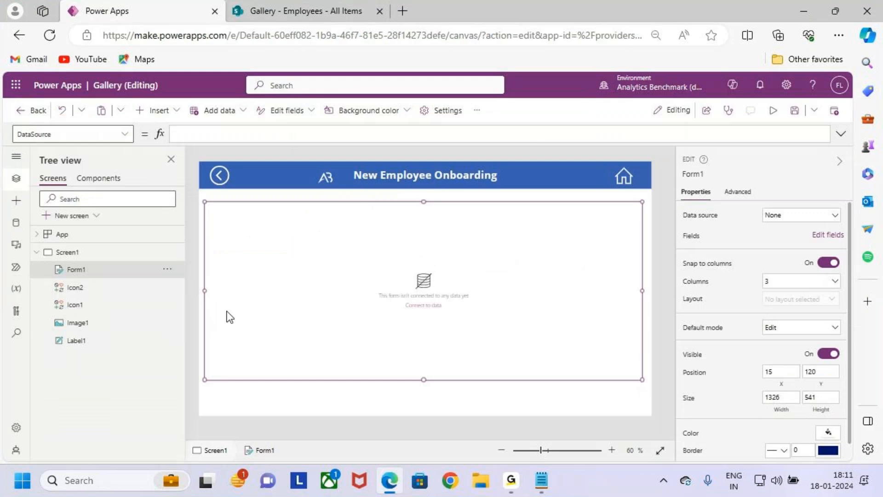
Step: Remove the existing Students SharePoint data source from the app
left_click_drag(5, 212, 29, 236)
key("Escape")
left_click(14, 225)
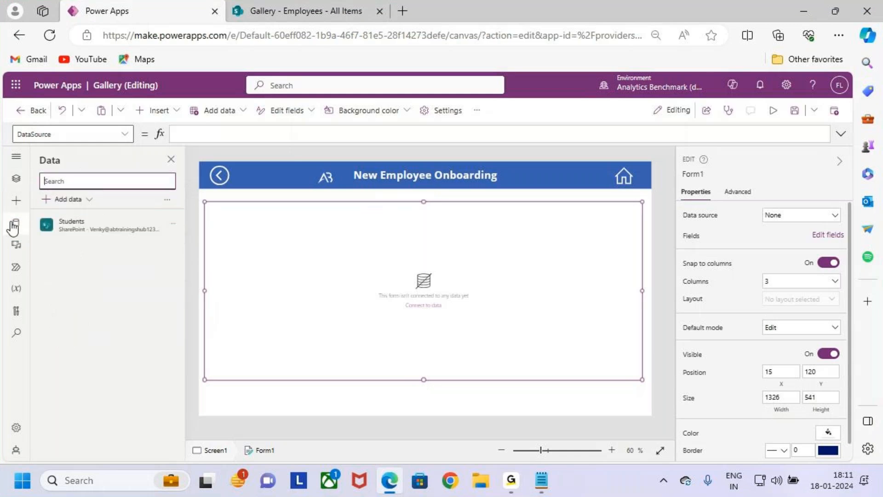
mouse_move(91, 228)
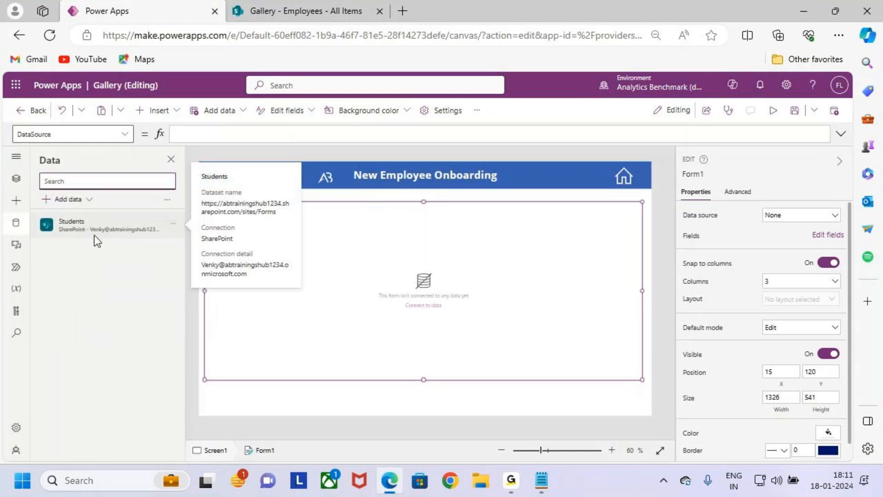
key("ctrl+2")
left_click_drag(66, 228, 90, 227)
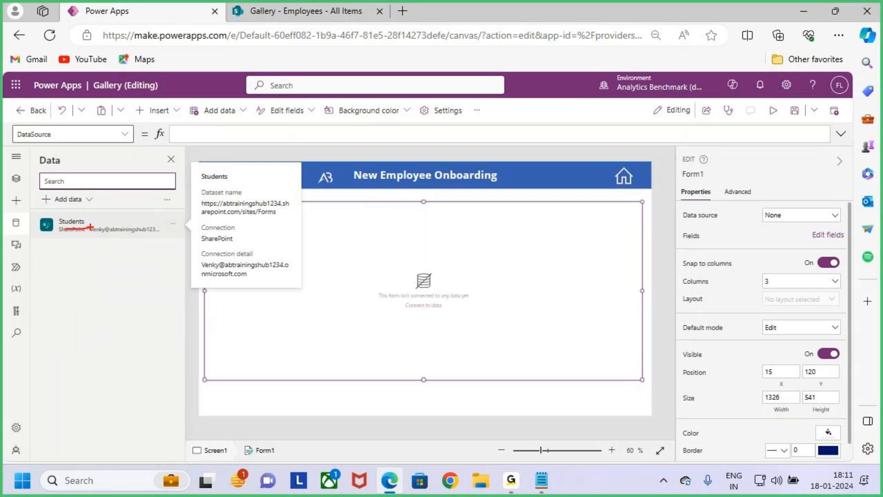
key("Escape")
left_click(173, 224)
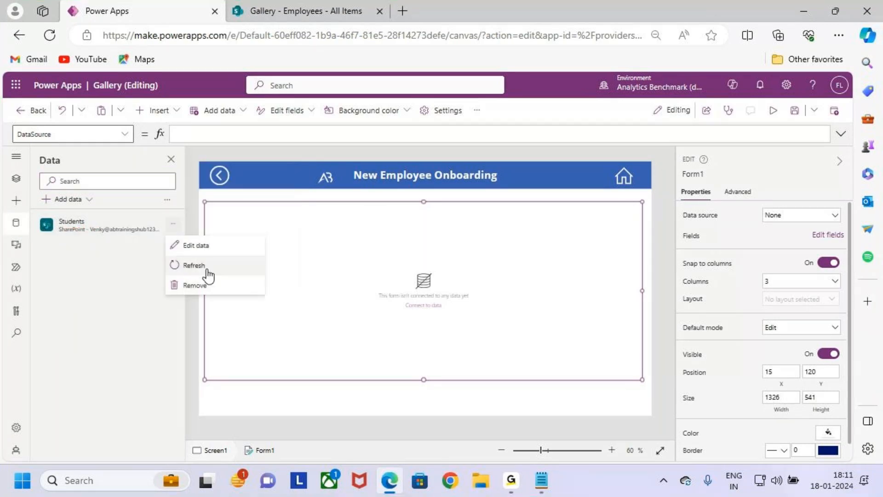
left_click(207, 289)
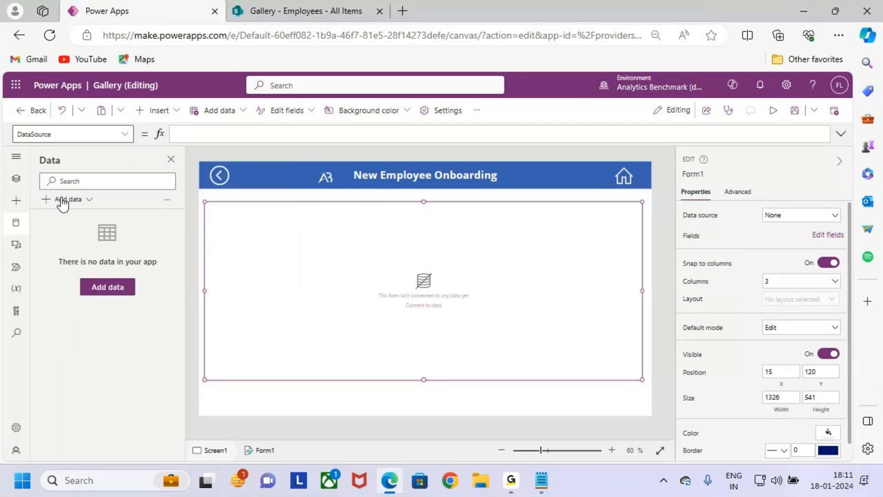
Step: Add a data source to the app by searching for sharepoint and choosing the existing SharePoint connection
left_click(62, 201)
left_click(79, 203)
left_click(83, 203)
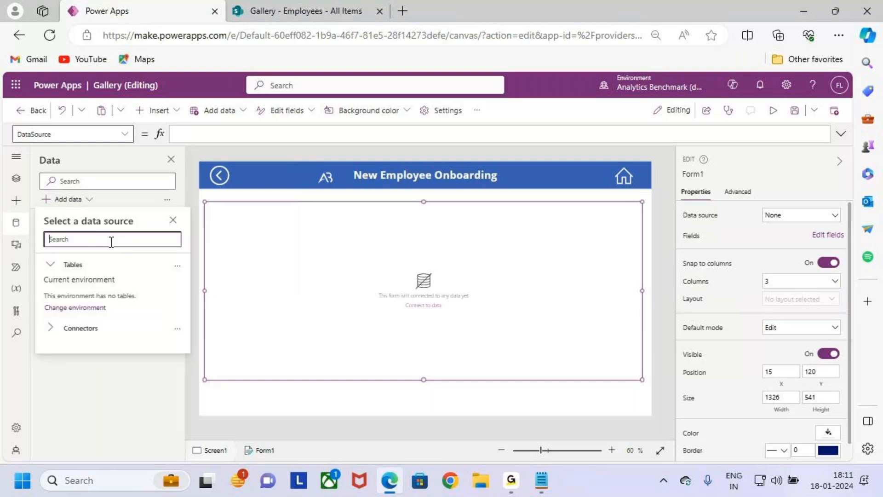
type("sharepoi")
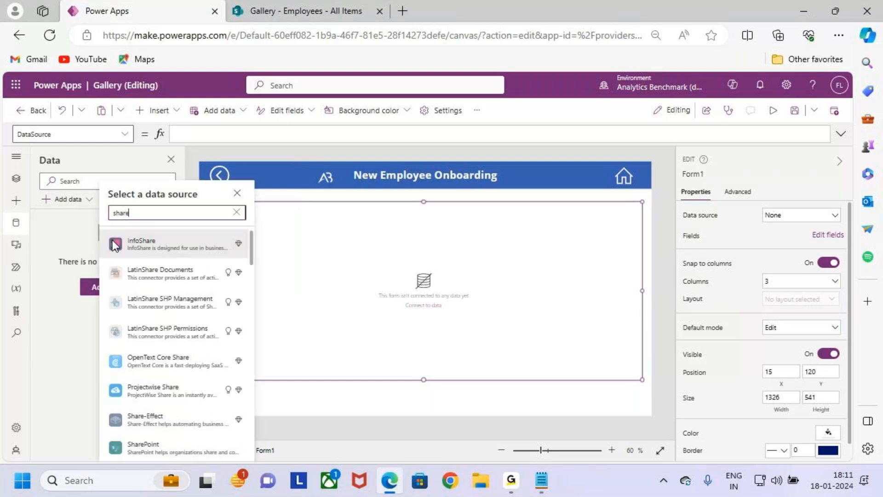
type("t")
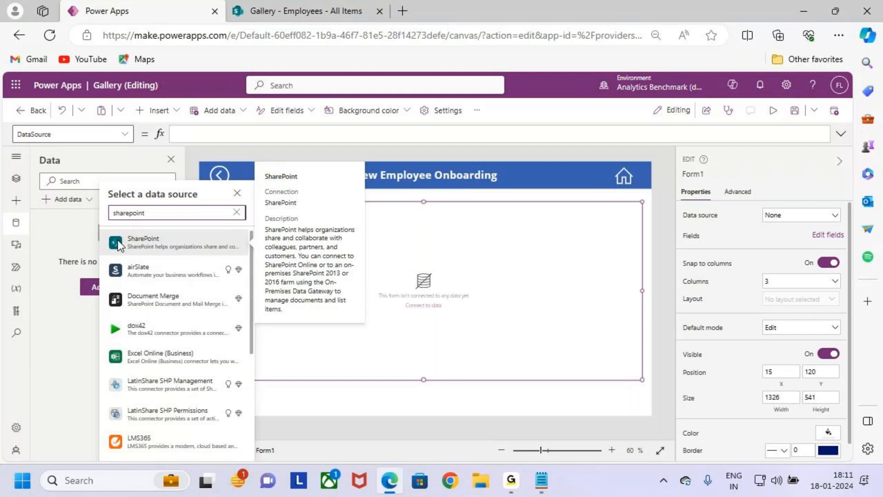
left_click(193, 239)
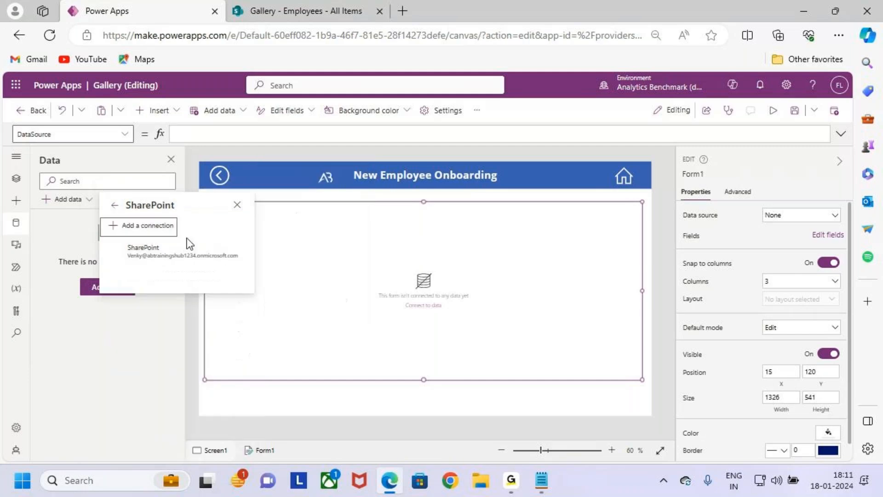
left_click(198, 252)
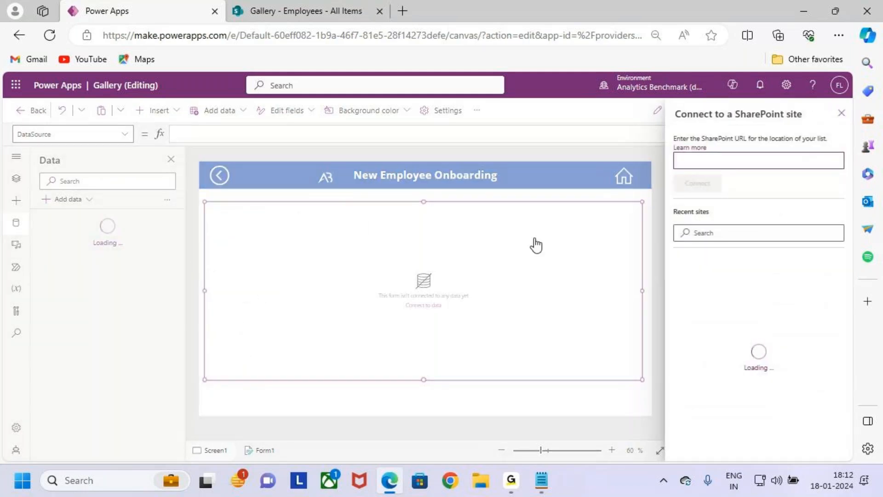
key("ctrl+2")
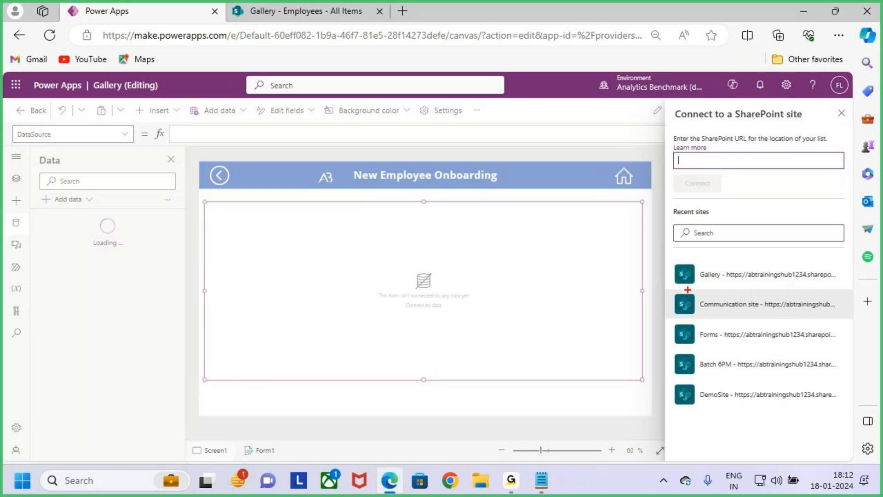
mouse_move(671, 258)
left_mouse_down()
mouse_move(777, 286)
mouse_move(841, 287)
left_mouse_up()
left_click_drag(754, 231, 762, 276)
left_click_drag(704, 289, 731, 282)
key("Escape")
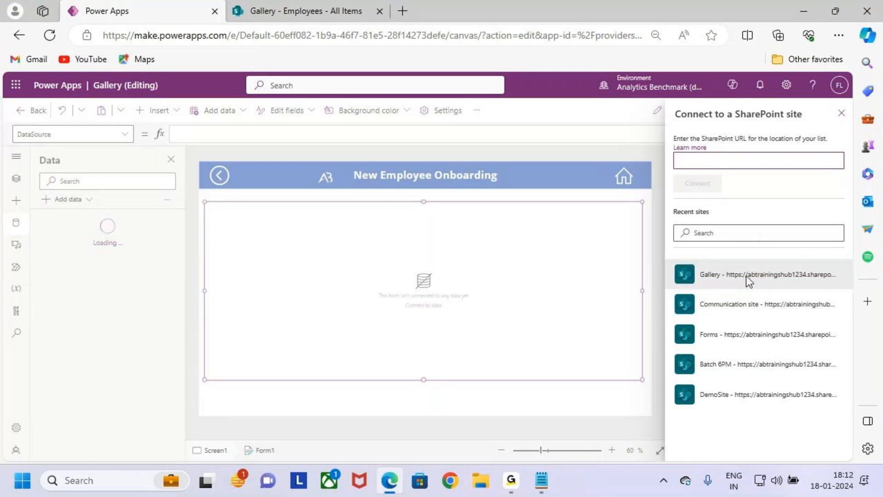
Step: Choose the Gallery site from the recent SharePoint sites and connect its Employees list
left_click(745, 278)
left_click(731, 194)
key("ctrl+2")
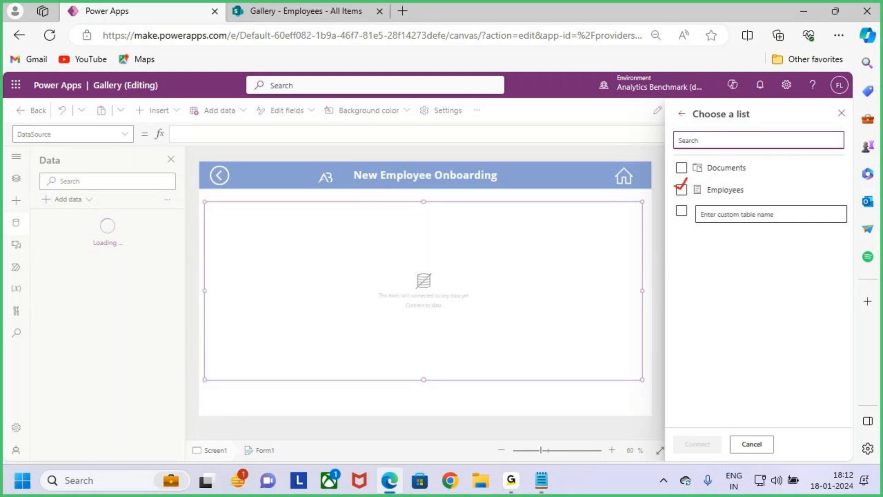
key("Escape")
left_click(681, 189)
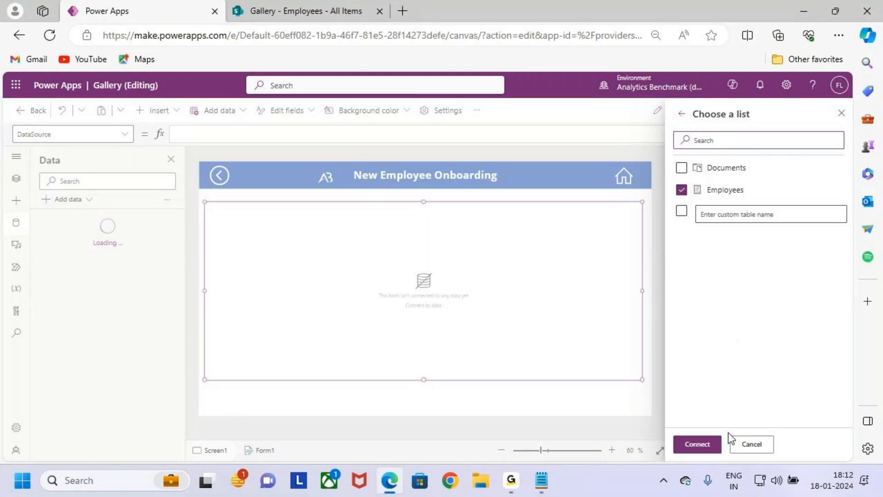
left_click(703, 445)
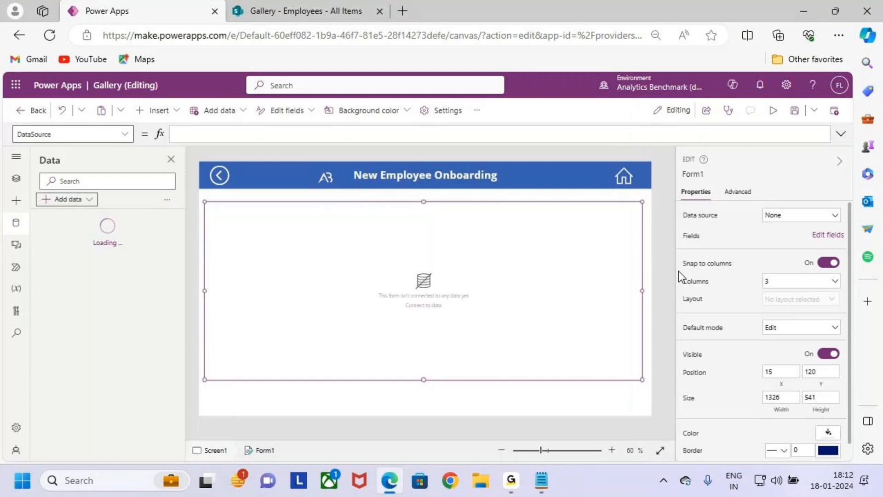
key("ctrl+2")
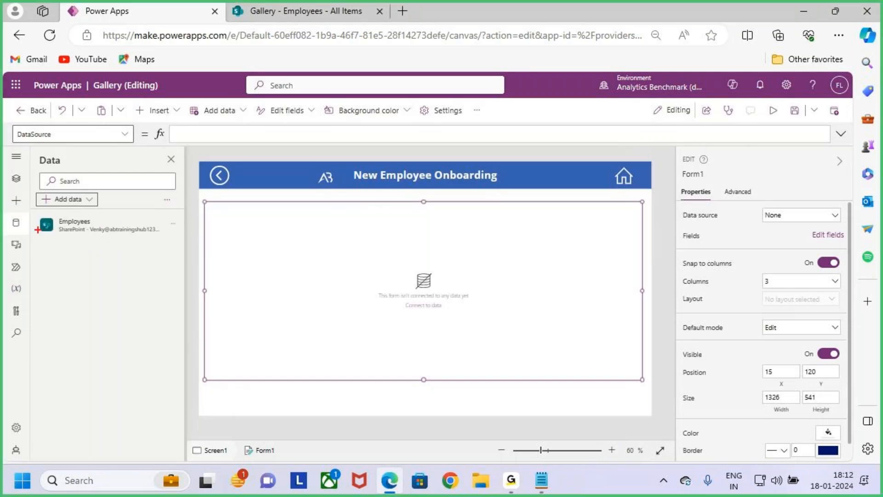
left_click_drag(33, 212, 167, 243)
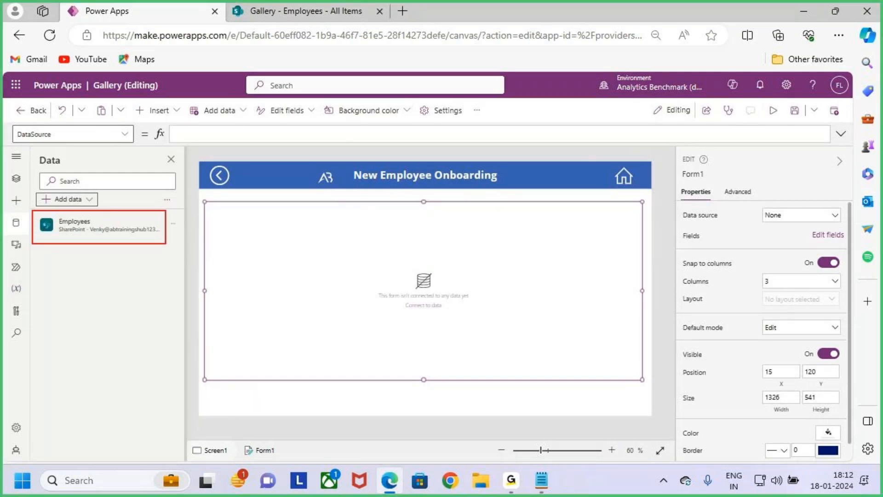
left_click_drag(101, 229, 126, 190)
key("Escape")
key("ctrl+2")
left_click_drag(49, 212, 112, 236)
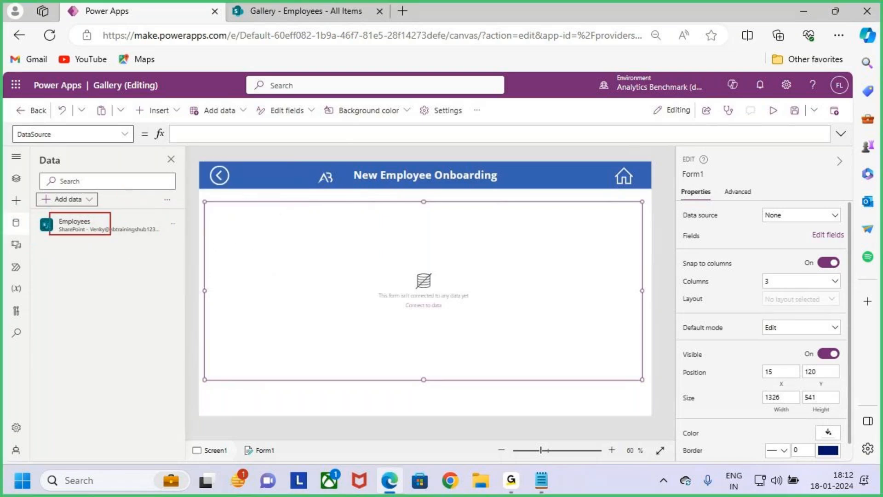
mouse_move(258, 235)
left_mouse_down()
mouse_move(131, 222)
mouse_move(155, 234)
left_mouse_up()
key("Escape")
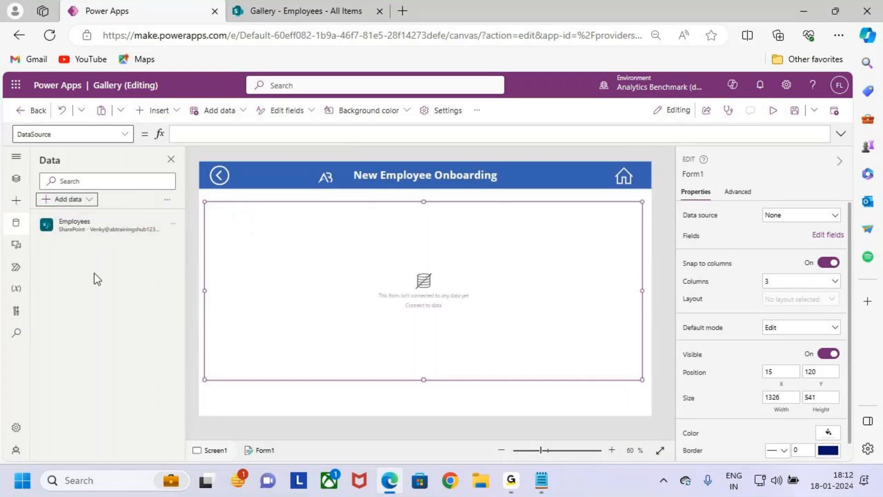
Step: Return to the screen's control tree and set the Form1 data source to Employees
left_click(18, 178)
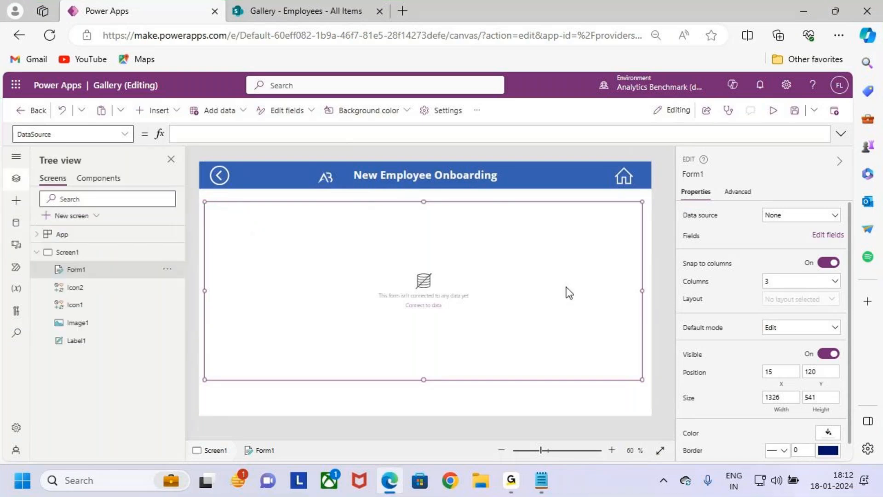
key("ctrl+2")
mouse_move(685, 224)
left_mouse_down()
mouse_move(721, 224)
mouse_move(708, 222)
left_mouse_up()
key("Escape")
left_click(800, 216)
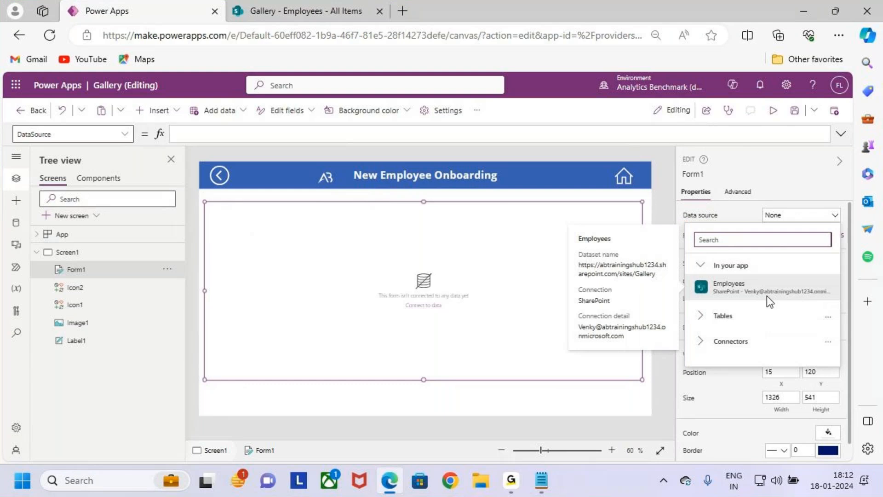
left_click(780, 292)
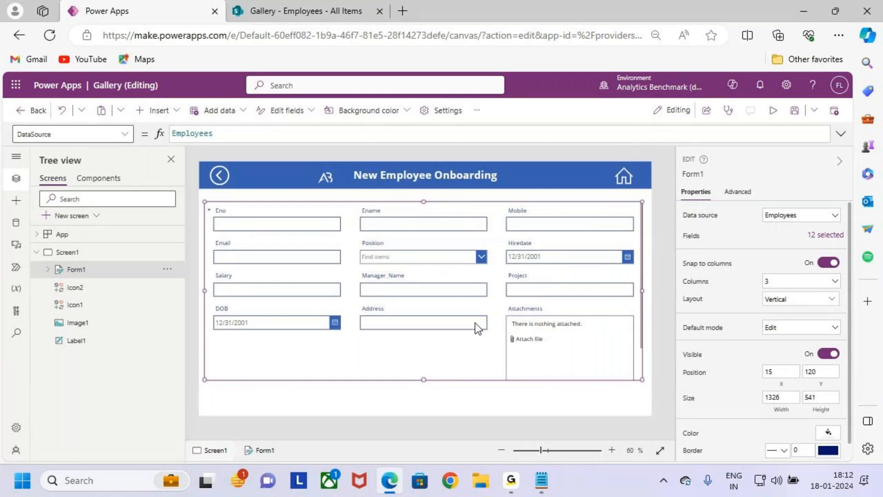
key("ctrl+2")
left_click_drag(501, 304, 629, 380)
left_click_drag(543, 317, 586, 371)
left_click_drag(577, 325, 530, 379)
key("Escape")
Step: Remove the Attachments field from Form1 and close the list of fields
left_click(453, 365)
left_click(598, 357)
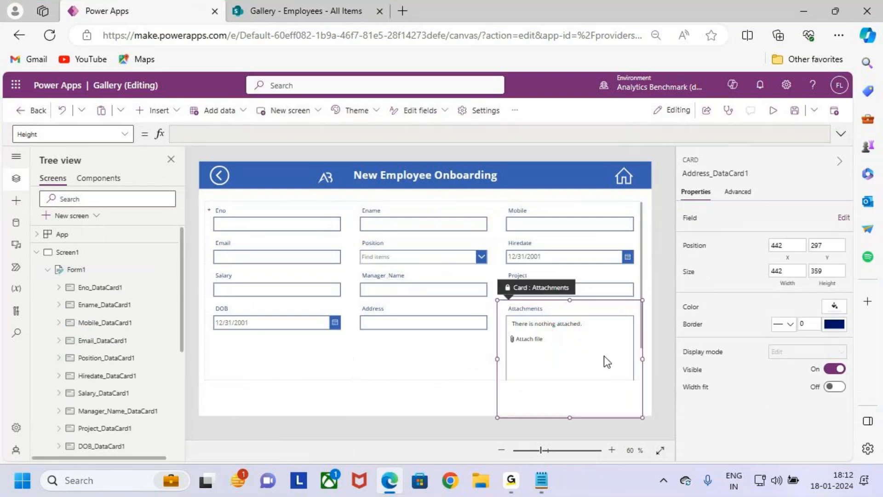
left_click(641, 280)
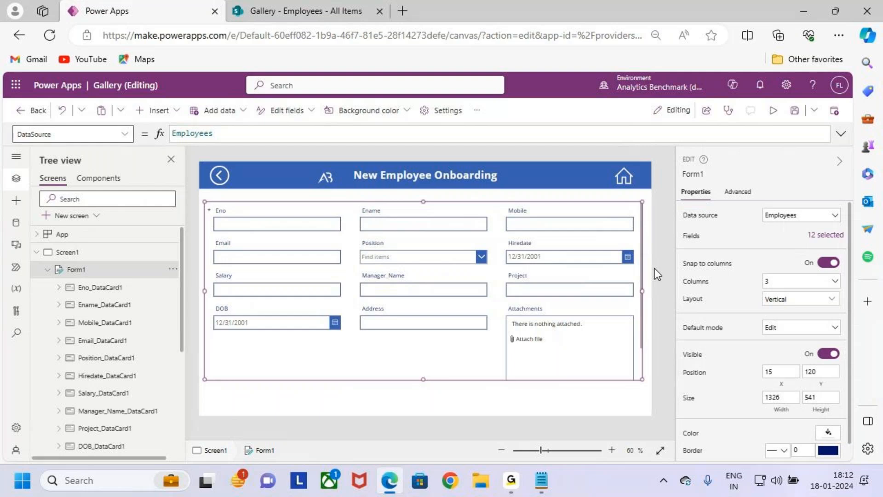
left_click(822, 236)
scroll(598, 385, "down", 1)
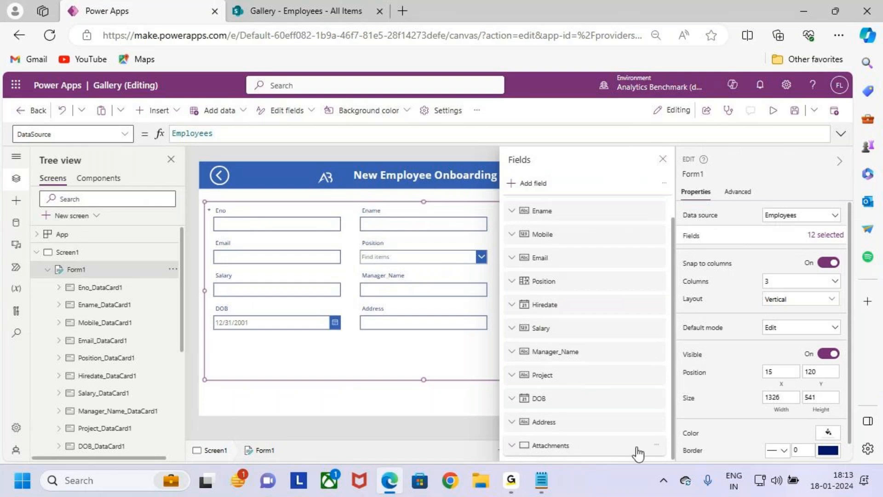
left_click(657, 444)
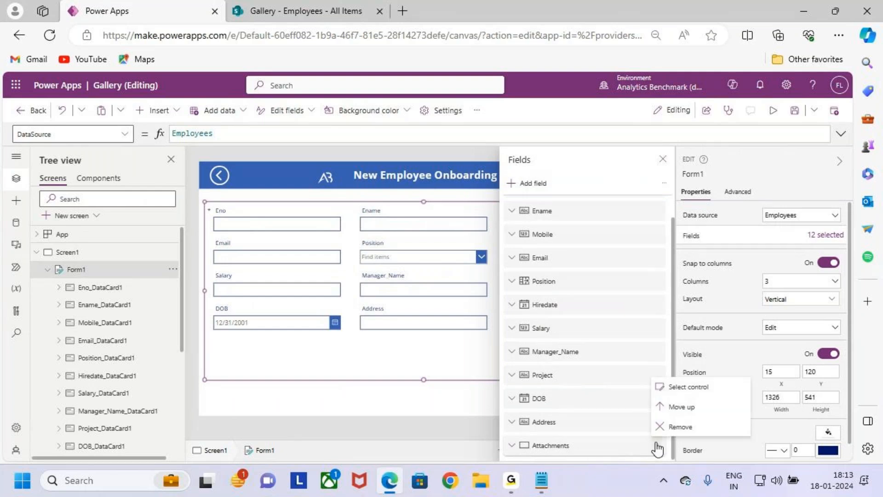
left_click(698, 427)
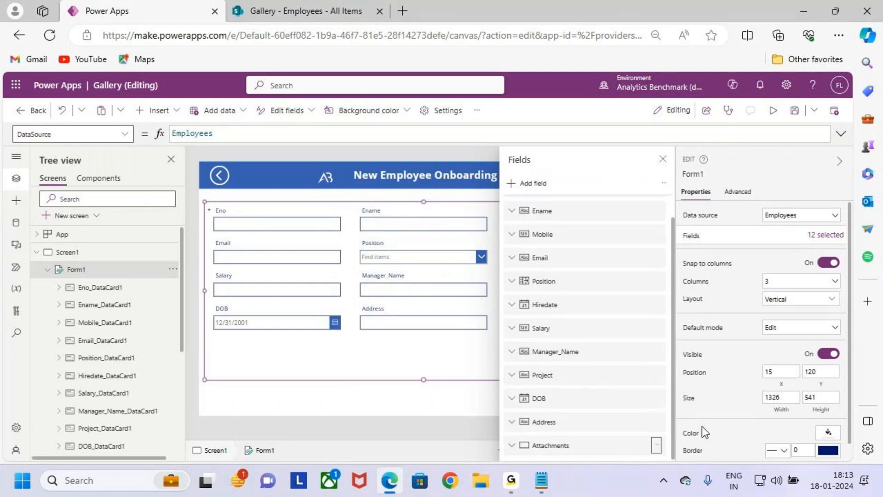
left_click(662, 159)
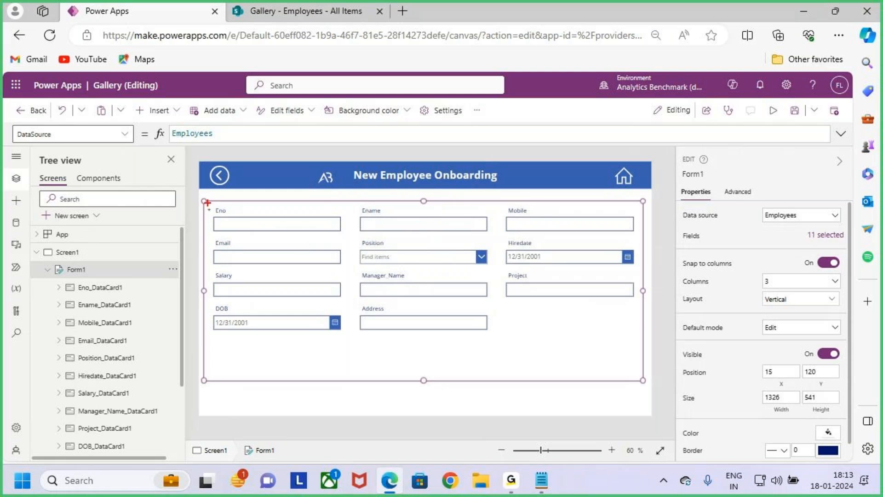
left_click_drag(105, 298, 112, 295)
key("Escape")
key("ctrl+2")
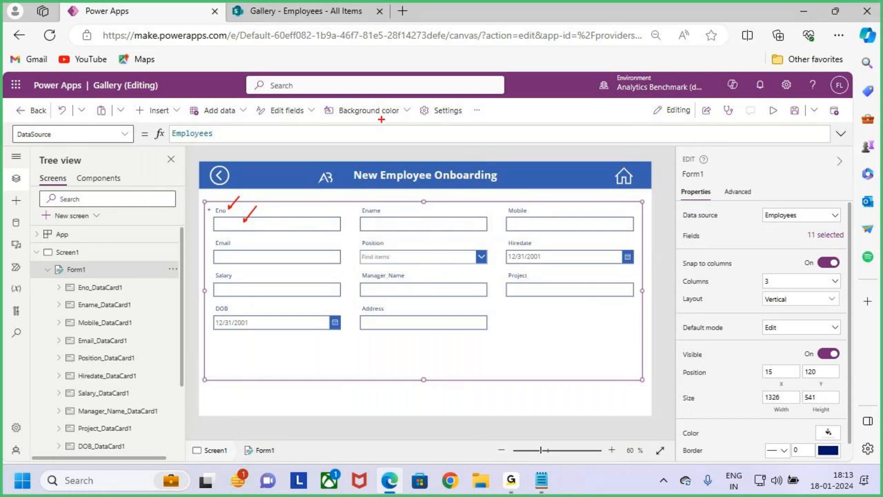
key("Escape")
Step: Examine the form's field cards one by one, from Eno to Address and DOB, and reselect Form1
left_click(266, 219)
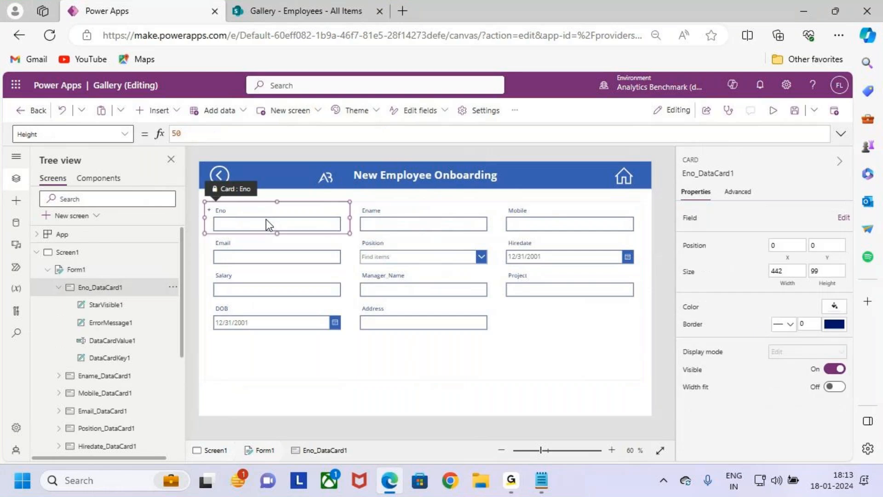
left_click(407, 220)
left_click(321, 222)
left_click(370, 217)
left_click(542, 224)
left_click(542, 249)
left_click(460, 256)
left_click(342, 261)
left_click(340, 289)
left_click(460, 286)
left_click(536, 285)
left_click(396, 318)
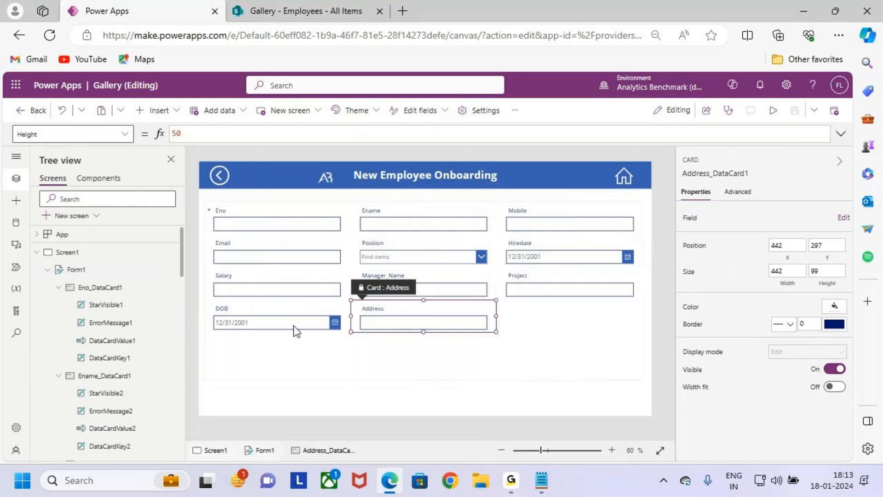
left_click(293, 324)
left_click(499, 326)
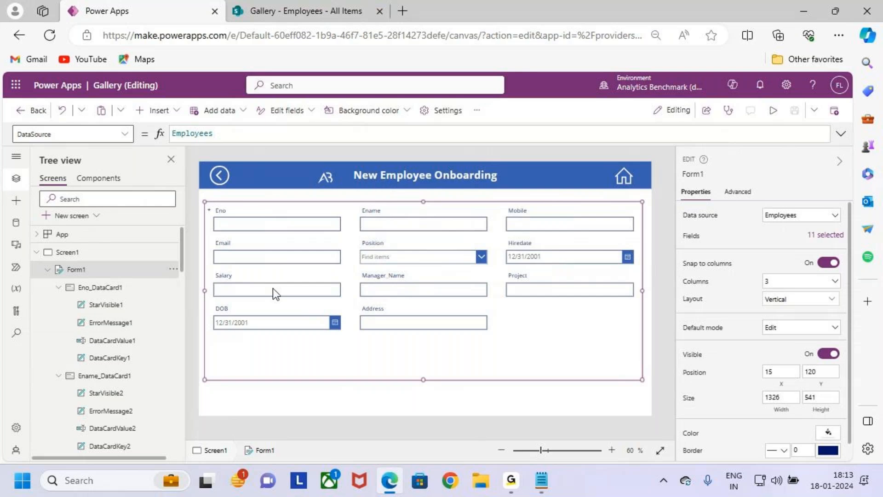
left_click_drag(138, 338, 156, 317)
left_click_drag(140, 357, 164, 341)
left_click_drag(228, 209, 243, 188)
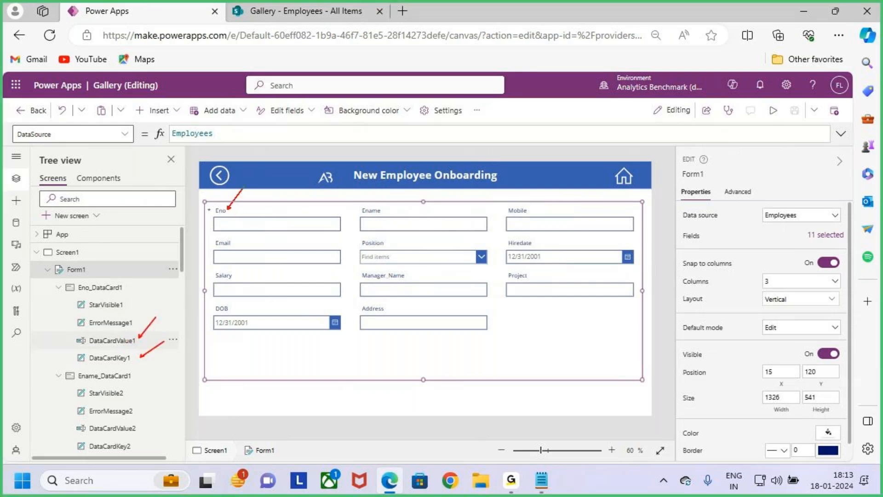
key("Escape")
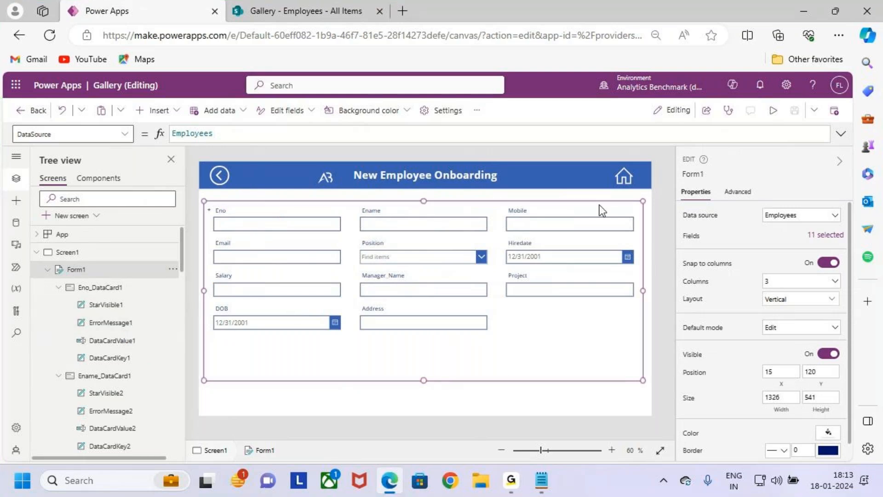
Step: Try the Horizontal layout on Form1, and undo the layout change
left_click(793, 300)
left_click(800, 370)
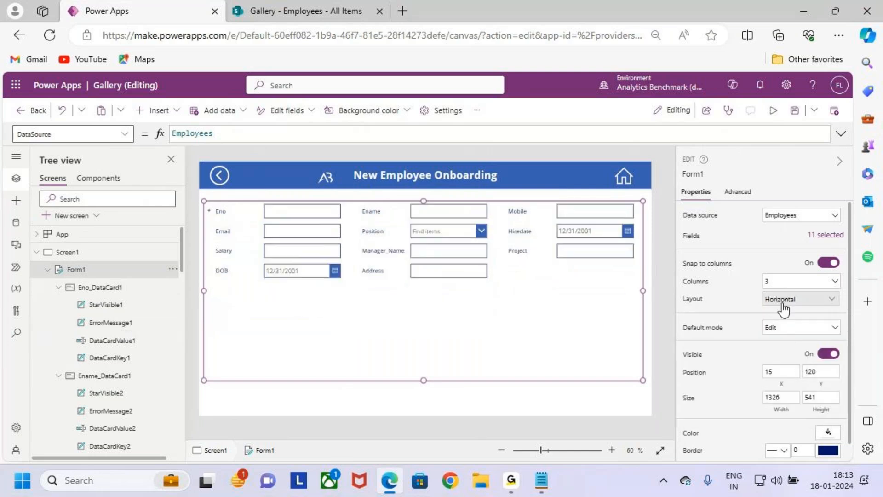
key("ctrl+z")
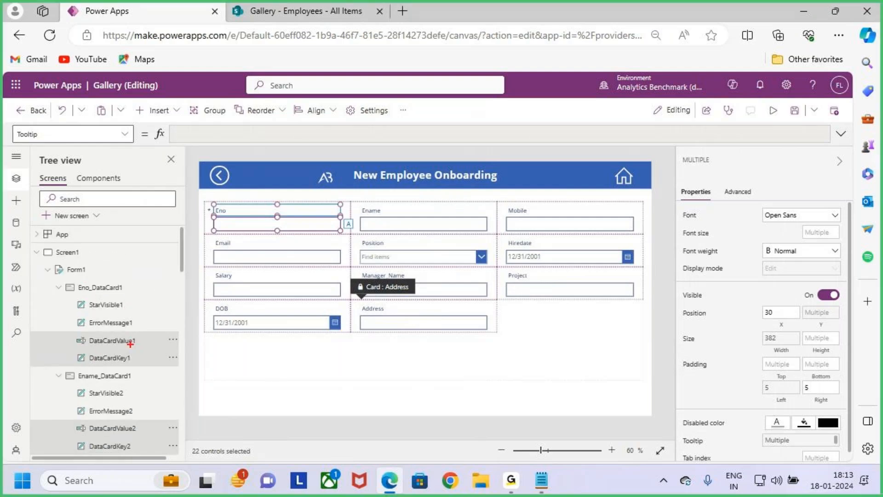
left_click_drag(138, 341, 159, 328)
left_click_drag(140, 359, 155, 348)
key("Escape")
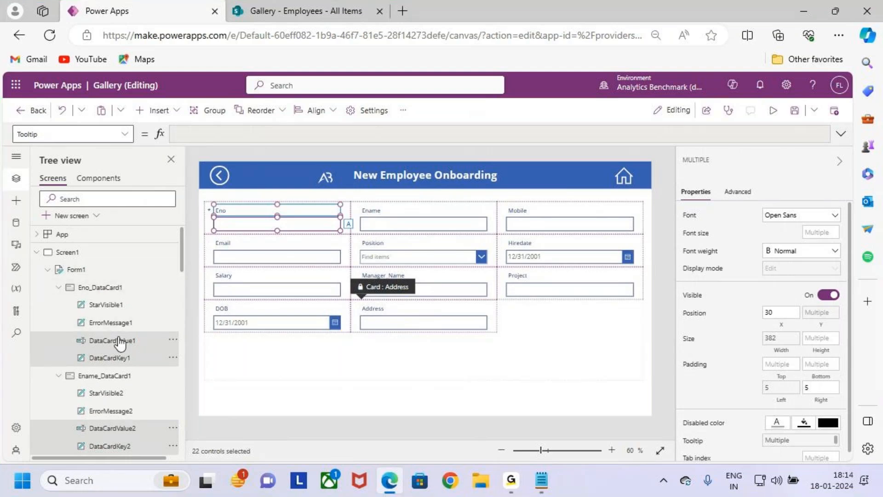
scroll(120, 342, "down", 1)
key("ctrl+2")
mouse_move(136, 308)
left_mouse_down()
mouse_move(149, 297)
mouse_move(160, 309)
left_mouse_up()
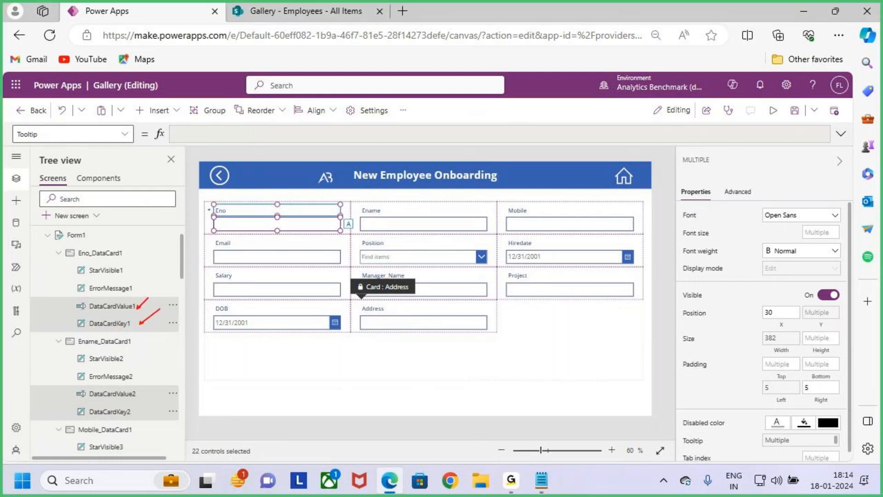
key("Escape")
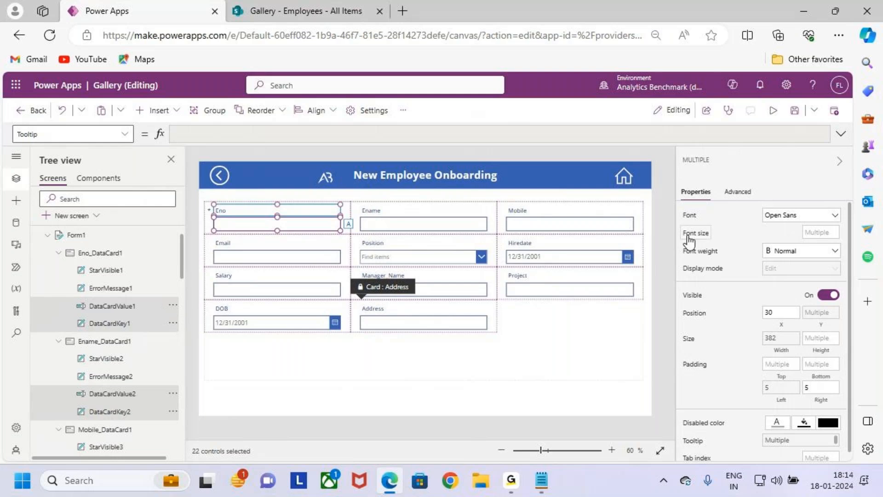
Step: Set the selected data card labels and input fields to font size 18 with Semibold weight
left_click(821, 232)
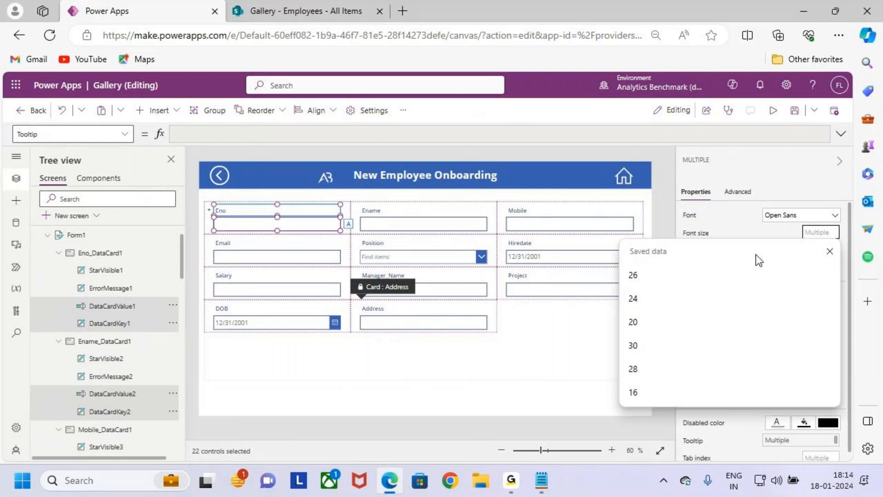
type("20")
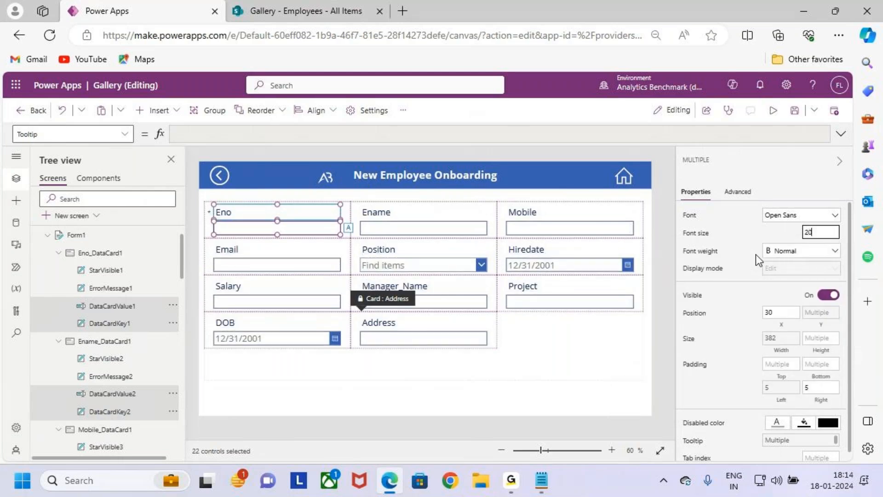
key("BackSpace")
key("BackSpace")
type("18")
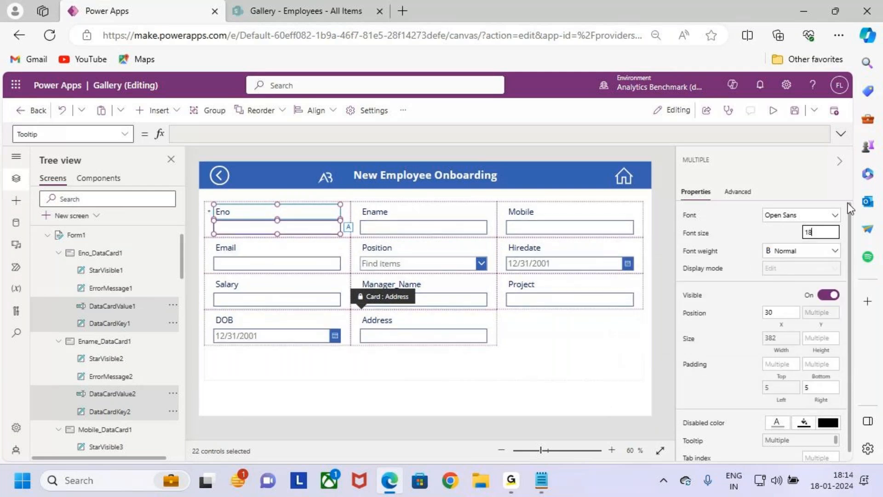
left_click(796, 255)
left_click(798, 261)
left_click(799, 278)
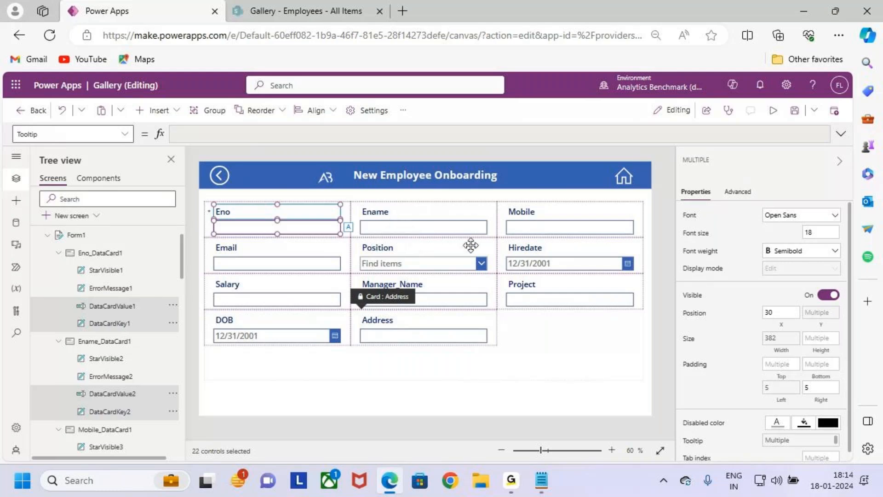
Step: Try the Patrick Hand font on the selected card controls, and restore Open Sans
left_click(819, 217)
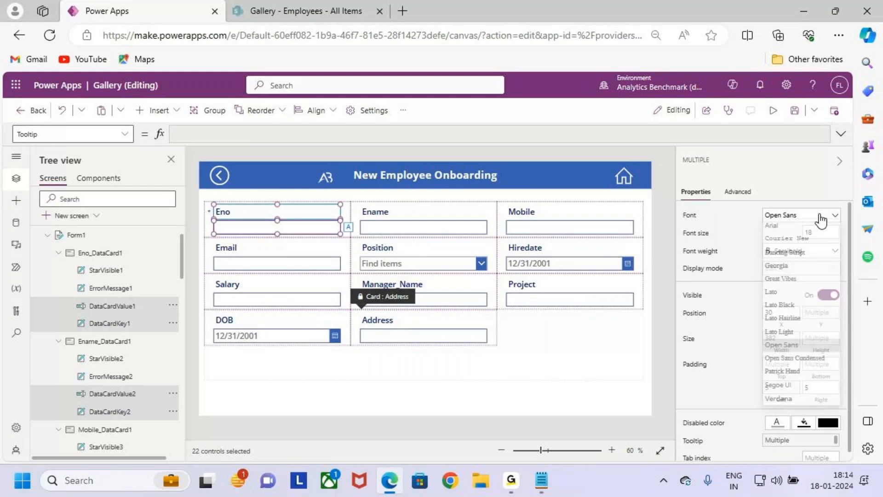
left_click(807, 374)
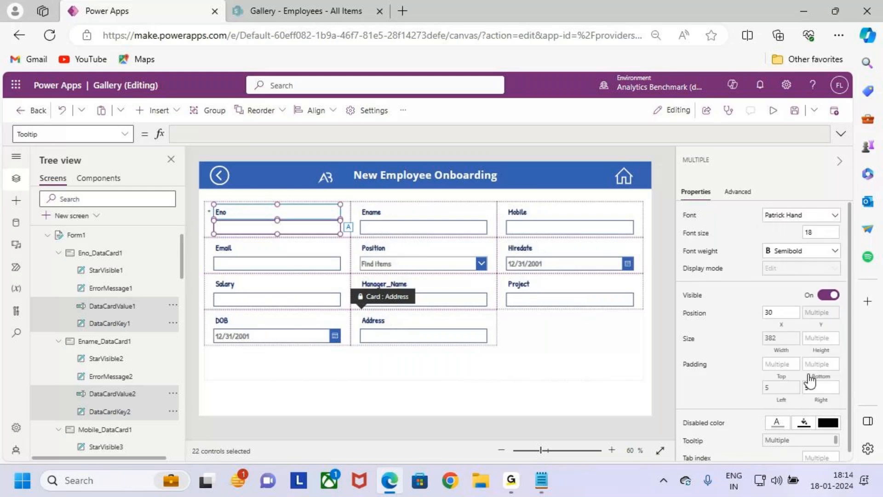
left_click(796, 217)
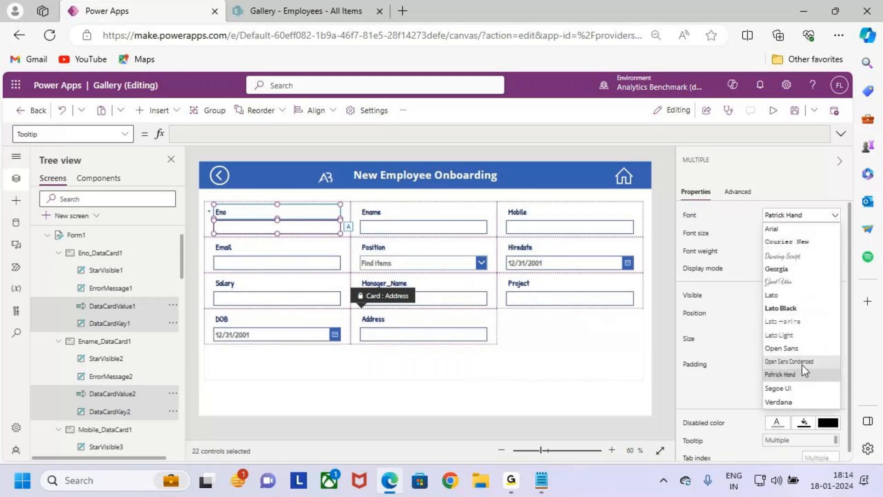
left_click(801, 351)
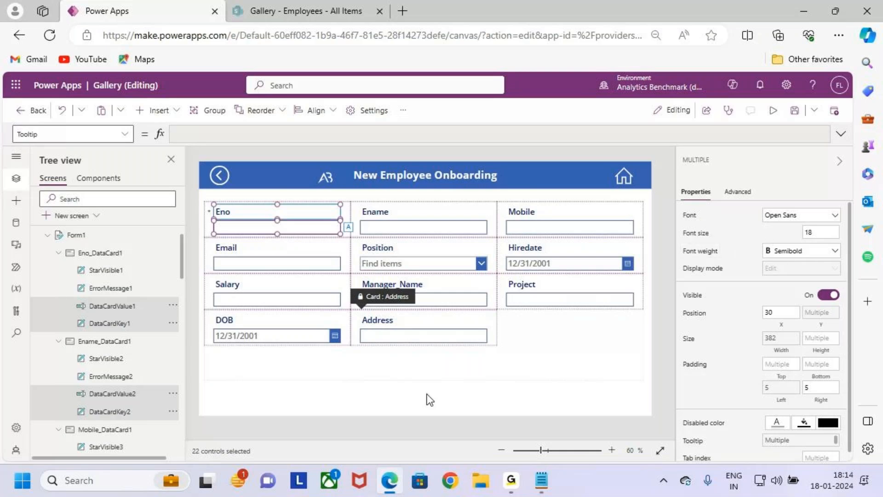
Step: Fill the background of Form1 with the light blue theme color
left_click(550, 371)
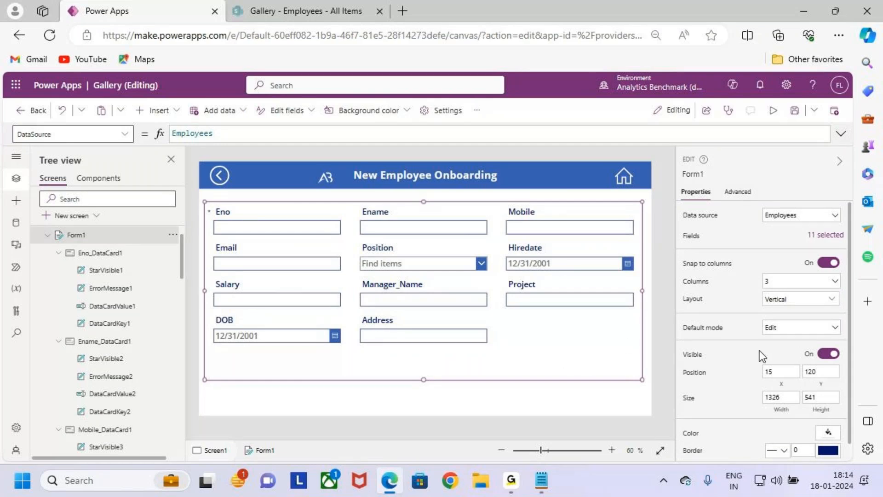
mouse_move(207, 201)
left_mouse_down()
mouse_move(415, 312)
mouse_move(642, 381)
left_mouse_up()
key("Escape")
scroll(782, 395, "down", 1)
left_click(828, 415)
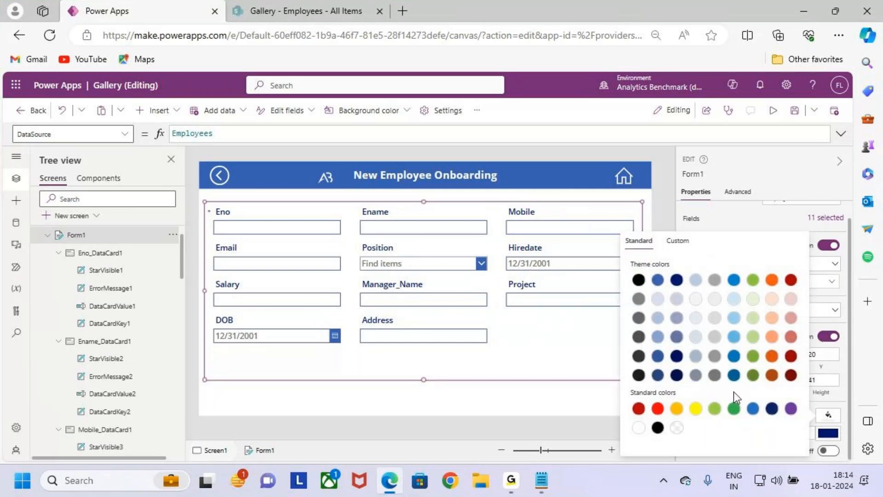
left_click(844, 417)
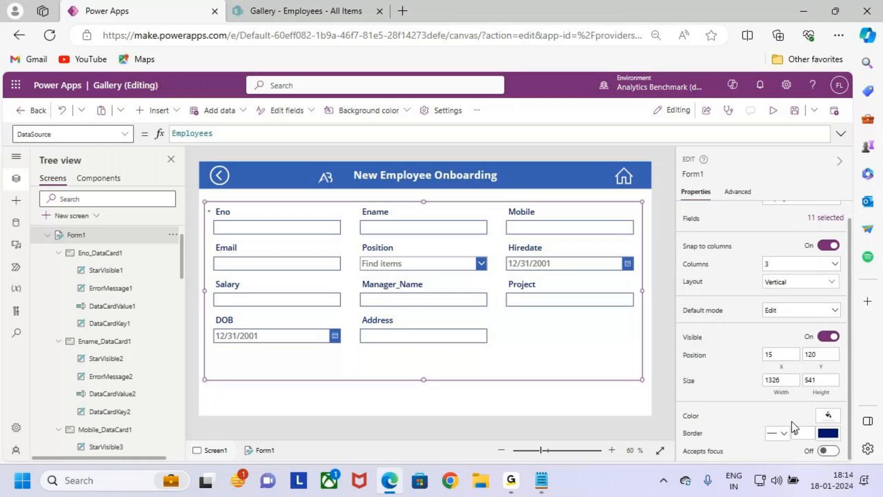
left_click(828, 416)
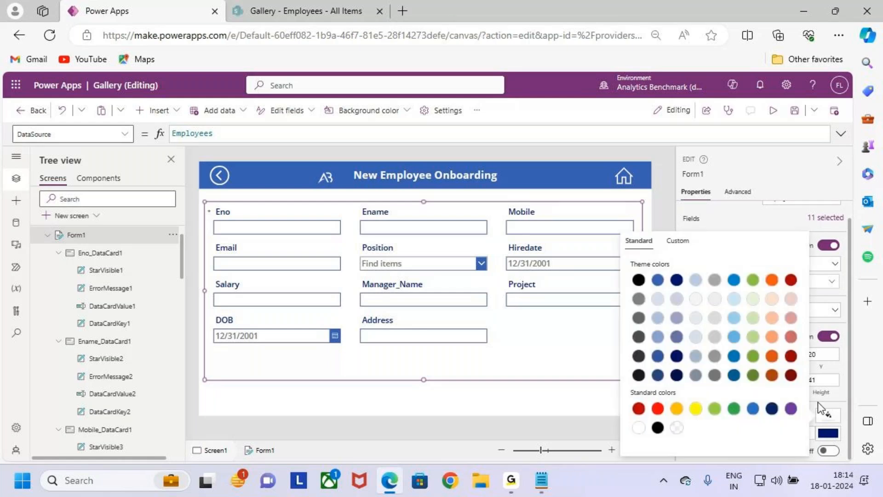
left_click(736, 299)
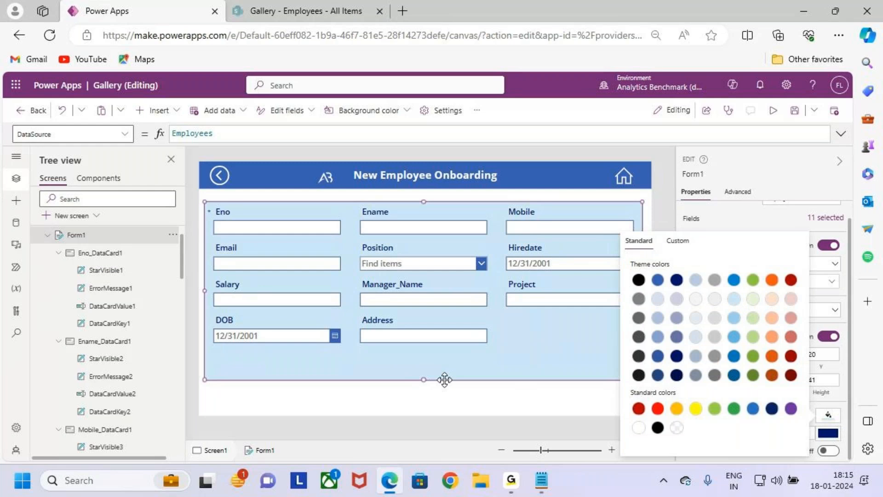
left_click(518, 360)
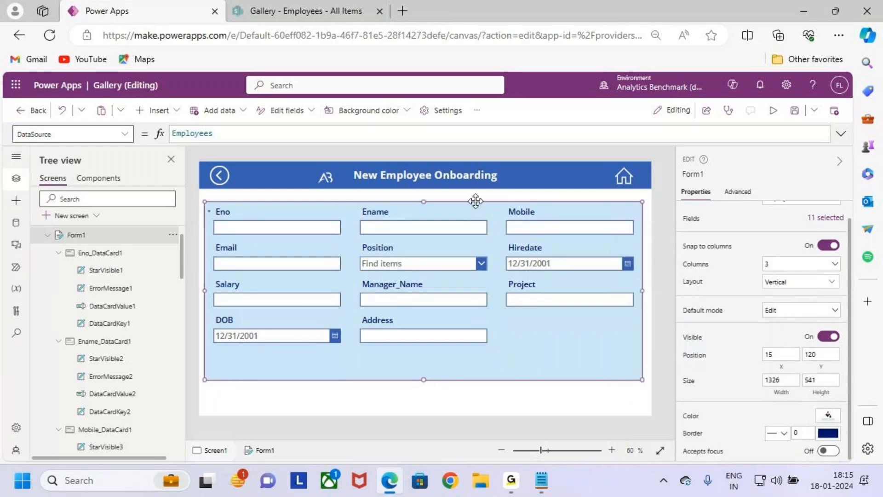
Step: Move Form1 up to about Y 103 and extend its height to about 556
left_click_drag(476, 201, 476, 196)
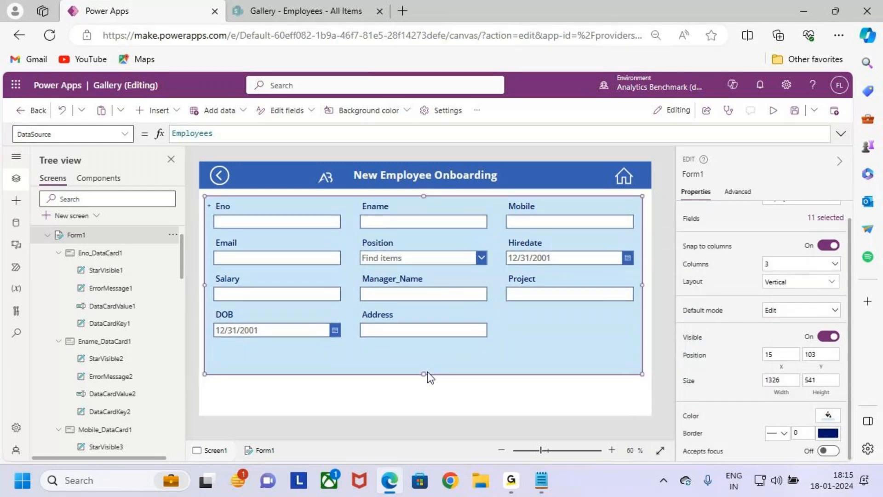
left_click_drag(423, 373, 423, 378)
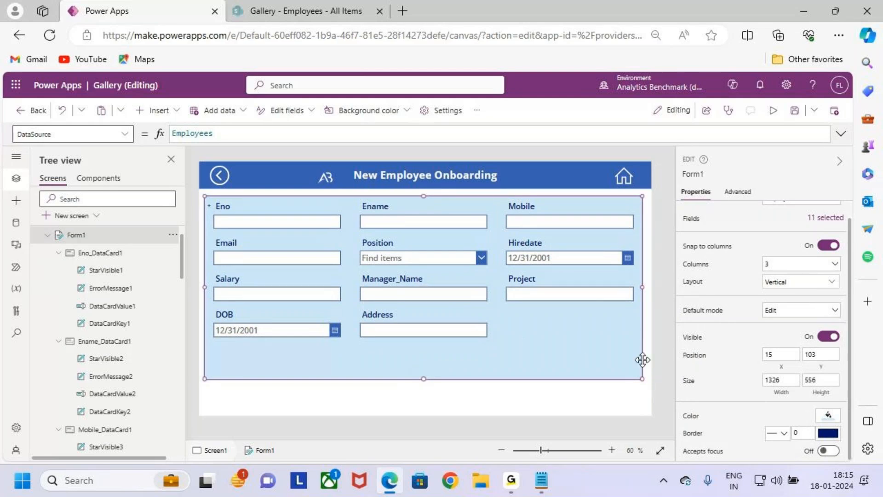
left_click(585, 407)
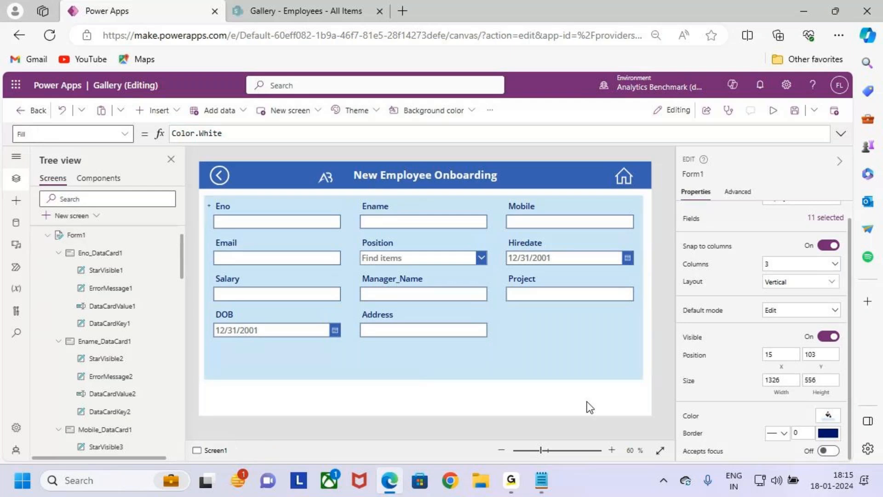
Step: Set the border thickness of Form1 to 3 and deselect the form
left_click(594, 355)
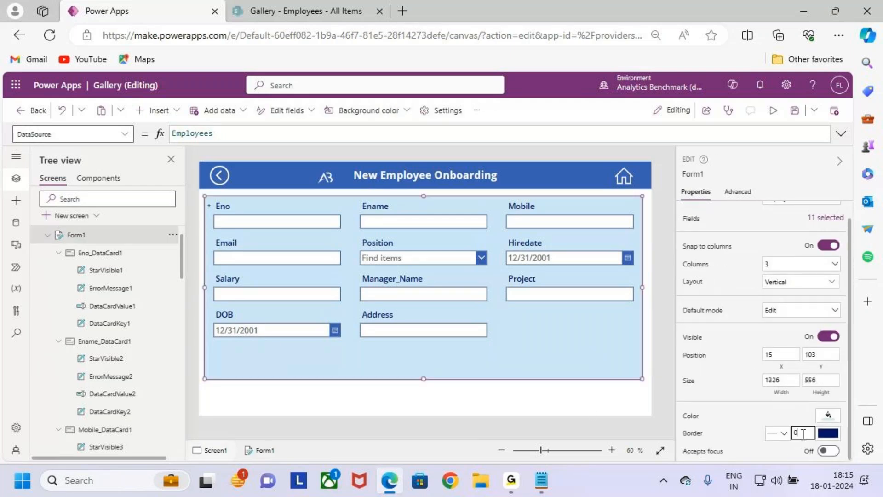
type("3")
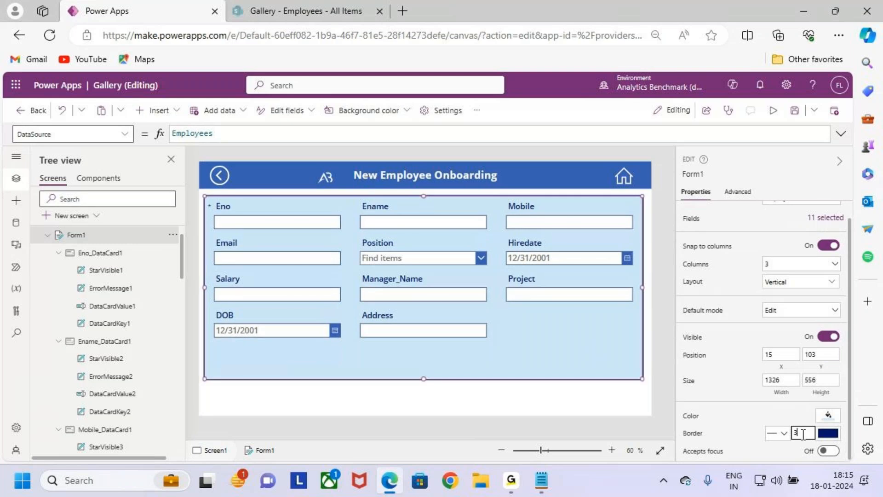
left_click(624, 398)
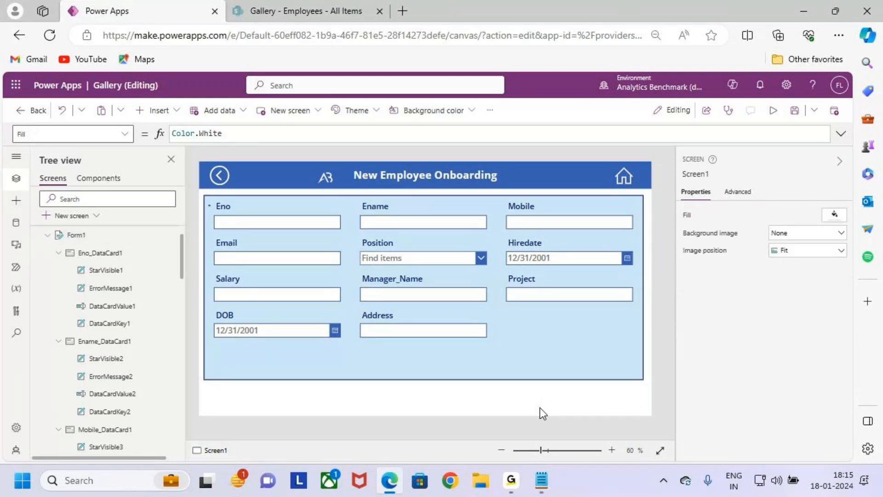
key("ctrl+2")
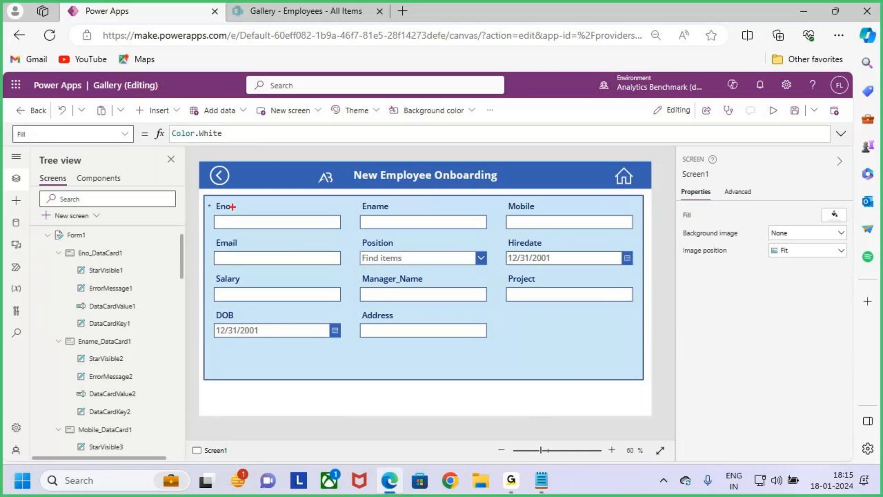
left_click_drag(202, 195, 641, 381)
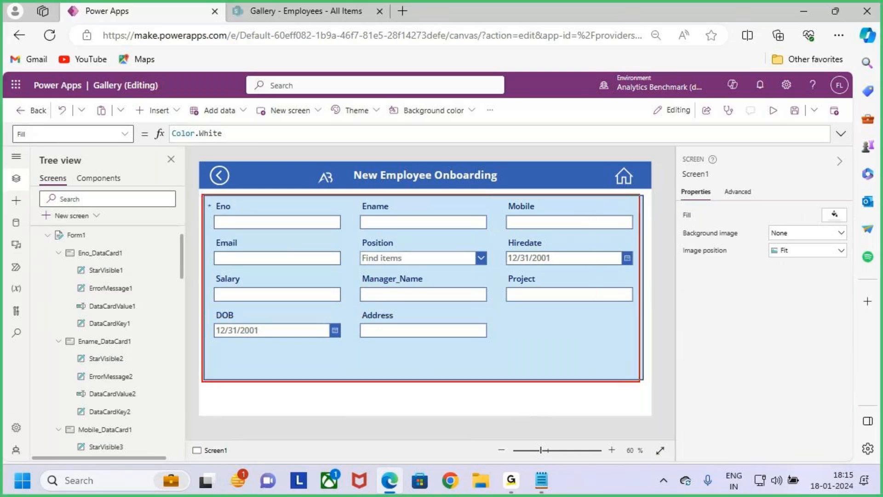
left_click_drag(408, 143, 403, 195)
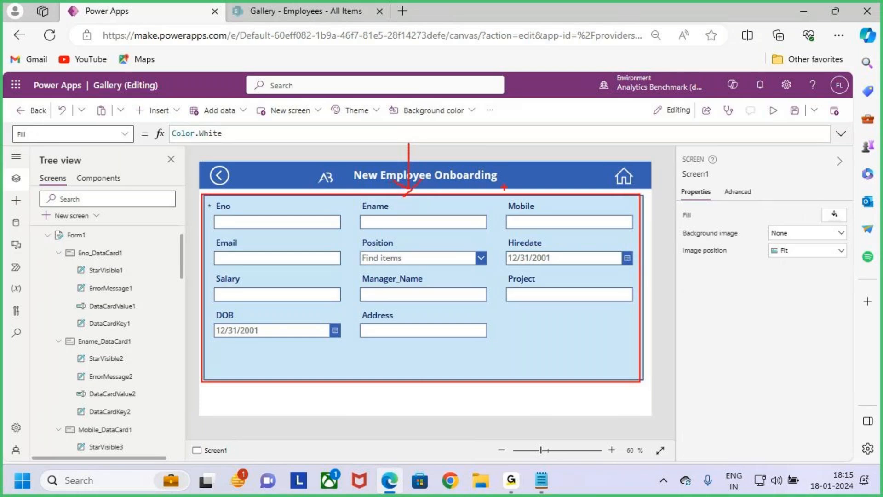
key("Escape")
Step: Select Form1 on the onboarding screen to show its properties
left_click(543, 336)
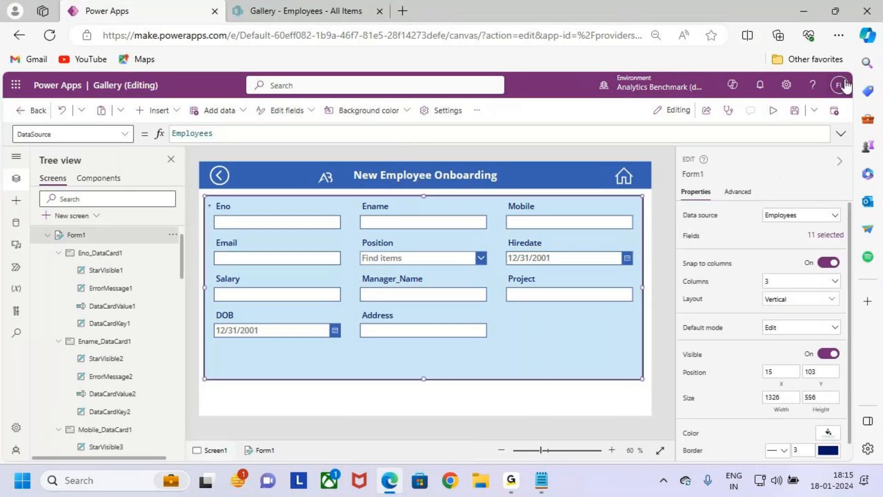
key("ctrl+2")
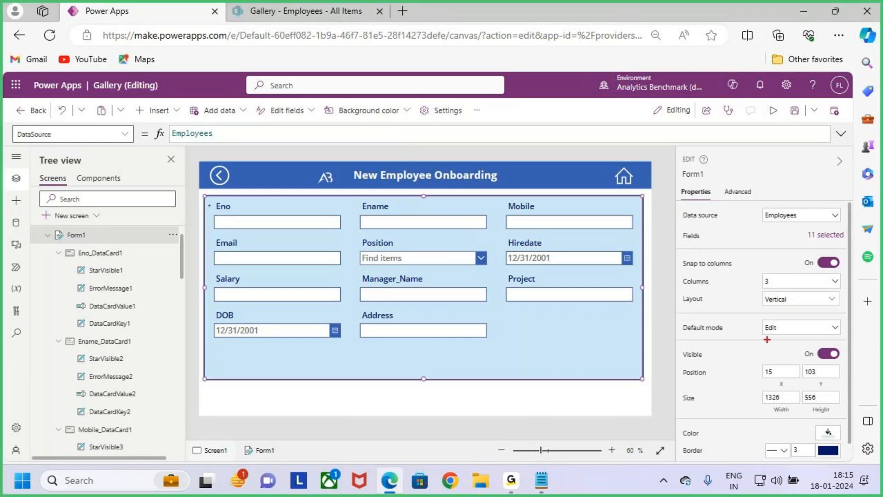
type("t")
type("New")
type(" Form")
key("Return")
type("Edit Form")
key("Return")
type("View Form")
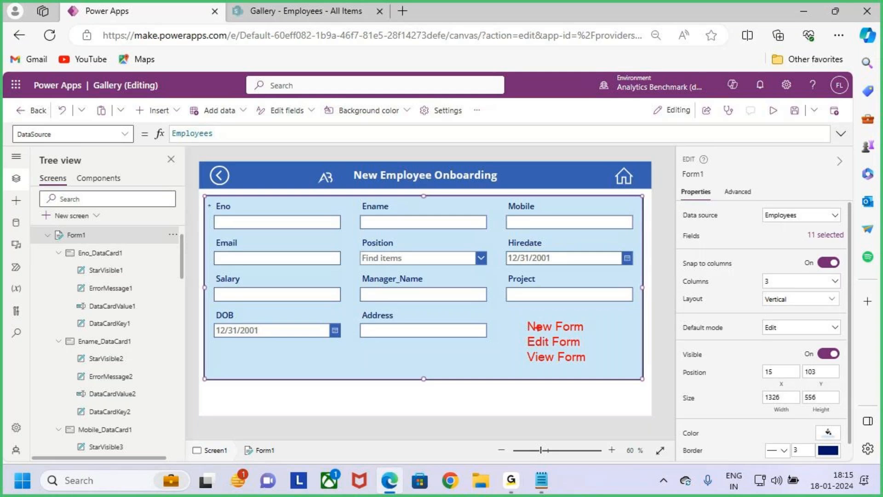
mouse_move(520, 316)
left_mouse_down()
mouse_move(557, 351)
mouse_move(602, 368)
left_mouse_up()
mouse_move(591, 325)
left_mouse_down()
mouse_move(598, 317)
mouse_move(623, 343)
left_mouse_up()
key("e")
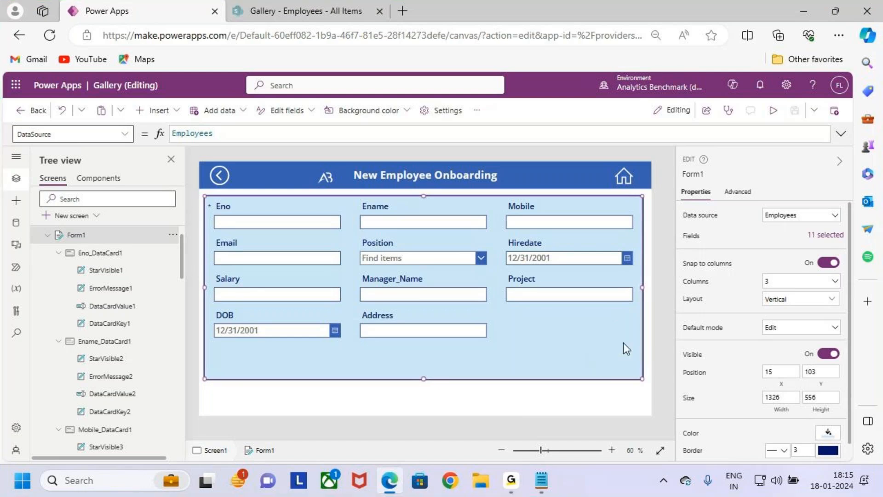
left_click_drag(408, 272, 434, 246)
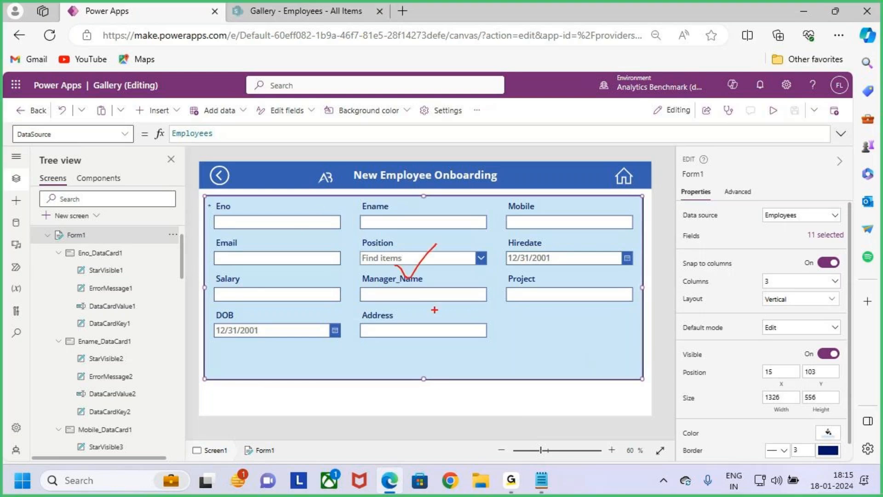
key("Escape")
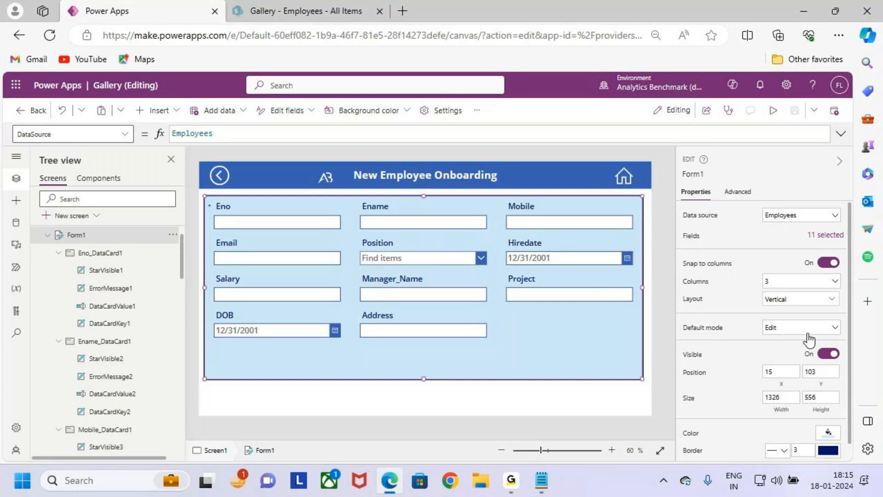
Step: Set the default mode of Form1 to New
left_click(801, 328)
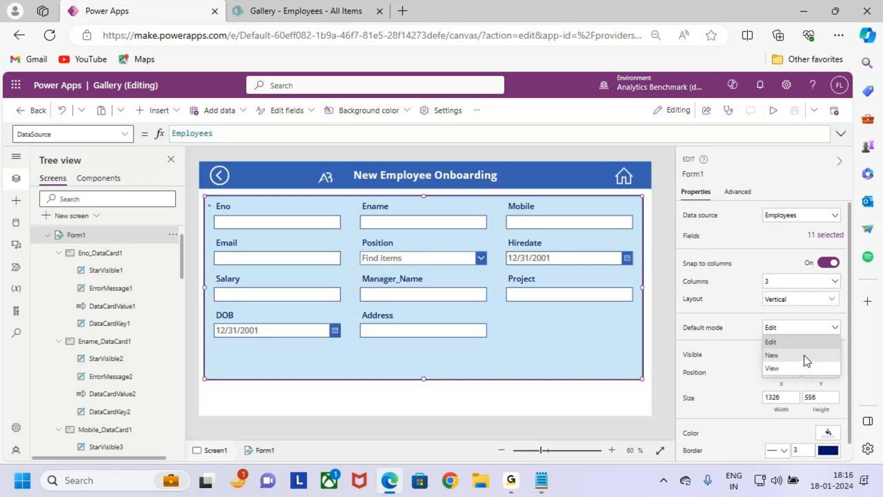
left_click(804, 355)
left_click(792, 330)
left_click(800, 356)
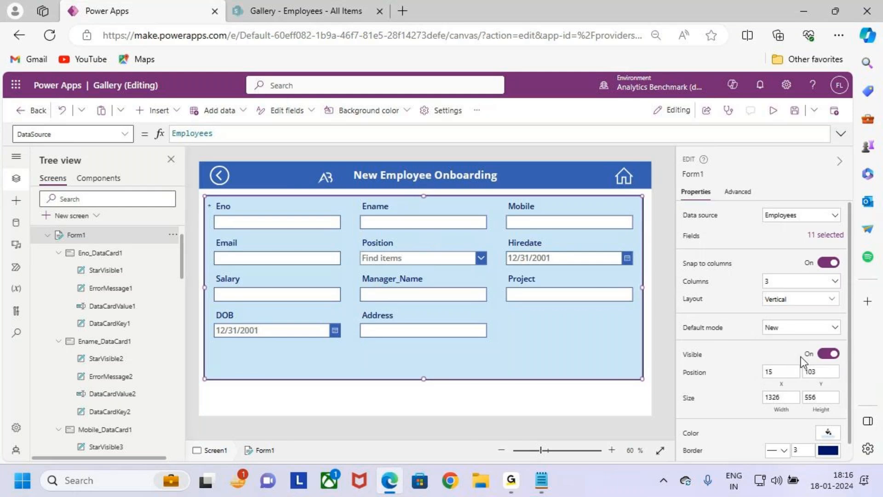
key("ctrl+2")
mouse_move(203, 197)
left_mouse_down()
mouse_move(238, 223)
mouse_move(570, 373)
mouse_move(642, 379)
left_mouse_up()
left_click_drag(375, 126, 395, 152)
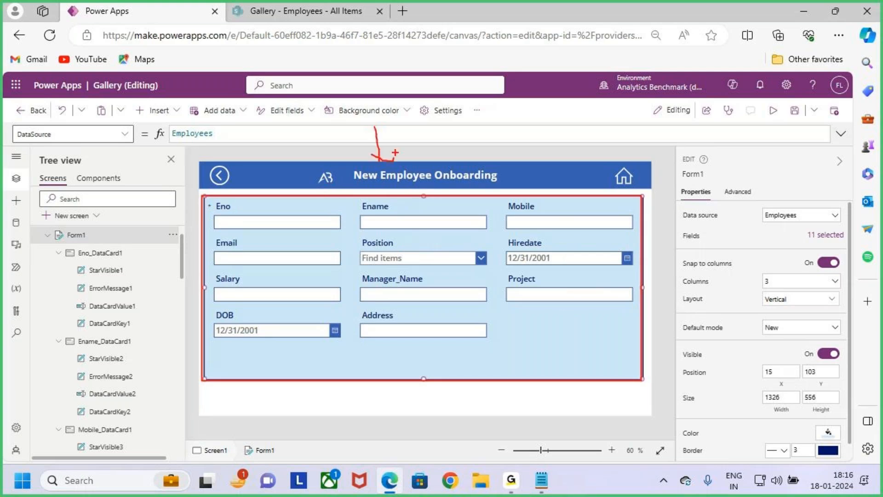
key("Escape")
Step: Switch to the Notepad notes and read the Case 1 requirement for the Manager_Name and Project data cards in New mode
left_click(547, 490)
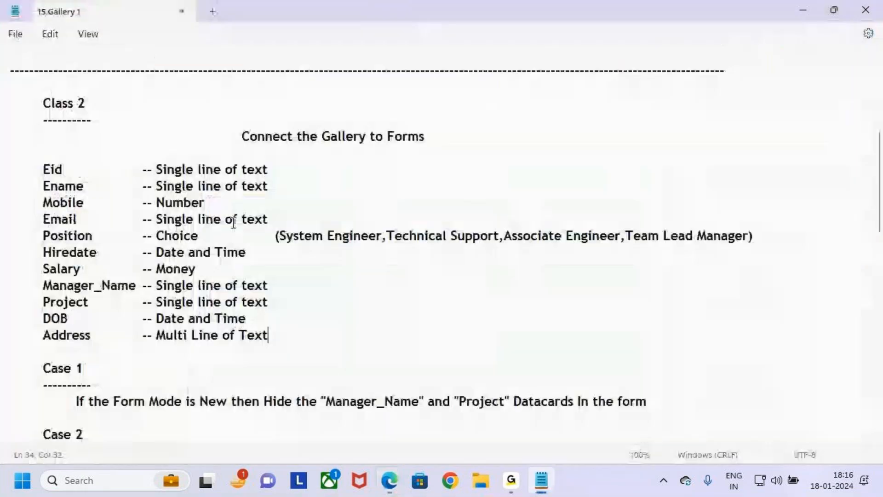
scroll(250, 345, "up", 4)
scroll(208, 344, "down", 6)
scroll(207, 344, "up", 4)
scroll(205, 336, "down", 6)
left_click(39, 191)
left_click_drag(39, 191, 128, 192)
left_click(129, 191)
left_click(77, 237)
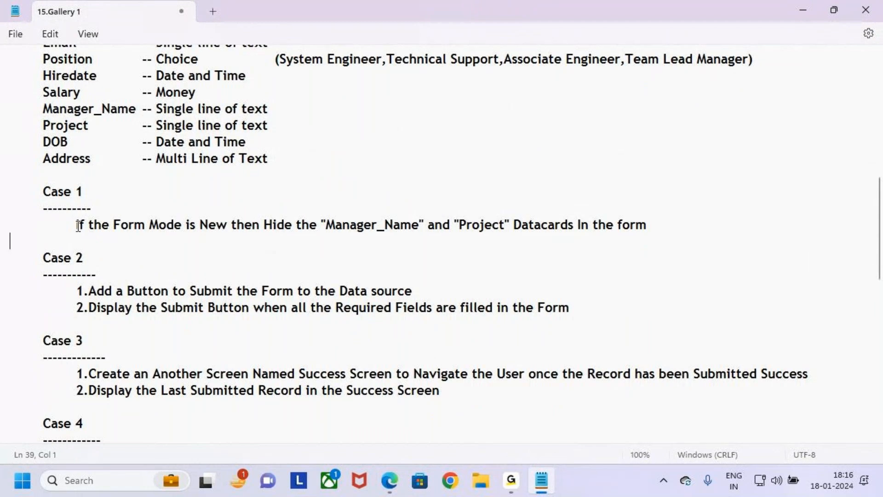
left_click_drag(76, 225, 258, 232)
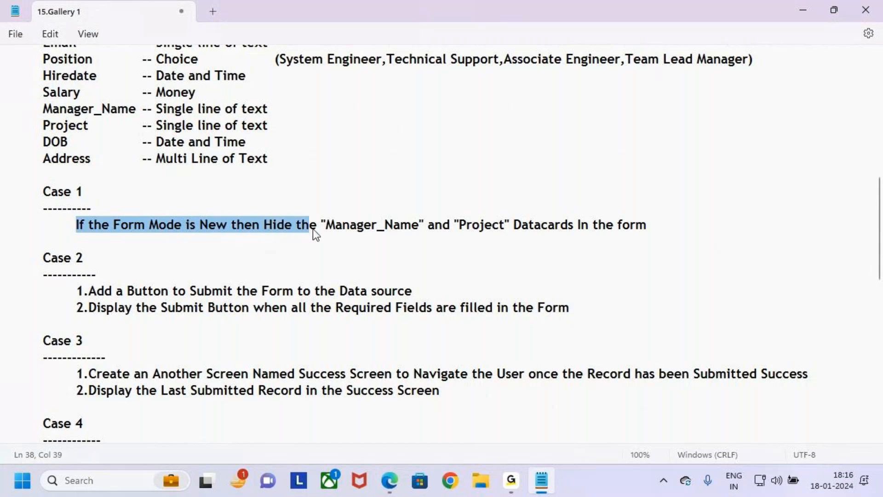
left_click(339, 244)
key("ctrl+2")
left_click_drag(316, 214, 417, 238)
mouse_move(453, 213)
left_mouse_down()
mouse_move(523, 239)
mouse_move(654, 238)
left_mouse_up()
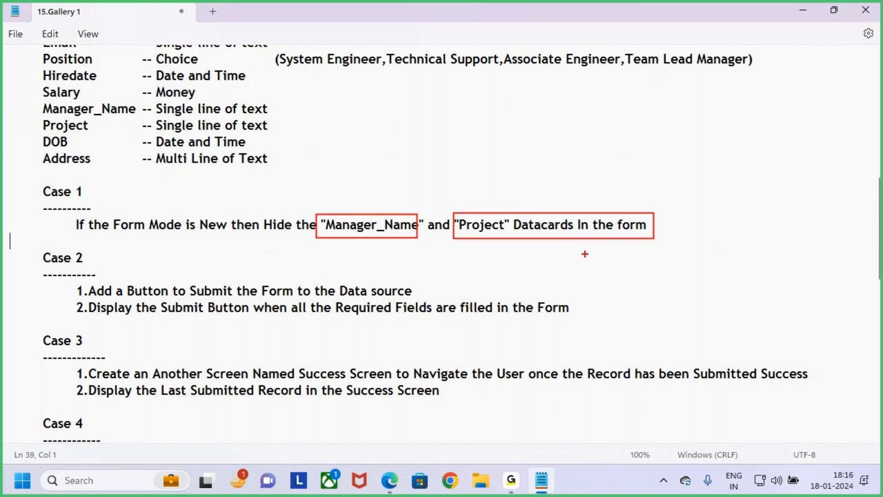
left_click_drag(200, 235, 219, 234)
mouse_move(366, 182)
left_mouse_down()
mouse_move(365, 202)
mouse_move(375, 194)
left_mouse_up()
left_click_drag(473, 186, 478, 221)
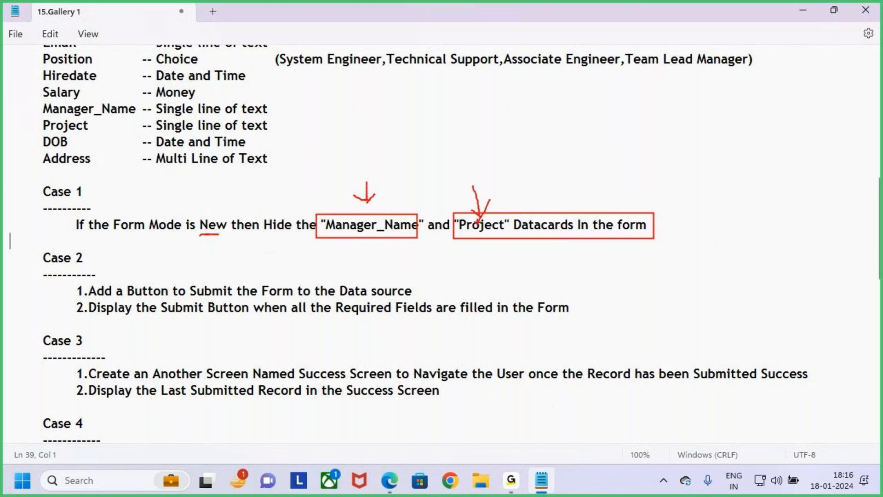
key("Escape")
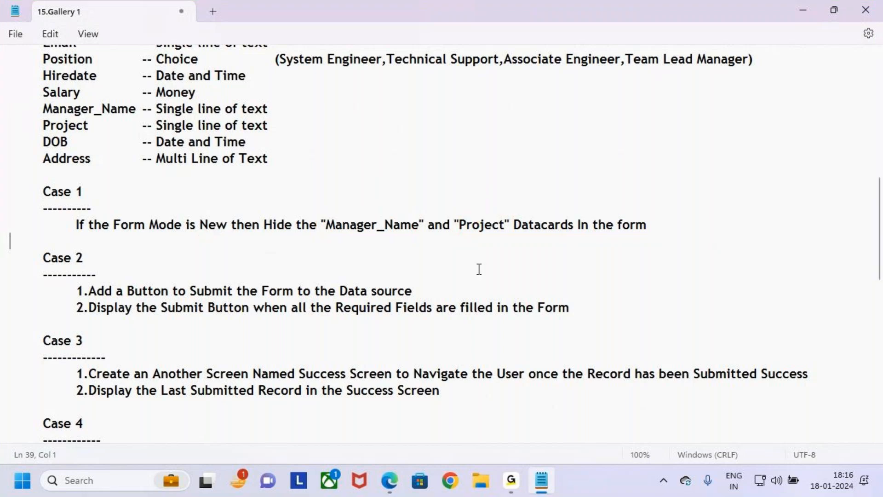
Step: Return to Power Apps, preview the onboarding screen to examine the Manager_Name and Project fields, and exit the preview
key("alt+Tab")
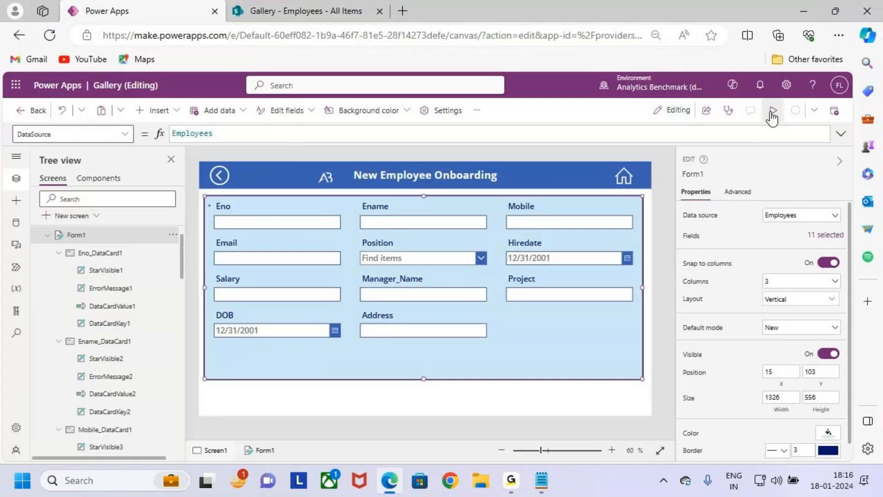
left_click(771, 113)
key("ctrl+2")
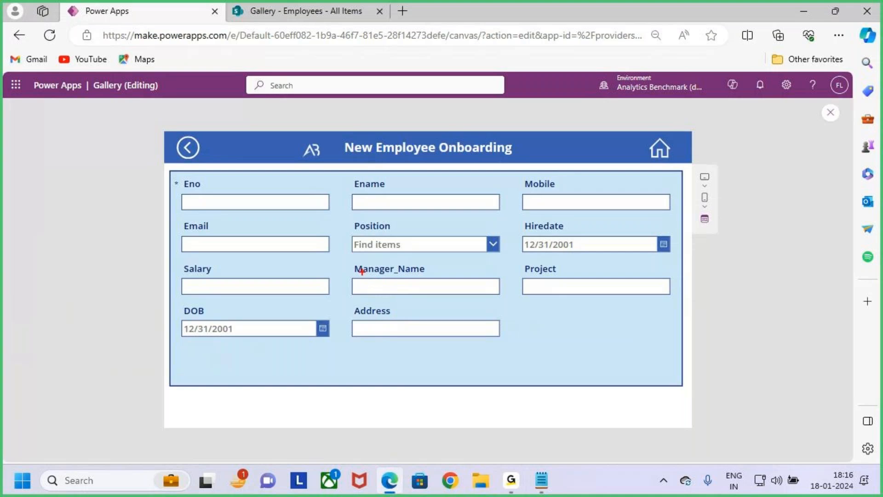
mouse_move(353, 260)
left_mouse_down()
mouse_move(438, 297)
mouse_move(491, 301)
left_mouse_up()
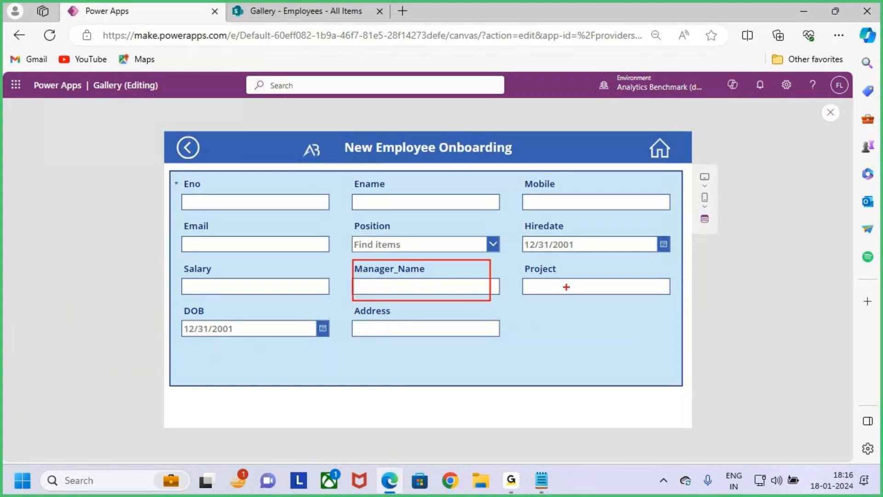
mouse_move(517, 261)
left_mouse_down()
mouse_move(543, 279)
mouse_move(673, 307)
left_mouse_up()
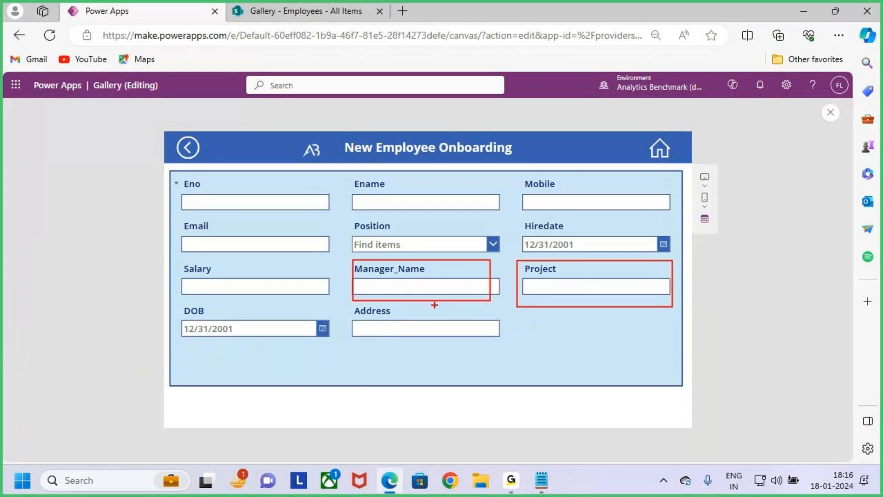
mouse_move(403, 279)
left_mouse_down()
mouse_move(428, 292)
mouse_move(412, 295)
left_mouse_up()
left_click_drag(535, 273, 551, 284)
left_click_drag(550, 271, 537, 292)
mouse_move(531, 351)
left_mouse_down()
mouse_move(531, 364)
mouse_move(548, 356)
left_mouse_up()
mouse_move(551, 351)
left_mouse_down()
mouse_move(568, 342)
mouse_move(580, 351)
mouse_move(584, 338)
left_mouse_up()
left_click_drag(526, 376, 584, 370)
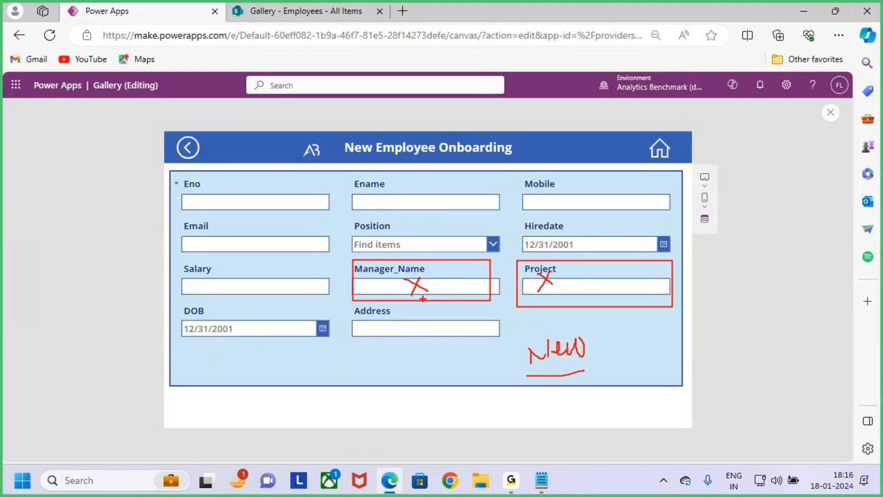
mouse_move(405, 278)
left_mouse_down()
mouse_move(425, 289)
mouse_move(410, 295)
left_mouse_up()
mouse_move(536, 275)
left_mouse_down()
mouse_move(557, 286)
mouse_move(535, 294)
left_mouse_up()
key("Escape")
key("ctrl+2")
mouse_move(176, 176)
left_mouse_down()
mouse_move(222, 224)
mouse_move(729, 381)
mouse_move(683, 386)
left_mouse_up()
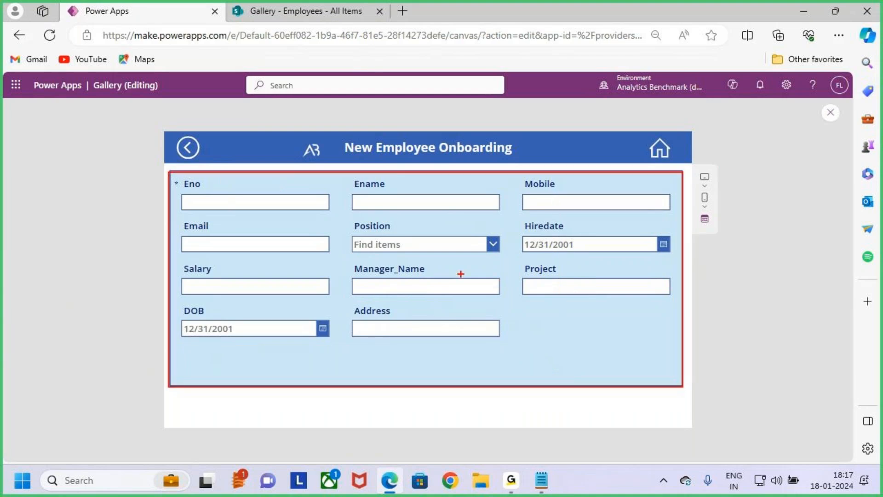
mouse_move(349, 264)
left_mouse_down()
mouse_move(394, 290)
mouse_move(501, 301)
left_mouse_up()
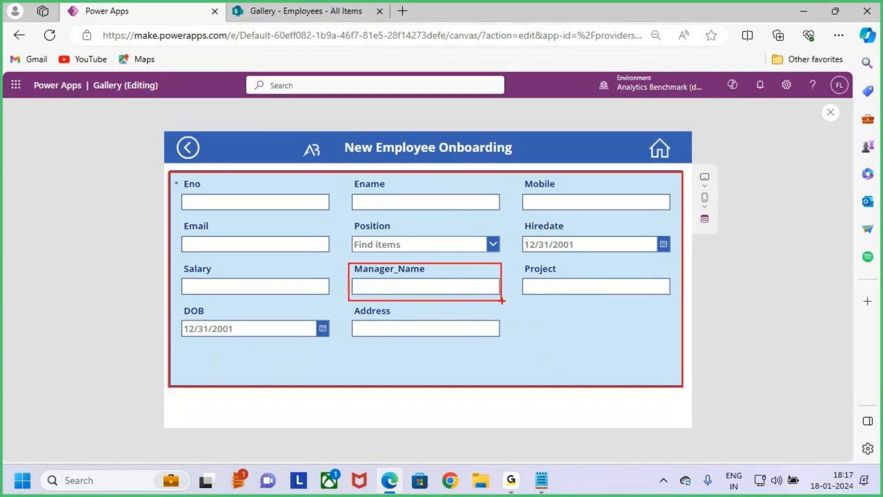
left_click_drag(517, 262, 677, 305)
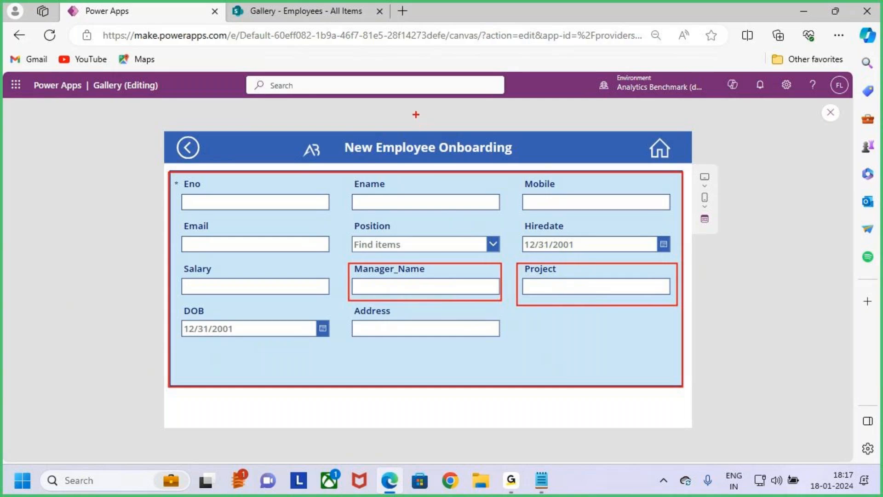
mouse_move(396, 283)
left_mouse_down()
mouse_move(410, 292)
mouse_move(395, 312)
left_mouse_up()
mouse_move(550, 277)
left_mouse_down()
mouse_move(569, 293)
mouse_move(538, 302)
left_mouse_up()
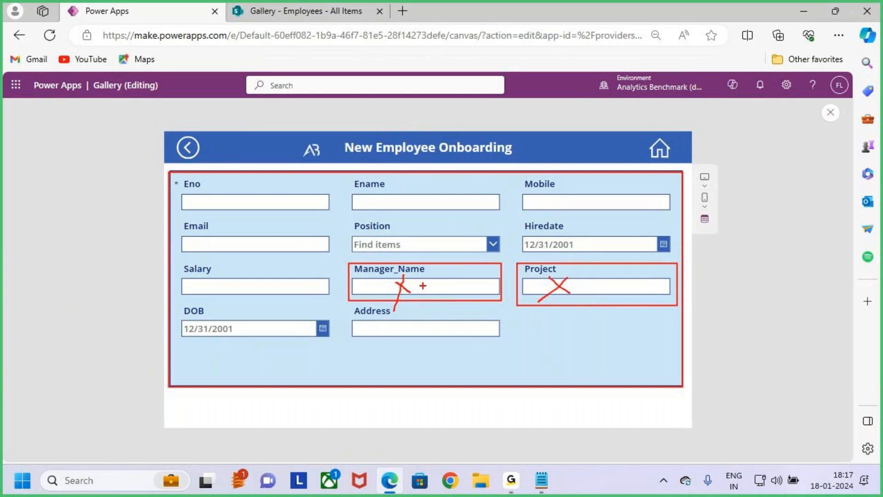
left_click_drag(390, 276, 410, 291)
mouse_move(519, 348)
left_mouse_down()
mouse_move(519, 372)
mouse_move(614, 361)
mouse_move(598, 368)
left_mouse_up()
left_click_drag(557, 396, 675, 368)
key("Escape")
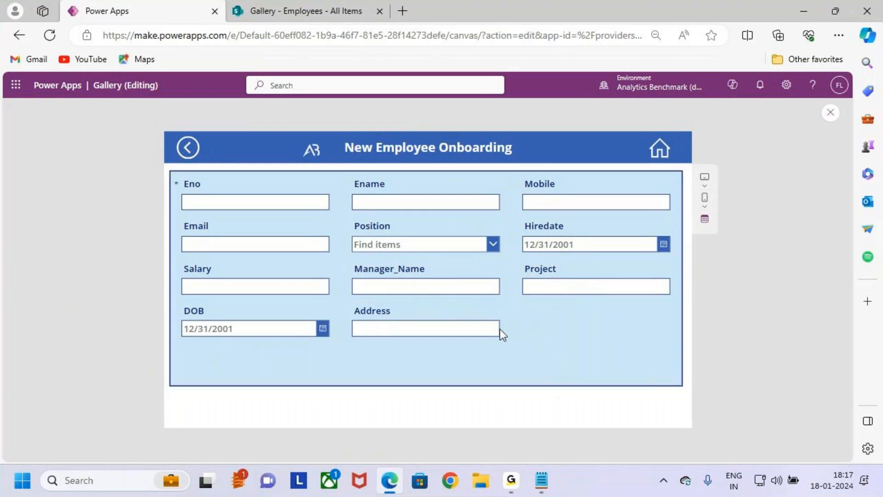
left_click(831, 112)
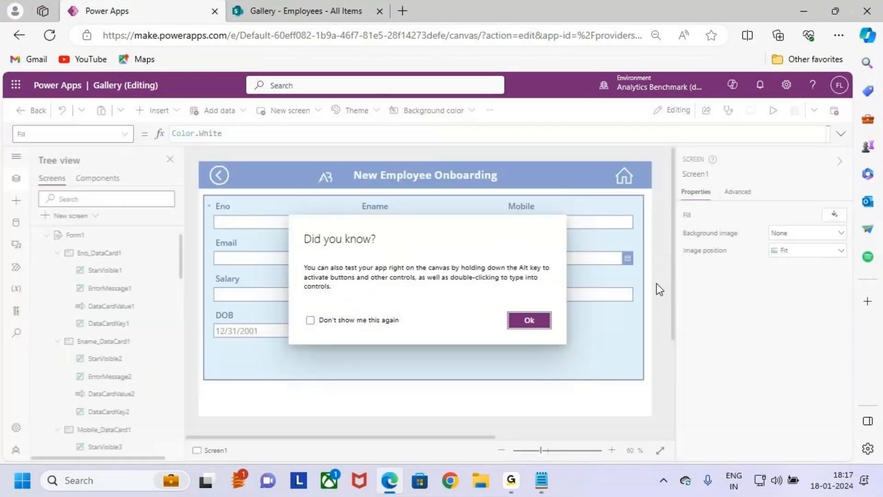
left_click(527, 320)
Step: Select the Manager_Name data card in Form1 and unlock it so its properties can be changed
left_click(538, 341)
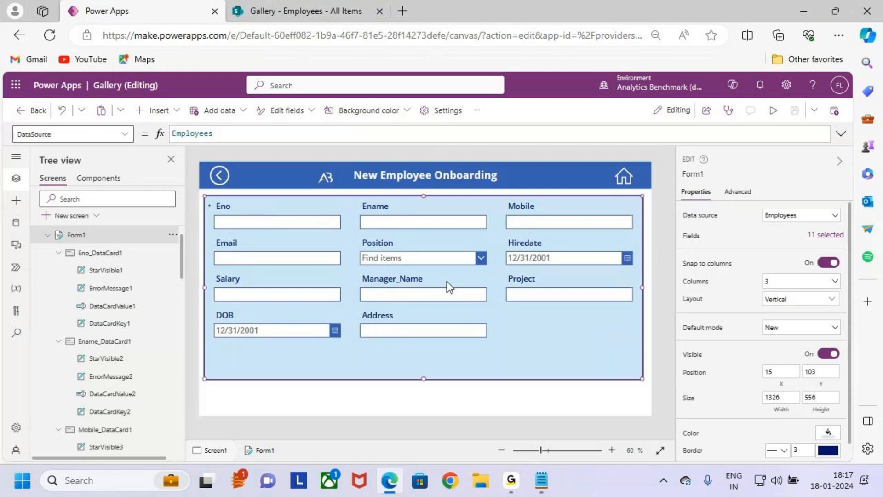
left_click_drag(351, 272, 500, 311)
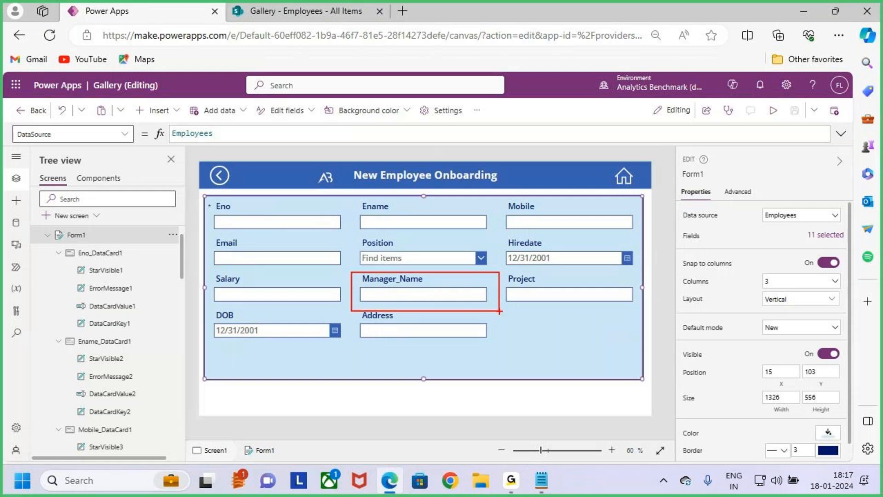
left_click(406, 289)
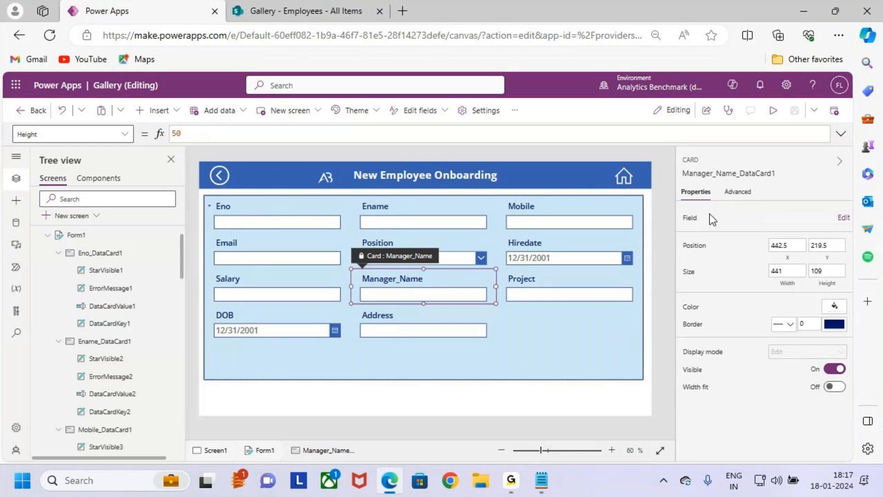
key("ctrl+2")
key("Escape")
left_click(739, 192)
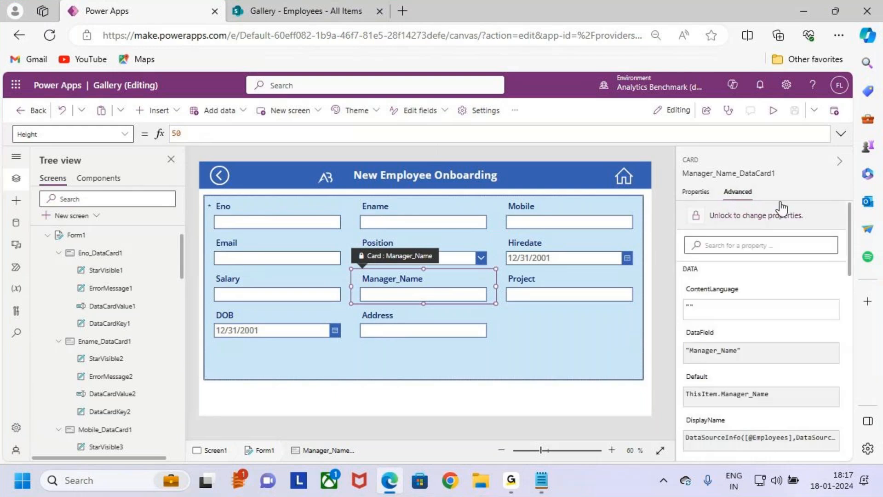
left_click(773, 225)
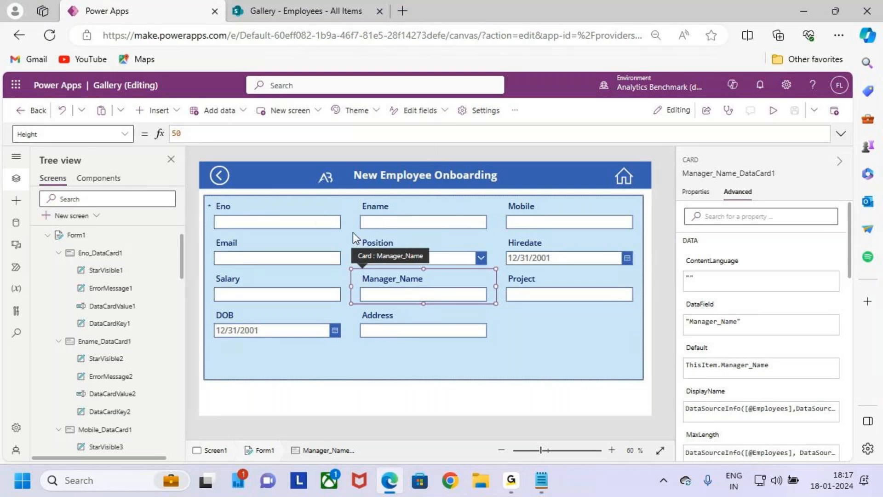
mouse_move(350, 269)
left_mouse_down()
mouse_move(476, 307)
mouse_move(504, 305)
left_mouse_up()
key("Escape")
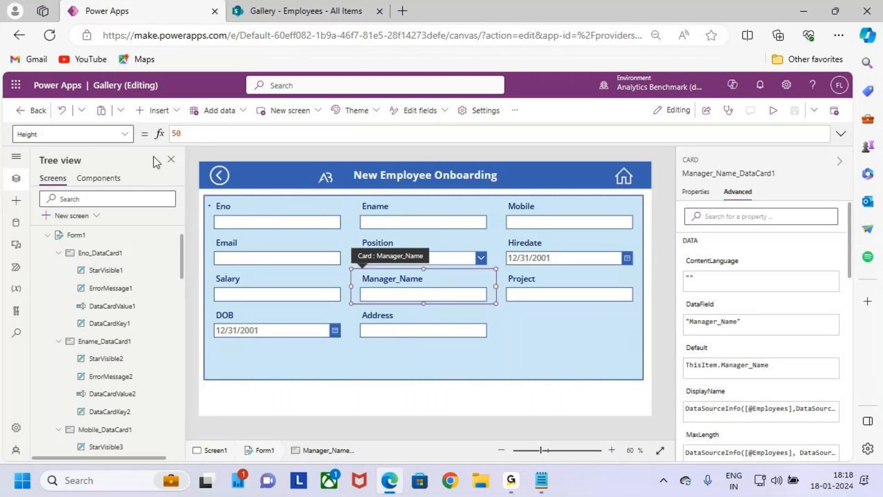
Step: Open the Visible property of the Manager_Name data card for formula editing and select its existing value
left_click(125, 134)
scroll(72, 310, "down", 5)
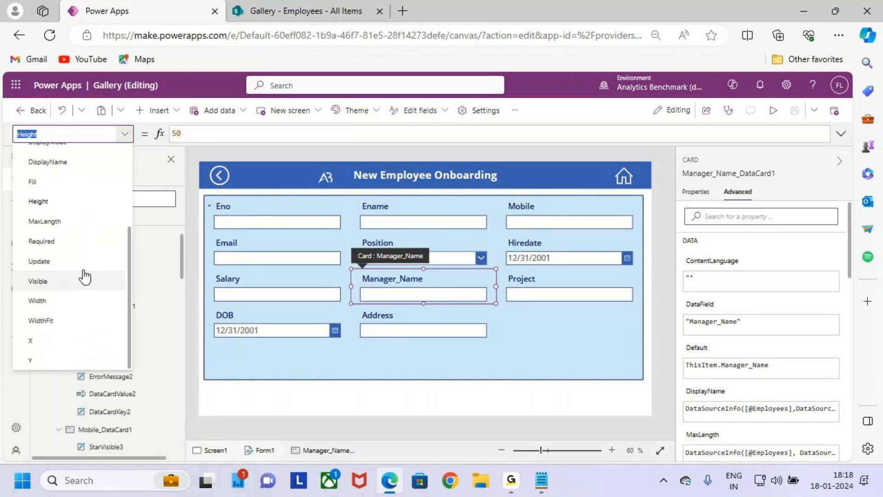
left_click(60, 289)
left_click(232, 136)
left_click_drag(232, 136, 145, 132)
left_click(205, 134)
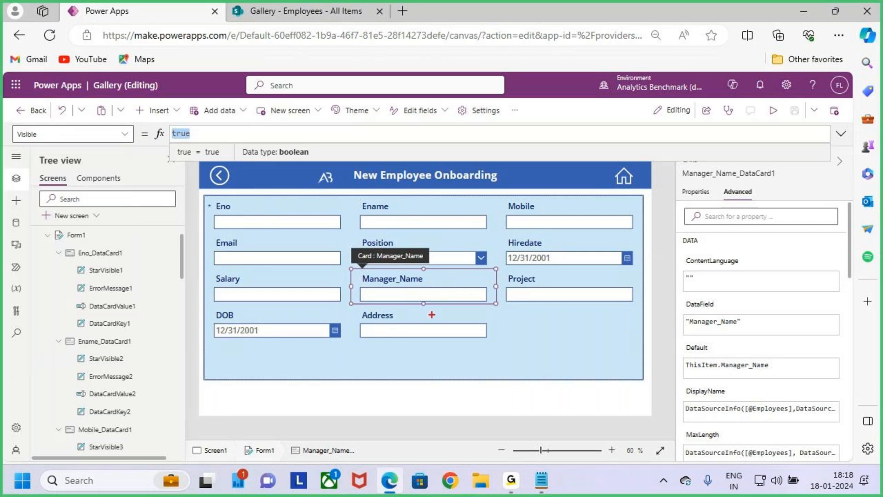
mouse_move(425, 239)
left_mouse_down()
mouse_move(430, 263)
mouse_move(443, 252)
left_mouse_up()
mouse_move(505, 349)
left_mouse_down()
mouse_move(515, 369)
mouse_move(520, 352)
mouse_move(524, 363)
left_mouse_up()
left_click(523, 348)
mouse_move(526, 348)
left_mouse_down()
mouse_move(546, 353)
mouse_move(561, 341)
mouse_move(574, 363)
mouse_move(618, 323)
mouse_move(627, 361)
left_mouse_up()
left_click_drag(640, 327, 637, 354)
left_click_drag(650, 313, 648, 361)
left_click_drag(645, 343, 665, 342)
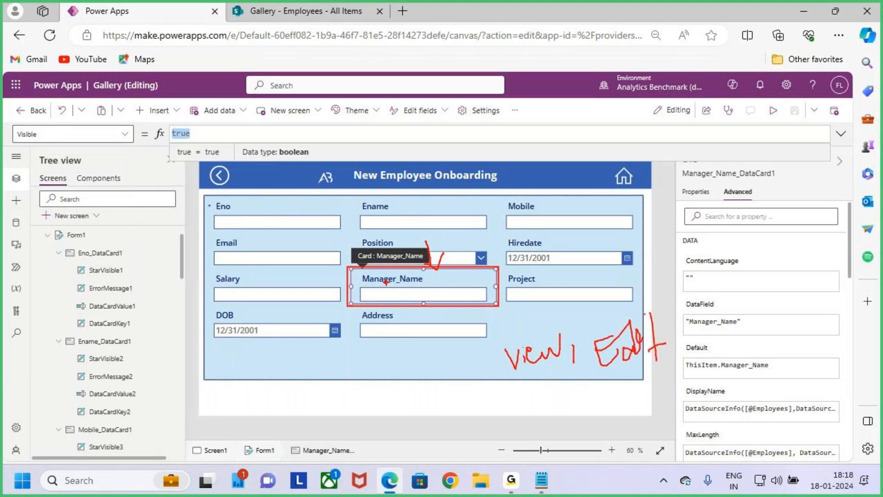
mouse_move(278, 372)
left_mouse_down()
mouse_move(277, 392)
mouse_move(298, 386)
mouse_move(309, 351)
left_mouse_up()
mouse_move(318, 368)
left_mouse_down()
mouse_move(341, 380)
mouse_move(412, 349)
left_mouse_up()
left_click_drag(304, 420, 436, 380)
key("Escape")
Step: Replace the card's Visible value with the start of a condition, If(Form1.Mode=FormMode.New
type("if")
key("BackSpace")
key("BackSpace")
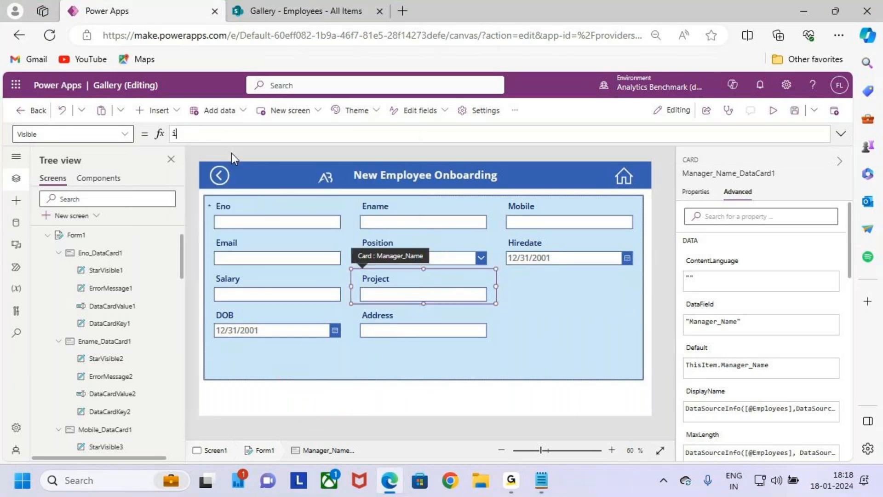
type("If(form")
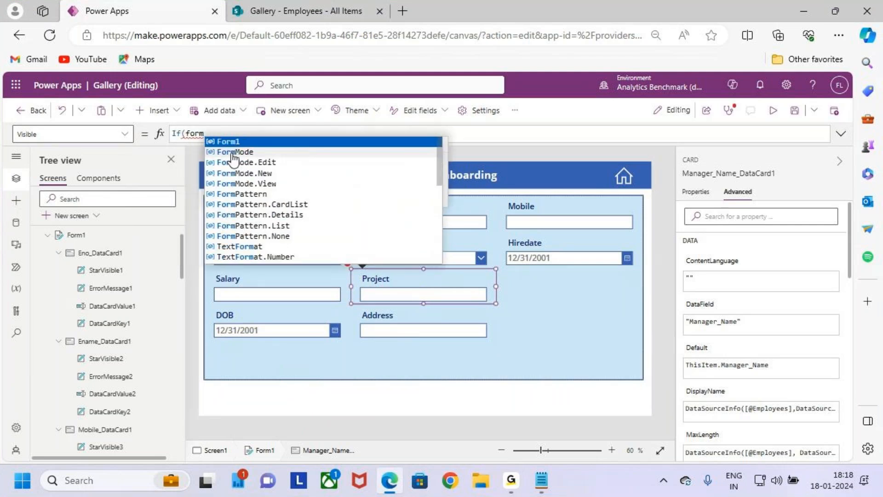
key("Tab")
type(".mod")
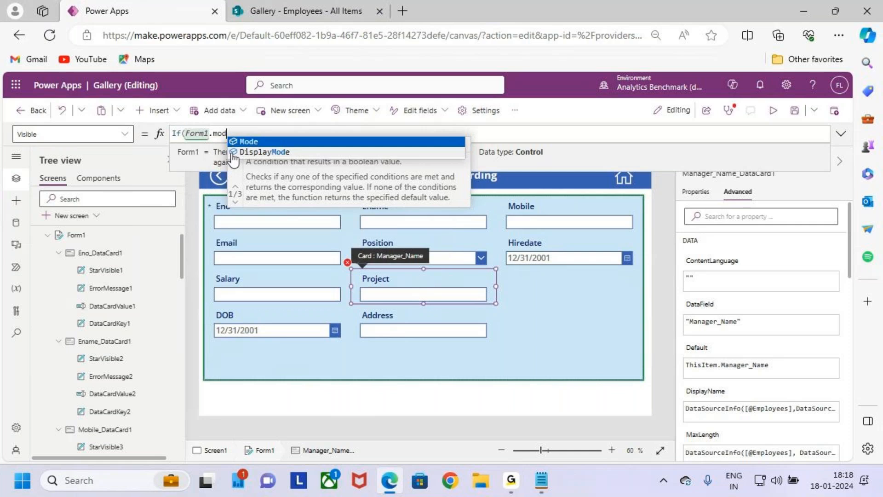
key("Tab")
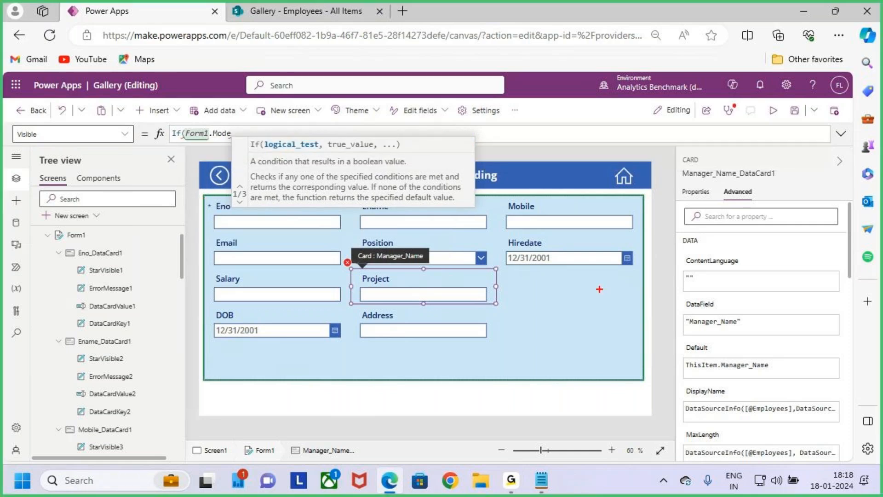
left_click_drag(198, 141, 215, 142)
left_click_drag(644, 279, 686, 253)
key("Escape")
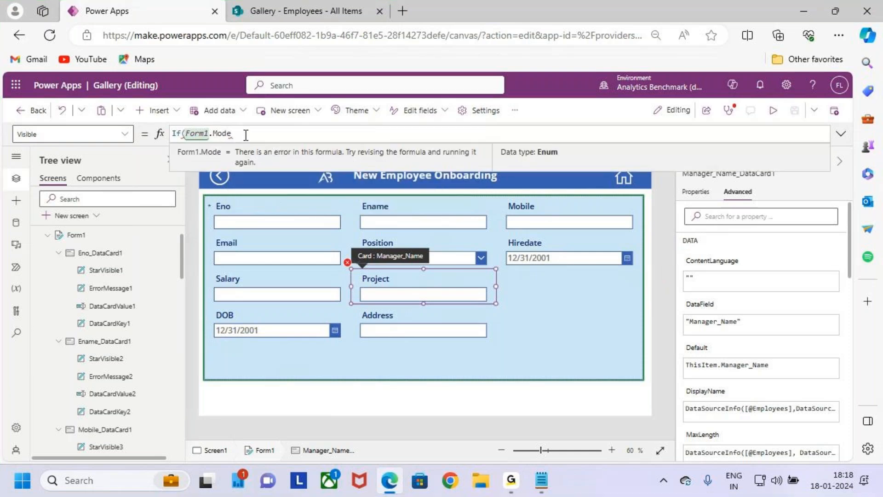
type("e=new")
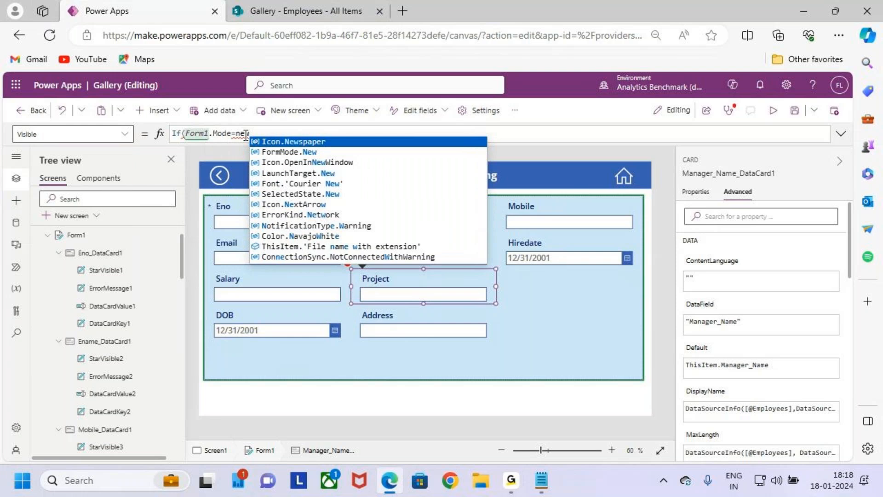
key("Down")
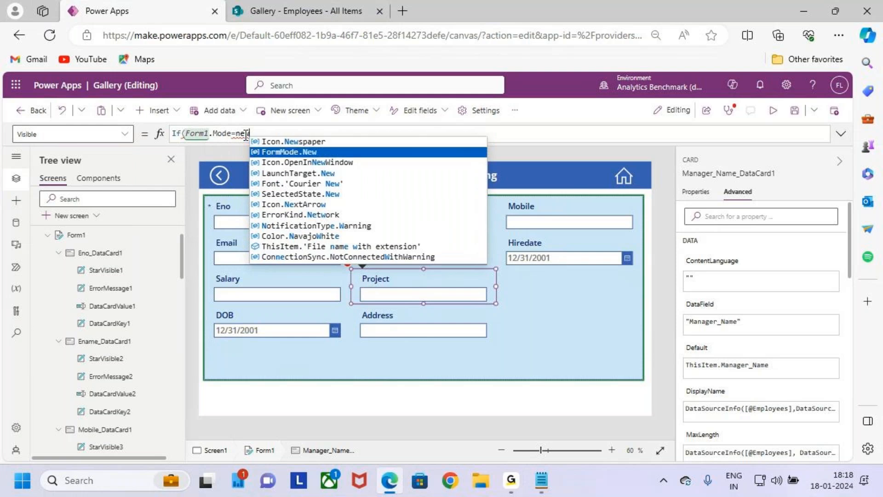
key("Tab")
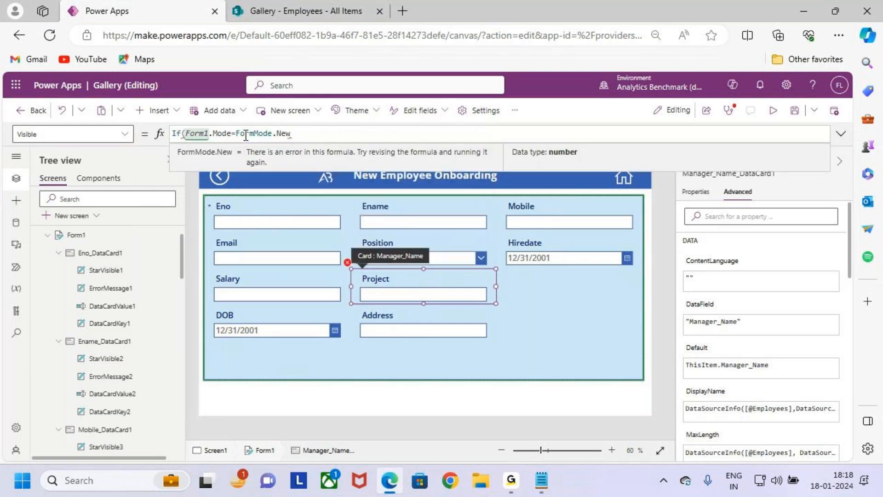
Step: Complete the Visible formula with false and true as its results and a closing parenthesis: If(Form1.Mode=FormMode.New,false,true)
type(",flase")
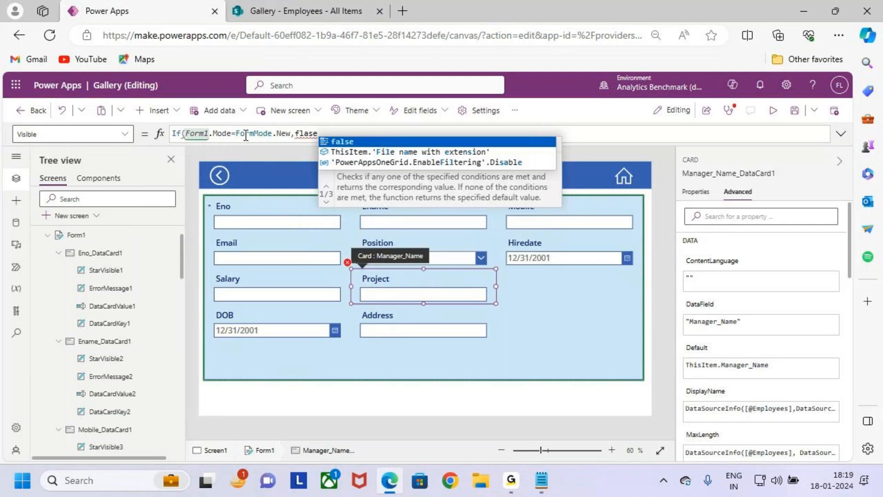
key("Tab")
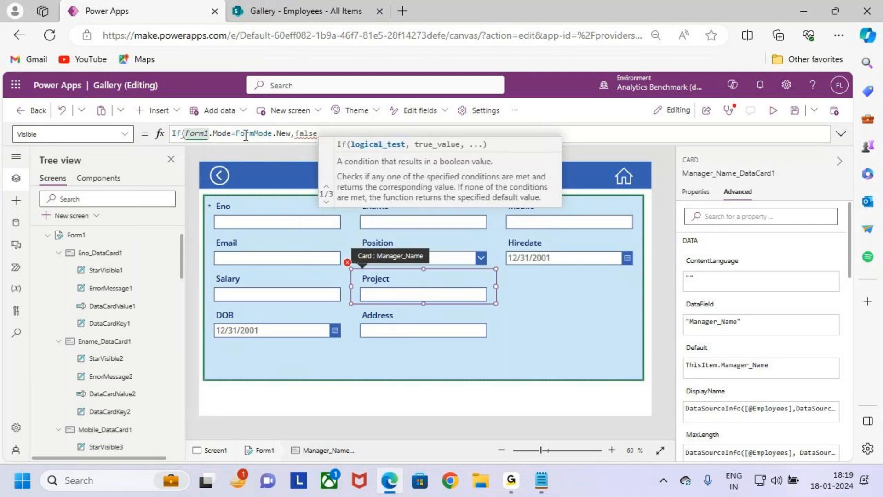
type(",true")
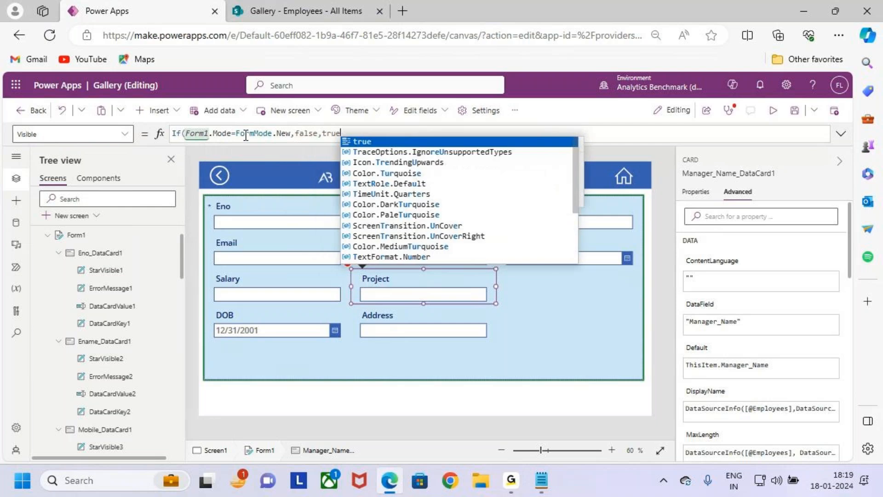
key("Tab")
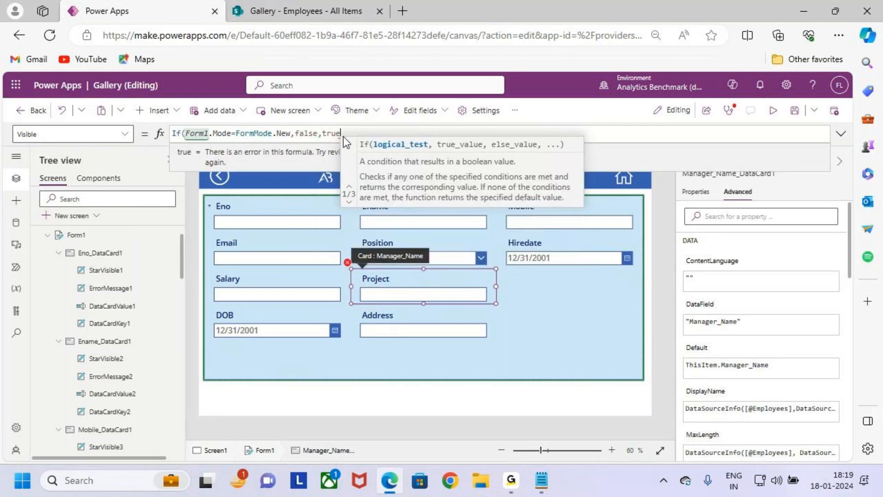
double_click(305, 134)
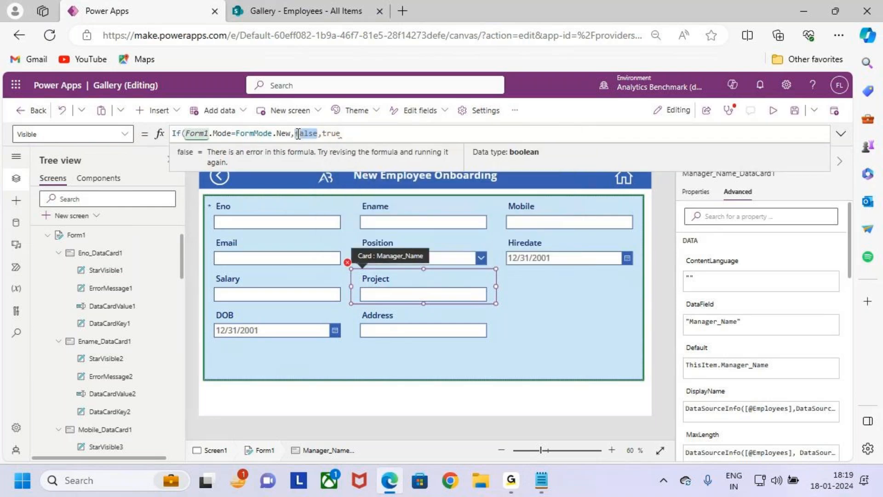
double_click(331, 134)
left_click(354, 135)
type(")")
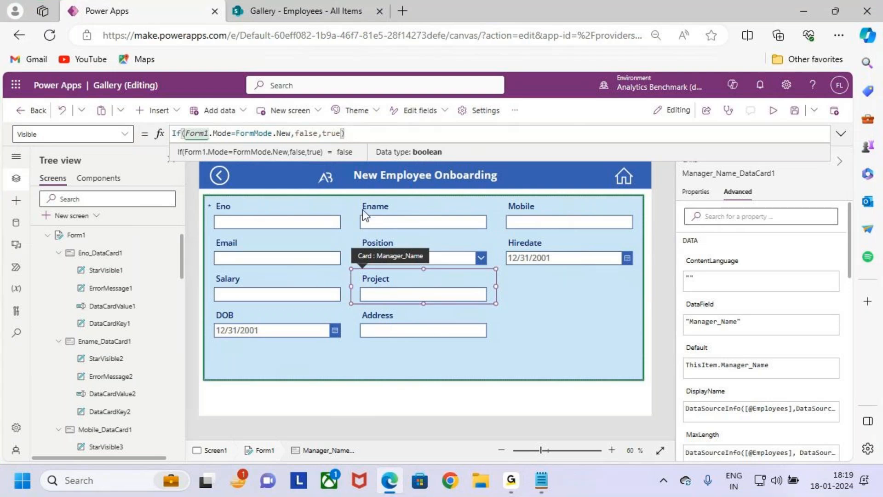
Step: Select the Project data card in Form1, bring up its Visible property and unlock the card so its properties can be changed
left_click_drag(348, 266, 497, 305)
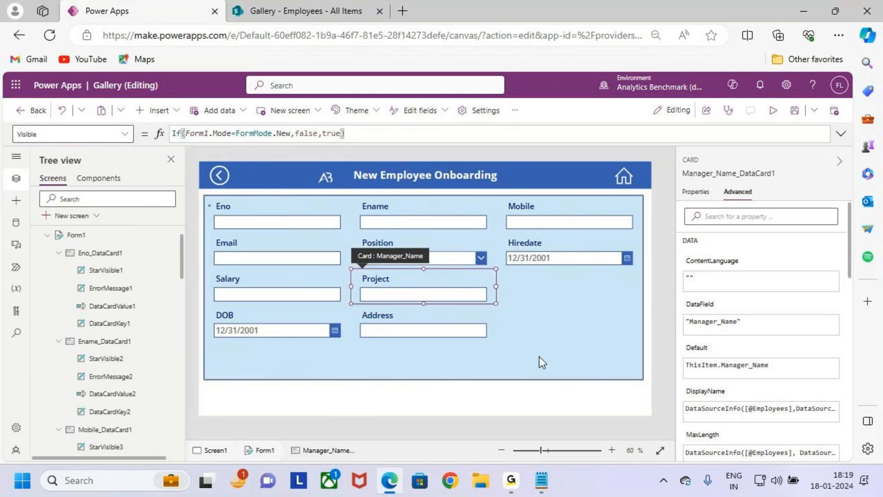
left_click(539, 356)
left_click(463, 294)
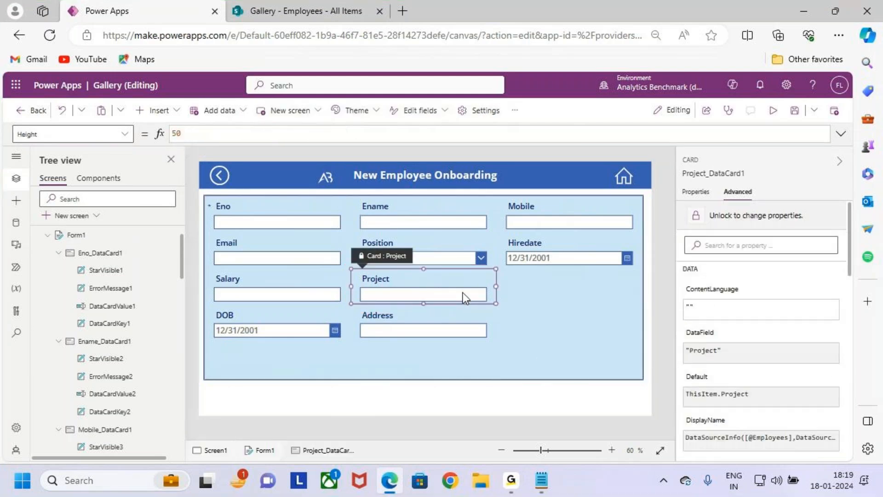
left_click(121, 134)
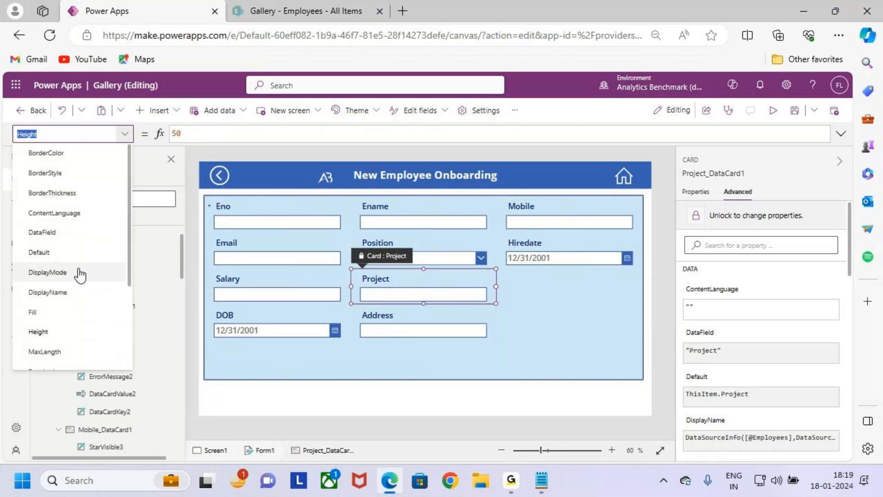
scroll(69, 322, "down", 3)
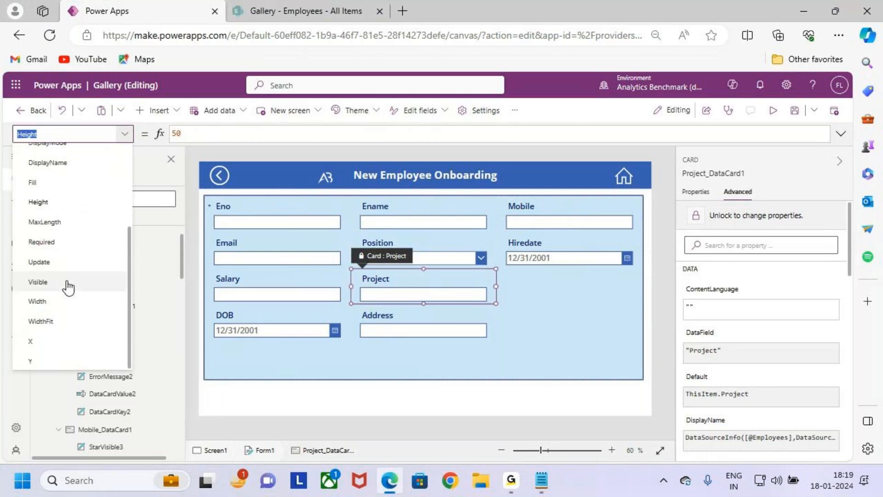
left_click(69, 283)
left_click(182, 133)
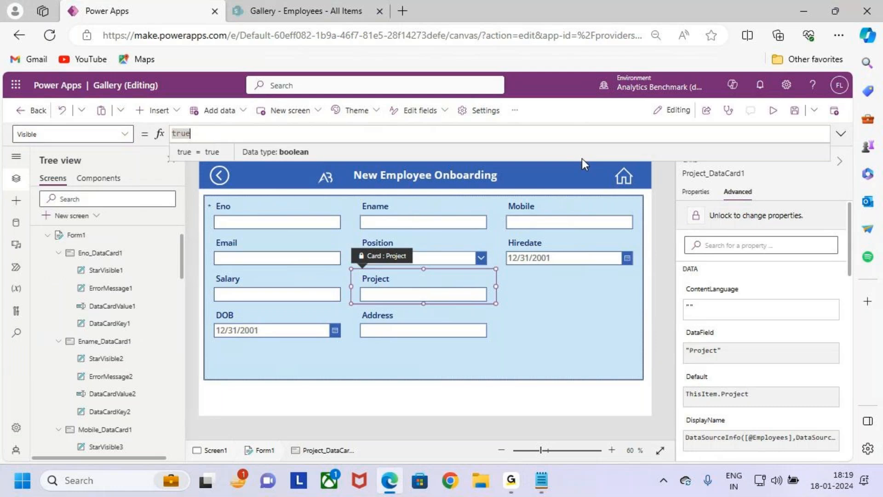
left_click(733, 216)
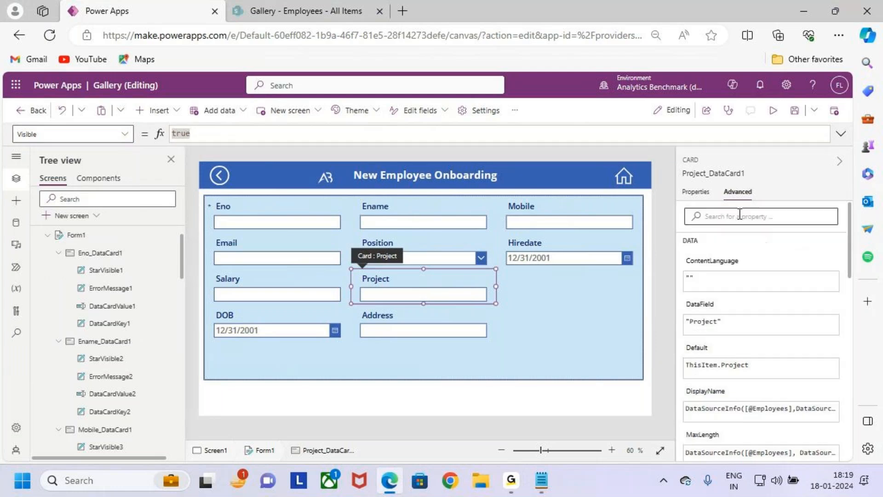
Step: Reselect the Project data card and clear the existing value of its Visible property
left_click(481, 290)
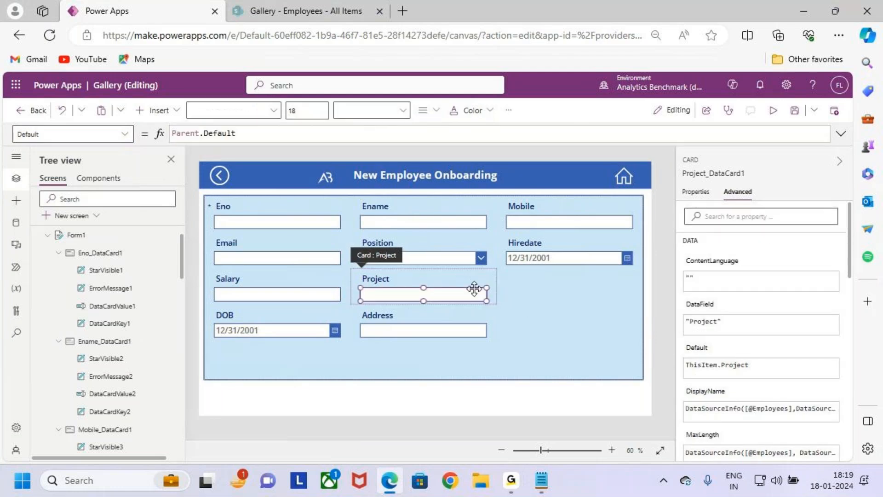
left_click(443, 281)
left_click(444, 280)
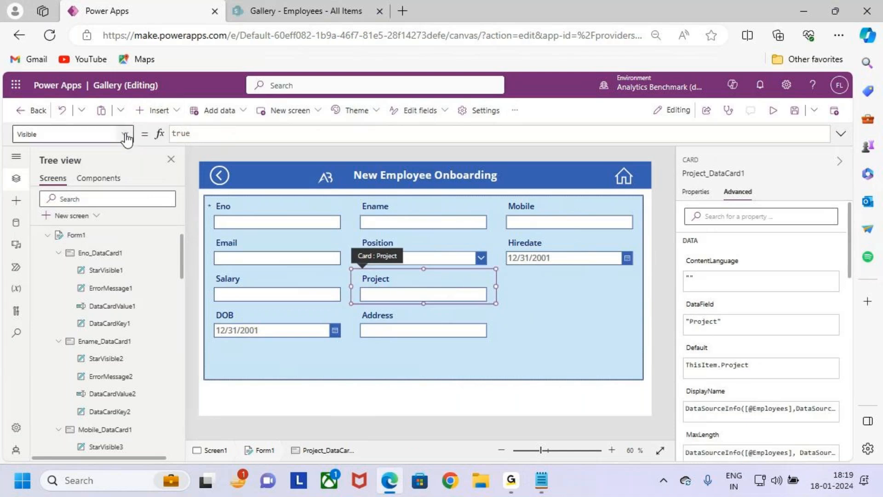
left_click(225, 132)
key("ctrl+a")
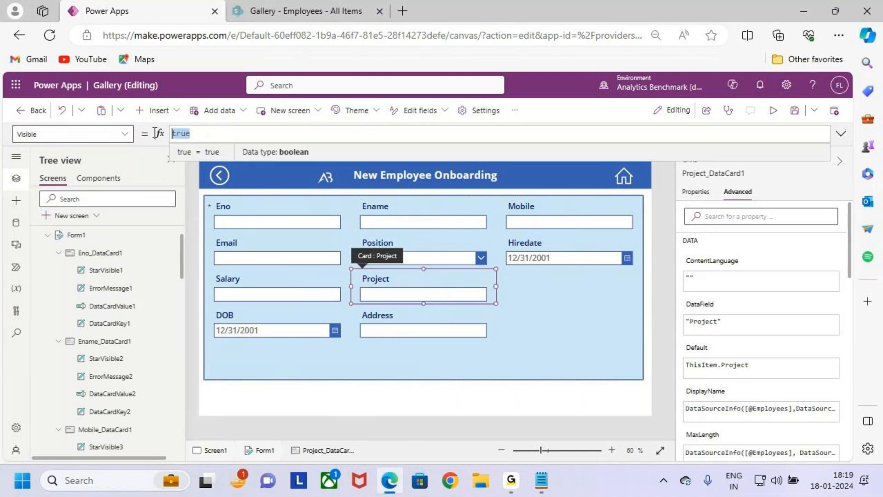
key("BackSpace")
Step: Begin the Project card's Visible formula with a condition on the form's mode, If(Form1.Mode=
type("I")
key("BackSpace")
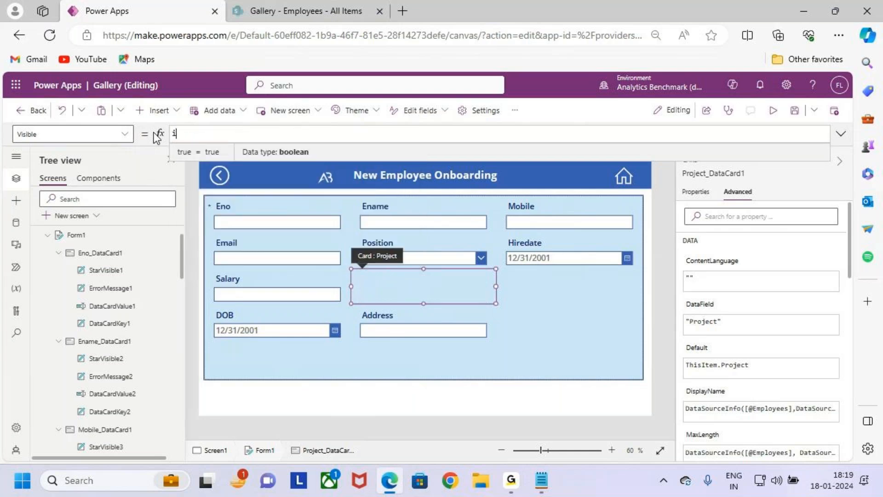
type("If(fo")
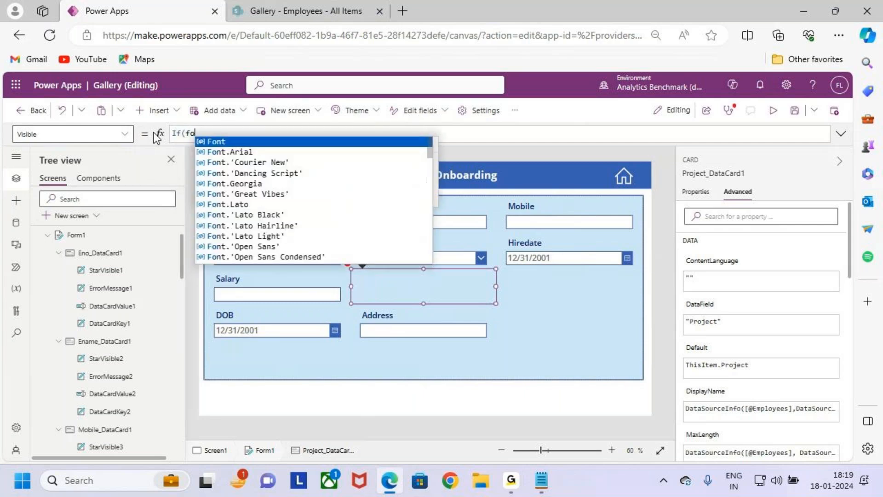
type("rm")
key("Tab")
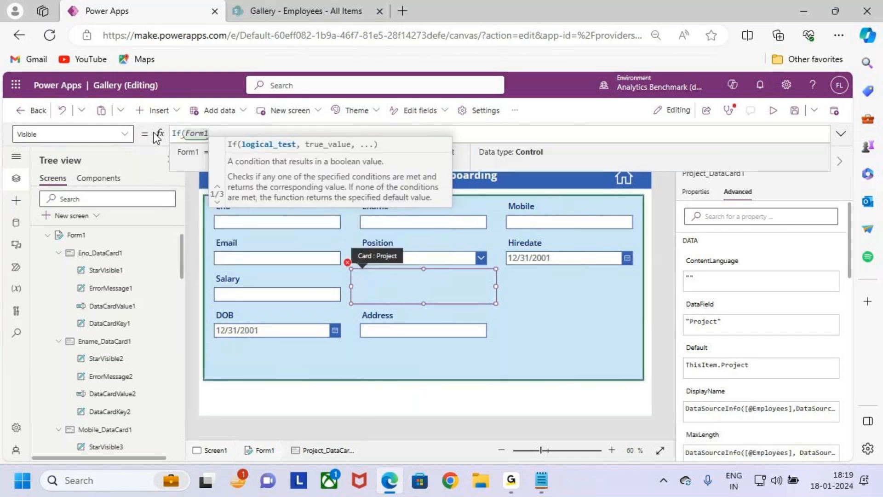
type(".mode")
key("Tab")
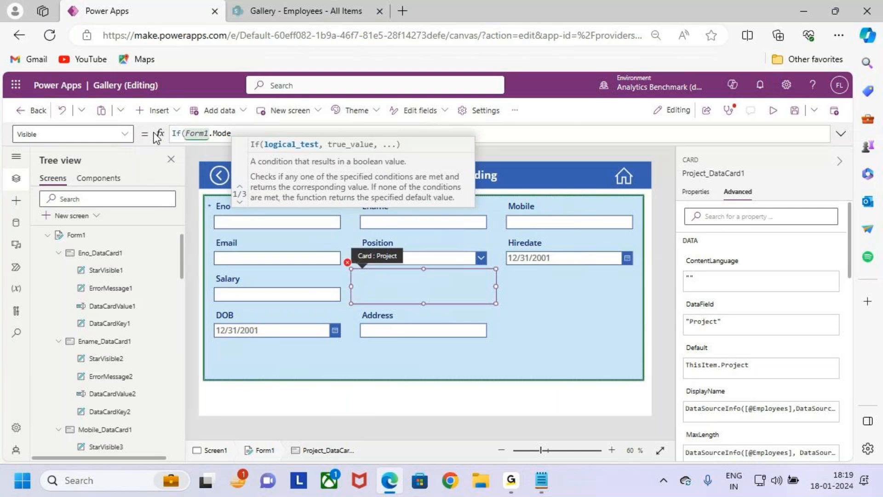
type("=")
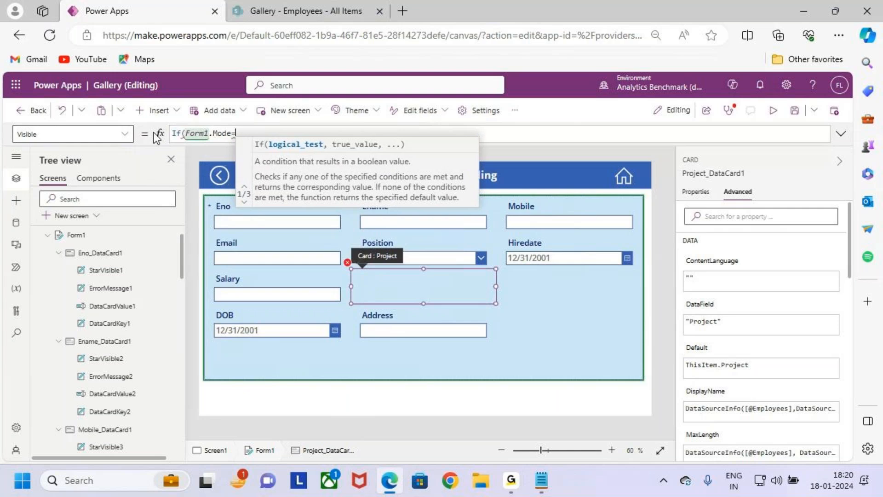
type("new")
Step: Complete the Project card's Visible formula as If(Form1.Mode=FormMode.New,false,true) and return to Form1
key("Down")
key("Tab")
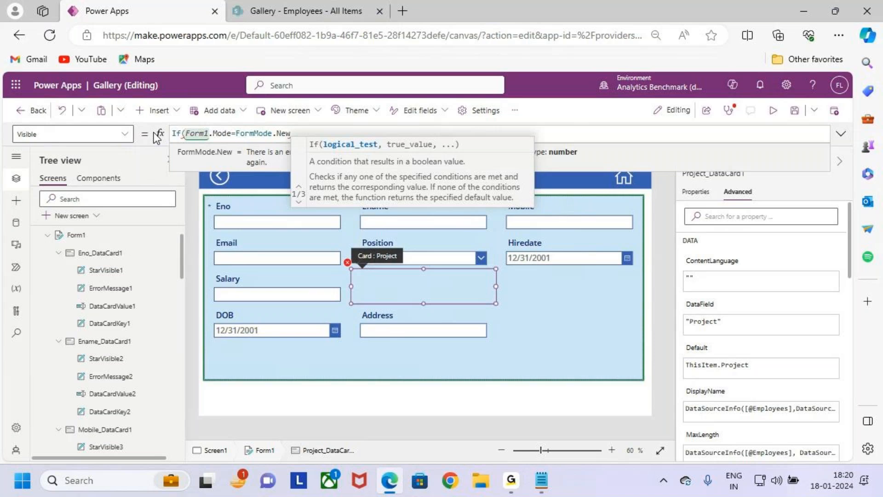
type(",false")
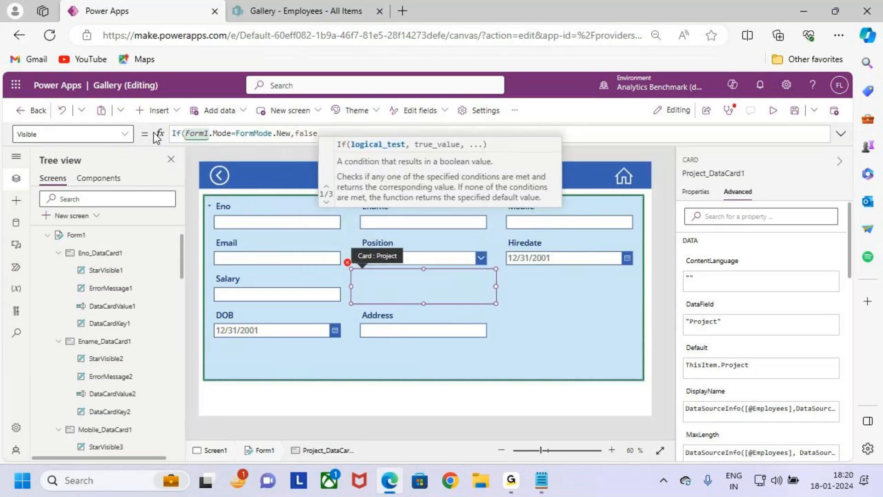
type(",true)")
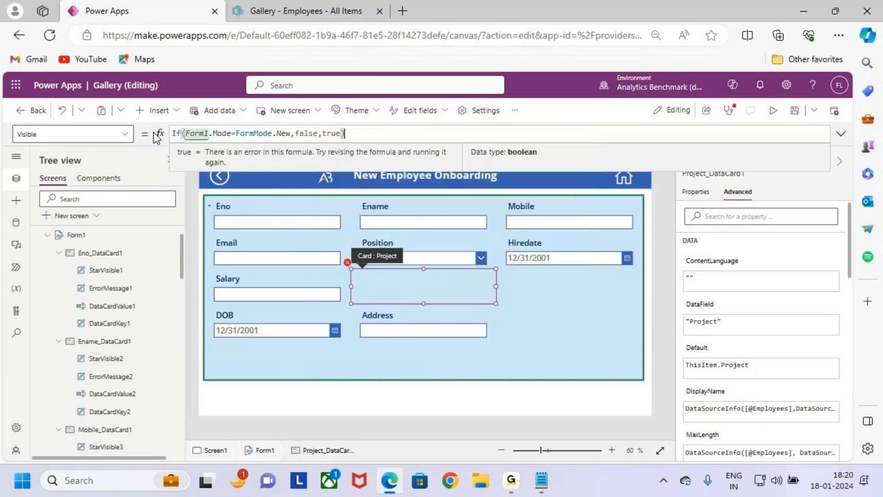
left_click(528, 299)
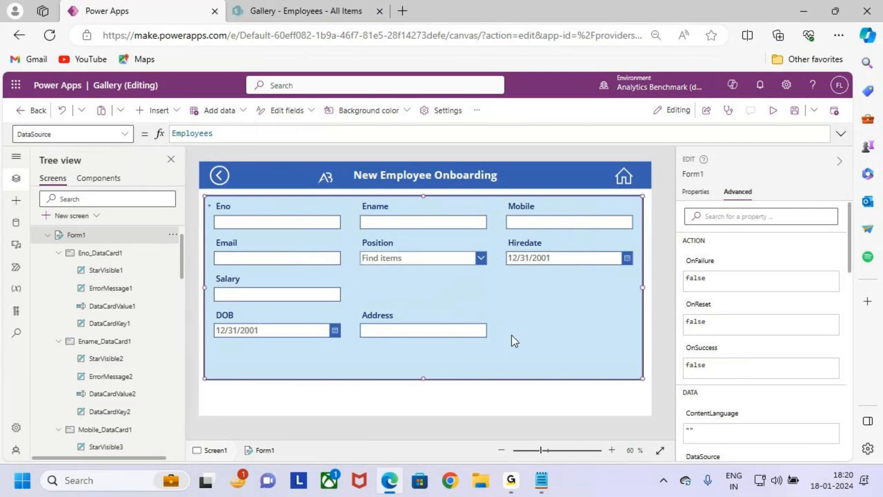
Step: Show Form1's general properties and check its default mode against the Manager_Name and Project fields in the form
key("ctrl+2")
key("Escape")
left_click(693, 192)
key("ctrl+2")
left_click_drag(755, 320, 799, 334)
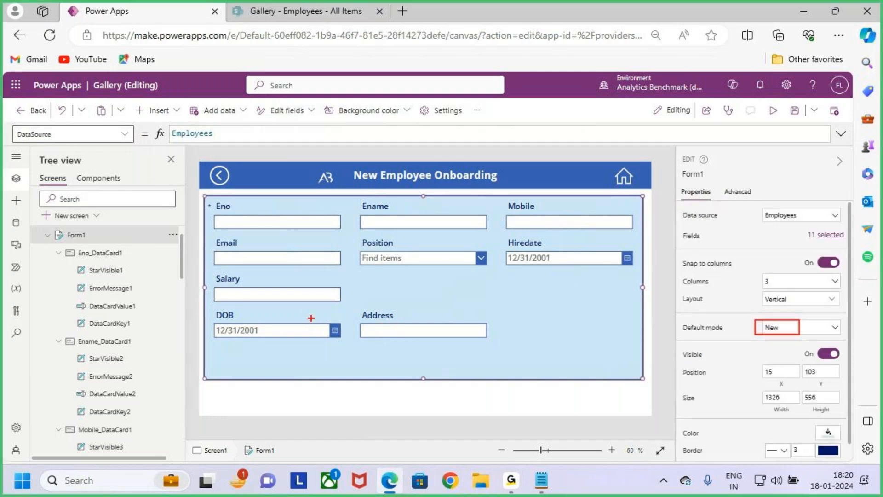
left_click_drag(536, 363, 562, 362)
mouse_move(606, 329)
left_mouse_down()
mouse_move(613, 382)
mouse_move(629, 344)
left_mouse_up()
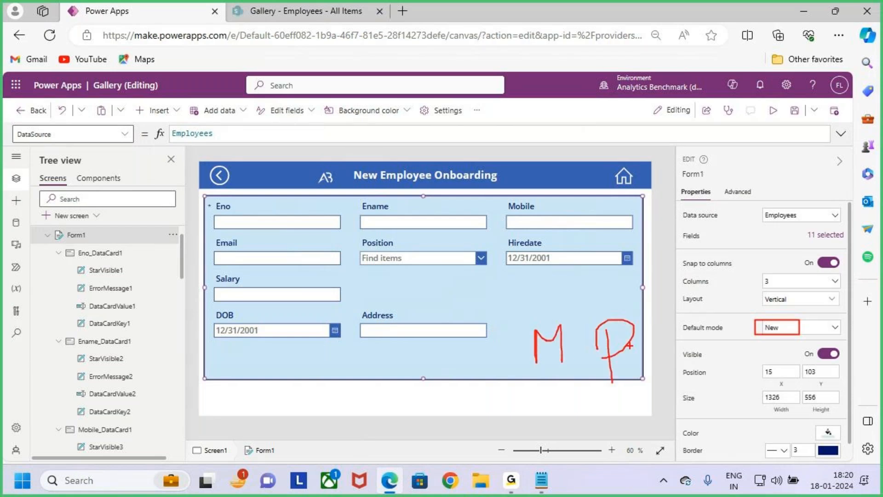
key("Escape")
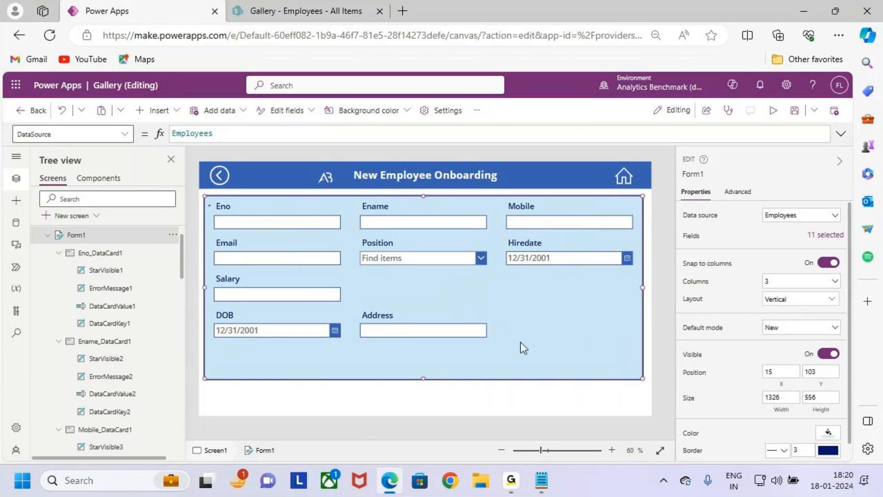
key("ctrl+2")
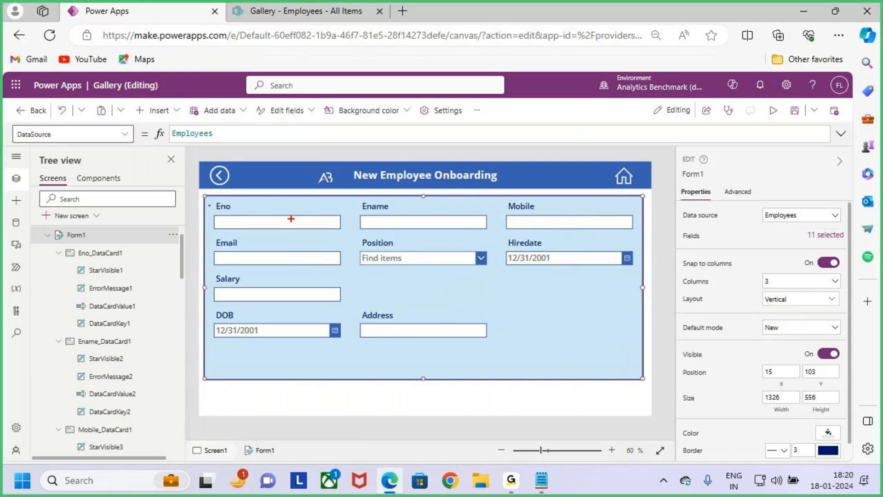
mouse_move(200, 195)
left_mouse_down()
mouse_move(323, 253)
mouse_move(348, 304)
mouse_move(346, 383)
left_mouse_up()
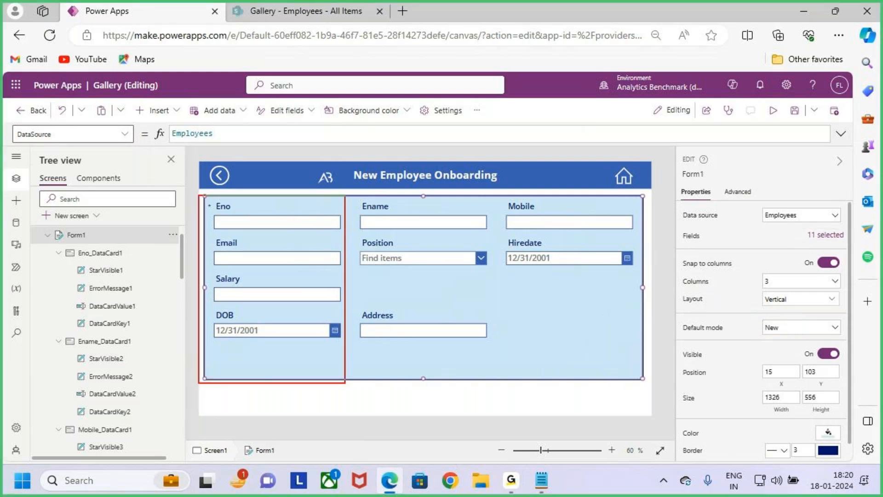
mouse_move(354, 189)
left_mouse_down()
mouse_move(370, 224)
mouse_move(494, 376)
left_mouse_up()
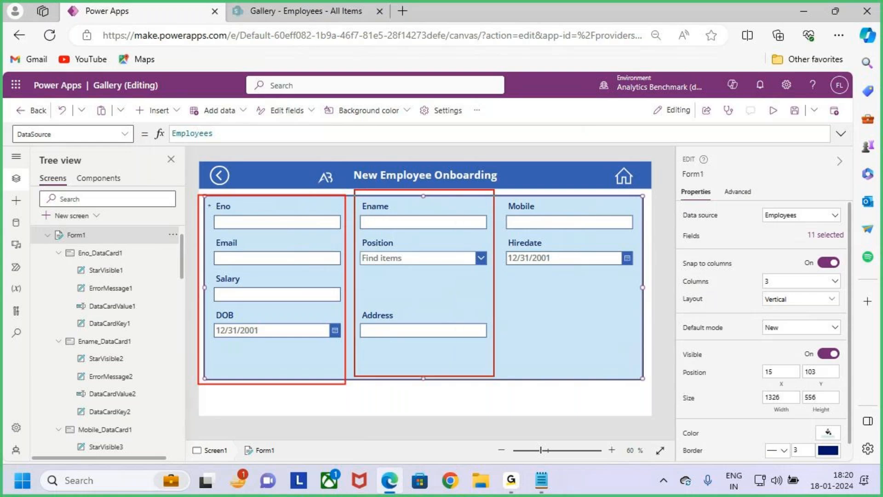
left_click_drag(497, 193, 643, 380)
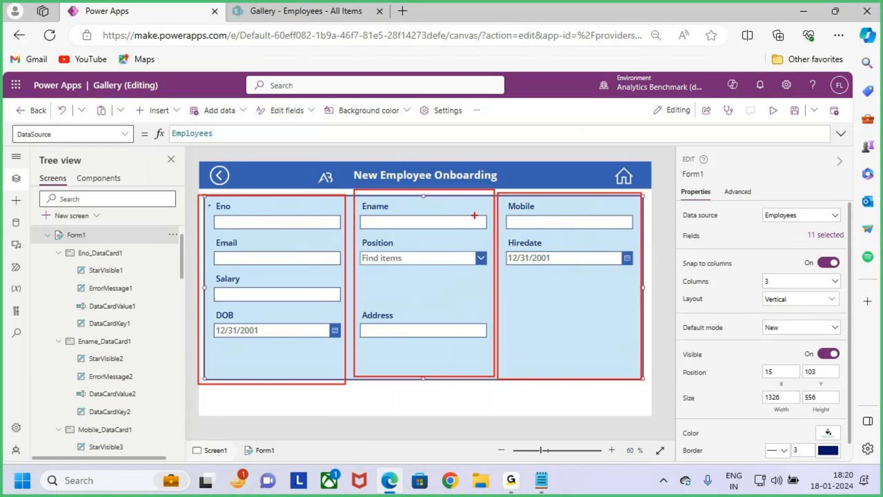
key("Escape")
key("ctrl+2")
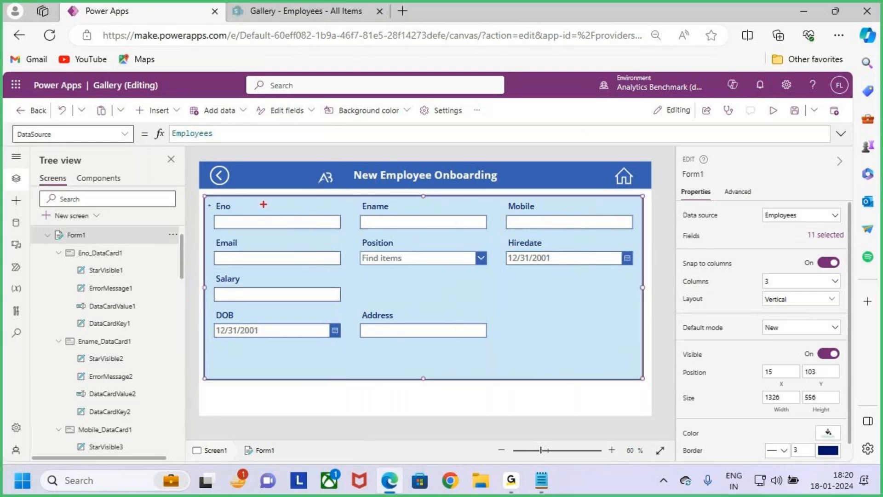
mouse_move(205, 193)
left_mouse_down()
mouse_move(412, 325)
mouse_move(429, 373)
left_mouse_up()
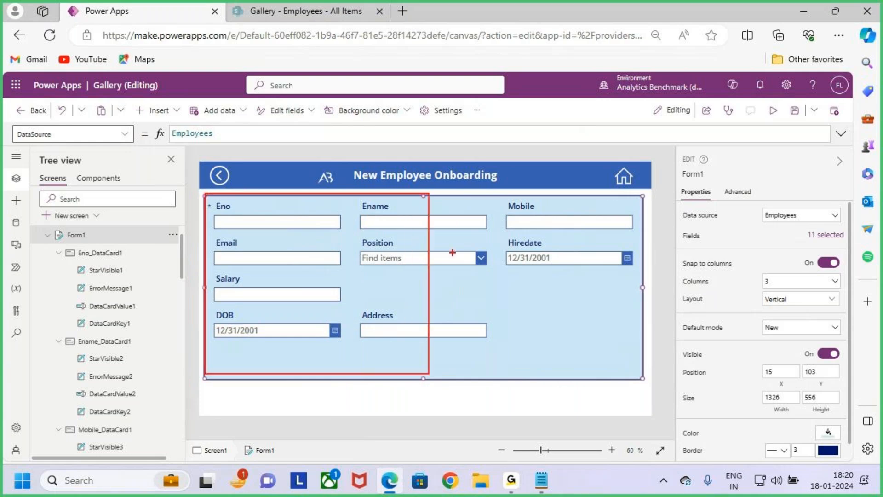
mouse_move(442, 185)
left_mouse_down()
mouse_move(642, 345)
mouse_move(643, 381)
left_mouse_up()
key("Escape")
key("ctrl+2")
left_click_drag(685, 297, 716, 292)
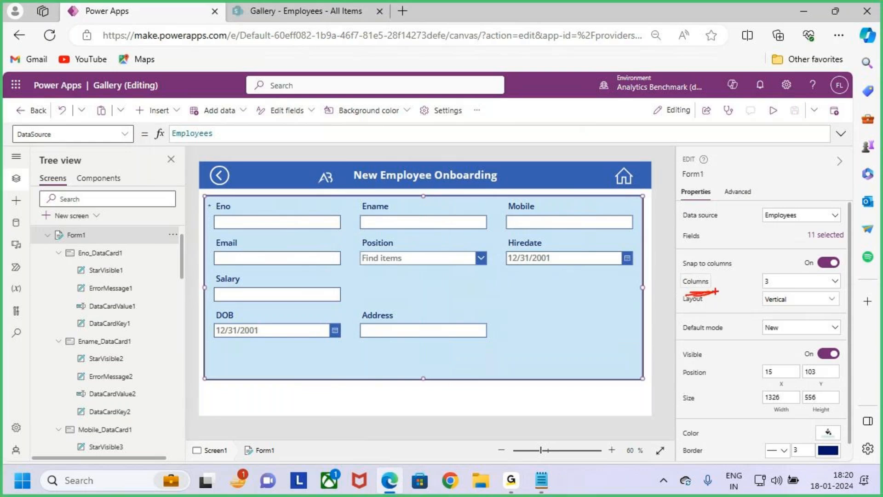
key("Escape")
Step: Set the number of columns in Form1 to 2
left_click(782, 282)
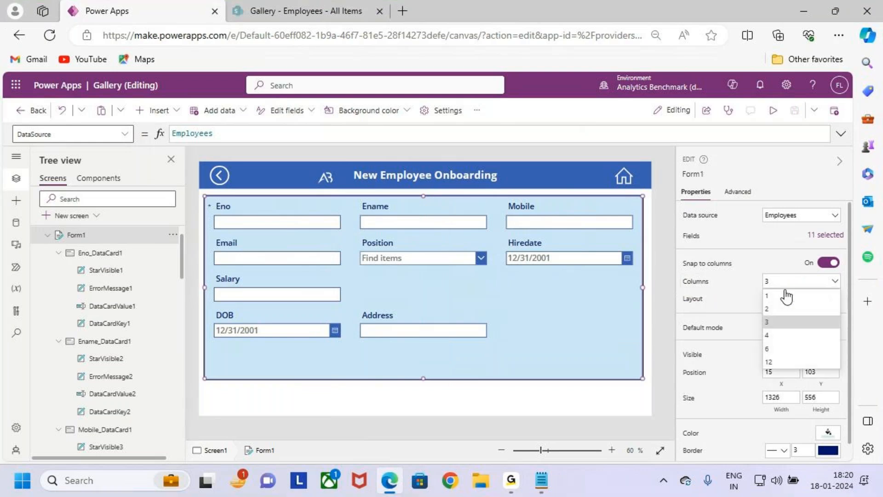
left_click(776, 276)
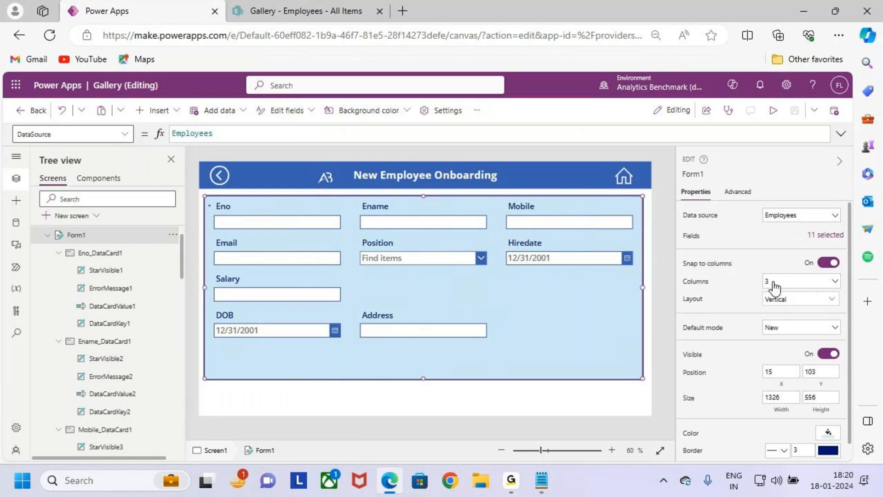
left_click(774, 282)
left_click(799, 311)
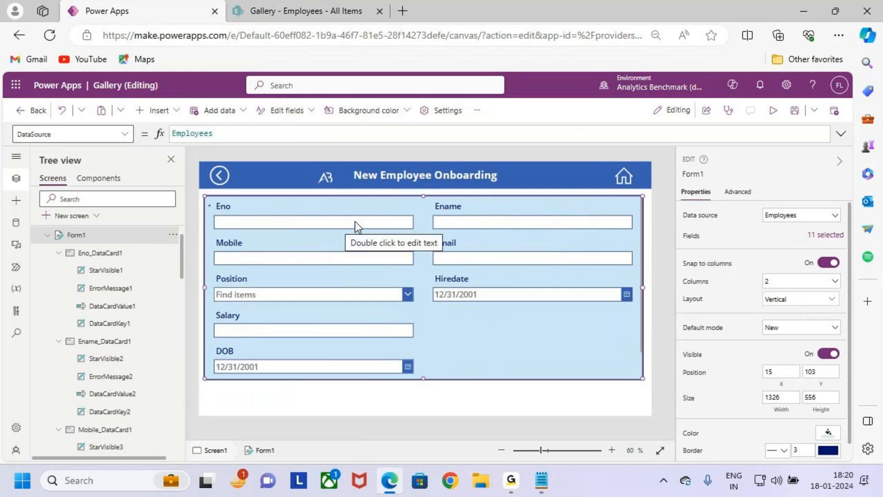
Step: Narrow the Eno and Mobile text inputs in Form1 to a matching width, about three fifths of their full length
left_click(326, 225)
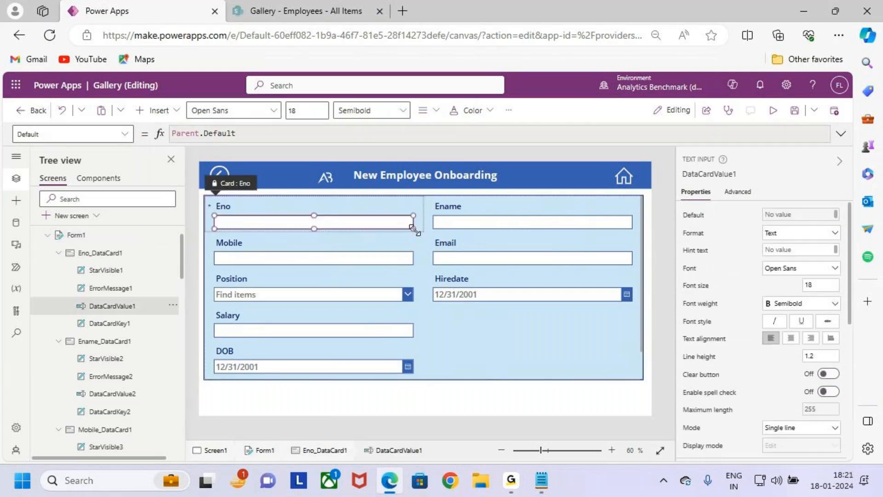
scroll(411, 227, "up", 3)
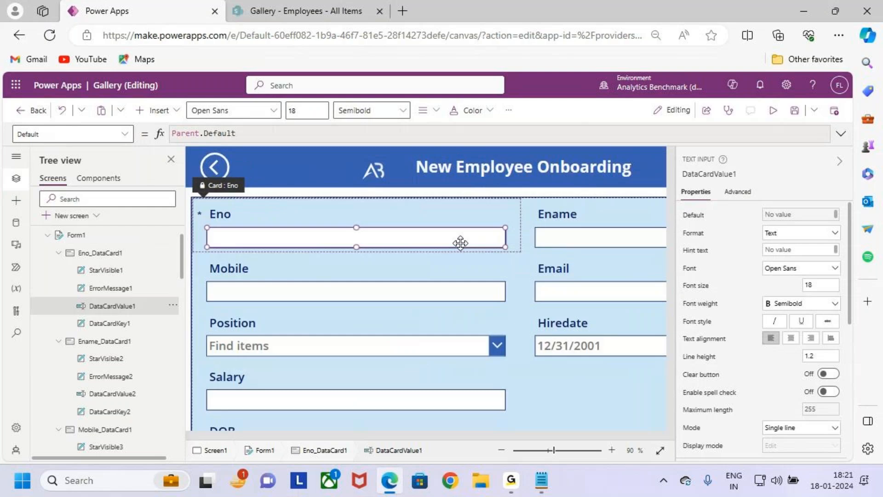
left_click_drag(504, 247, 385, 245)
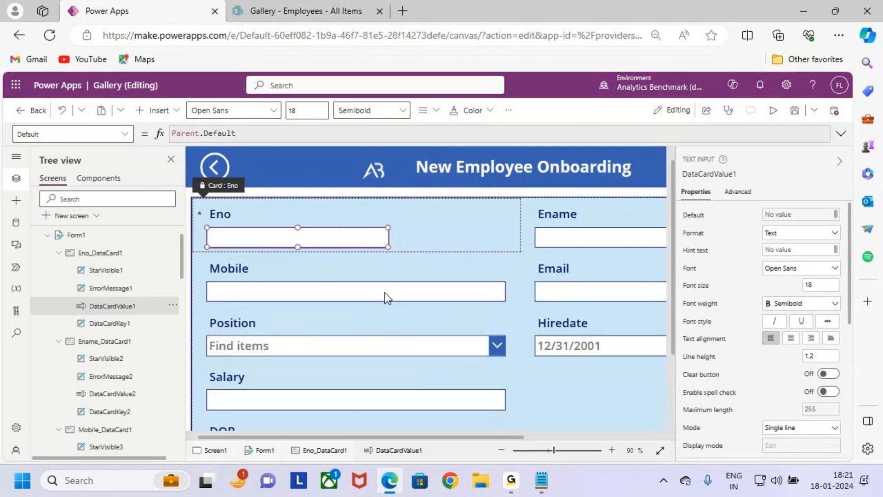
left_click(385, 295)
left_click(504, 300)
left_click_drag(506, 300, 388, 296)
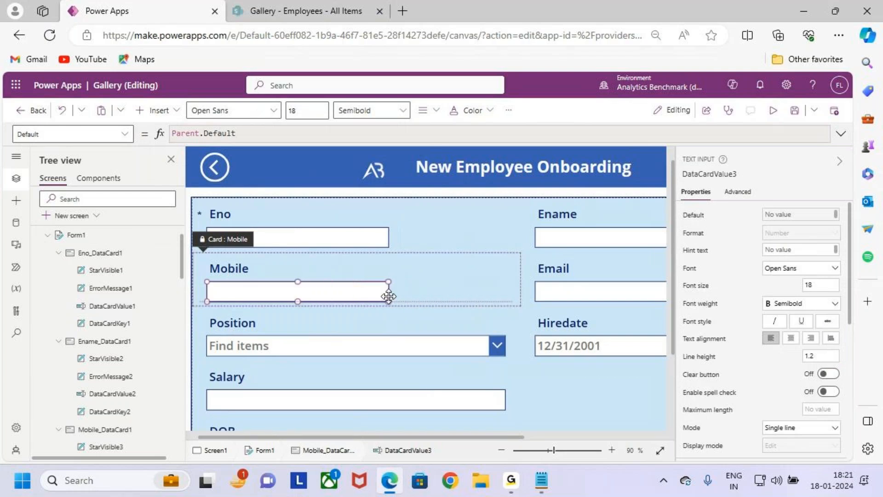
Step: Resize the Position combo box in Form1 to a width of 376 and a height of 38
left_click(402, 347)
left_click(423, 347)
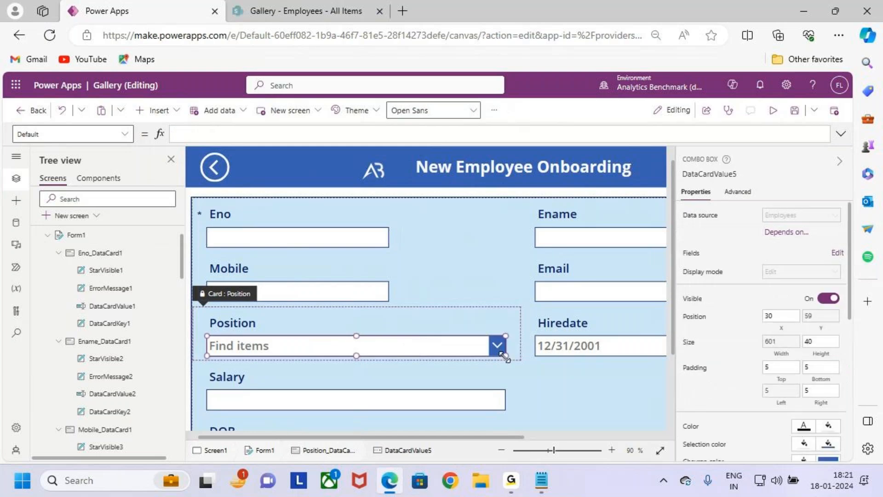
left_click_drag(505, 355, 393, 351)
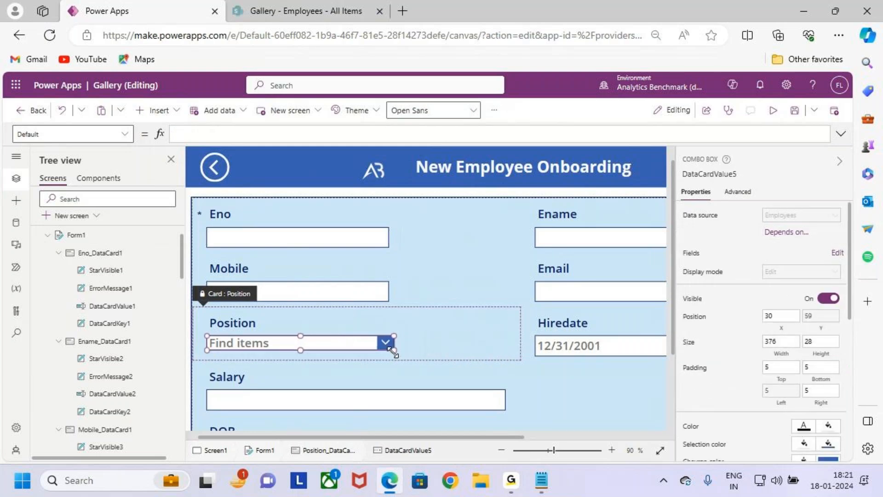
left_click_drag(300, 350, 300, 355)
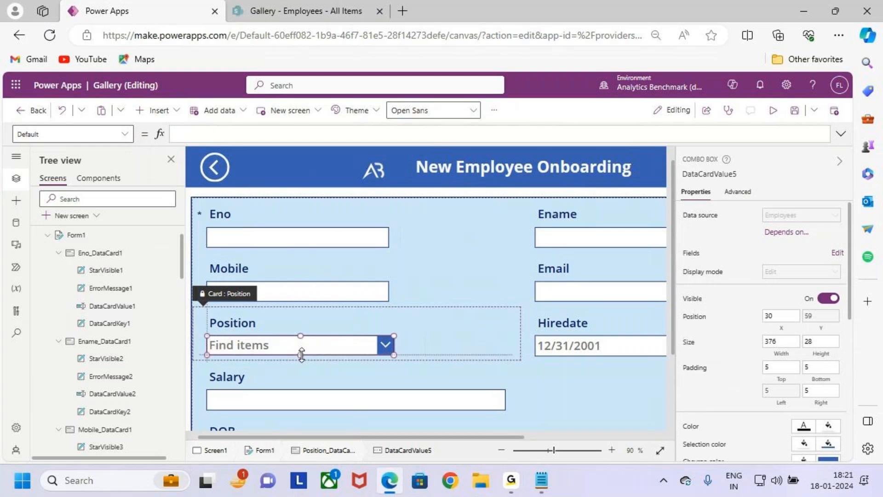
left_click(513, 472)
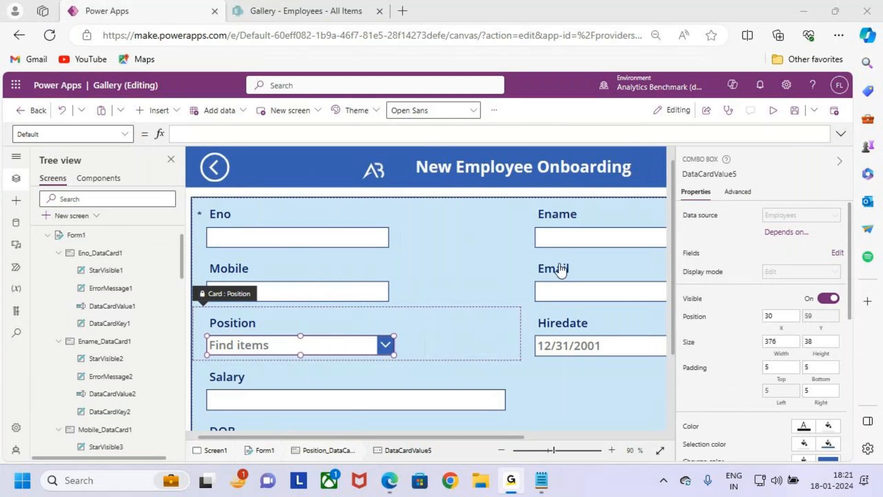
left_click(788, 13)
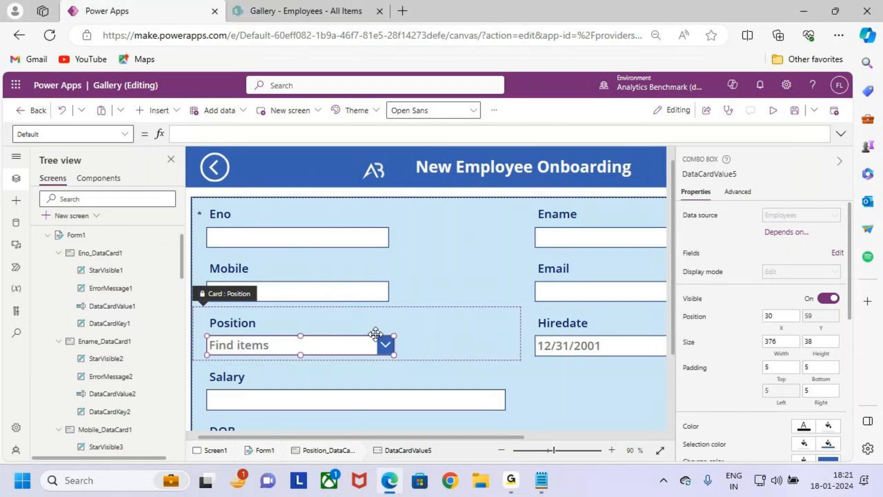
Step: Narrow the Salary text input and the DOB date picker in Form1 to match the width of the Position combo box
scroll(407, 313, "down", 3)
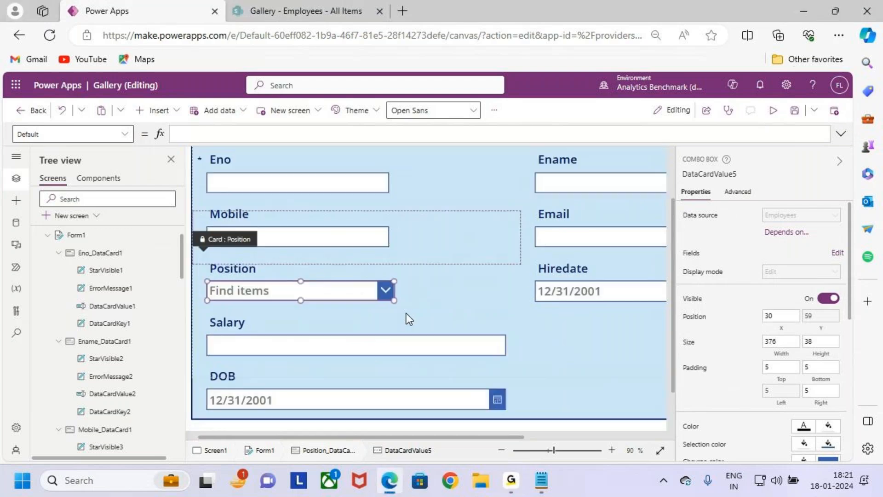
left_click(396, 250)
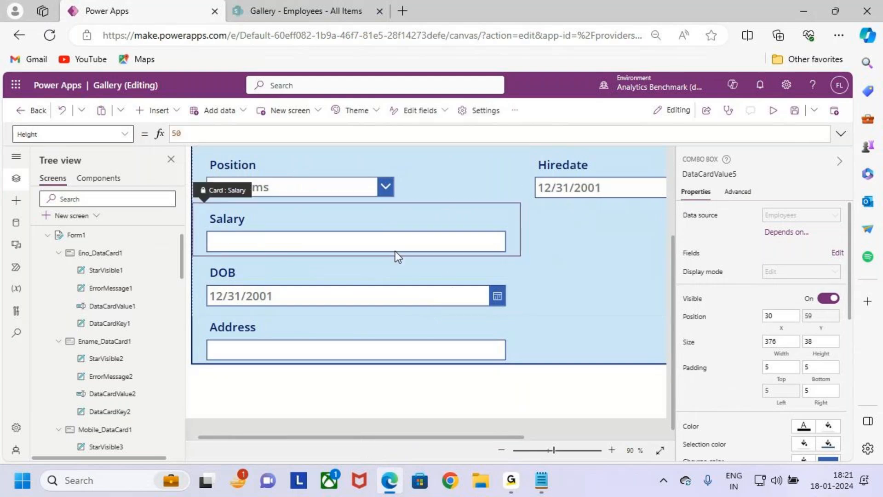
left_click(498, 248)
left_click_drag(506, 251, 392, 252)
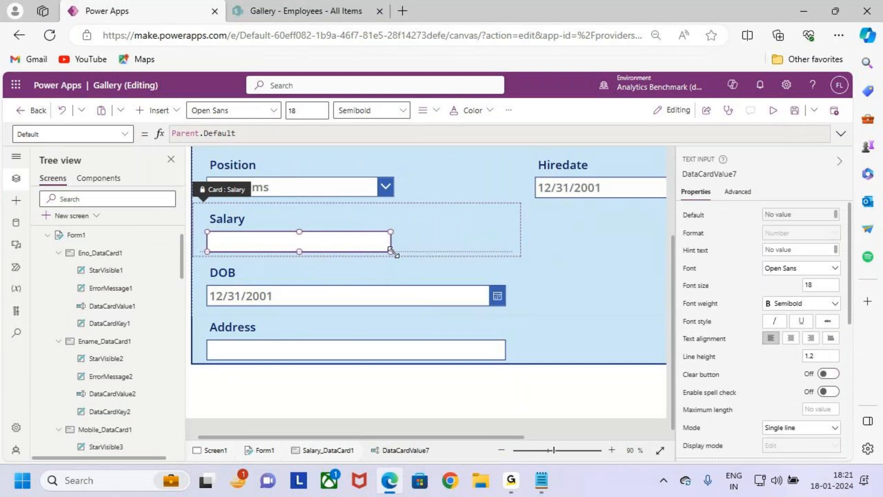
left_click(486, 295)
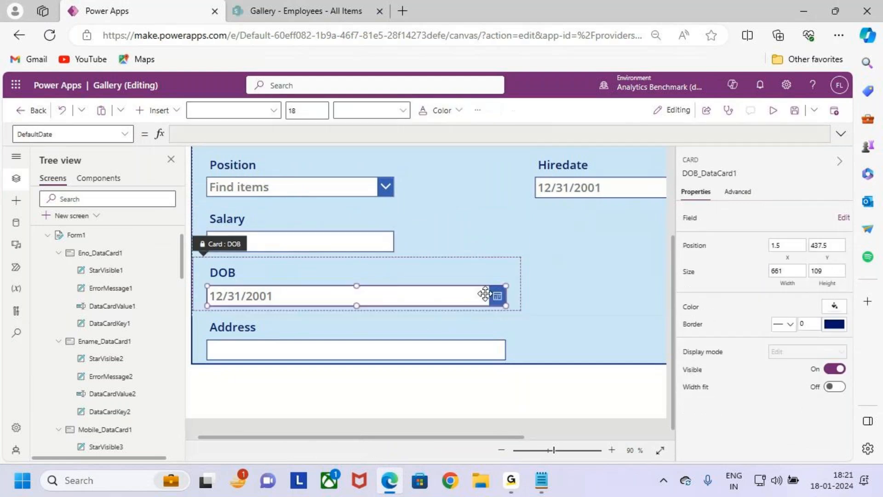
left_click(485, 294)
left_click_drag(506, 305, 395, 304)
left_click(473, 351)
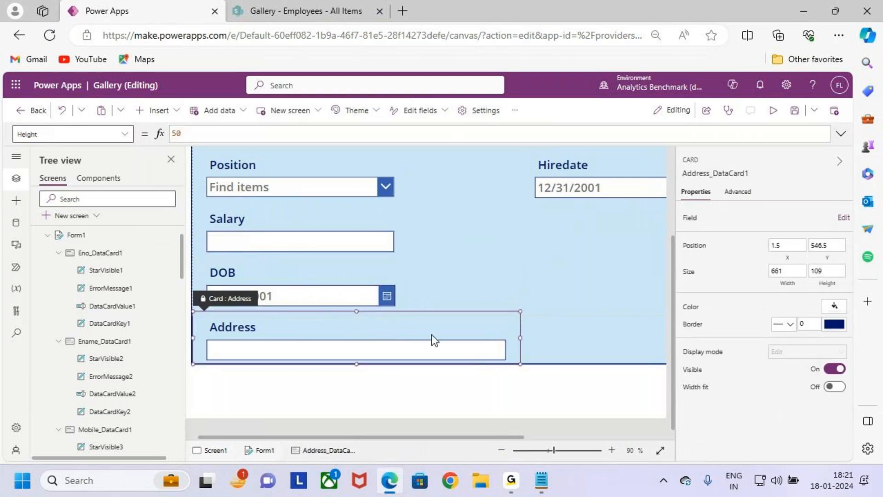
Step: Narrow the Hiredate date picker to a width of 413 and select Form1
scroll(555, 301, "down", 3)
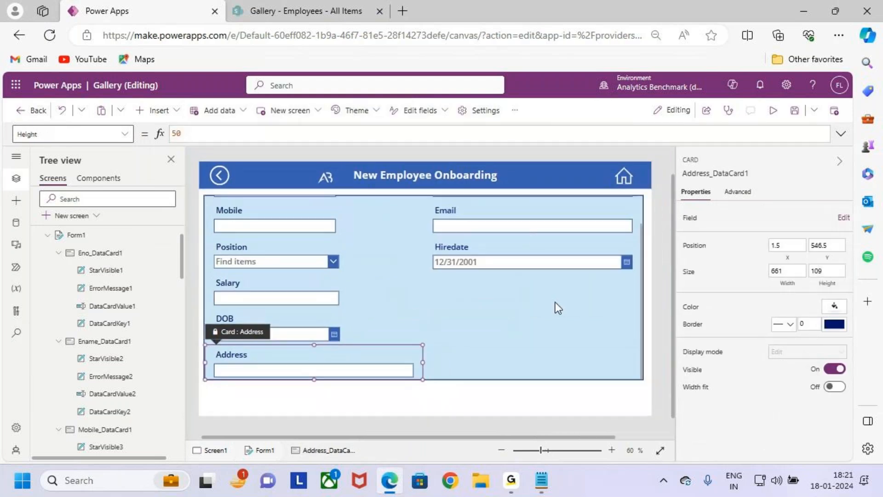
left_click(532, 232)
left_click(597, 272)
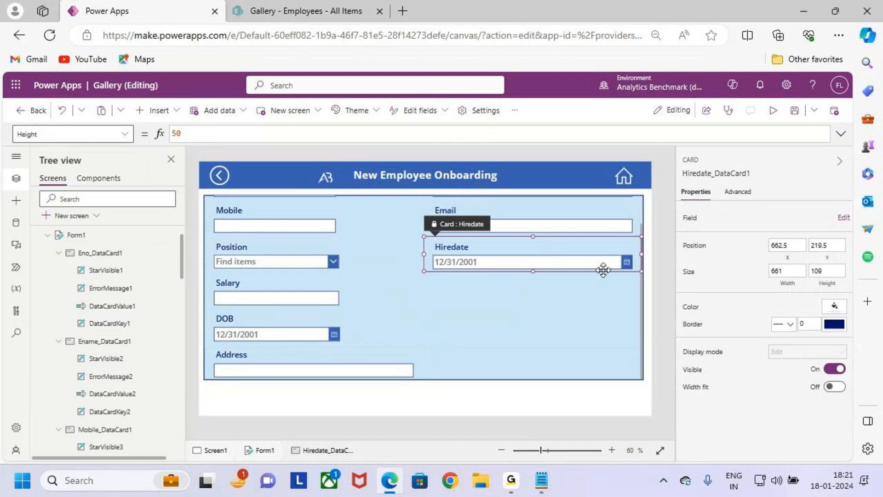
left_click(602, 270)
left_click(610, 259)
scroll(626, 266, "up", 4)
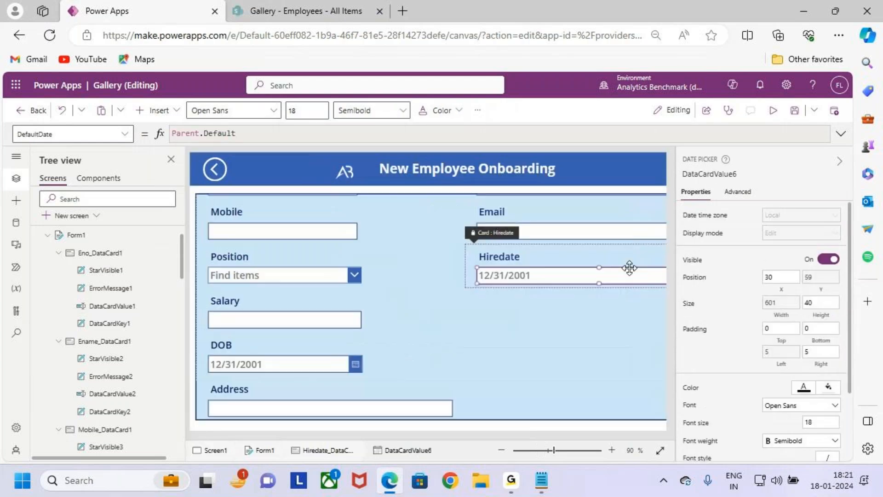
left_click_drag(435, 436, 614, 339)
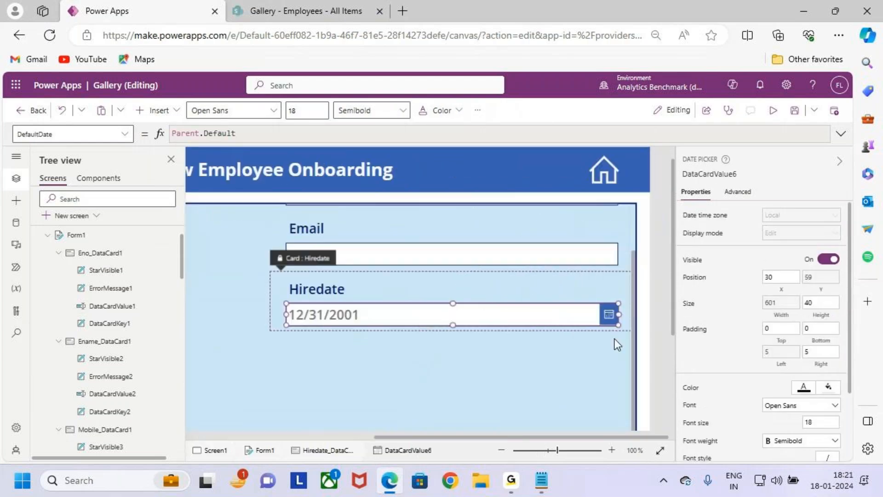
left_click_drag(531, 322, 495, 322)
scroll(464, 350, "down", 5)
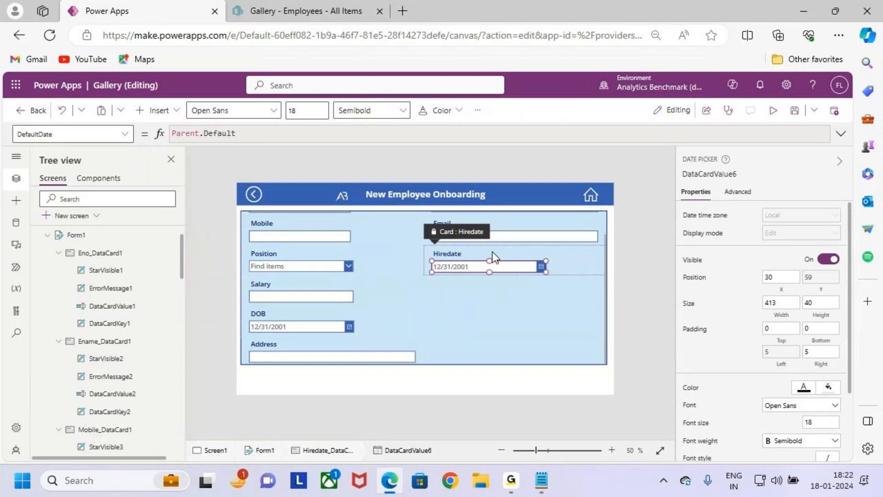
left_click(466, 323)
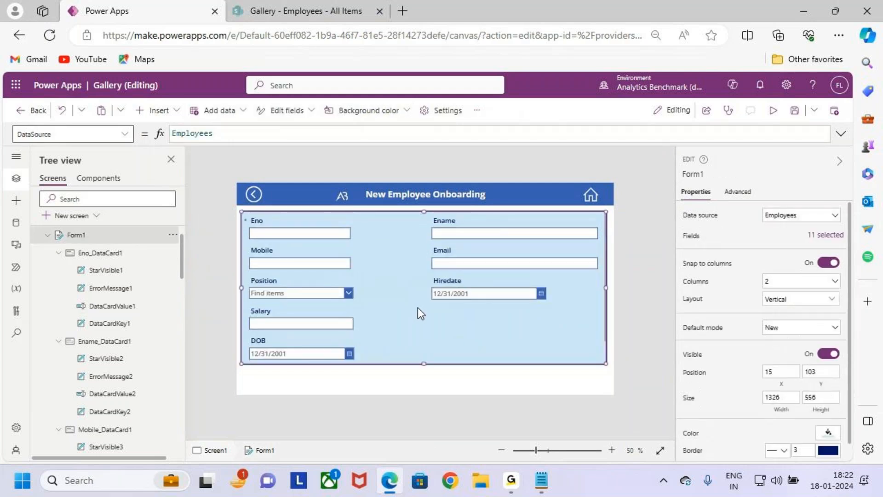
scroll(294, 217, "up", 1)
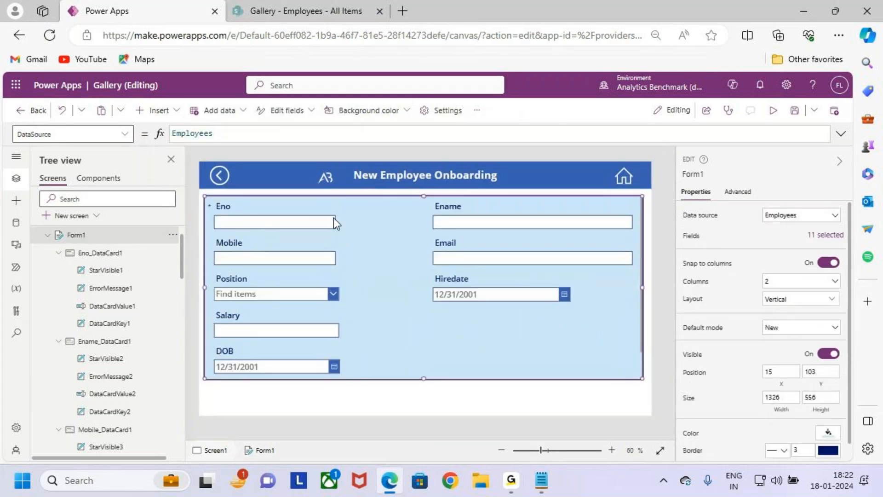
key("ctrl+2")
left_click_drag(242, 211, 277, 214)
left_click_drag(448, 210, 462, 199)
left_click_drag(242, 253, 259, 254)
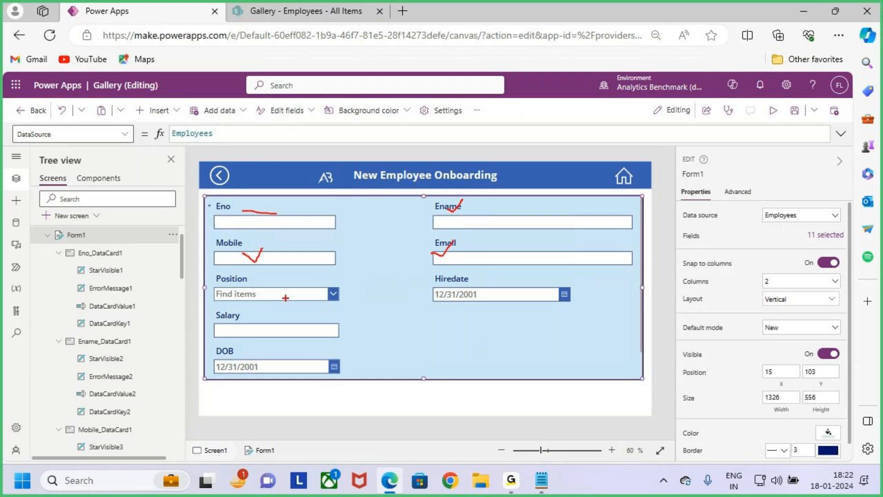
left_click_drag(222, 285, 231, 289)
mouse_move(344, 324)
left_mouse_down()
mouse_move(381, 337)
mouse_move(426, 313)
mouse_move(440, 294)
mouse_move(444, 316)
left_mouse_up()
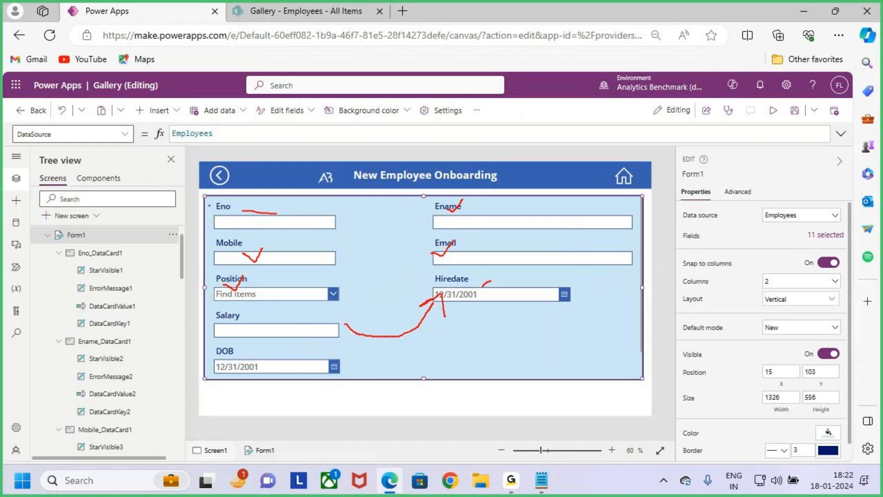
mouse_move(518, 286)
left_mouse_down()
mouse_move(458, 343)
mouse_move(321, 343)
mouse_move(356, 352)
left_mouse_up()
key("Escape")
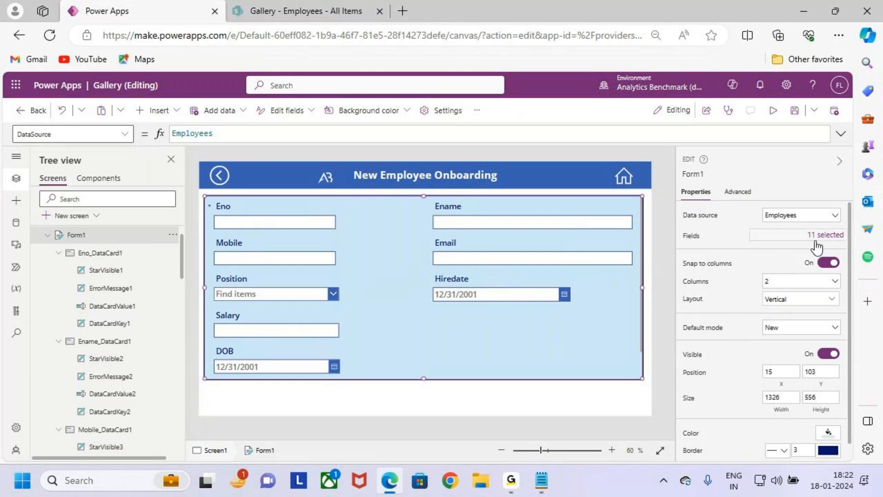
Step: Reorder Form1's fields so that Salary comes directly after Email, followed by Position and Hiredate
left_click(790, 238)
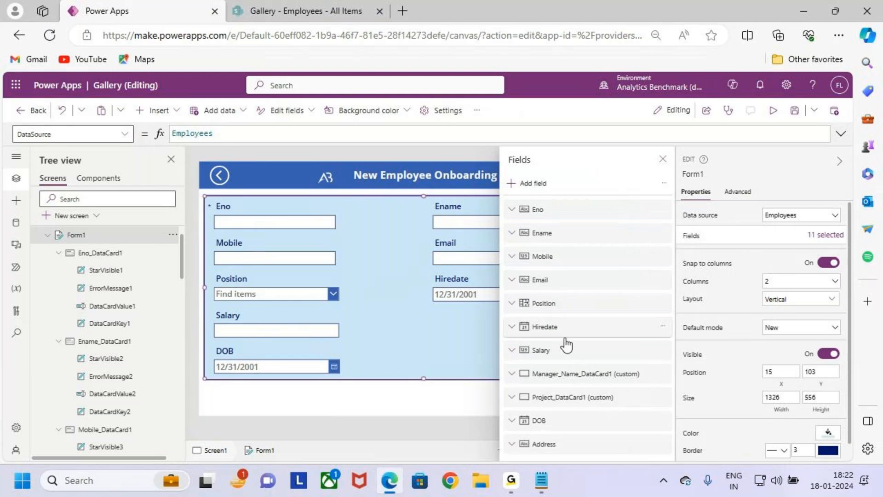
left_click_drag(566, 350, 565, 315)
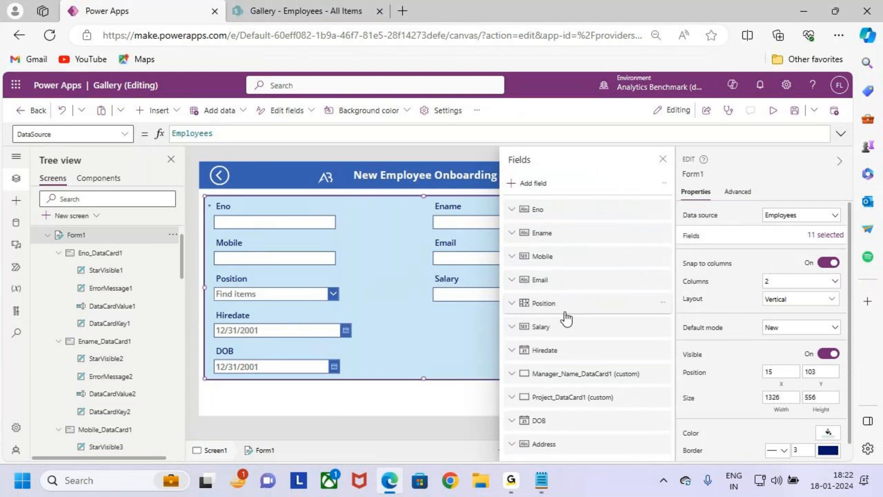
left_click(565, 318)
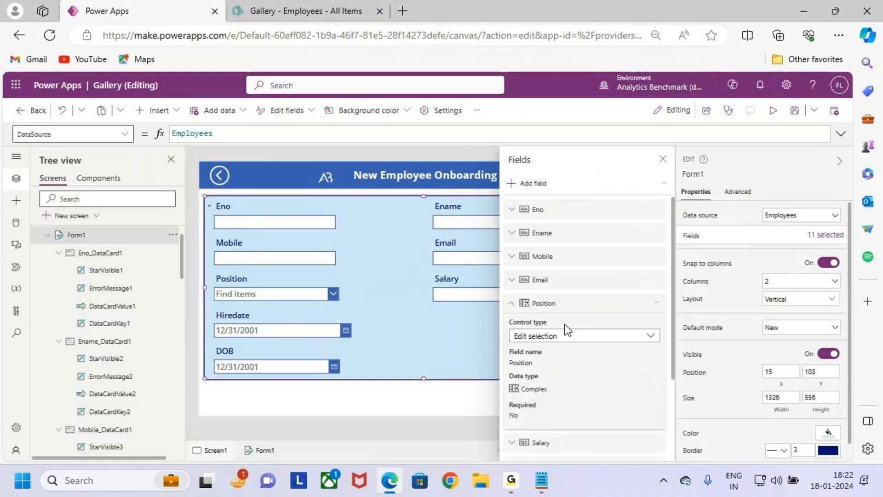
left_click(561, 316)
left_click_drag(571, 329, 577, 302)
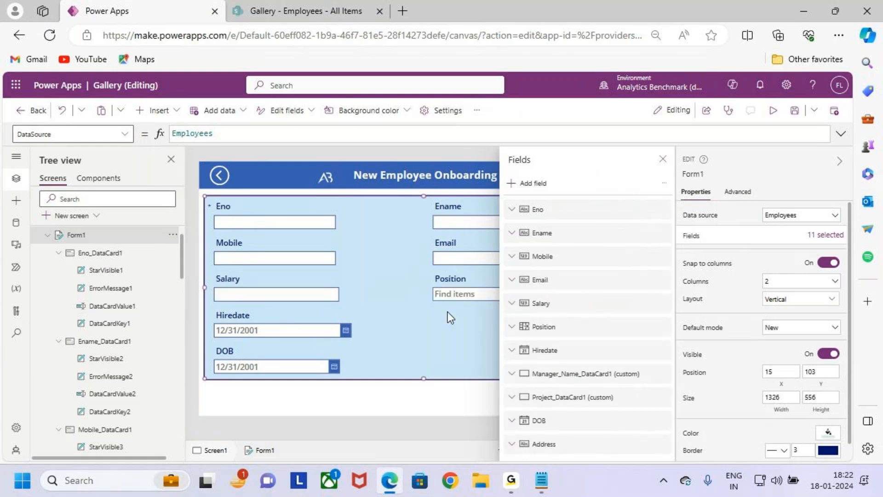
left_click(662, 159)
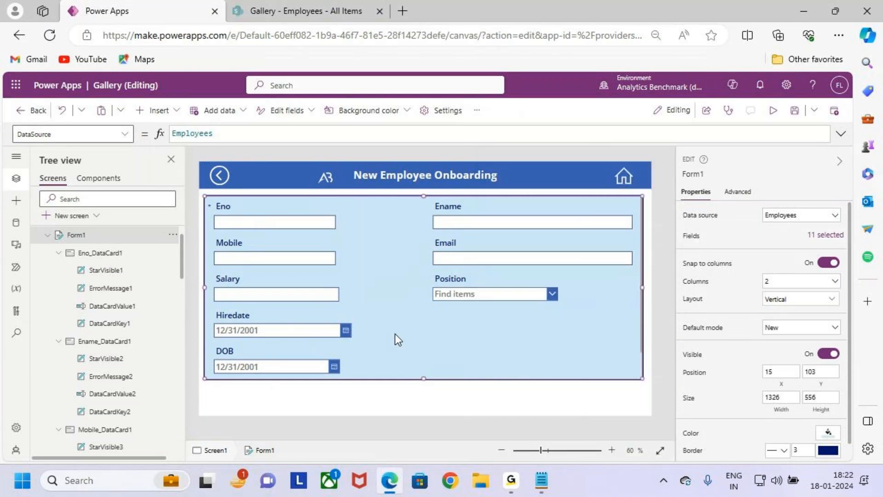
scroll(359, 351, "down", 1)
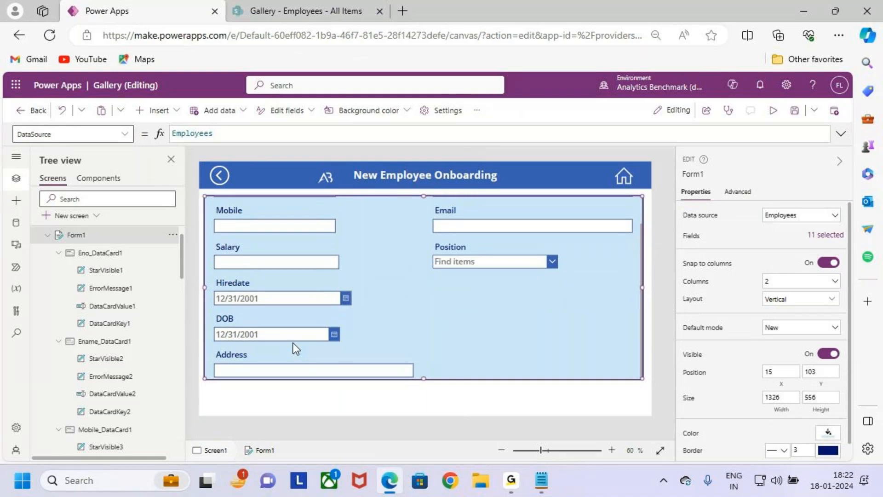
left_click(348, 343)
mouse_move(353, 326)
left_mouse_down()
mouse_move(437, 305)
mouse_move(428, 339)
left_mouse_up()
key("Escape")
Step: Move the DOB and Address fields of Form1 directly after Hiredate, ahead of the Manager_Name and Project cards
left_click(825, 235)
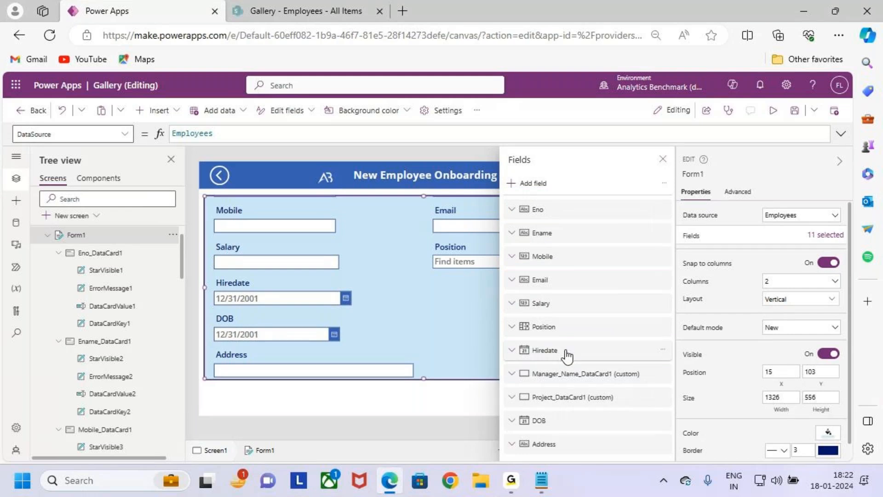
left_click(567, 353)
left_click(548, 353)
left_click_drag(577, 424, 585, 370)
left_click_drag(600, 444, 592, 385)
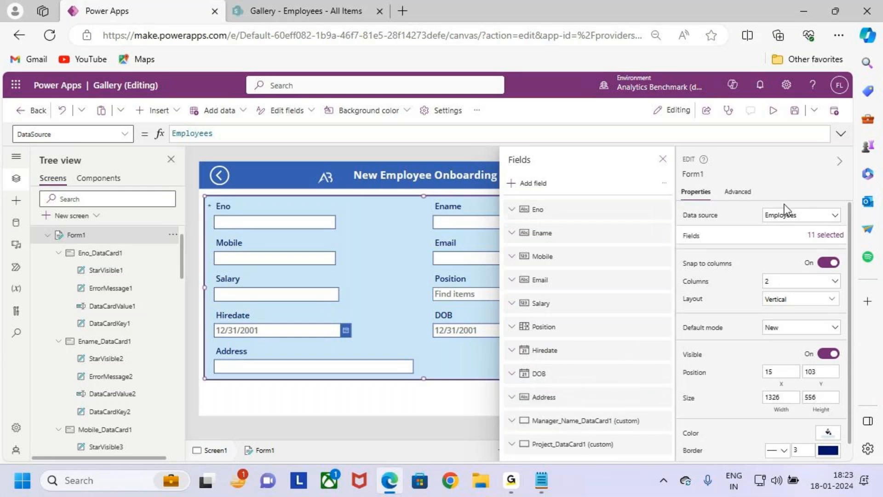
left_click(662, 159)
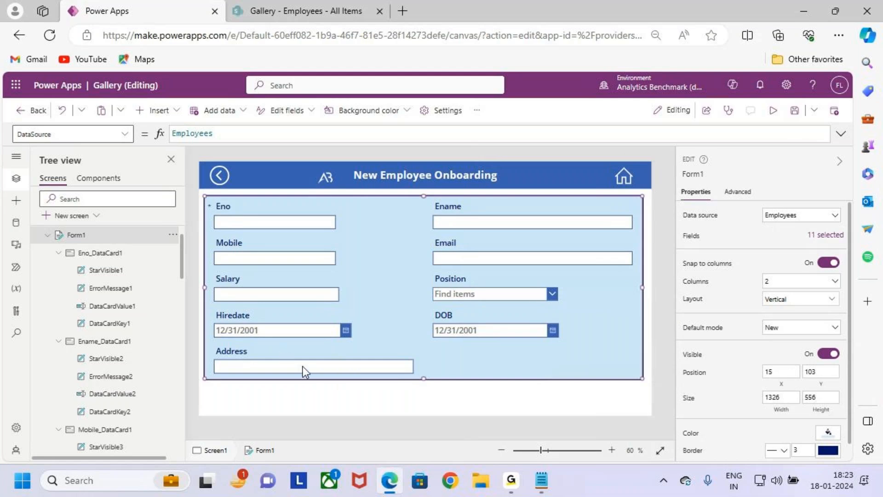
Step: Select the Address text input, check the Address field's data type in the Notepad notes, and return to Power Apps
left_click(277, 348)
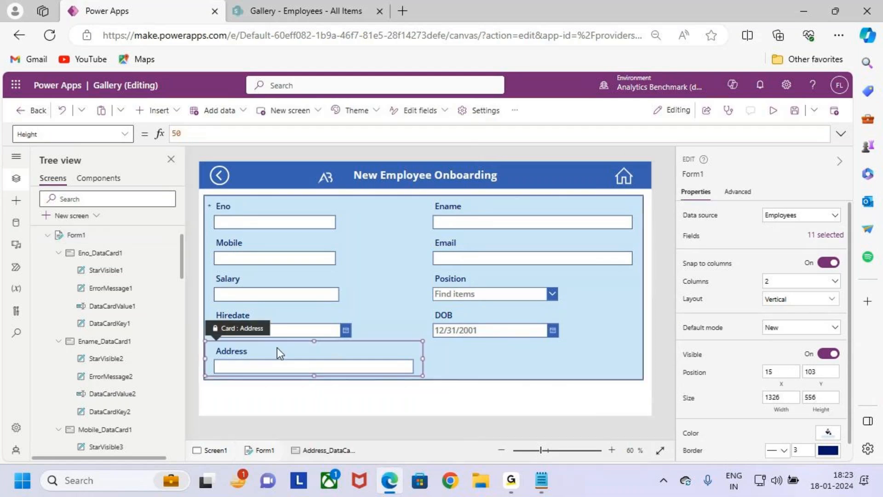
left_click(311, 366)
left_click(541, 480)
scroll(129, 285, "up", 3)
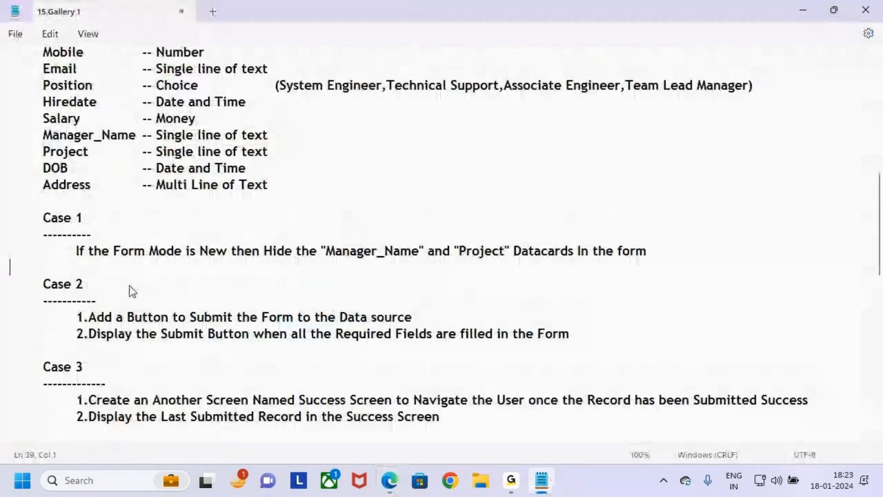
left_click_drag(164, 260, 268, 260)
left_click(294, 269)
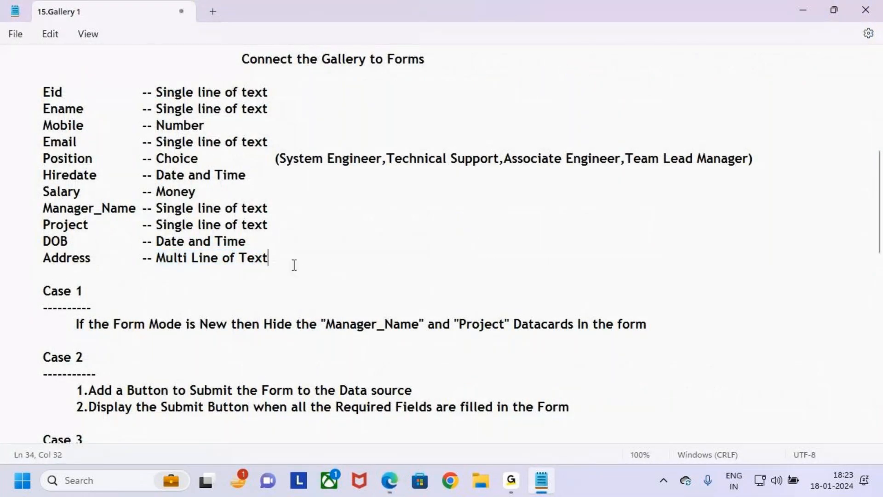
key("alt+Tab")
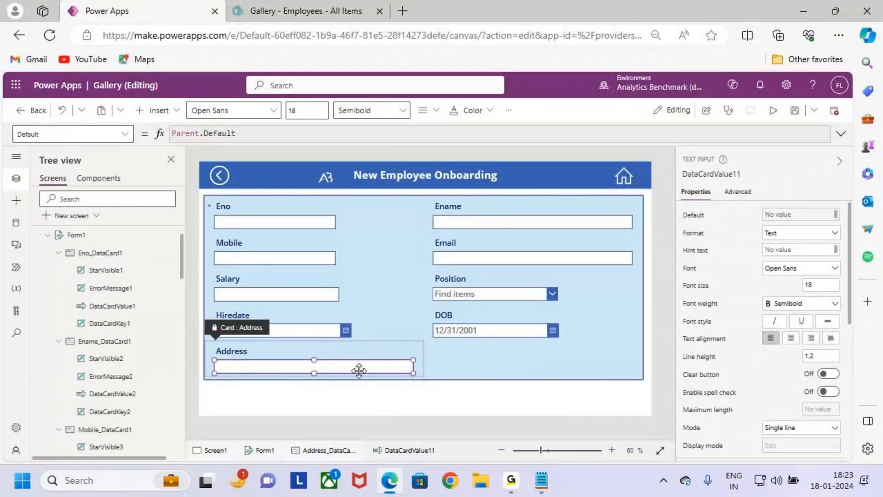
Step: Make the Address text input taller and extend Form1's height to 589 to accommodate it
left_click_drag(314, 373, 317, 379)
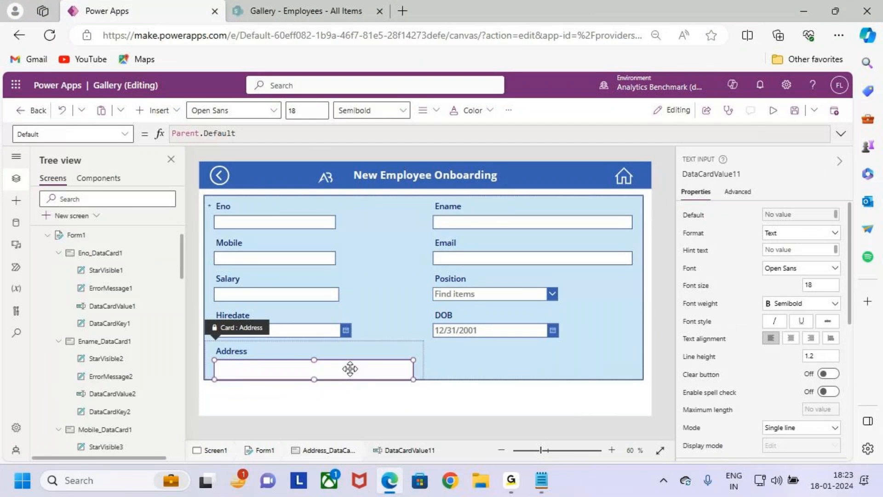
left_click(456, 365)
left_click_drag(424, 381, 423, 390)
left_click(314, 381)
left_click(315, 368)
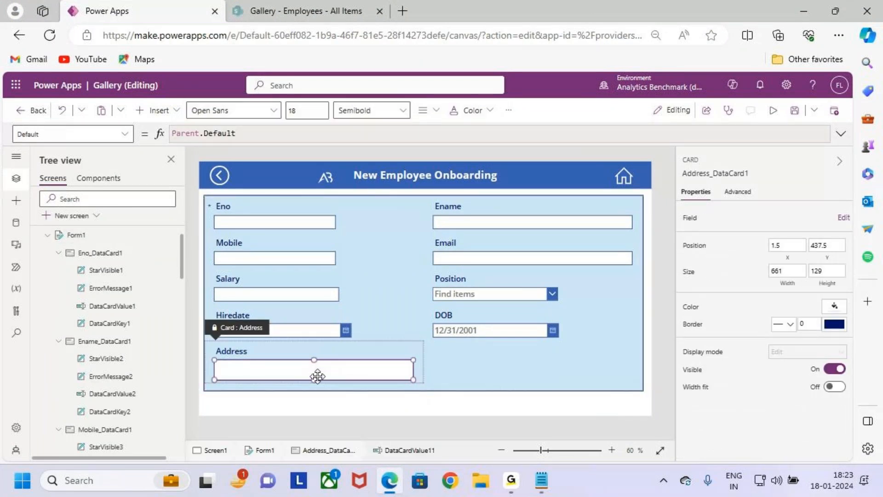
left_click_drag(314, 380, 315, 388)
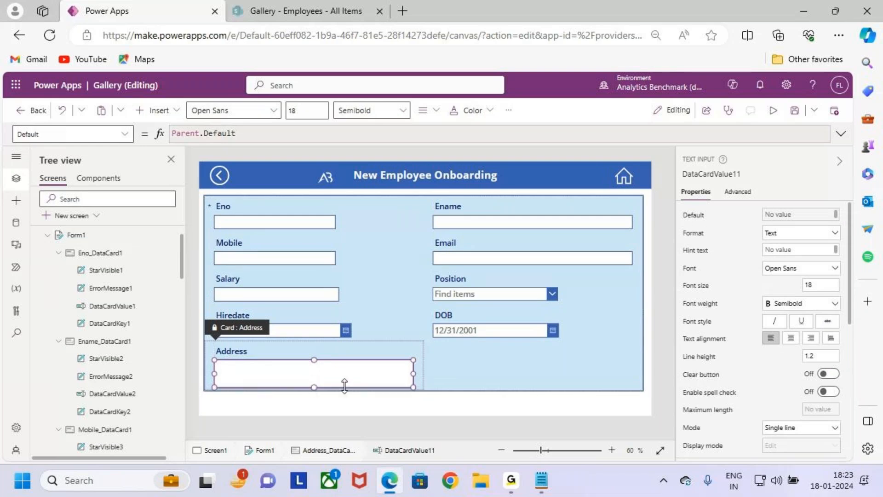
Step: Trim the Address text input's height slightly and reduce Form1's height to 575
left_click(481, 363)
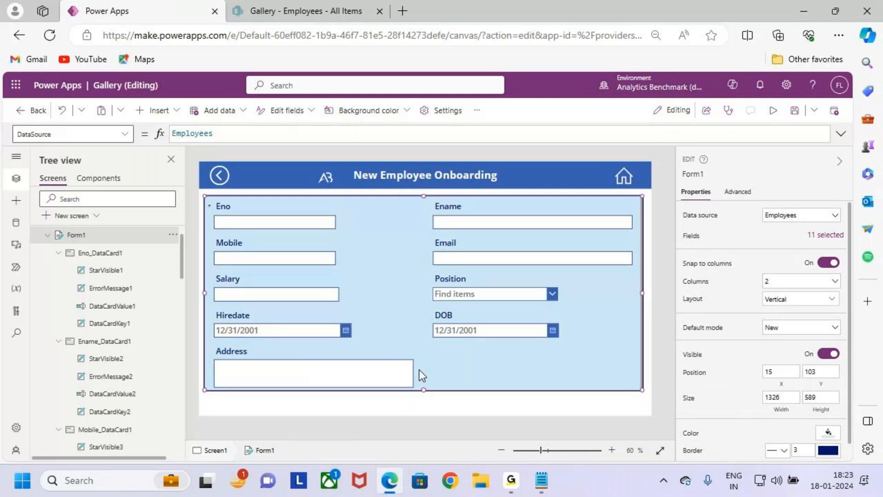
left_click(365, 374)
left_click(317, 376)
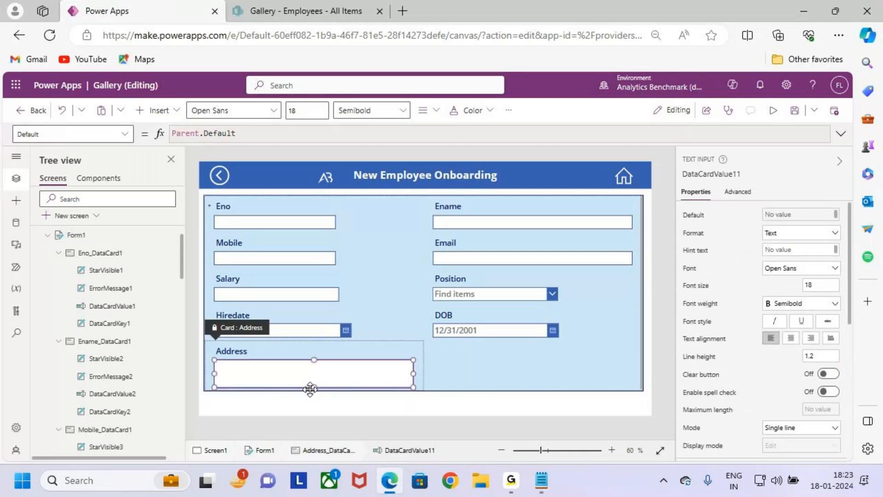
key("ctrl+z")
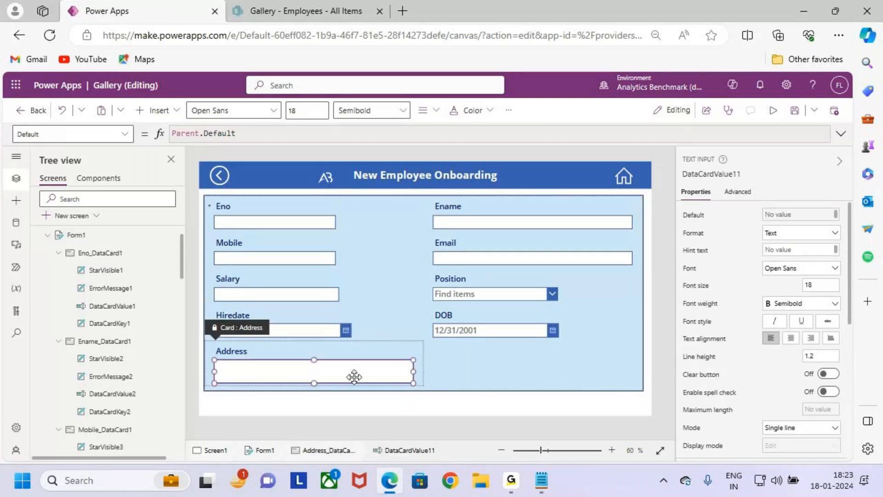
left_click(467, 376)
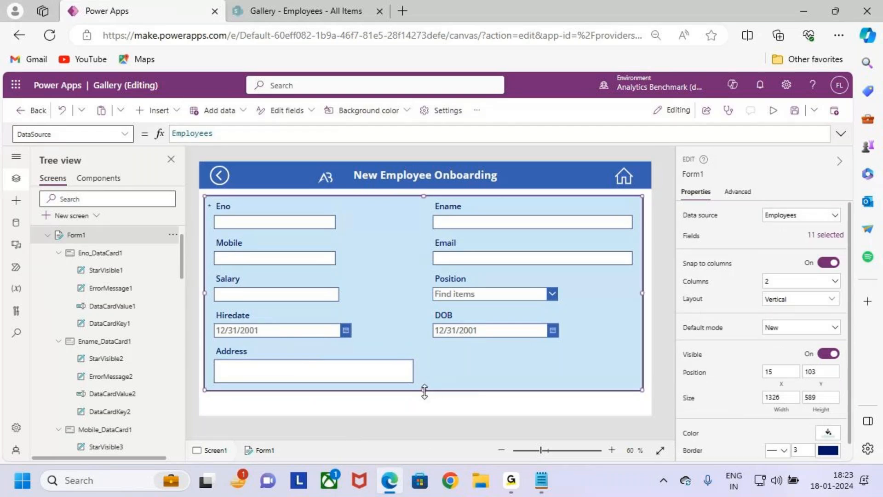
left_click_drag(424, 390, 423, 386)
left_click(445, 399)
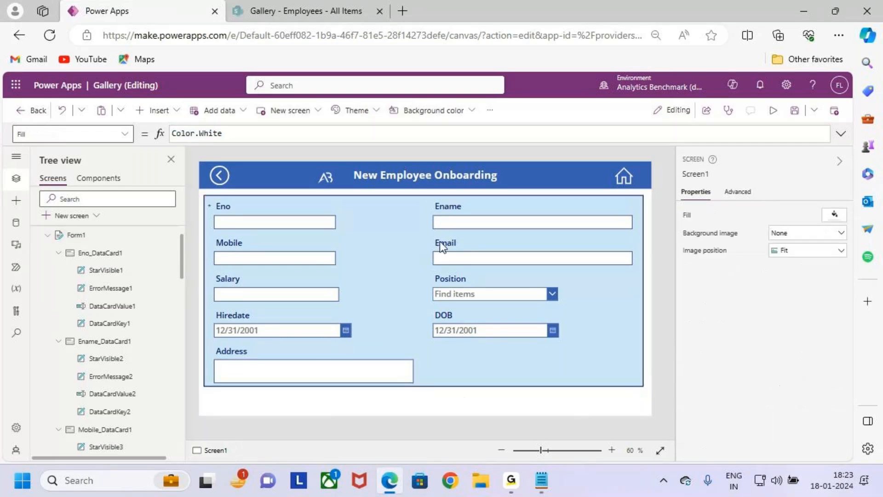
Step: Move Form1 up closer to the header, to X 16 and Y 93
left_click(421, 205)
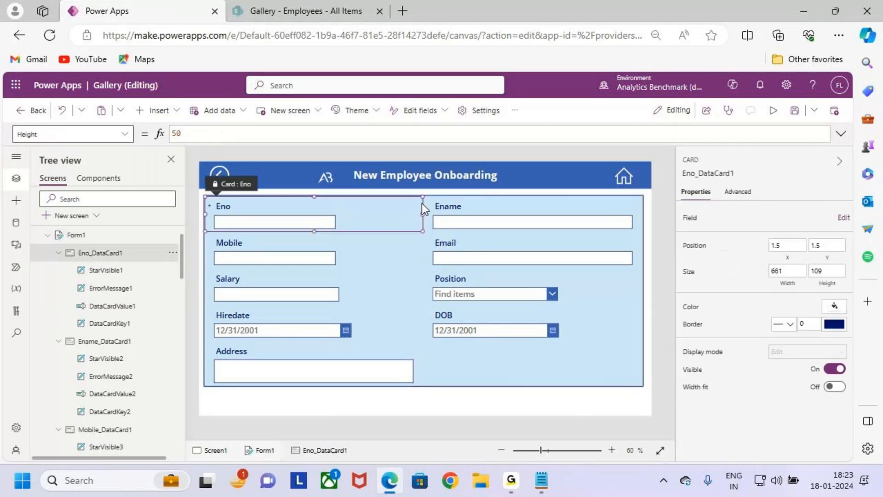
left_click(446, 201)
left_click(565, 376)
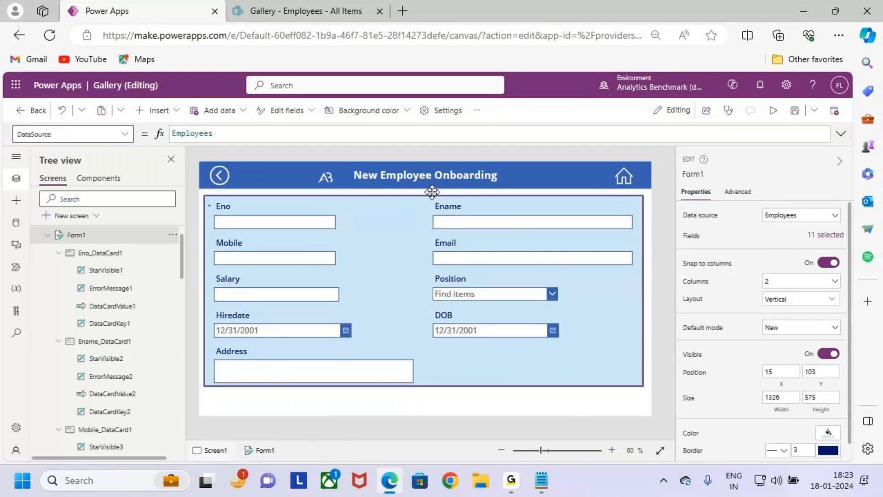
left_click_drag(432, 192, 435, 191)
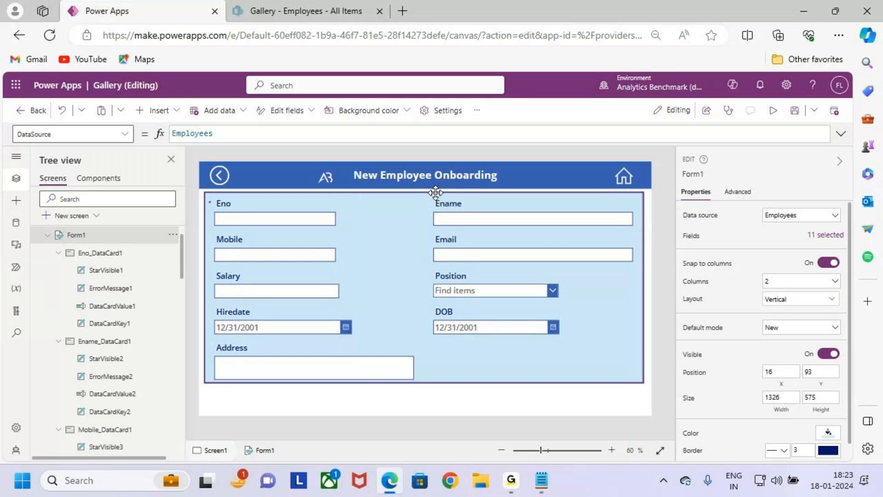
left_click(505, 401)
Step: Review the Case 1 requirement about hidden data cards in the Notepad notes and return to Power Apps
left_click(542, 481)
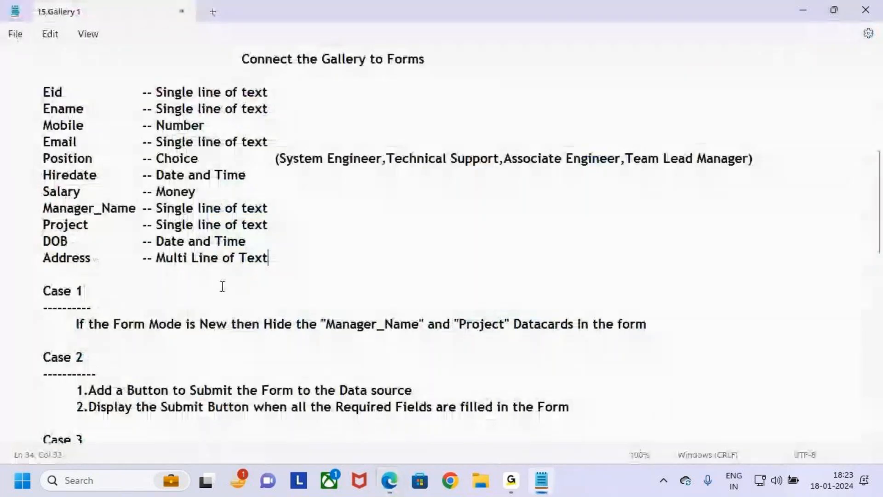
scroll(217, 327, "down", 2)
left_click_drag(240, 224, 198, 224)
left_click_drag(309, 225, 505, 225)
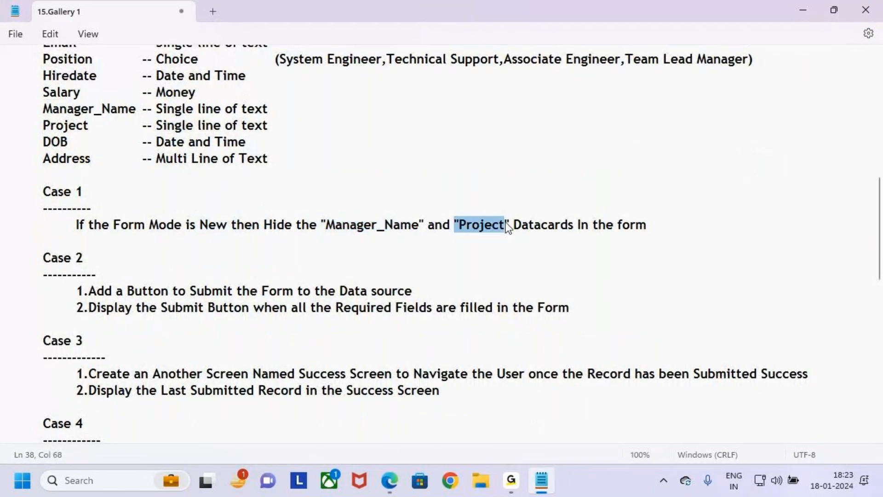
left_click_drag(597, 224, 671, 236)
left_click(676, 244)
key("alt+Tab")
key("ctrl+2")
mouse_move(206, 186)
left_mouse_down()
mouse_move(307, 271)
mouse_move(644, 387)
left_mouse_up()
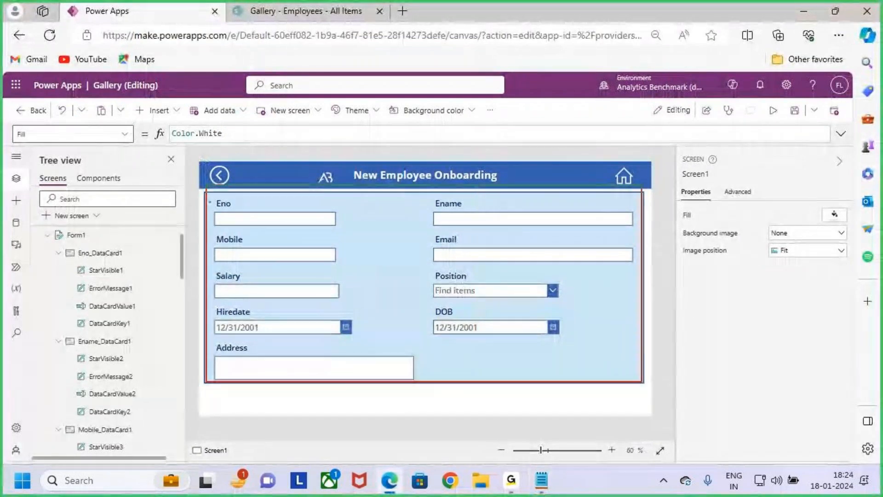
key("Escape")
left_click(588, 352)
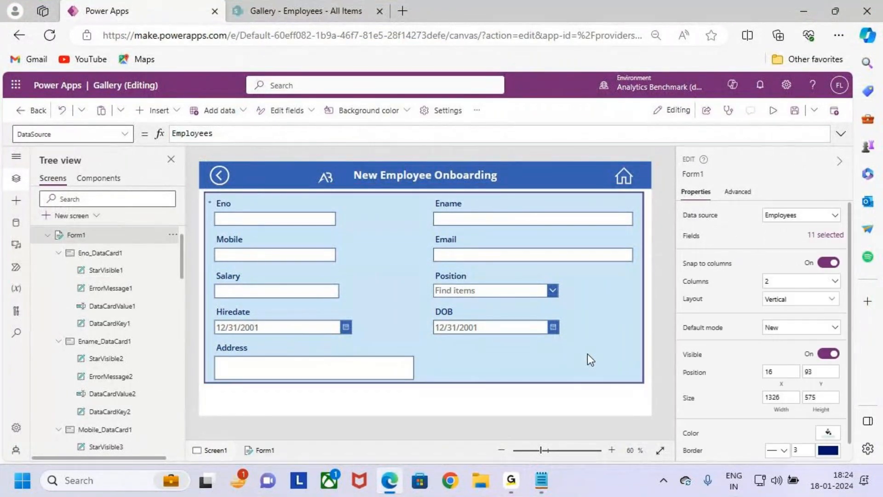
key("ctrl+2")
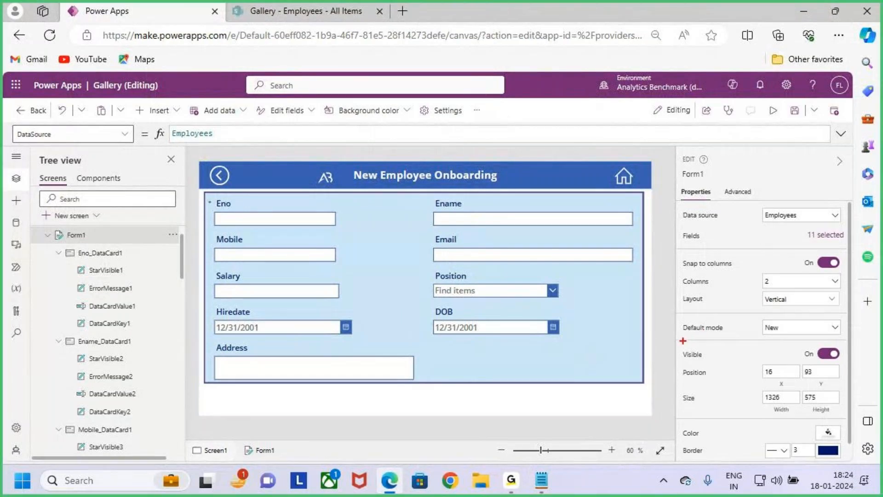
key("Escape")
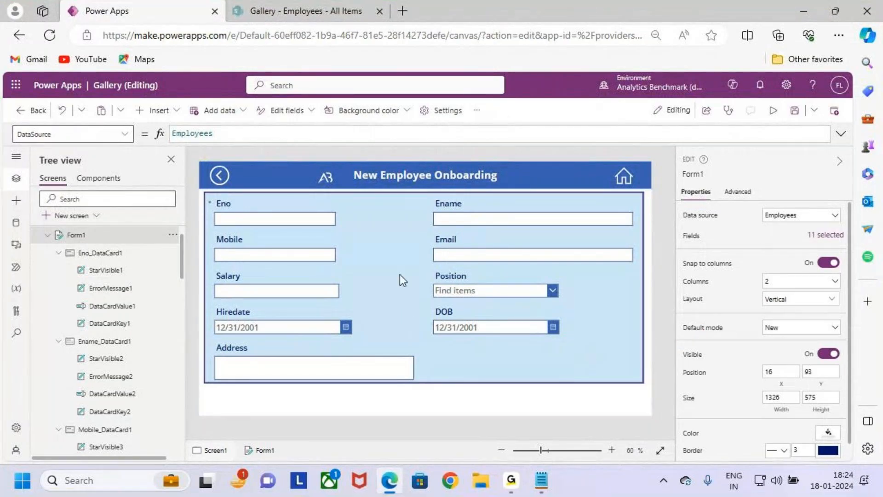
Step: Read the Case 2 requirement about submitting the form in the Notepad notes and return to Power Apps
key("alt+Tab")
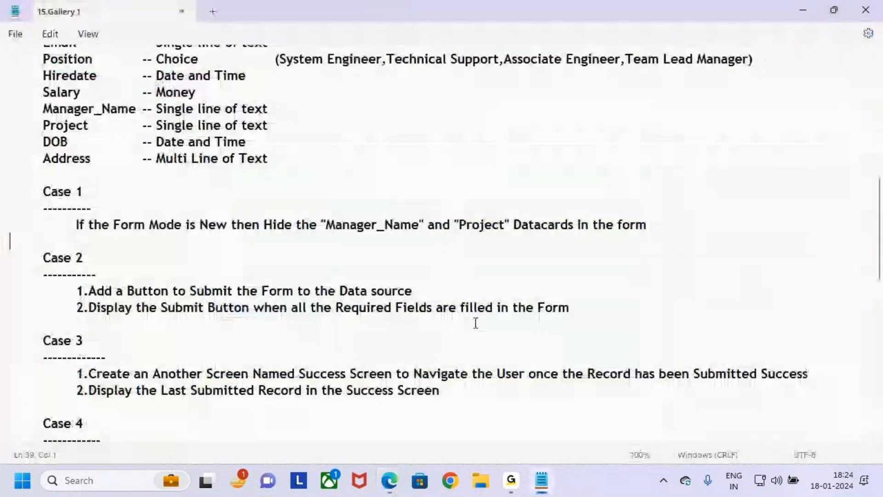
left_click_drag(41, 257, 95, 275)
left_click(159, 291)
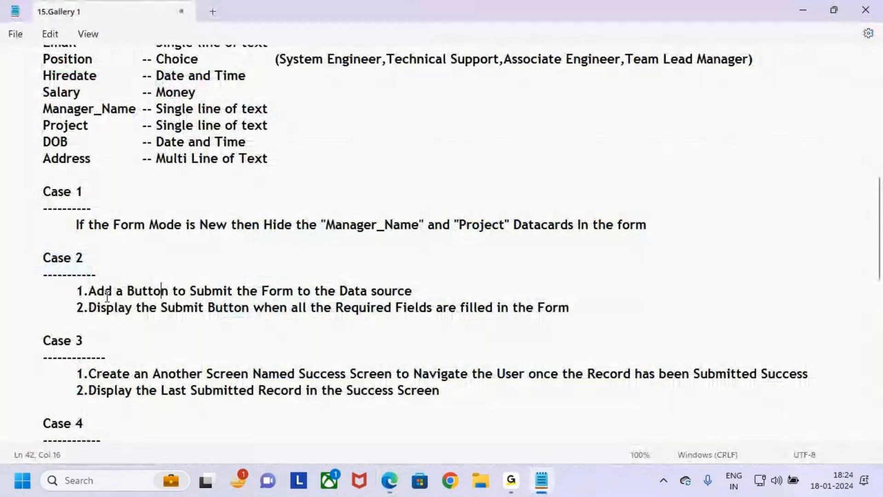
left_click_drag(43, 258, 107, 264)
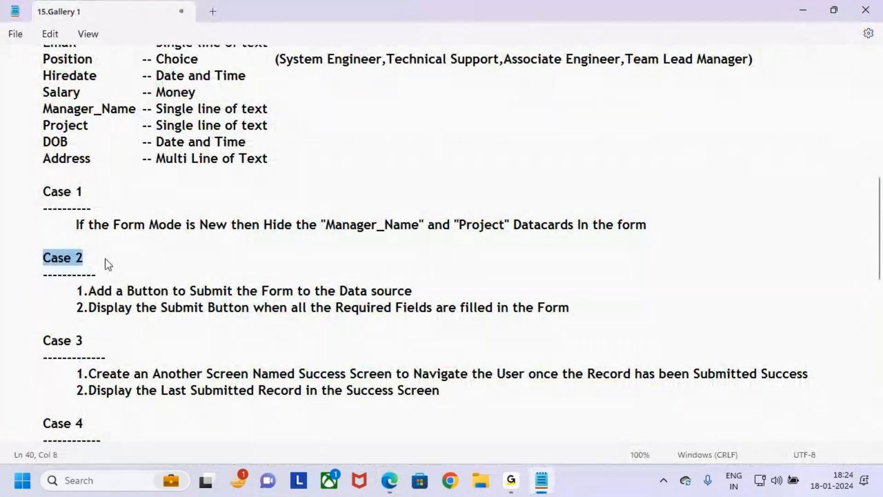
left_click(89, 291)
left_click_drag(89, 292, 139, 294)
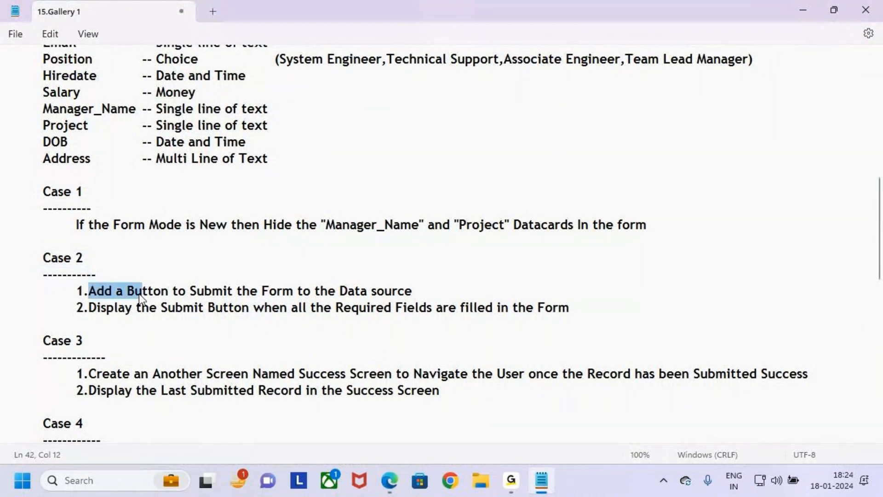
left_click_drag(251, 291, 393, 291)
key("ctrl+2")
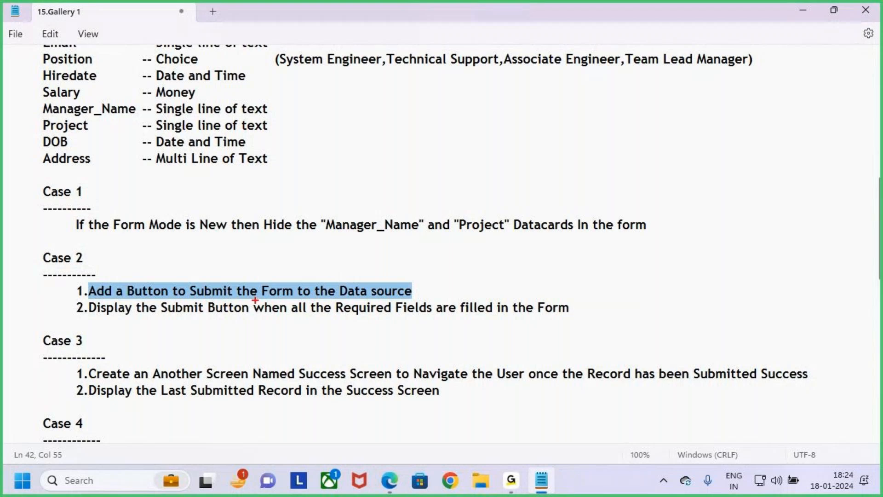
left_click_drag(194, 298, 225, 297)
left_click_drag(302, 299, 368, 299)
key("Escape")
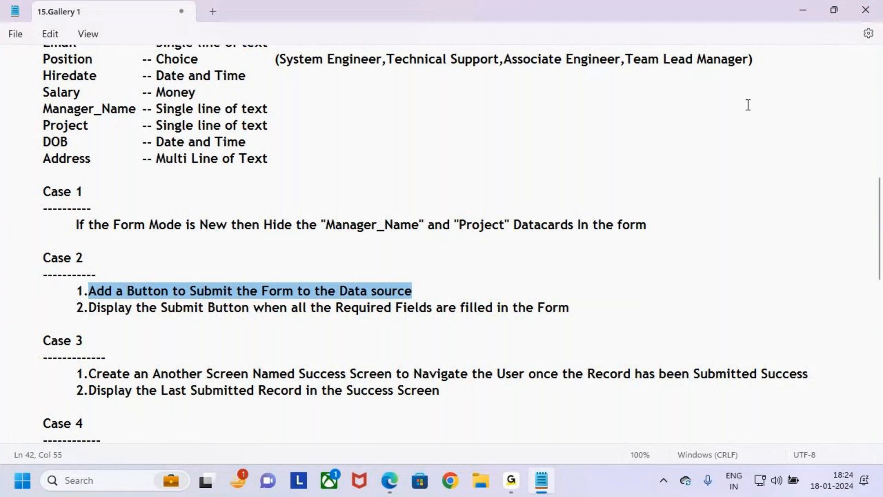
left_click(803, 9)
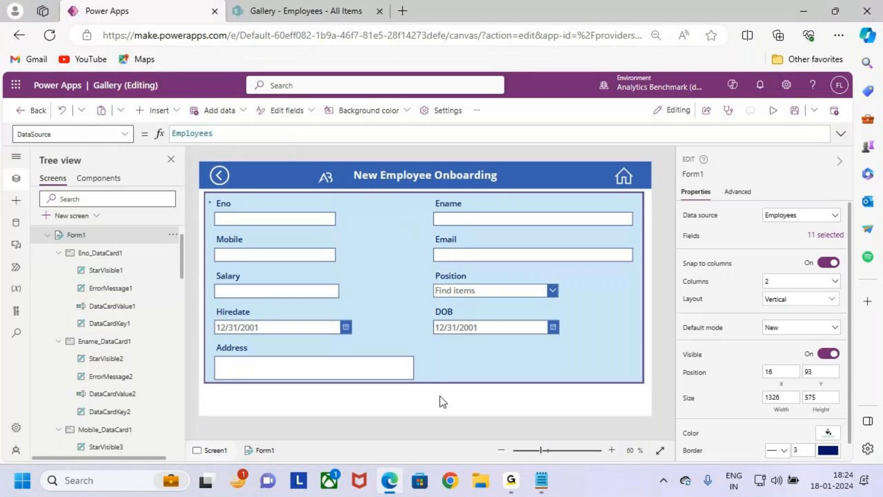
Step: Insert a button and place it below Form1 at X 1035 and Y 696
left_click(176, 112)
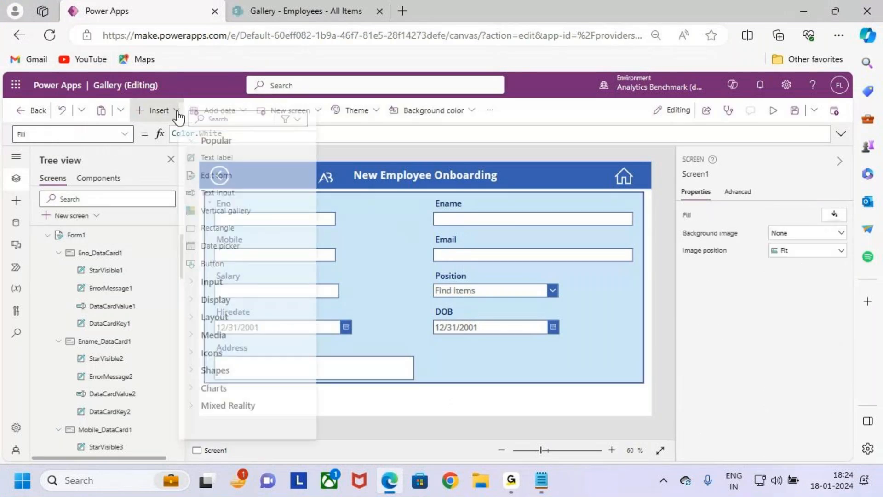
left_click(240, 269)
left_click_drag(306, 219, 592, 408)
scroll(577, 401, "up", 2)
scroll(579, 403, "up", 1)
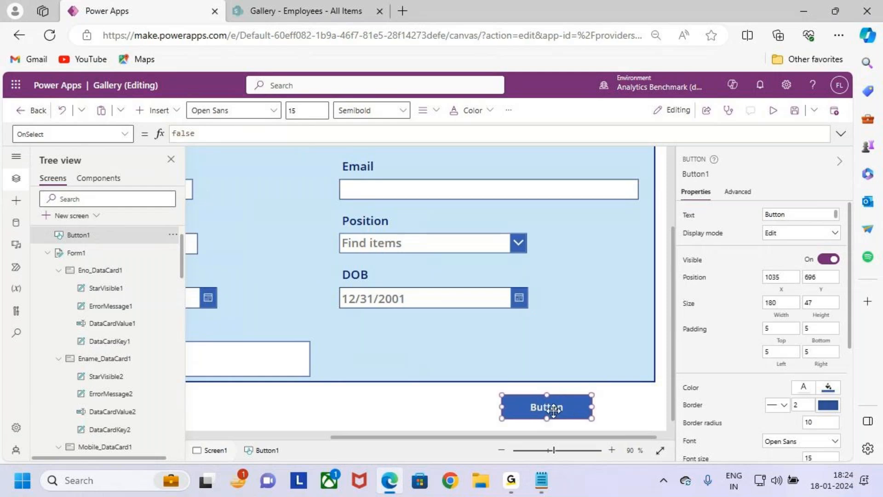
Step: Change the new button's text to "Submit"
left_click(653, 276)
left_click(566, 414)
left_click(211, 133)
double_click(199, 134)
type("Subm")
key("BackSpace")
key("BackSpace")
key("BackSpace")
key("BackSpace")
type("Sub")
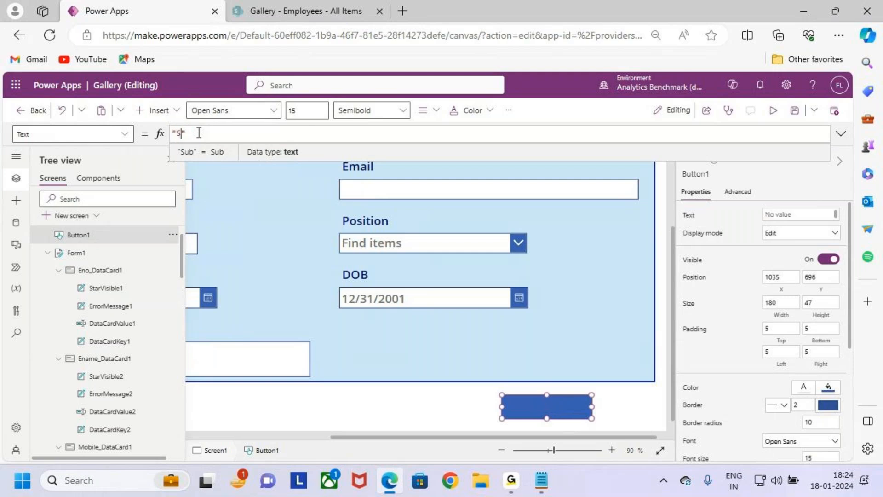
type("mit")
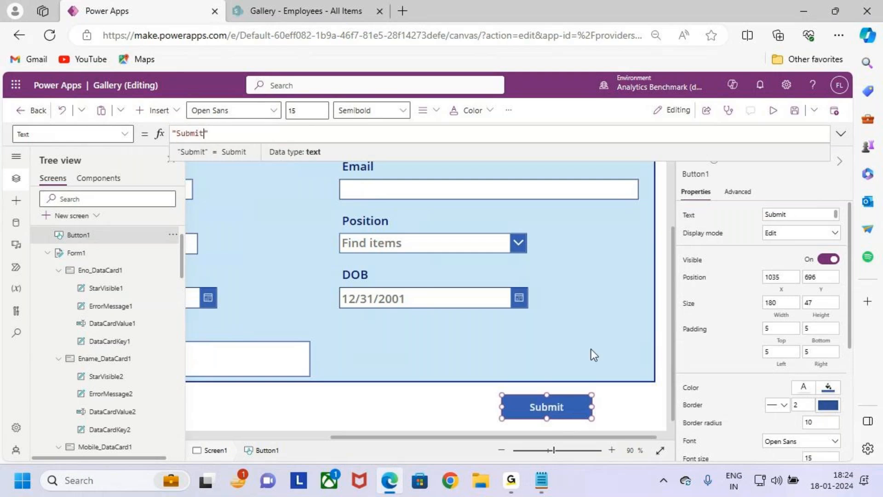
left_click(609, 417)
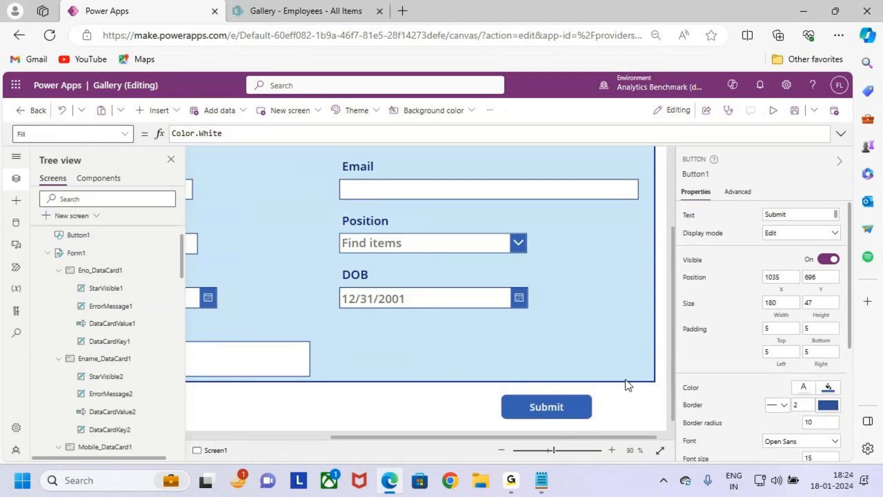
Step: Move the Submit button slightly up below the form, to X 1032 and Y 687
key("ctrl+minus")
key("ctrl+minus")
key("ctrl+minus")
key("ctrl+minus")
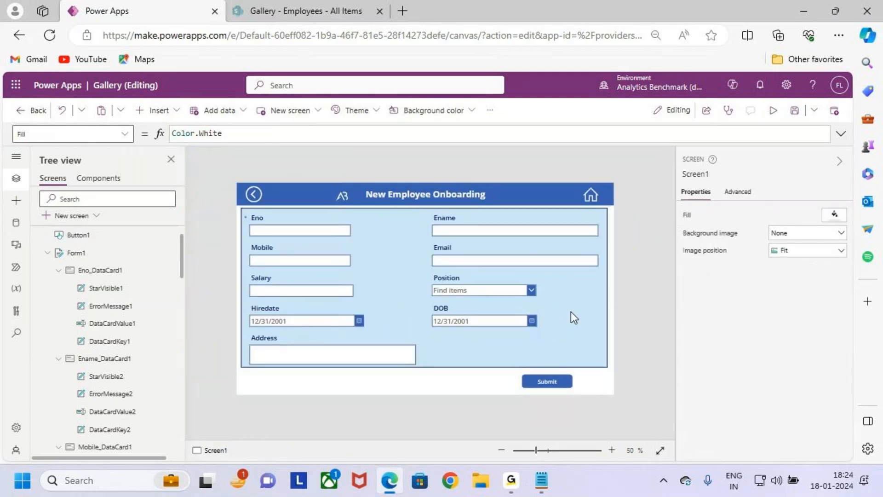
key("ctrl+plus")
left_click(581, 398)
left_click_drag(578, 396, 577, 393)
left_click_drag(206, 200, 639, 373)
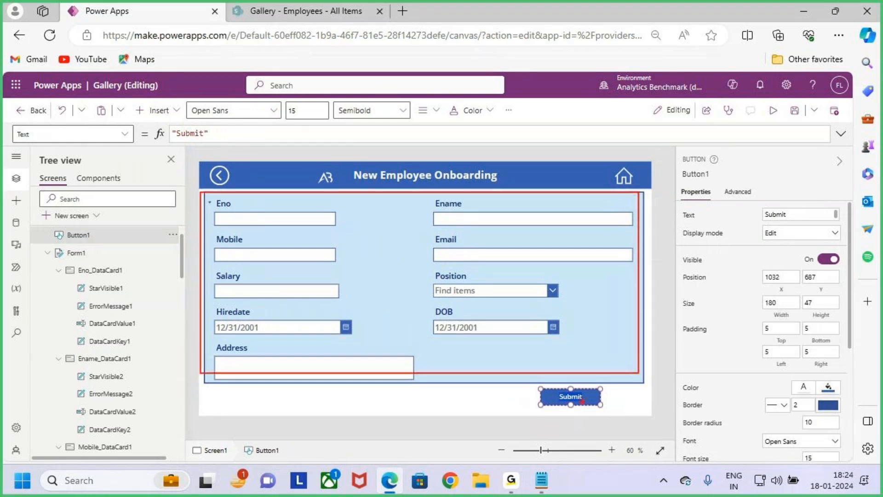
mouse_move(627, 284)
left_mouse_down()
mouse_move(682, 283)
mouse_move(683, 296)
mouse_move(708, 288)
left_mouse_up()
mouse_move(708, 271)
left_mouse_down()
mouse_move(717, 281)
mouse_move(711, 293)
mouse_move(735, 305)
left_mouse_up()
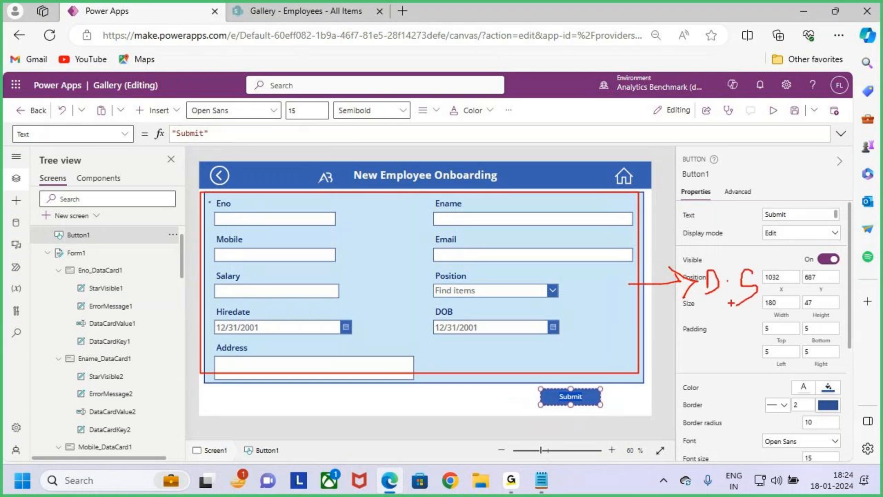
left_click_drag(598, 405, 627, 351)
key("Escape")
Step: Set the Submit button's font size to 18
left_click(613, 413)
left_click(570, 397)
left_click(303, 111)
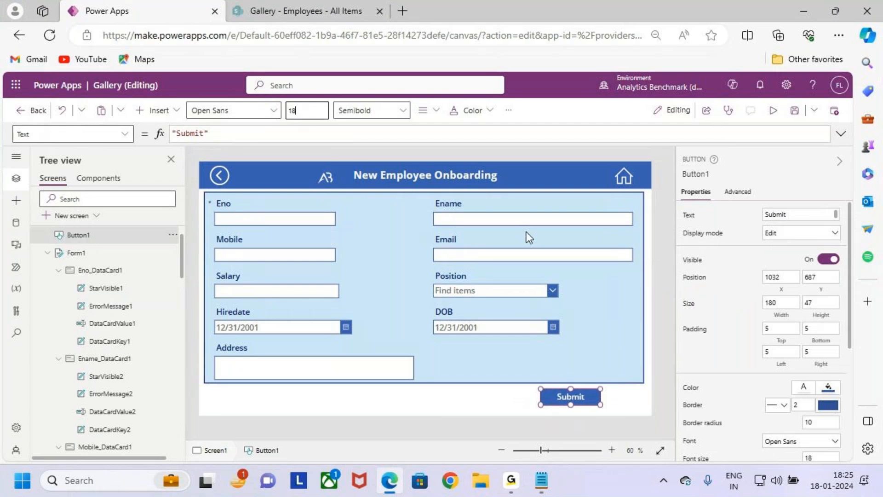
key("ctrl+2")
left_click_drag(596, 300, 640, 298)
left_click_drag(683, 292, 673, 313)
left_click_drag(710, 289, 710, 310)
mouse_move(705, 287)
left_mouse_down()
mouse_move(731, 295)
mouse_move(704, 316)
left_mouse_up()
left_click(750, 297)
mouse_move(763, 286)
left_mouse_down()
mouse_move(782, 290)
mouse_move(759, 315)
left_mouse_up()
key("Escape")
Step: Set the Submit button's OnSelect formula to SubmitForm(Form1)
left_click(124, 134)
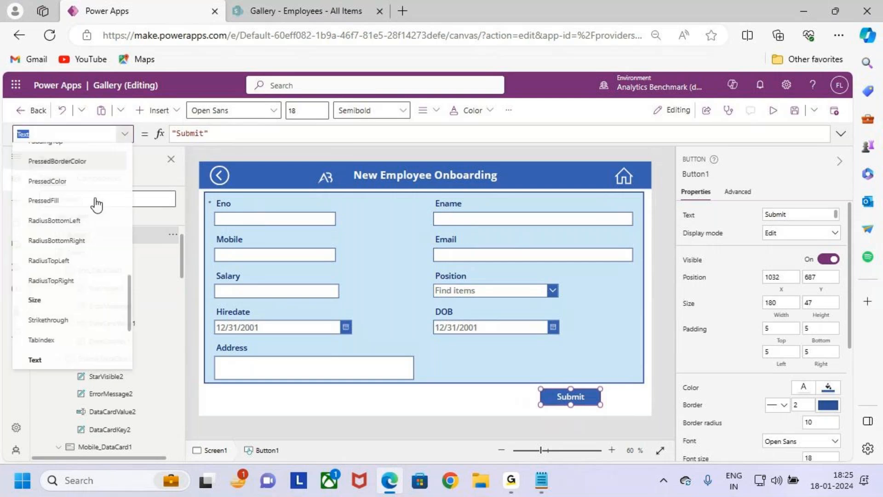
scroll(85, 230, "down", 3)
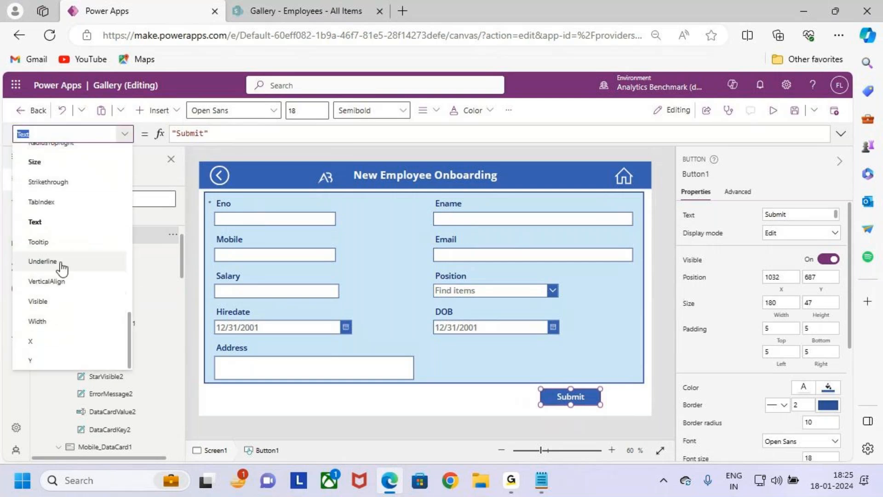
scroll(56, 253, "up", 1)
scroll(60, 247, "up", 6)
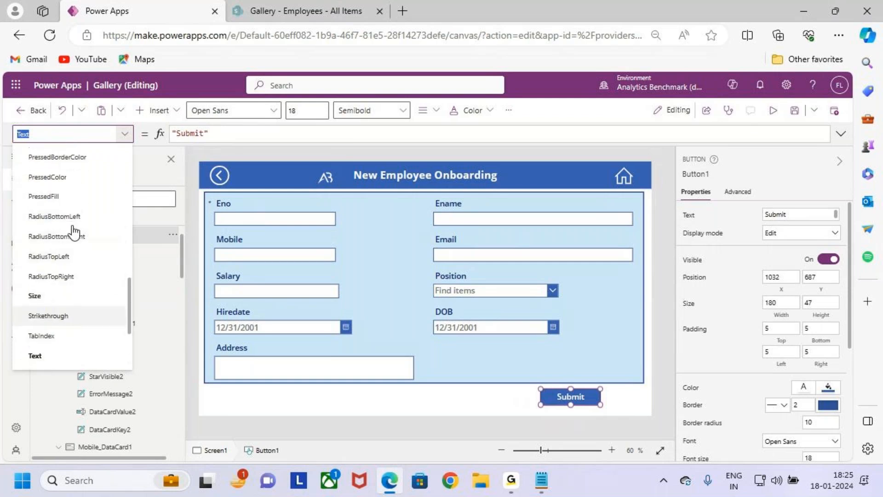
scroll(74, 232, "down", 2)
scroll(73, 229, "up", 4)
left_click(53, 196)
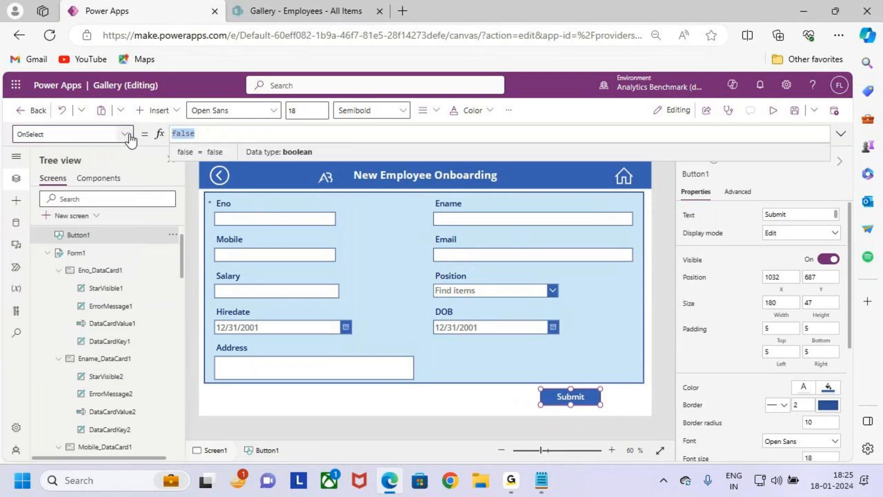
type("SubmitForm")
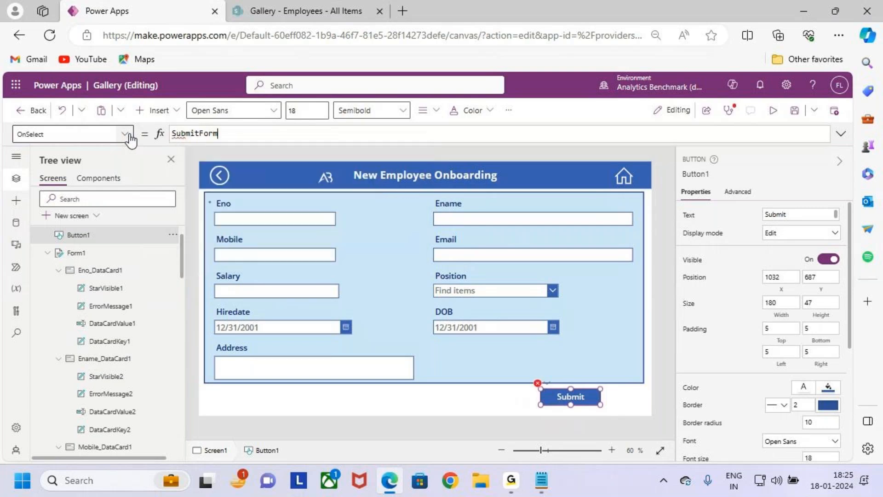
type("(Form1)")
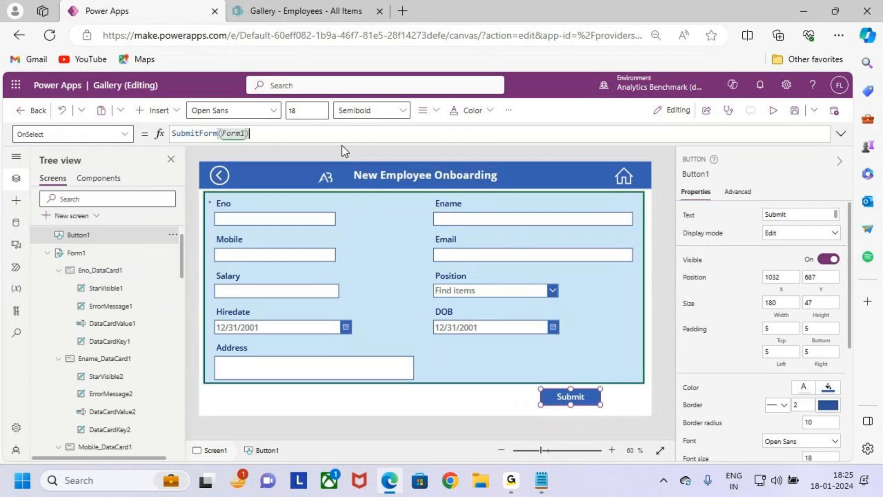
left_click(574, 399)
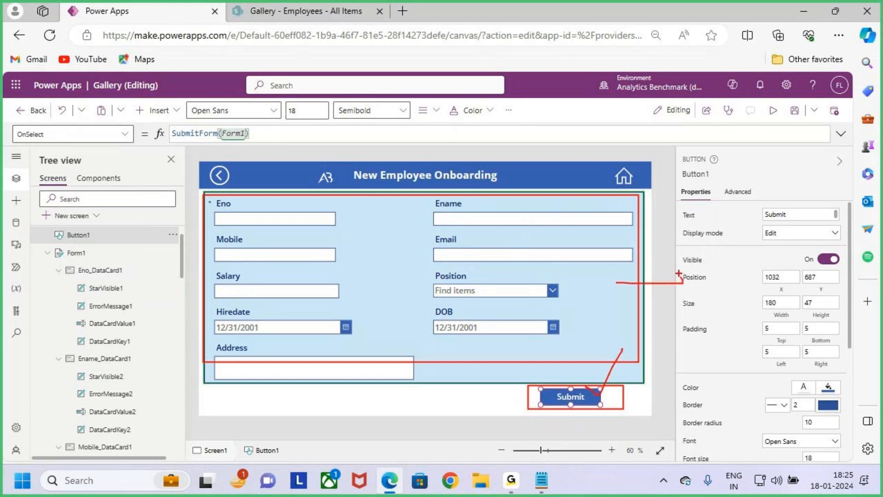
left_click_drag(791, 280, 771, 319)
key("Escape")
Step: Switch to the Notepad notes, read the second Case 2 requirement about displaying the Submit button, and return to Power Apps
left_click(804, 12)
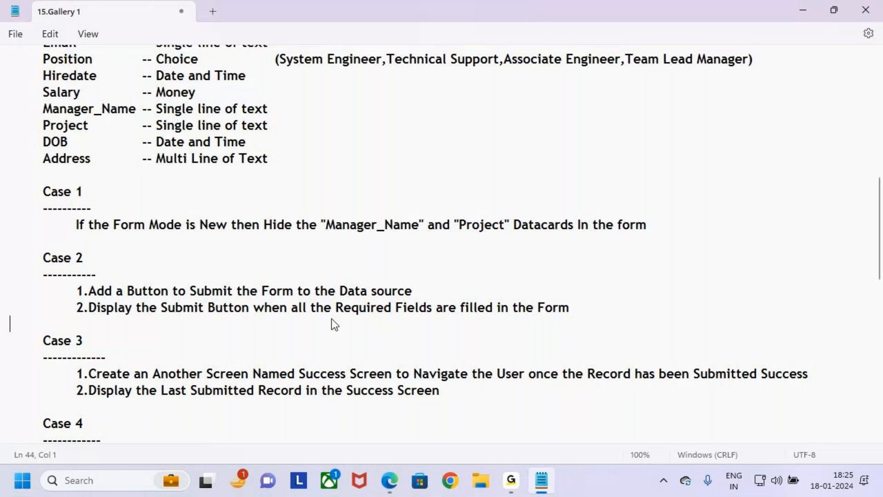
left_click_drag(88, 308, 236, 312)
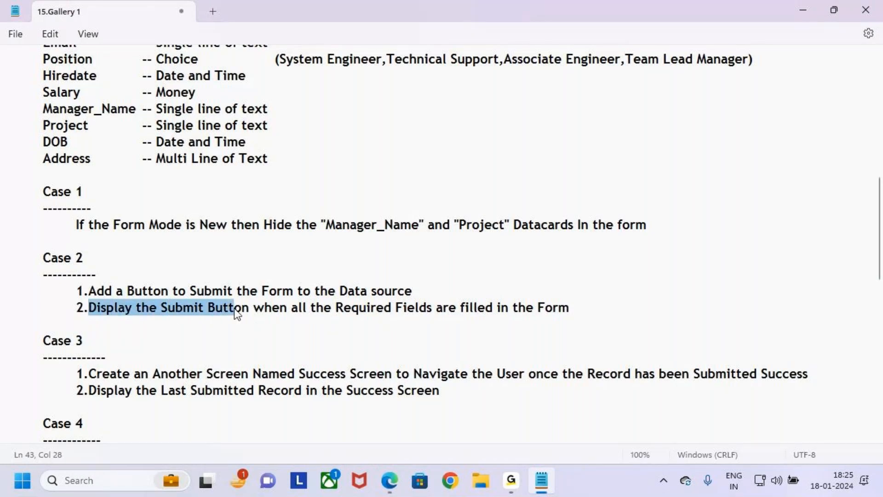
left_click_drag(293, 308, 544, 312)
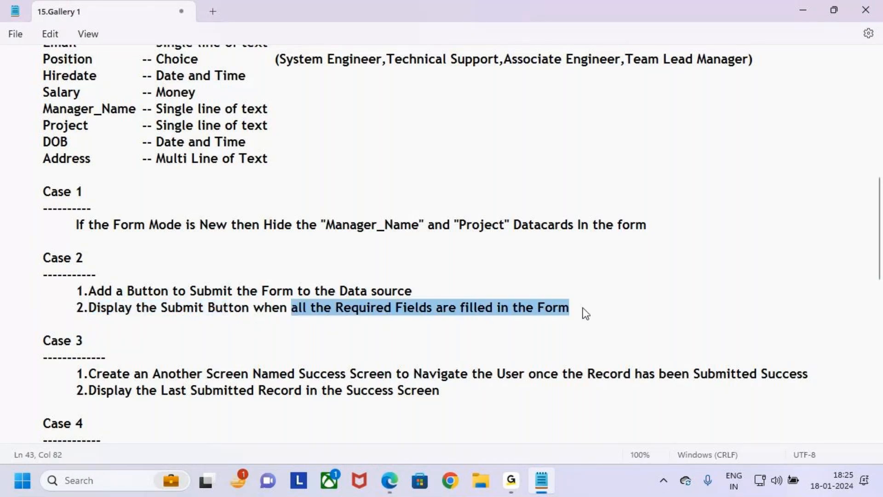
left_click(593, 309)
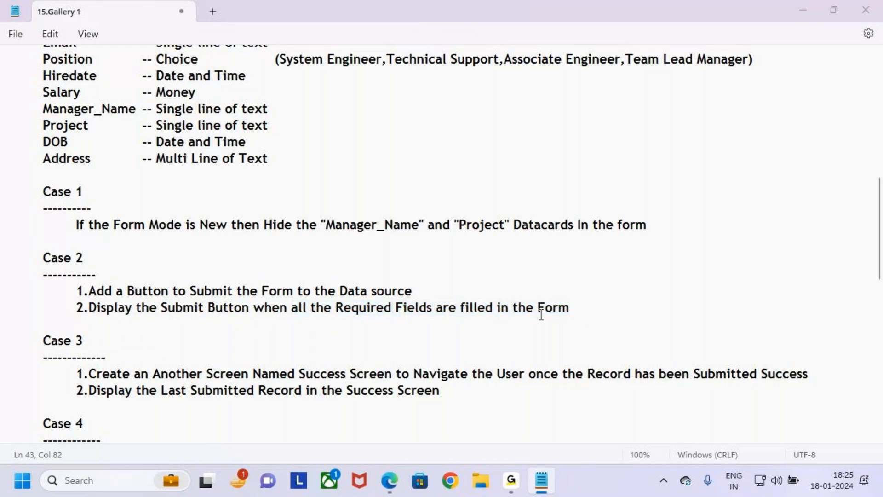
key("alt+Tab")
Step: Preview the app and examine the New Employee Onboarding form and its Submit button
left_click(773, 109)
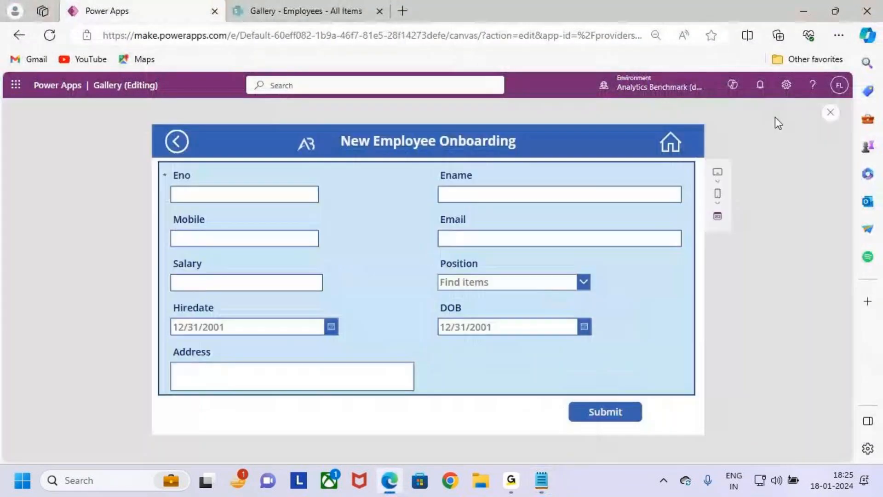
mouse_move(173, 173)
left_mouse_down()
mouse_move(607, 359)
mouse_move(685, 377)
left_mouse_up()
key("Escape")
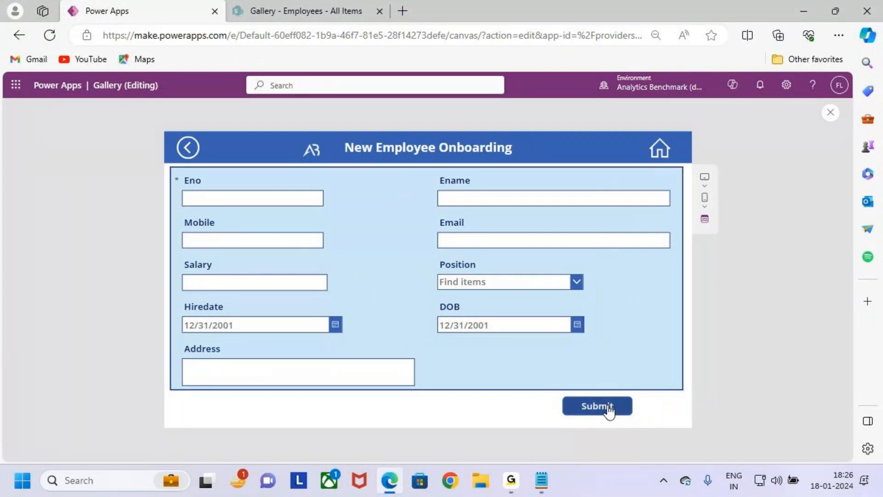
key("ctrl+2")
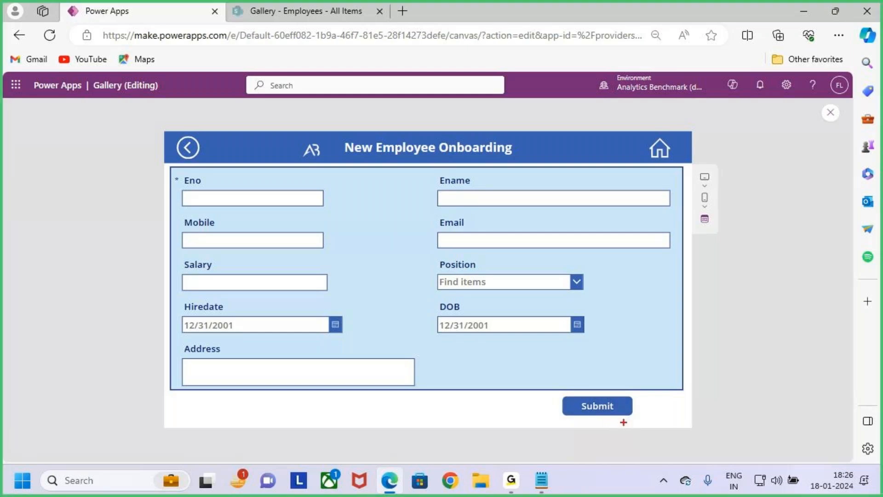
mouse_move(555, 393)
left_mouse_down()
mouse_move(656, 422)
mouse_move(667, 363)
left_mouse_up()
key("Escape")
Step: Reread in Notepad the condition that all required fields must be filled, and go back to the app preview
key("alt+Tab")
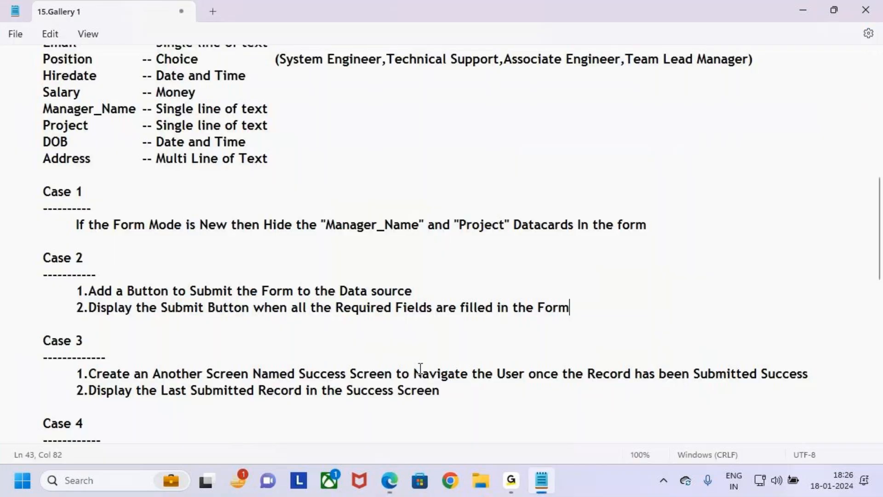
left_click_drag(89, 307, 570, 309)
left_click(630, 309)
key("alt+Tab")
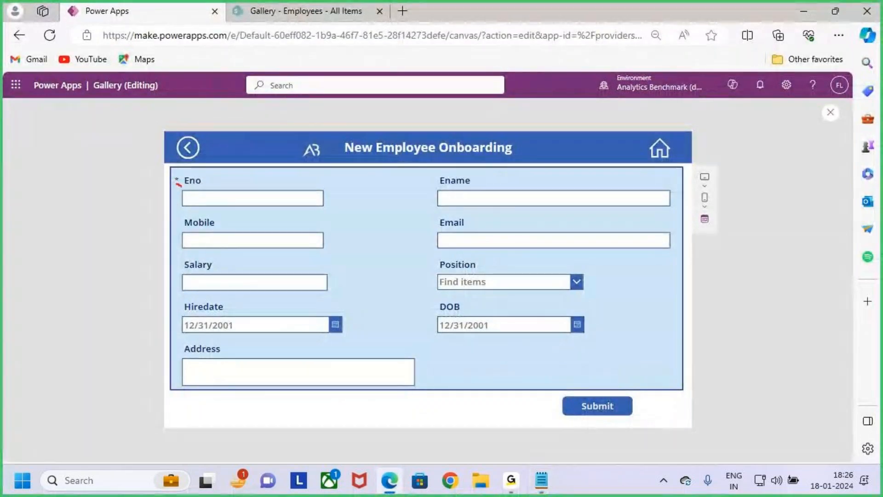
left_click_drag(176, 180, 193, 168)
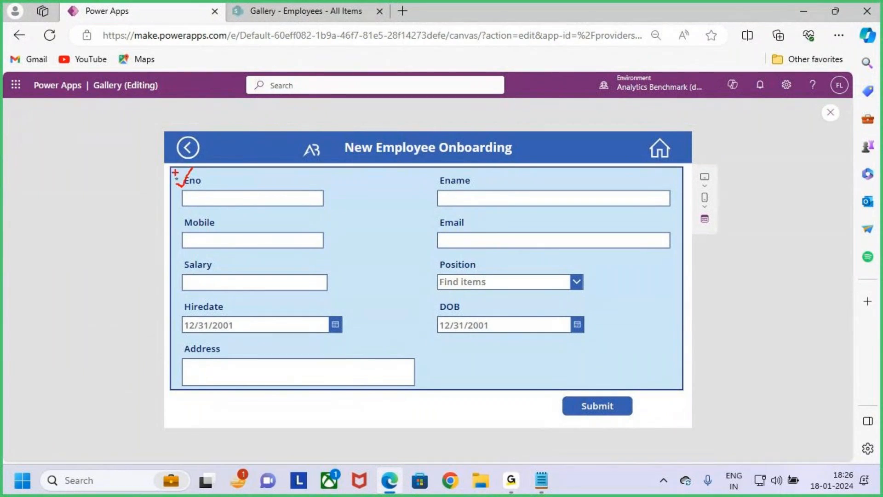
left_click_drag(167, 173, 356, 214)
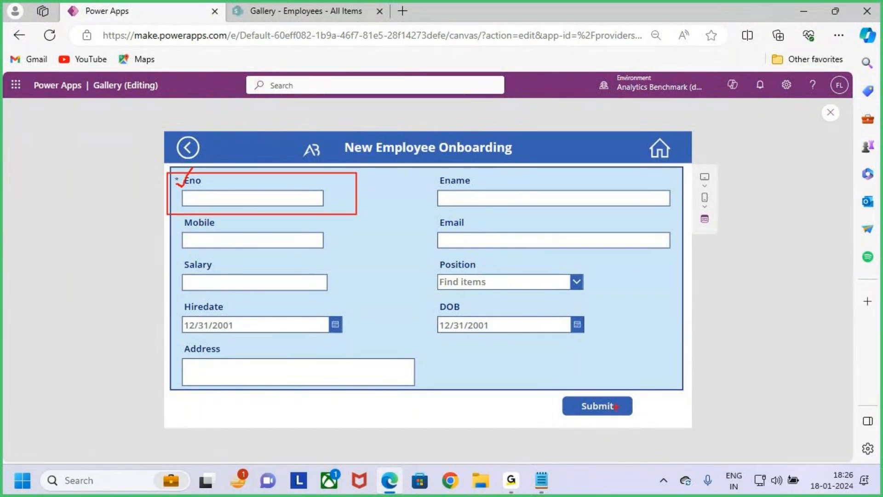
left_click_drag(623, 410, 656, 370)
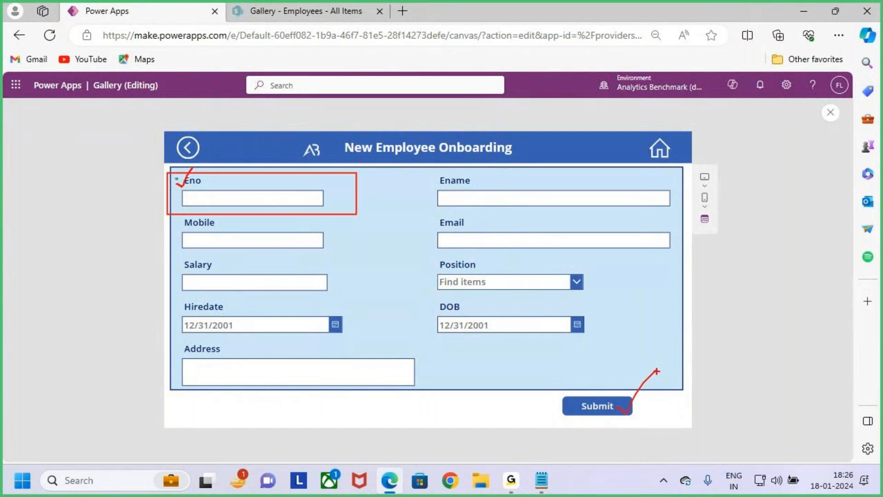
key("Escape")
key("ctrl+2")
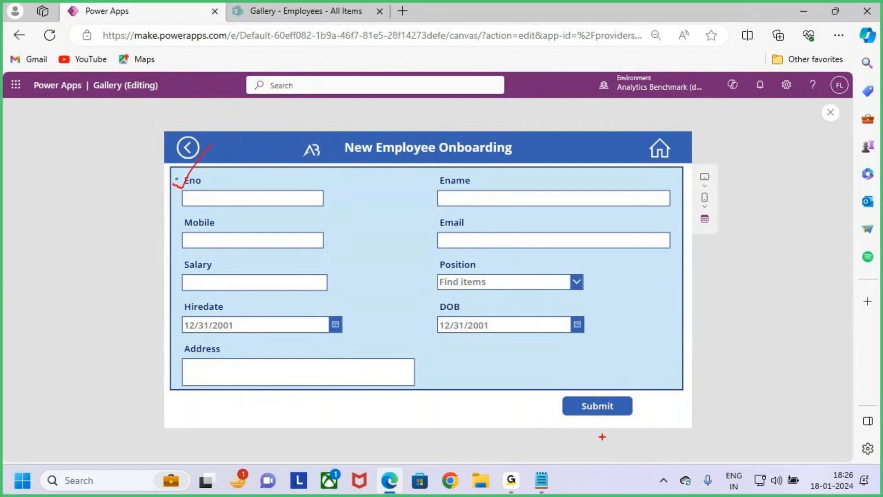
key("Escape")
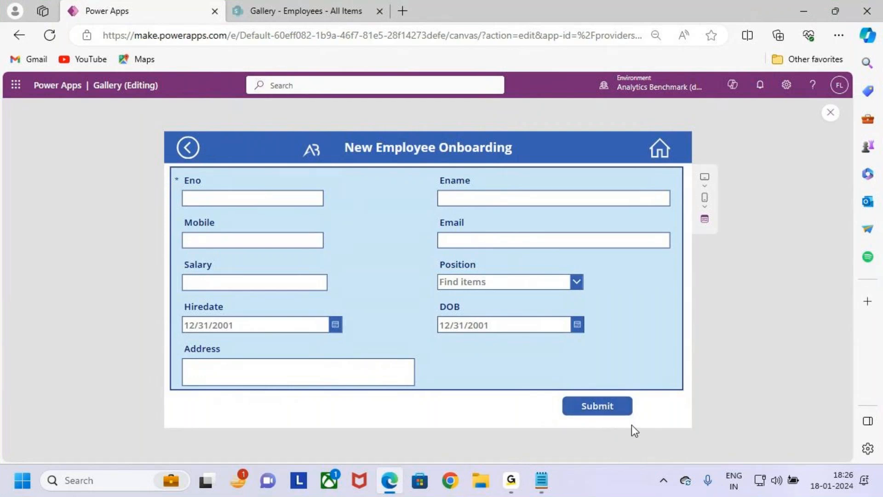
key("ctrl+2")
mouse_move(558, 394)
left_mouse_down()
mouse_move(648, 417)
mouse_move(661, 358)
mouse_move(706, 332)
mouse_move(695, 366)
left_mouse_up()
mouse_move(728, 327)
left_mouse_down()
mouse_move(726, 360)
mouse_move(770, 372)
left_mouse_up()
left_click_drag(168, 172, 350, 219)
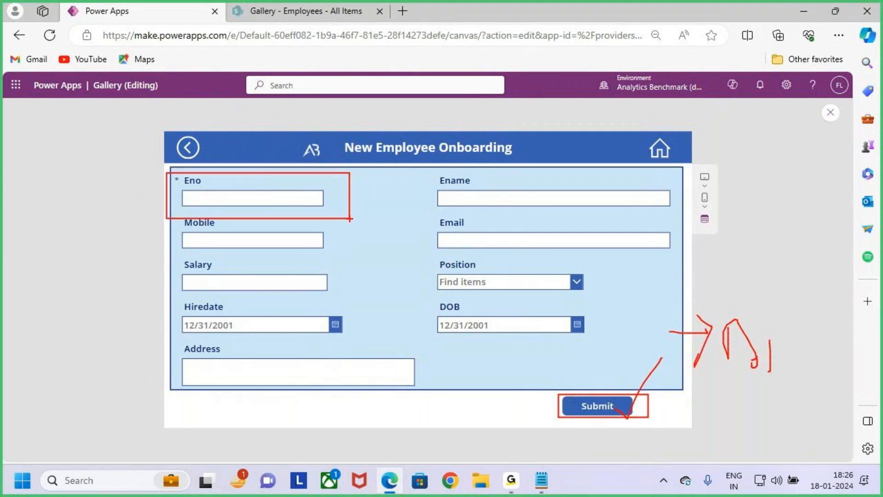
key("Escape")
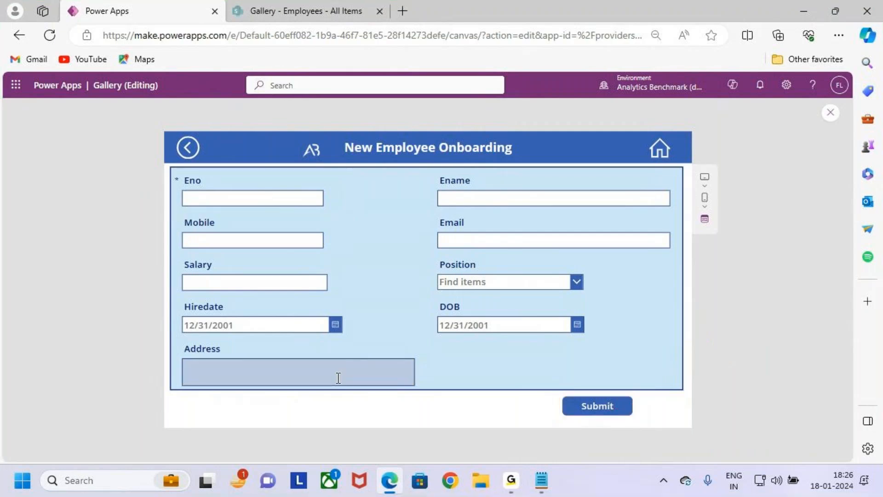
key("ctrl+2")
left_click_drag(553, 388, 646, 425)
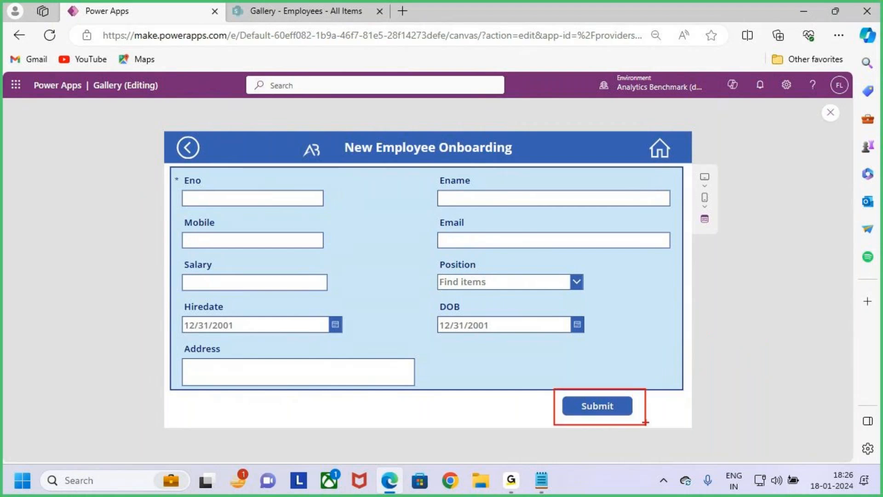
key("Escape")
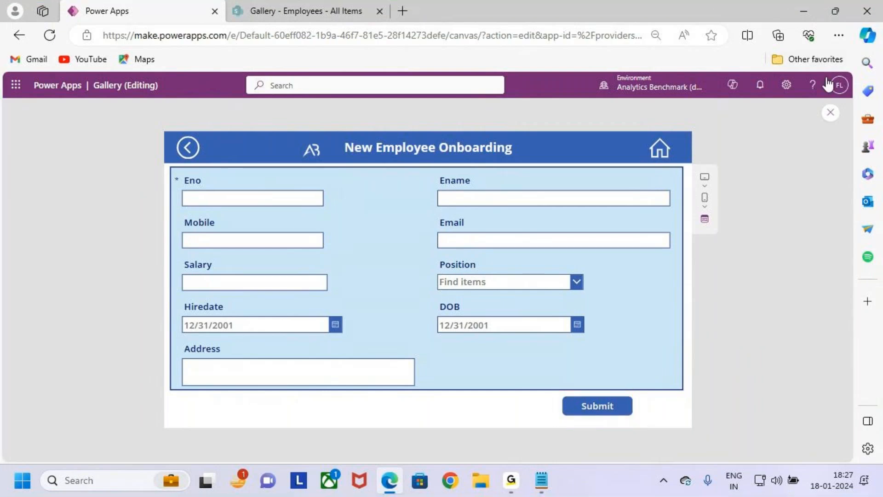
Step: Close the app preview and select the Submit button on the onboarding screen
left_click(830, 112)
left_click(531, 319)
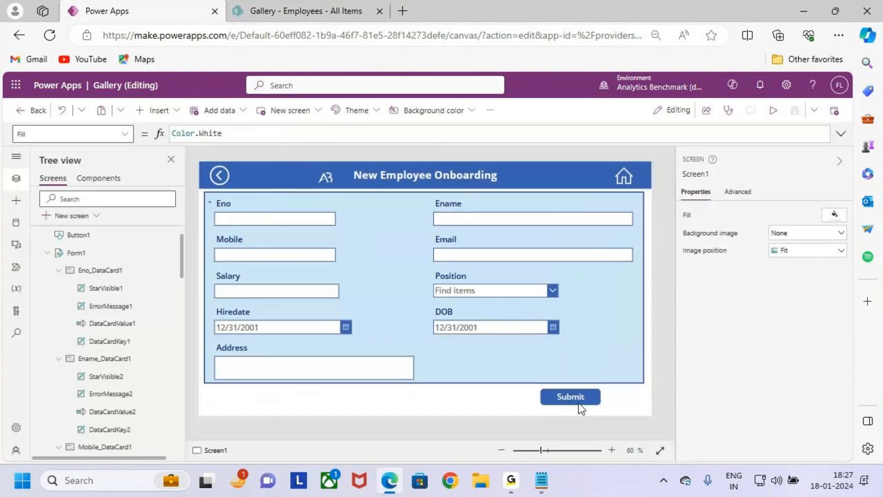
left_click(581, 398)
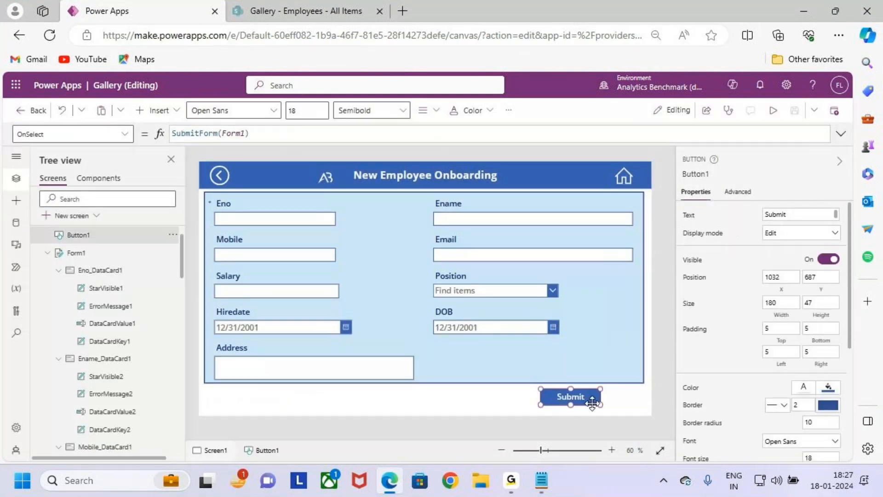
key("ctrl+2")
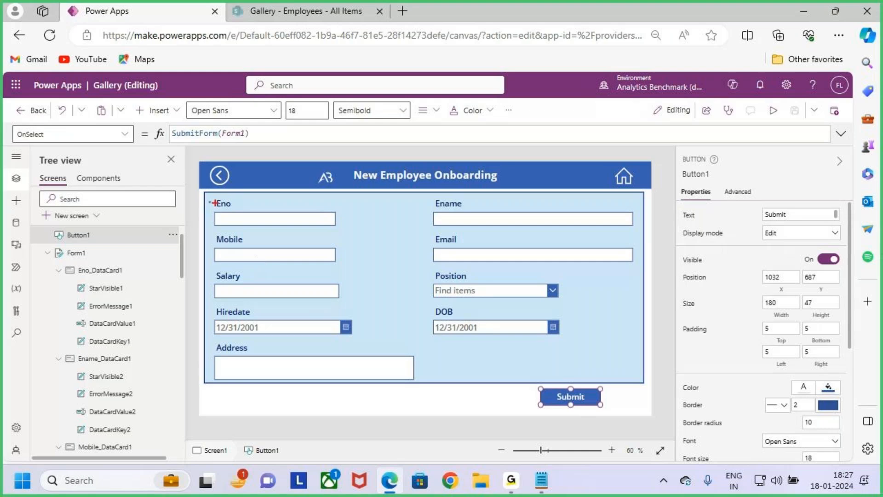
left_click_drag(203, 194, 351, 231)
left_click_drag(336, 202, 388, 153)
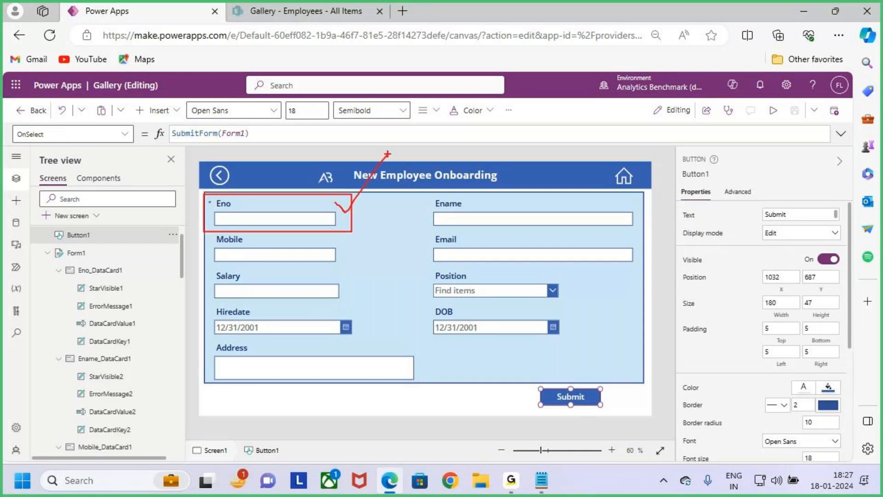
key("Escape")
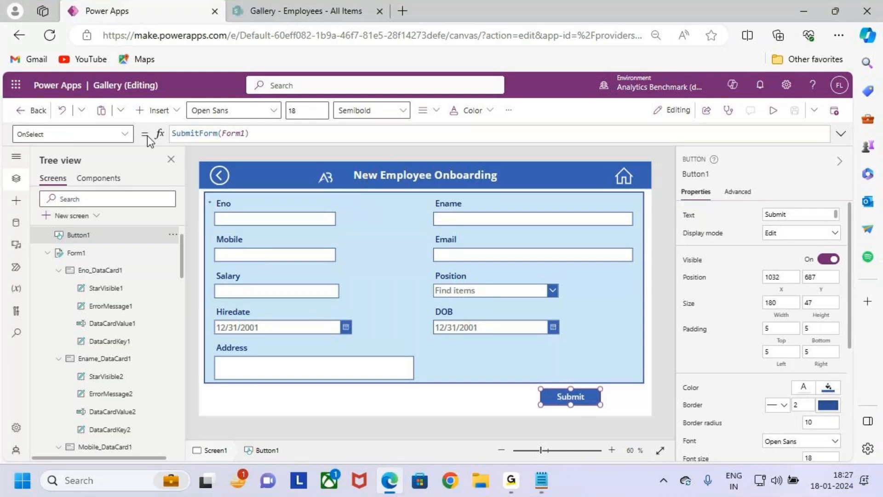
Step: Bring up the Submit button's DisplayMode property for editing
left_click(129, 134)
scroll(99, 236, "up", 5)
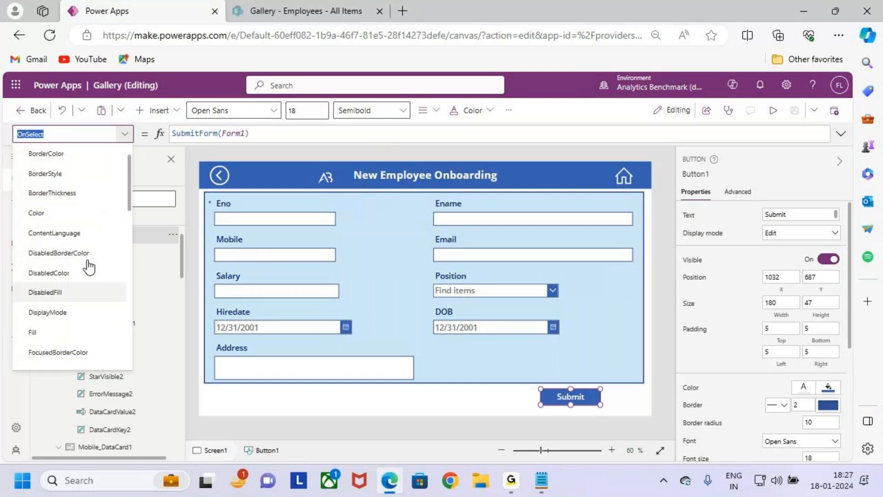
scroll(80, 282, "down", 1)
scroll(62, 298, "up", 1)
scroll(67, 316, "down", 2)
scroll(85, 271, "up", 2)
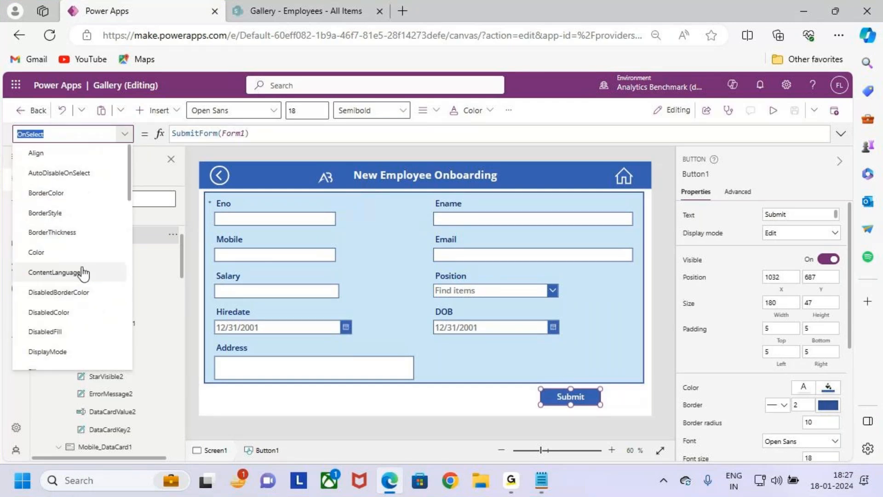
left_click(83, 353)
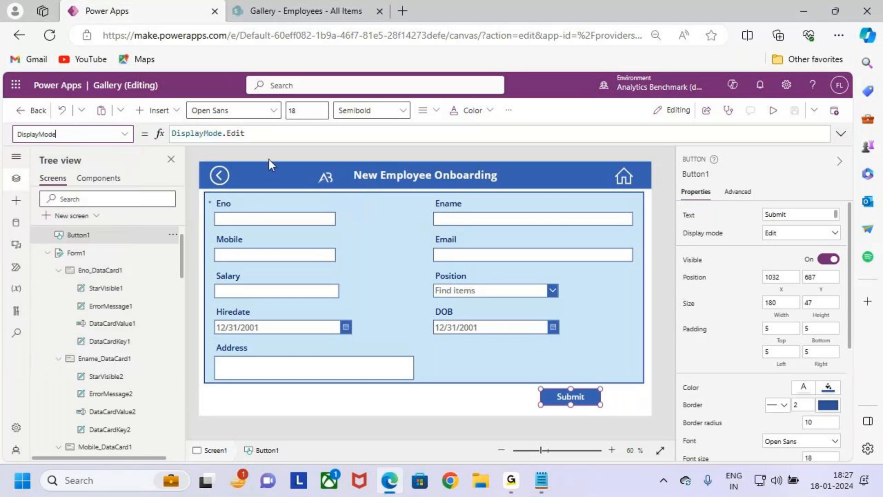
left_click(258, 133)
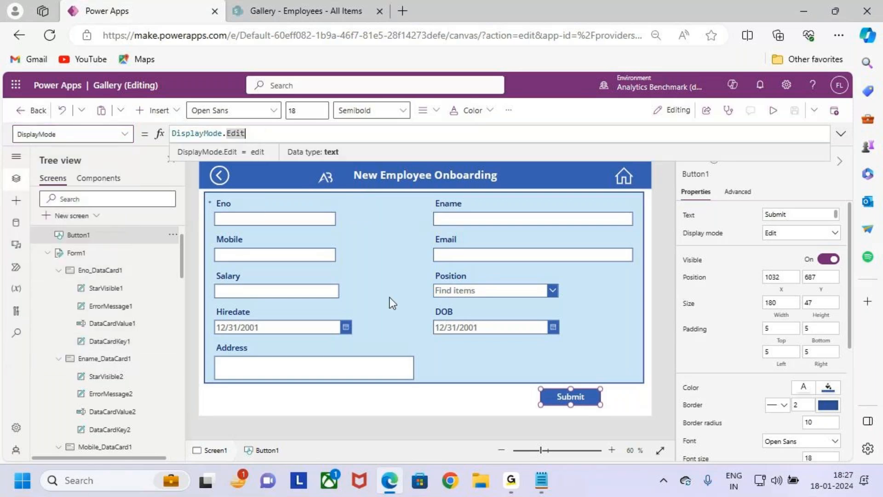
left_click_drag(568, 365, 568, 376)
left_click_drag(562, 376, 570, 383)
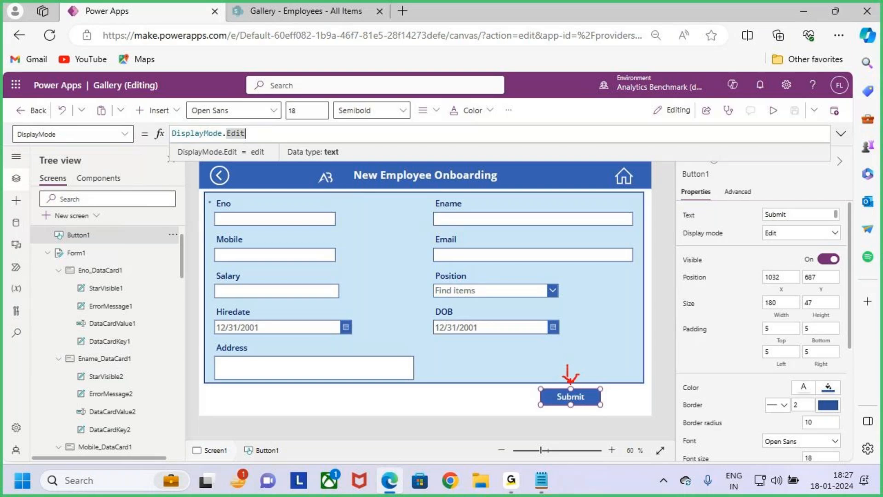
key("Escape")
Step: Replace the DisplayMode formula with the start of an If function whose condition is Form1.Valid
left_click_drag(250, 133, 141, 133)
key("BackSpace")
type("if")
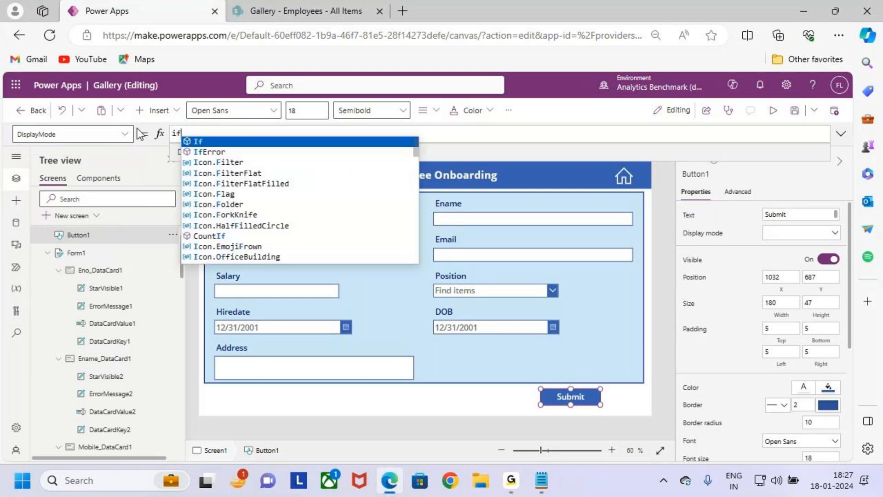
key("Tab")
type("(")
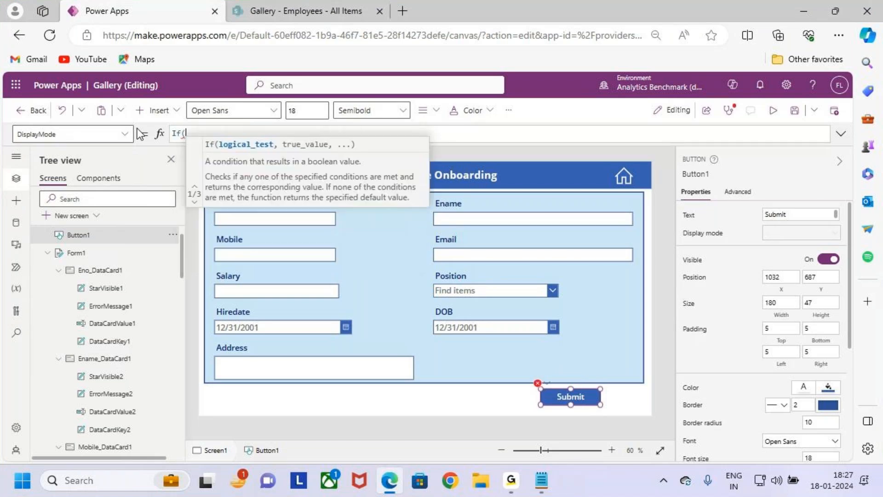
type("fo")
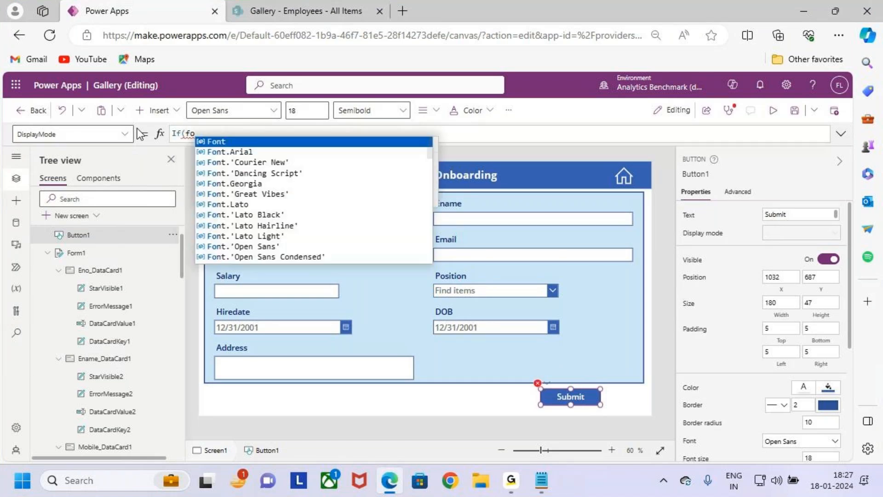
type("rm")
key("Tab")
type(".valid")
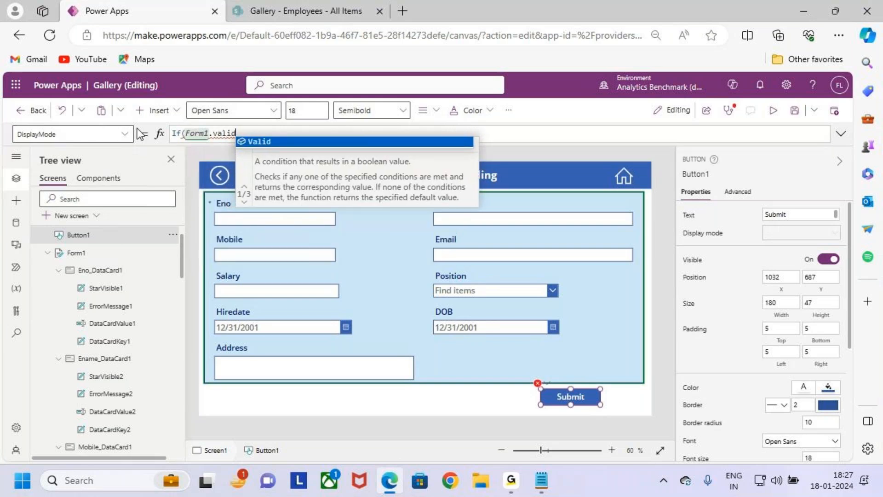
key("Tab")
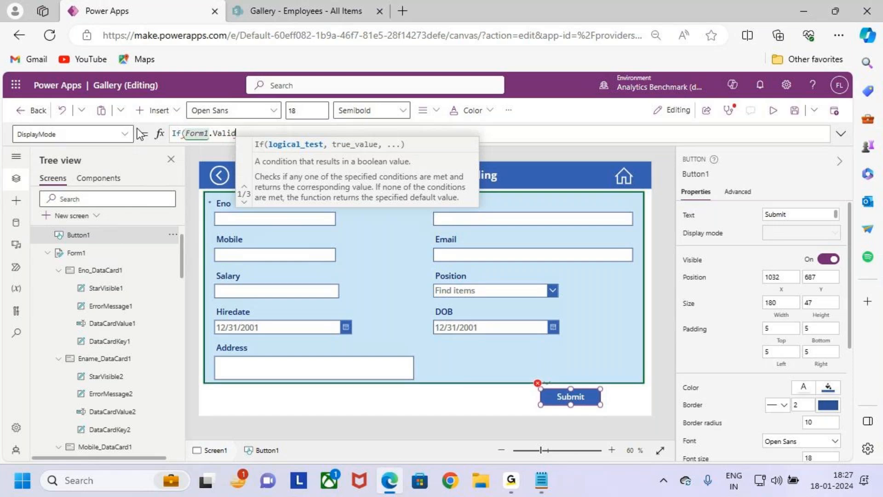
Step: Complete the If formula so it returns DisplayMode.Edit when the form is valid and DisplayMode.Disabled otherwise
type(",")
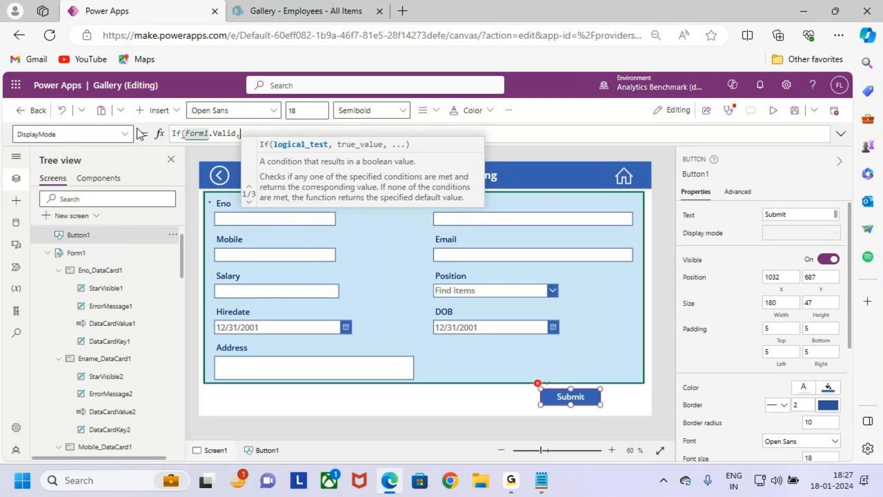
key("BackSpace")
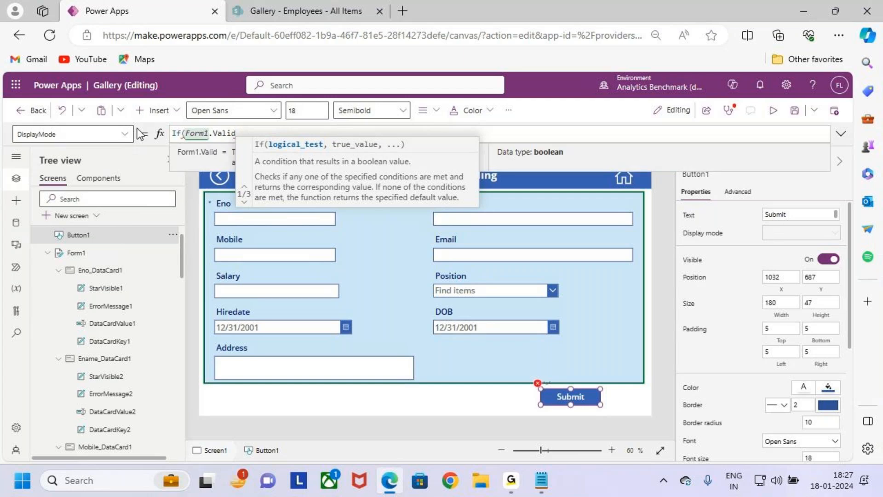
type(",dis")
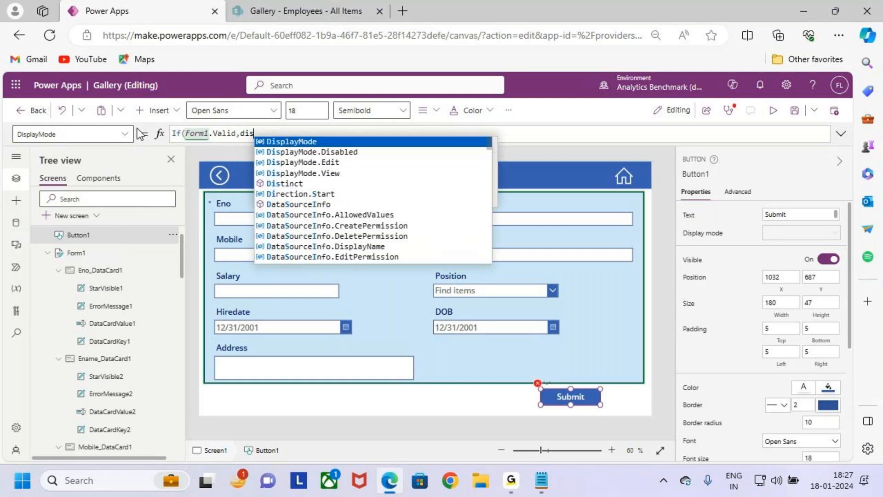
left_click(349, 163)
type(",d")
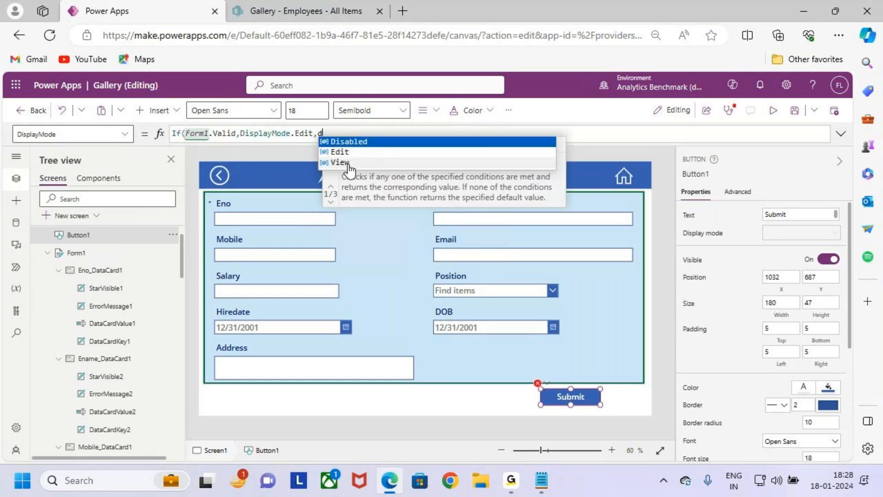
type("ispl")
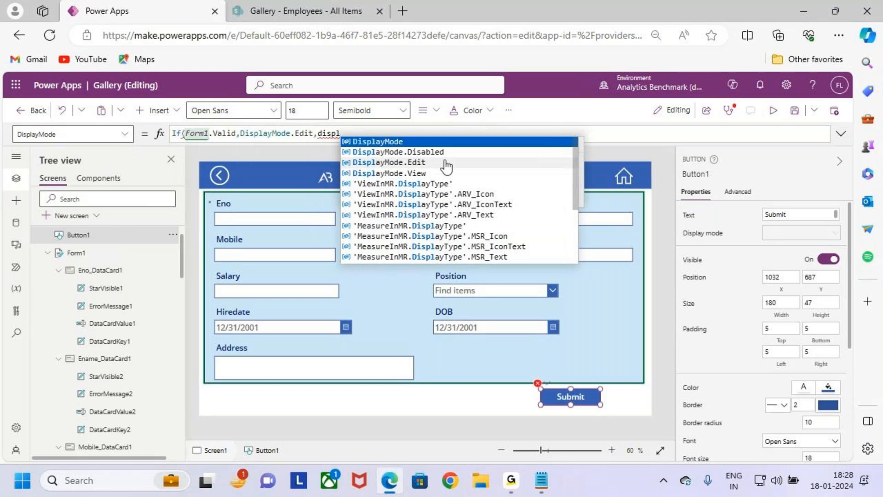
left_click(454, 153)
type(")")
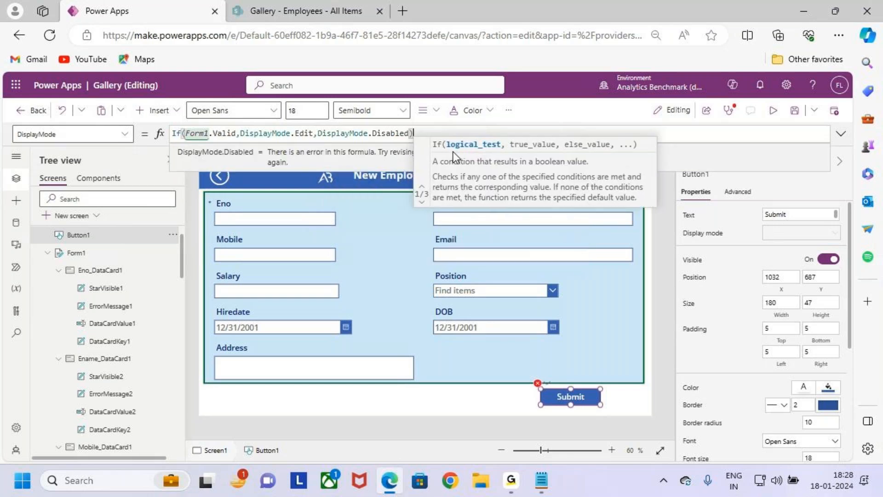
Step: Review the Submit button's DisplayMode formula against the required Eno field
left_click(841, 134)
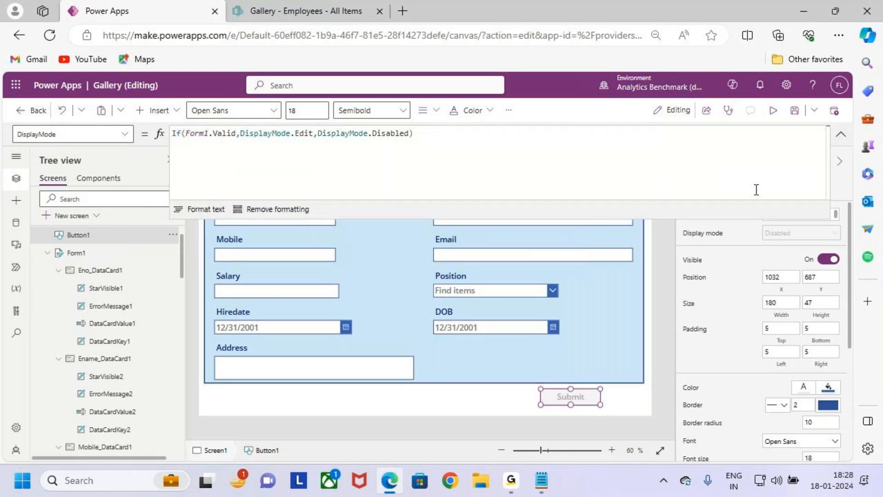
left_click_drag(189, 144, 228, 143)
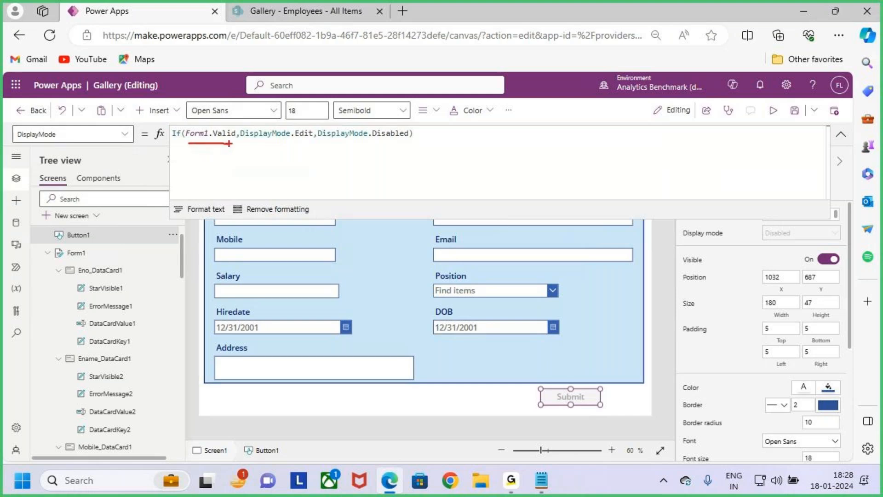
key("Escape")
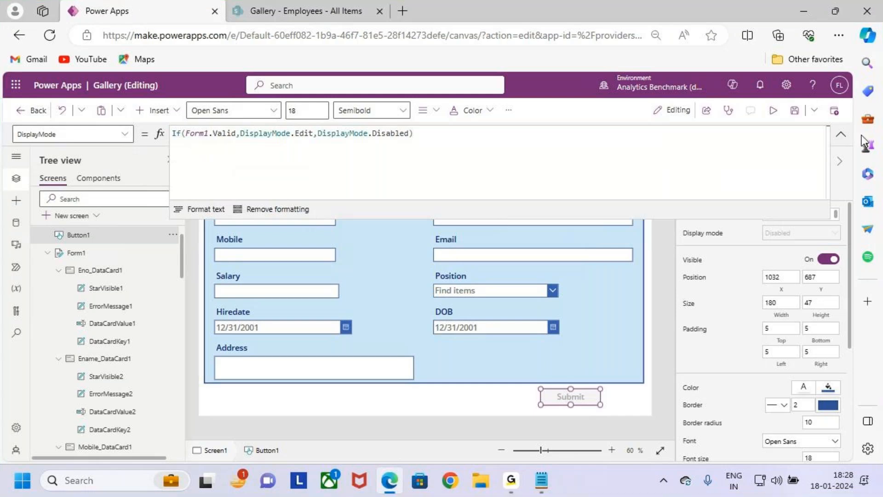
left_click(840, 134)
mouse_move(198, 193)
left_mouse_down()
mouse_move(257, 225)
mouse_move(348, 233)
mouse_move(377, 174)
left_mouse_up()
left_click_drag(195, 141, 409, 141)
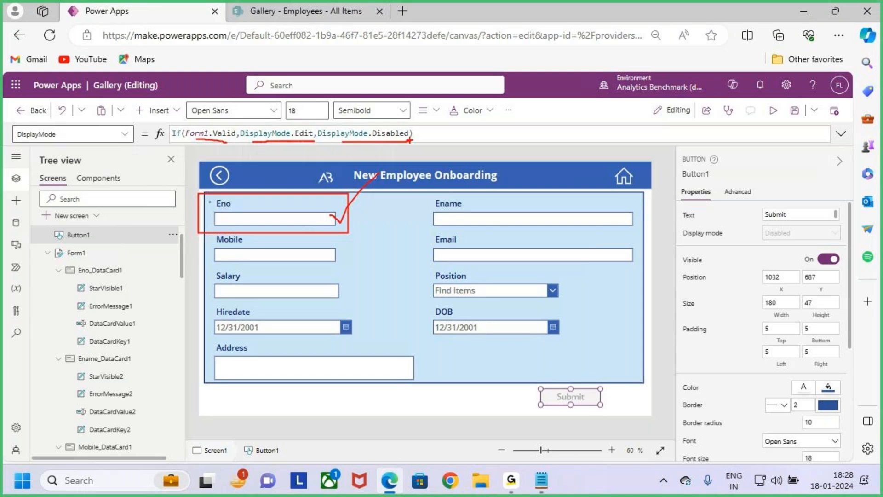
key("Escape")
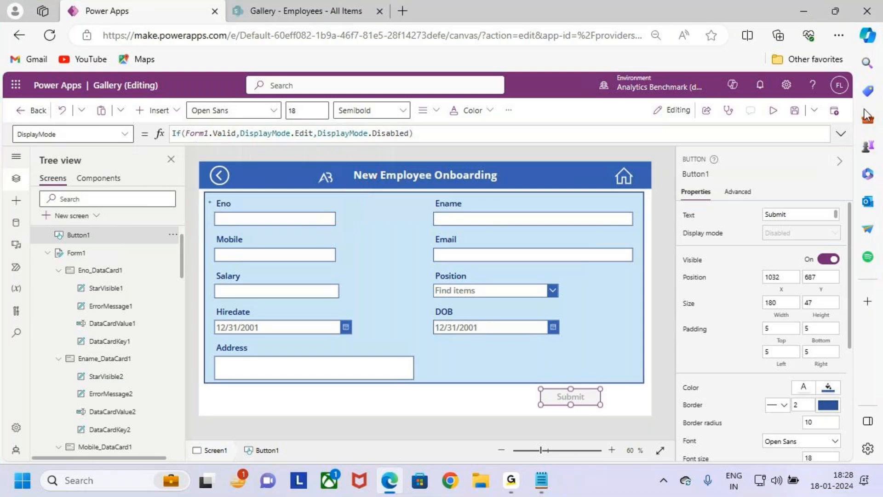
Step: Preview the app and examine the Submit button's state while the required Eno field is empty
left_click(775, 111)
key("ctrl+2")
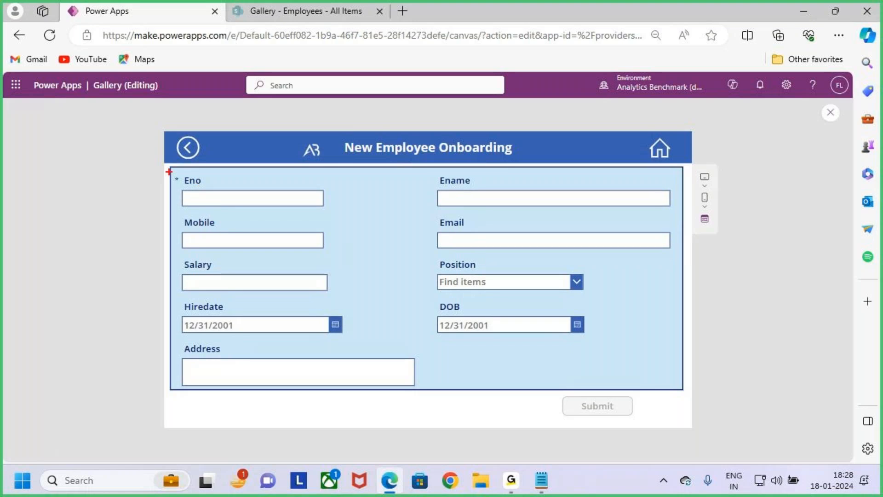
left_click_drag(169, 171, 286, 223)
key("Escape")
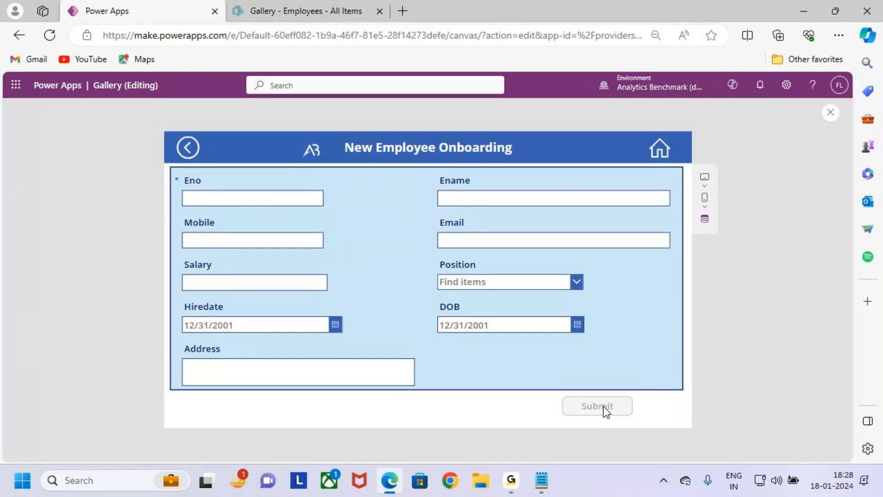
key("ctrl+2")
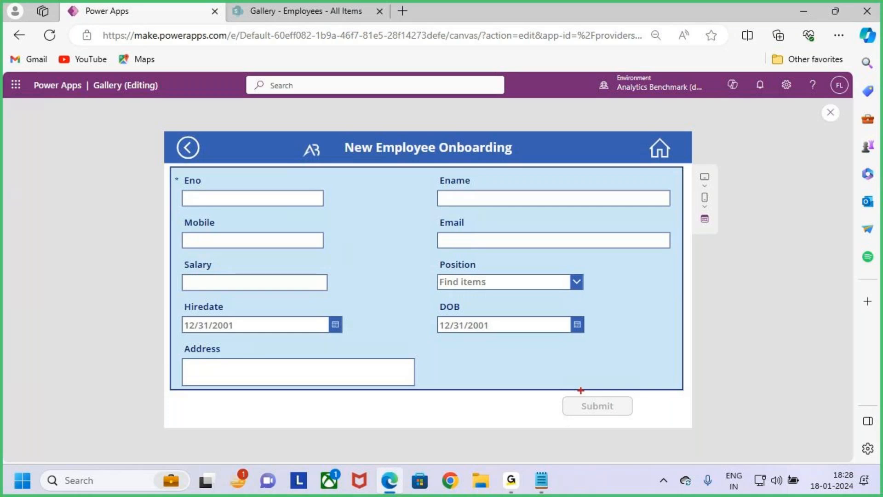
left_click_drag(552, 392, 651, 422)
Step: Enter a test employee number in the required Eno field and check the Submit button's state
left_click(206, 202)
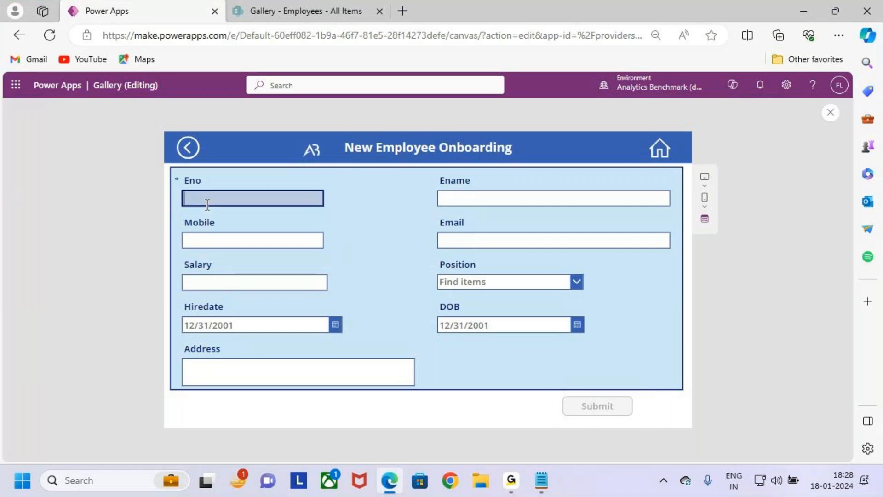
key("Caps_Lock")
type("AB1234")
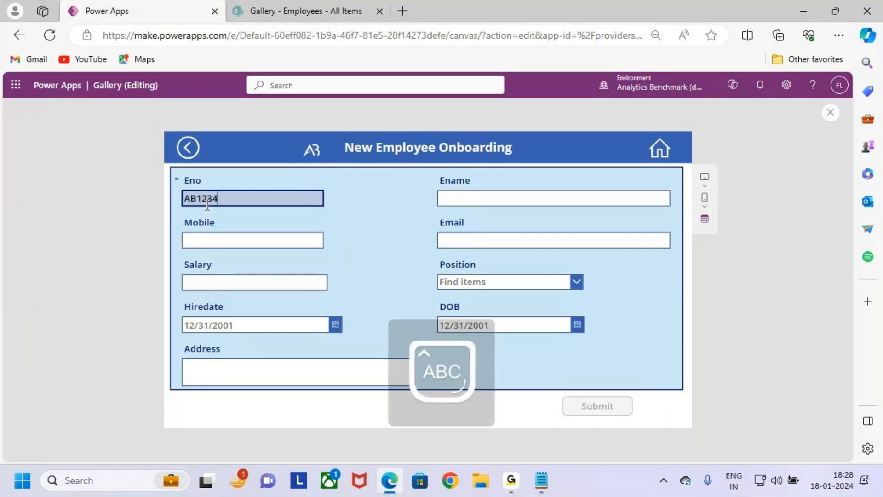
left_click(675, 359)
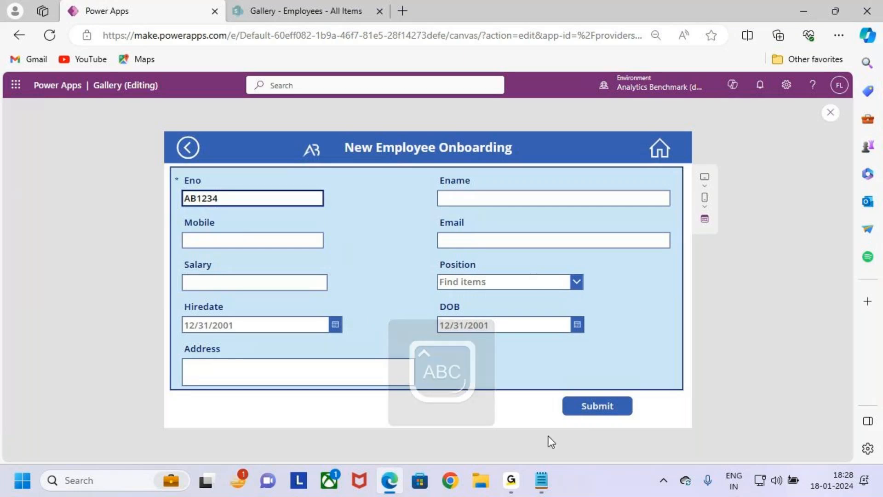
left_click(575, 406)
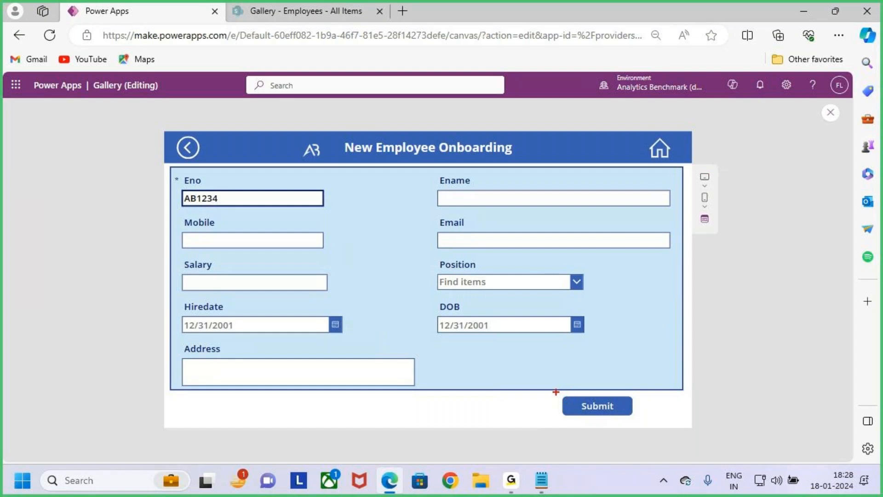
mouse_move(171, 171)
left_mouse_down()
mouse_move(275, 211)
mouse_move(346, 218)
left_mouse_up()
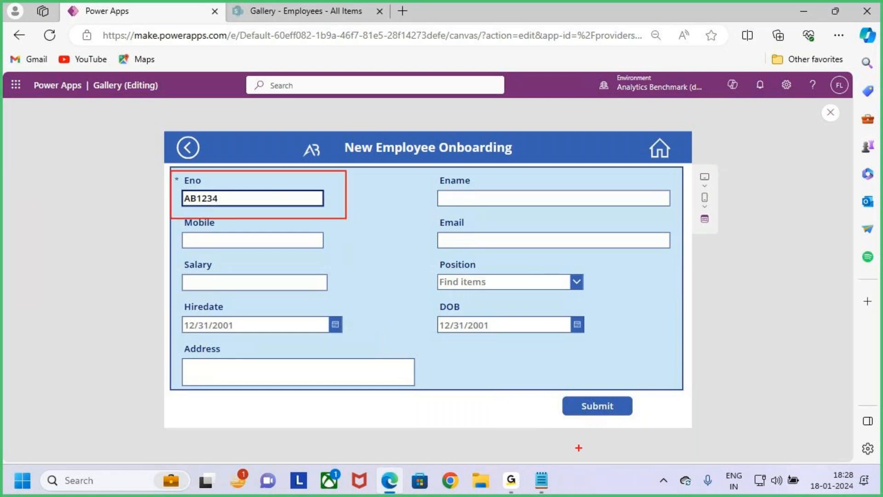
mouse_move(552, 390)
left_mouse_down()
mouse_move(611, 420)
mouse_move(649, 423)
mouse_move(661, 386)
left_mouse_up()
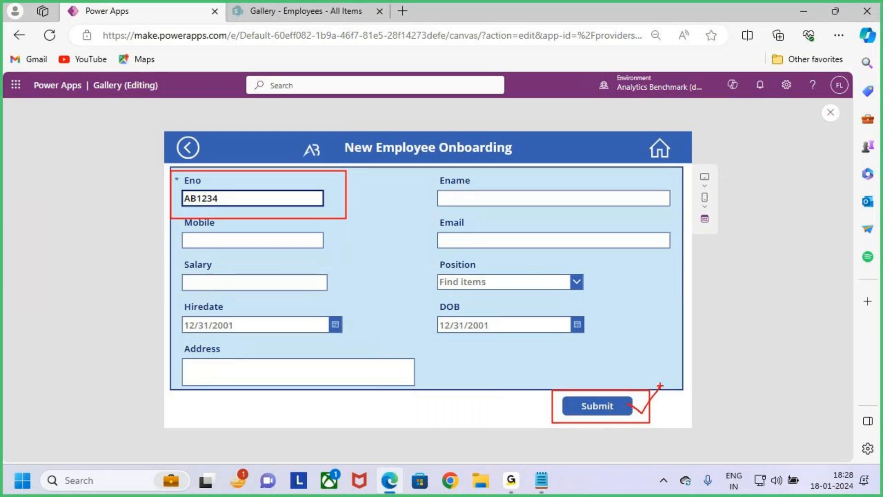
key("Escape")
Step: Clear the Eno field to recheck the Submit button's state, and close the app preview
double_click(236, 199)
key("BackSpace")
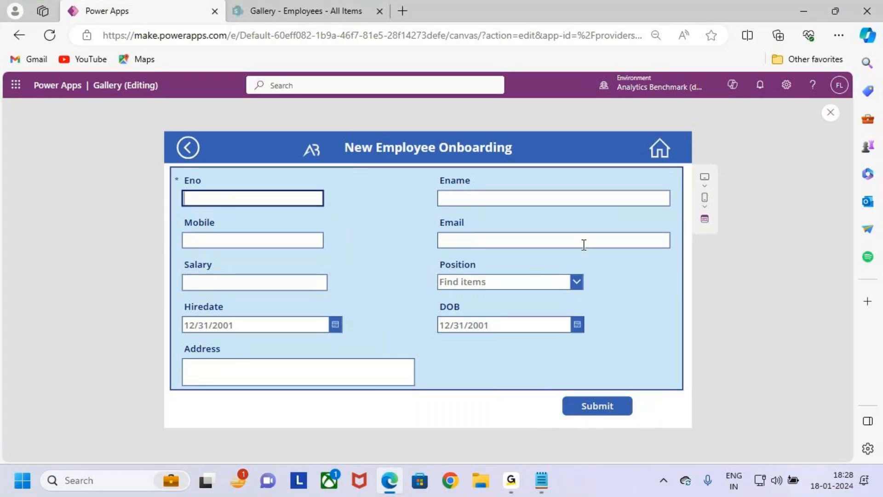
key("ctrl+2")
left_click_drag(556, 389, 650, 424)
key("Escape")
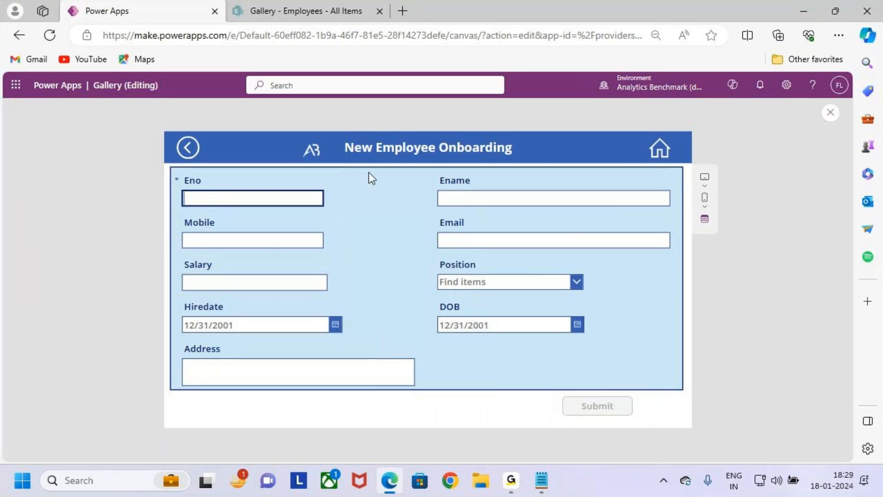
left_click(612, 411)
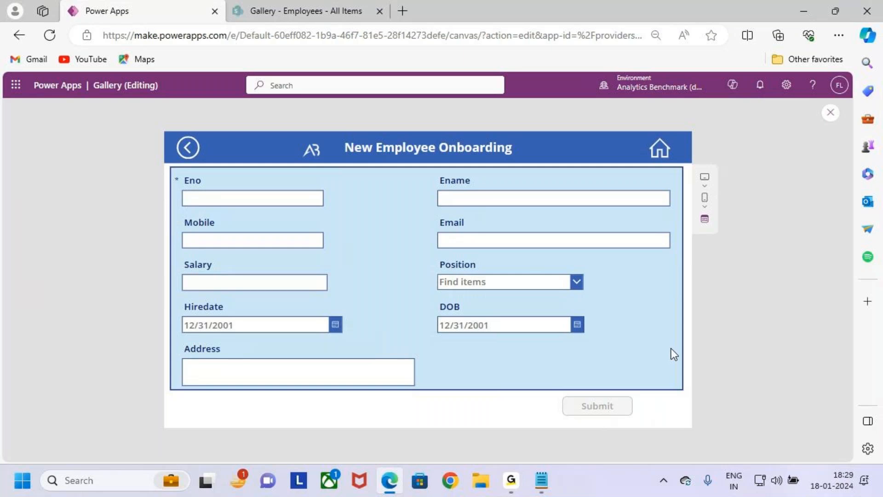
key("Escape")
left_click(529, 319)
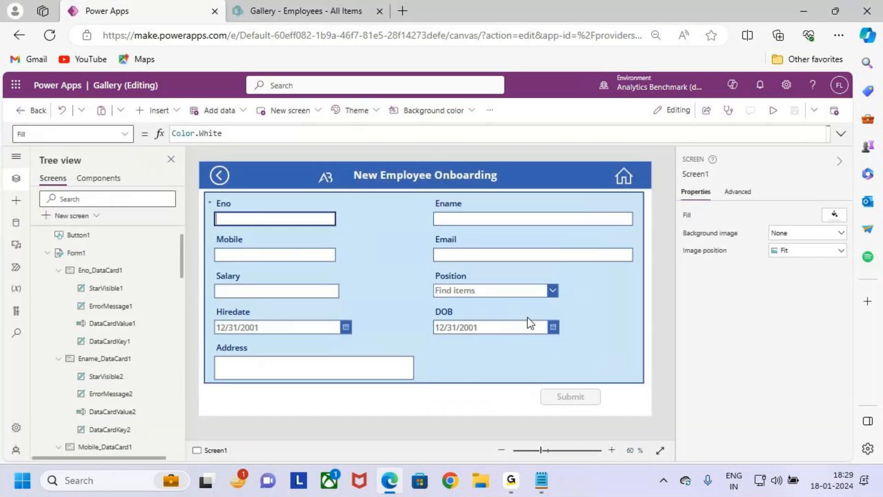
Step: Switch to the Notepad notes, revisit Case 2 and read the Case 3 requirements about the Success Screen
left_click(541, 480)
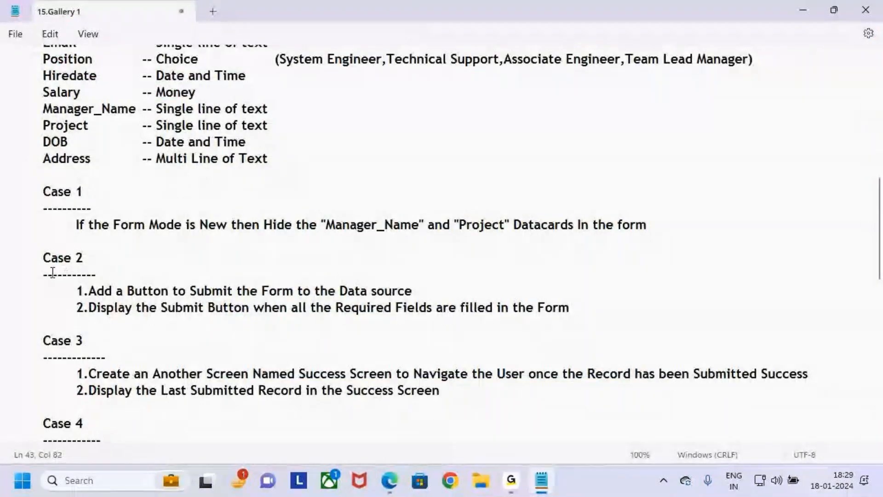
left_click_drag(41, 256, 135, 292)
left_click(224, 326)
left_click(541, 480)
left_click(542, 480)
left_click_drag(42, 340, 84, 345)
left_click(171, 345)
scroll(172, 345, "down", 2)
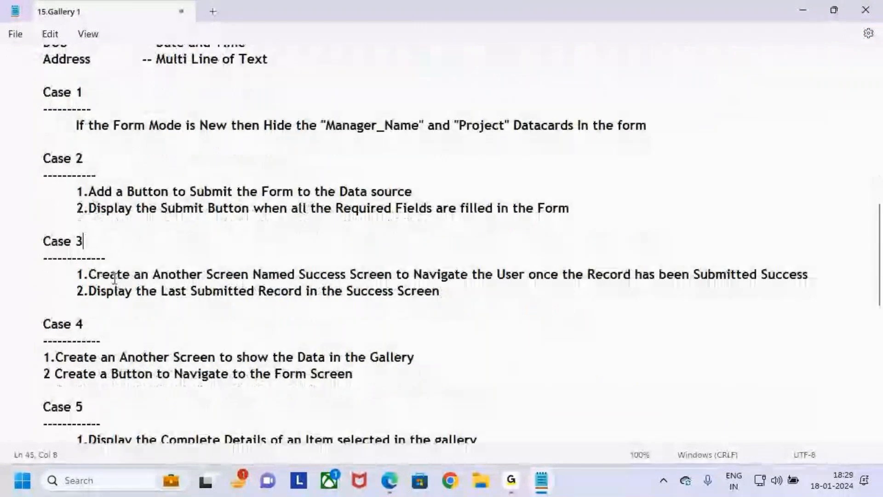
Step: Reread the Case 3 requirements about navigating to a Success Screen once the record has been submitted
left_click_drag(96, 275, 391, 274)
left_click(402, 305)
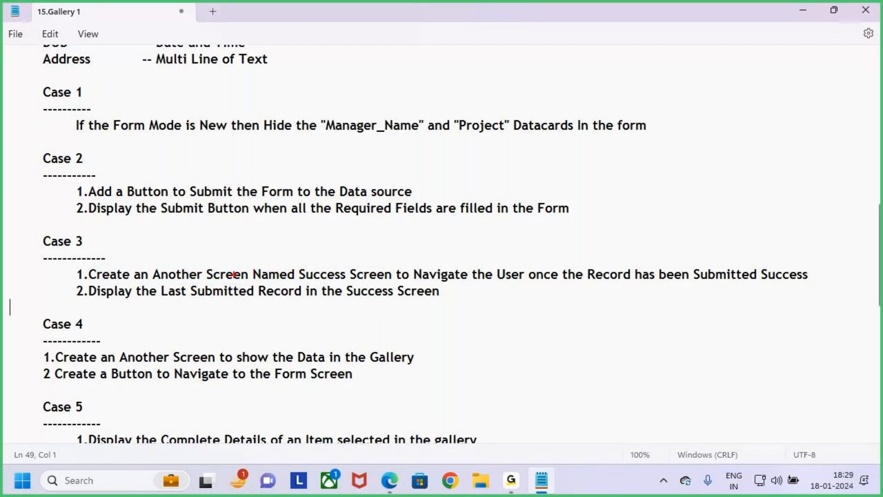
left_click_drag(298, 264, 394, 288)
left_click_drag(452, 287, 530, 288)
left_click_drag(630, 289, 875, 289)
key("Escape")
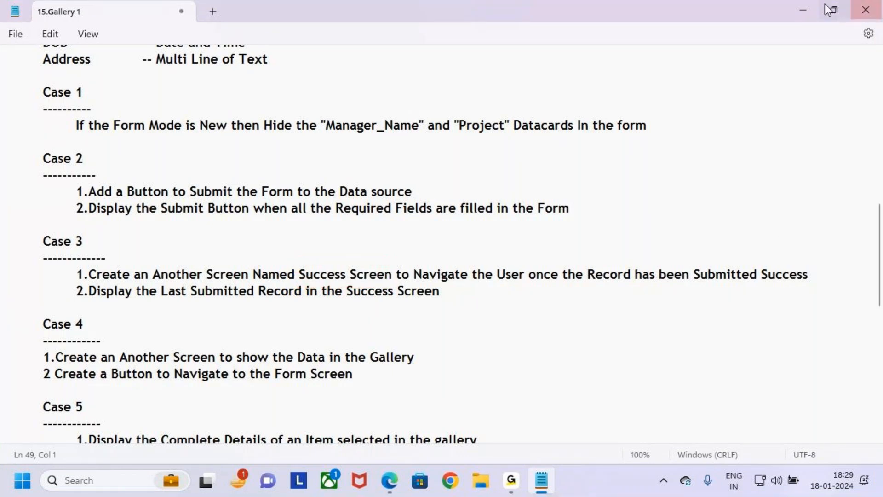
Step: Switch back to Power Apps and examine the Submit button on the New Employee Onboarding form
left_click(799, 8)
key("ctrl+2")
mouse_move(535, 378)
left_mouse_down()
mouse_move(605, 409)
mouse_move(573, 394)
mouse_move(583, 399)
mouse_move(607, 353)
left_mouse_up()
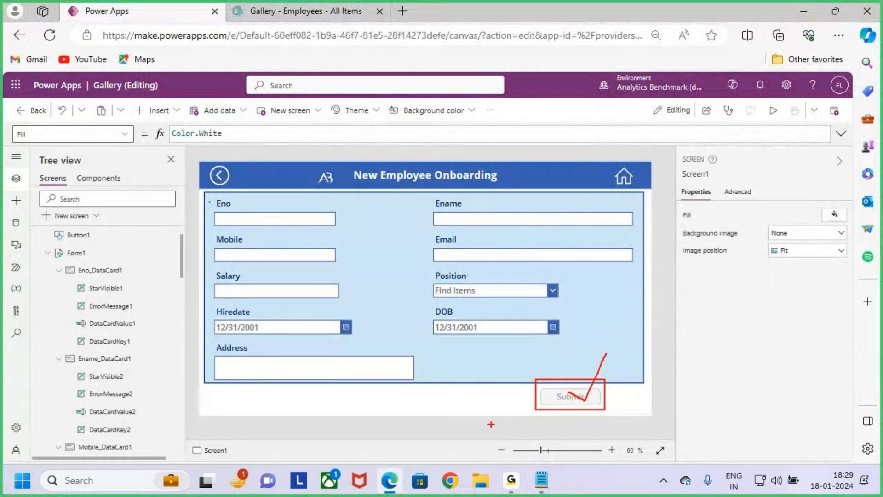
mouse_move(280, 52)
left_mouse_down()
mouse_move(280, 24)
mouse_move(302, 45)
left_mouse_up()
left_click_drag(626, 304, 662, 304)
mouse_move(656, 291)
left_mouse_down()
mouse_move(675, 304)
mouse_move(661, 330)
left_mouse_up()
mouse_move(703, 290)
left_mouse_down()
mouse_move(688, 298)
mouse_move(679, 330)
mouse_move(730, 304)
mouse_move(731, 327)
left_mouse_up()
left_click_drag(759, 287, 787, 314)
key("Escape")
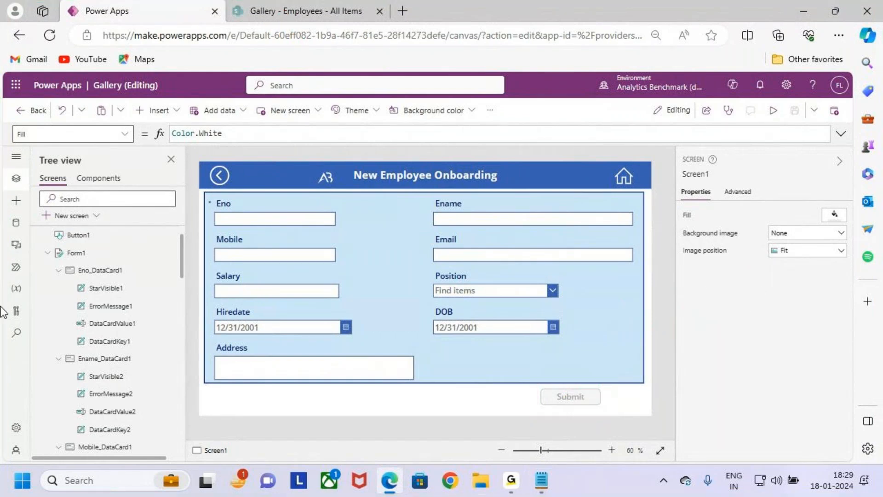
Step: Collapse the screen's contents in the tree and rename Screen1 as Form_Screen
scroll(59, 260, "up", 1)
left_click(37, 253)
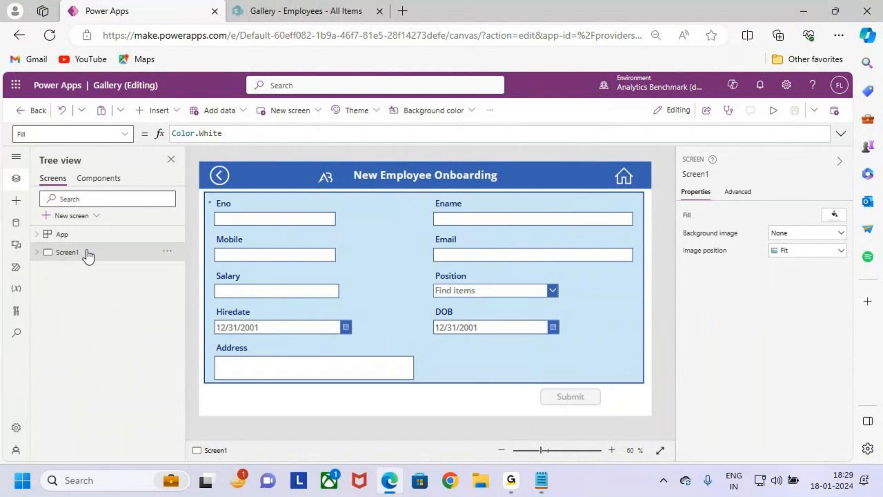
double_click(94, 252)
type("fORM")
key("BackSpace")
key("BackSpace")
key("BackSpace")
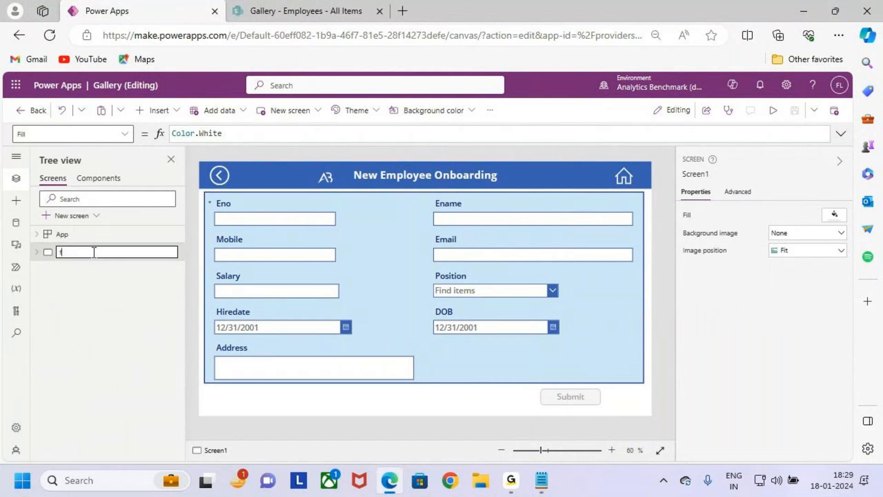
key("Caps_Lock")
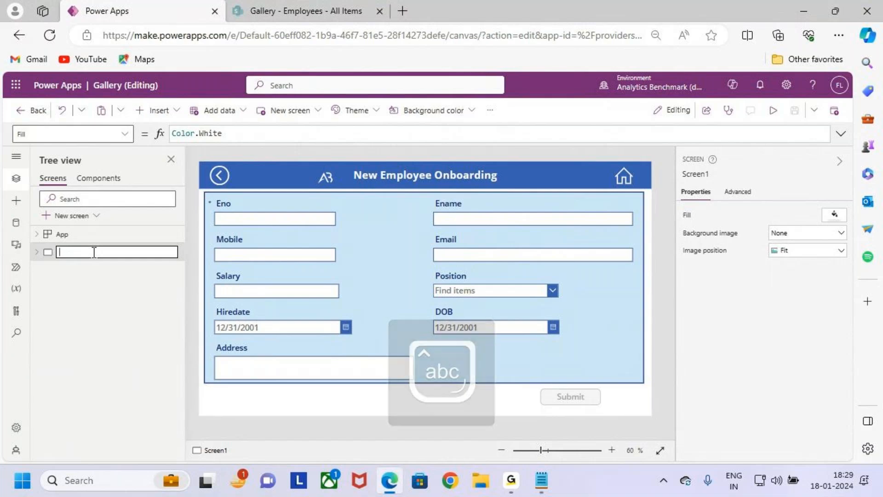
type("f")
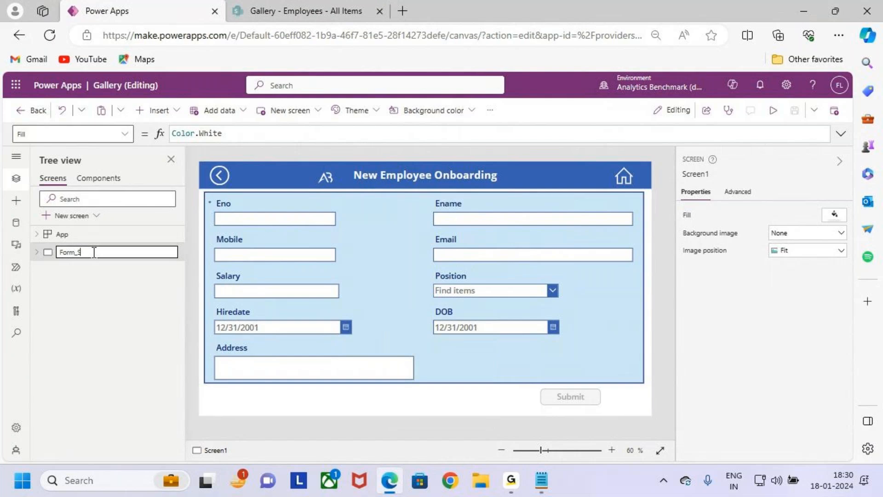
type("orm_Screen")
left_click(118, 285)
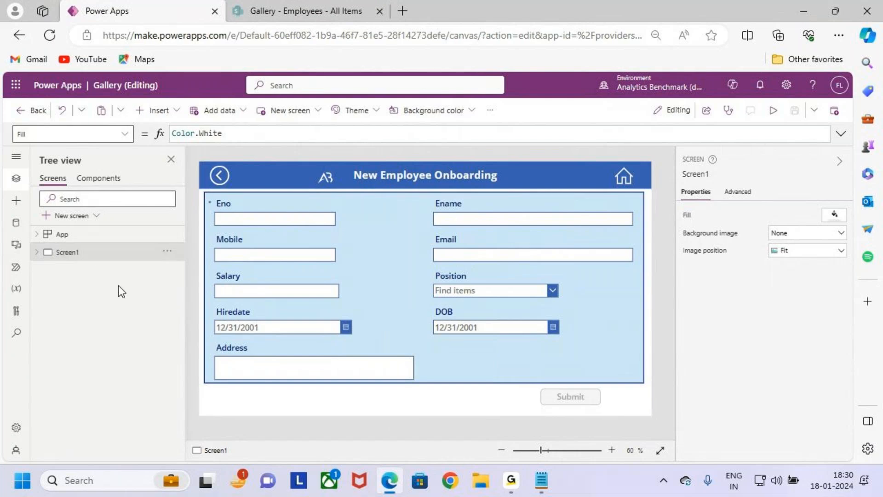
Step: Add a new screen to the app based on the Success template
left_click(79, 217)
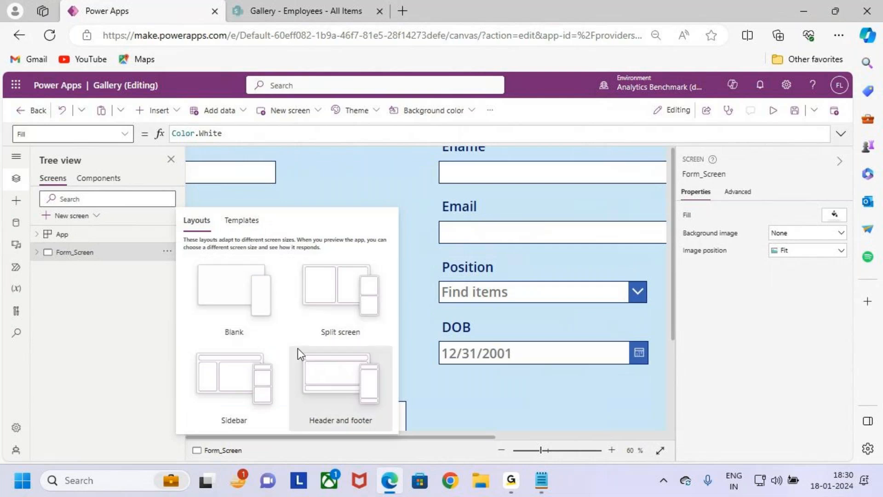
left_click(242, 222)
scroll(352, 333, "down", 1)
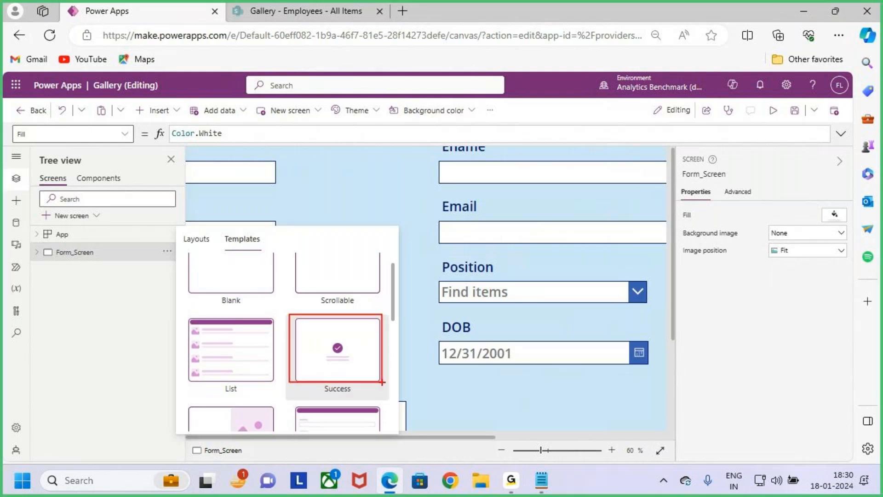
left_click(350, 354)
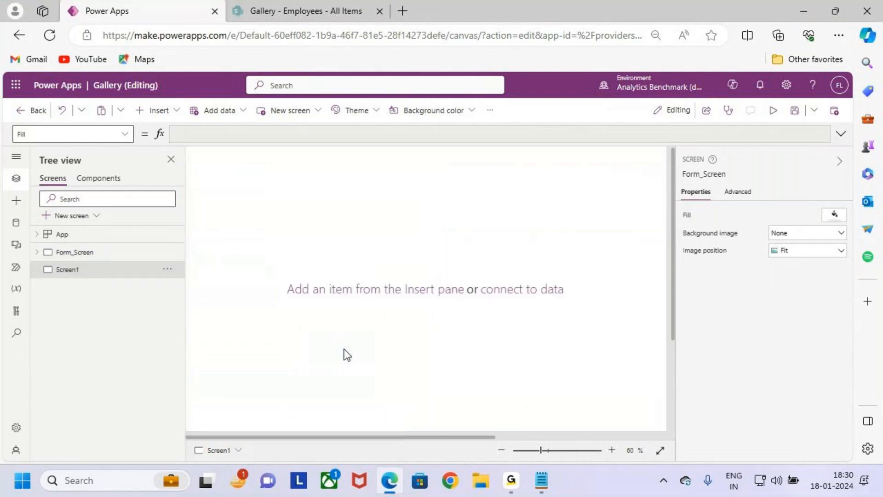
Step: Rename the new success template screen as Success_Screen
double_click(82, 270)
type("Success")
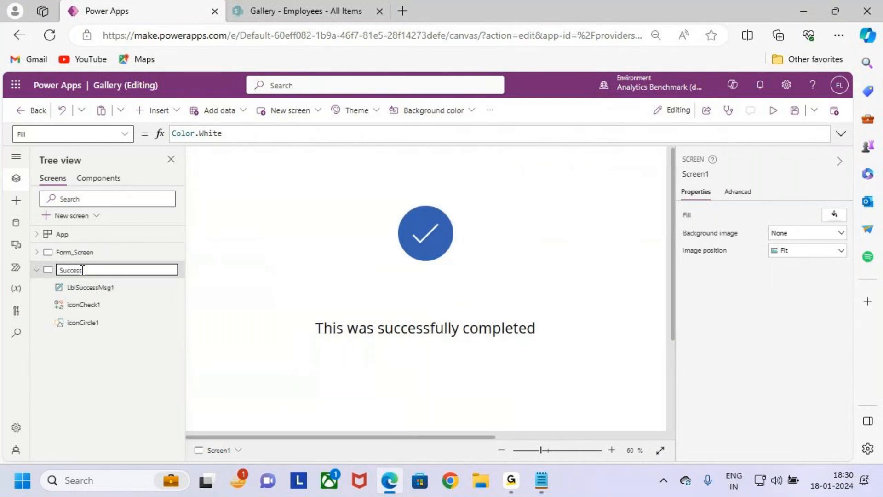
type("_Screen")
left_click(92, 270)
key("BackSpace")
key("BackSpace")
key("BackSpace")
type("_S")
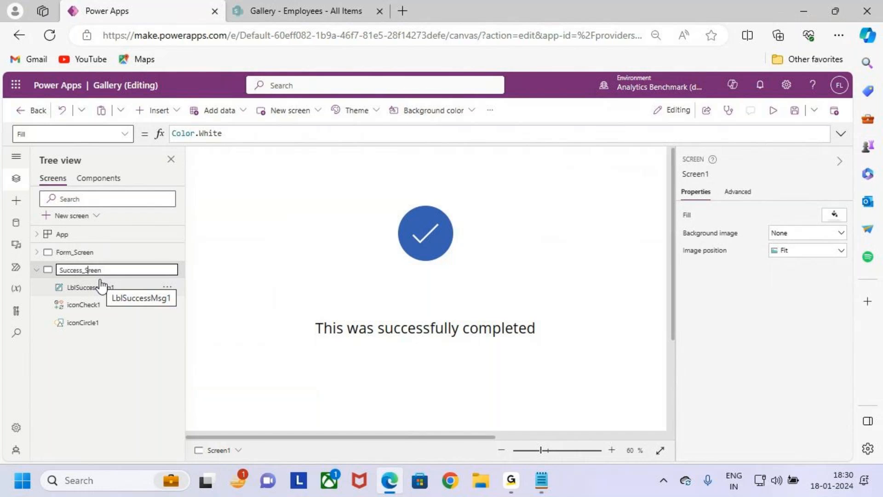
type("c")
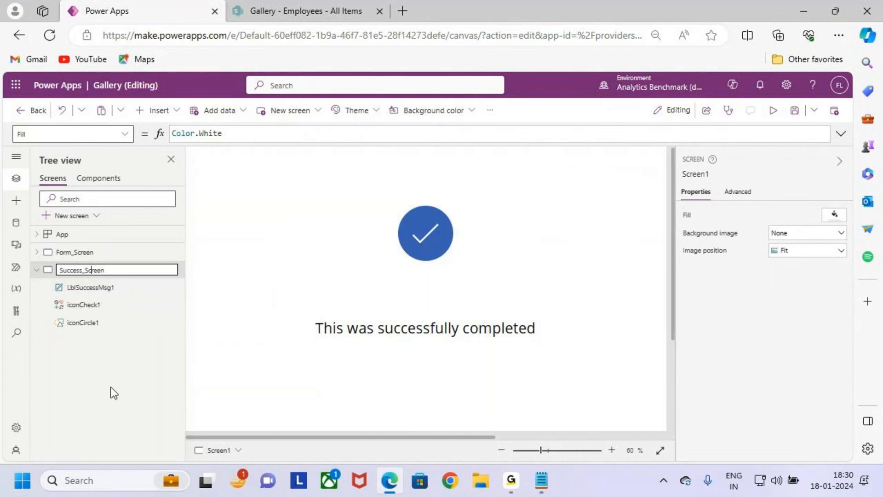
key("Return")
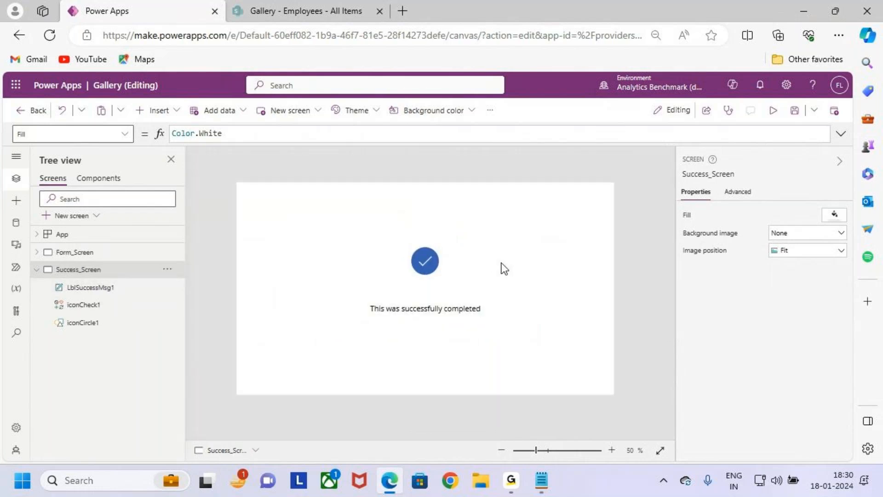
Step: Preview Form_Screen and enter a test employee number in the required Eno field
left_click(85, 252)
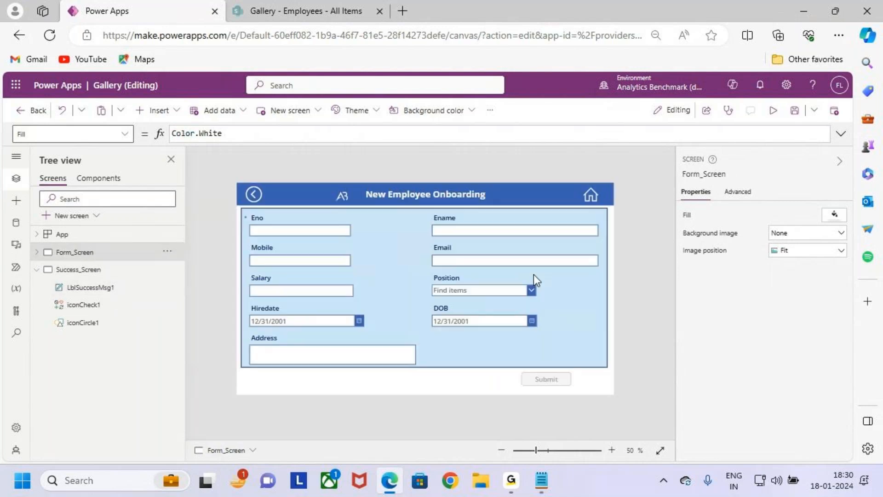
left_click(774, 113)
key("Caps_Lock")
type("ASB12")
key("BackSpace")
key("BackSpace")
key("BackSpace")
key("BackSpace")
key("BackSpace")
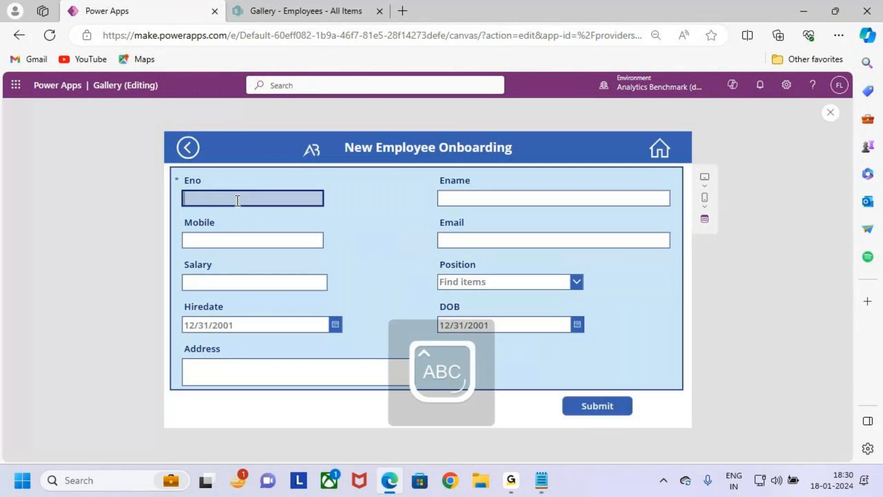
type("AB123")
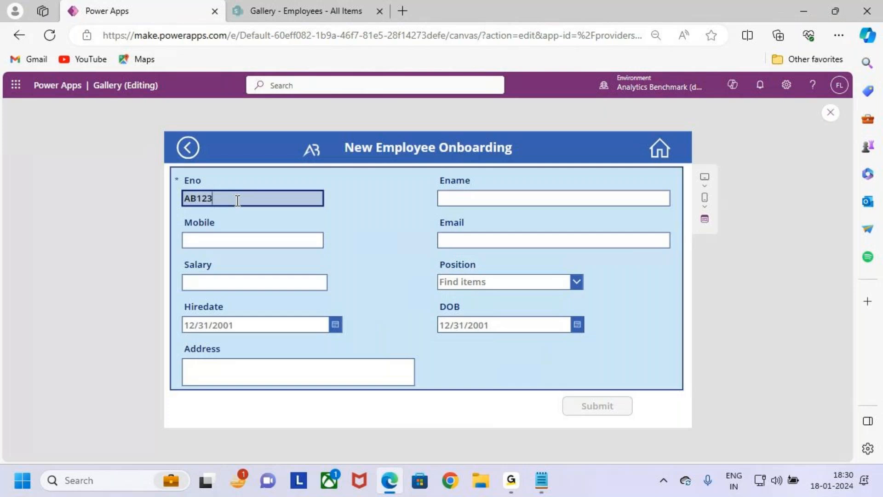
type("4")
Step: Check the Submit button's state and the form fields in the preview, and close the preview
key("ctrl+2")
mouse_move(556, 388)
left_mouse_down()
mouse_move(639, 425)
mouse_move(652, 385)
left_mouse_up()
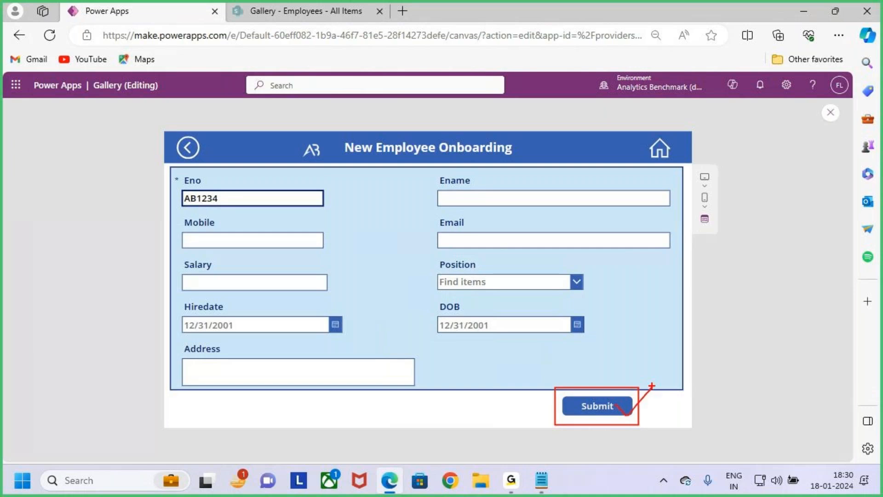
key("Escape")
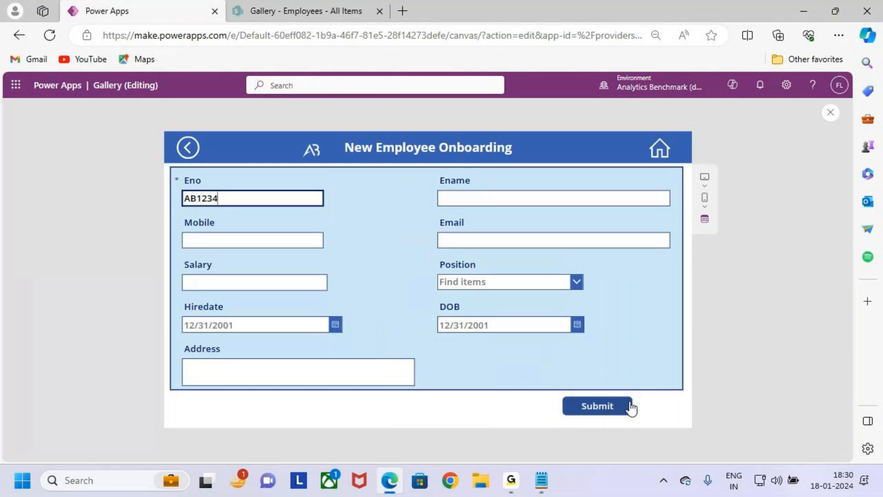
key("ctrl+2")
mouse_move(175, 162)
left_mouse_down()
mouse_move(635, 383)
mouse_move(678, 391)
left_mouse_up()
mouse_move(665, 308)
left_mouse_down()
mouse_move(696, 306)
mouse_move(700, 341)
left_mouse_up()
key("Escape")
left_click(830, 113)
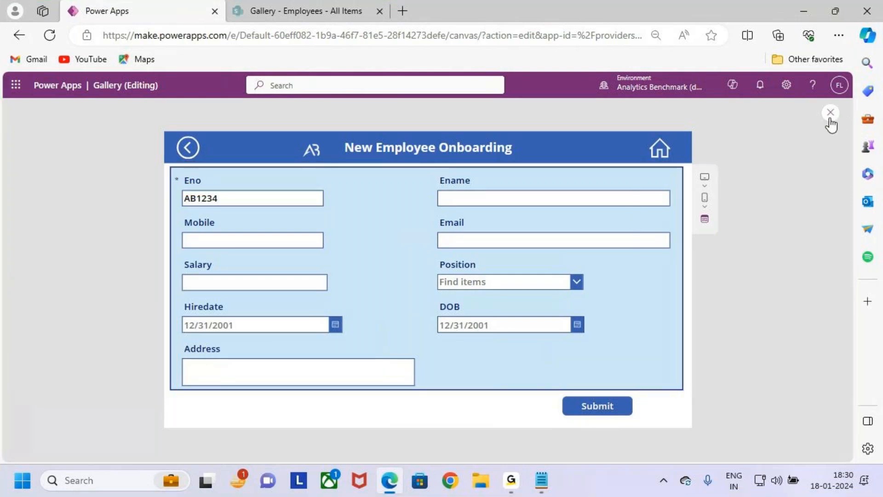
Step: View Success_Screen and return to Form_Screen
left_click(530, 319)
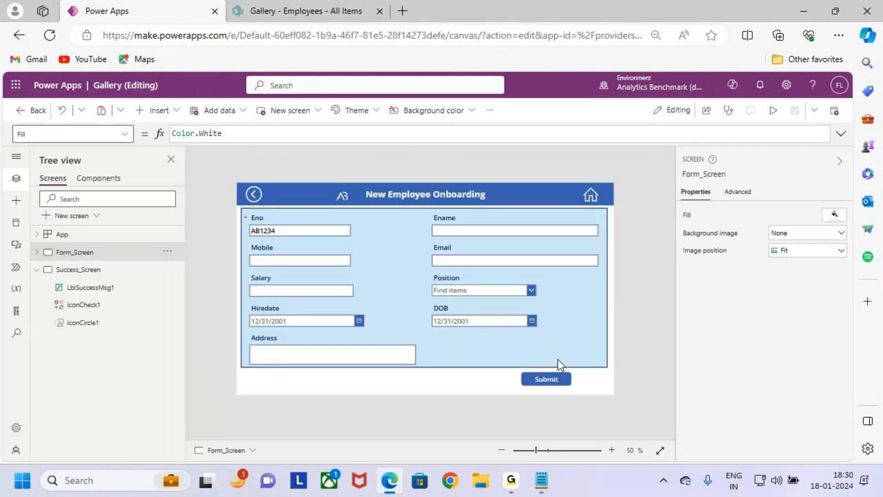
left_click(98, 271)
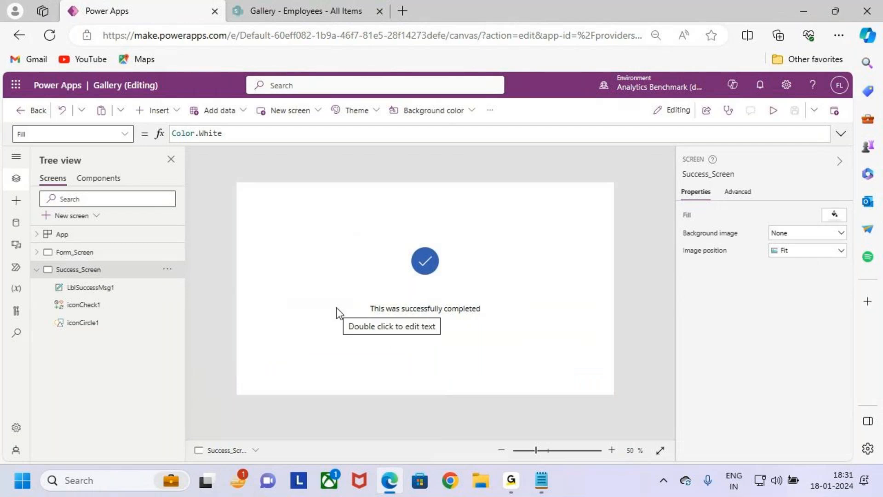
left_click(109, 254)
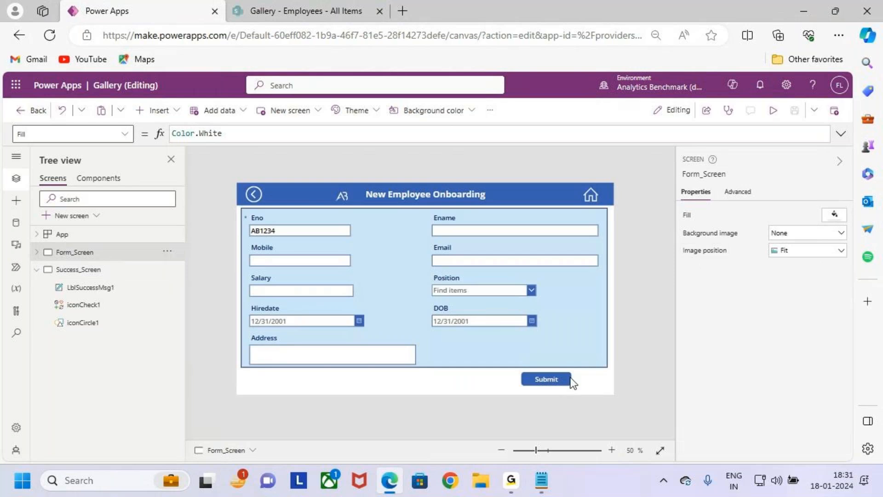
Step: Open the Submit button's OnSelect formula in the expanded formula editor and examine its SubmitForm call
left_click(551, 378)
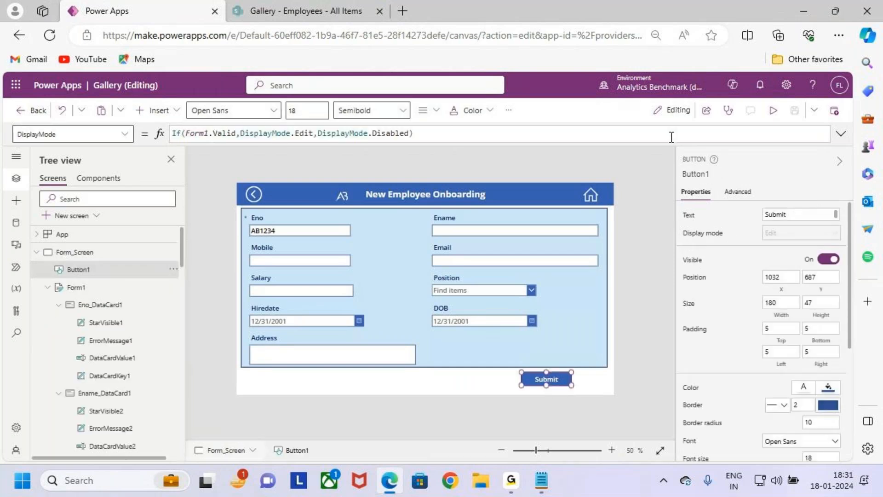
left_click(840, 133)
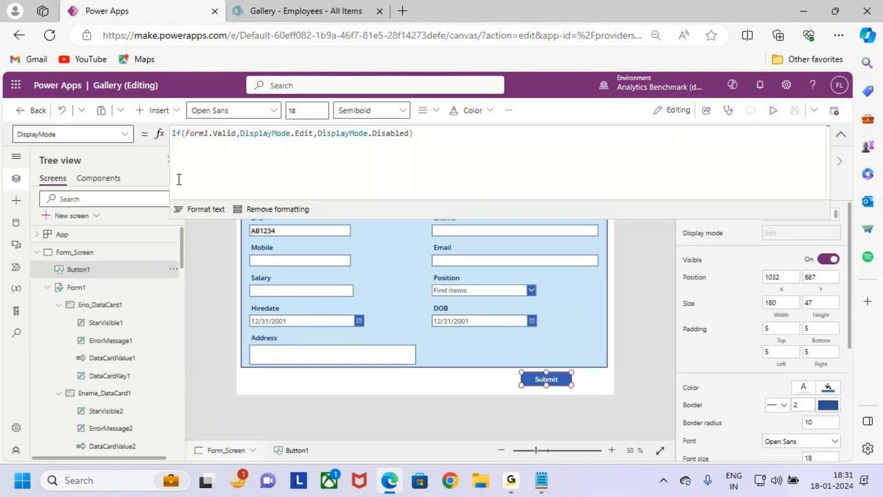
left_click(127, 134)
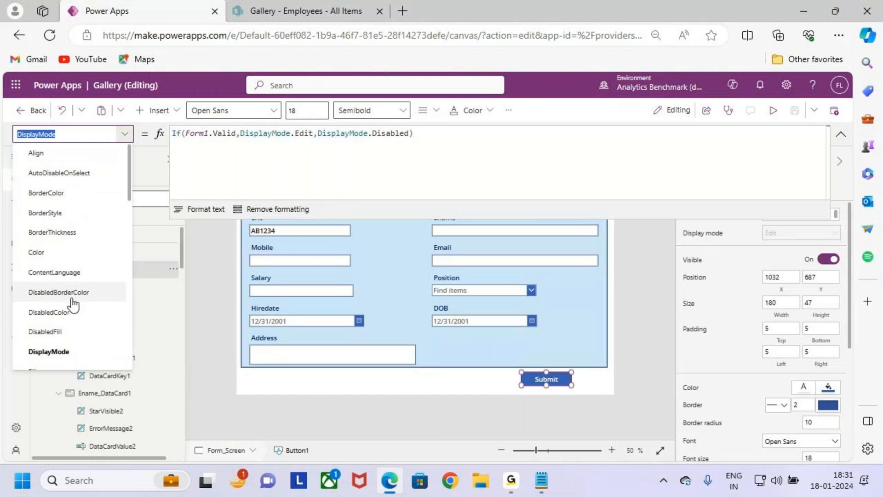
scroll(62, 253, "down", 4)
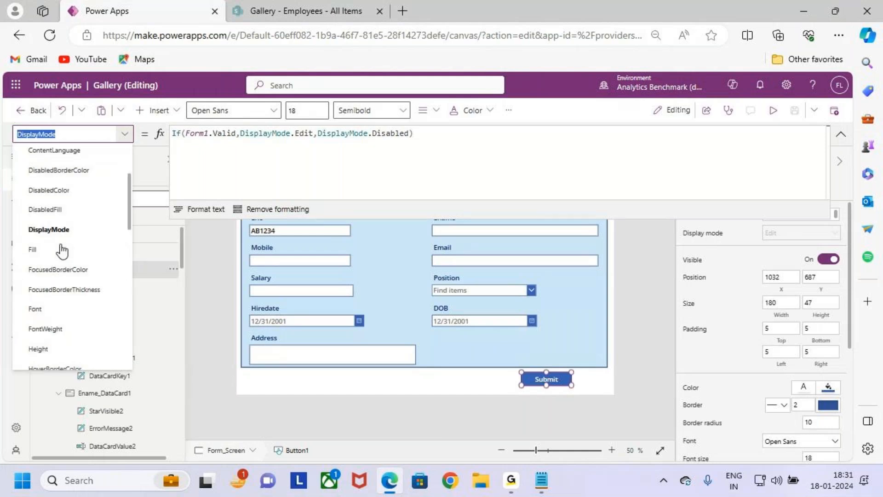
scroll(60, 270, "down", 3)
left_click(60, 270)
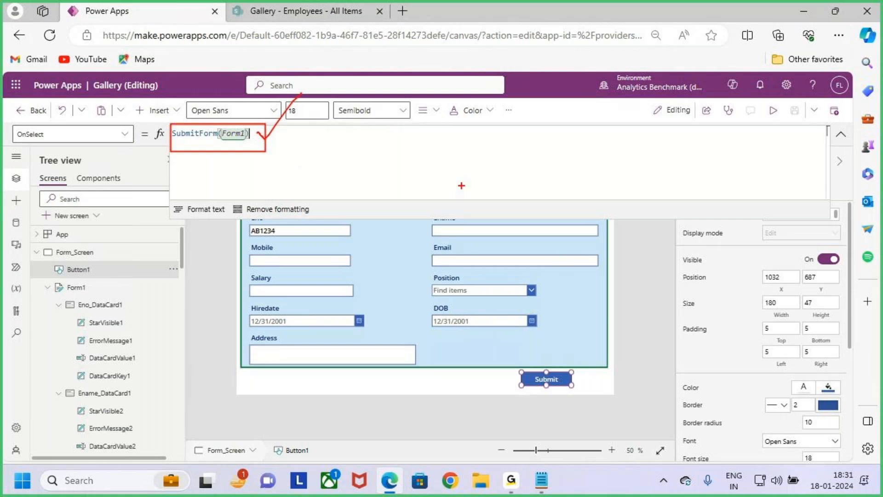
mouse_move(467, 169)
left_mouse_down()
mouse_move(469, 198)
mouse_move(474, 184)
mouse_move(524, 190)
mouse_move(550, 171)
mouse_move(569, 194)
left_mouse_up()
left_click(567, 164)
mouse_move(602, 166)
left_mouse_down()
mouse_move(593, 238)
mouse_move(618, 195)
left_mouse_up()
mouse_move(635, 152)
left_mouse_down()
mouse_move(633, 197)
mouse_move(650, 167)
mouse_move(664, 187)
left_mouse_up()
left_click_drag(535, 227, 605, 211)
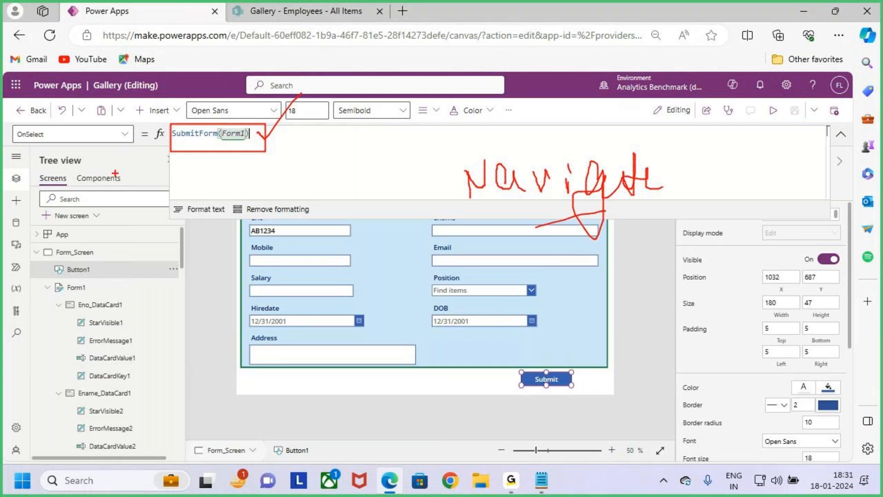
left_click_drag(15, 150, 58, 143)
key("Escape")
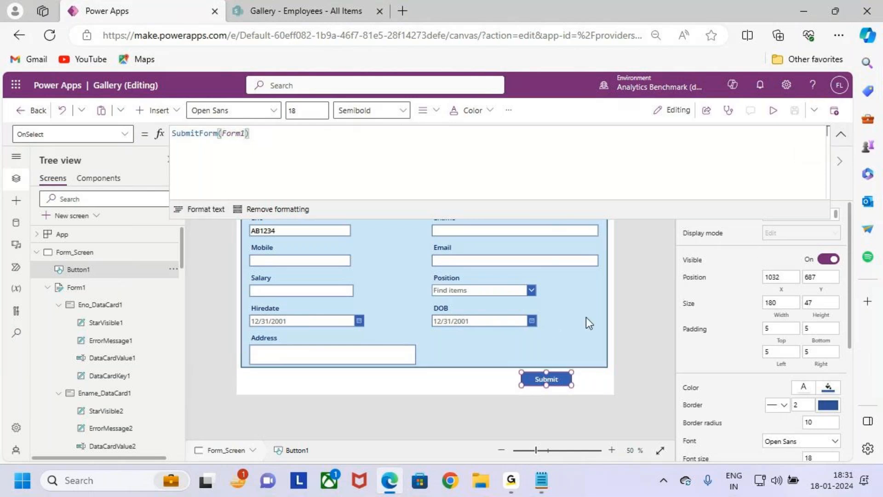
Step: Look at the DOB card's and the form's properties, and return to the Submit button's OnSelect formula
left_click(565, 308)
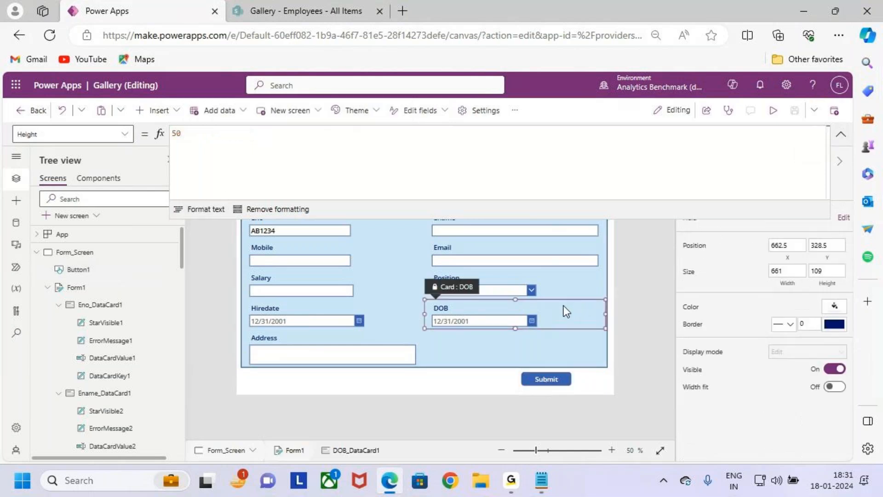
left_click(561, 345)
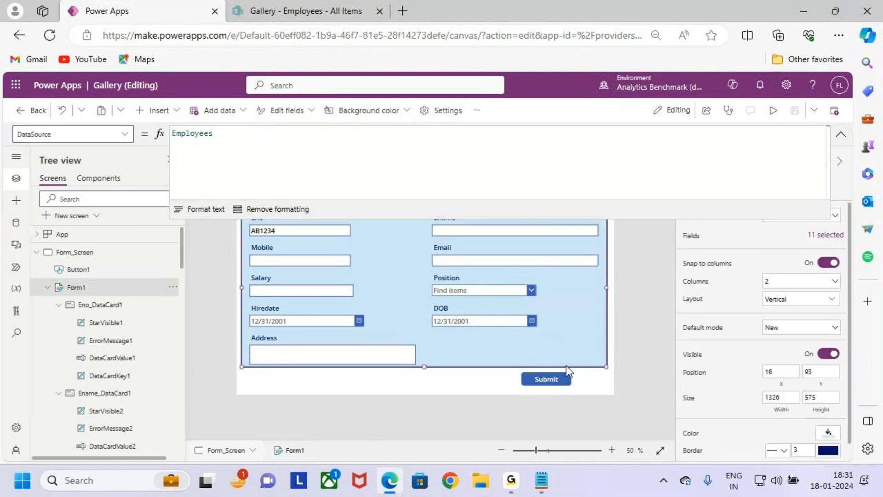
left_click(847, 133)
left_click(543, 381)
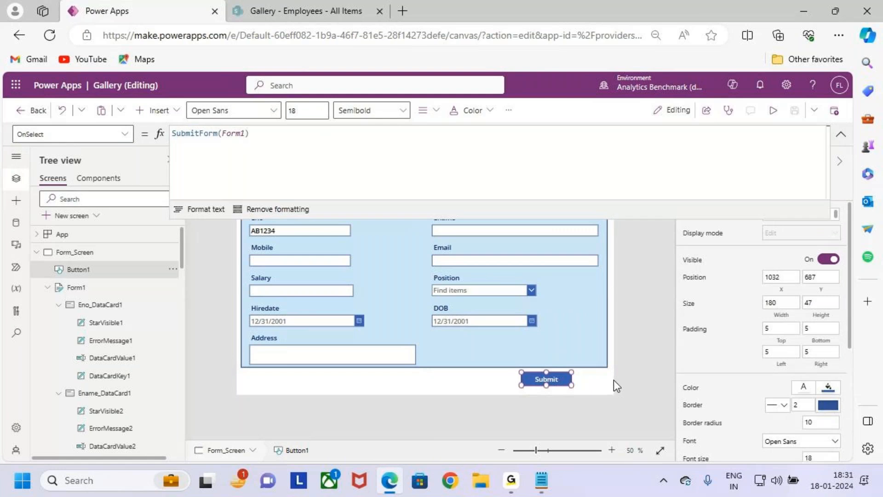
left_click_drag(512, 366, 605, 391)
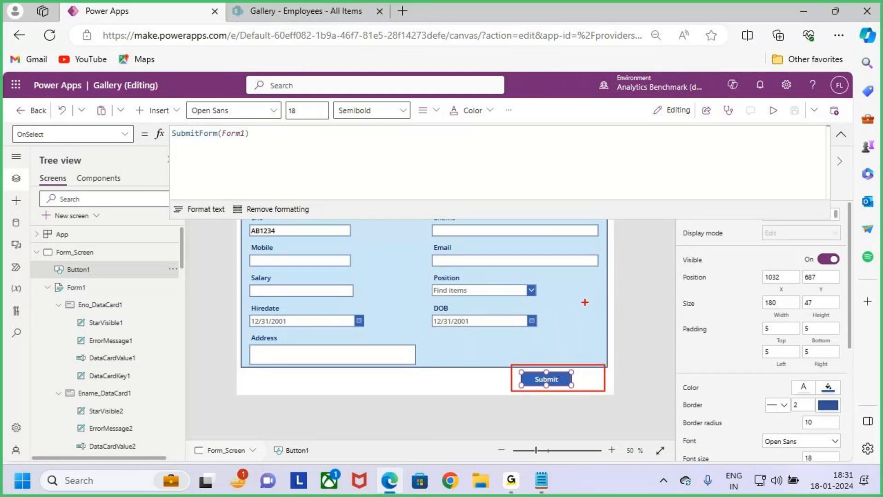
mouse_move(598, 302)
left_mouse_down()
mouse_move(621, 297)
mouse_move(618, 318)
left_mouse_up()
key("Escape")
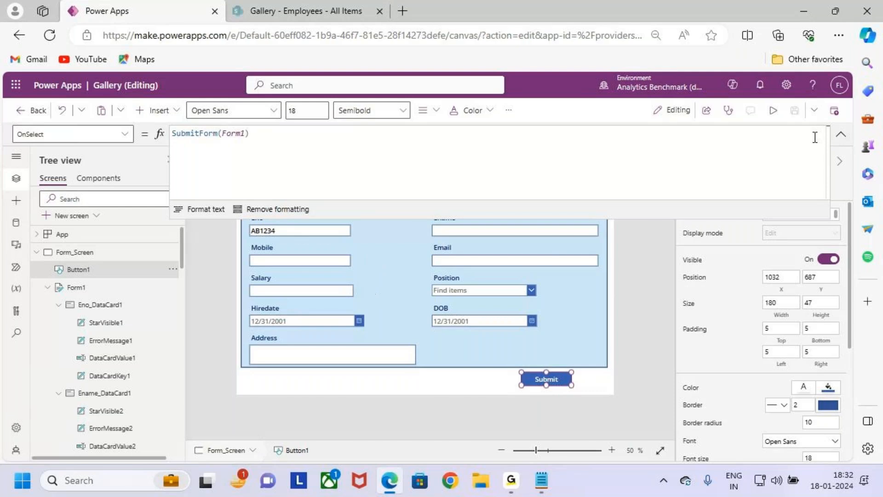
key("ctrl+2")
left_click_drag(171, 140, 289, 156)
key("Escape")
Step: Clear the default formula from Form1's OnSuccess property, leaving the empty formula editor expanded
left_click(841, 134)
left_click(579, 350)
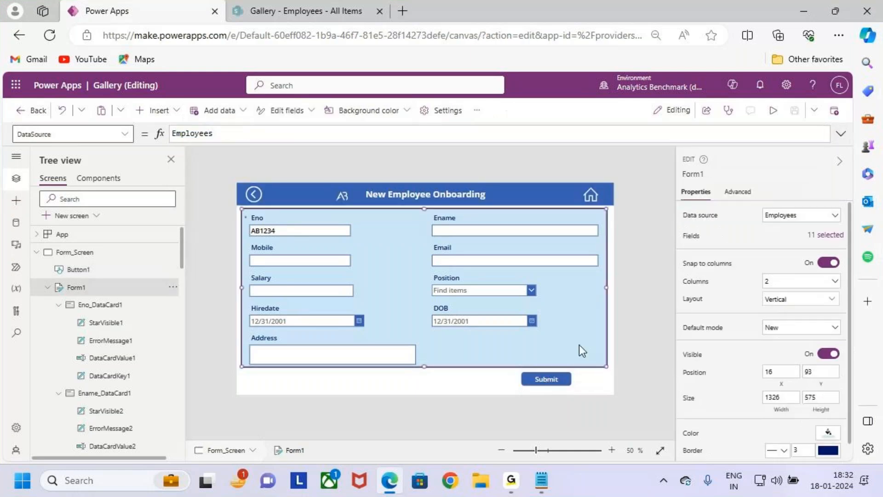
left_click(120, 134)
scroll(74, 284, "down", 5)
left_click(64, 284)
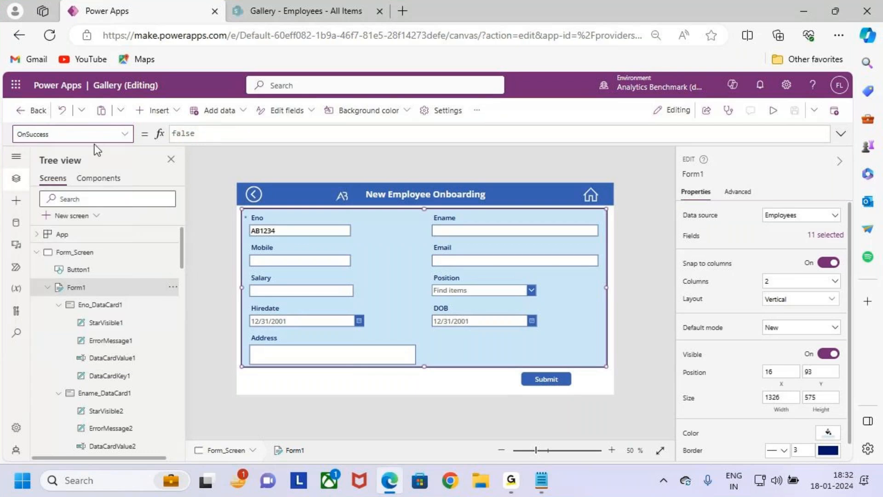
left_click(232, 134)
key("ctrl+a")
key("BackSpace")
left_click(841, 134)
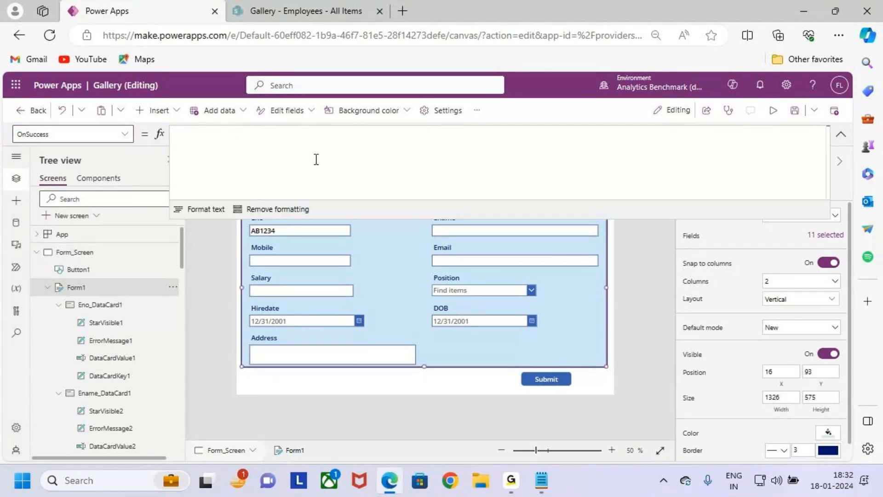
left_click_drag(239, 226, 598, 358)
mouse_move(582, 309)
left_mouse_down()
mouse_move(617, 309)
mouse_move(619, 302)
left_mouse_up()
mouse_move(617, 289)
left_mouse_down()
mouse_move(649, 318)
mouse_move(606, 352)
left_mouse_up()
key("Escape")
Step: Enter Navigate(Success_Screen); as the first statement of Form1's OnSuccess formula
left_click(213, 133)
type("Navigate(su")
key("Down")
key("Down")
key("Tab")
type(")")
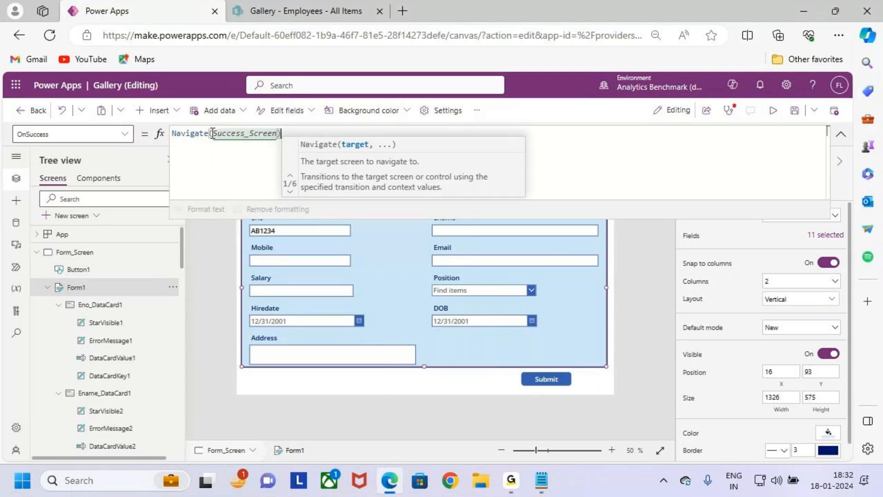
type(";")
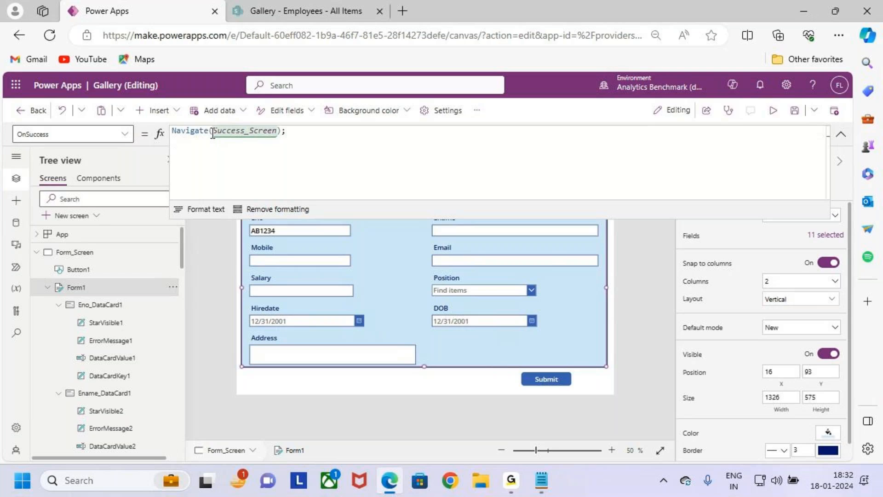
Step: Add a Notify call on a new line of the OnSuccess formula with the text "The Form has been Submitted Successfully"
key("shift+Return")
type("Not")
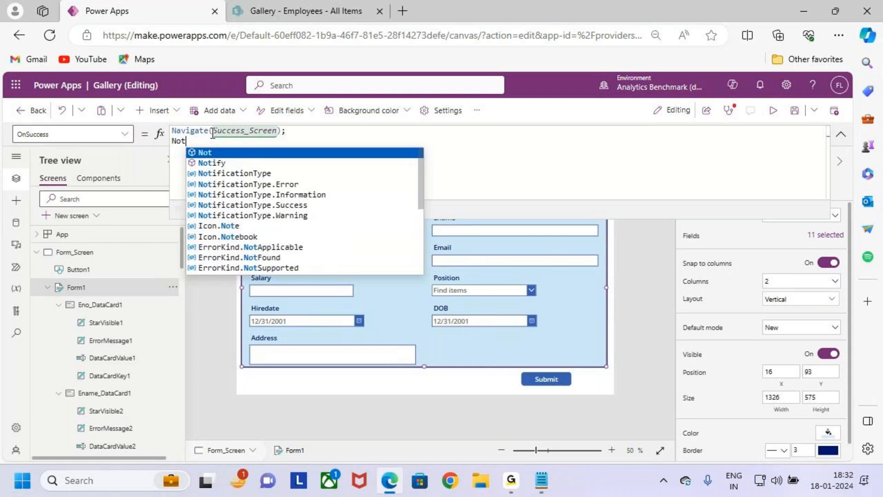
type("ify(\"\"")
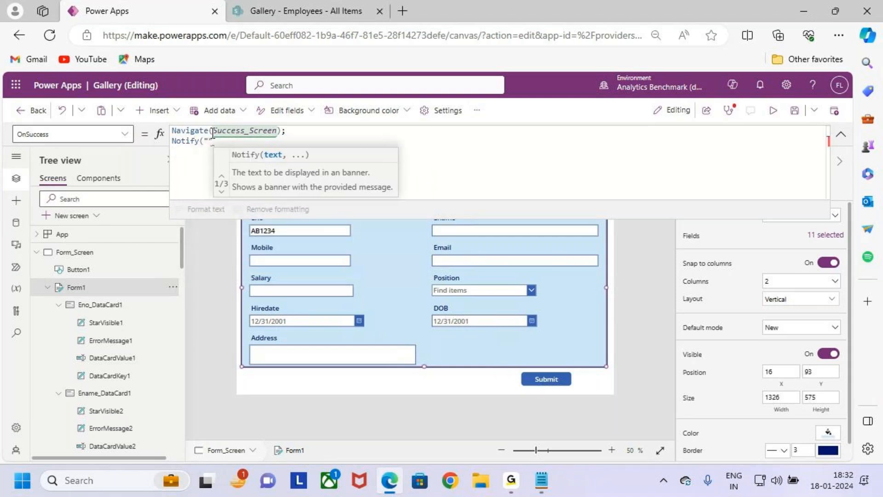
key("BackSpace")
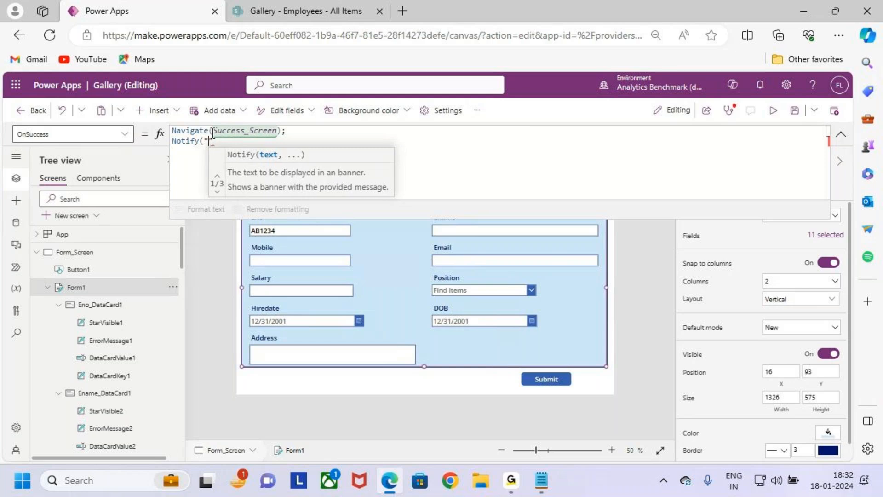
type("The Fo")
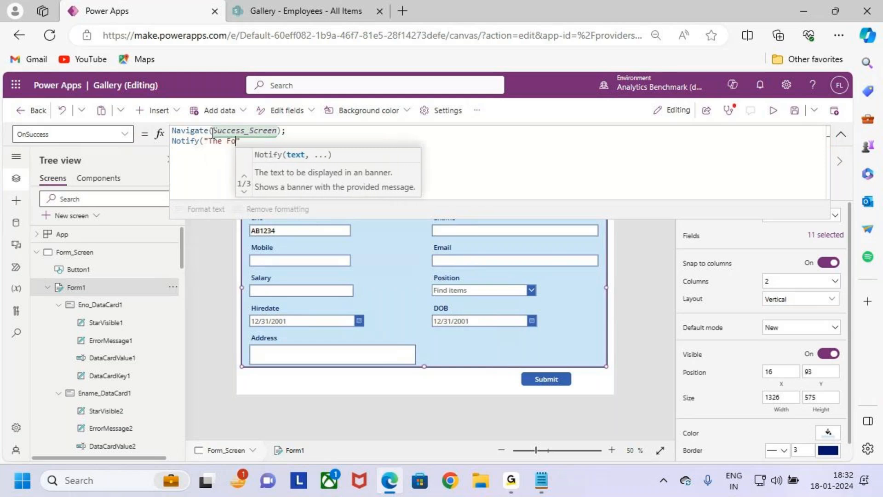
key("BackSpace")
key("BackSpace")
key("BackSpace")
key("BackSpace")
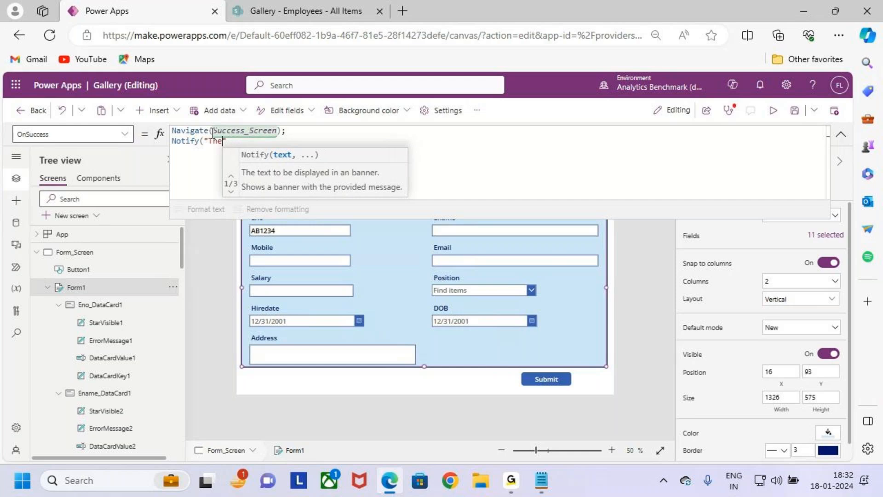
type("e DFo")
type("rm is")
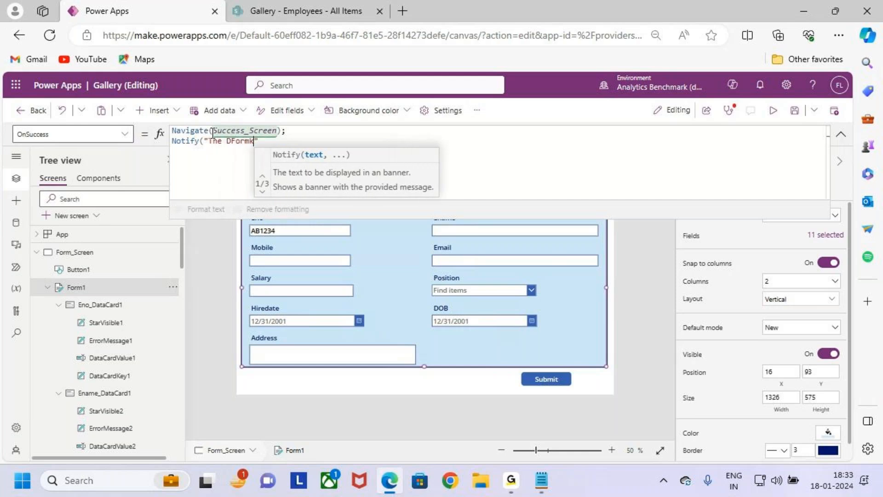
key("BackSpace")
key("BackSpace")
key("BackSpace")
key("BackSpace")
key("BackSpace")
key("BackSpace")
key("BackSpace")
key("BackSpace")
type("For")
type("m has bee")
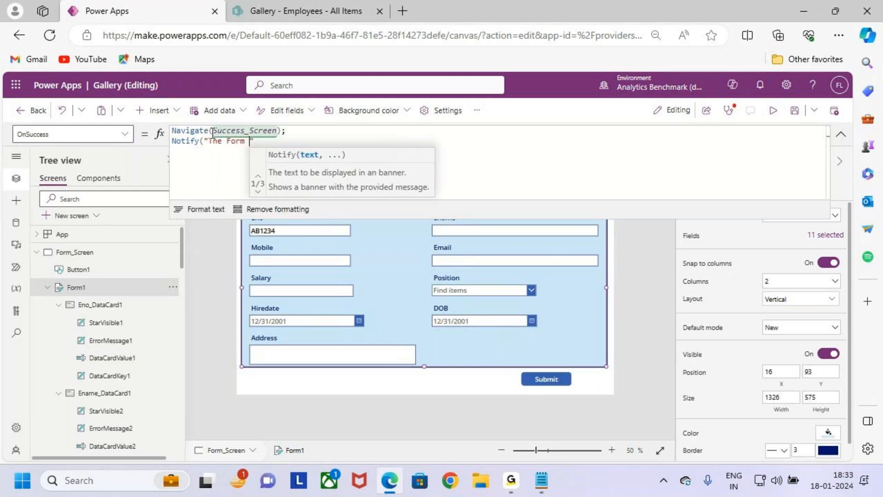
type("n Submi")
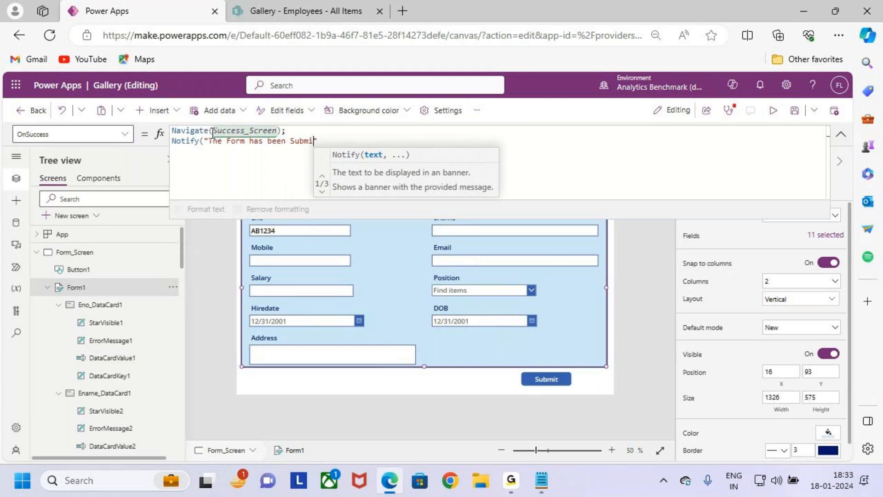
type("tted Su")
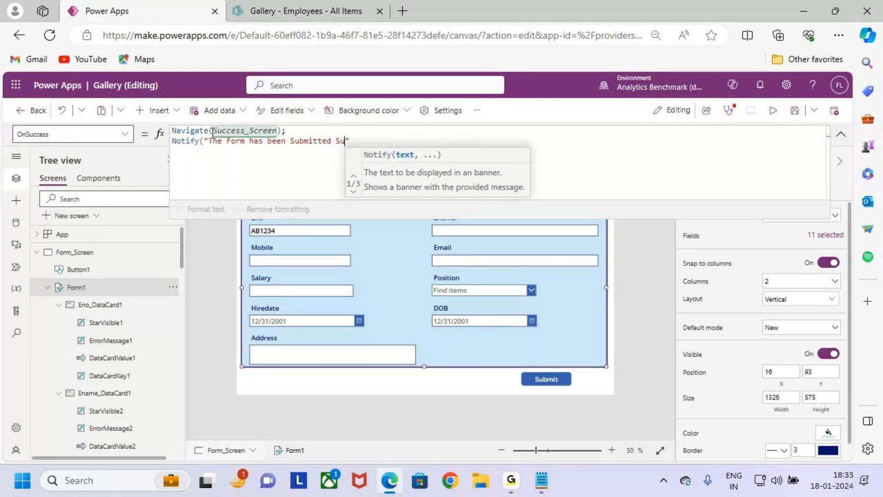
type("ccessfully")
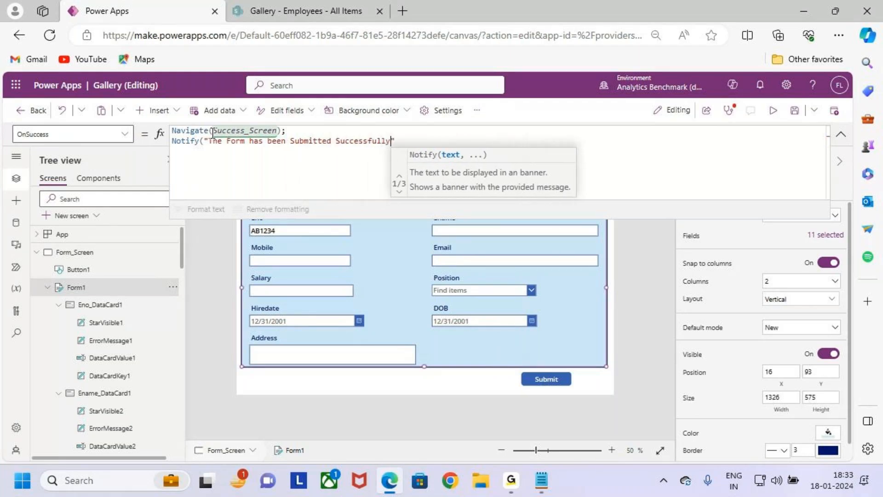
left_click(415, 140)
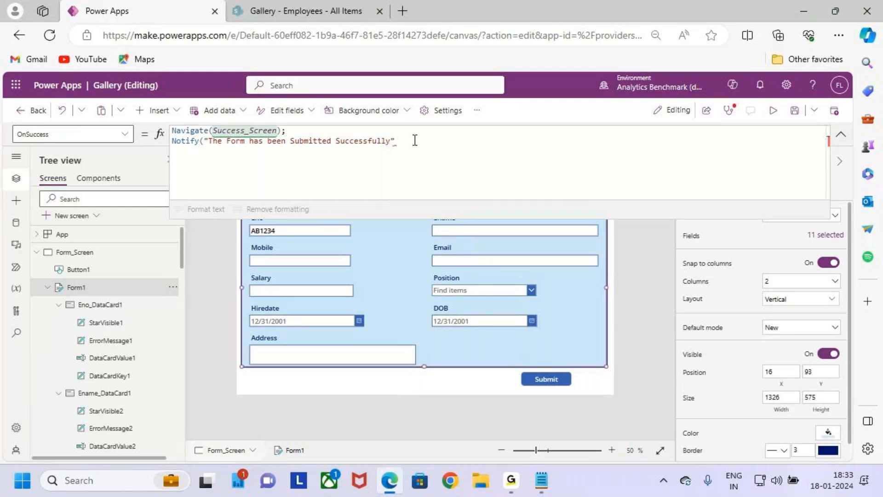
type(",")
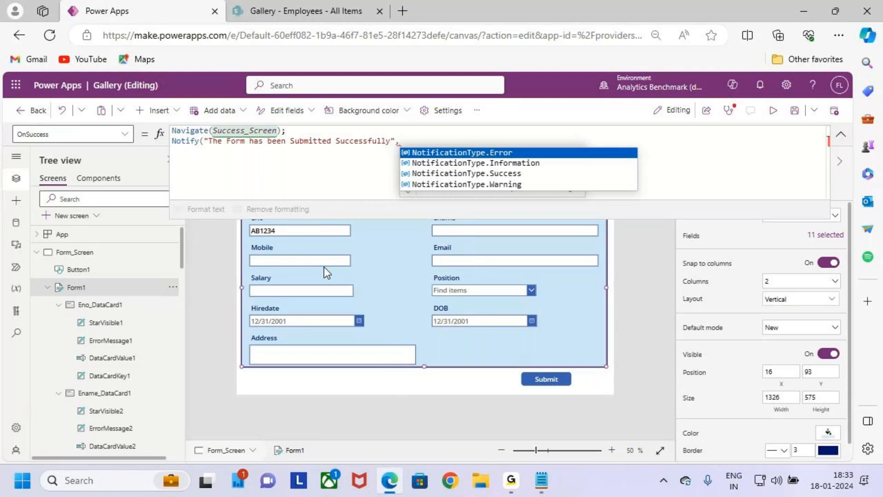
left_click_drag(182, 156, 208, 157)
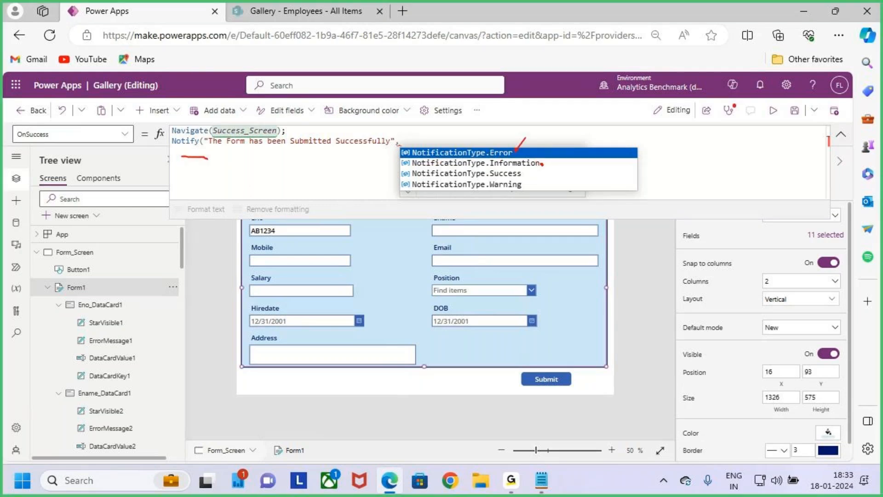
mouse_move(541, 181)
left_mouse_down()
mouse_move(528, 173)
mouse_move(514, 192)
left_mouse_up()
key("Escape")
key("BackSpace")
key("BackSpace")
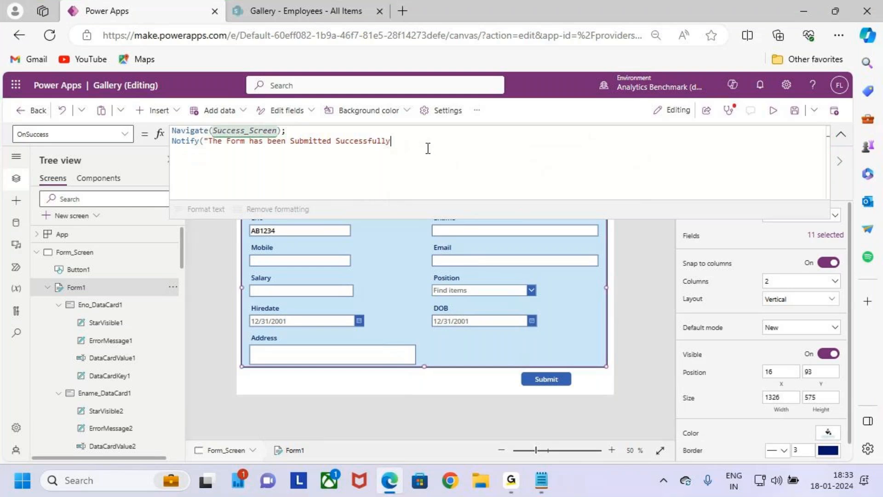
Step: Complete the Notify call with NotificationType.Success as its notification type and save the app
type(",")
left_click(541, 175)
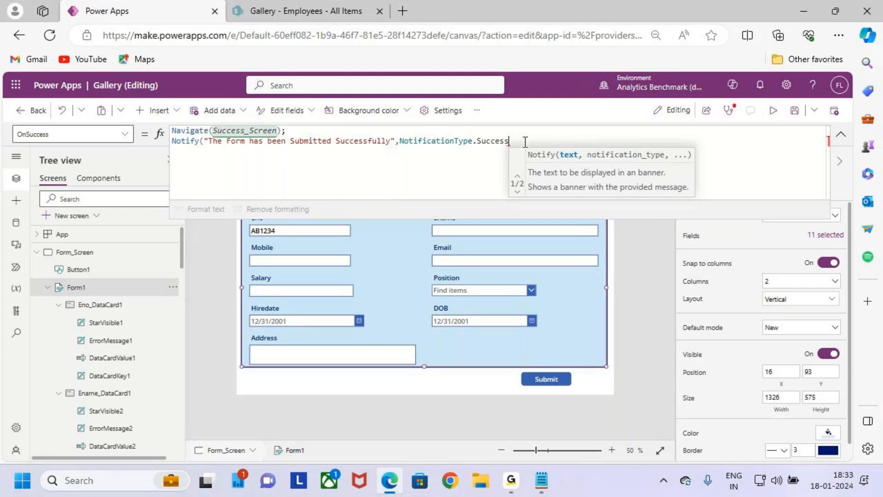
type(")")
left_click(796, 113)
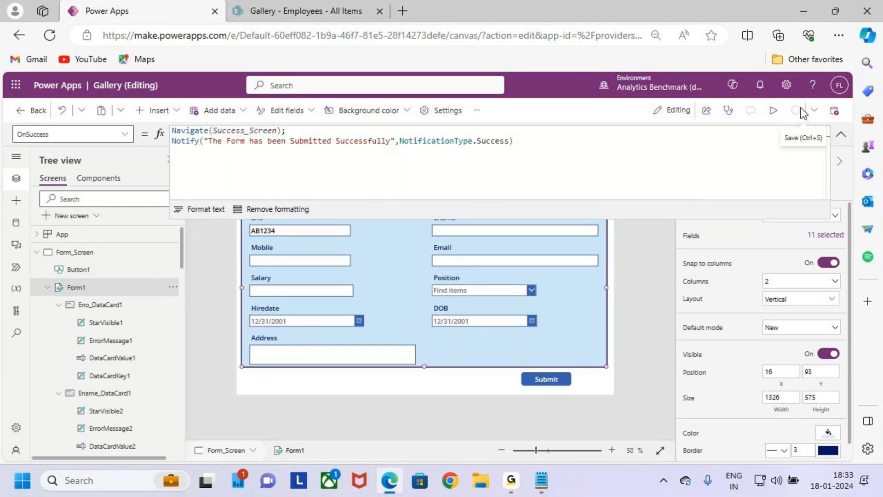
Step: Run the app preview on Form_Screen to show the New Employee Onboarding form with its Submit button
left_click(773, 111)
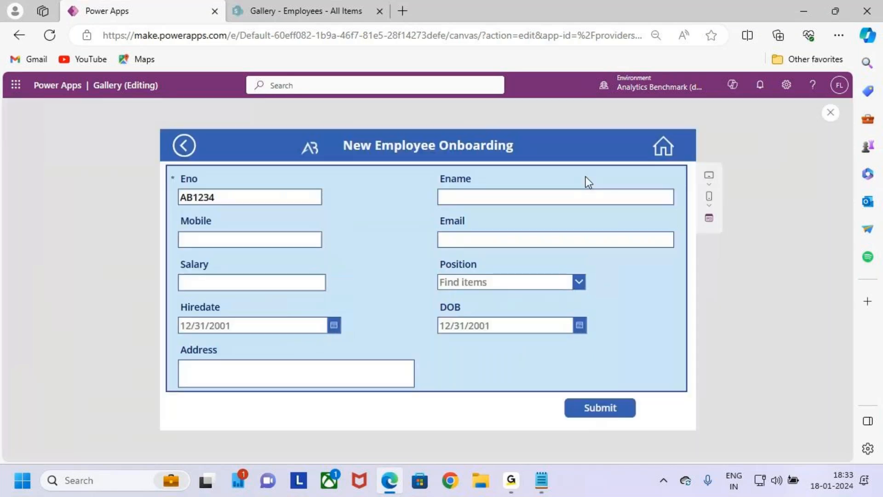
mouse_move(172, 171)
left_mouse_down()
mouse_move(570, 357)
mouse_move(668, 388)
left_mouse_up()
mouse_move(392, 113)
left_mouse_down()
mouse_move(411, 193)
mouse_move(405, 222)
left_mouse_up()
left_click_drag(553, 390, 648, 430)
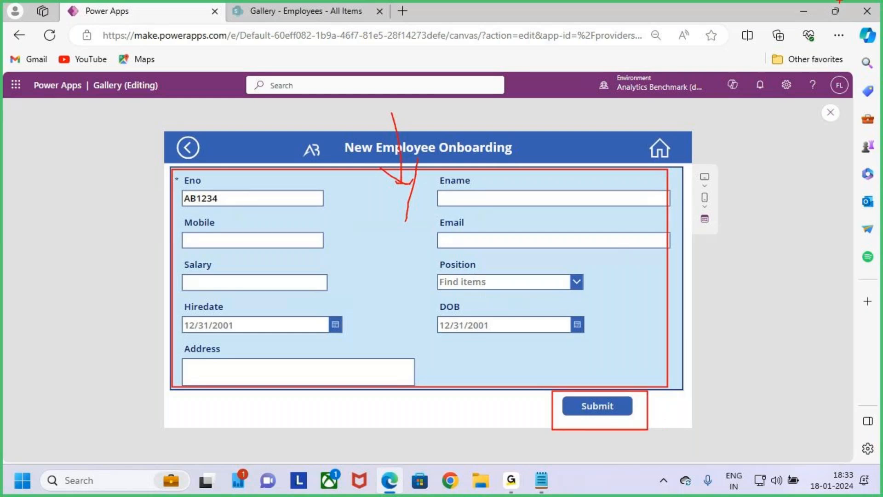
mouse_move(641, 292)
left_mouse_down()
mouse_move(697, 288)
mouse_move(695, 310)
left_mouse_up()
mouse_move(728, 278)
left_mouse_down()
mouse_move(741, 299)
mouse_move(779, 300)
left_mouse_up()
left_click(770, 292)
left_click_drag(759, 337, 800, 316)
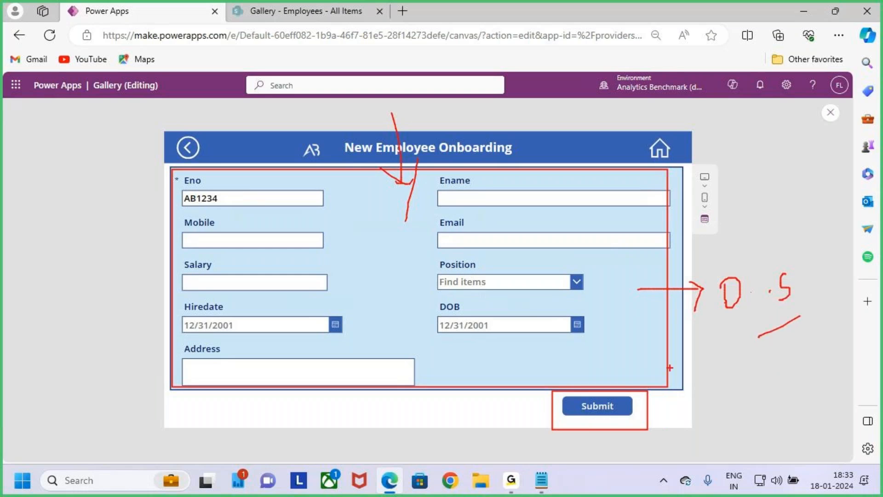
left_click_drag(725, 381, 696, 418)
mouse_move(745, 398)
left_mouse_down()
mouse_move(769, 404)
mouse_move(779, 428)
mouse_move(820, 429)
left_mouse_up()
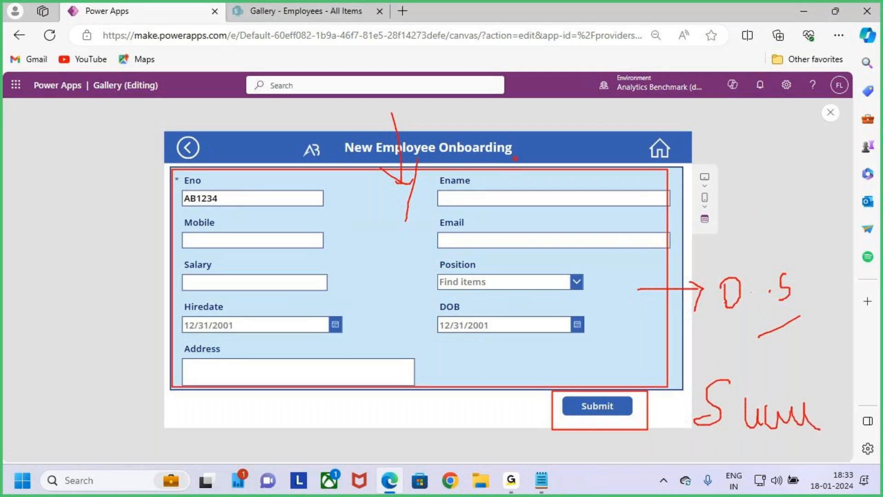
key("Escape")
Step: Clear the Eno field in the preview to check how the Submit button responds
left_click(234, 203)
key("BackSpace")
key("BackSpace")
key("BackSpace")
key("BackSpace")
key("BackSpace")
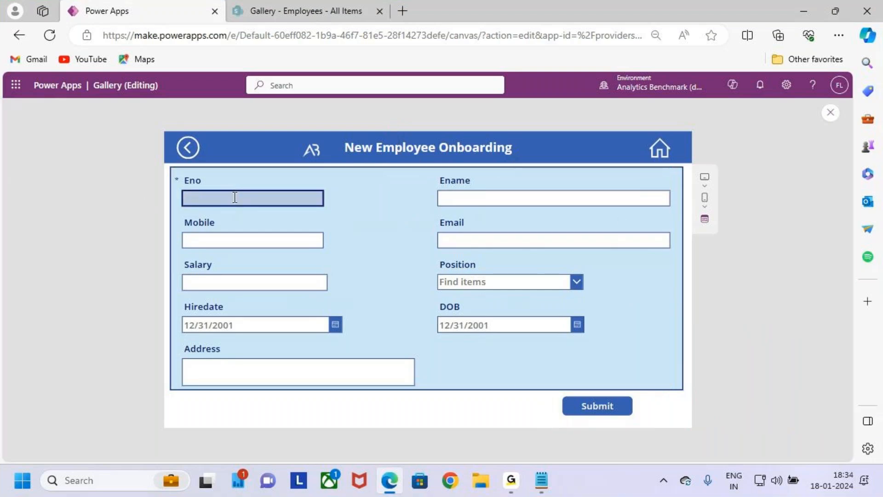
key("ctrl+2")
left_click_drag(173, 170, 257, 213)
left_click_drag(559, 392, 637, 419)
key("Escape")
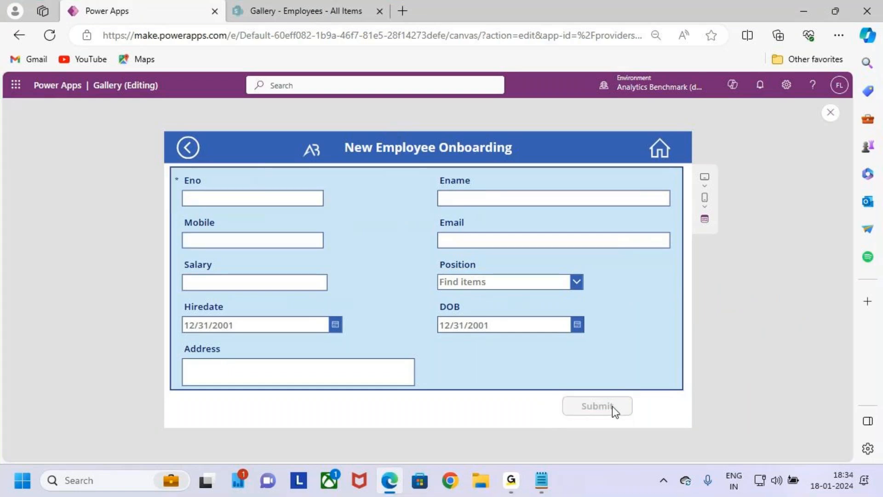
Step: Enter the employee number in the Eno field of the onboarding form
left_click(281, 201)
key("Caps_Lock")
type("ABN")
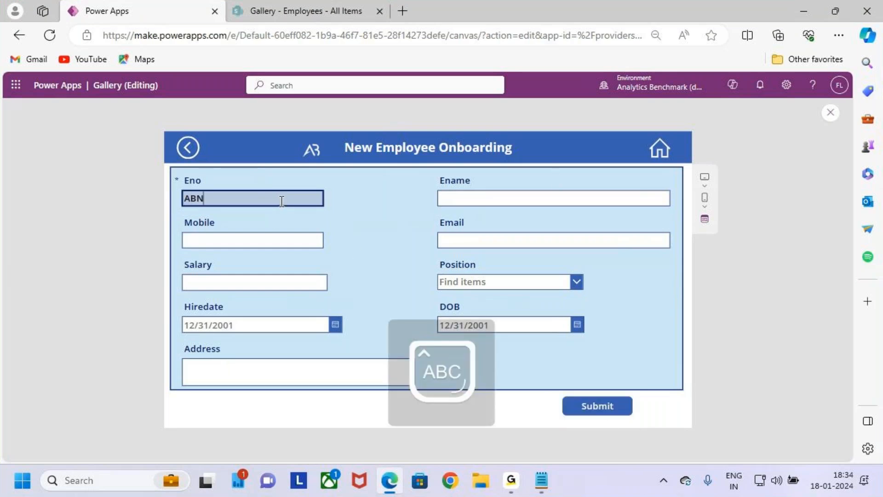
key("Num_Lock")
key("BackSpace")
key("BackSpace")
key("BackSpace")
type("A")
key("BackSpace")
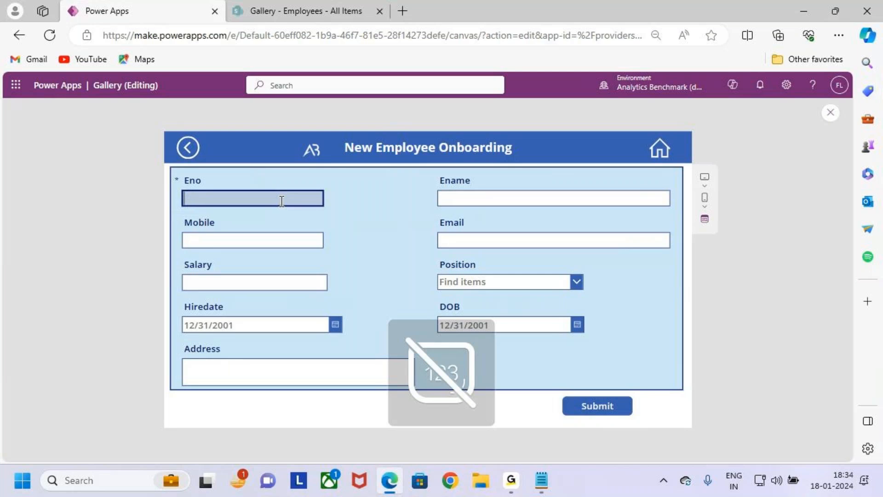
type("A")
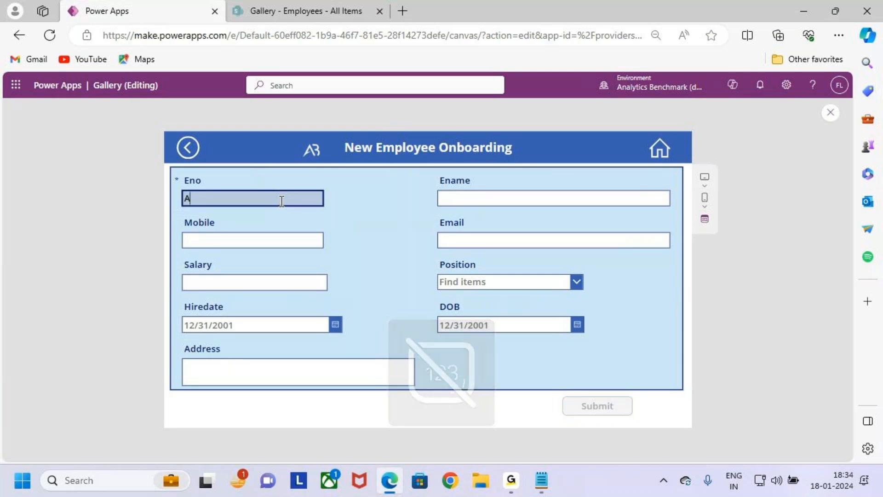
type("B1234")
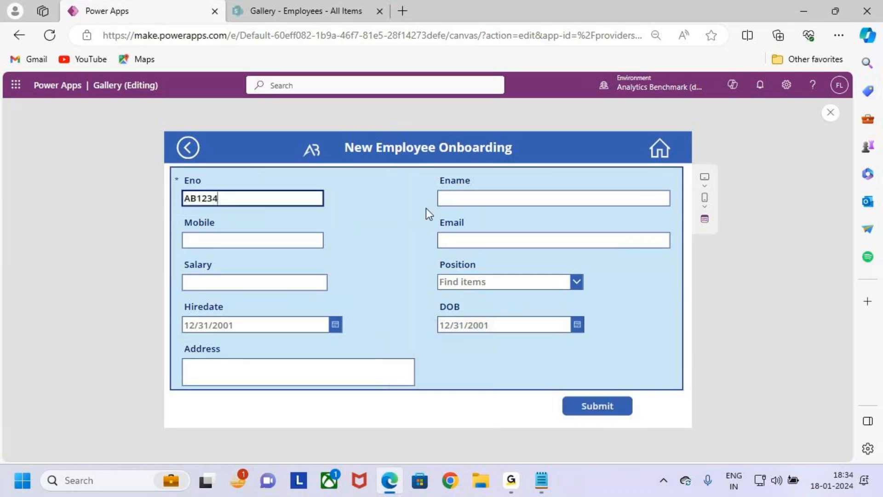
Step: Enter the employee's name in the Ename field and move on to the Mobile field
left_click(465, 196)
key("Caps_Lock")
type("War")
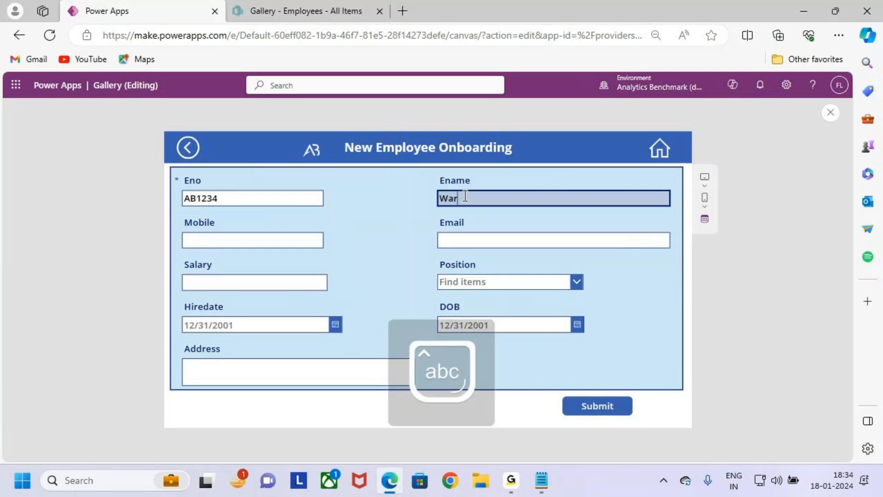
type("ner")
key("Tab")
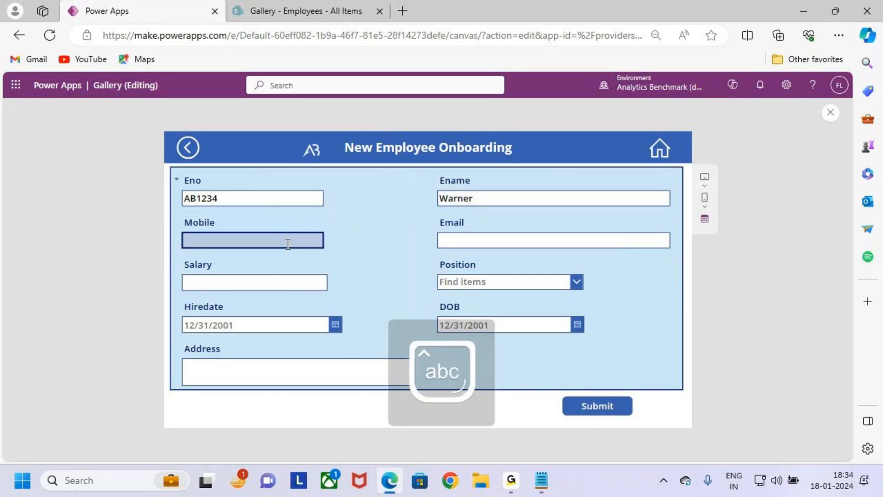
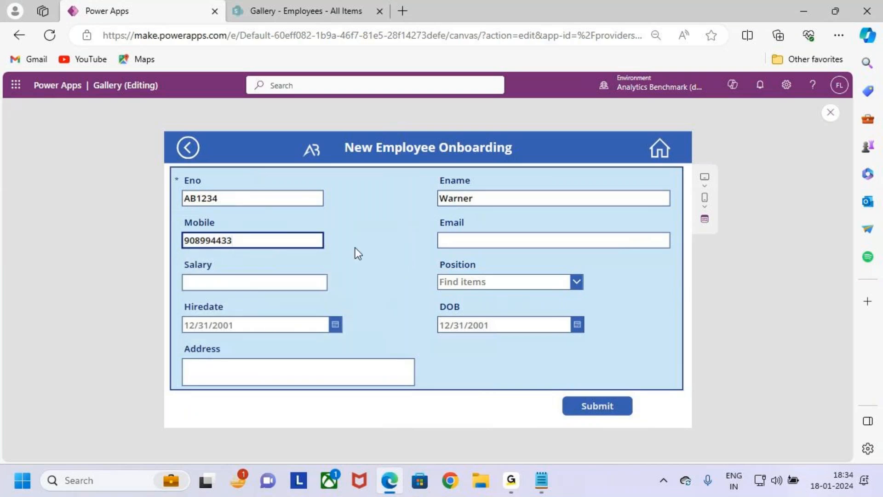
Step: Enter the employee's mobile number in the Mobile field and the employee's e-mail address in the Email field
left_click(502, 240)
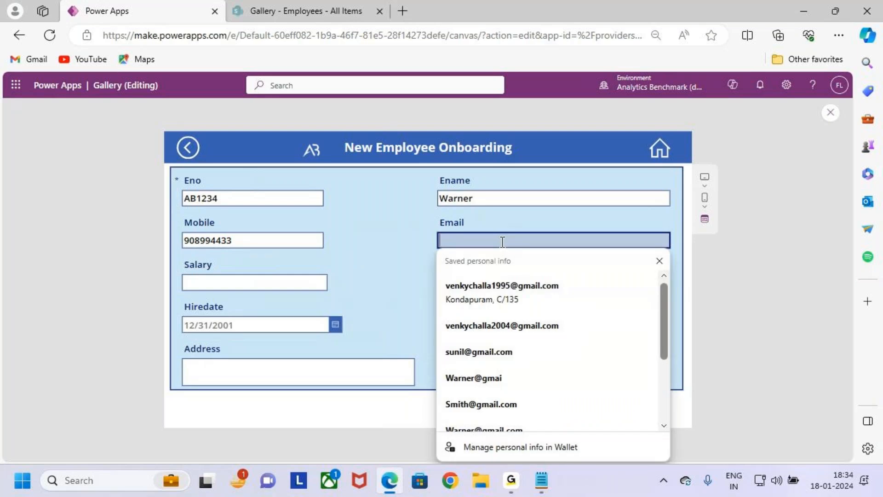
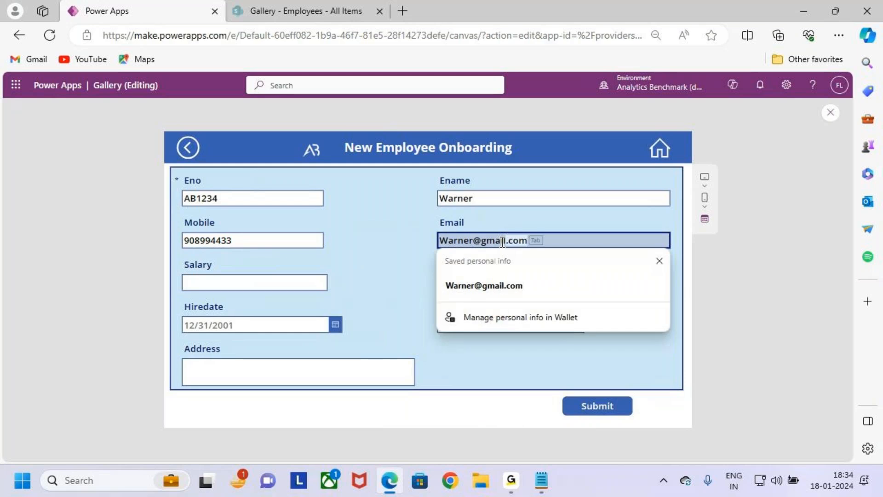
key("Tab")
Step: Set the Salary to 120000 and choose System Engineer as the Position in the onboarding form
left_click(224, 284)
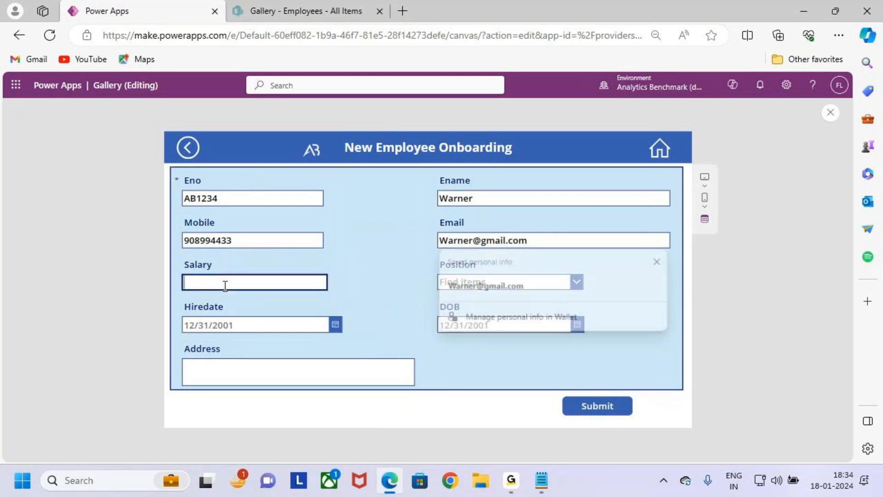
type("120000")
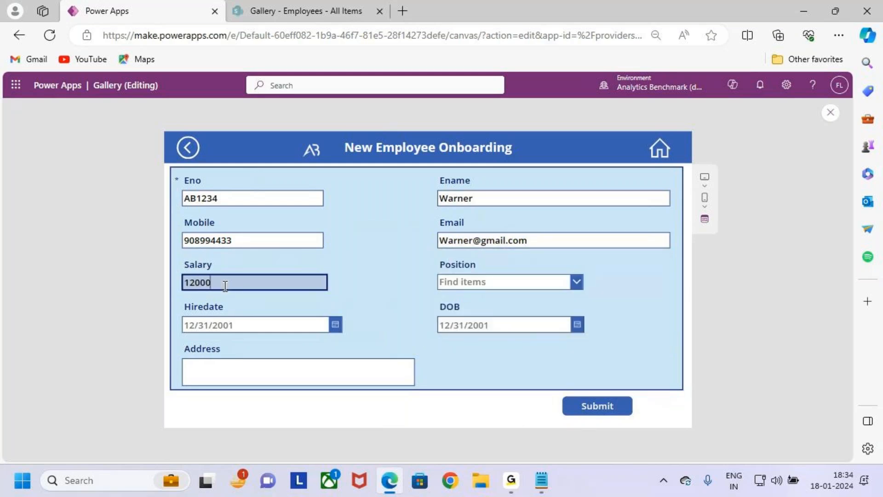
left_click(479, 282)
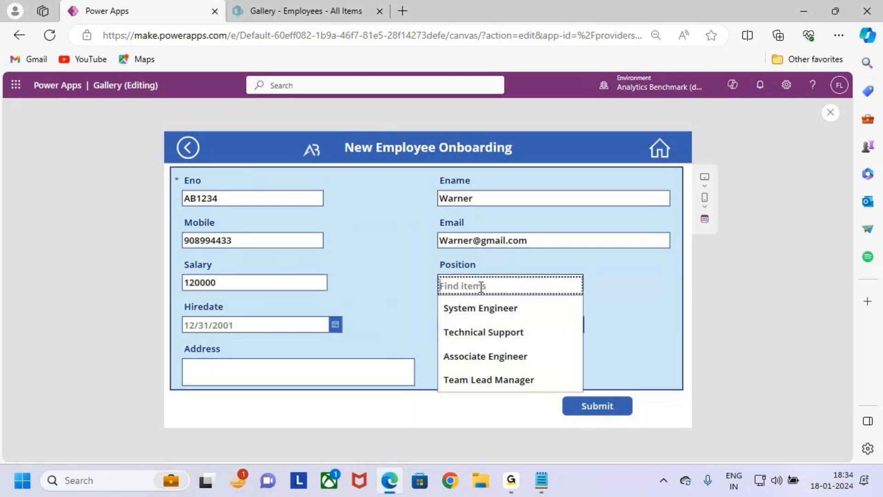
left_click(514, 317)
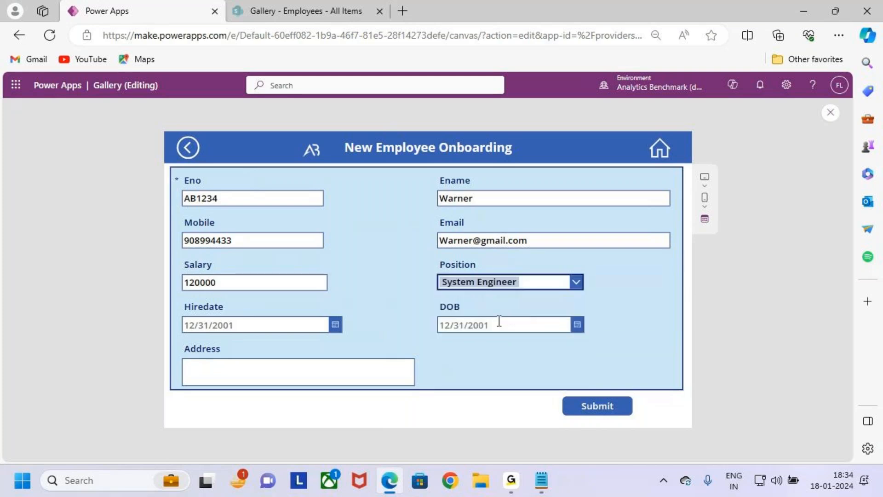
Step: Set the Hiredate to 1/2/2024 in the onboarding form
left_click(337, 328)
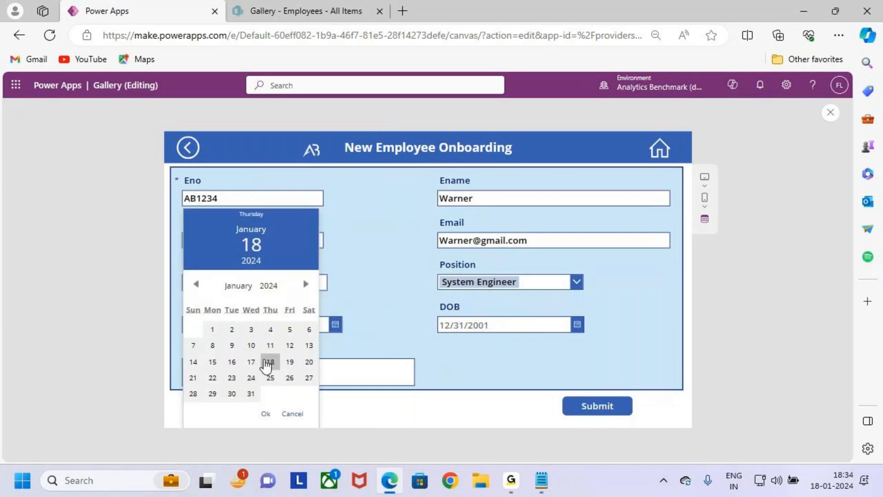
left_click(232, 329)
left_click(267, 414)
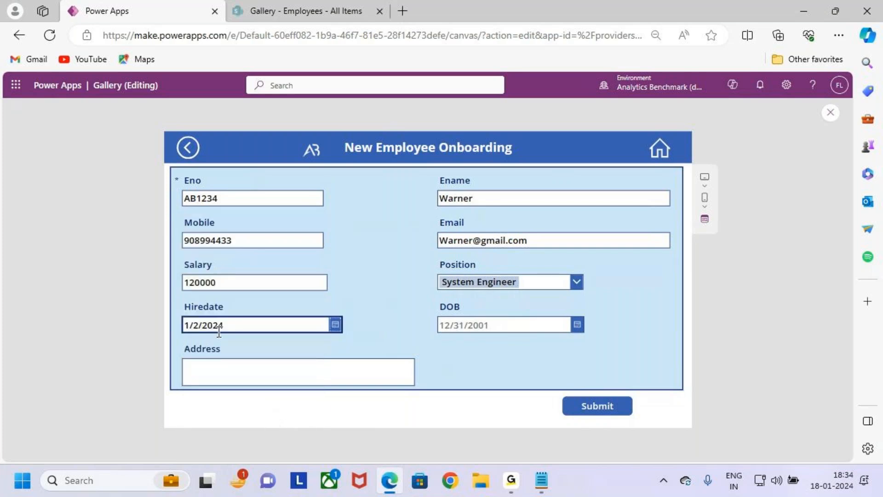
Step: Choose the employee's date of birth for the DOB field from the calendar and confirm it
left_click(576, 327)
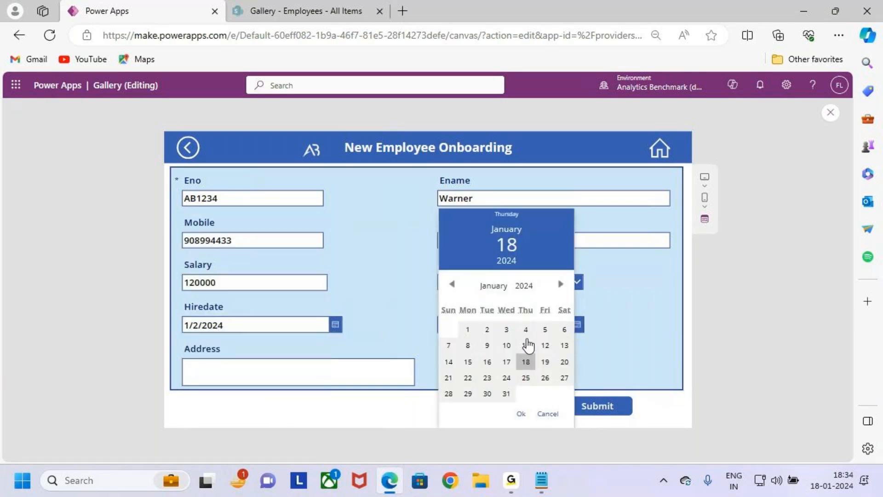
left_click(451, 284)
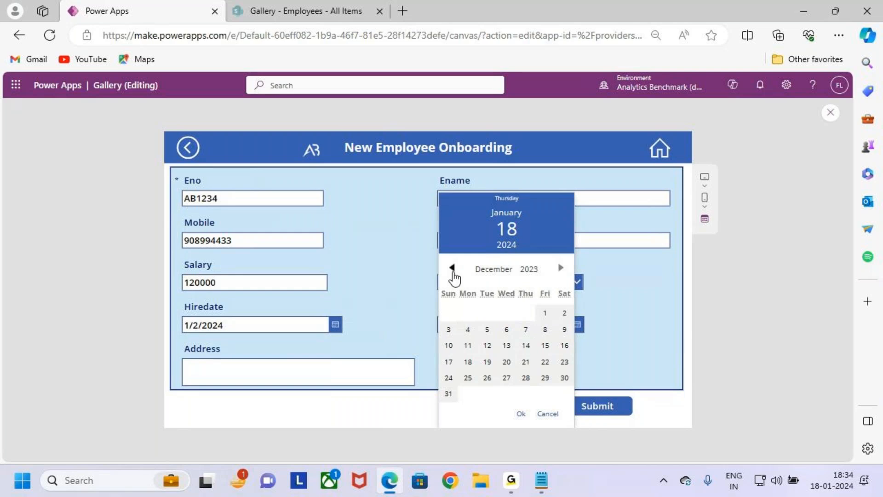
left_click(451, 284)
left_click(525, 329)
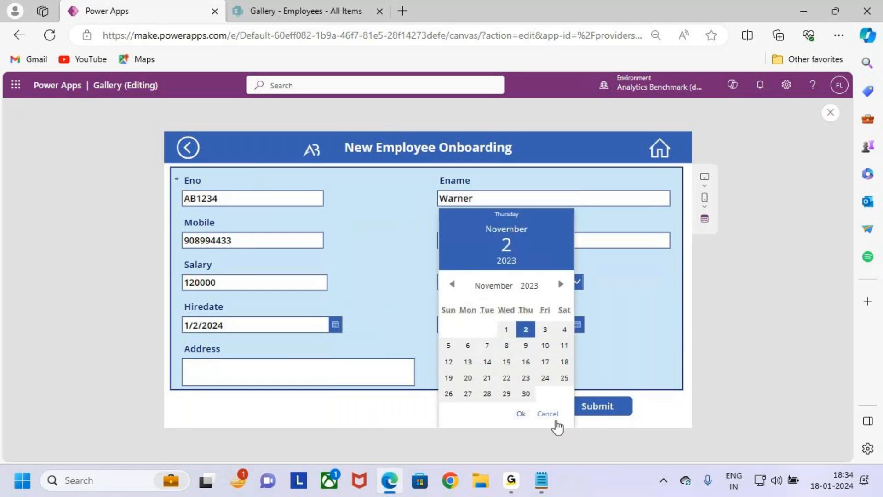
left_click(521, 413)
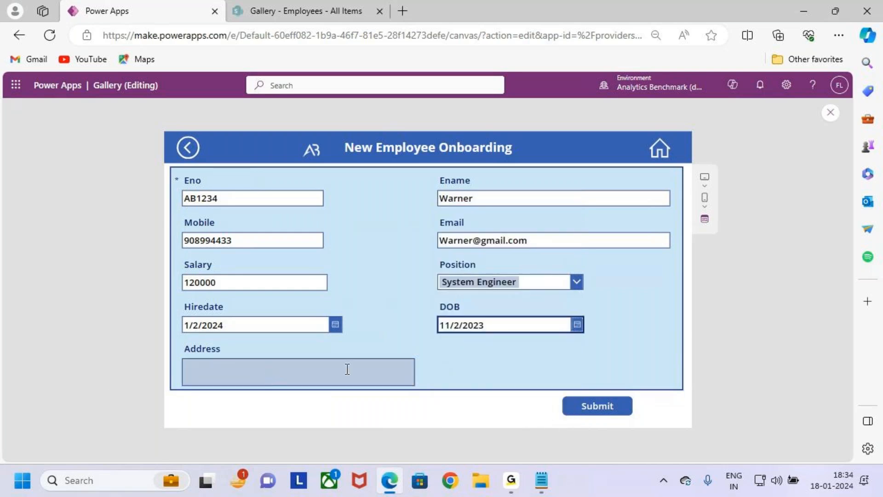
Step: Fill in the employee's address in the Address field of the onboarding form
left_click(321, 375)
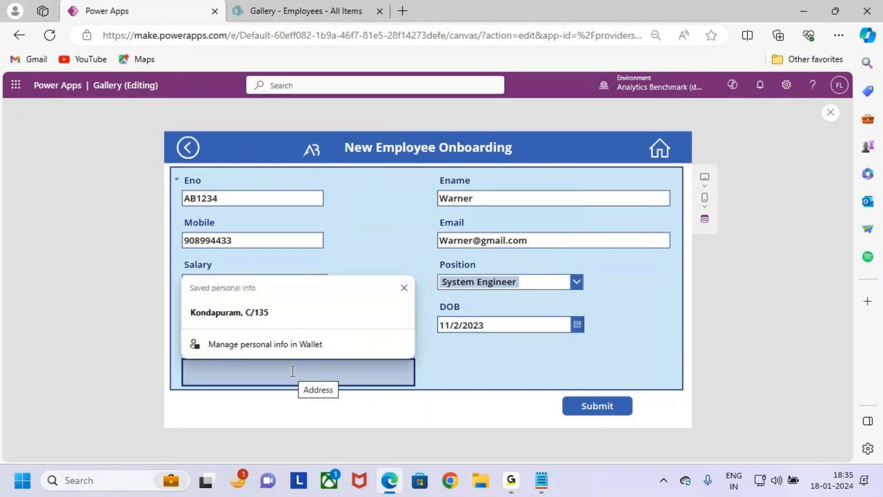
type("Hyderabad")
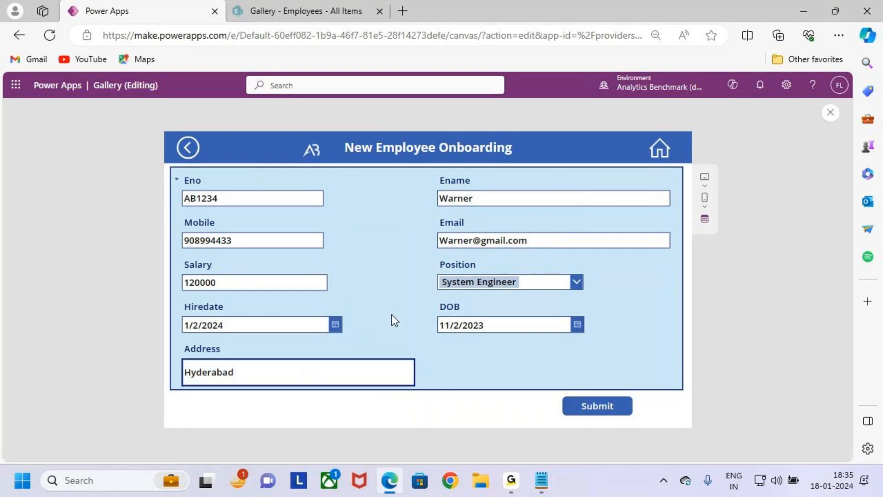
mouse_move(175, 168)
left_mouse_down()
mouse_move(446, 339)
mouse_move(659, 385)
left_mouse_up()
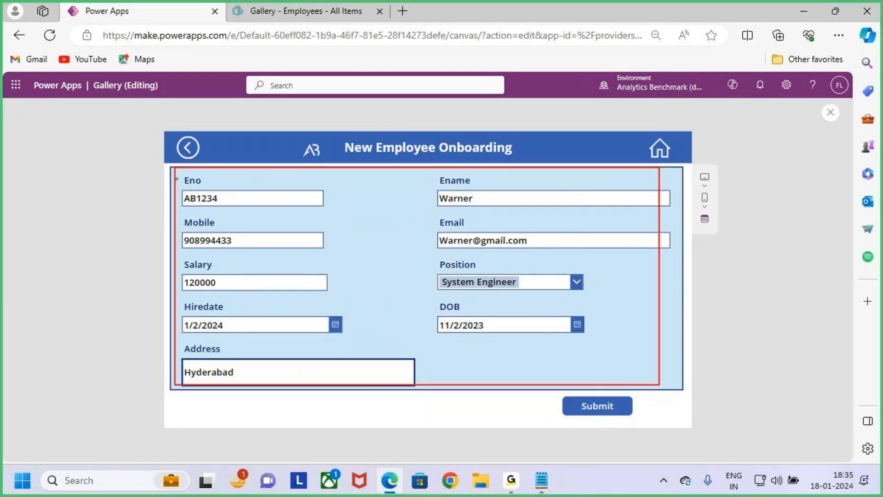
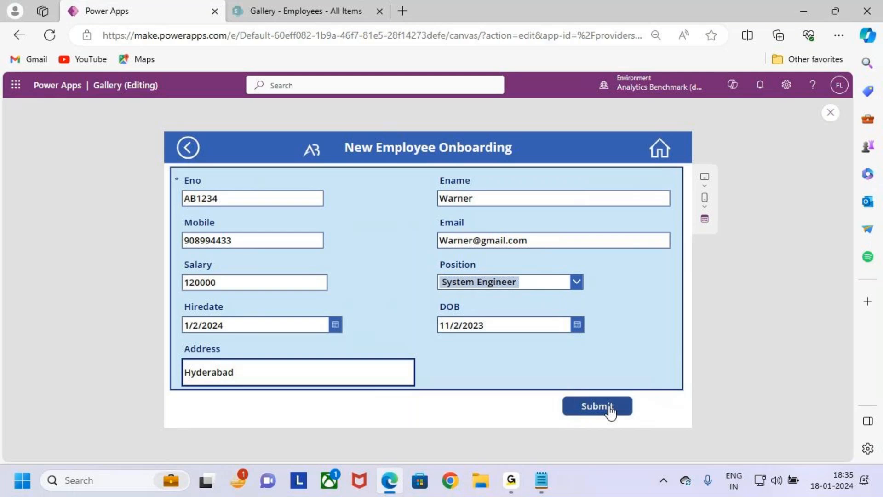
Step: Submit the filled-in onboarding form and check the success screen and notification before leaving the app preview
left_click(610, 409)
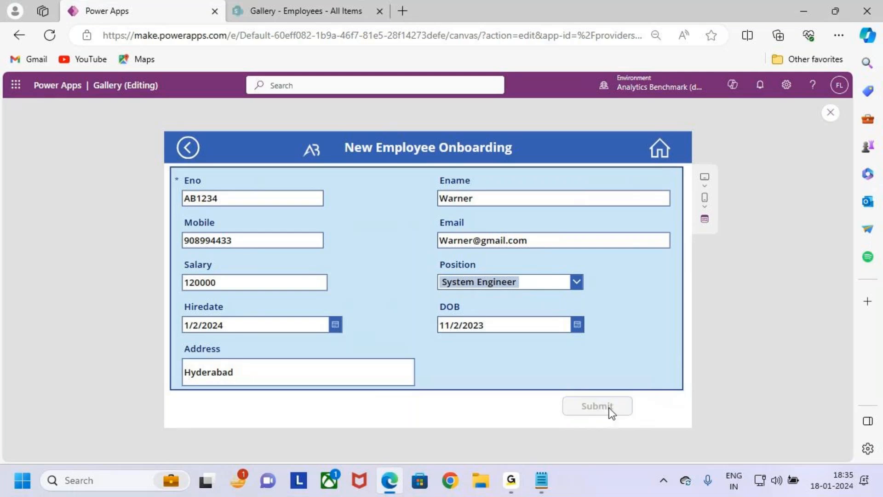
key("ctrl+2")
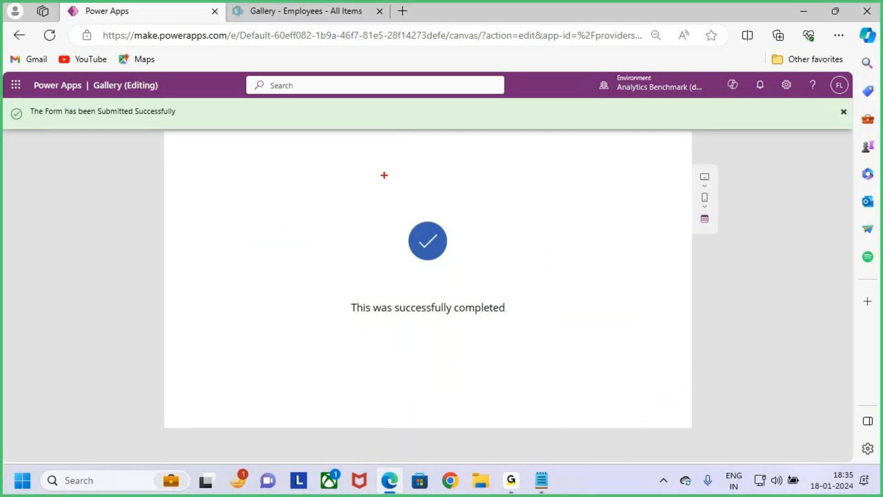
mouse_move(191, 170)
left_mouse_down()
mouse_move(594, 367)
mouse_move(660, 381)
left_mouse_up()
left_click_drag(575, 260, 688, 184)
left_click_drag(341, 298, 520, 323)
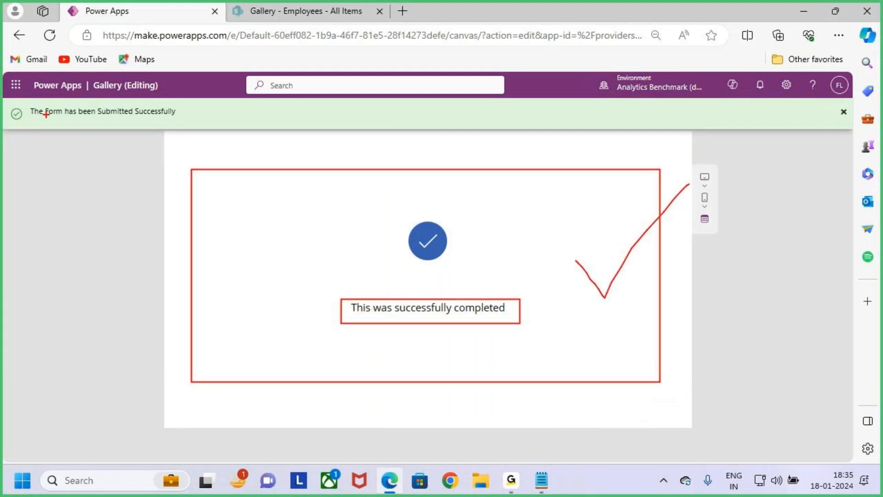
left_click_drag(26, 101, 205, 129)
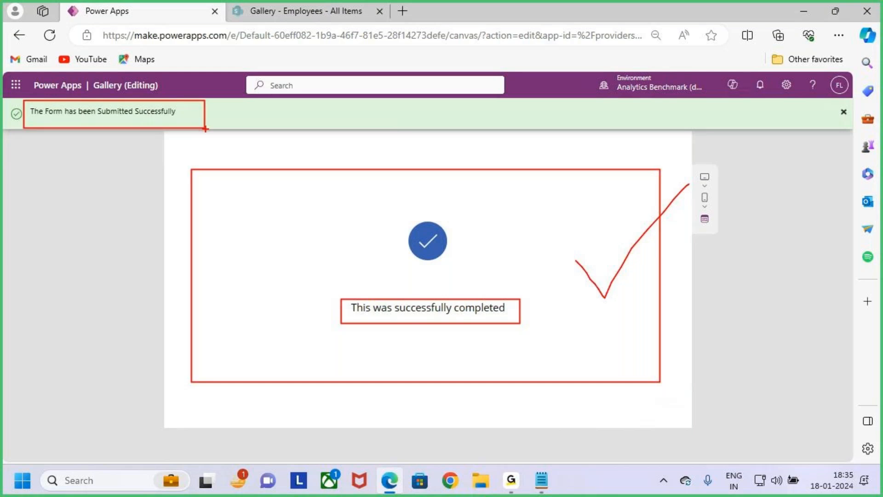
key("Escape")
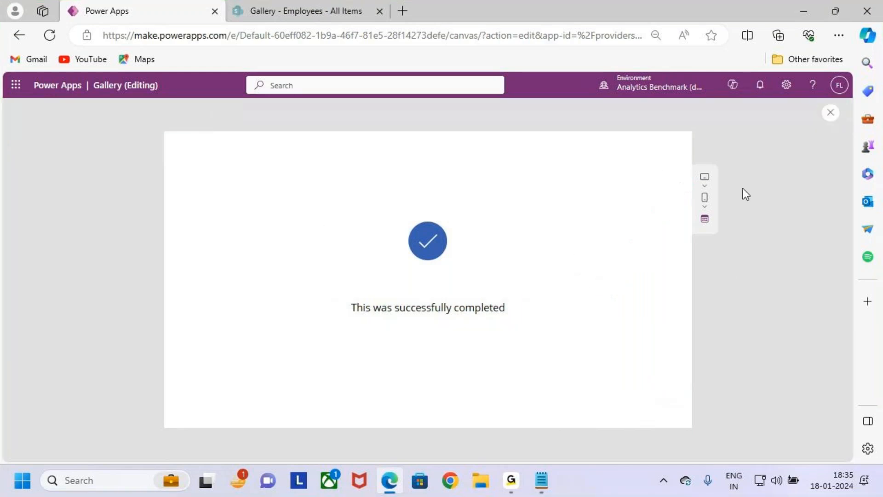
left_click(829, 113)
Step: Switch to Notepad and review the Case 3 requirements about the success screen and displaying the last submitted record
left_click(792, 16)
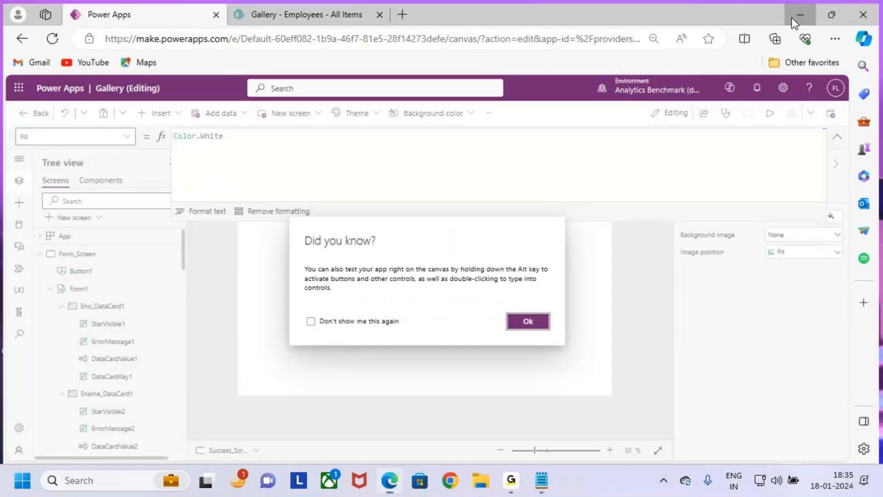
key("alt+Tab")
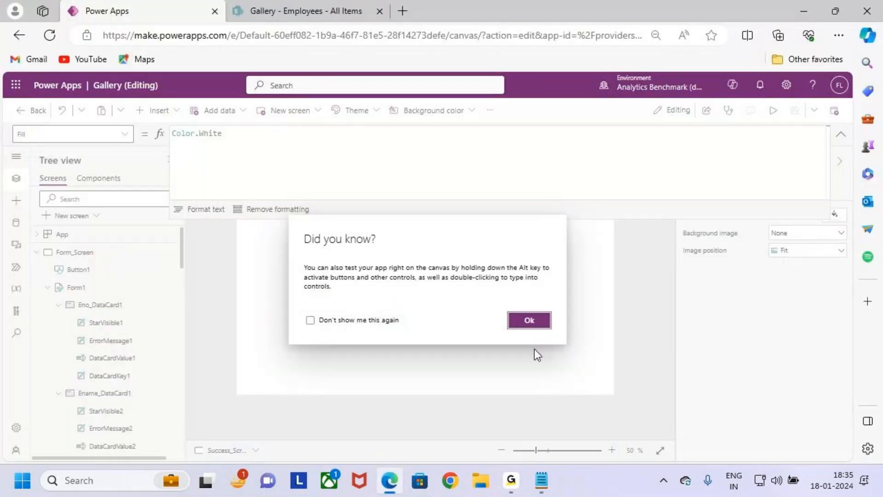
key("alt+Tab")
key("alt+Tab")
key("alt+Tab")
key("alt+Tab")
key("alt+Tab")
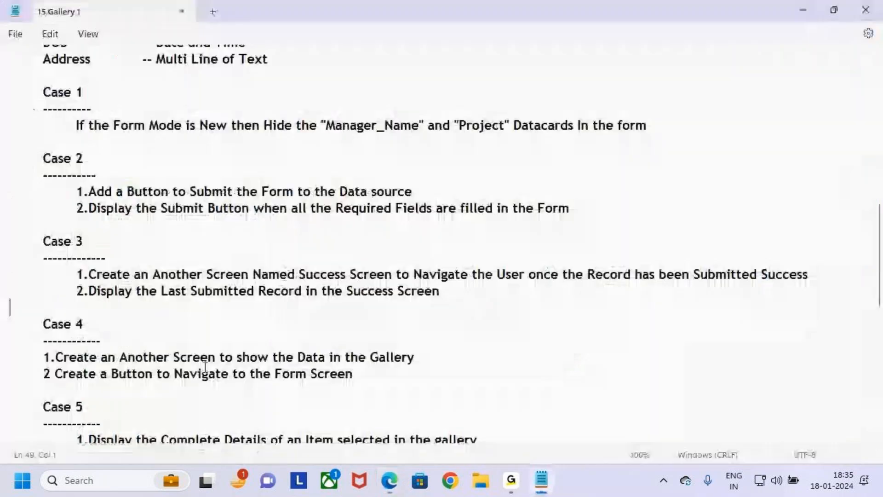
left_click_drag(43, 243, 82, 244)
left_click(279, 301)
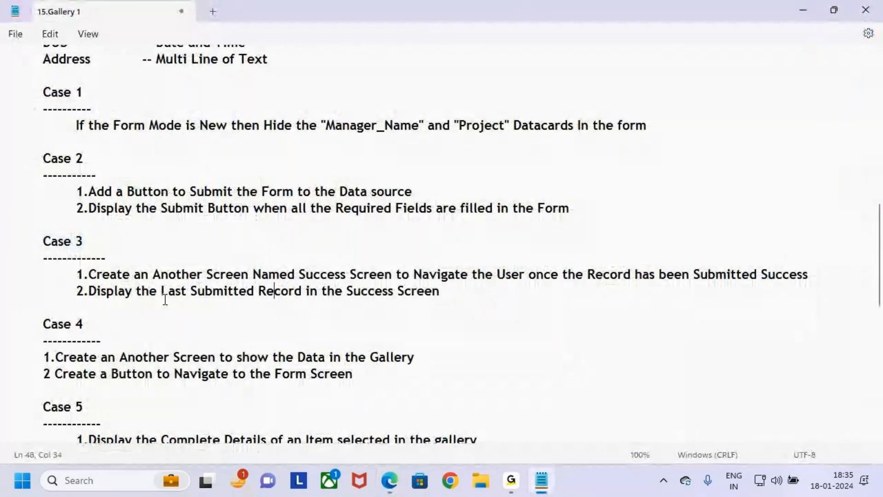
left_click_drag(241, 272, 456, 279)
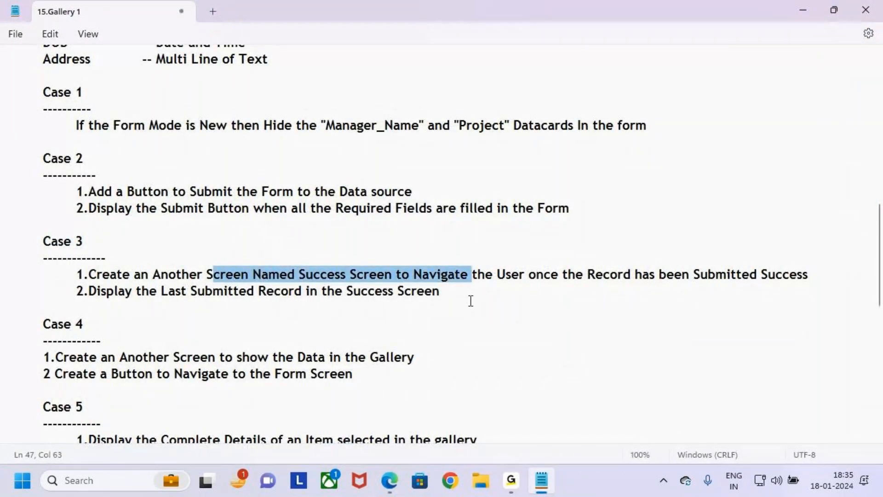
left_click(155, 304)
left_click_drag(89, 292, 419, 299)
left_click(473, 298)
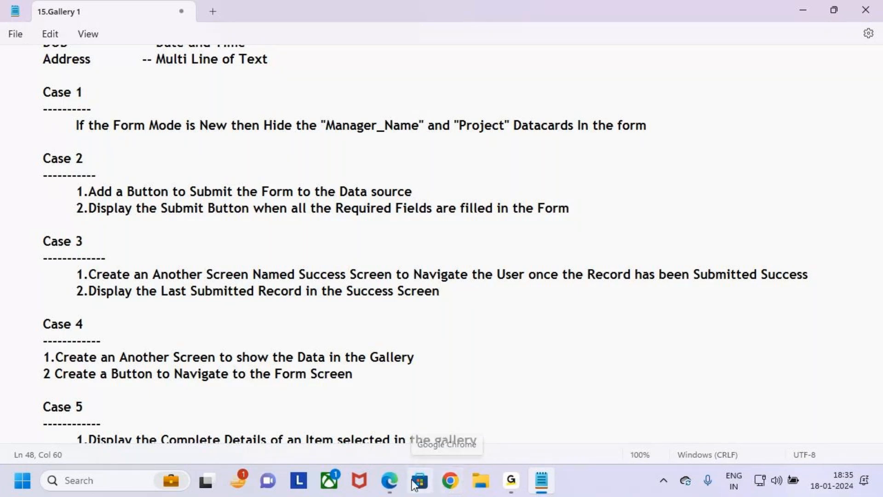
left_click_drag(353, 291, 487, 294)
left_click(487, 294)
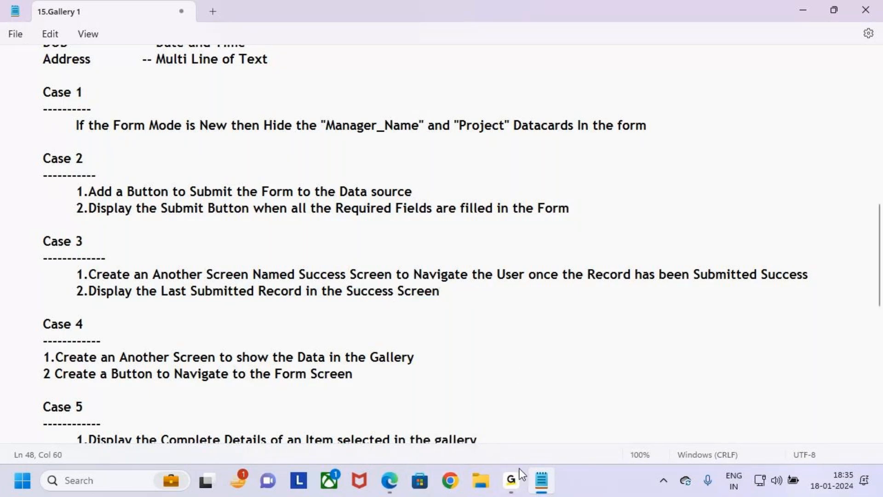
Step: Switch back to Power Apps in Edge, dismiss the testing tip and look over the area around the Success_Screen check icon
left_click(389, 480)
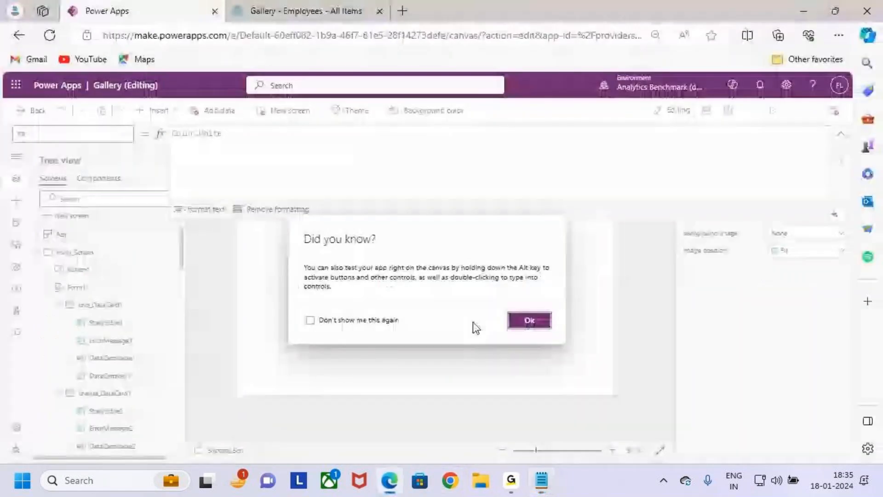
left_click(528, 319)
key("ctrl+2")
mouse_move(391, 276)
left_mouse_down()
mouse_move(423, 293)
mouse_move(483, 297)
left_mouse_up()
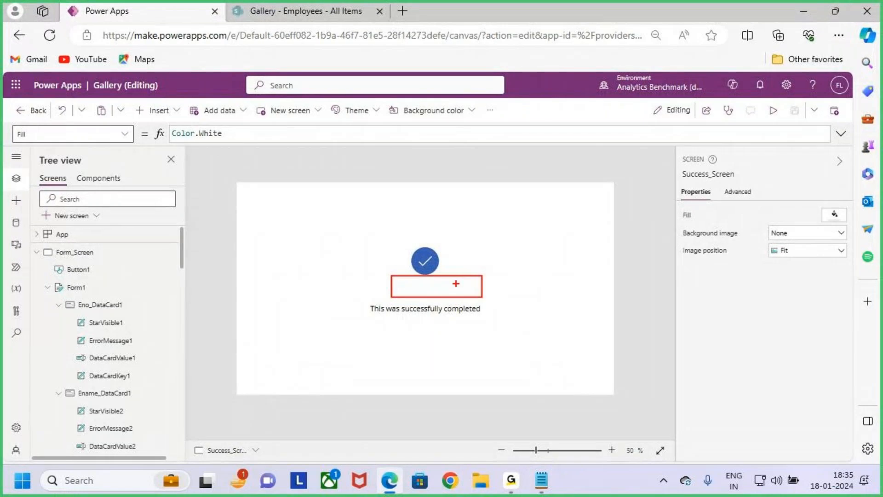
mouse_move(456, 243)
left_mouse_down()
mouse_move(449, 267)
mouse_move(473, 252)
left_mouse_up()
left_click_drag(448, 261, 492, 219)
key("Escape")
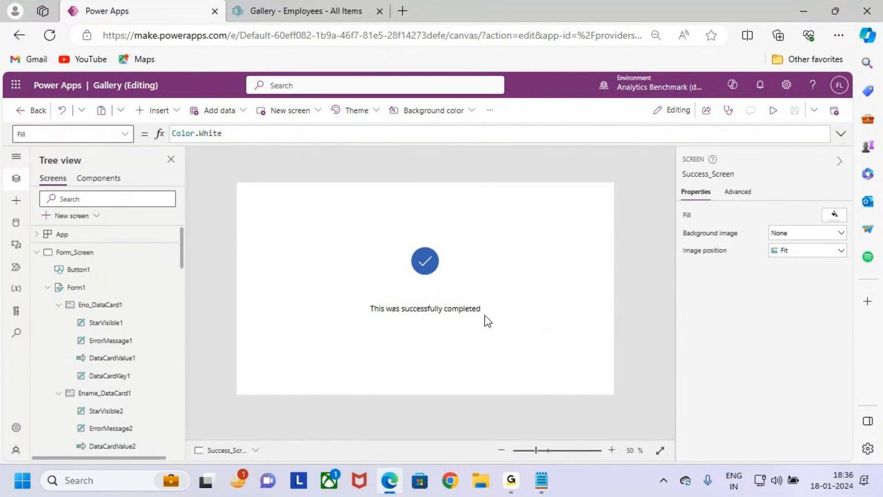
Step: Insert a text label about 230 by 66 on Success_Screen, between the check icon and the completion message
left_click(159, 110)
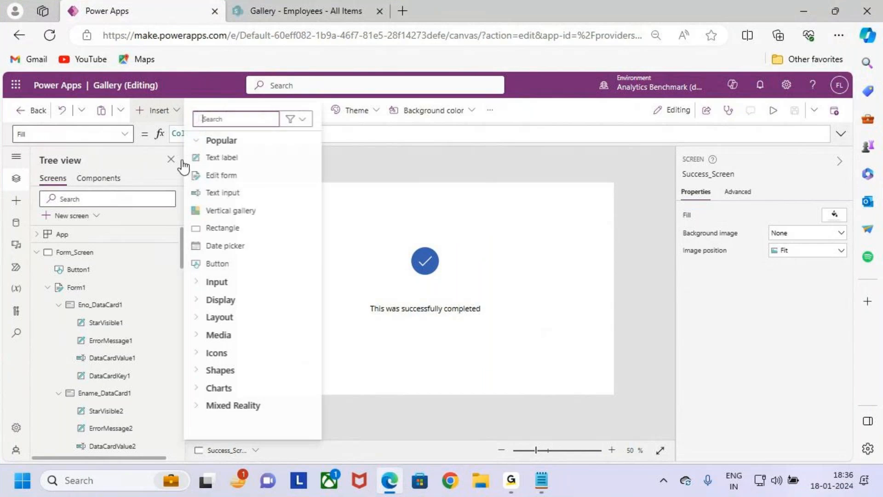
left_click(283, 212)
left_click_drag(281, 200, 421, 288)
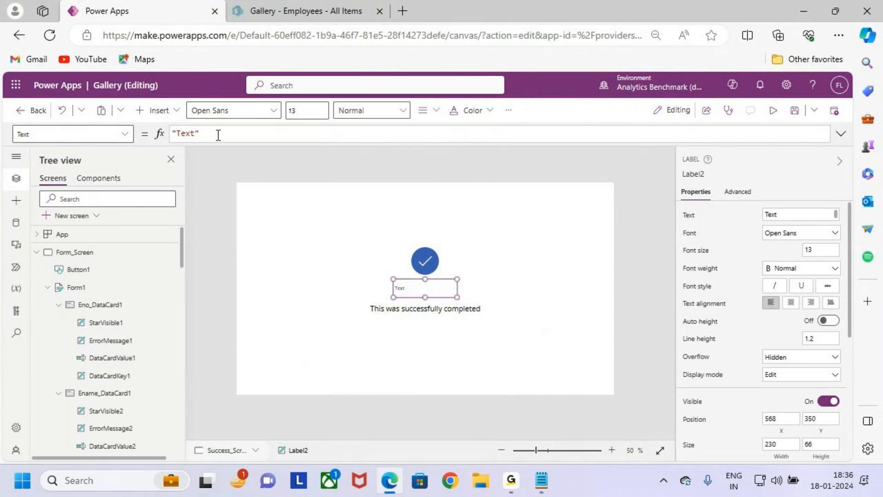
Step: Set the new label's Text property to the formula Form1.LastSubmit.Eno
left_click(225, 135)
left_click_drag(225, 134, 138, 136)
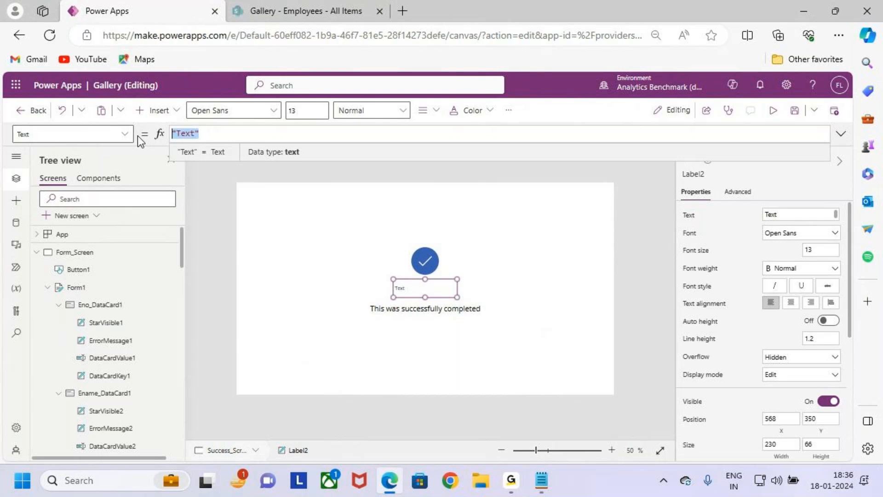
key("BackSpace")
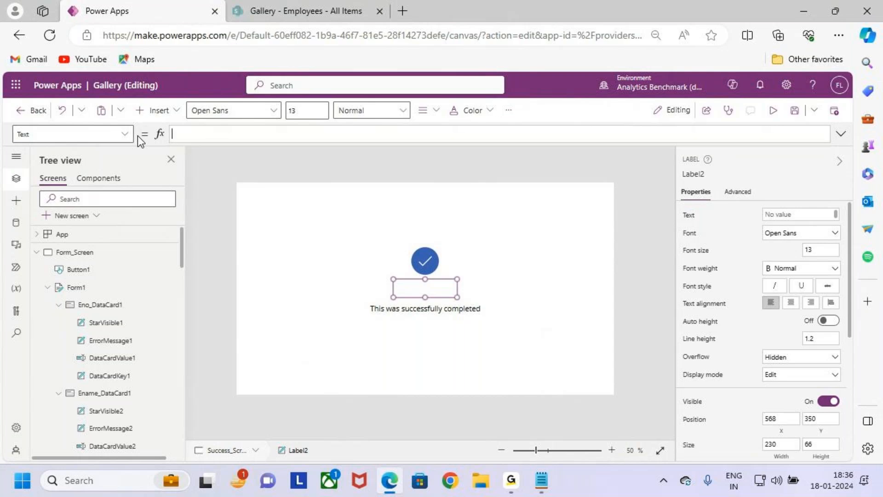
type("form")
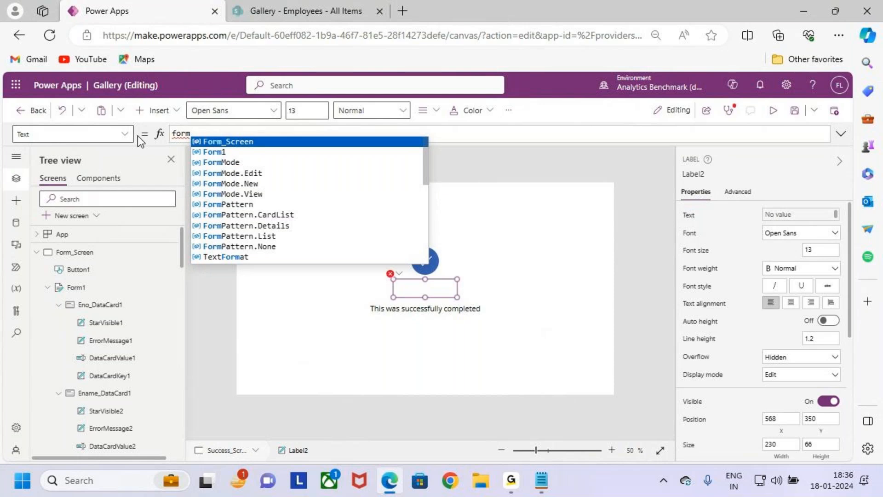
type("1.")
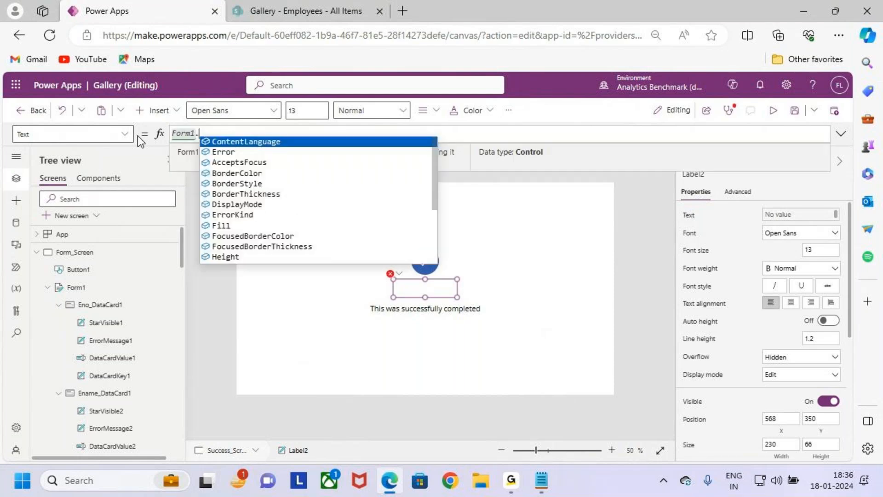
type("las")
key("Tab")
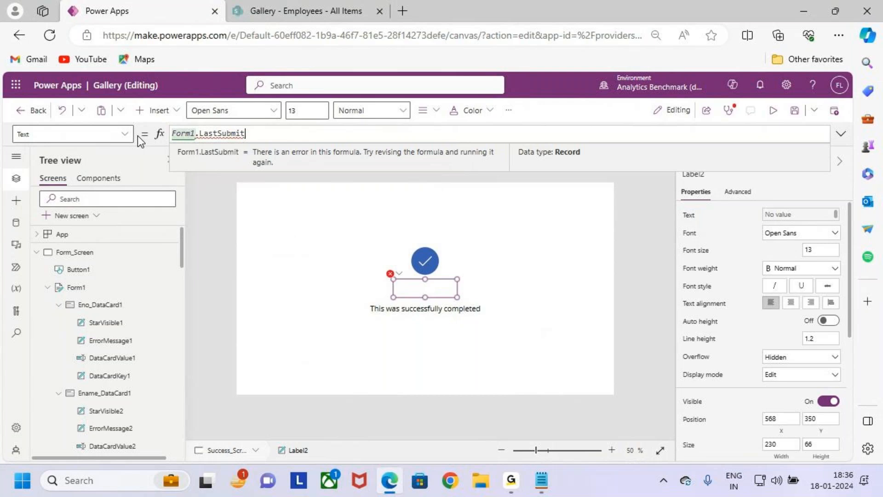
type(".")
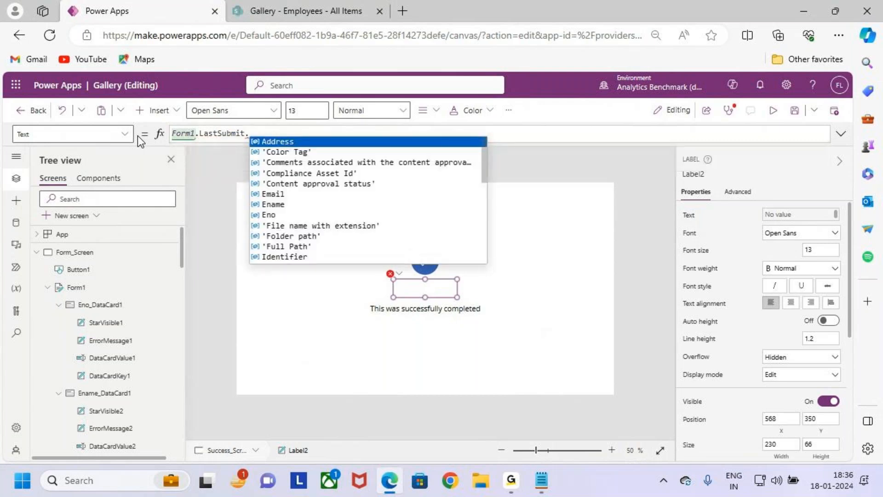
left_click(282, 214)
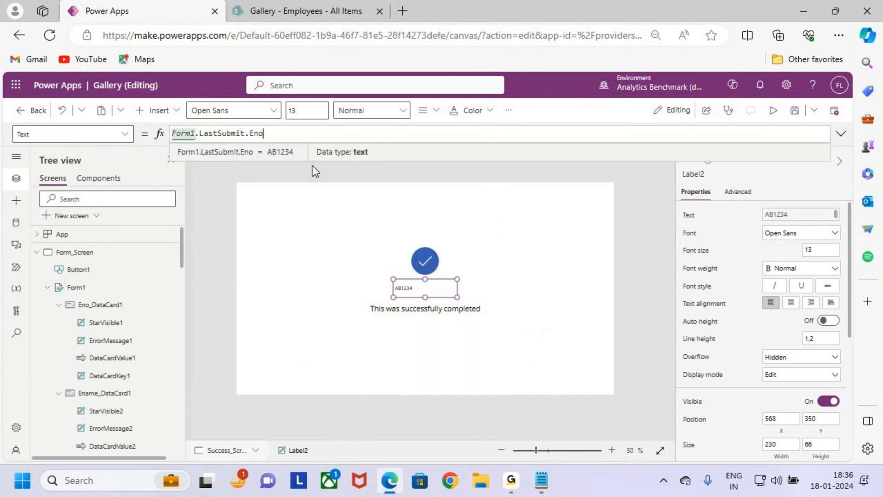
Step: Format the employee number label with centered alignment, Semibold weight and font size 20
left_click(389, 113)
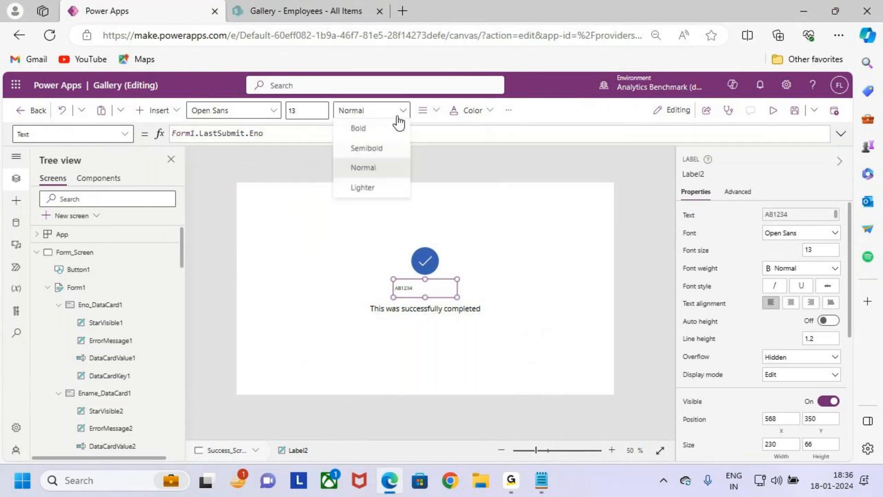
left_click(434, 120)
left_click(456, 153)
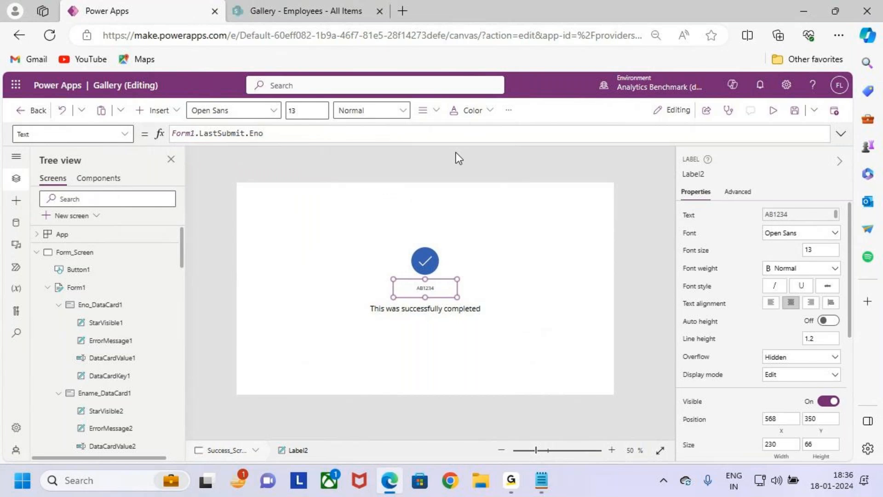
left_click(359, 111)
left_click(382, 148)
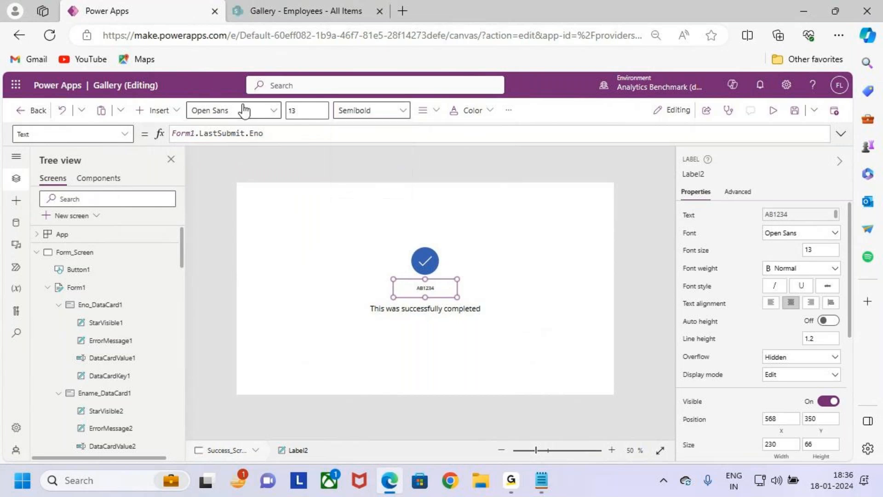
double_click(296, 112)
type("20")
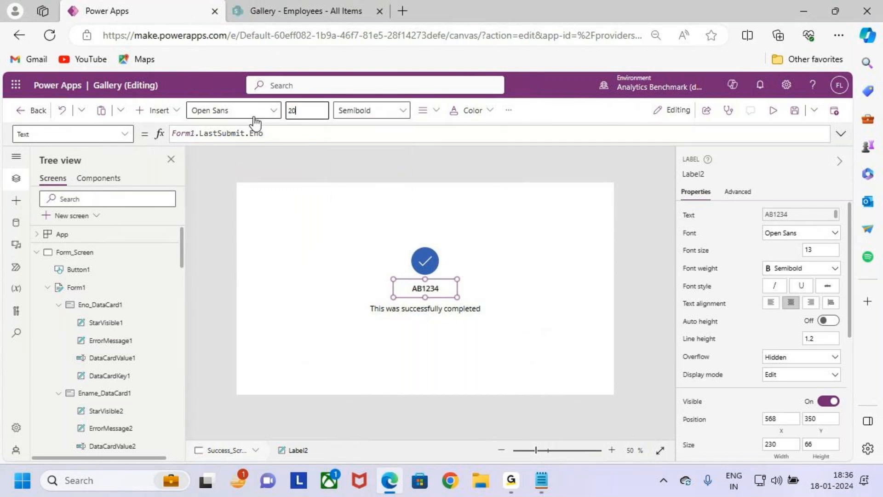
left_click(510, 308)
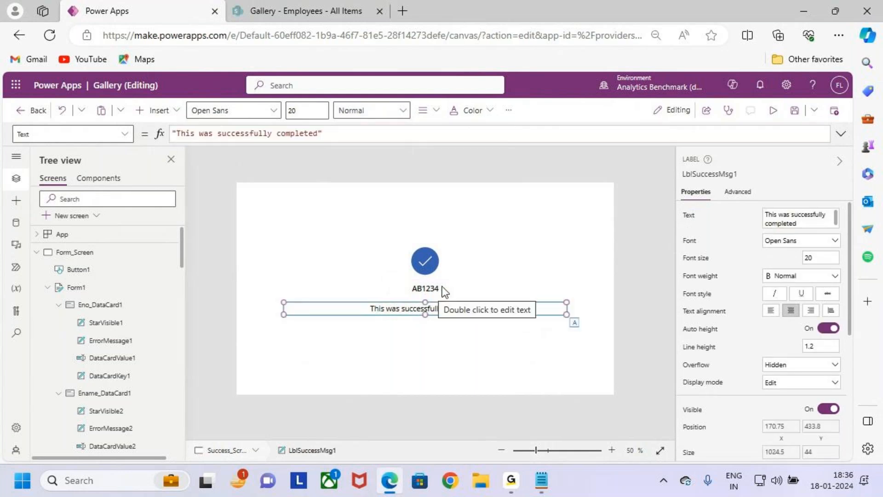
left_click(546, 349)
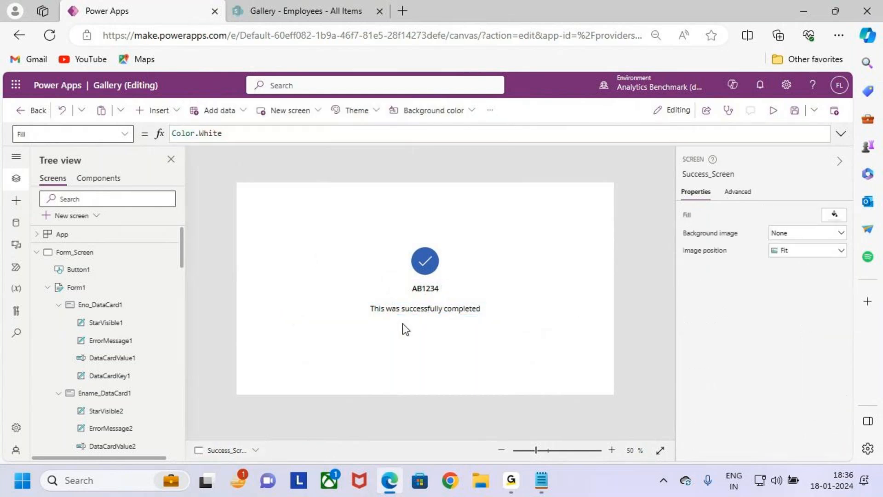
Step: Refresh Form1 on Form_Screen by switching its default mode to Edit and back to New
left_click(115, 254)
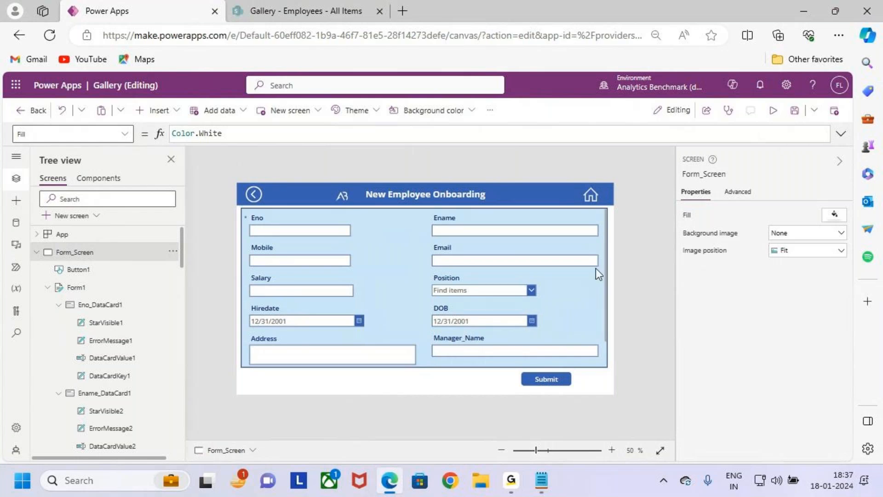
left_click(587, 363)
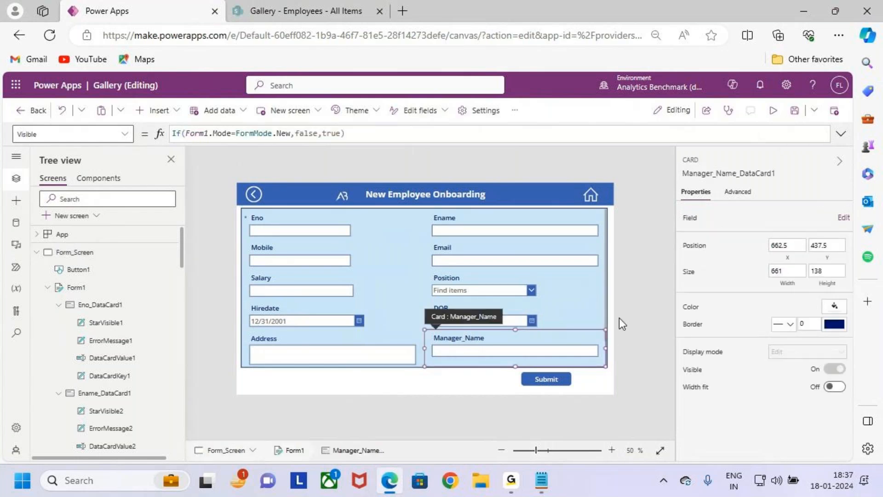
left_click(606, 319)
left_click(800, 327)
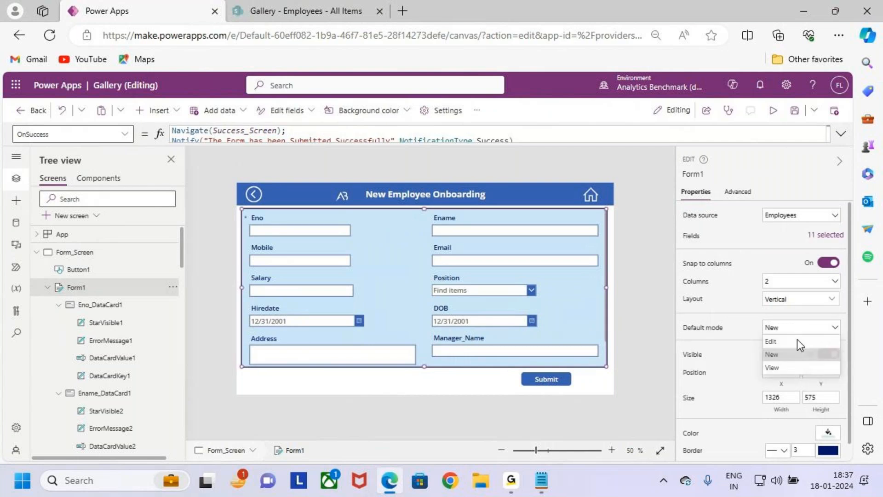
left_click(793, 342)
left_click(793, 354)
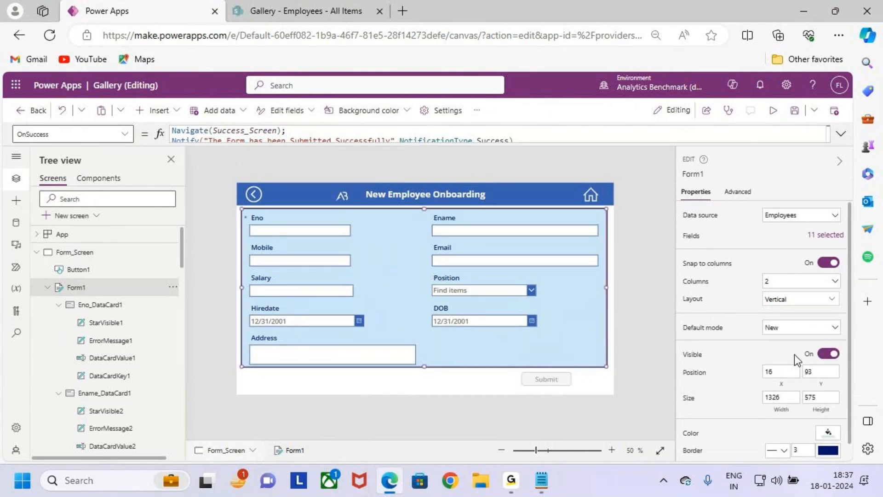
Step: Save the app and preview it from Form_Screen with the empty onboarding form
left_click(794, 114)
left_click(773, 110)
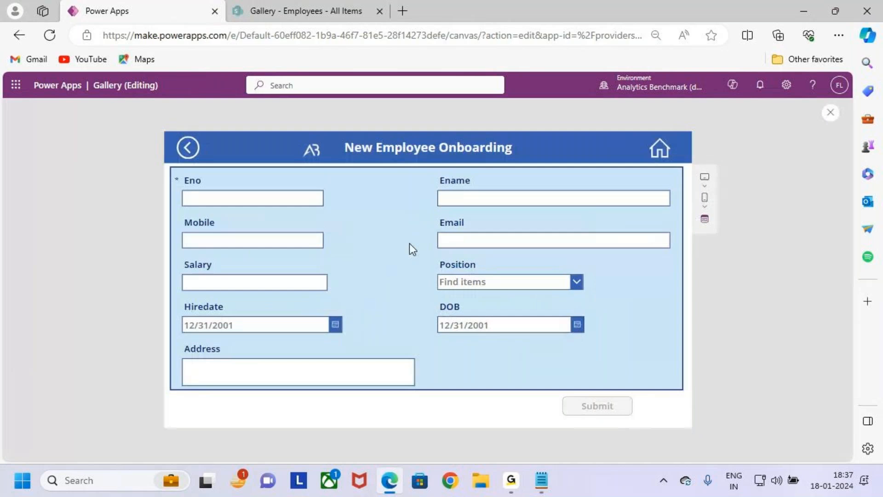
Step: Enter the employee number in the Eno field with its letter prefix in uppercase as AB
left_click(288, 198)
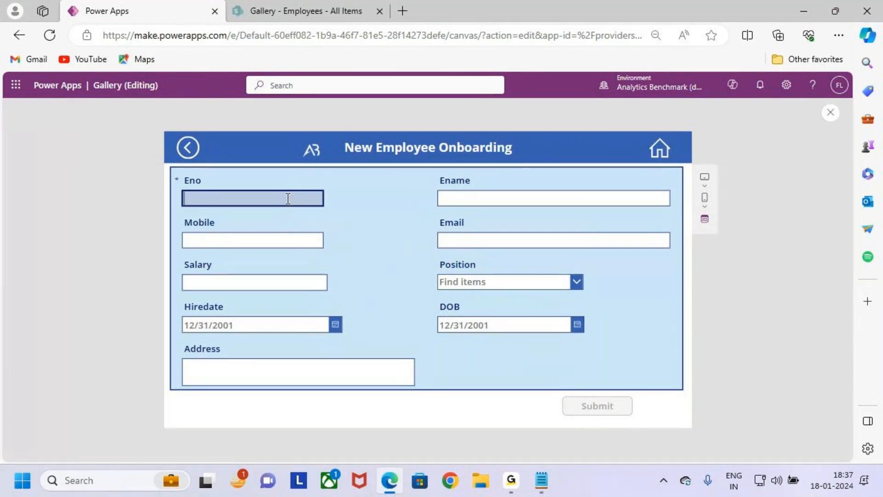
type("ab45")
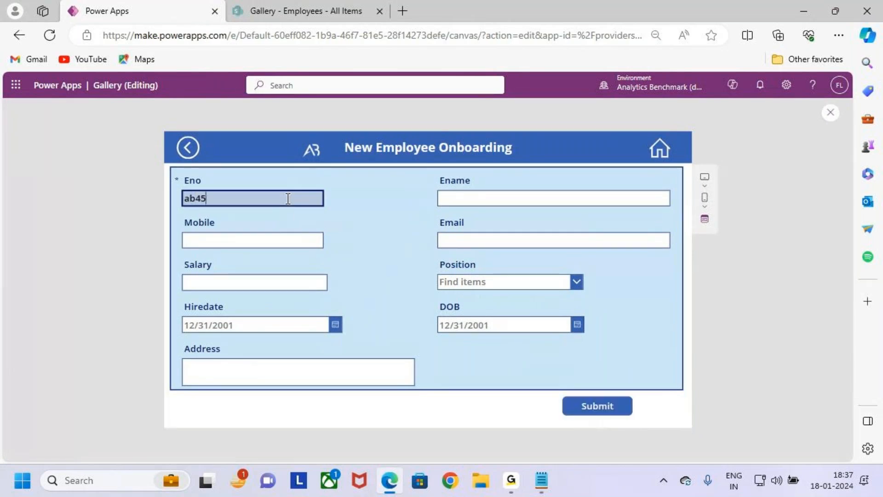
type("68")
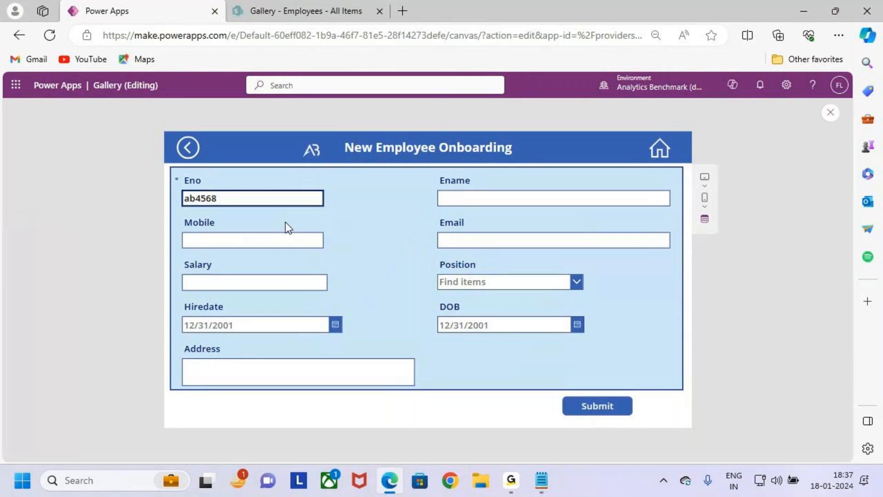
left_click_drag(196, 198, 169, 204)
key("Caps_Lock")
key("BackSpace")
type("AB")
Step: Fill in the new employee's name, mobile number and email address
left_click(480, 201)
key("Caps_Lock")
type("Smith")
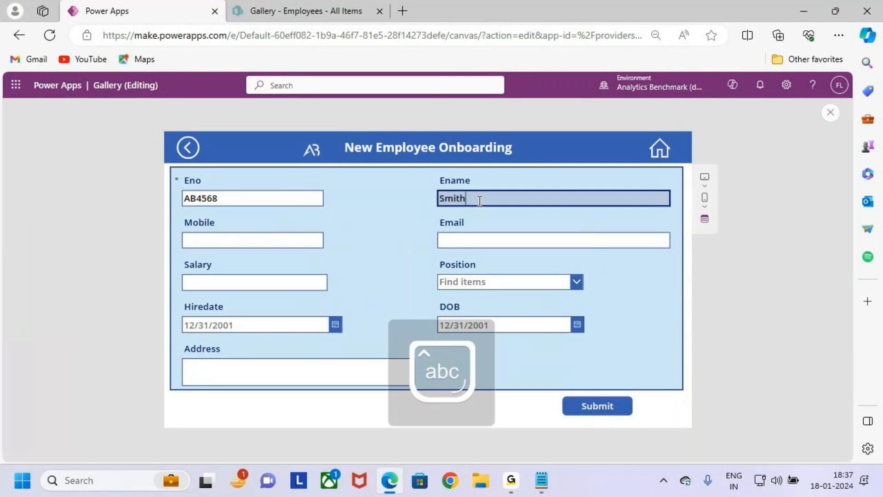
left_click(270, 238)
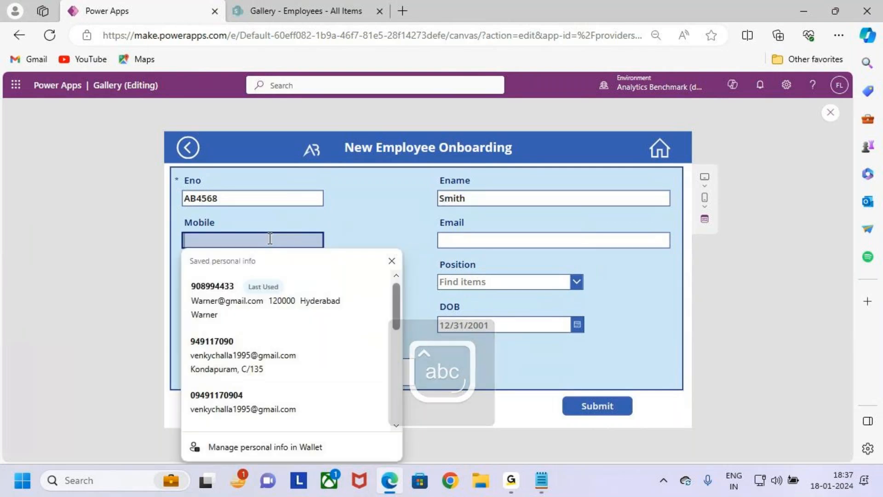
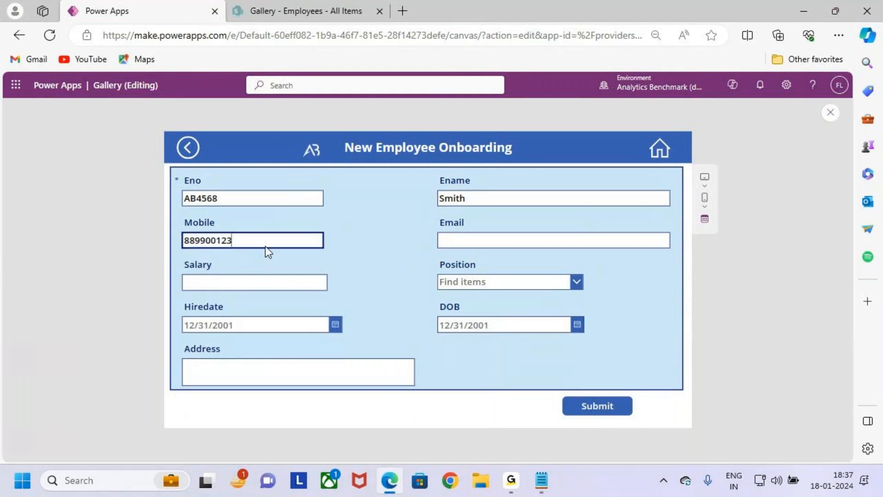
left_click(490, 236)
type("Sm")
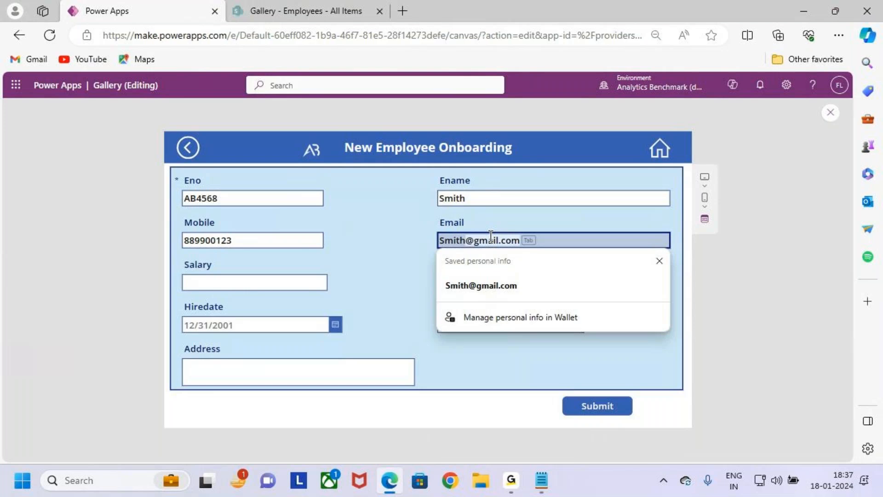
key("Tab")
Step: Set the salary to 14000 and choose Technical Support as the position
left_click(261, 283)
type("14000")
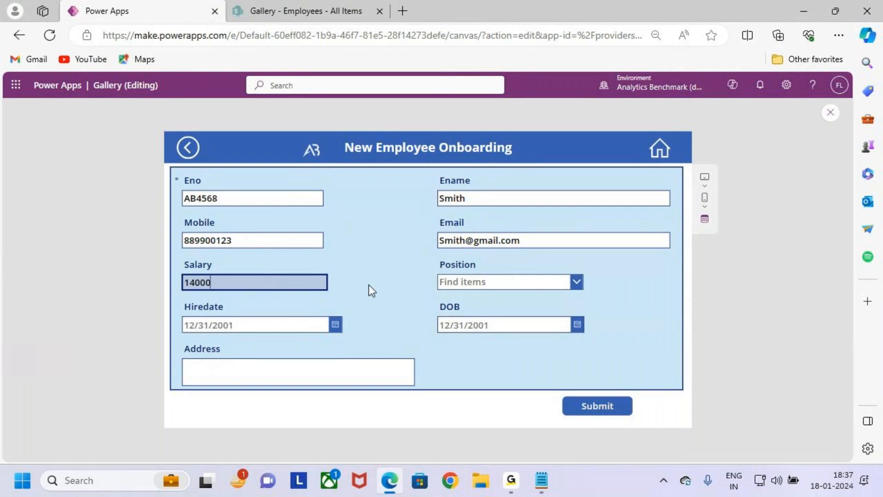
left_click(489, 281)
left_click(498, 334)
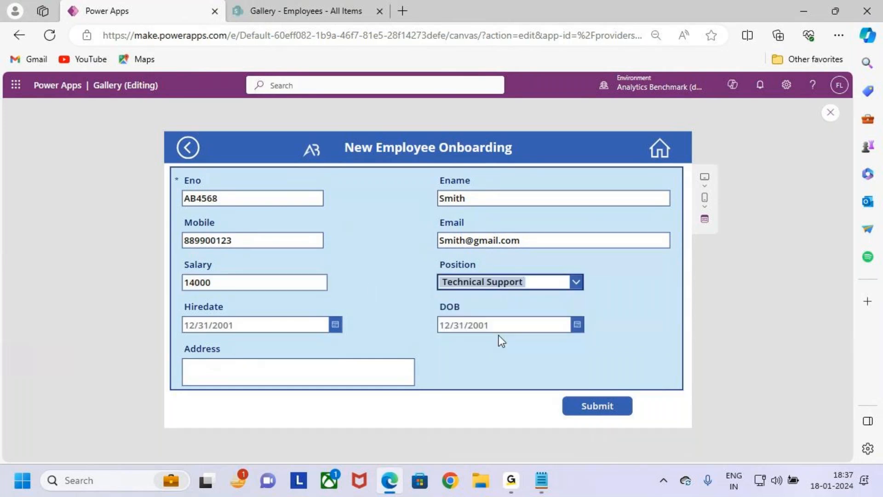
Step: Set the Hiredate to 1/16/2024 and pick the employee's date of birth in the DOB field
left_click(334, 326)
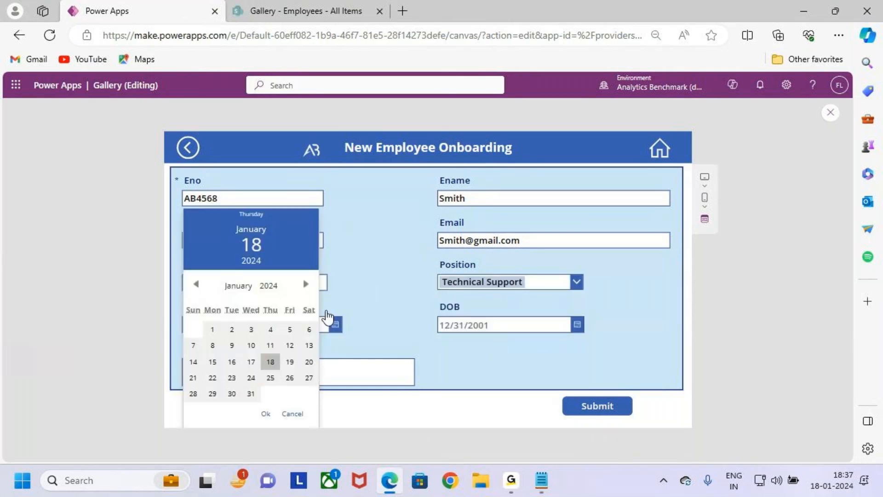
left_click(232, 362)
left_click(266, 414)
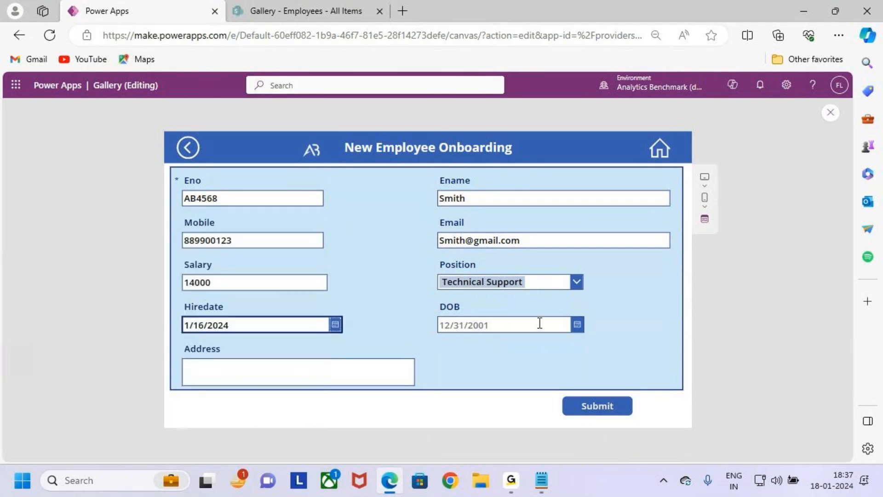
left_click(578, 325)
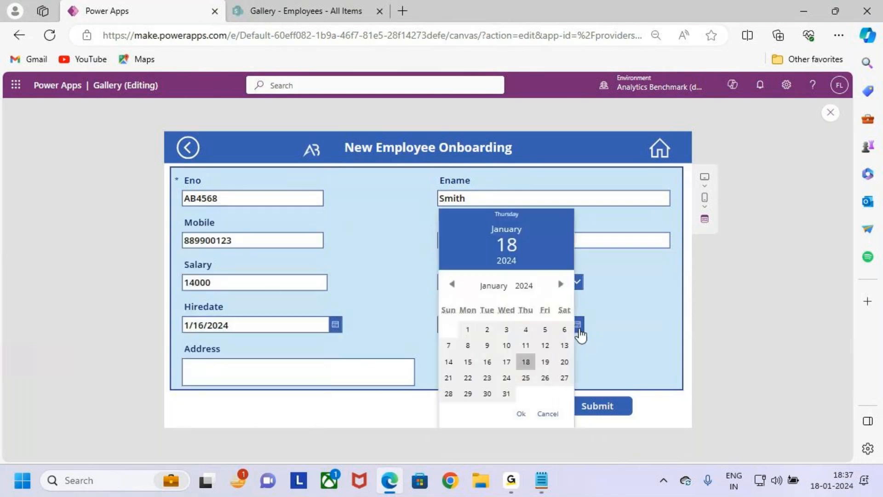
left_click(470, 329)
left_click(521, 413)
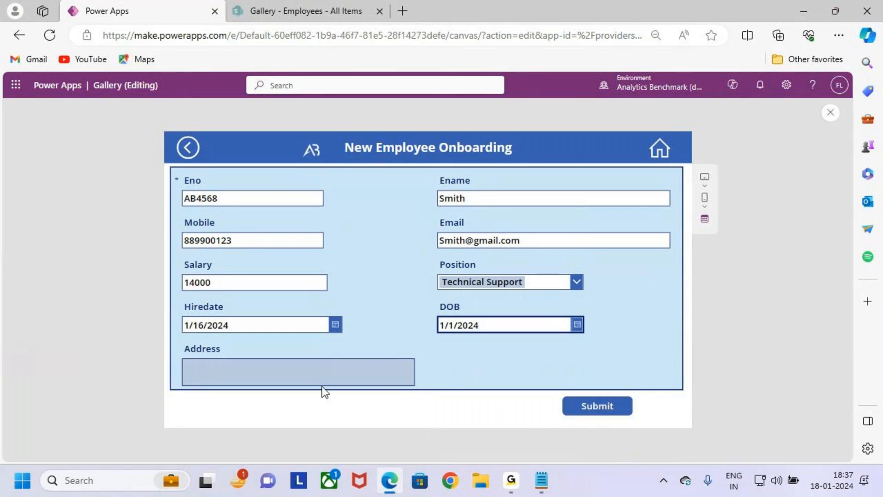
Step: Enter the employee's address and submit the onboarding form
left_click(317, 376)
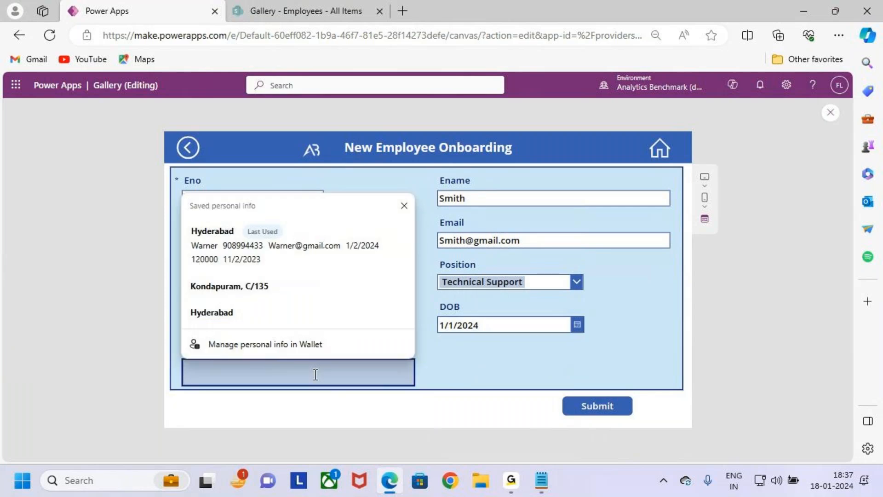
type("Bang")
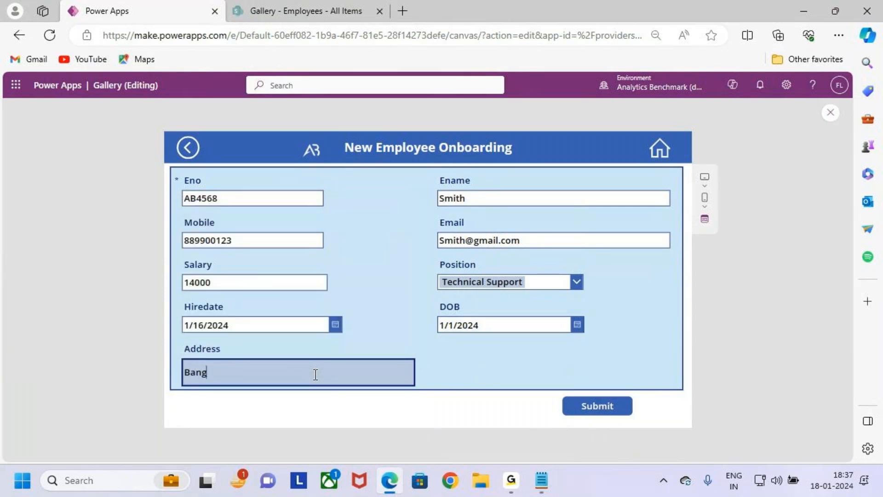
type("lore")
key("ctrl+2")
key("Escape")
left_click(615, 410)
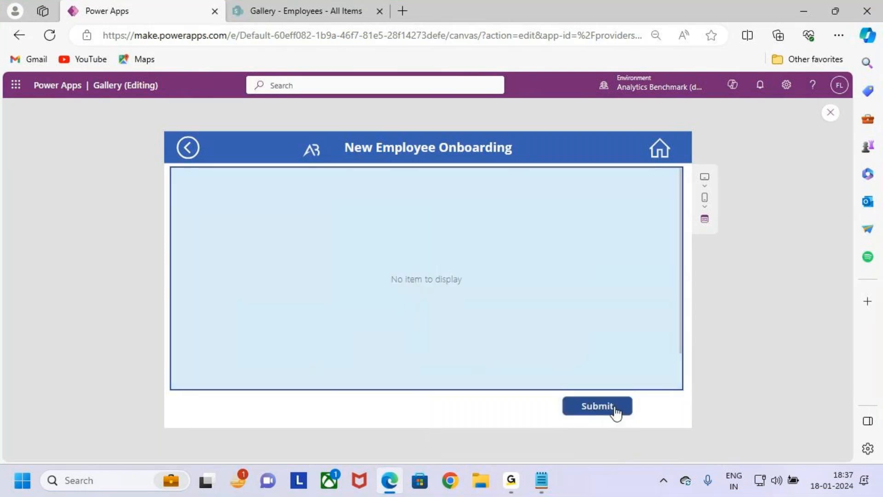
Step: Check the submission notification and the last submitted employee number on Success_Screen
key("ctrl+2")
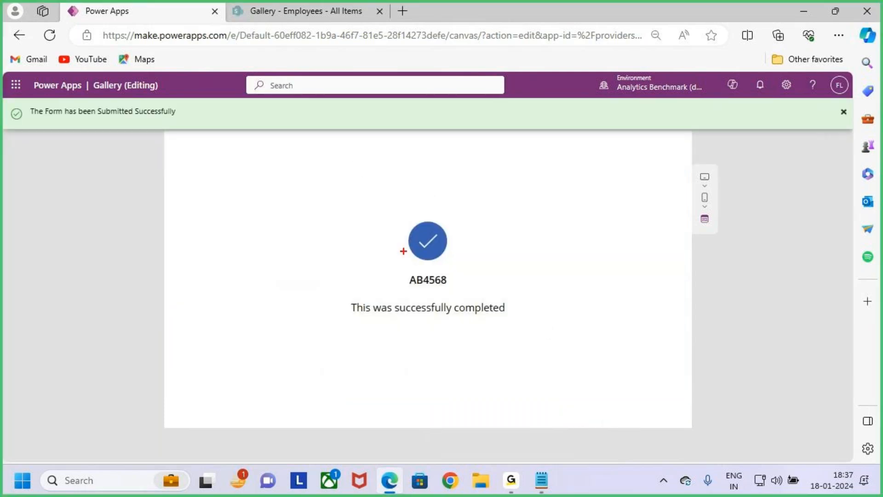
mouse_move(203, 169)
left_mouse_down()
mouse_move(398, 302)
mouse_move(666, 366)
left_mouse_up()
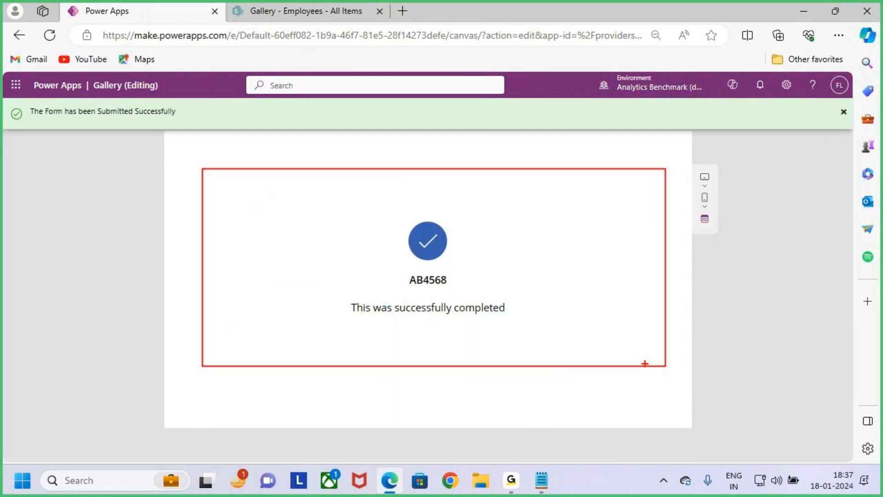
left_click_drag(399, 268, 458, 290)
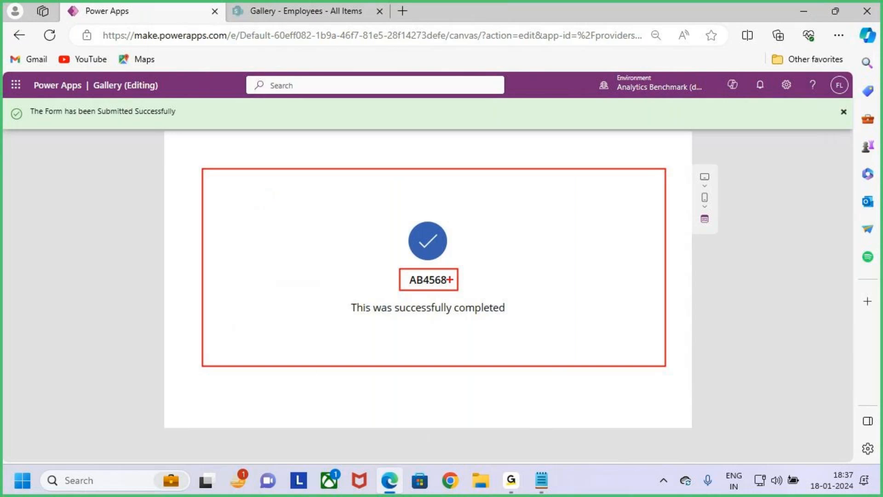
left_click_drag(454, 277, 472, 267)
mouse_move(23, 102)
left_mouse_down()
mouse_move(156, 129)
mouse_move(210, 130)
left_mouse_up()
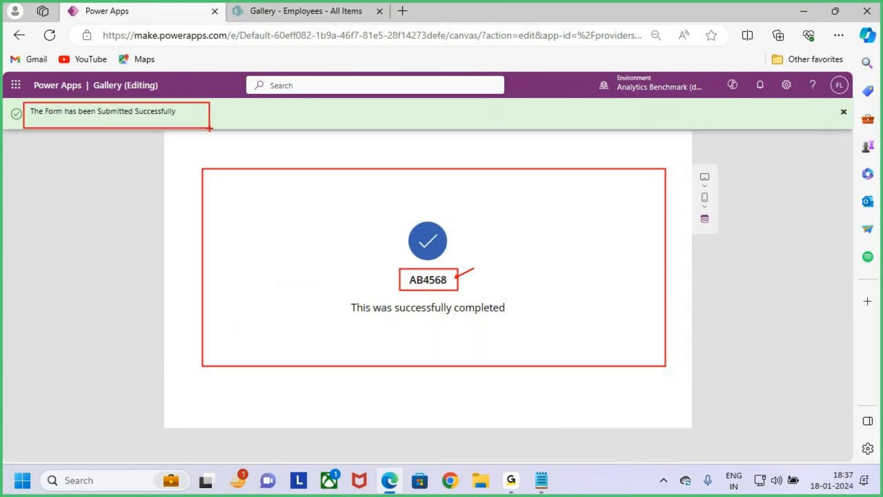
key("Escape")
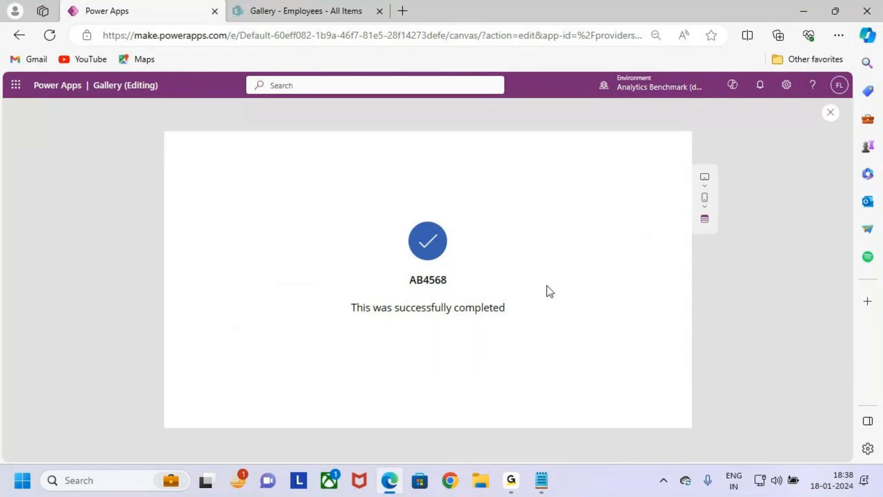
Step: Close the app preview, collapse Form_Screen in the tree view and select Success_Screen
left_click(830, 114)
left_click(528, 322)
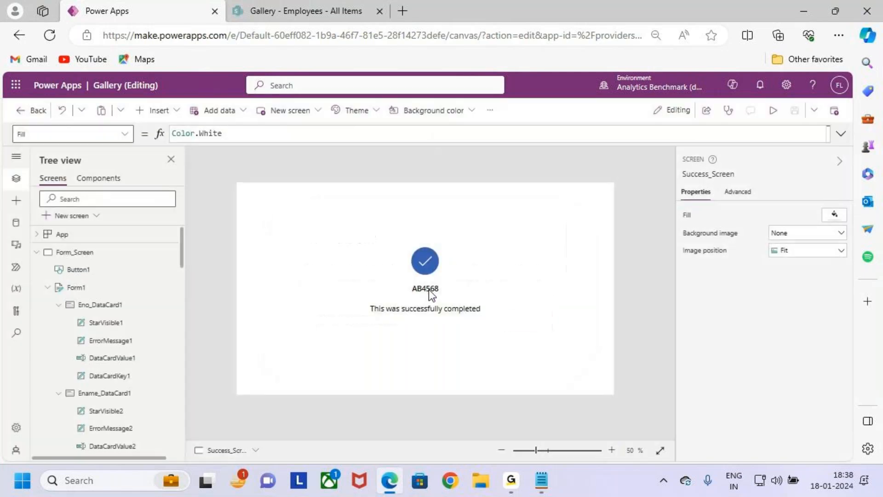
left_click(100, 287)
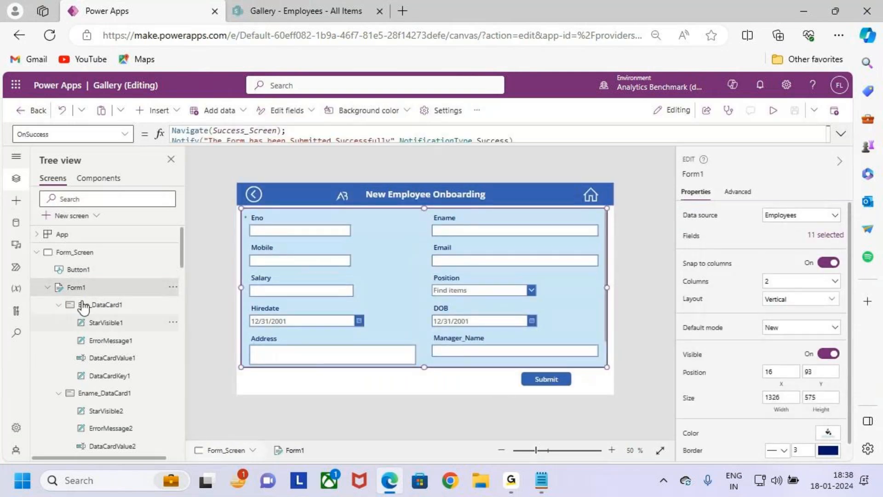
left_click(37, 252)
left_click(79, 270)
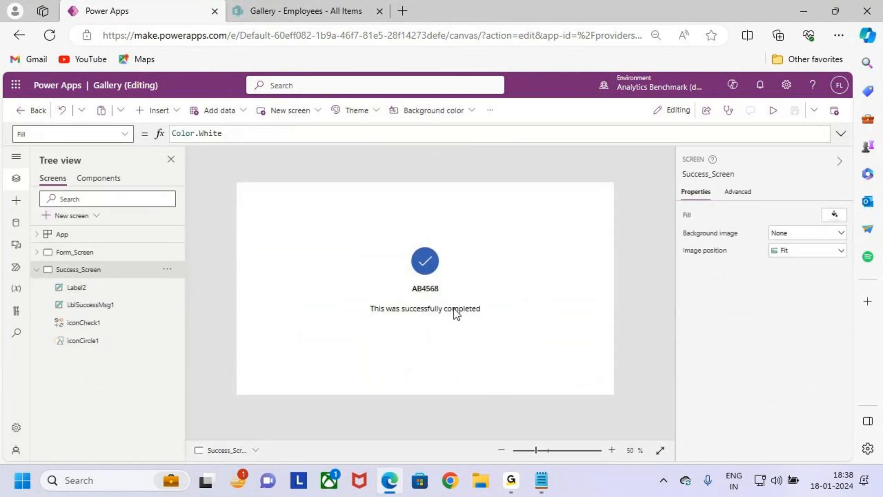
mouse_move(404, 277)
left_mouse_down()
mouse_move(476, 303)
mouse_move(502, 236)
left_mouse_up()
key("Escape")
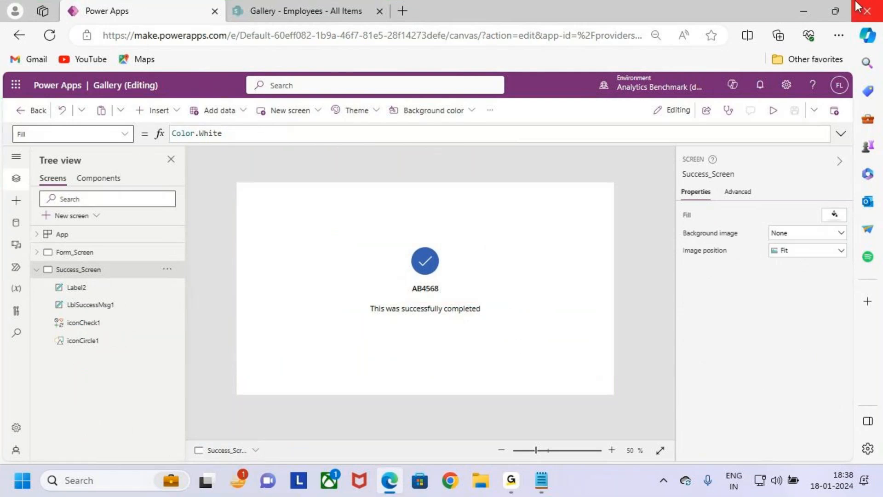
Step: Switch to the Notepad requirements and read Case 4 on the gallery screen and its navigation button
left_click(802, 11)
scroll(136, 291, "down", 2)
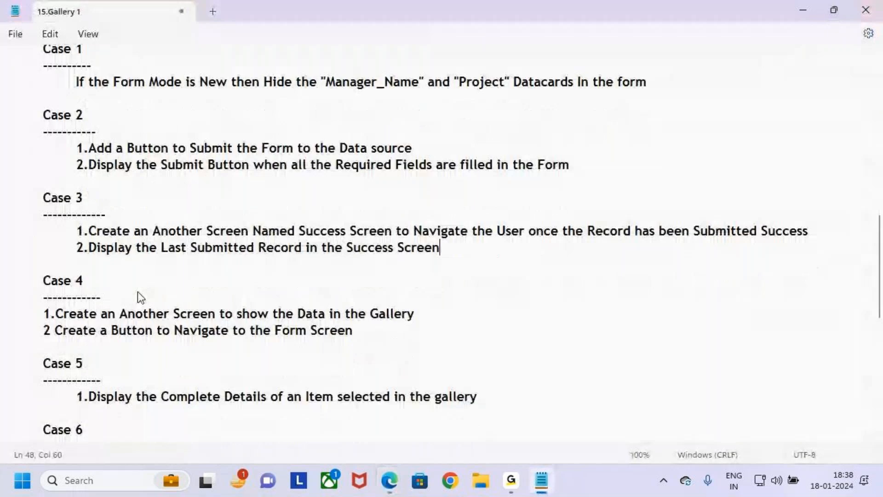
left_click_drag(43, 226, 103, 242)
left_click(103, 242)
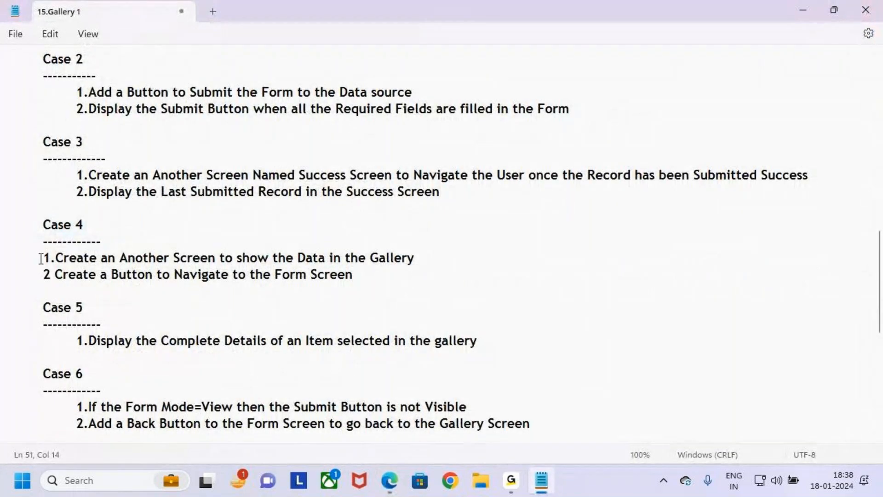
left_click_drag(43, 225, 149, 286)
left_click(90, 271)
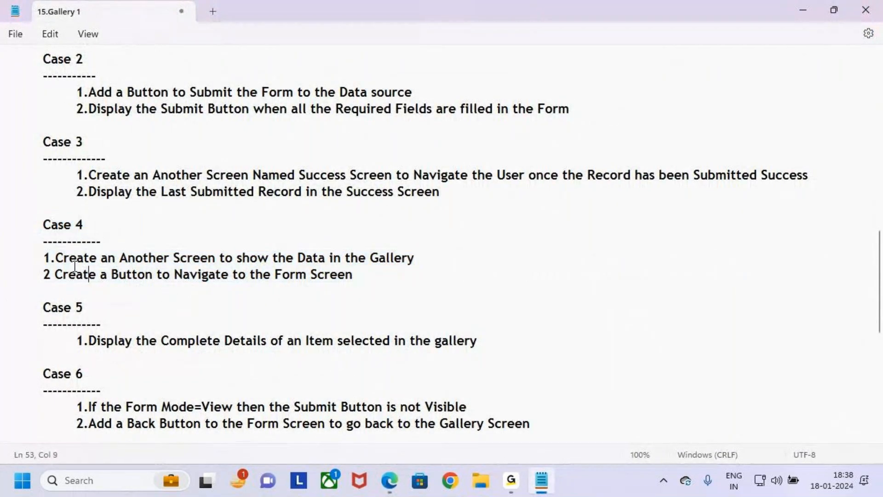
left_click_drag(56, 261, 440, 254)
left_click(452, 264)
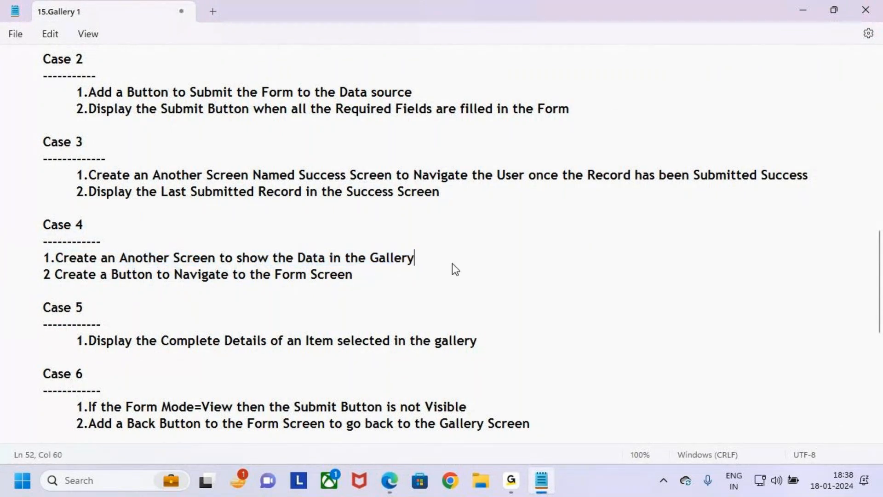
Step: Return to Power Apps in the browser and review the onboarding form on Form_Screen
left_click(391, 480)
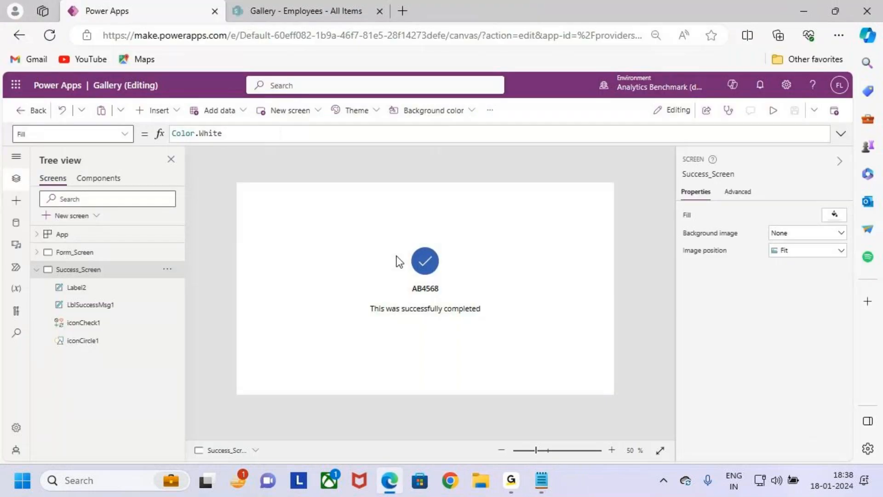
left_click(65, 253)
mouse_move(237, 205)
left_mouse_down()
mouse_move(529, 345)
mouse_move(611, 371)
left_mouse_up()
left_click_drag(637, 303, 664, 340)
mouse_move(665, 317)
left_mouse_down()
mouse_move(693, 307)
mouse_move(752, 324)
mouse_move(765, 352)
left_mouse_up()
left_click_drag(764, 262, 782, 302)
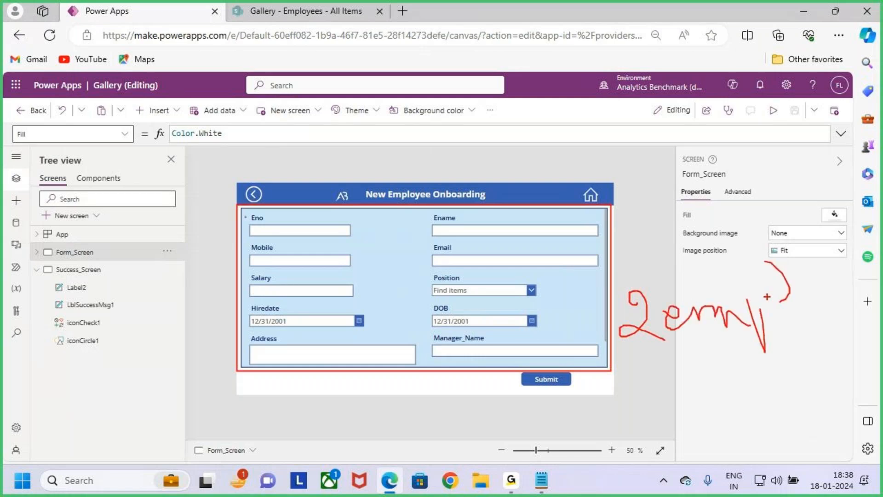
key("Escape")
Step: Switch to the SharePoint Employees list and refresh it to check the submitted employee records
left_click(255, 10)
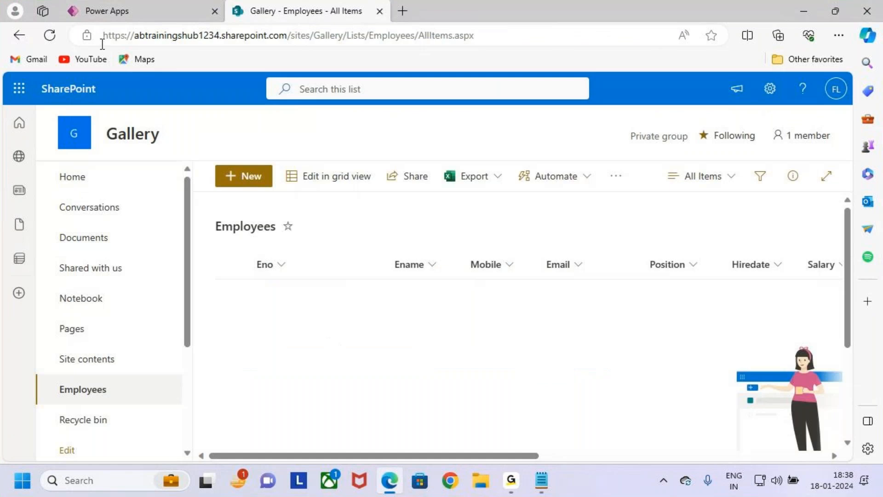
left_click(49, 35)
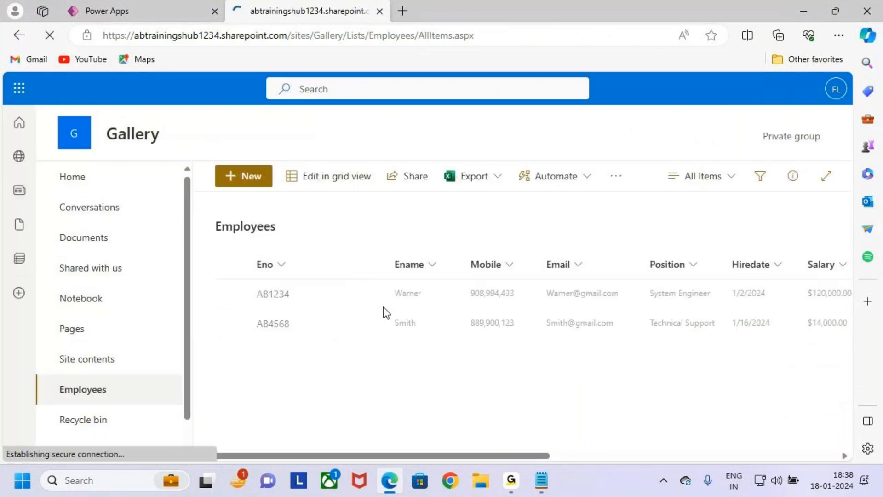
key("ctrl+2")
left_click_drag(234, 270, 766, 358)
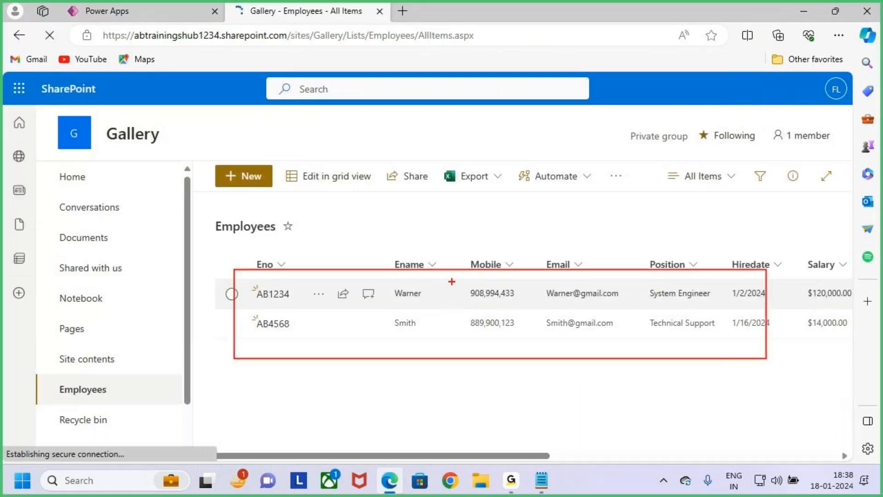
left_click_drag(439, 239, 459, 288)
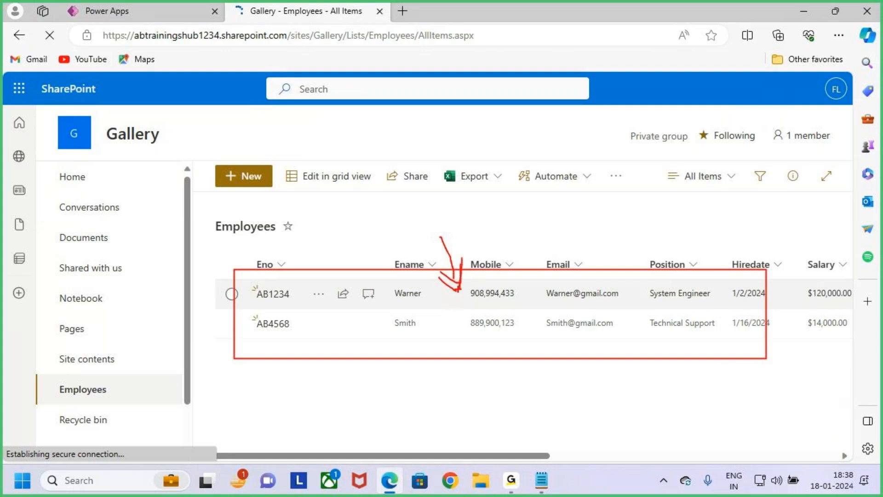
Step: Switch from the SharePoint list back to Power Apps, check Form_Screen and Success_Screen, and collapse Success_Screen in the tree view
mouse_move(307, 343)
left_mouse_down()
mouse_move(165, 311)
mouse_move(123, 120)
left_mouse_up()
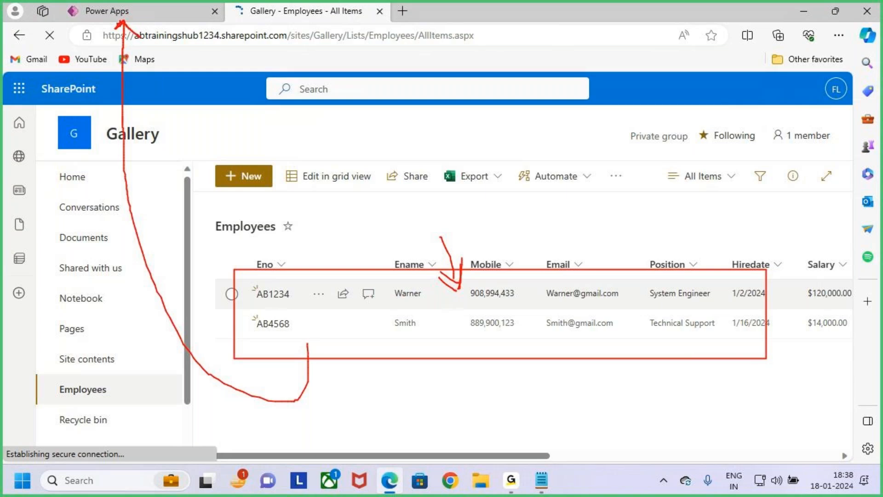
mouse_move(460, 294)
left_mouse_down()
mouse_move(478, 289)
mouse_move(484, 254)
left_mouse_up()
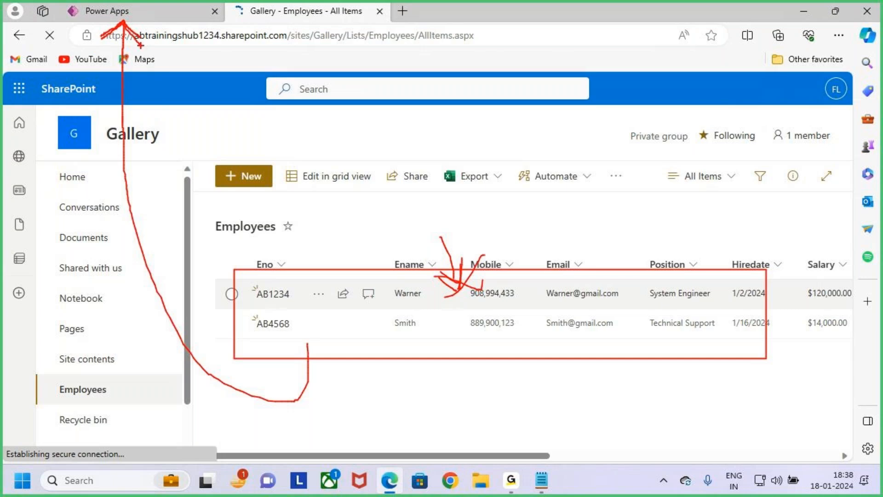
left_click(142, 9)
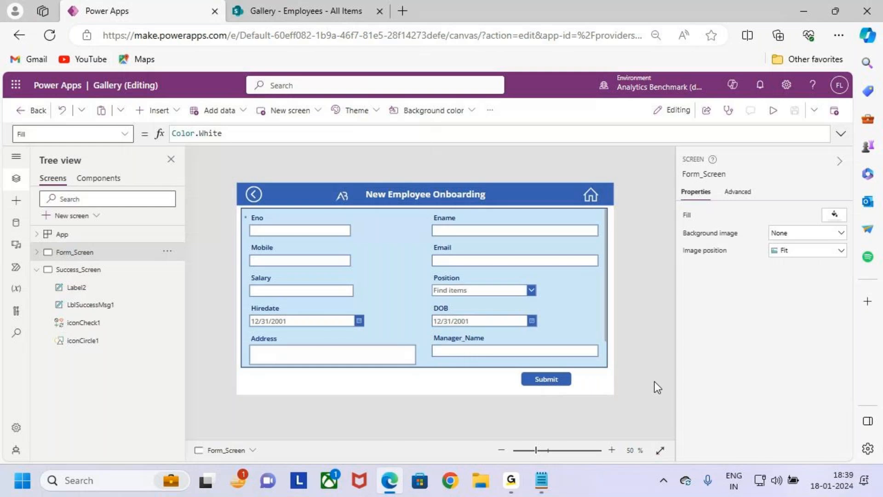
left_click(109, 273)
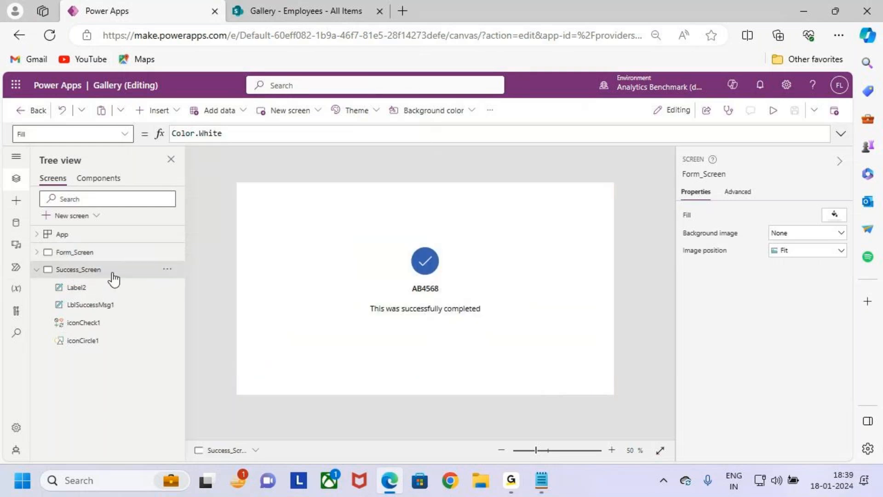
left_click(102, 253)
left_click(74, 270)
left_click(36, 270)
Step: Add a new blank screen to the app and rename it Gallery_Screen
left_click(84, 216)
left_click(247, 284)
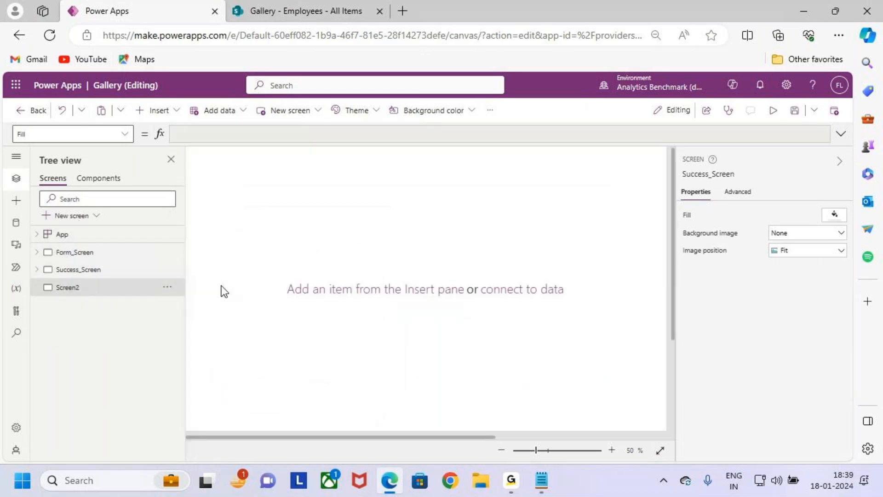
double_click(107, 289)
type("Gallery_")
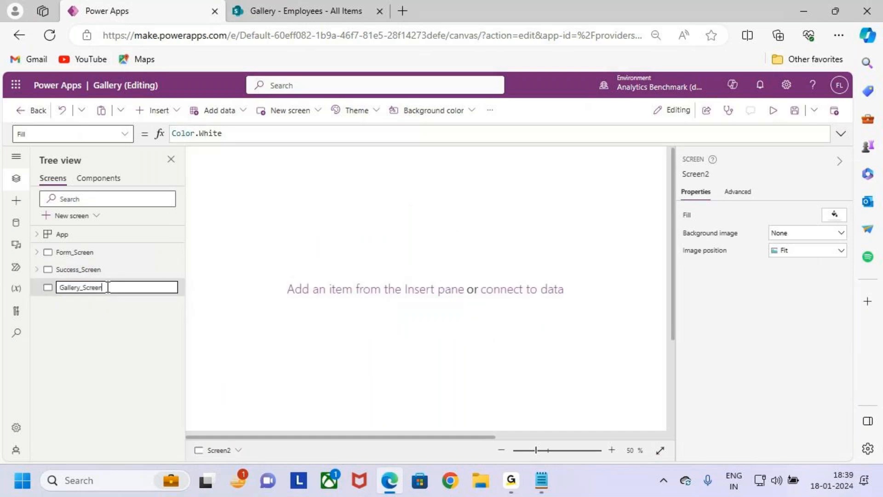
left_click(99, 339)
left_click(87, 270)
left_click(112, 289)
key("ctrl+2")
mouse_move(62, 295)
left_mouse_down()
mouse_move(103, 296)
mouse_move(180, 209)
mouse_move(120, 226)
mouse_move(112, 243)
left_mouse_up()
mouse_move(102, 237)
left_mouse_down()
mouse_move(116, 250)
mouse_move(130, 226)
left_mouse_up()
key("Escape")
Step: Move Gallery_Screen above Success_Screen and Form_Screen so it is the first screen in the app
left_click(106, 272)
left_click(113, 289)
left_click(167, 290)
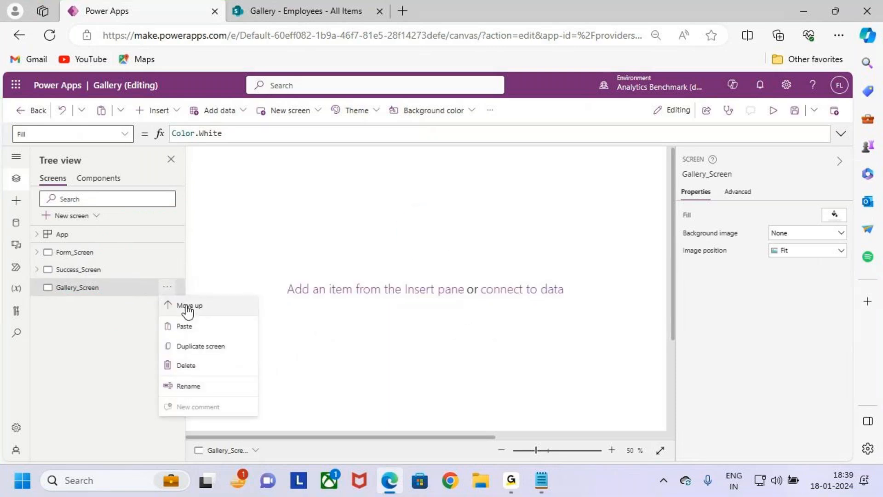
left_click(213, 306)
left_click(167, 270)
left_click(168, 271)
left_click(167, 269)
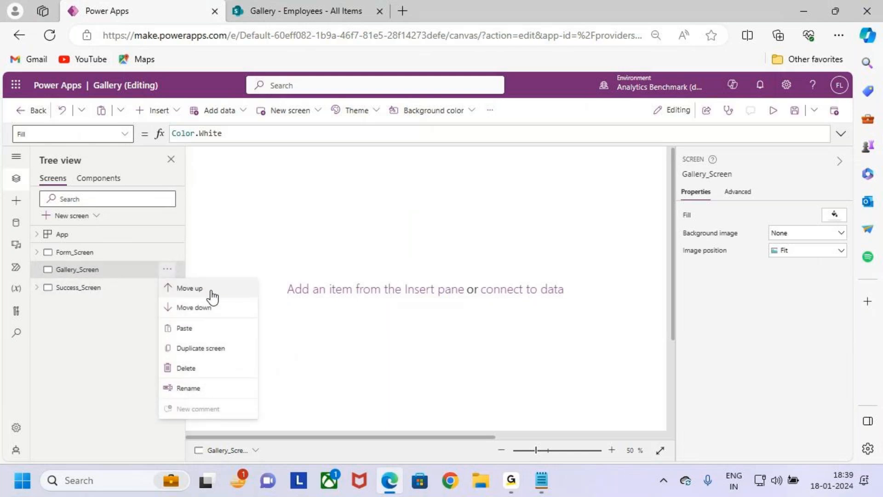
left_click(212, 291)
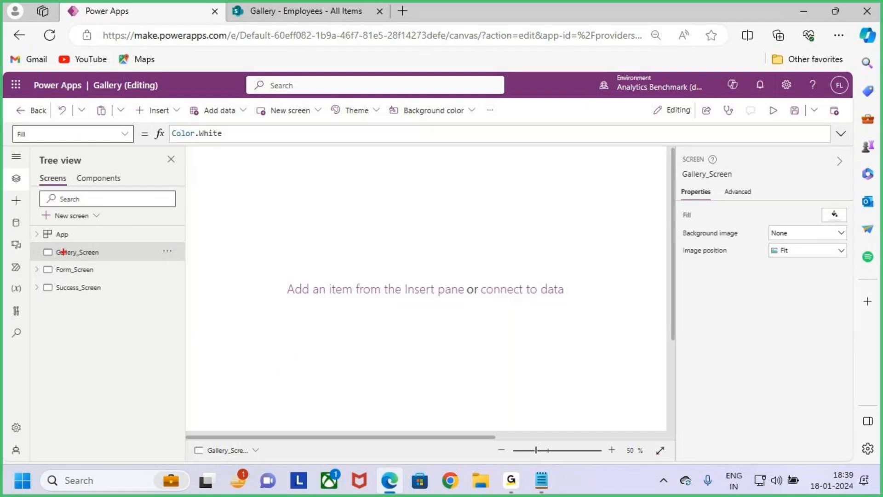
Step: Review Form_Screen and Success_Screen in their new order and return to Gallery_Screen
left_click_drag(42, 242, 109, 259)
key("Escape")
left_click(100, 271)
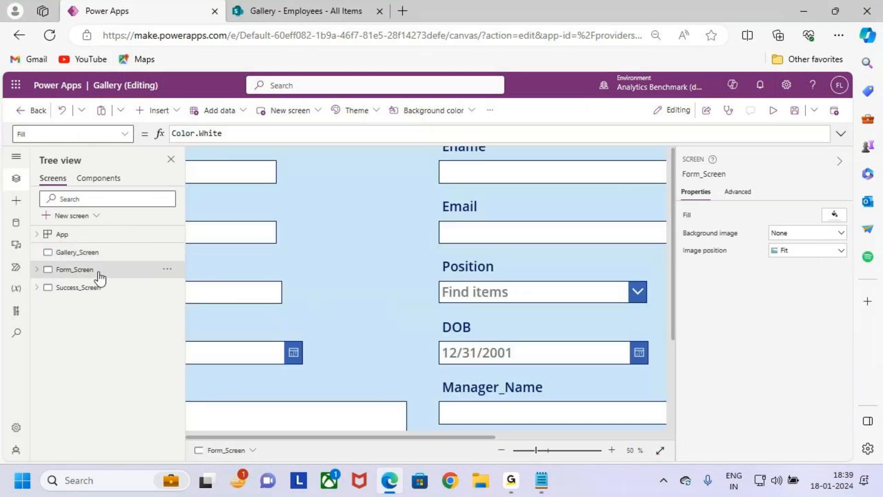
left_click(111, 286)
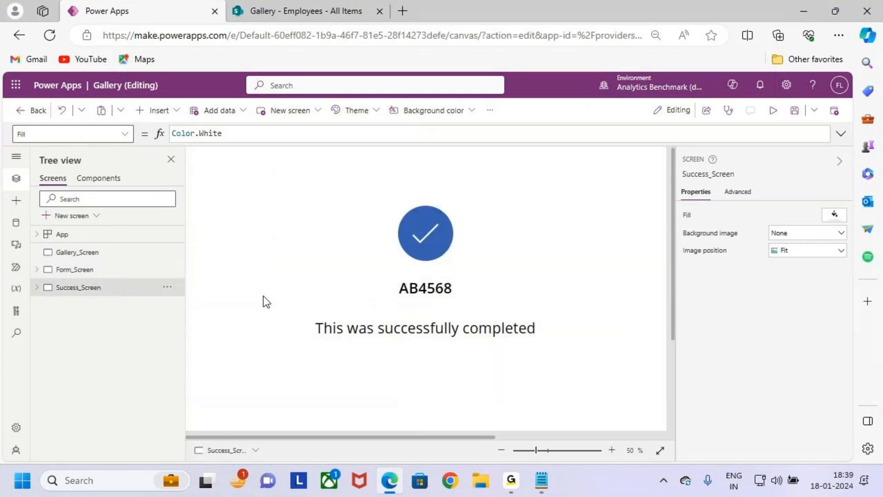
left_click(103, 253)
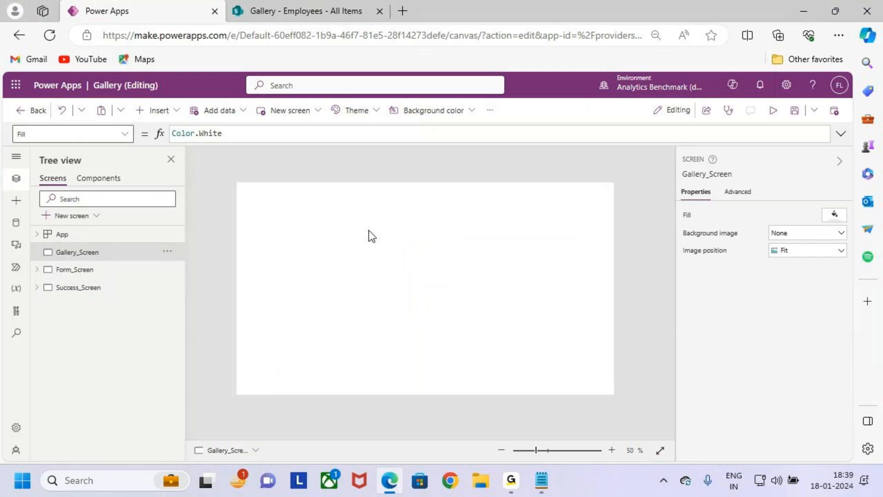
Step: Switch to the Notepad requirements, read Case 4 on showing the data in a gallery, and return to Power Apps
key("ctrl+Tab")
key("alt+Tab")
key("Tab")
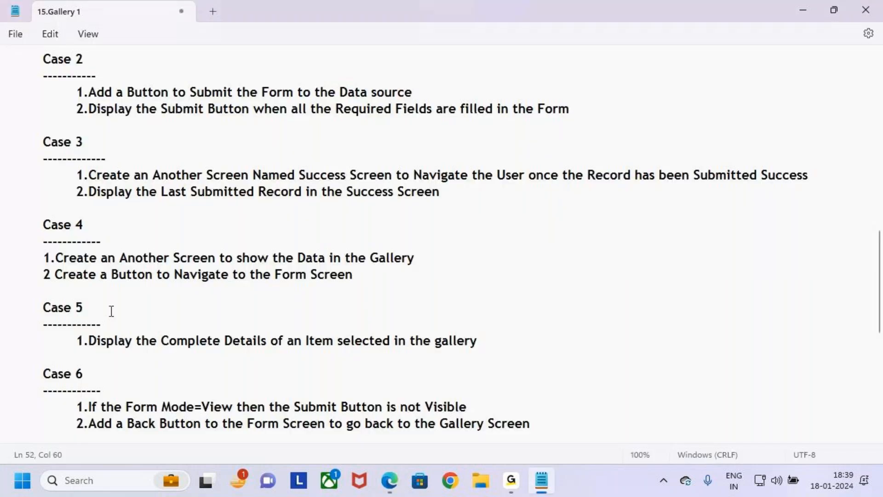
left_click_drag(136, 254, 203, 258)
left_click_drag(296, 258, 441, 258)
left_click(451, 273)
key("alt+Tab")
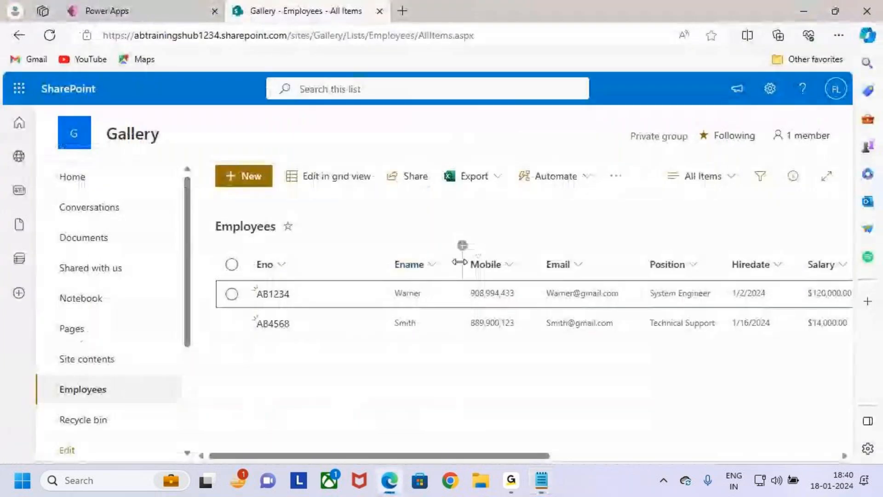
key("alt+Tab")
key("Tab")
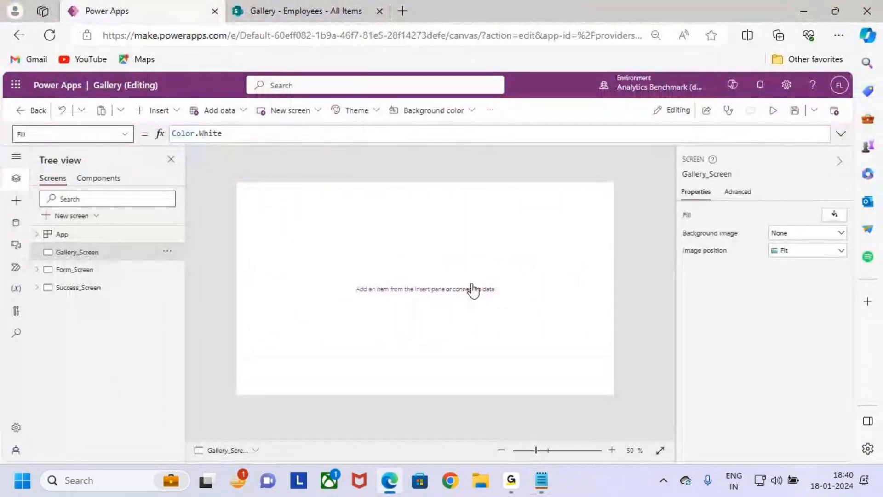
Step: Insert a text label as a header across the full width of Gallery_Screen, at position 0, 0 and 1366 by 78 in size
left_click_drag(236, 183, 615, 215)
key("Escape")
left_click(165, 111)
left_click(230, 158)
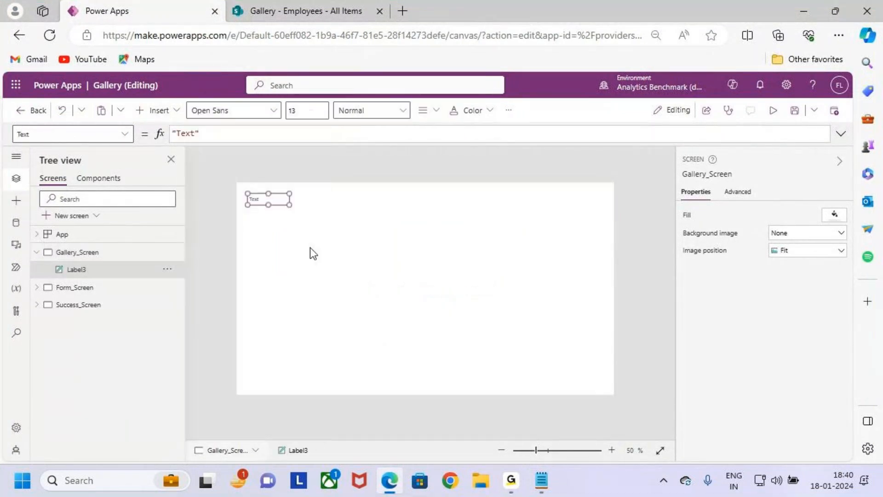
left_click_drag(278, 192, 617, 208)
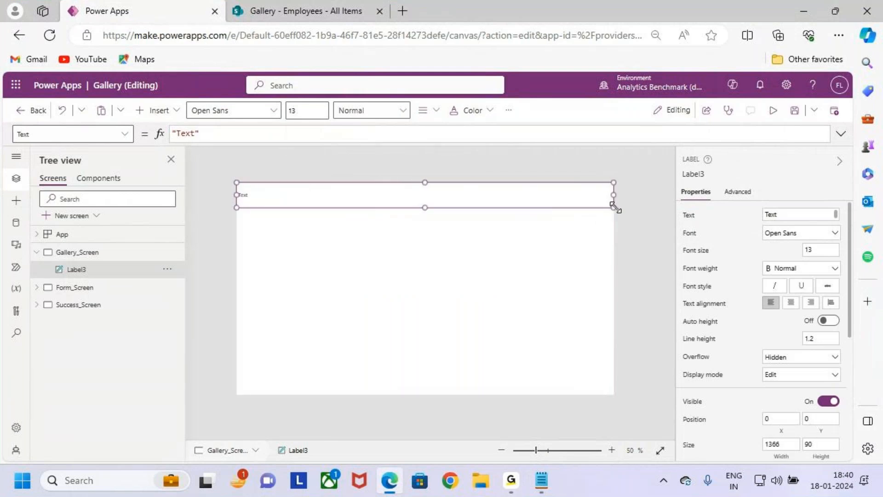
left_click(448, 256)
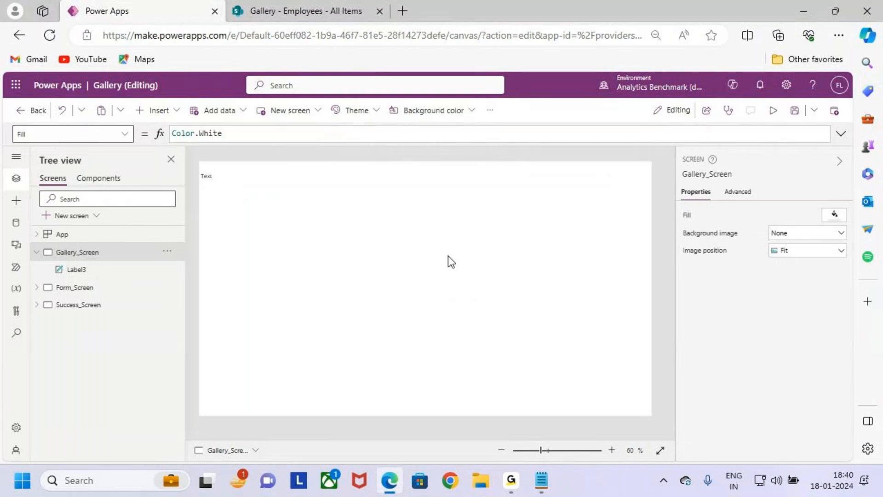
left_click(218, 184)
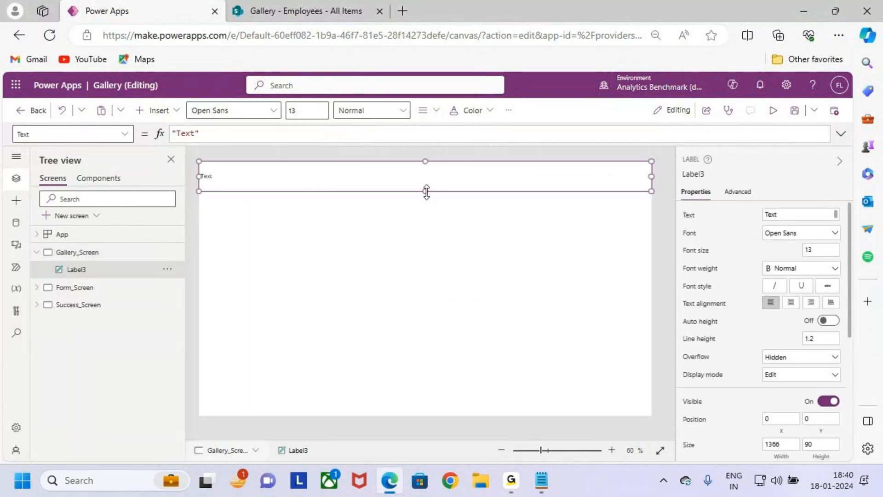
left_click_drag(424, 190, 425, 185)
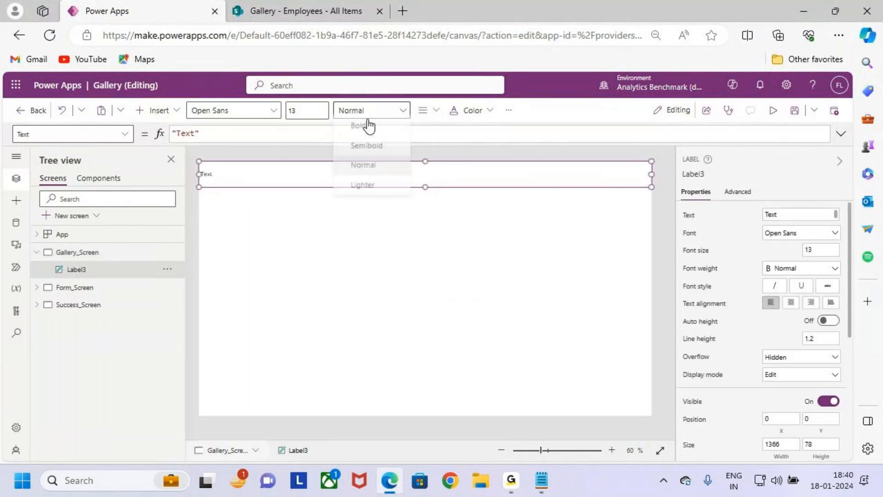
Step: Format the header label's text as Semibold, centre-aligned and font size 24
left_click(422, 110)
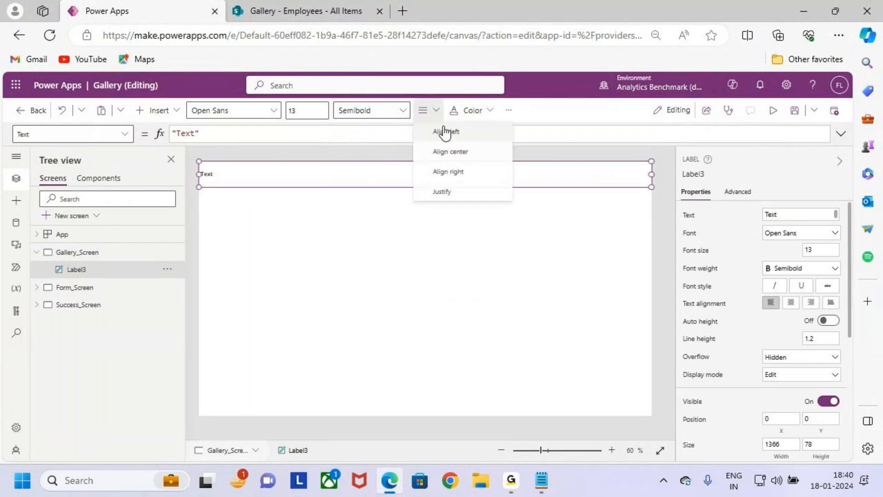
left_click(391, 111)
left_click(392, 131)
left_click(423, 111)
left_click(449, 152)
left_click(391, 118)
left_click(386, 148)
left_click_drag(302, 112, 255, 114)
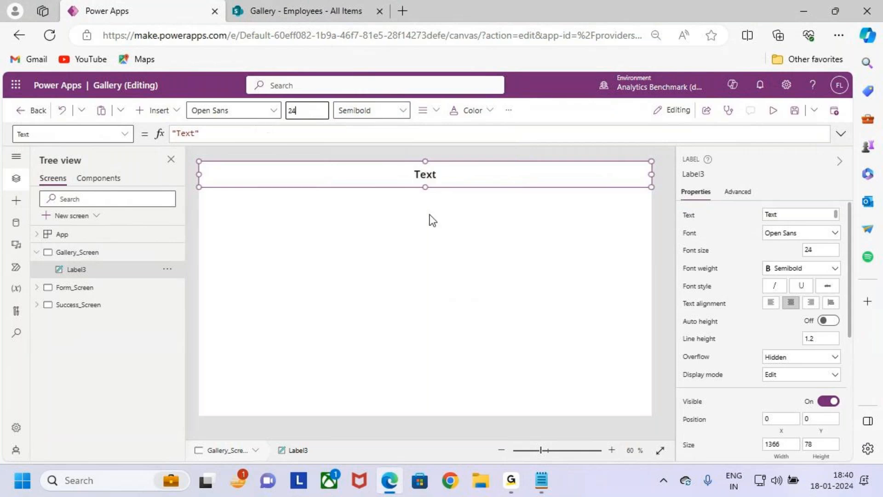
Step: Give the header label white text and an orange background
left_click(476, 113)
left_click(461, 308)
left_click(509, 110)
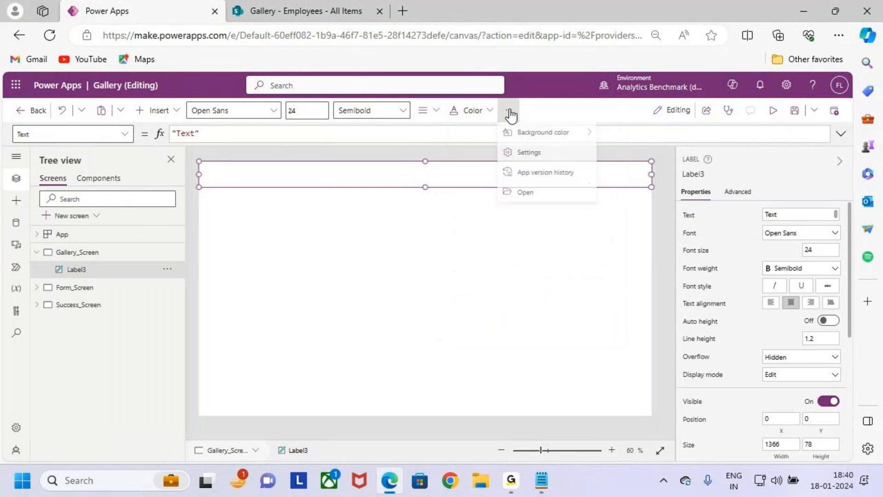
mouse_move(567, 138)
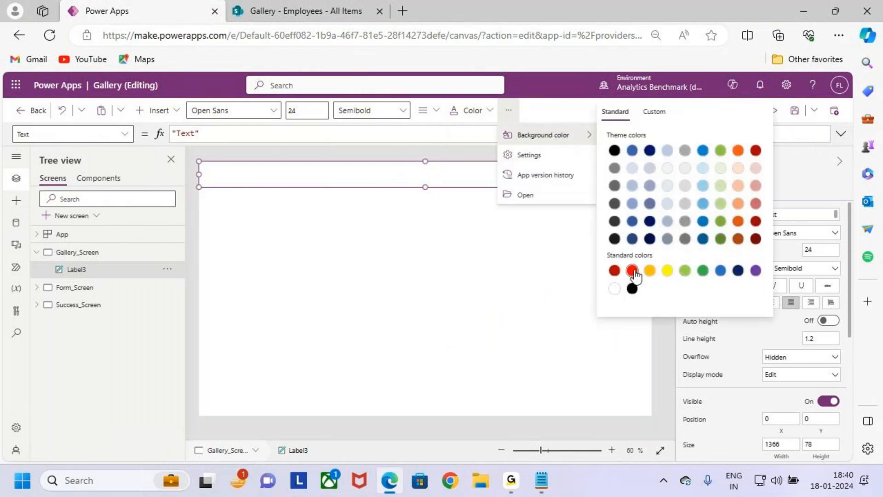
left_click(738, 151)
left_click(305, 222)
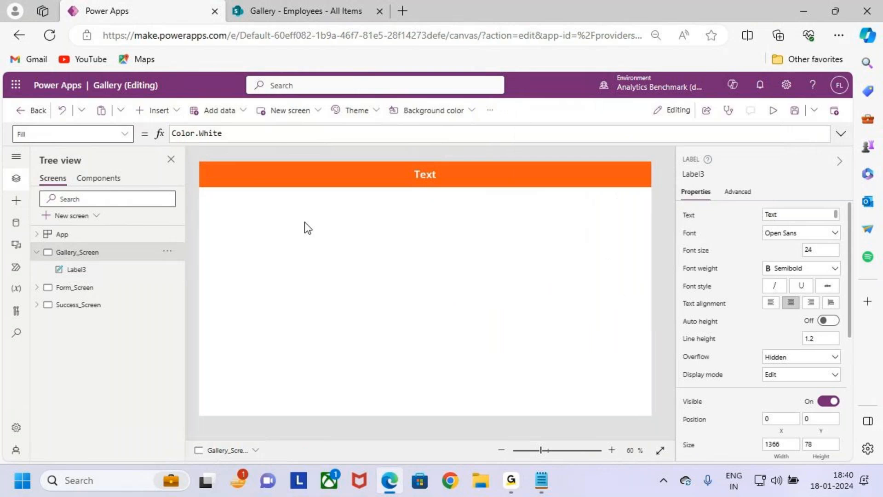
Step: Set the header label's text to "Employees Onboarding Process"
left_click(453, 181)
left_click(248, 134)
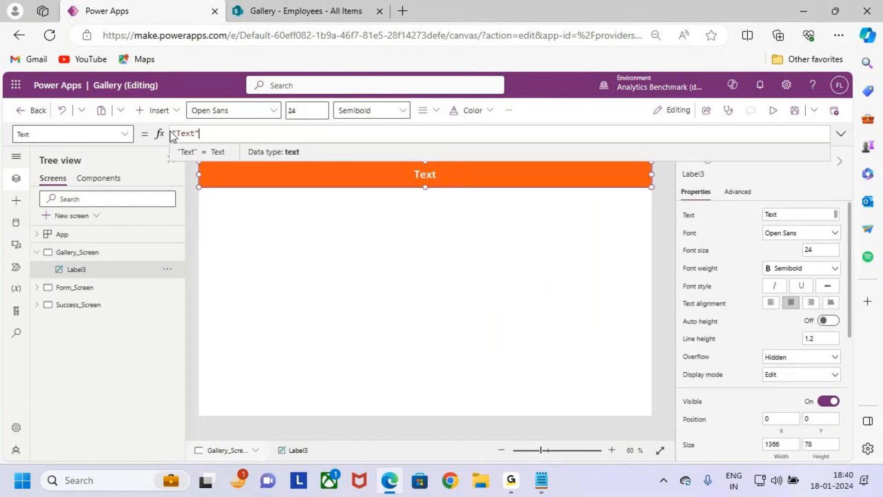
double_click(183, 134)
type("Employees Onboar")
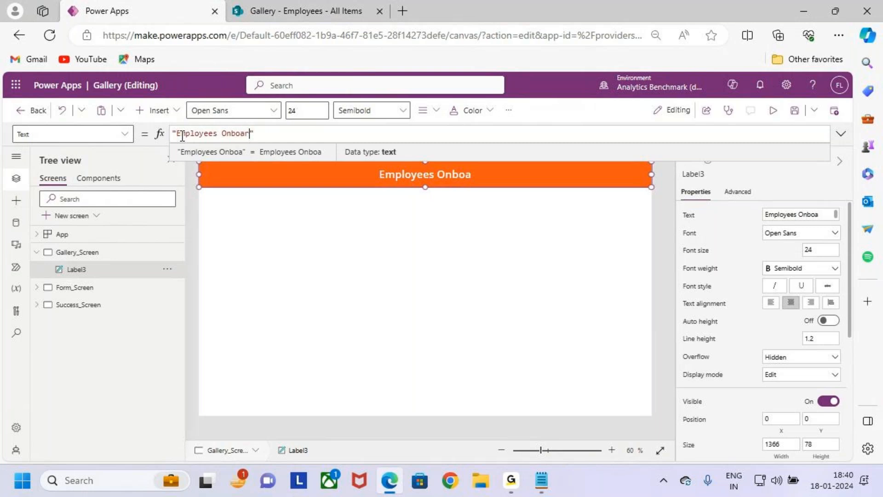
type("ding Process")
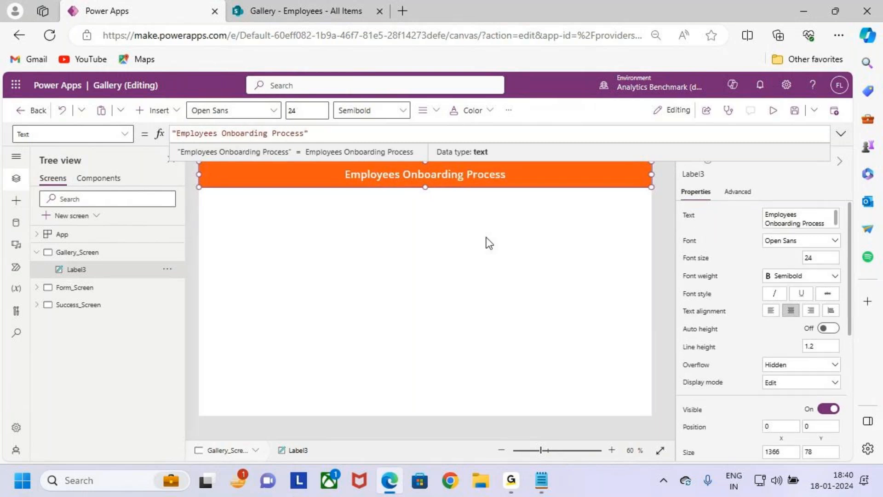
left_click(489, 243)
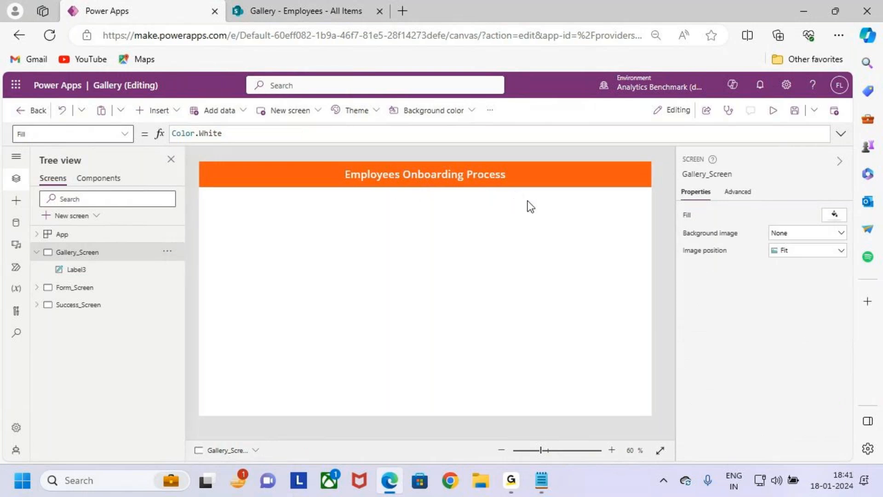
Step: Look over the records in the SharePoint Employees list and the onboarding form on Form_Screen in Power Apps
key("ctrl+2")
mouse_move(307, 211)
left_mouse_down()
mouse_move(489, 339)
mouse_move(491, 394)
left_mouse_up()
left_click_drag(467, 286, 533, 230)
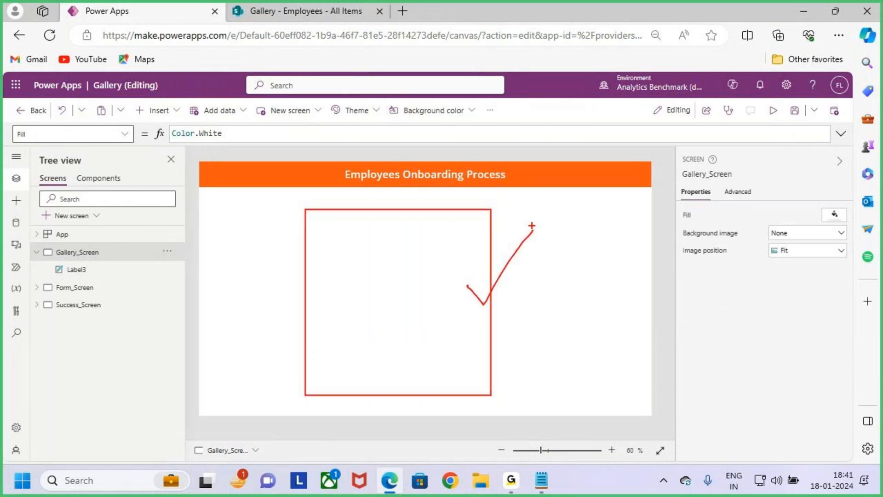
key("Escape")
left_click(306, 10)
key("ctrl+2")
left_click_drag(241, 264, 624, 343)
key("Escape")
key("ctrl+Tab")
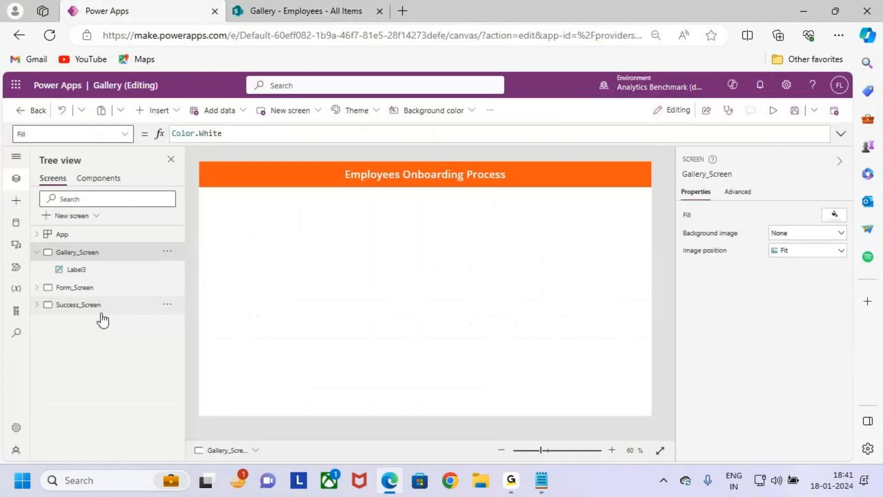
left_click(92, 288)
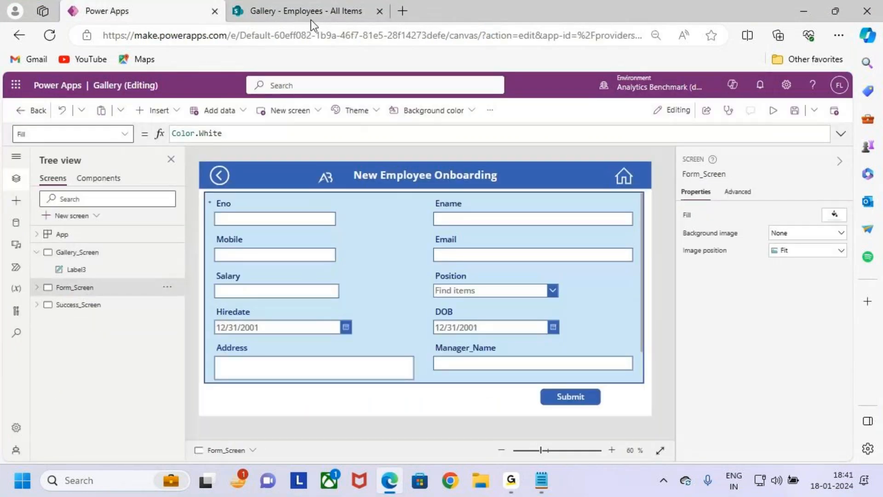
left_click(310, 19)
left_click(131, 15)
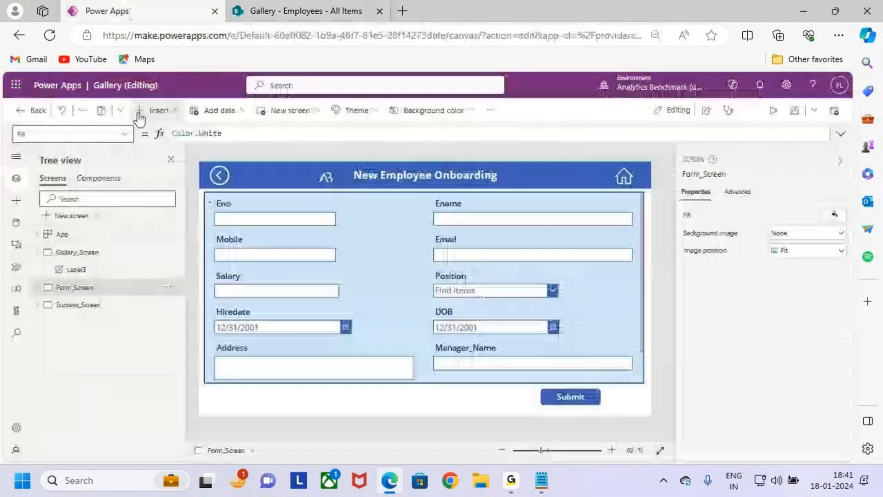
Step: Insert a vertical gallery on Gallery_Screen
left_click(92, 253)
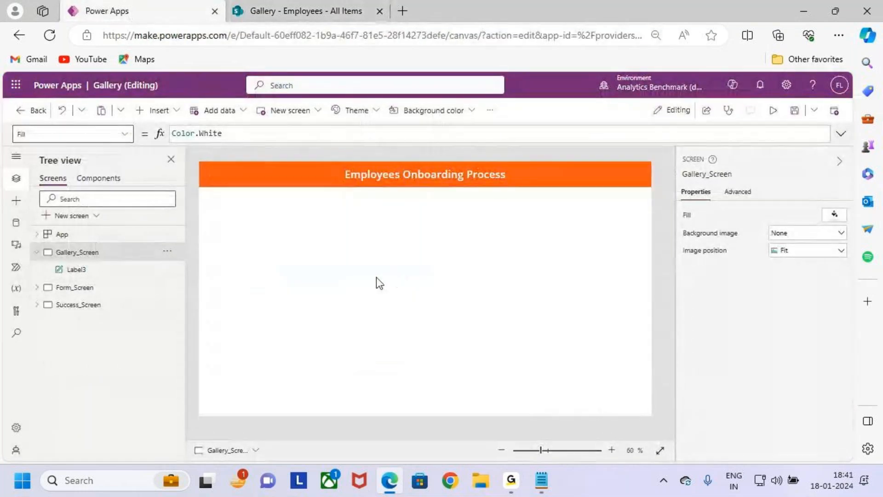
left_click(168, 111)
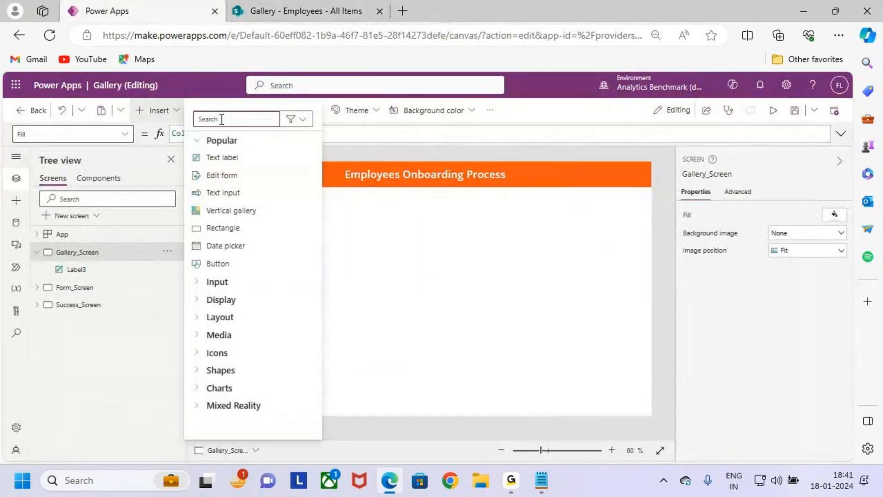
mouse_move(191, 203)
left_mouse_down()
mouse_move(284, 221)
mouse_move(318, 169)
left_mouse_up()
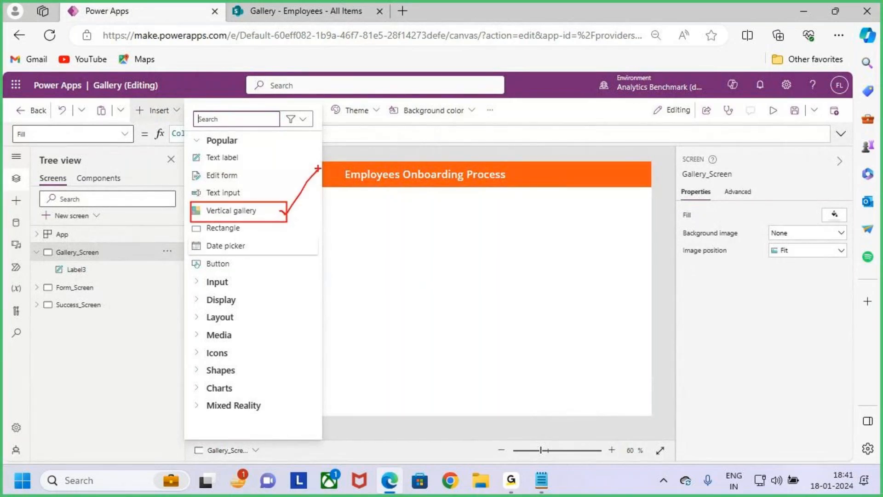
left_click(262, 212)
Step: Review the new gallery's placeholder items, compare them with the records in the SharePoint Employees list, and return to Power Apps
left_click_drag(391, 250, 480, 303)
left_click_drag(393, 296, 409, 296)
left_click_drag(517, 302, 493, 304)
left_click_drag(438, 282, 442, 283)
key("ctrl+2")
mouse_move(349, 203)
left_mouse_down()
mouse_move(368, 244)
mouse_move(489, 363)
left_mouse_up()
left_click(299, 11)
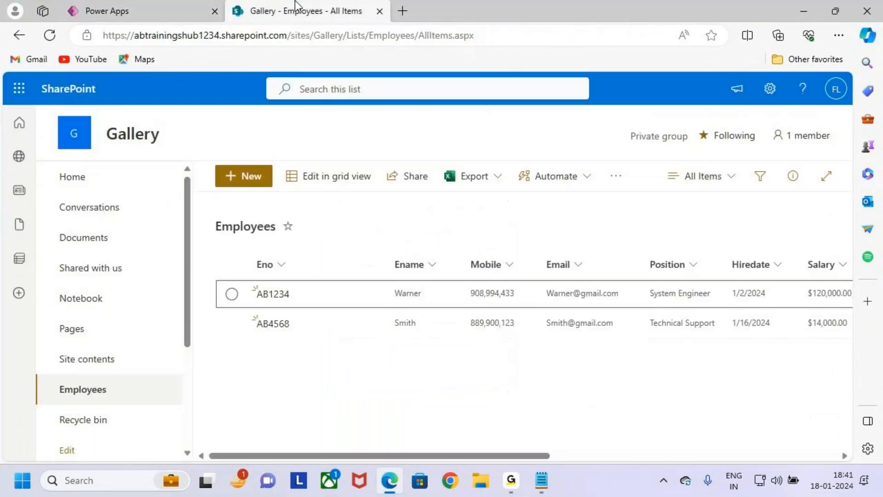
mouse_move(230, 249)
left_mouse_down()
mouse_move(310, 284)
mouse_move(644, 351)
mouse_move(290, 231)
mouse_move(304, 227)
left_mouse_up()
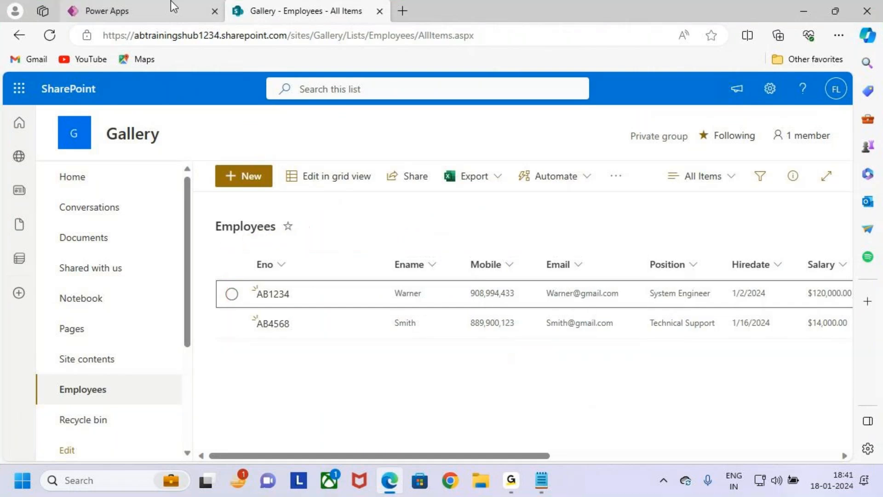
left_click(159, 10)
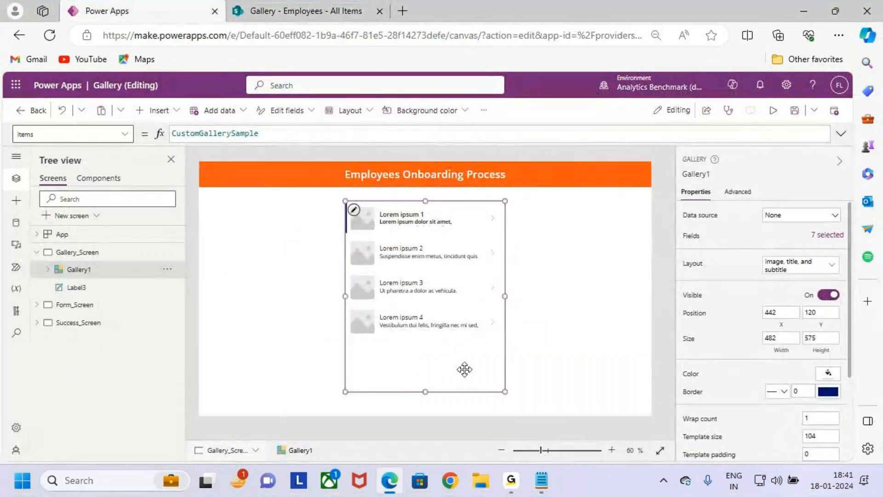
Step: Connect the vertical gallery to the Employees SharePoint list as its data source
left_click_drag(684, 221, 724, 221)
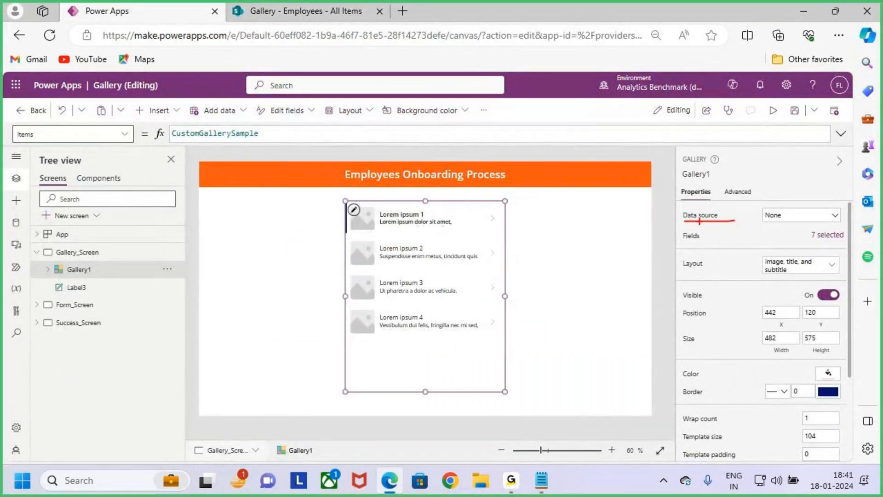
left_click(823, 216)
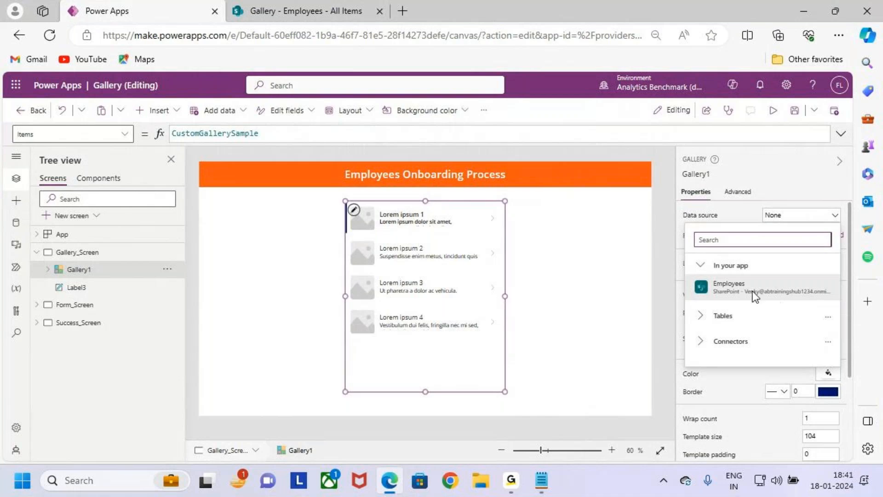
mouse_move(749, 302)
left_click(767, 290)
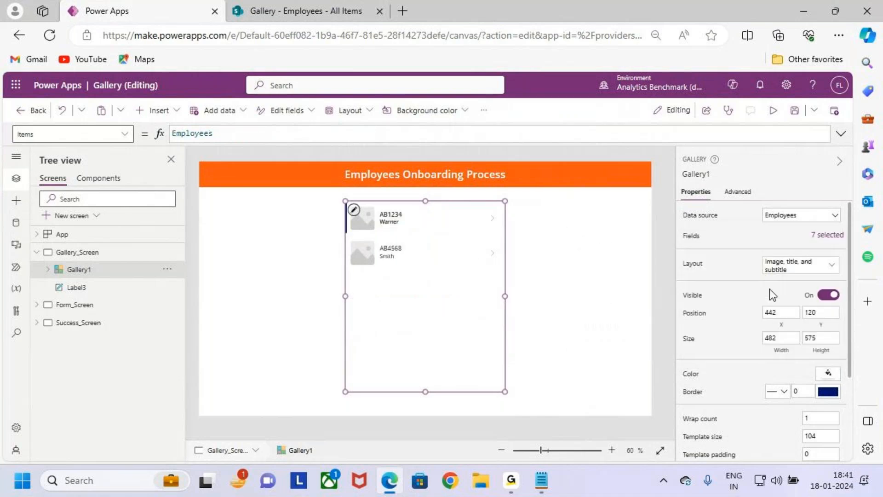
Step: Examine the employee records in the gallery and which list fields each item displays
key("ctrl+2")
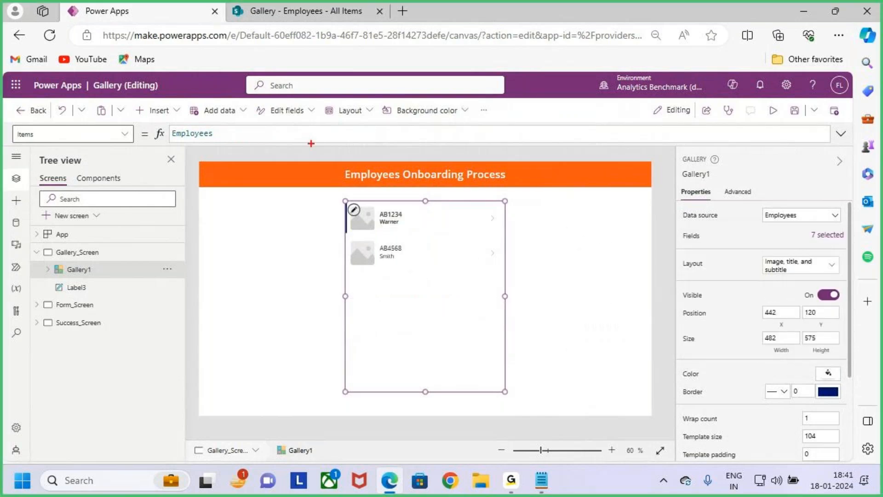
left_click(292, 15)
left_click(111, 2)
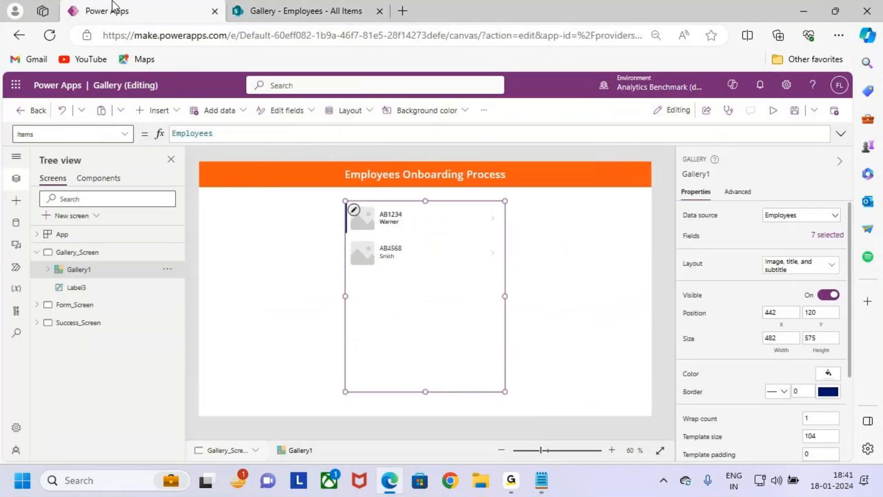
left_click_drag(349, 201, 452, 282)
key("Escape")
key("ctrl+2")
left_click_drag(395, 222, 416, 206)
left_click_drag(402, 257, 440, 233)
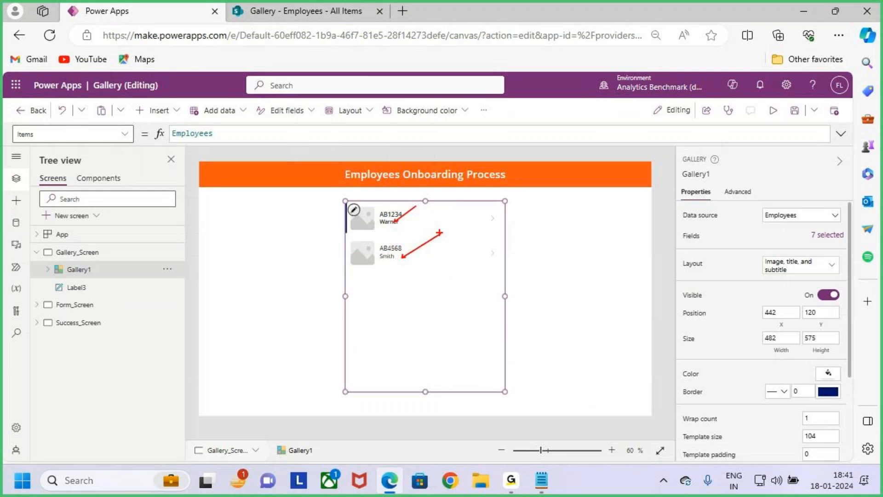
key("Escape")
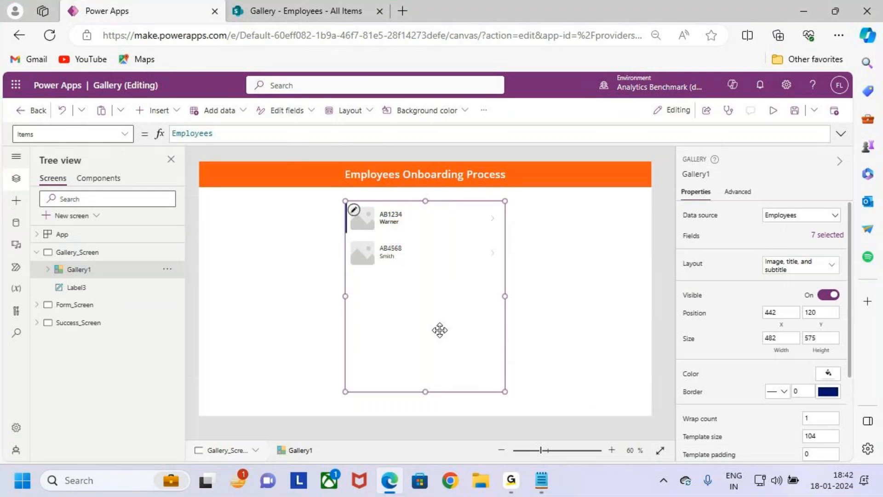
key("ctrl+2")
mouse_move(394, 161)
left_mouse_down()
mouse_move(363, 216)
mouse_move(352, 307)
left_mouse_up()
key("Escape")
Step: Set the gallery's layout to Title, subtitle, and body
left_click(795, 267)
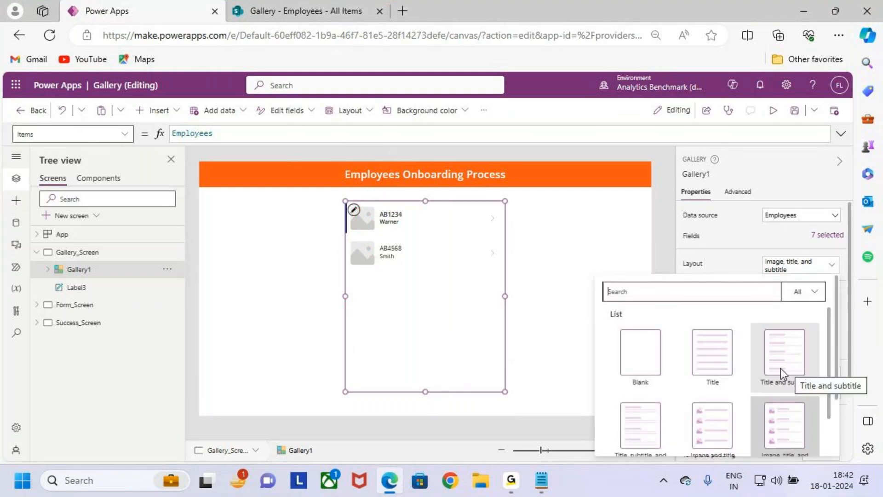
scroll(792, 389, "down", 2)
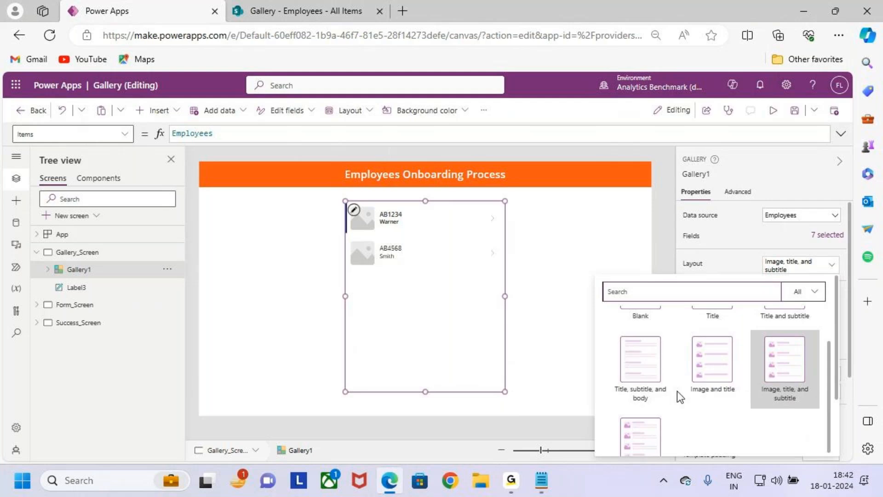
left_click(633, 365)
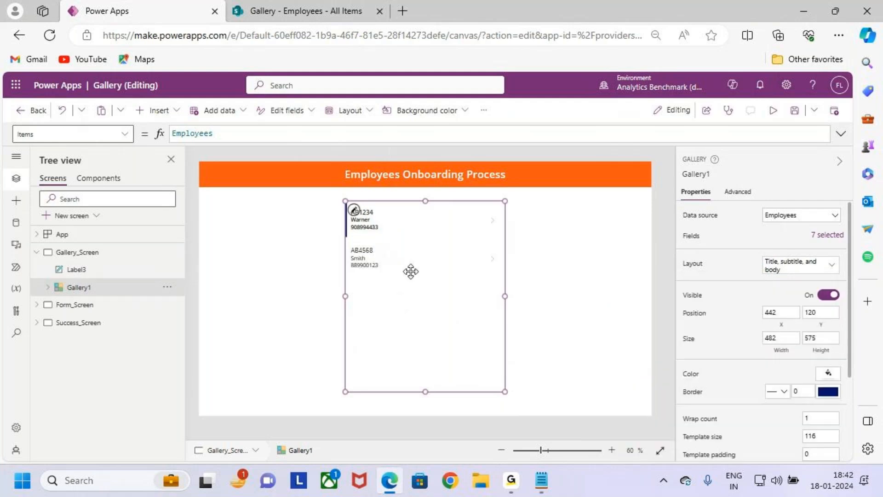
Step: Check the field bound to the gallery's title label, preview Gallery_Screen, and return to editing
left_click(371, 212)
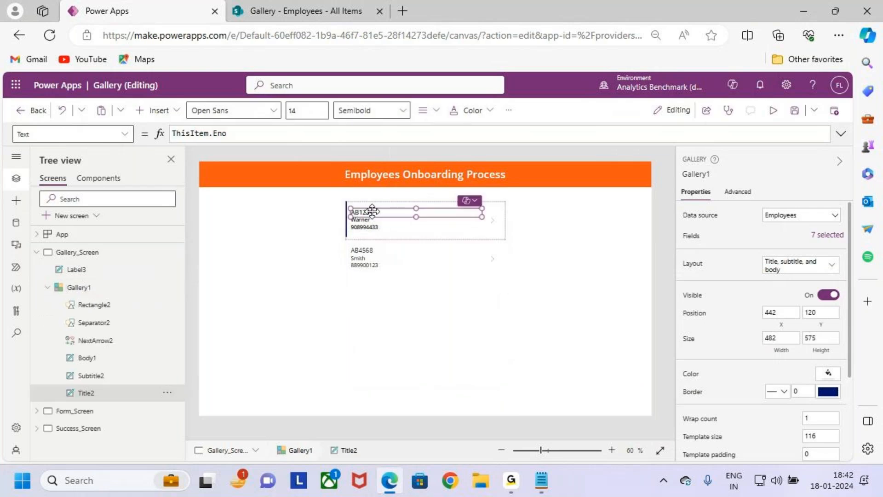
left_click(435, 289)
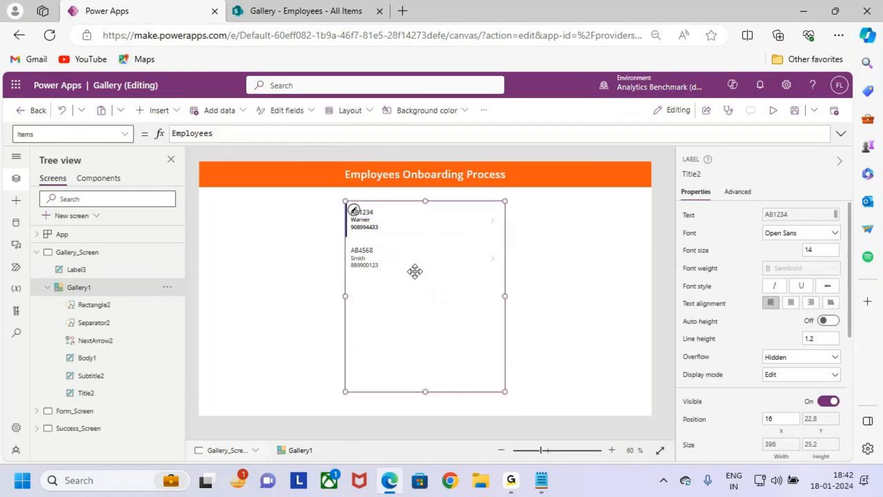
left_click(773, 111)
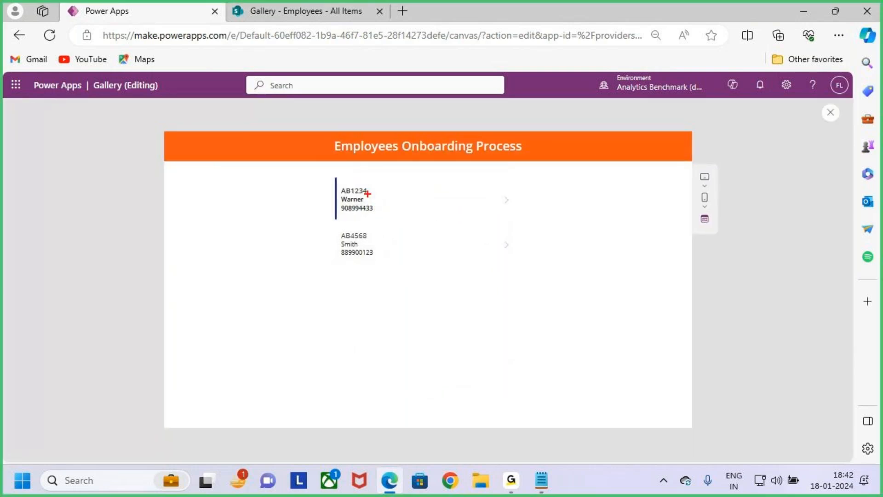
mouse_move(375, 183)
left_mouse_down()
mouse_move(371, 201)
mouse_move(410, 188)
left_mouse_up()
key("Escape")
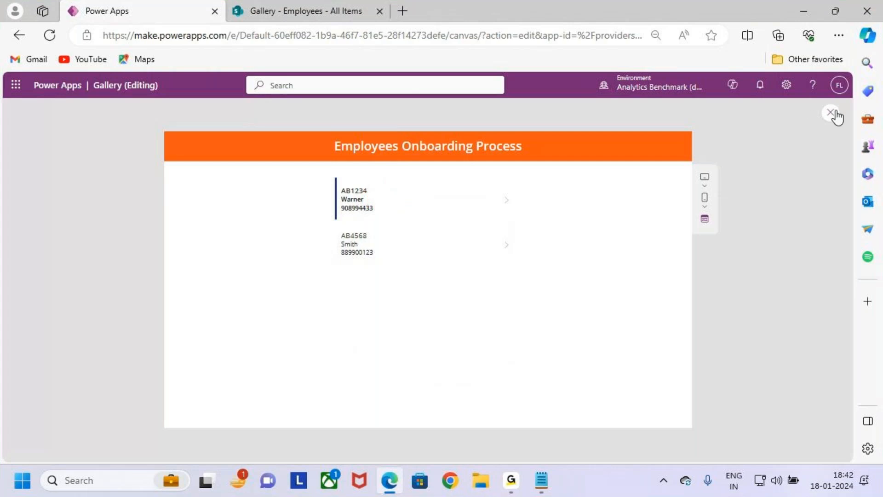
left_click(831, 113)
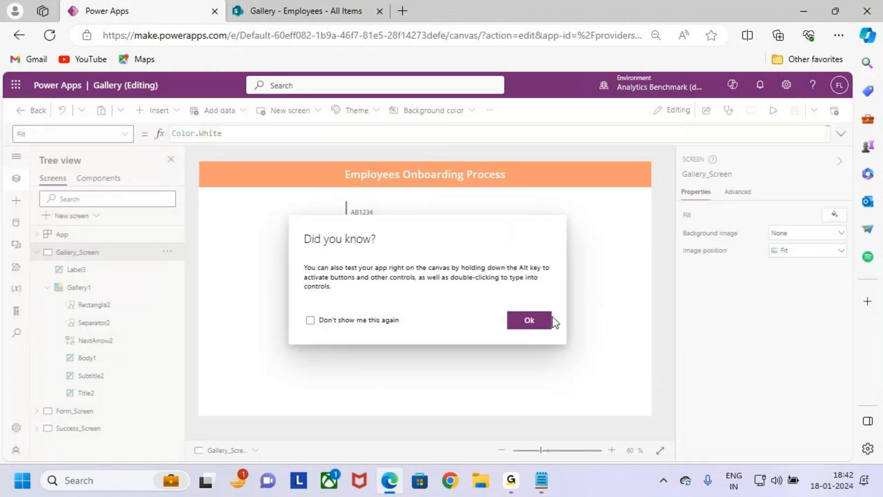
left_click(529, 320)
Step: Edit the gallery's item template and set the font size of its Eno title label to 18
left_click(473, 339)
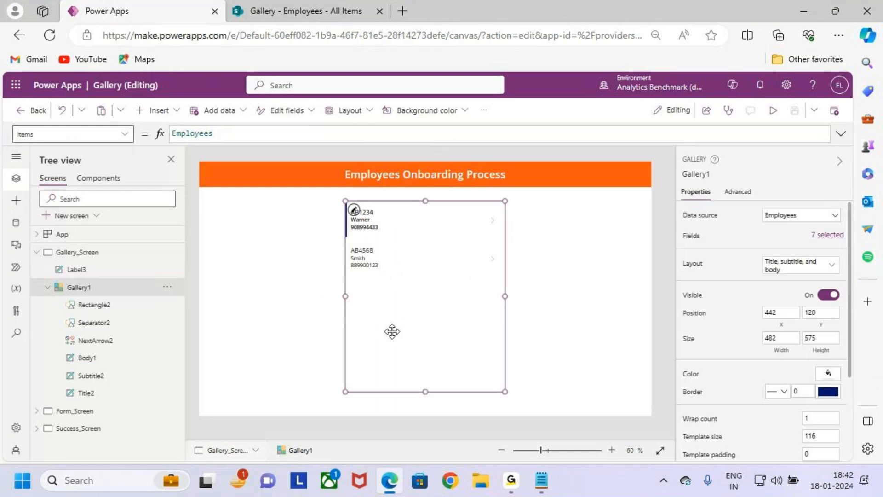
key("ctrl+2")
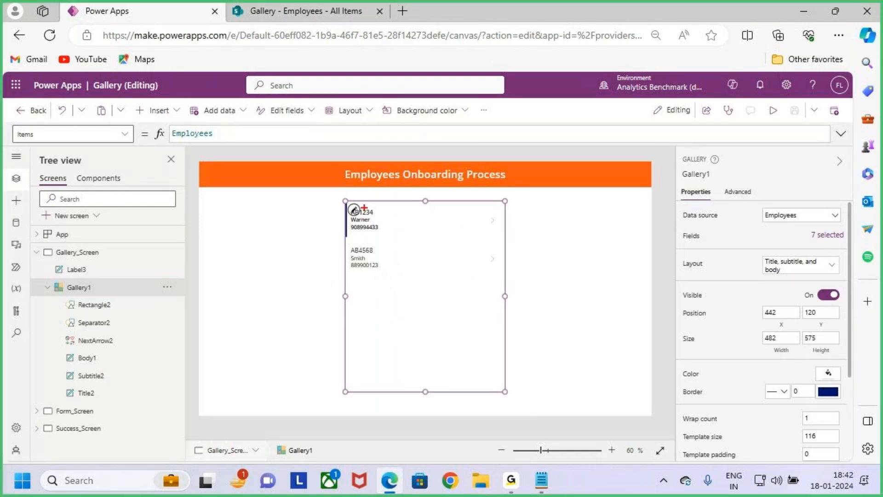
left_click_drag(358, 205, 369, 190)
key("Escape")
left_click(353, 212)
key("ctrl+2")
left_click_drag(345, 201, 505, 240)
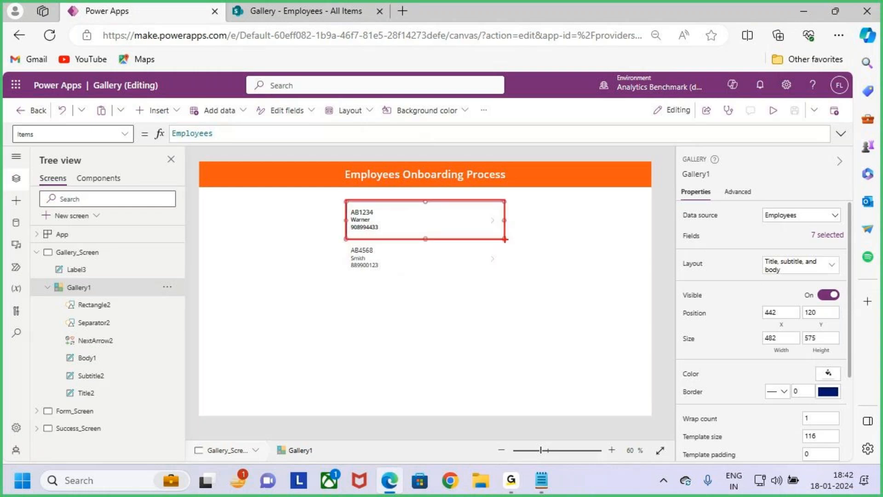
key("Escape")
left_click(364, 213)
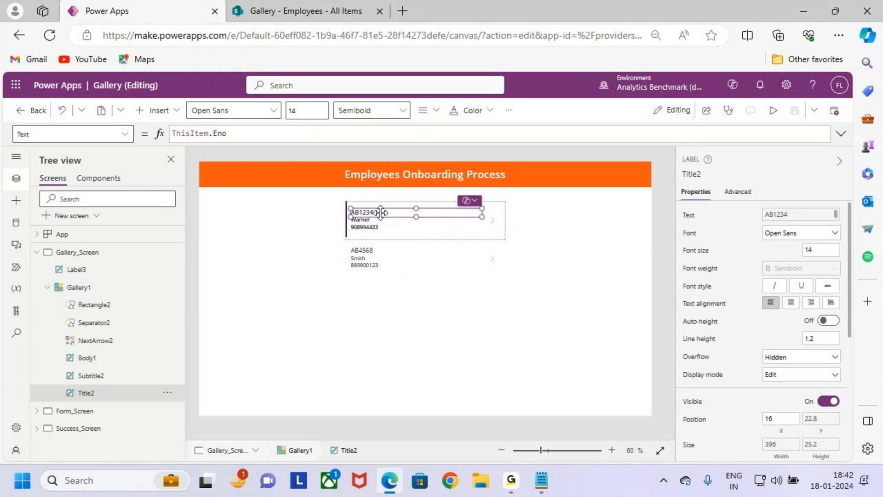
left_click(307, 112)
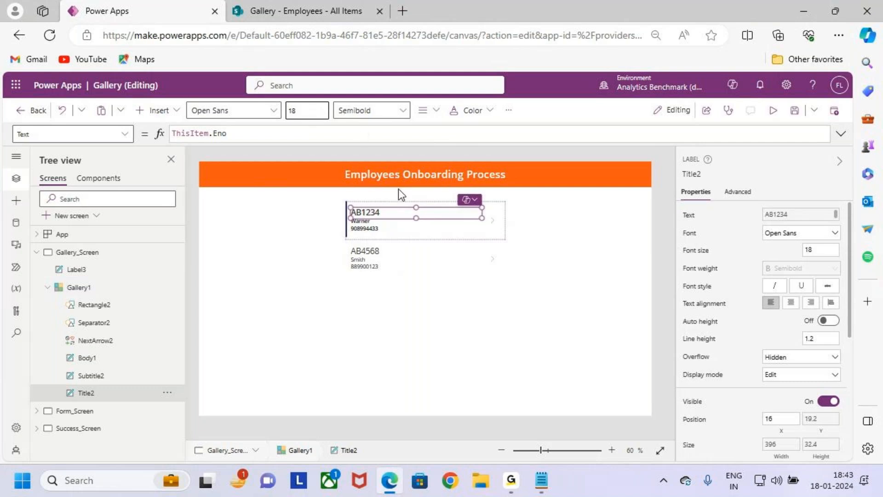
Step: Set the font size of the Ename subtitle label in the gallery template to 16, leaving its weight as Semibold
left_click(375, 223)
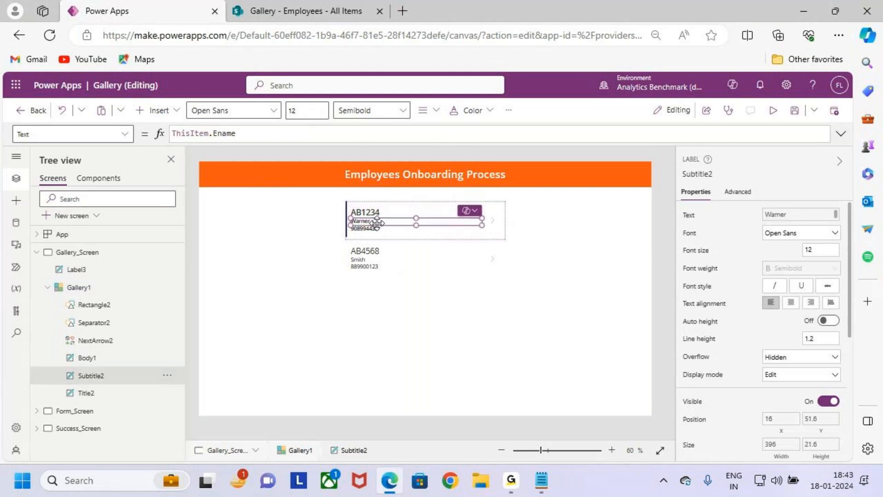
left_click(309, 106)
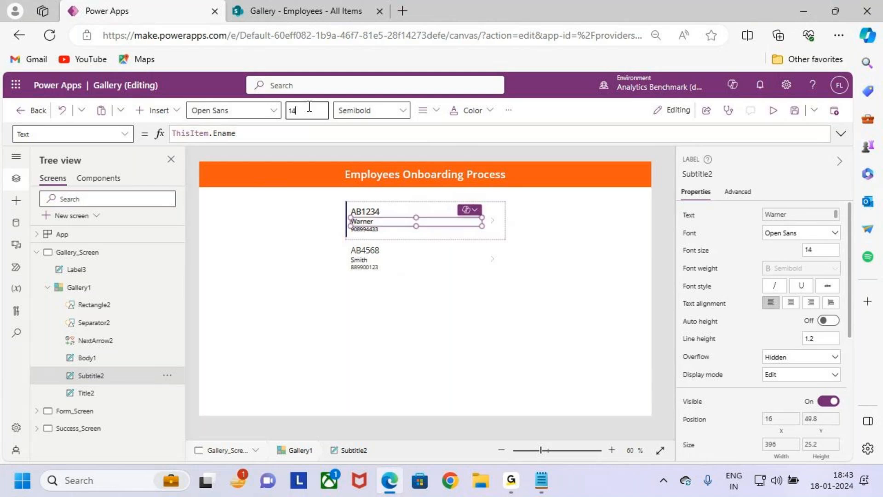
type("16")
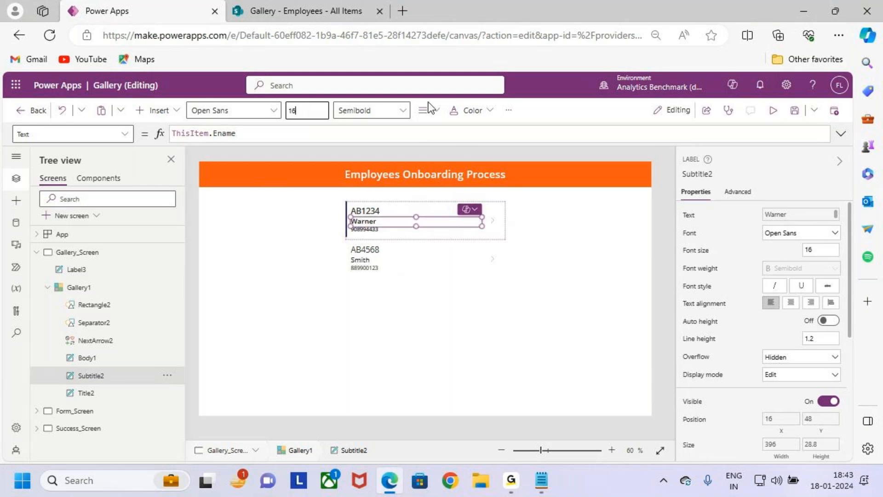
left_click(378, 113)
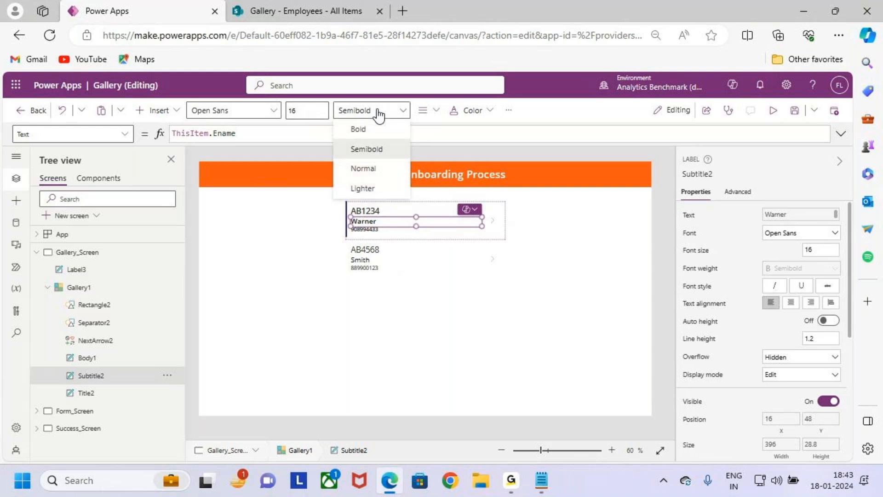
left_click(380, 230)
Step: Examine the Text formula of the gallery's body label to see which Employees field it is bound to
left_click(380, 230)
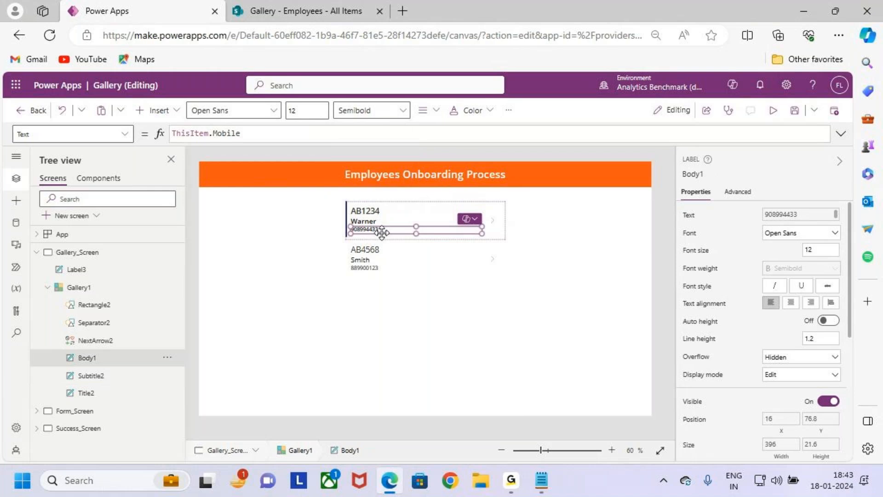
key("ctrl+2")
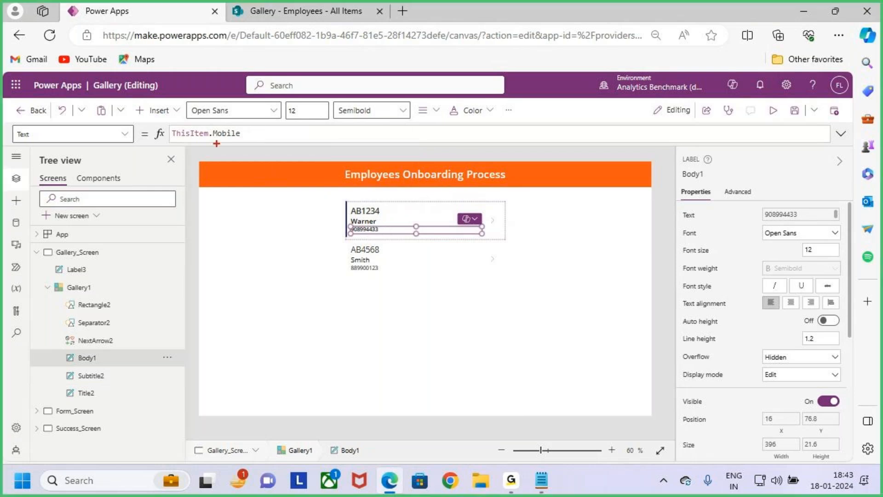
left_click_drag(217, 140, 253, 144)
mouse_move(321, 141)
left_mouse_down()
mouse_move(367, 141)
mouse_move(351, 187)
left_mouse_up()
left_click_drag(385, 149, 390, 150)
left_click_drag(411, 112, 406, 178)
key("Escape")
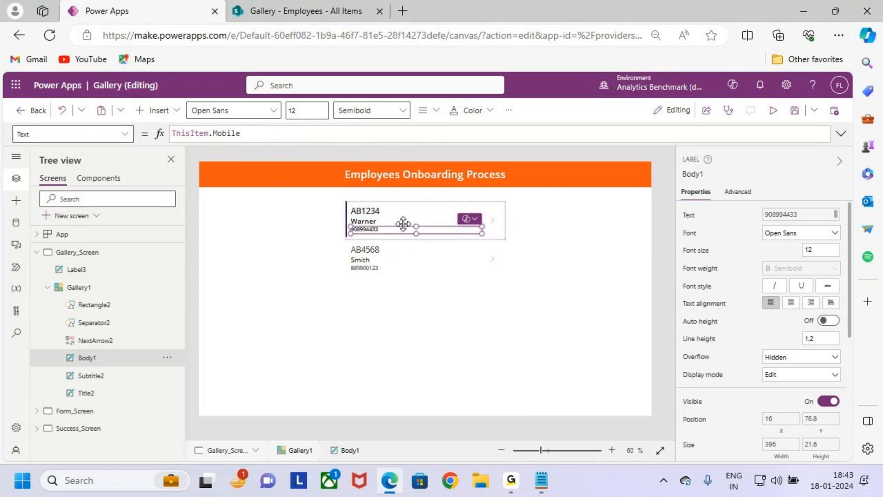
key("ctrl+2")
left_click_drag(218, 145, 248, 145)
key("Escape")
Step: Examine the field bindings of the gallery's labels and the list of Employees fields available for the body label
left_click(452, 306)
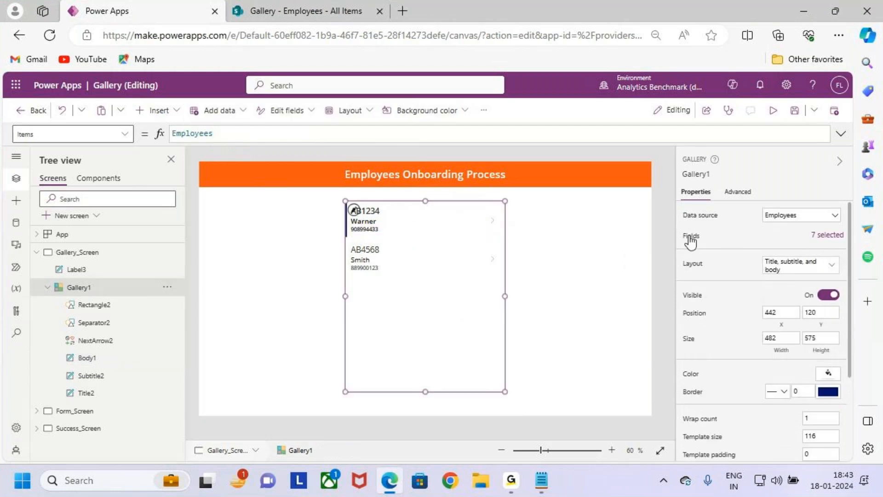
left_click(824, 237)
key("ctrl+2")
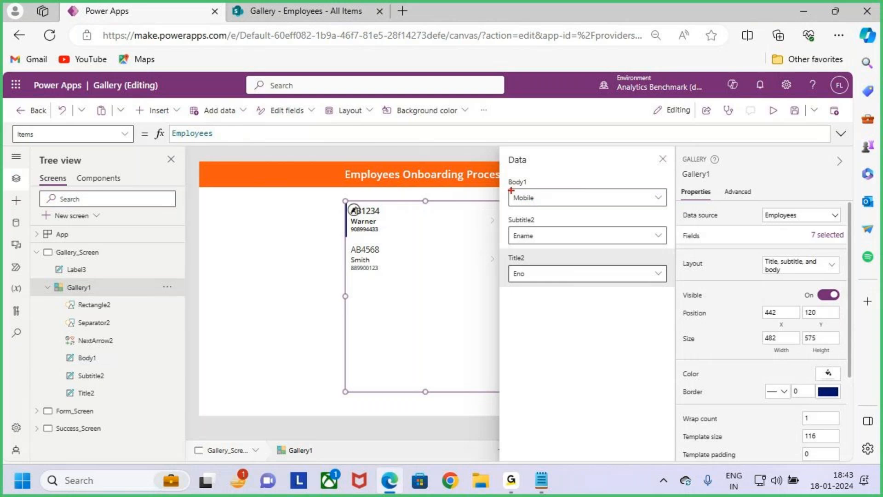
mouse_move(508, 186)
left_mouse_down()
mouse_move(531, 183)
mouse_move(548, 201)
left_mouse_up()
key("Escape")
left_click(656, 198)
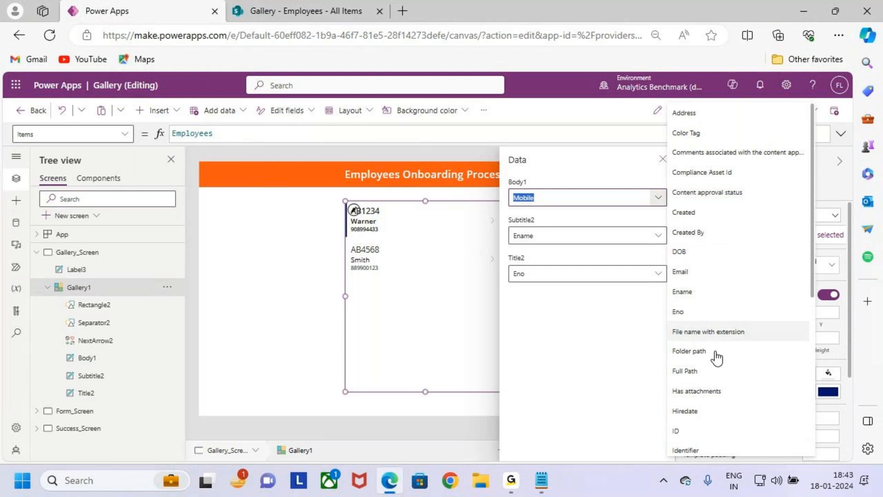
scroll(726, 388, "down", 6)
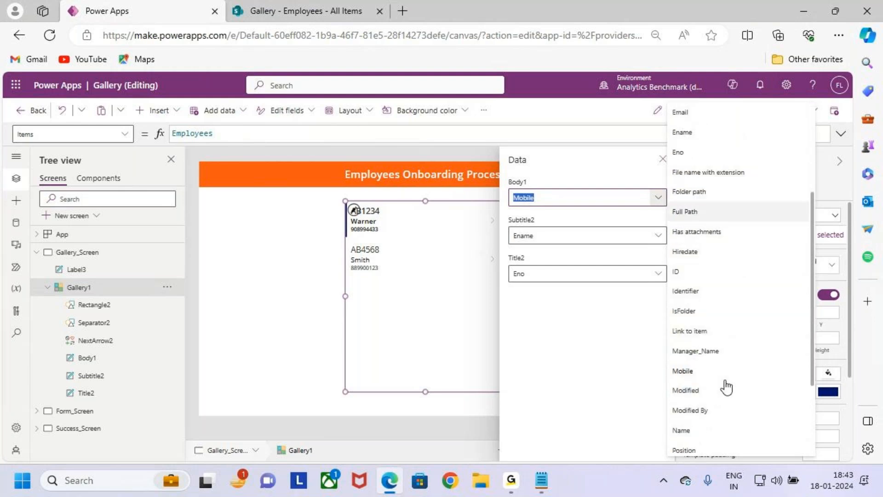
scroll(726, 388, "down", 1)
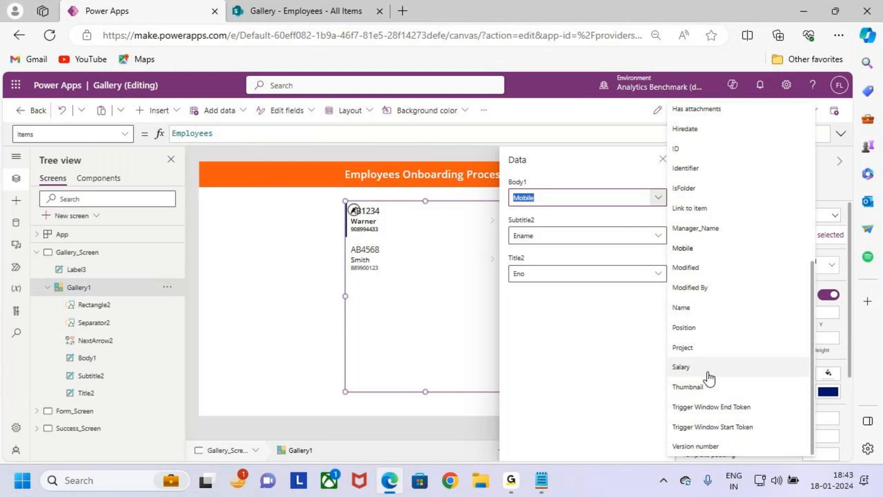
scroll(708, 377, "up", 4)
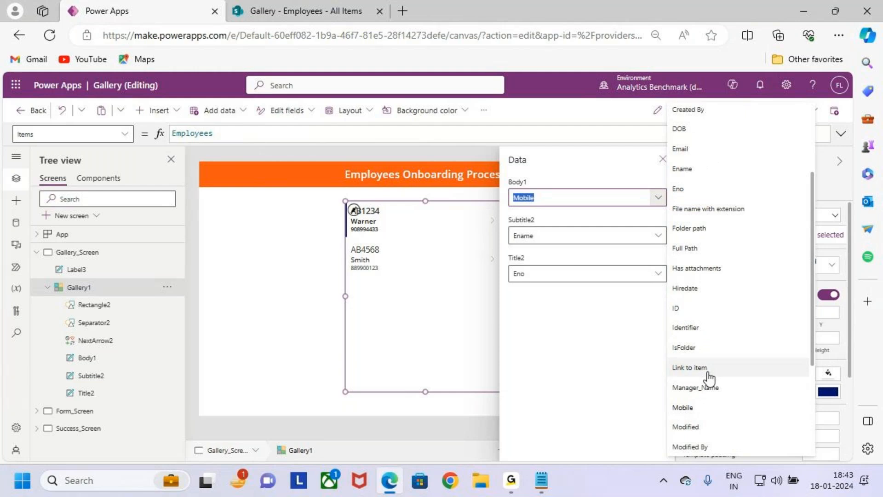
scroll(708, 377, "up", 3)
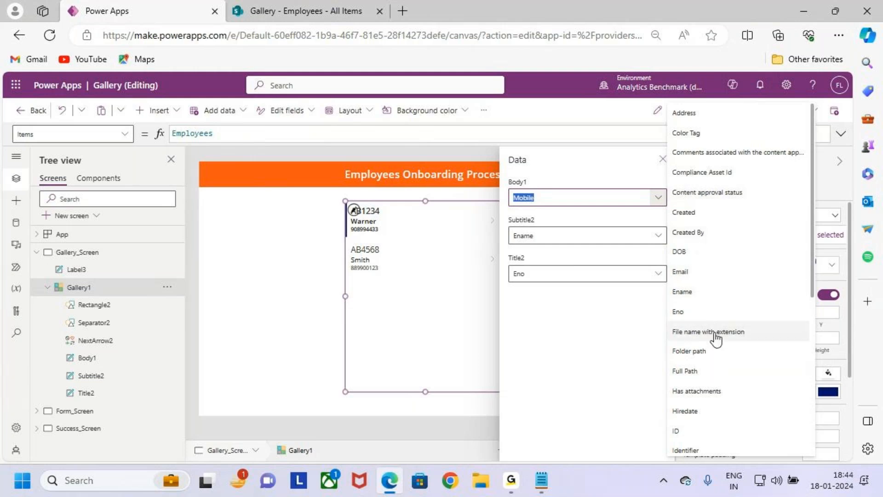
scroll(726, 359, "down", 3)
scroll(726, 357, "down", 5)
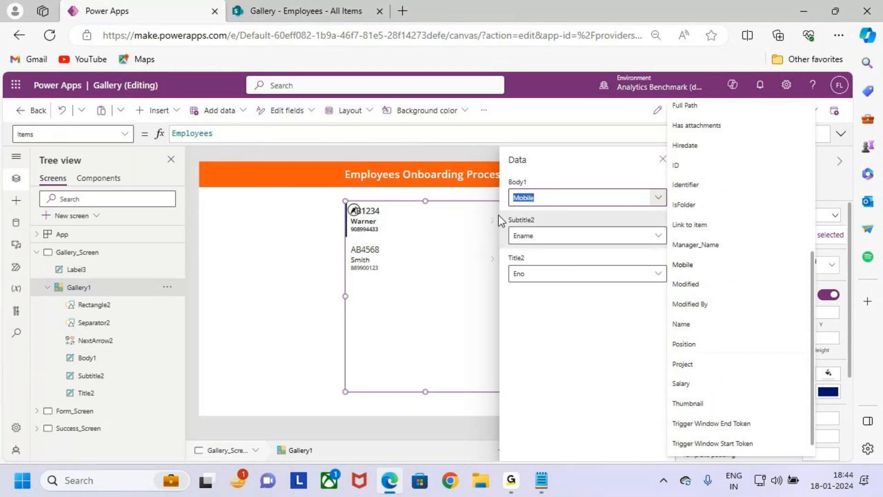
left_click(393, 256)
left_click(664, 161)
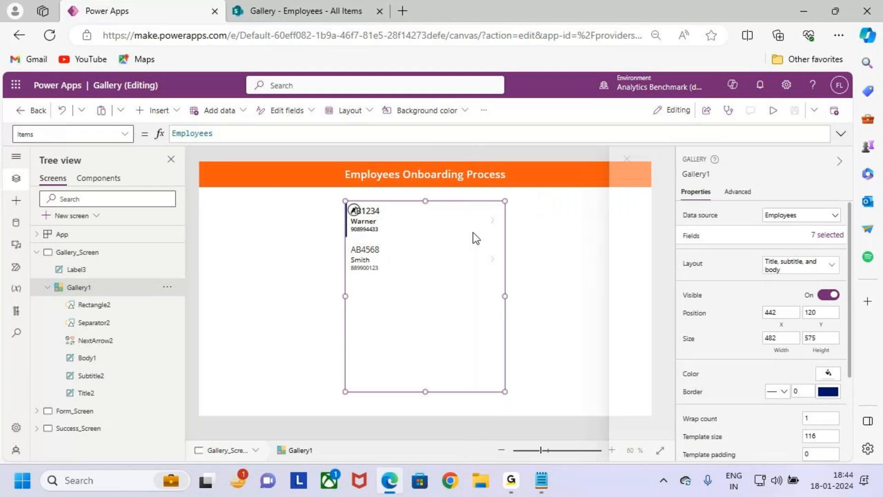
Step: Change the Text formula of the gallery's body label to ThisItem.Position.Value
left_click(375, 229)
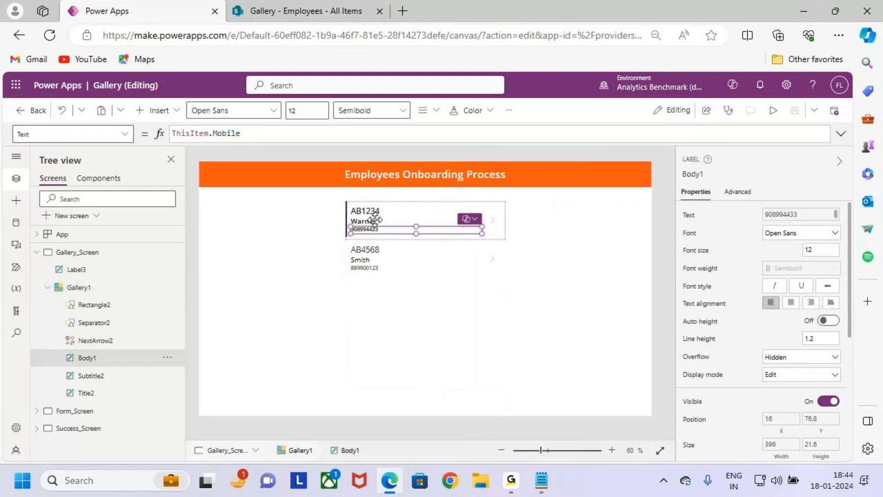
left_click(258, 133)
left_click_drag(256, 133, 214, 134)
key("BackSpace")
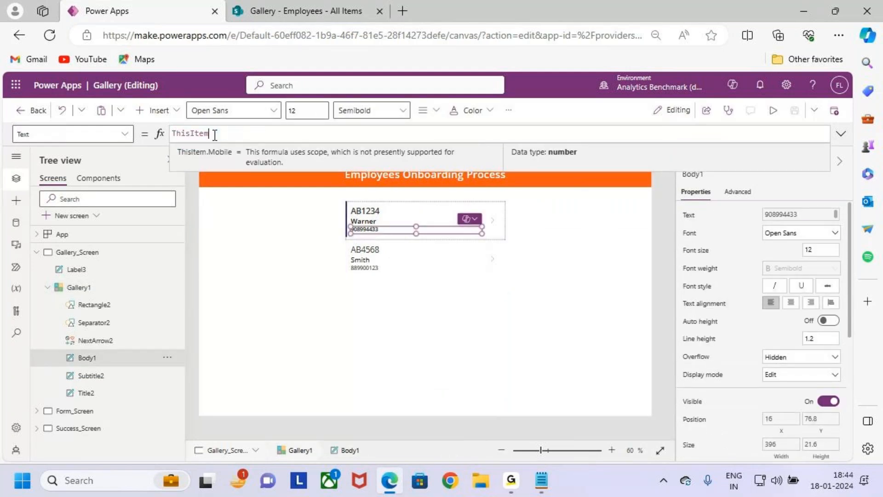
type(".")
key("BackSpace")
type(".Pos")
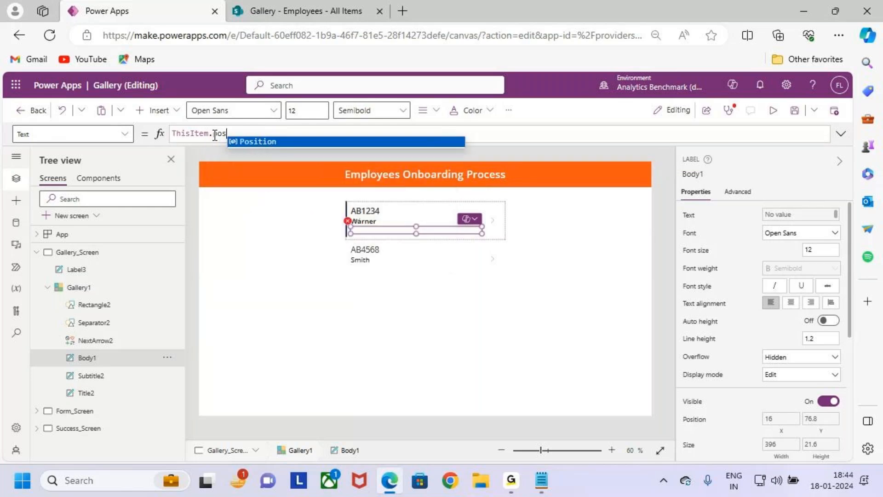
key("Tab")
type(".value")
key("Return")
key("ctrl+2")
left_click_drag(240, 137, 239, 182)
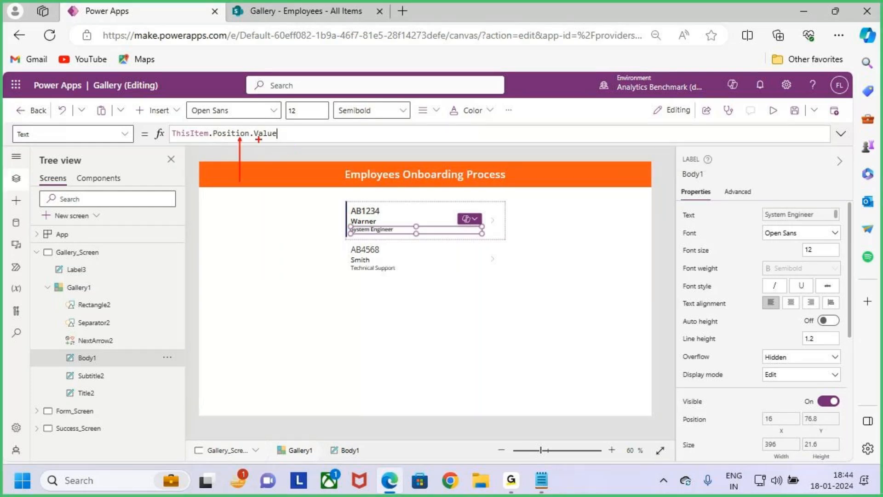
key("Escape")
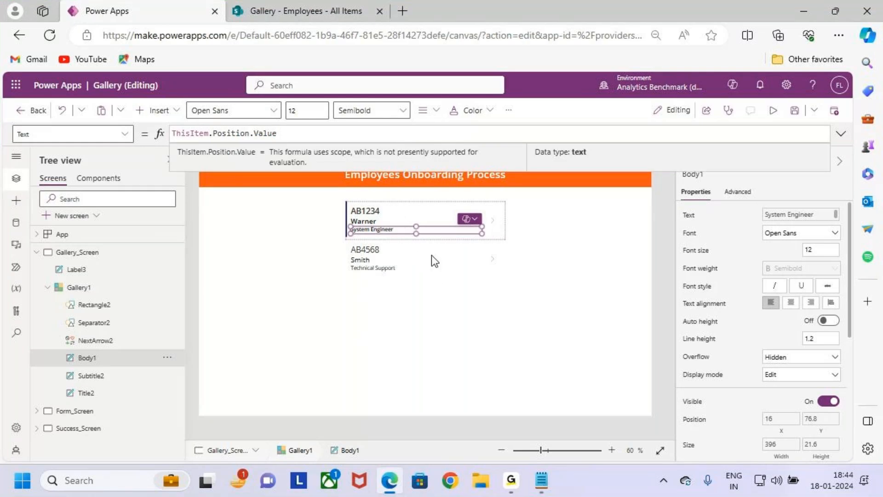
Step: Increase the body label's height to 31 and enlarge the gallery's item template to a size of 128
scroll(434, 262, "up", 2)
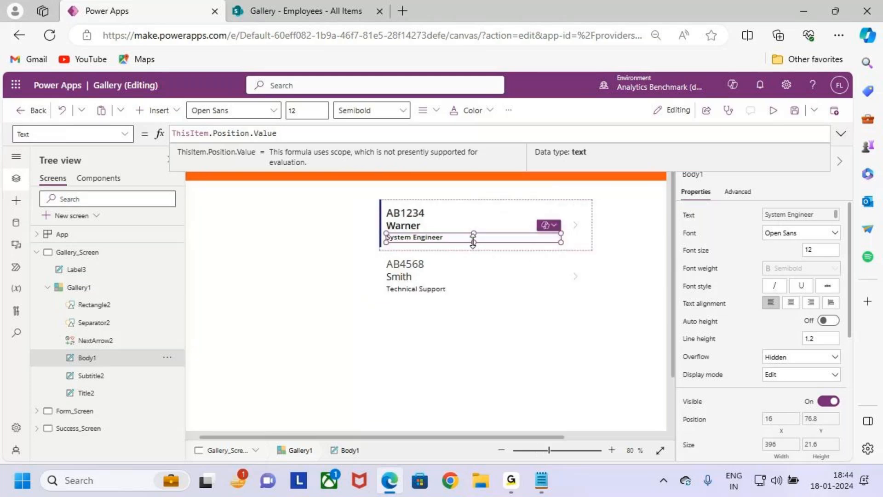
left_click_drag(473, 241, 473, 246)
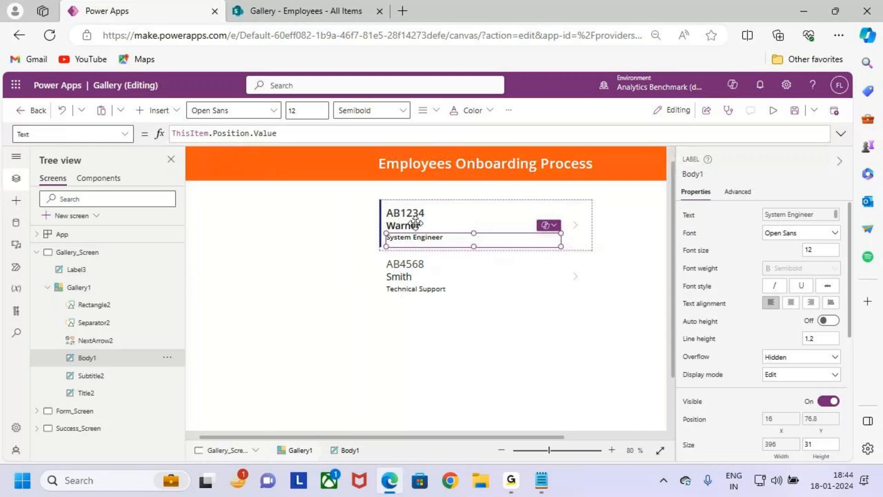
left_click(417, 227)
left_click(512, 245)
left_click(568, 248)
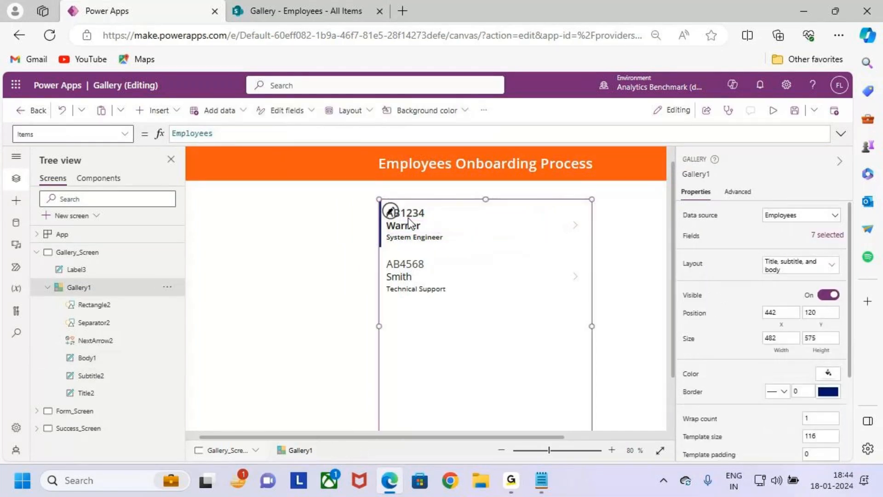
left_click_drag(486, 251, 486, 256)
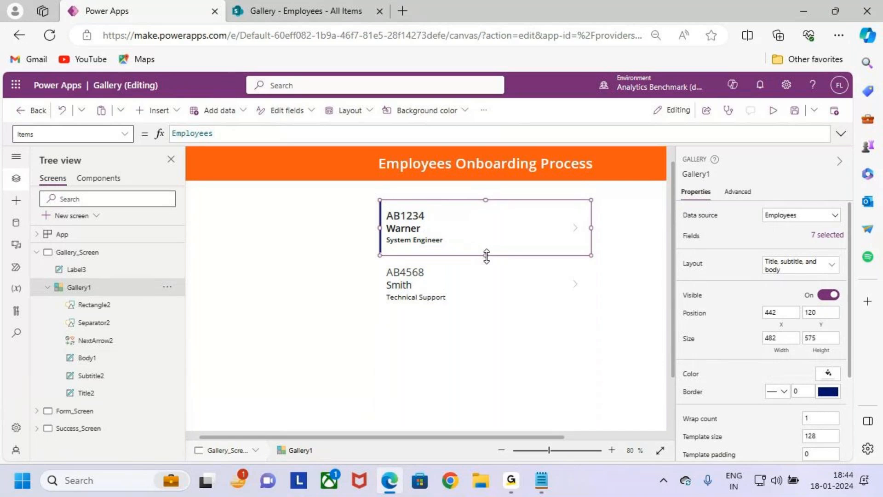
Step: Move the body label slightly lower in the template, to X 14 and Y 89, and set its font size to 14
left_click(426, 239)
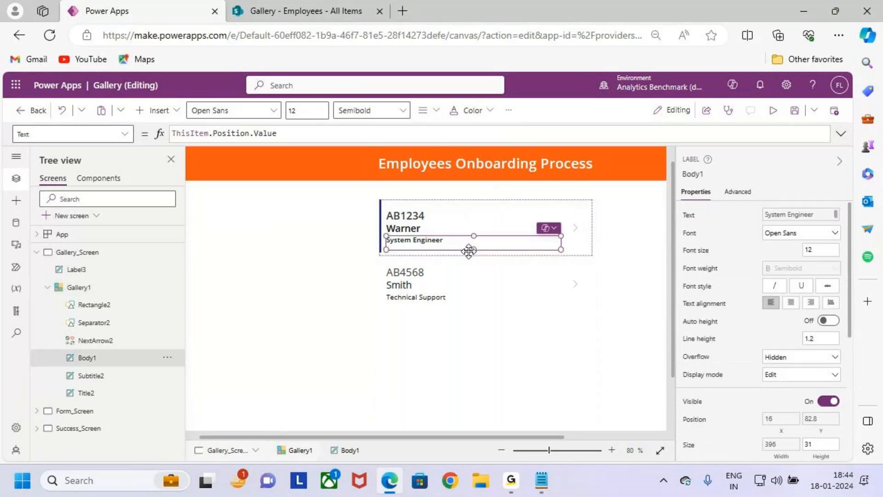
left_click_drag(426, 241, 425, 246)
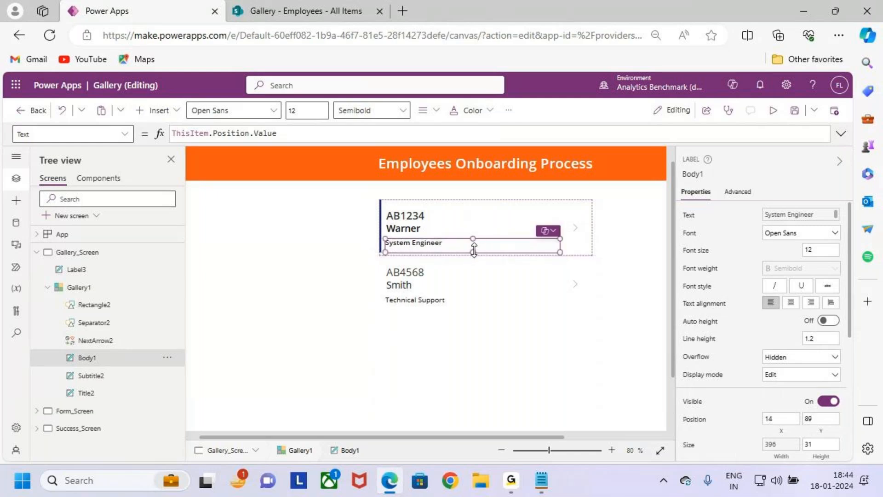
left_click(304, 112)
type("4")
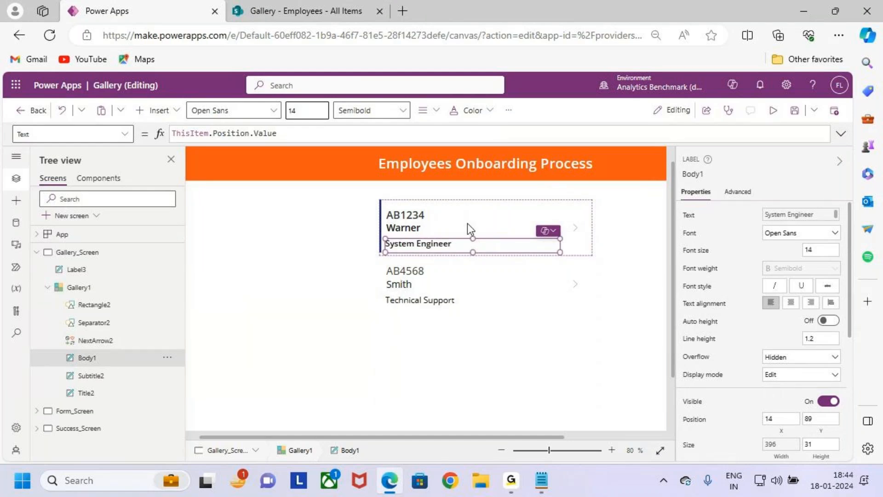
Step: Move the Ename subtitle label down to Y 56 within the gallery template
left_click(413, 227)
scroll(419, 232, "up", 5)
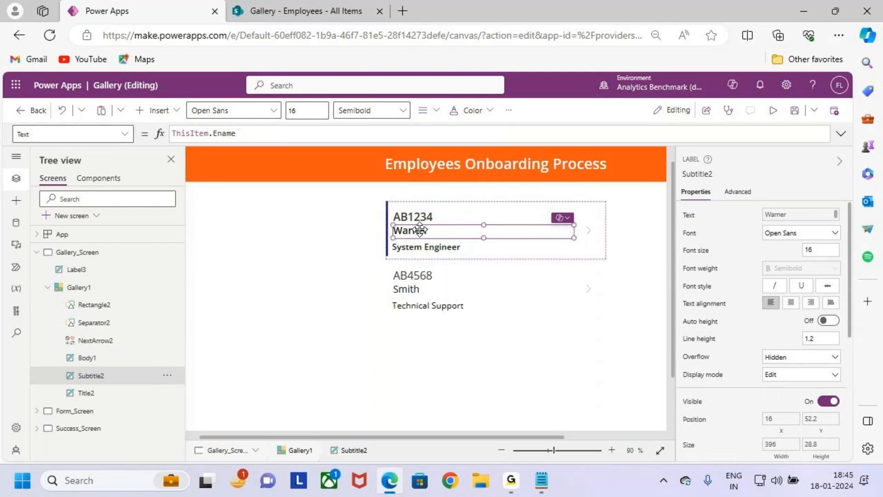
left_click_drag(404, 437, 502, 435)
left_click_drag(435, 281, 436, 283)
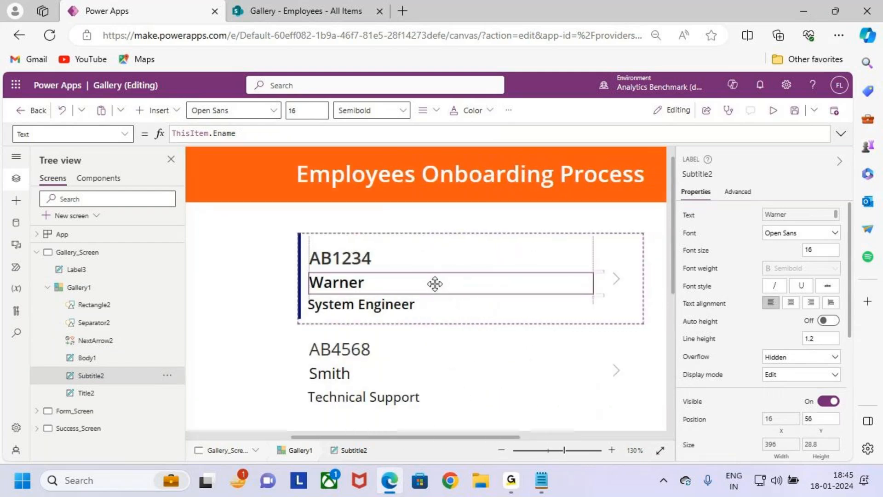
scroll(462, 293, "down", 2)
scroll(463, 293, "down", 5)
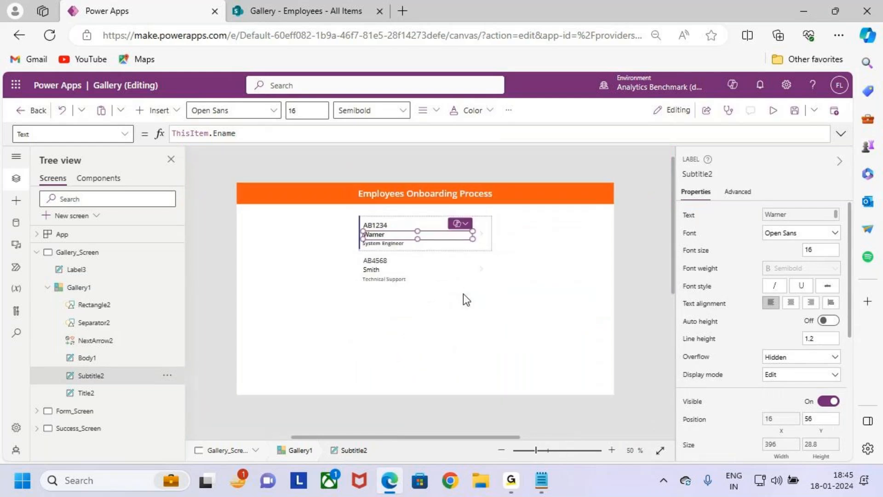
Step: Fill the whole gallery with the lightest blue theme color
left_click(450, 295)
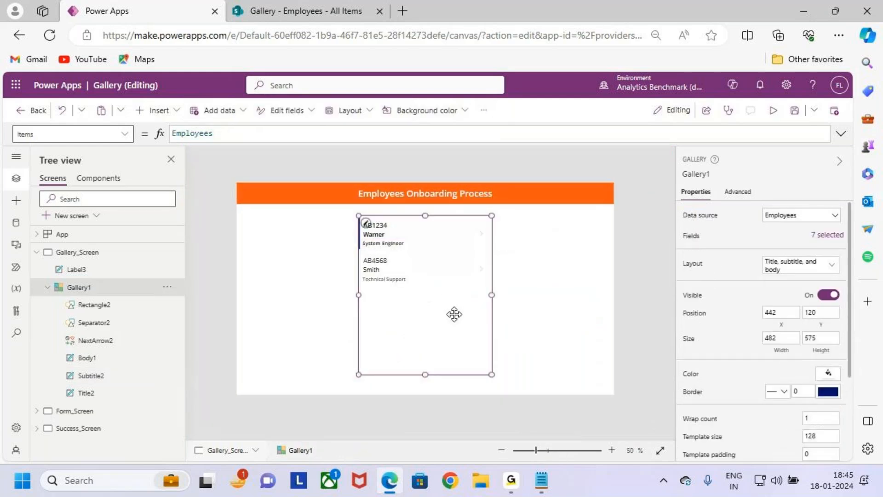
left_click(542, 324)
left_click(432, 317)
mouse_move(359, 218)
left_mouse_down()
mouse_move(460, 358)
mouse_move(480, 371)
left_mouse_up()
key("Escape")
scroll(837, 391, "down", 2)
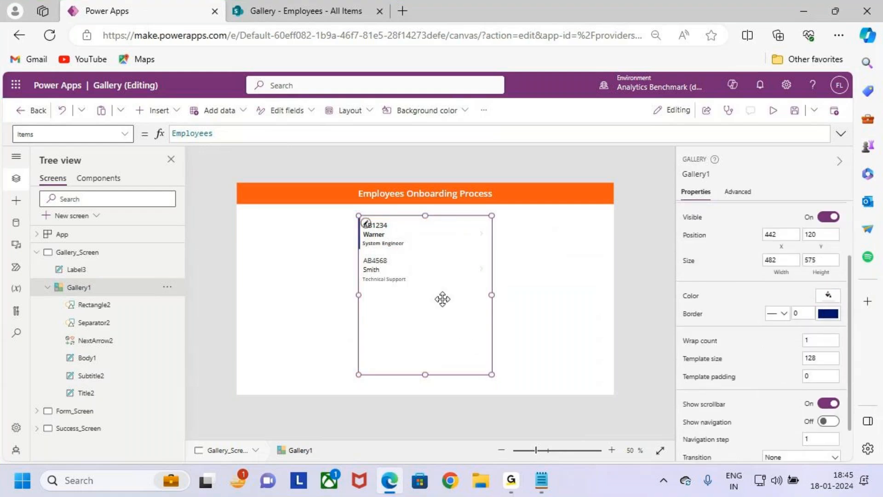
left_click(828, 295)
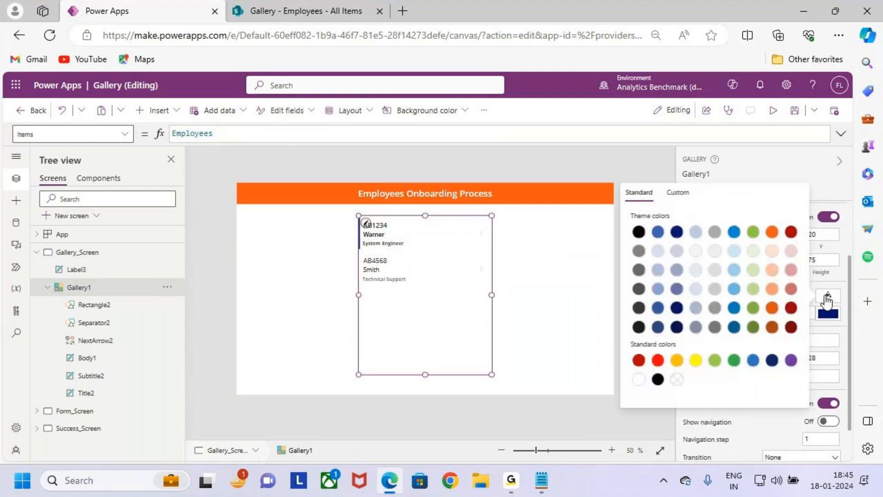
left_click(658, 251)
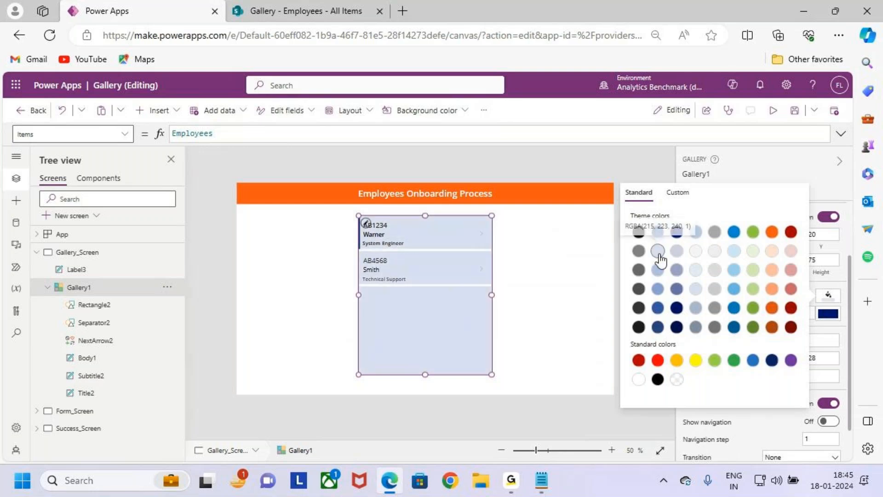
left_click(414, 338)
Step: Set the gallery's border thickness to 3, keeping the solid dark blue line
scroll(821, 347, "down", 1)
left_click(803, 271)
type("2")
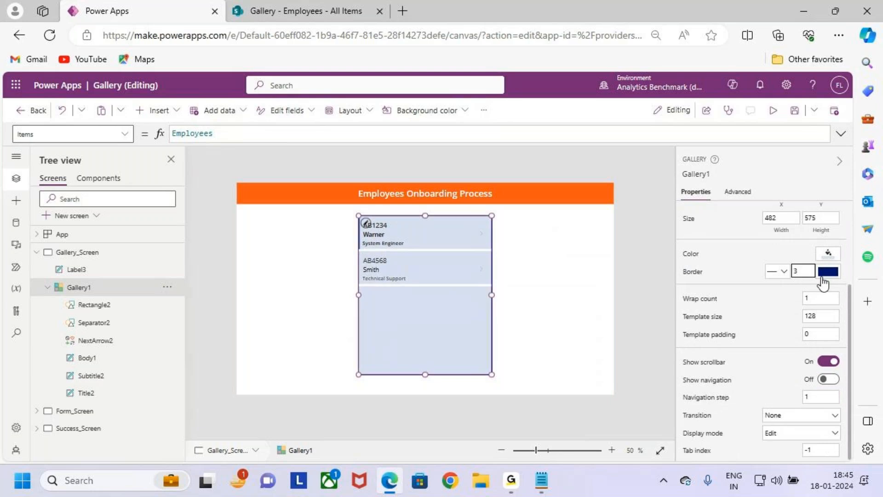
left_click(529, 300)
left_click(485, 332)
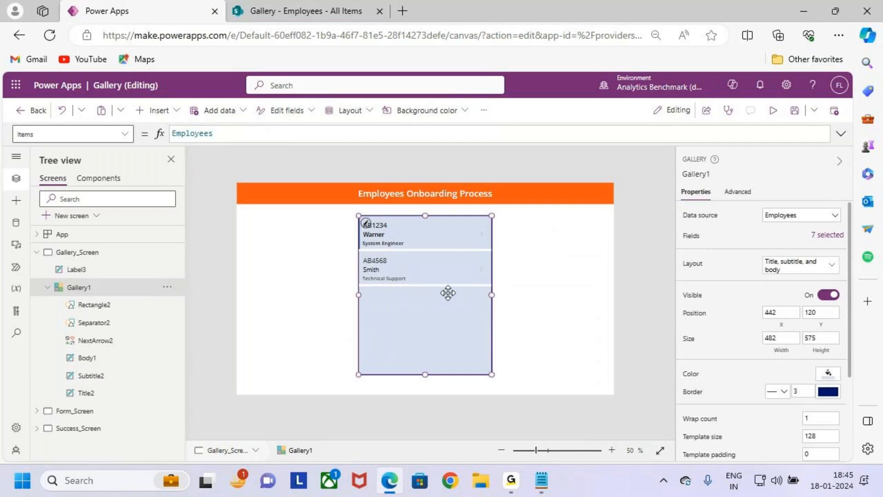
Step: Widen the gallery to a width of 512 by extending its right edge
scroll(448, 293, "up", 1)
left_click(460, 323)
left_click_drag(506, 296, 515, 296)
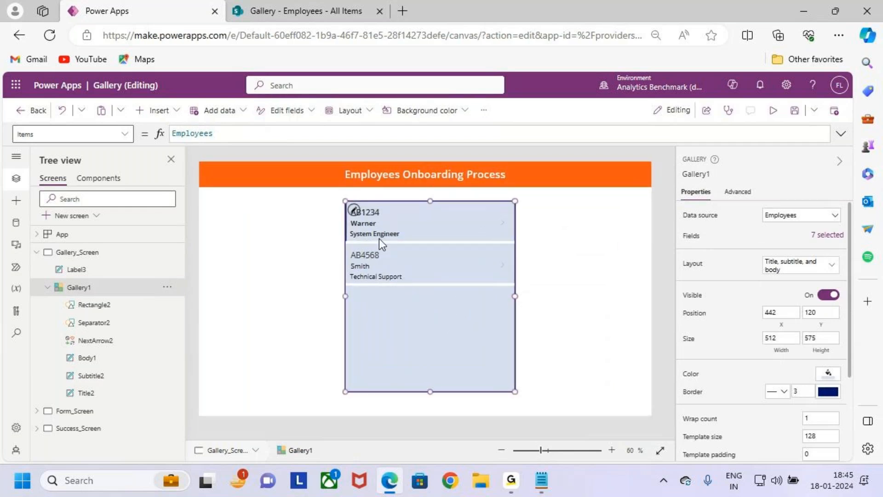
Step: Save the Gallery app and publish this version
left_click(366, 228)
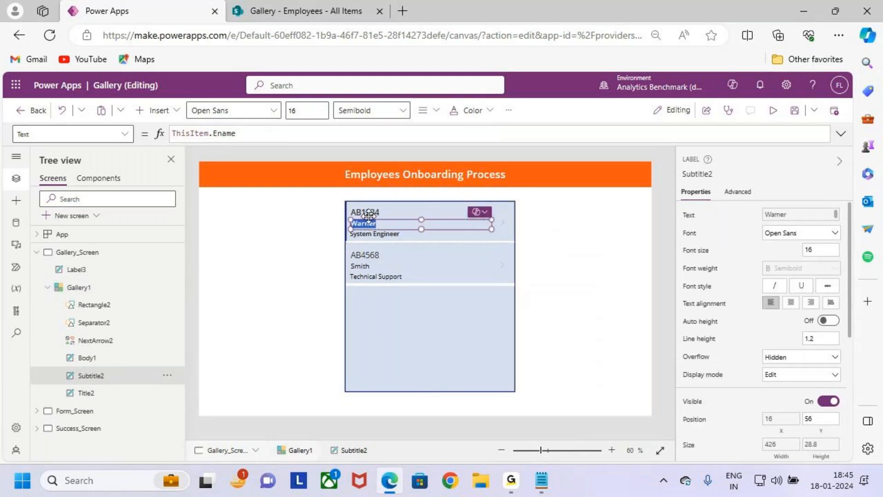
left_click(368, 220)
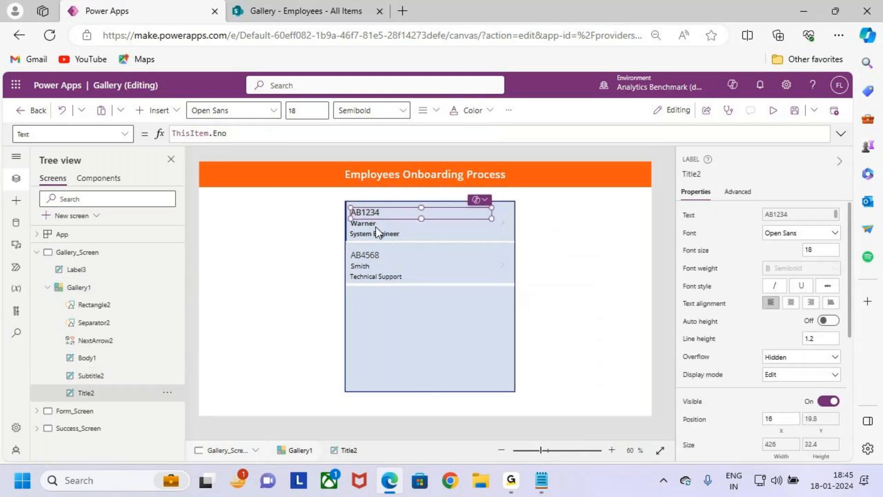
left_click(376, 284)
left_click(796, 112)
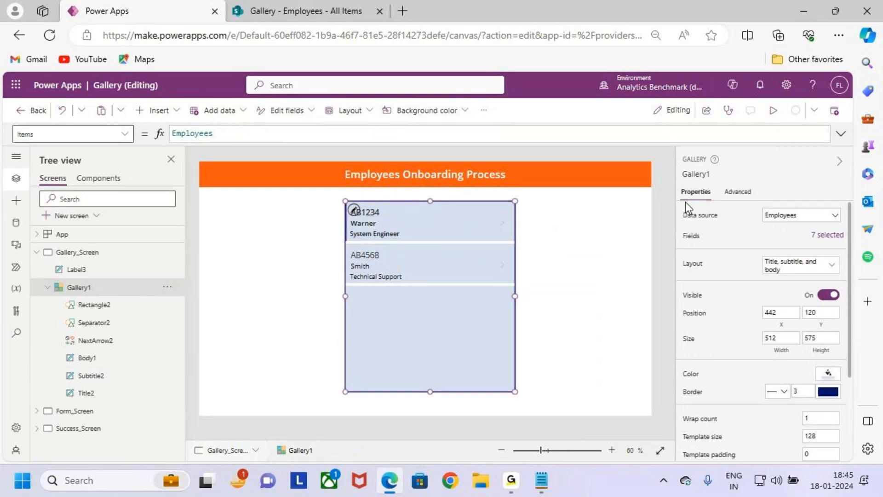
left_click(834, 111)
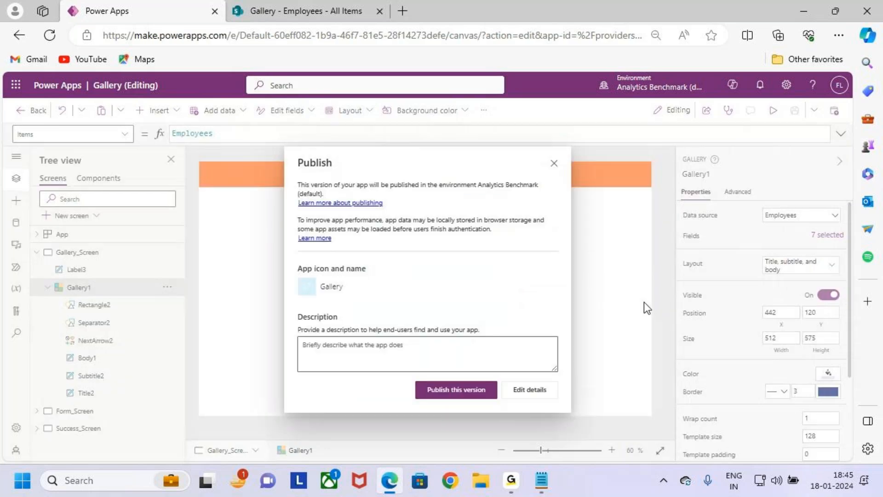
left_click(456, 389)
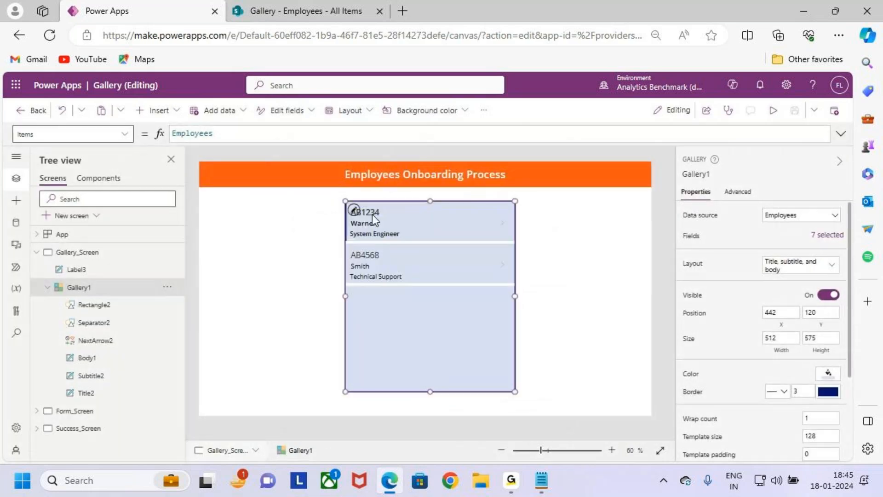
Step: Set the Eno title label's font weight to Semibold for every row of the gallery
left_click(372, 214)
left_click(308, 111)
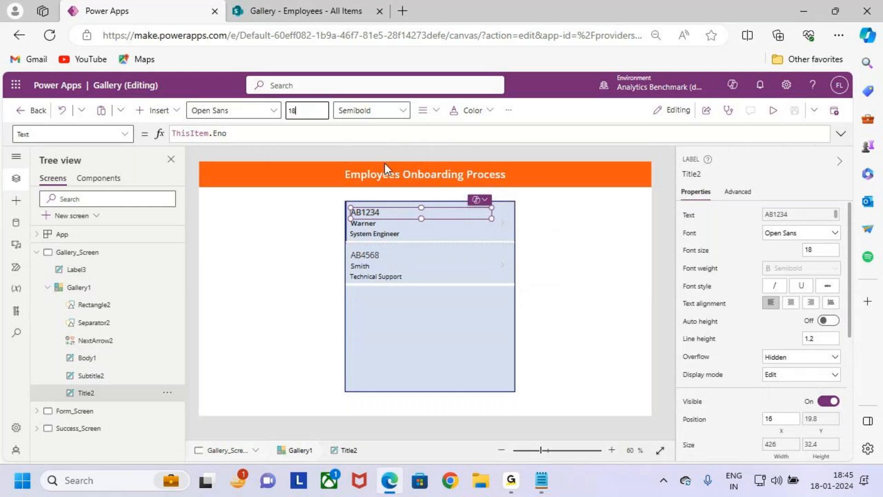
left_click(372, 110)
left_click(376, 129)
left_click(374, 111)
left_click(380, 150)
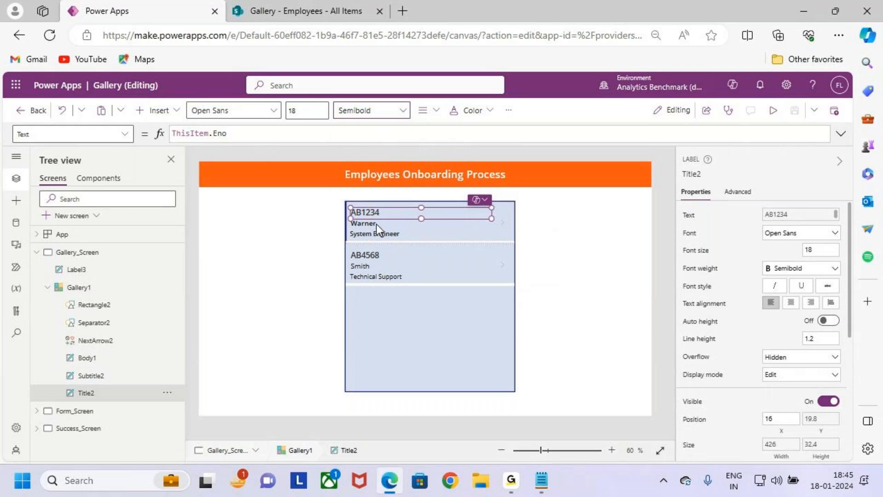
Step: Set the Ename subtitle label's font weight to Semibold for every row of the gallery
left_click(376, 224)
left_click(368, 116)
left_click(374, 130)
left_click(376, 112)
left_click(382, 150)
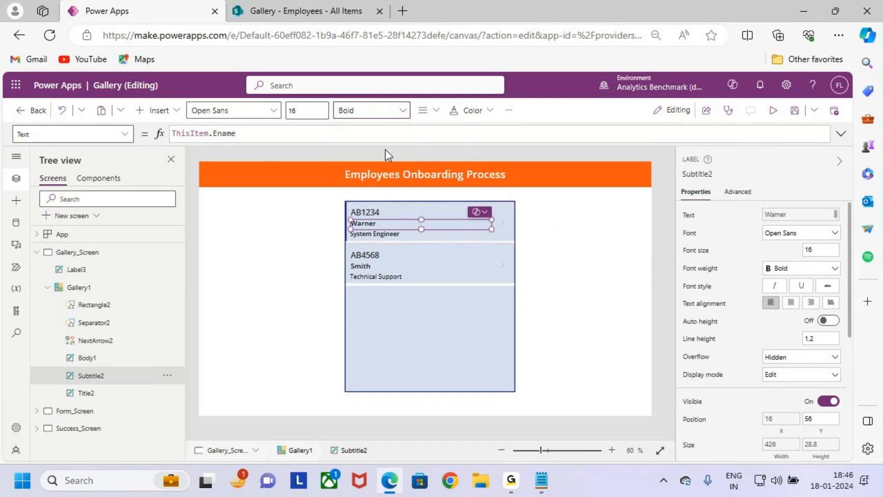
Step: Set the Position body label's font weight to Semibold for every row of the gallery
left_click(385, 235)
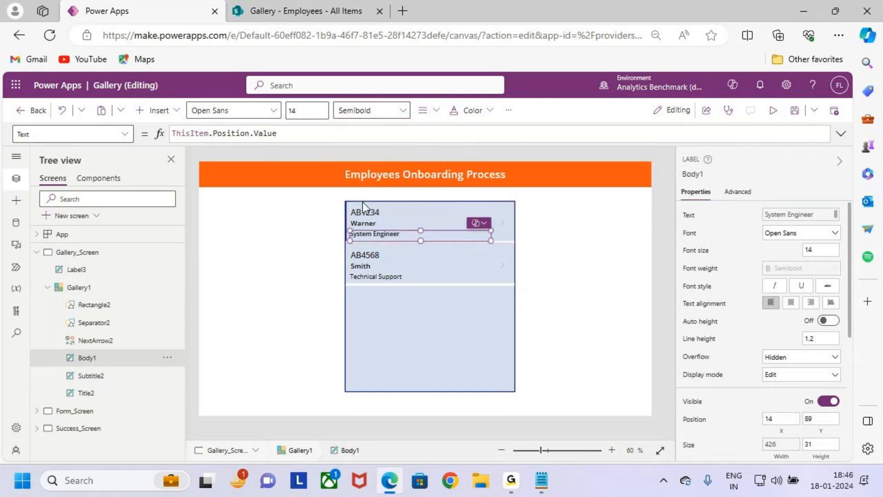
left_click(367, 116)
left_click(366, 130)
left_click(374, 112)
left_click(385, 151)
left_click(433, 356)
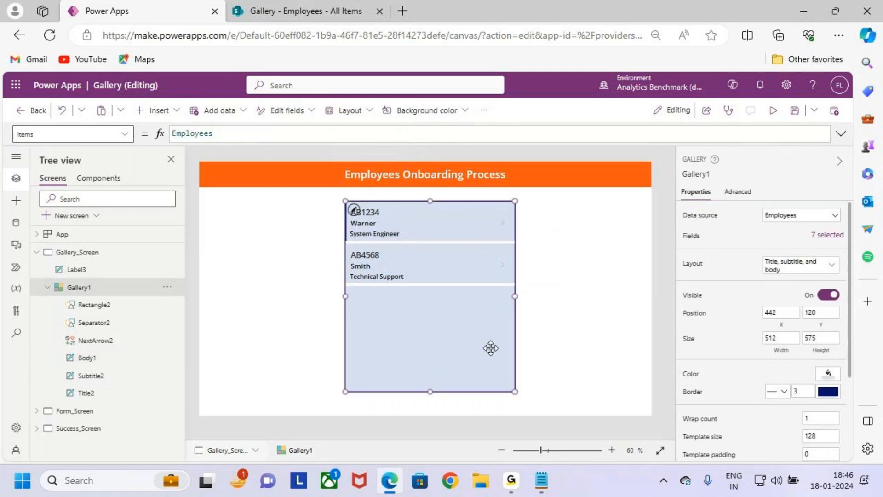
Step: Set the font size of the Ename subtitle label in the gallery to 18
left_click(377, 221)
left_click(294, 110)
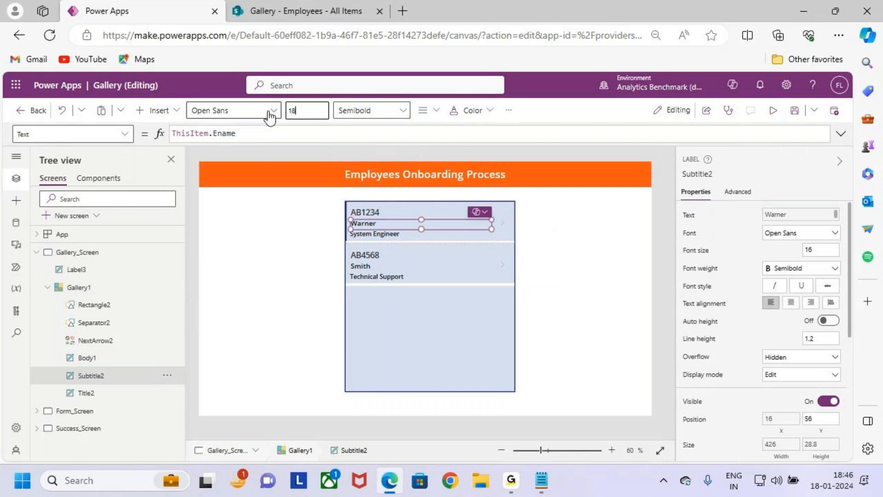
type("18")
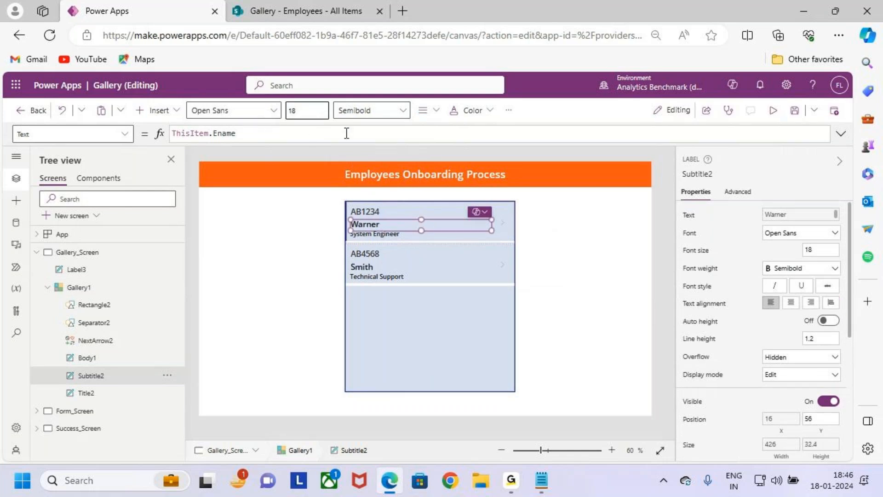
Step: Set the font size of the Eno title label in the gallery to 20
left_click(368, 212)
left_click(303, 107)
key("BackSpace")
key("BackSpace")
type("20")
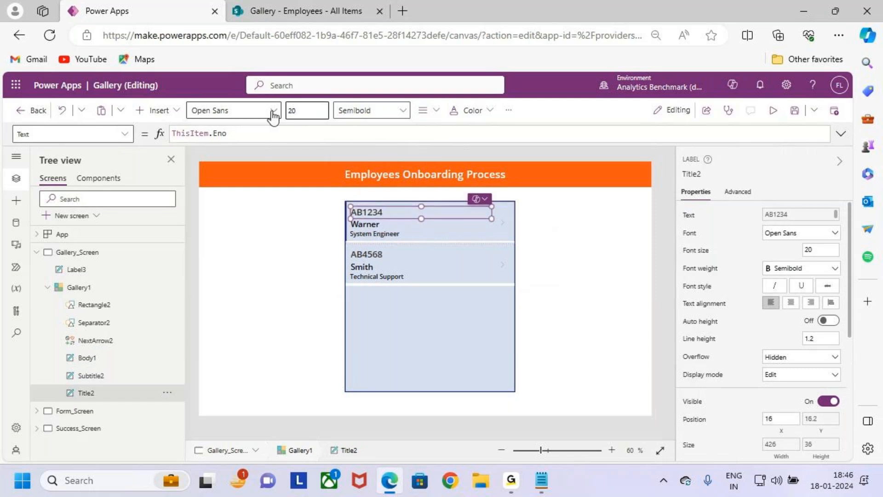
left_click(371, 266)
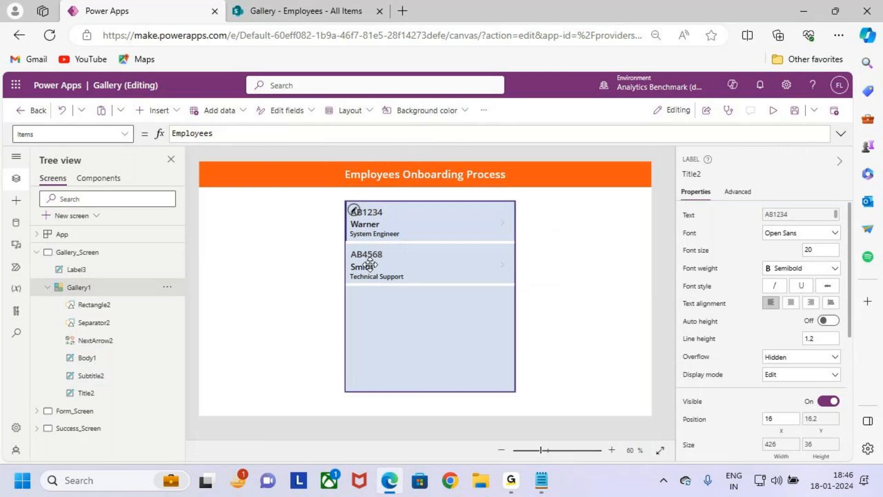
Step: Move the Ename subtitle label slightly up, closer to the Eno label in the gallery template
left_click(375, 220)
left_click(375, 223)
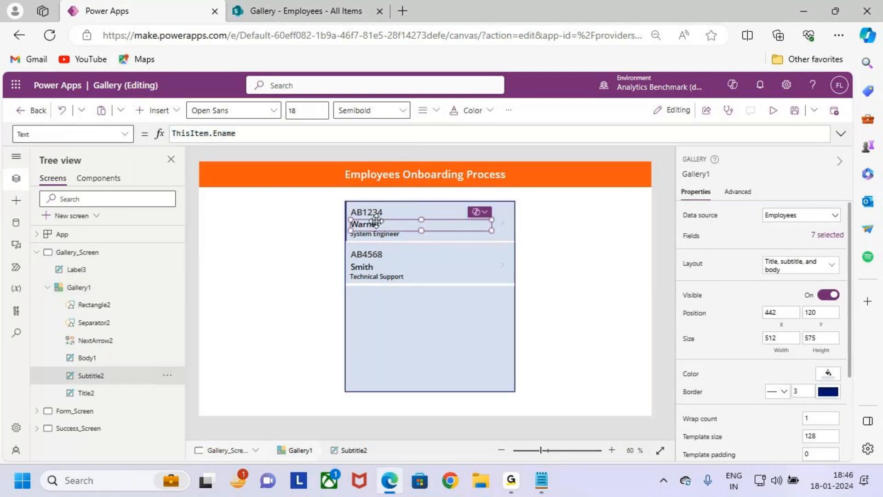
scroll(387, 223, "up", 3)
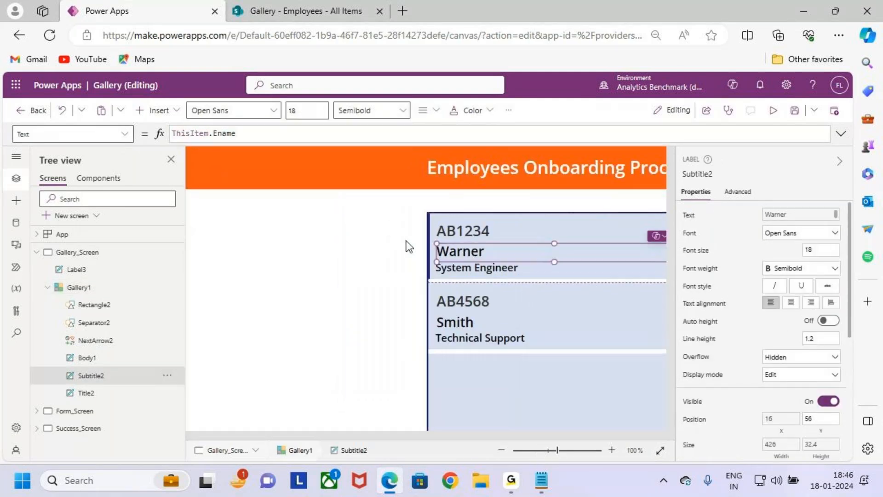
left_click_drag(476, 254, 476, 251)
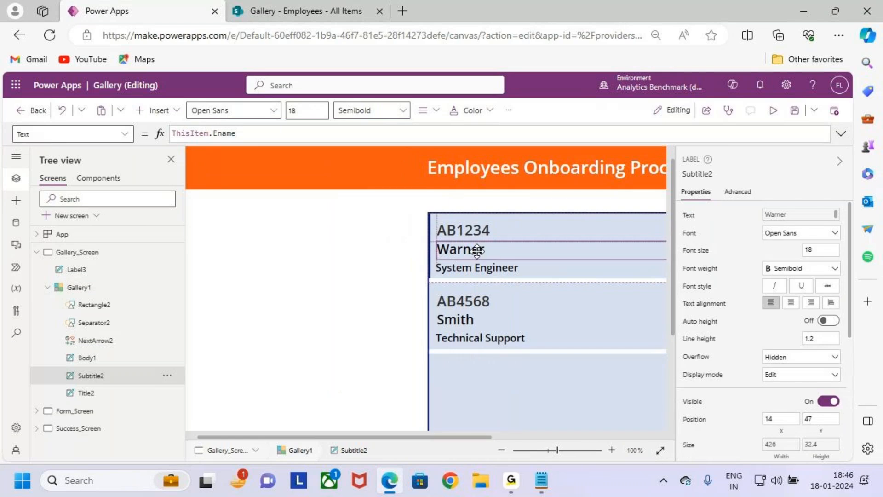
left_click(515, 357)
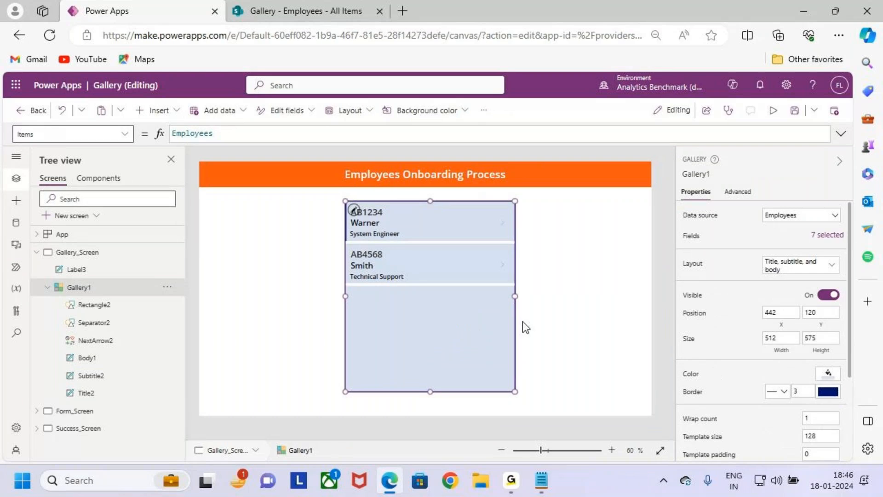
Step: Glance at the Employees list in SharePoint, return to Power Apps and move the gallery left to X 408, Y 120
left_click(232, 6)
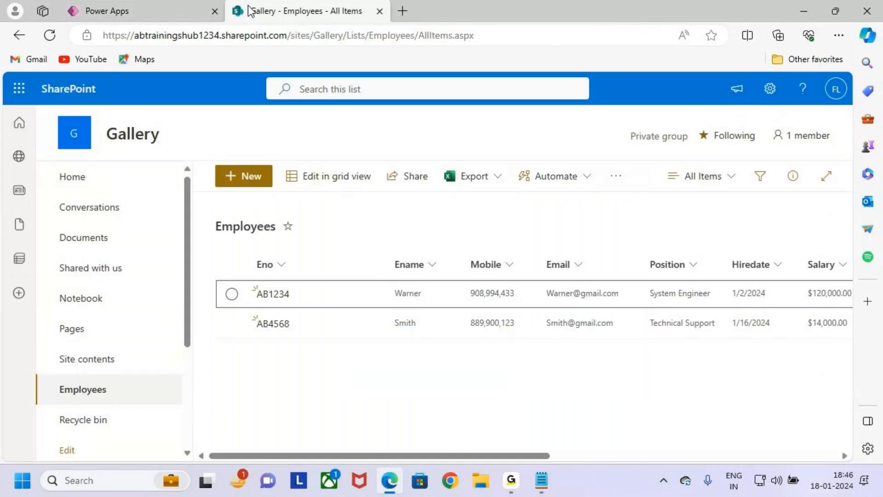
left_click(153, 6)
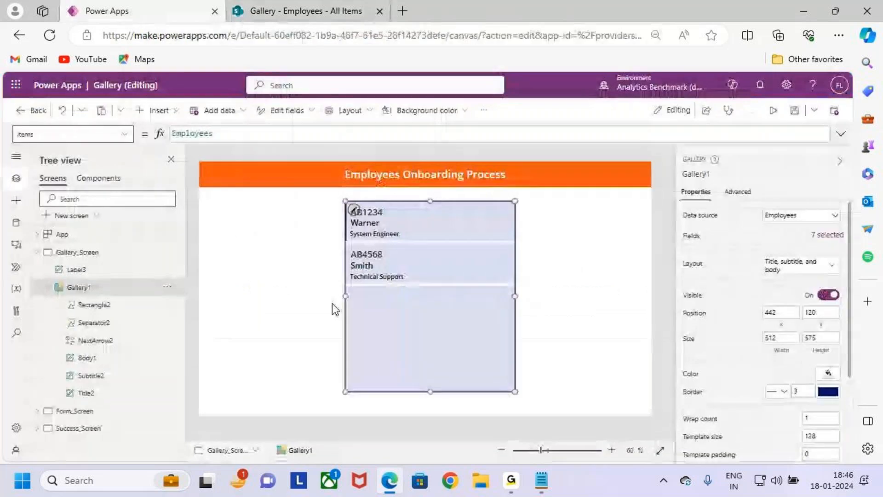
left_click_drag(412, 311, 403, 315)
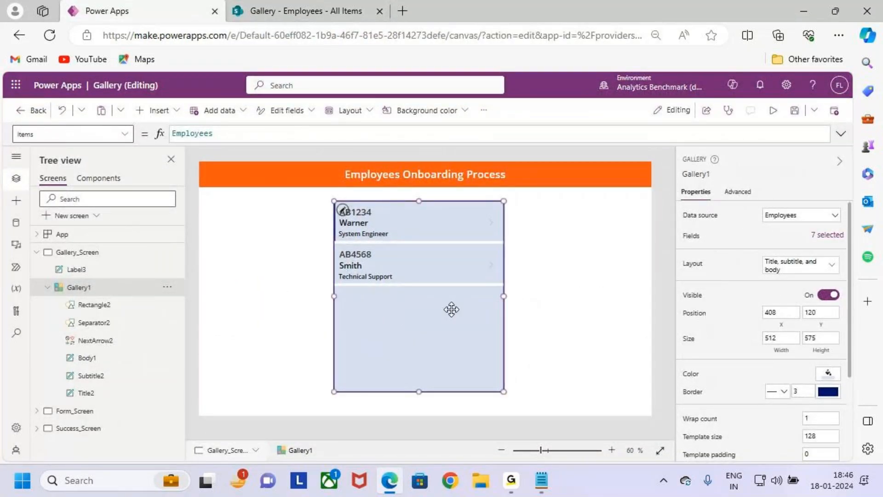
left_click(589, 322)
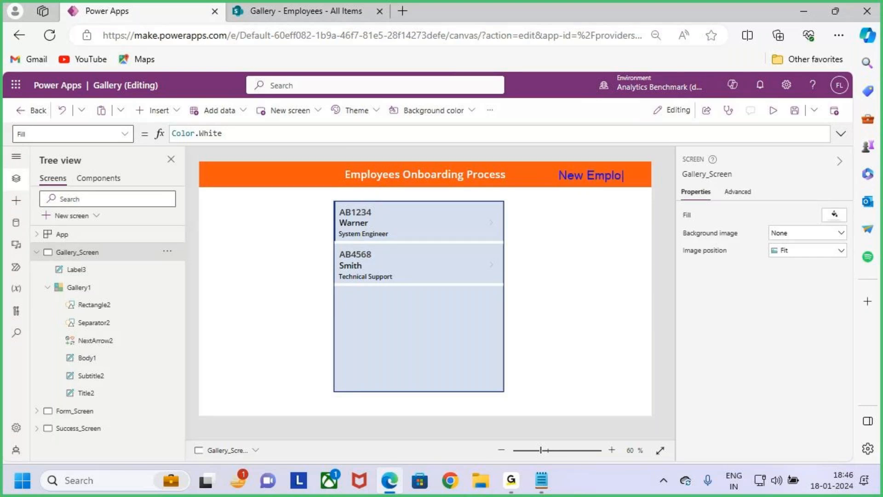
type("ee")
mouse_move(550, 167)
left_mouse_down()
mouse_move(647, 188)
mouse_move(638, 181)
mouse_move(672, 126)
left_mouse_up()
key("Escape")
key("ctrl+2")
mouse_move(565, 166)
left_mouse_down()
mouse_move(646, 183)
mouse_move(661, 149)
left_mouse_up()
key("Escape")
Step: Open Form_Screen and examine the fields and Submit button of its New Employee Onboarding form
left_click(36, 252)
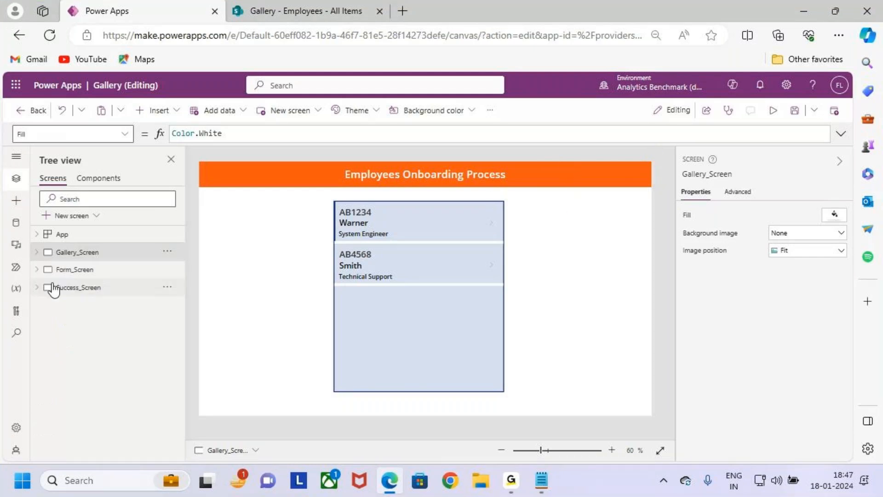
left_click(88, 270)
key("ctrl+2")
mouse_move(201, 190)
left_mouse_down()
mouse_move(433, 302)
mouse_move(654, 379)
left_mouse_up()
left_click_drag(399, 324, 422, 258)
mouse_move(436, 276)
left_mouse_down()
mouse_move(460, 301)
mouse_move(474, 275)
mouse_move(529, 294)
left_mouse_up()
left_click_drag(437, 351, 586, 318)
key("Escape")
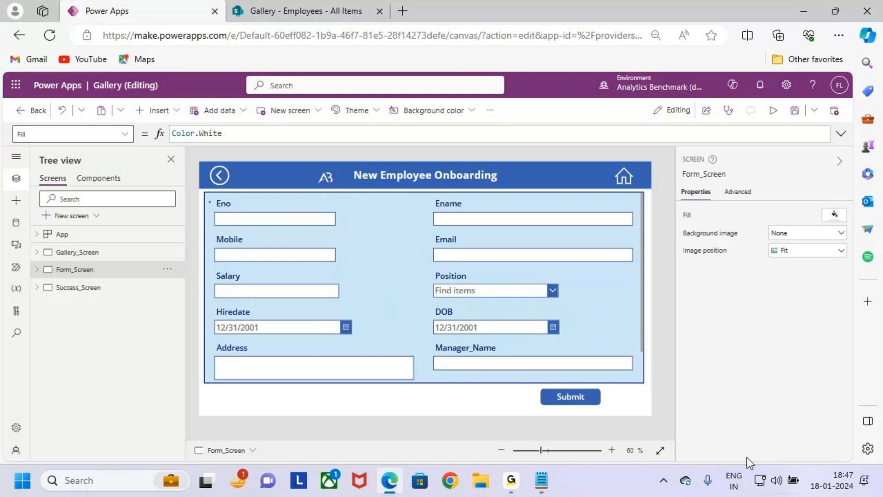
Step: Insert a button on Gallery_Screen and place it at the right end of the orange header, at X 1126, Y 19
left_click(69, 252)
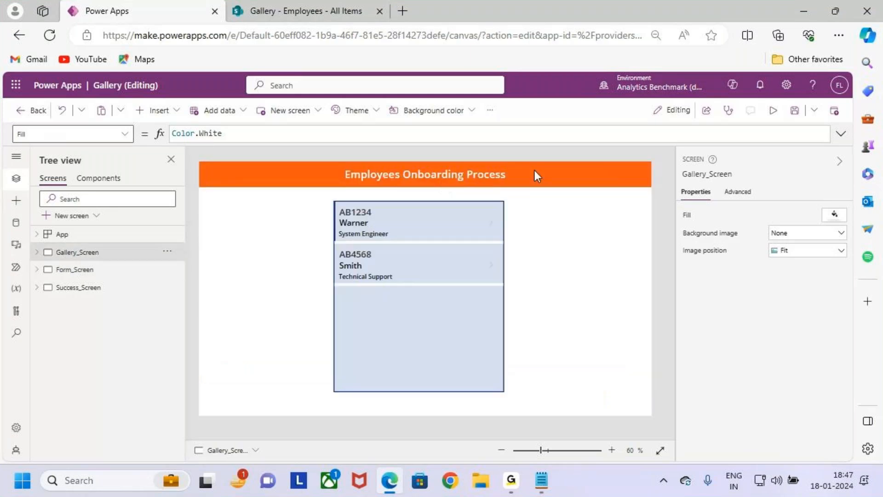
left_click(158, 110)
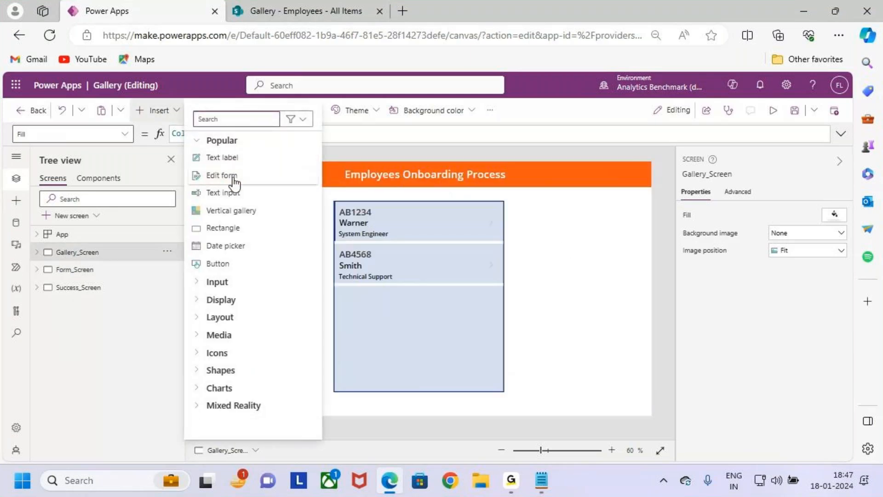
left_click(232, 263)
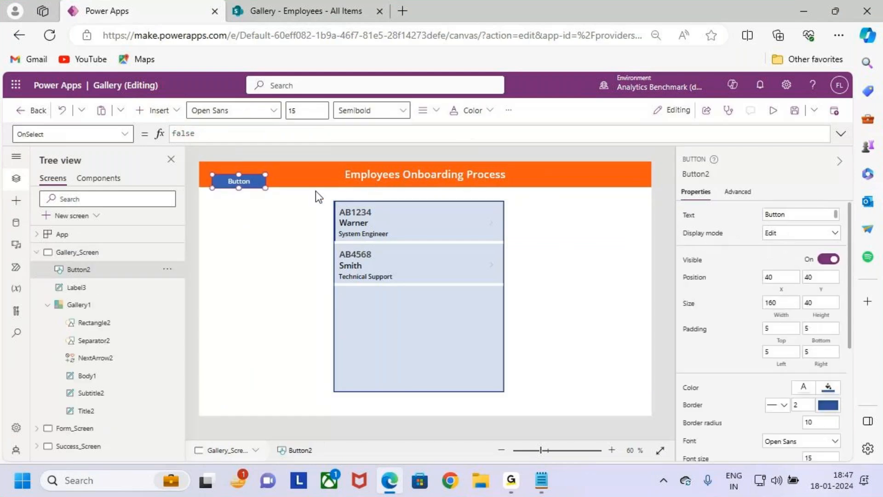
left_click_drag(245, 179, 605, 172)
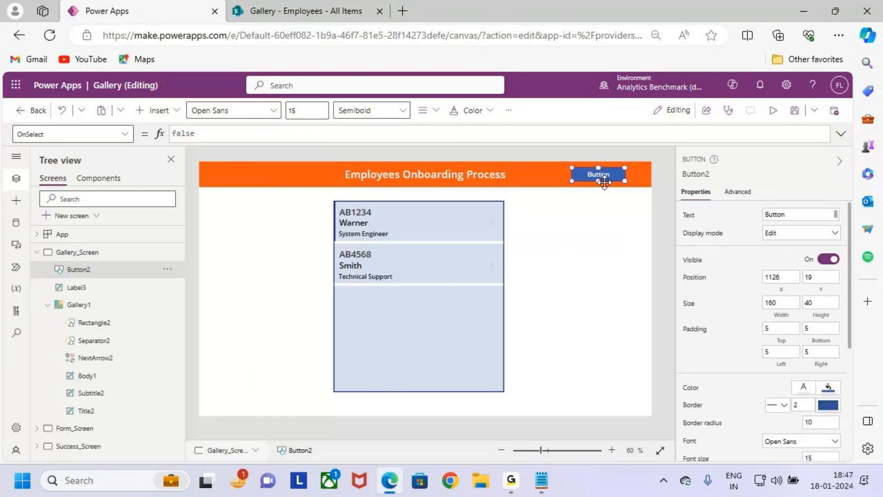
Step: Set the Text property of the header button to "New Employee"
left_click(692, 216)
double_click(190, 133)
type("New Employee")
Step: Resize the New Employee button to 175 wide and 45 high and position it at X 1124, Y 16
scroll(612, 217, "up", 5)
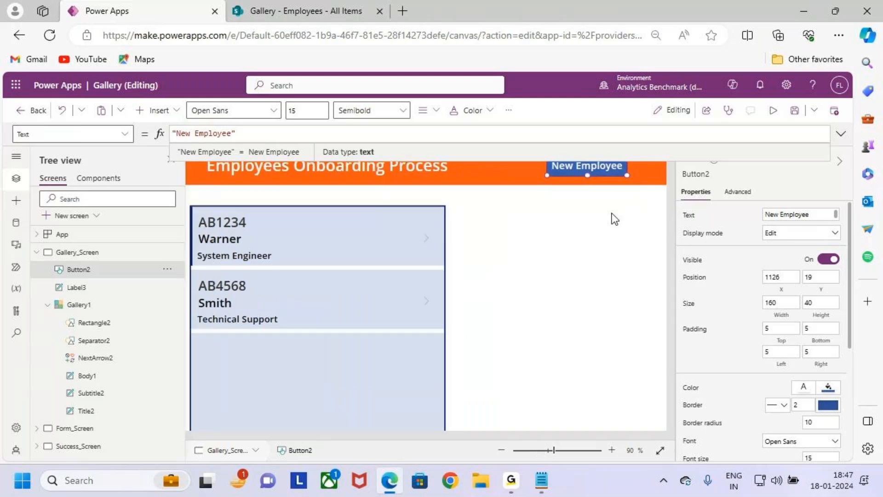
left_click_drag(615, 192, 625, 192)
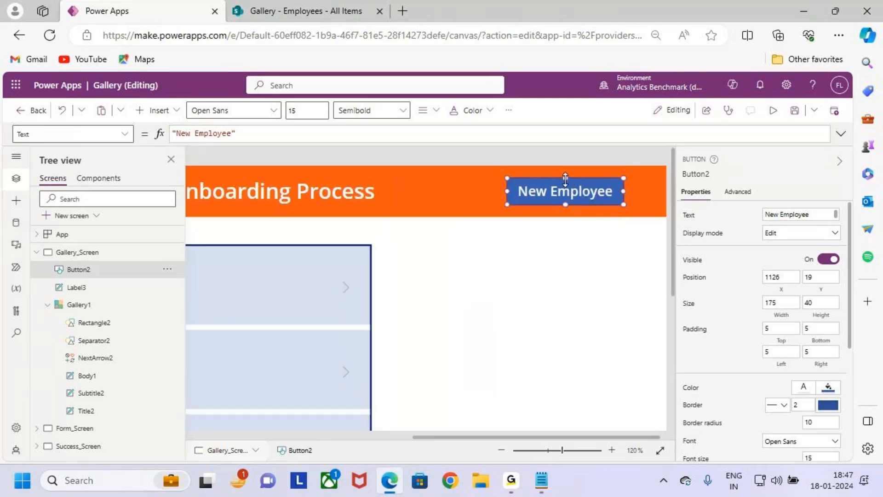
left_click_drag(567, 177, 566, 188)
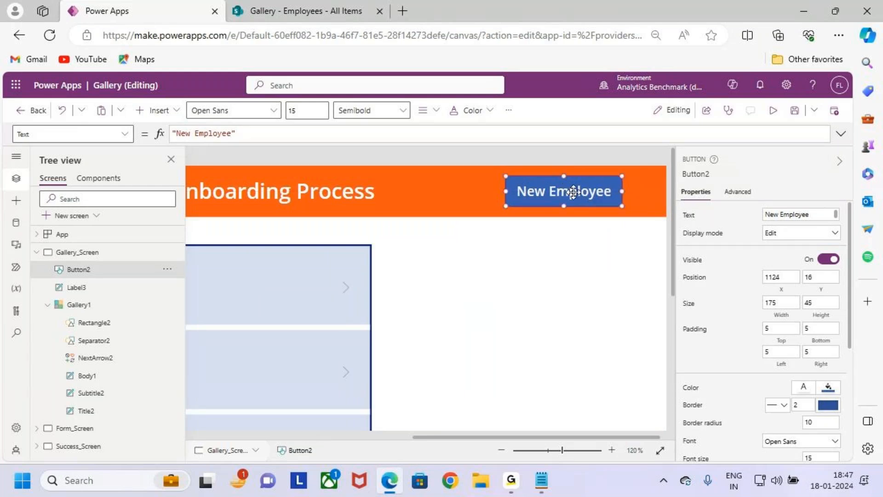
Step: Give the New Employee button a custom bright blue background color with hex value 100CF2
left_click(508, 110)
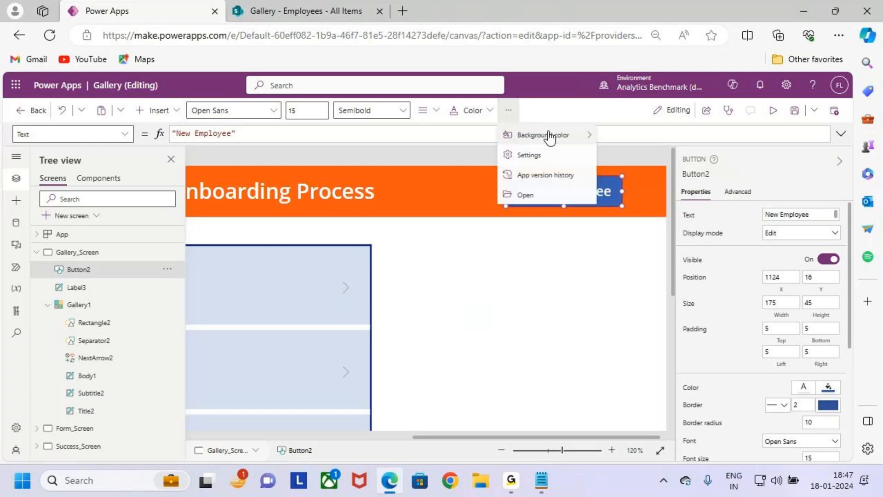
mouse_move(548, 142)
left_click(654, 112)
left_click_drag(708, 166, 747, 136)
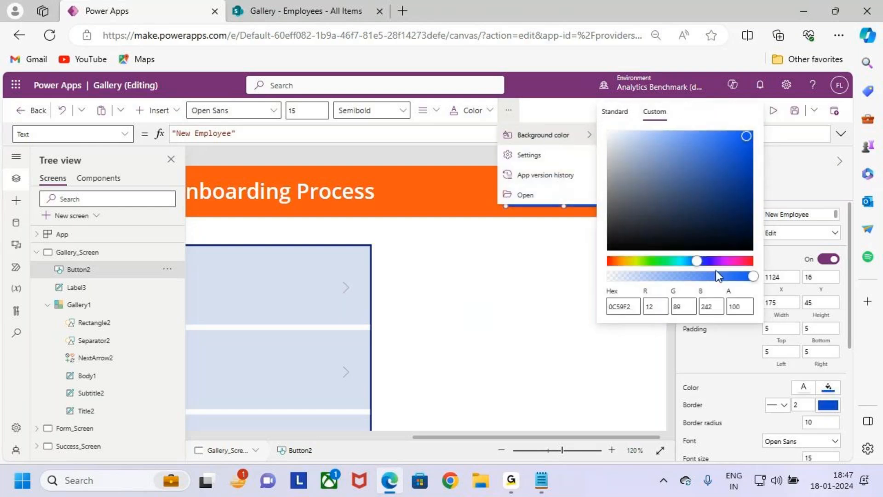
left_click(708, 259)
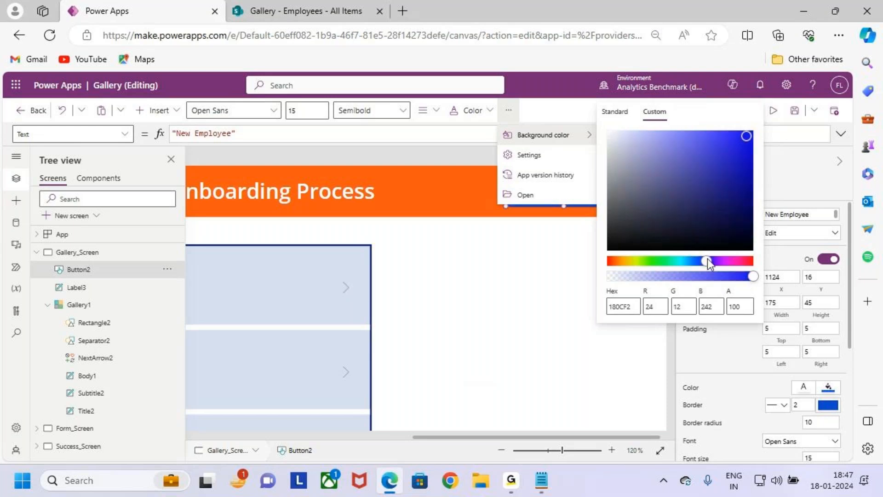
left_click_drag(707, 259, 705, 260)
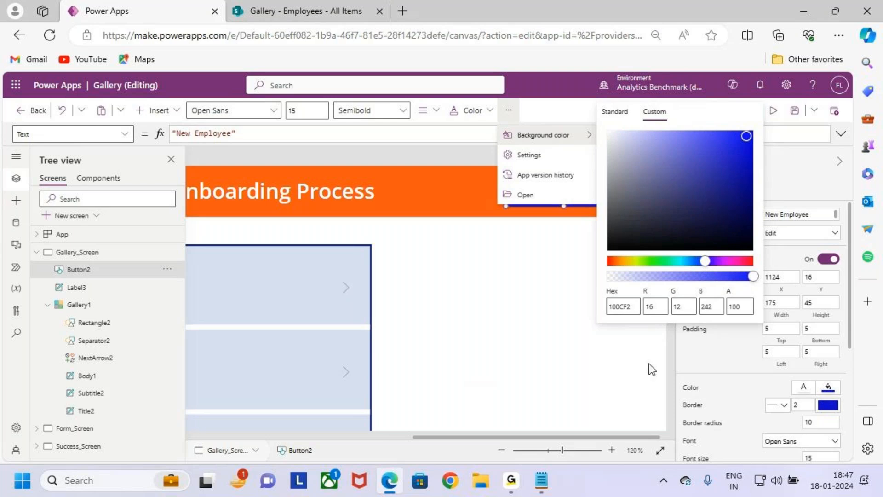
left_click(574, 299)
scroll(556, 267, "down", 6)
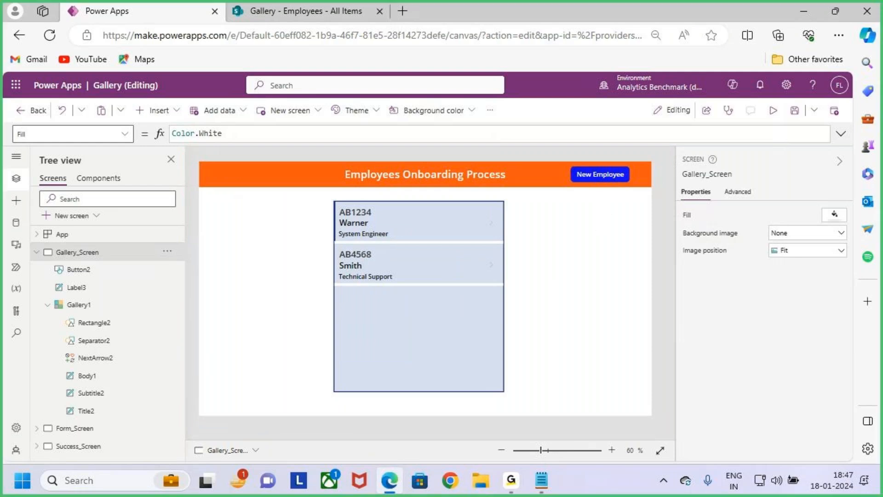
left_click_drag(555, 158, 637, 198)
left_click_drag(608, 181, 634, 133)
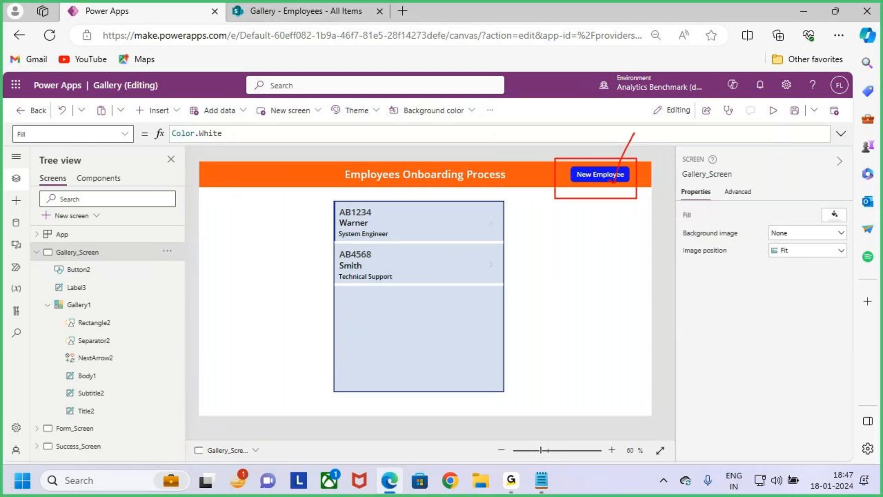
Step: Set the font size of the New Employee button's text to 18
left_click(612, 173)
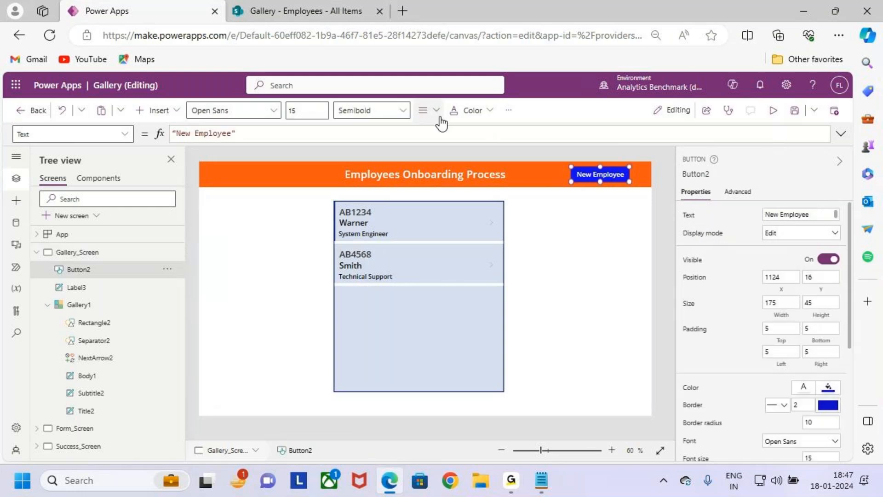
left_click(290, 111)
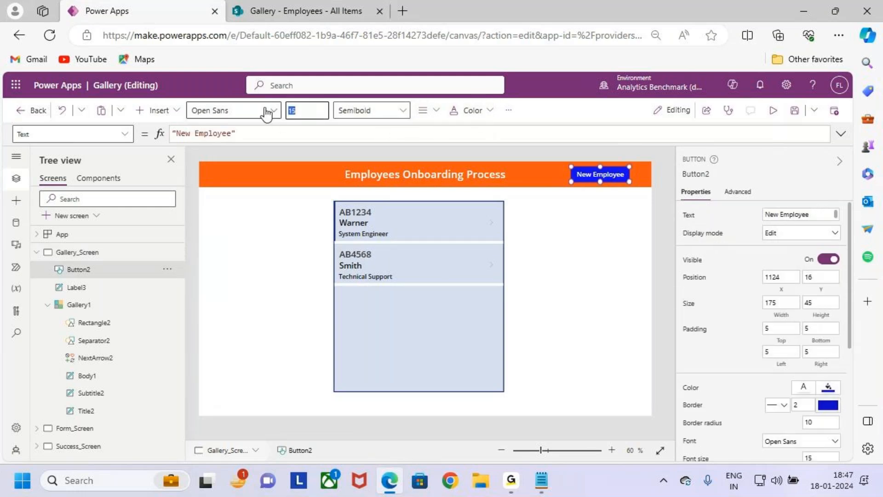
type("18")
key("Return")
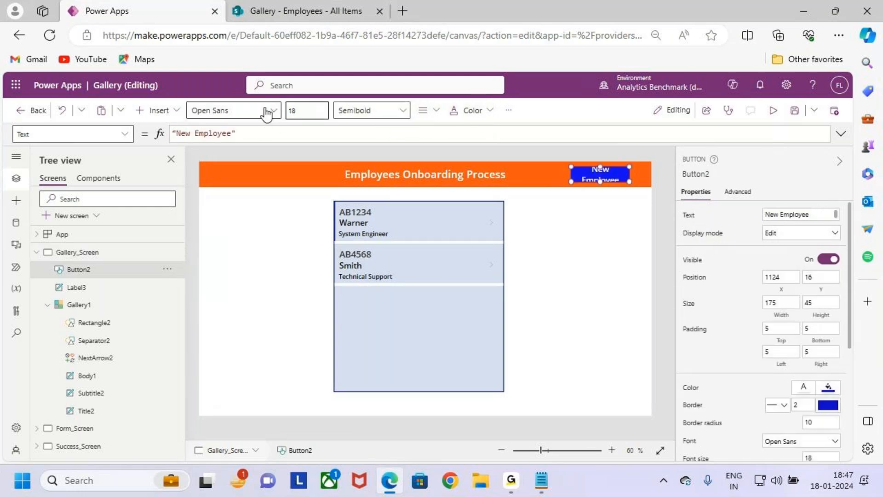
Step: Widen the New Employee button leftward to about 202 wide, at about X 1095, so its text fits on one line
scroll(592, 184, "up", 3)
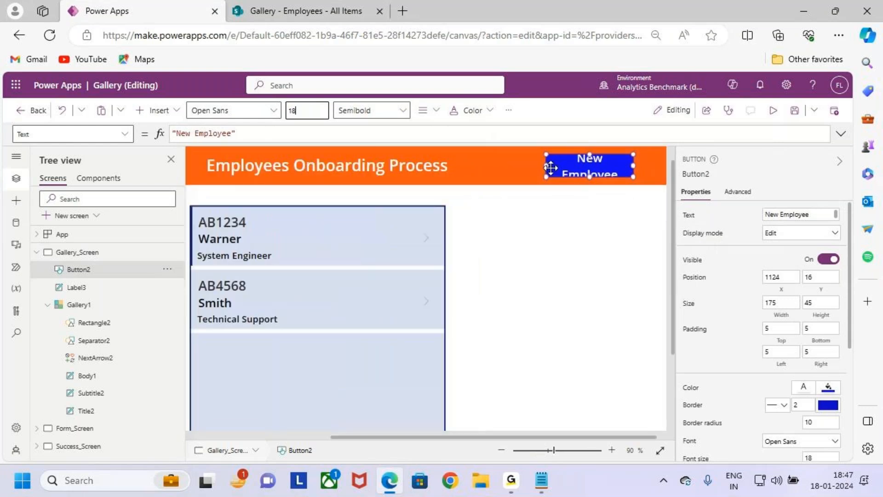
left_click_drag(540, 162, 532, 166)
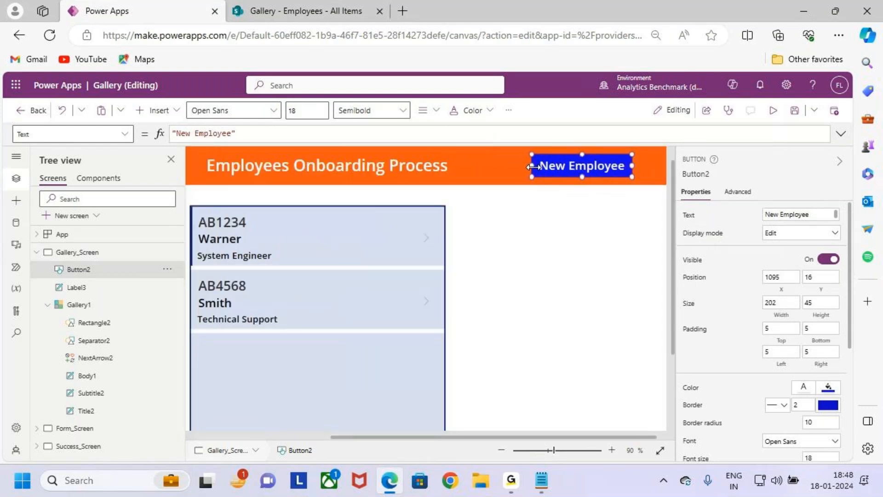
left_click(562, 219)
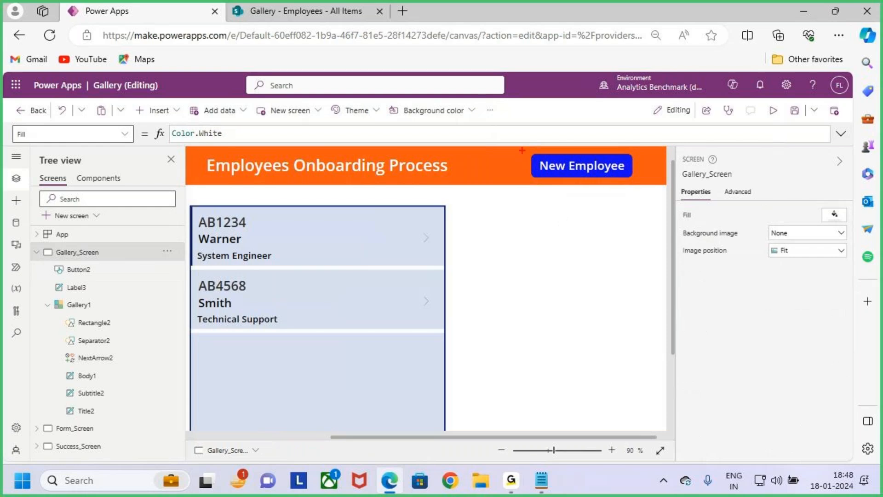
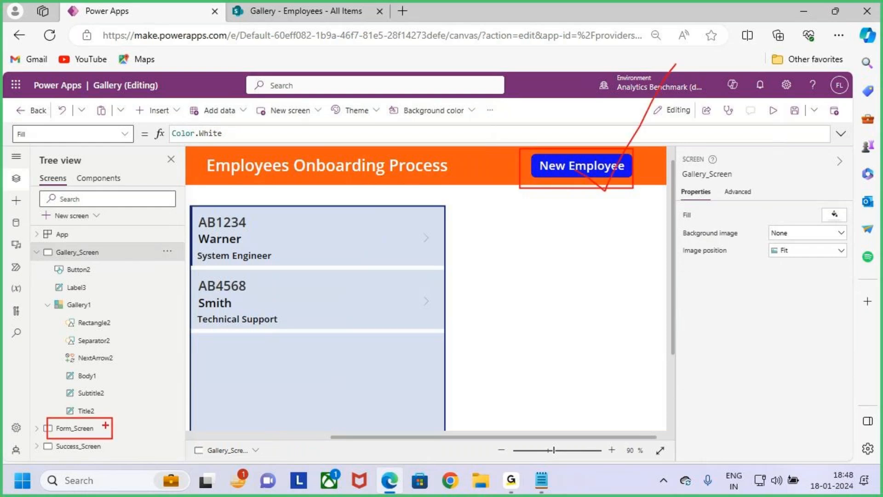
mouse_move(307, 387)
left_mouse_down()
mouse_move(305, 407)
mouse_move(455, 364)
left_mouse_up()
key("Escape")
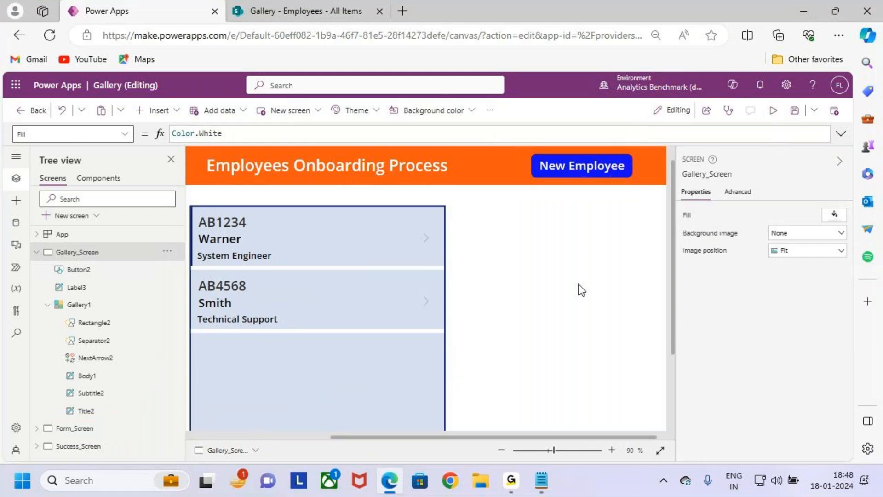
Step: Set the New Employee button's OnSelect formula to ResetForm(Form1)
scroll(579, 284, "down", 3)
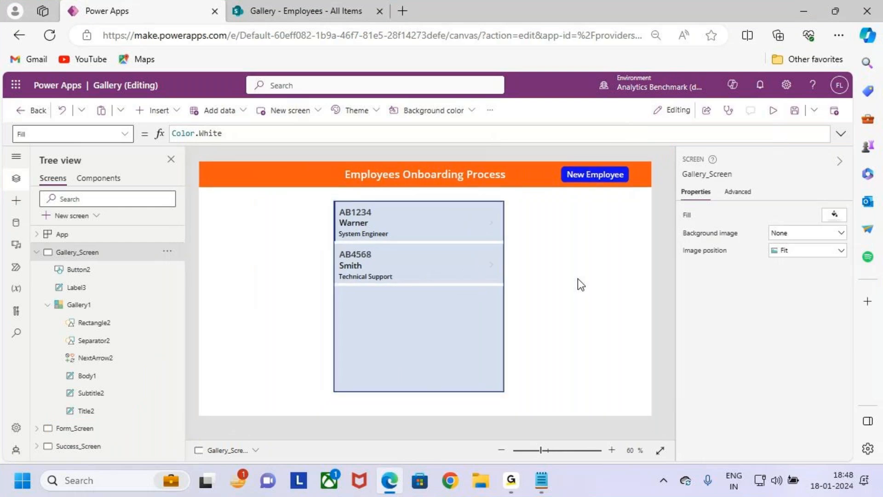
left_click(592, 182)
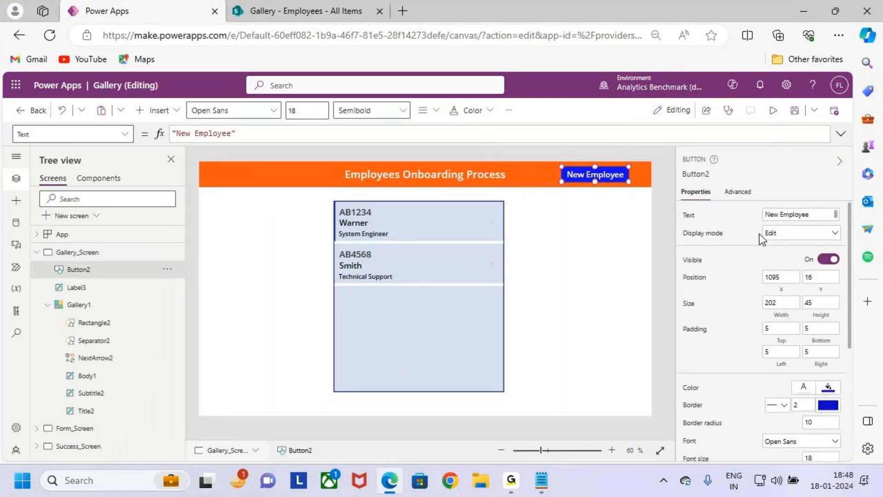
left_click(122, 134)
scroll(83, 304, "down", 3)
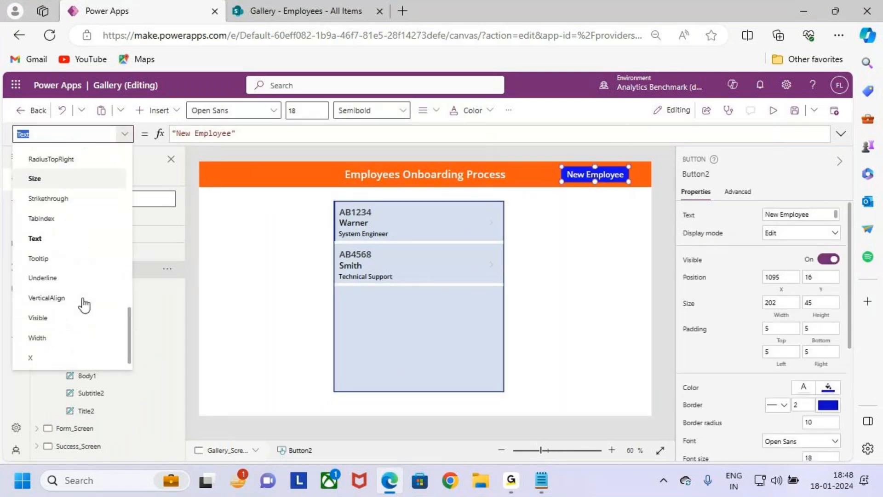
scroll(58, 290, "up", 5)
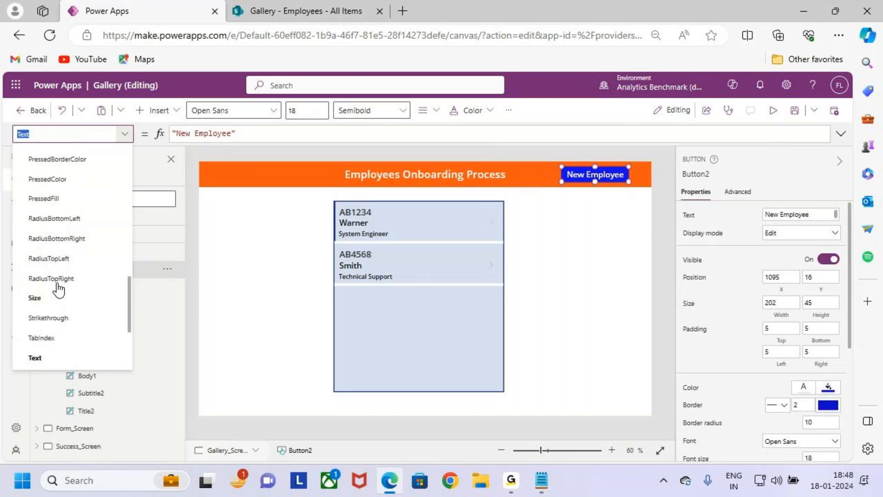
scroll(68, 271, "up", 3)
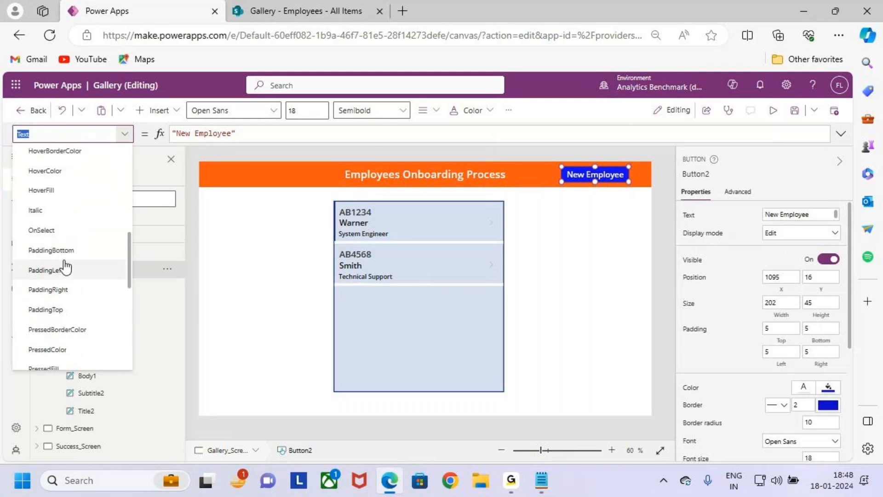
left_click(59, 227)
left_click(841, 134)
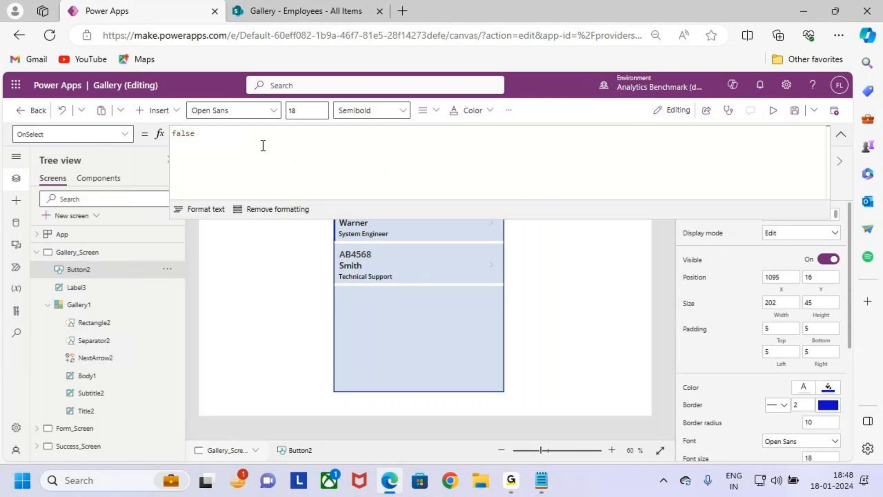
double_click(183, 133)
type("rest")
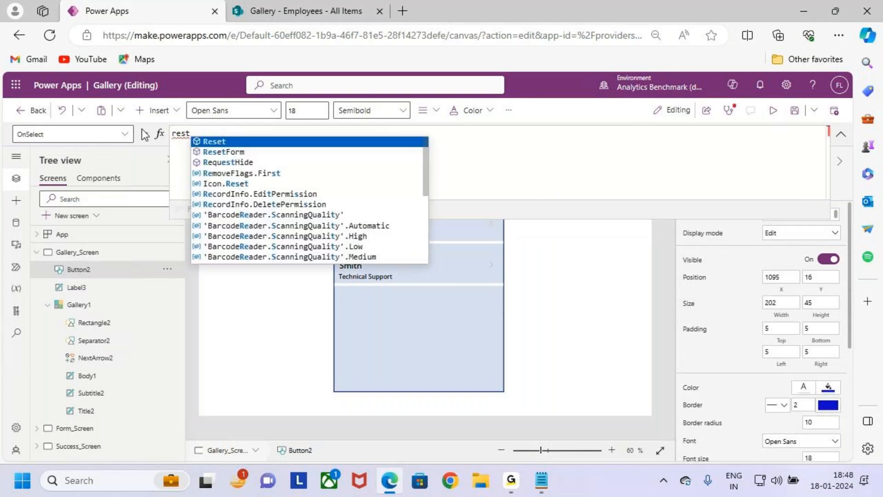
key("Down")
key("Tab")
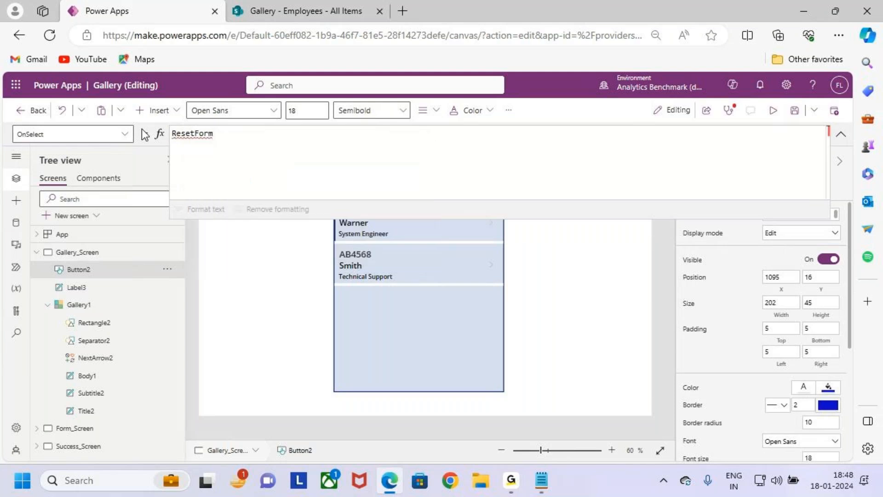
type("(form")
key("Down")
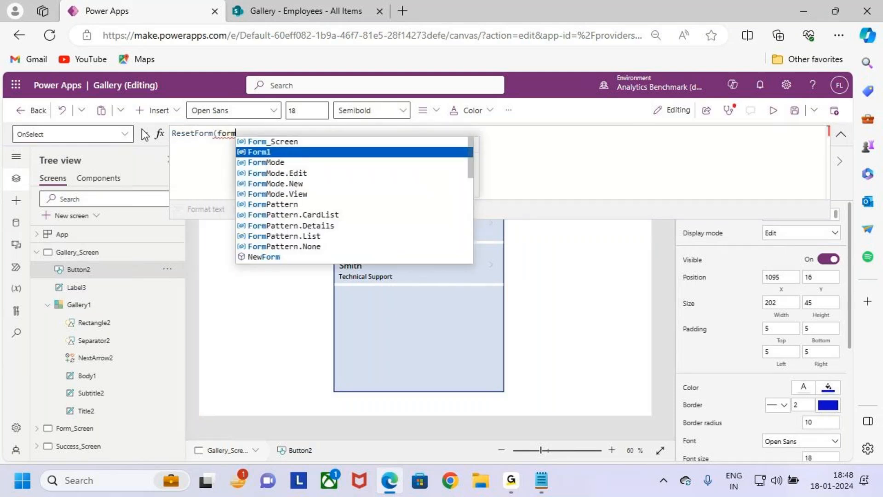
key("Tab")
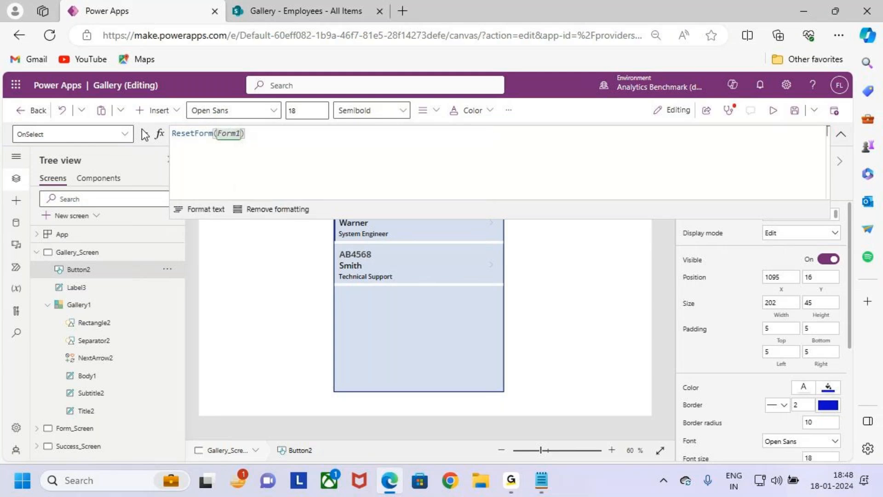
Step: Add NewForm(Form1) as a second line of the New Employee button's OnSelect formula, separated by a semicolon
type(";")
key("shift+Return")
type("New")
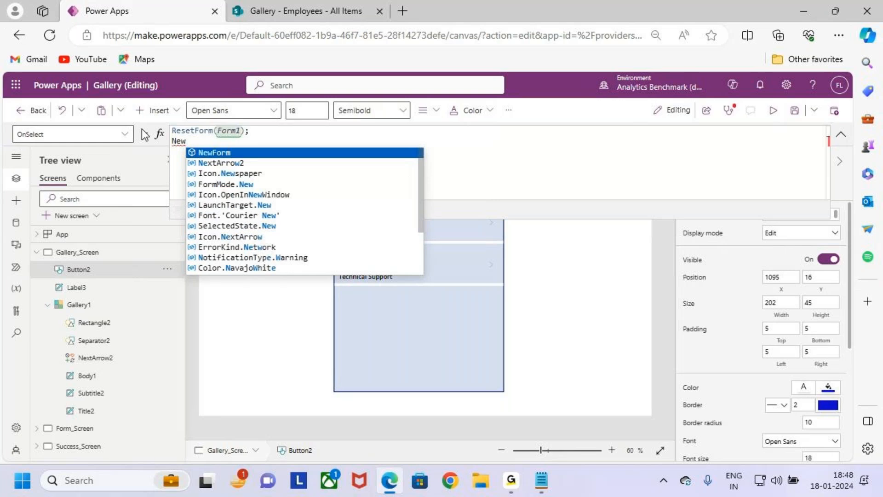
key("Tab")
type("(")
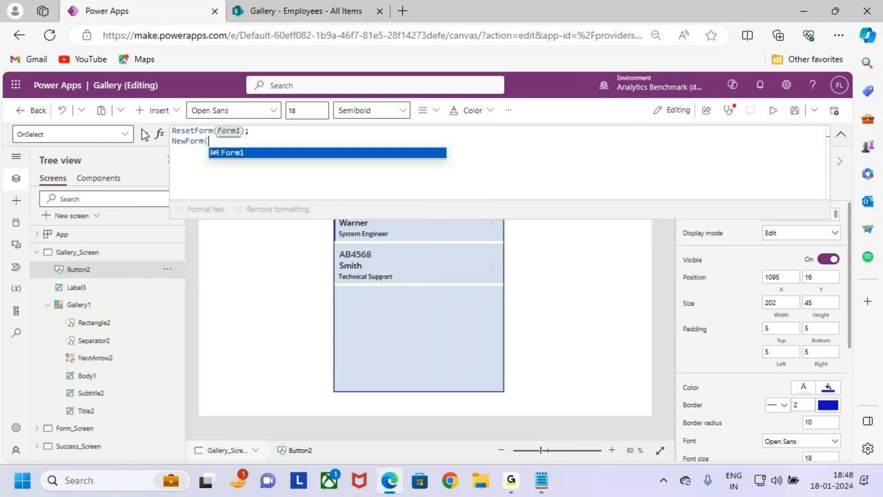
type("f")
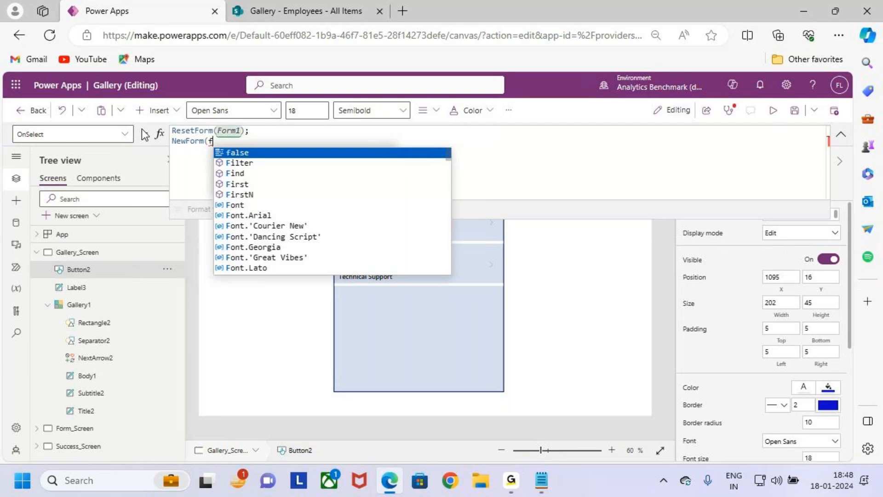
type("orm1")
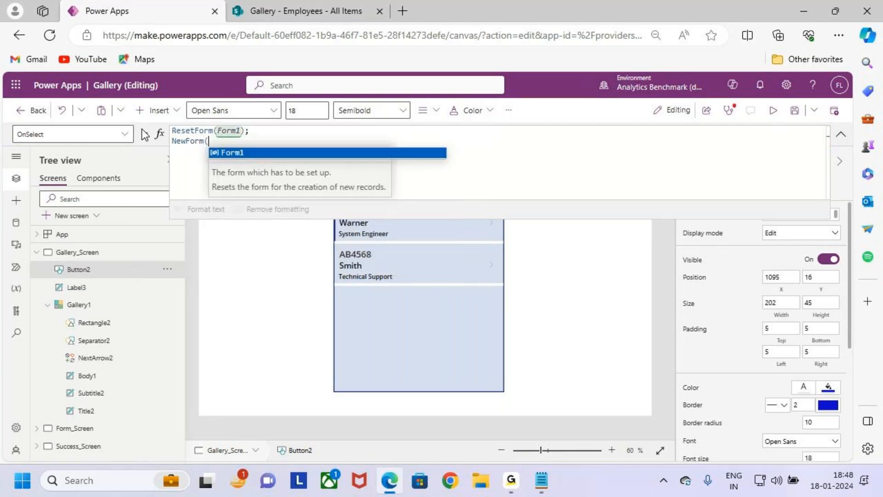
type(");")
Step: Add Navigate(Form_Screen) as the third line of the OnSelect formula, separated by a semicolon, and collapse the formula editor
key("shift+Return")
type("Navigate")
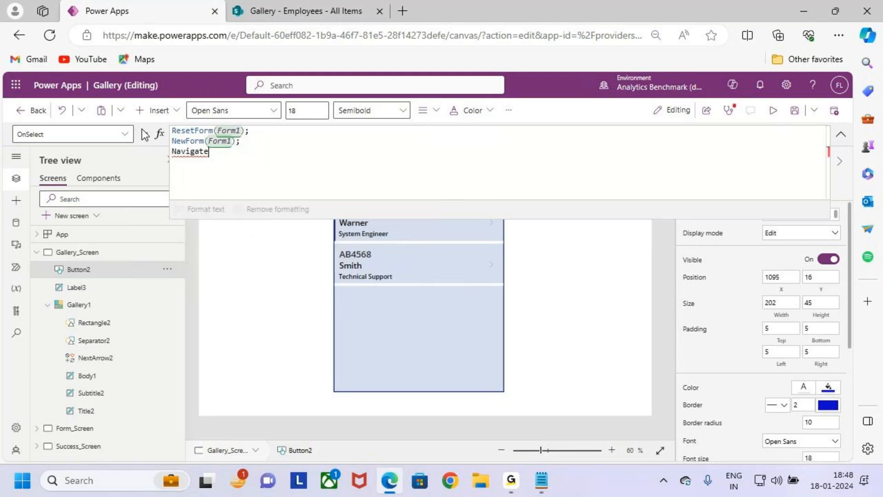
type("(fom")
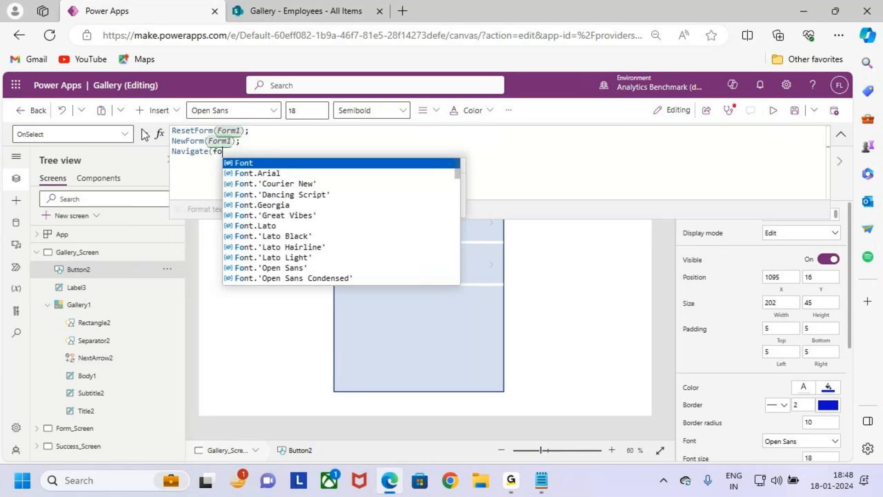
key("Down")
key("Down")
key("Down")
key("Down")
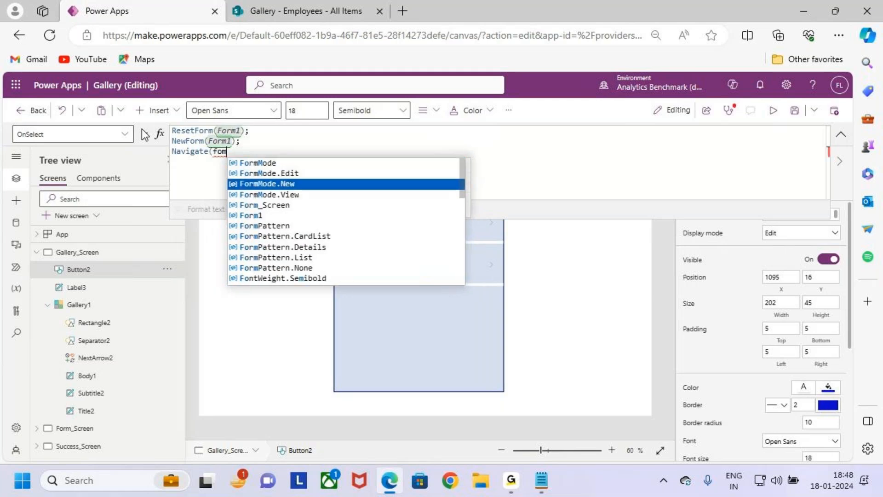
key("Tab")
type(")")
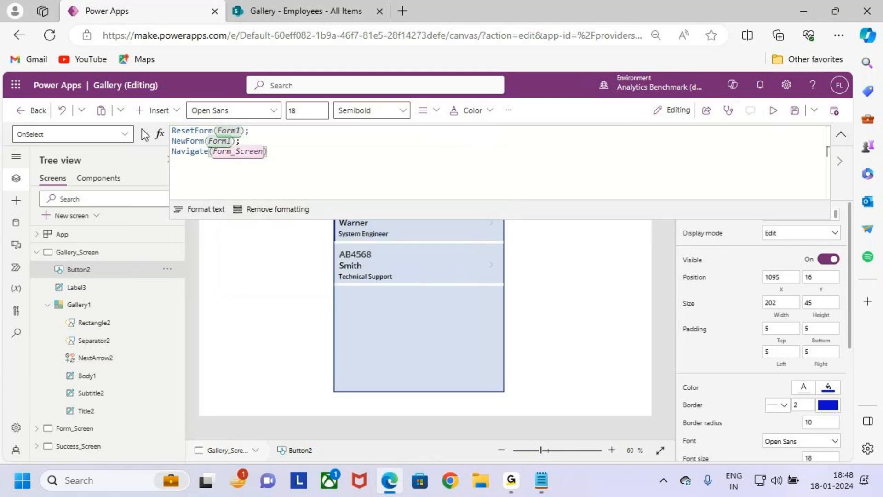
left_click_drag(642, 200, 642, 170)
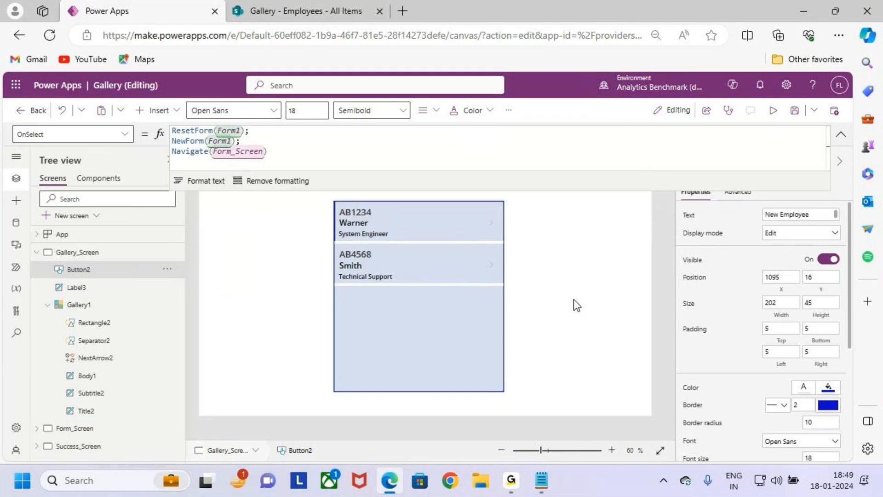
left_click_drag(539, 191, 539, 170)
left_click(841, 135)
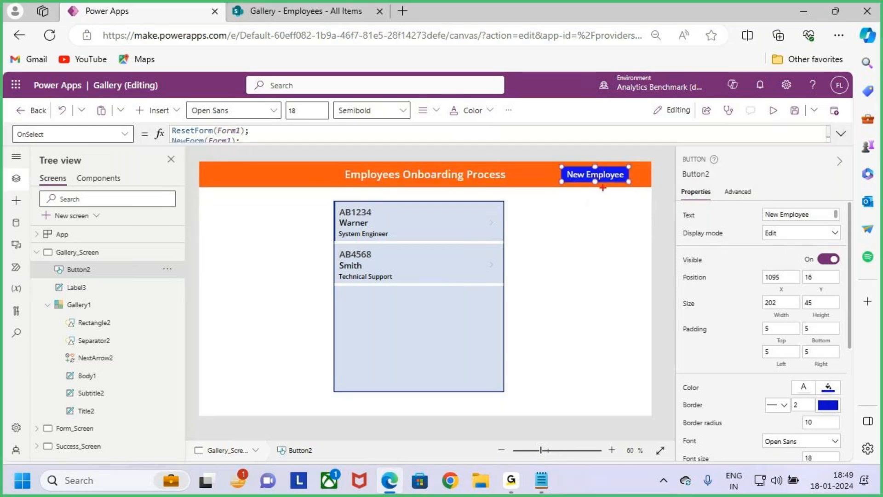
Step: Review the ResetForm, NewForm and Navigate lines in the New Employee button's OnSelect formula
left_click_drag(594, 149, 595, 179)
key("Escape")
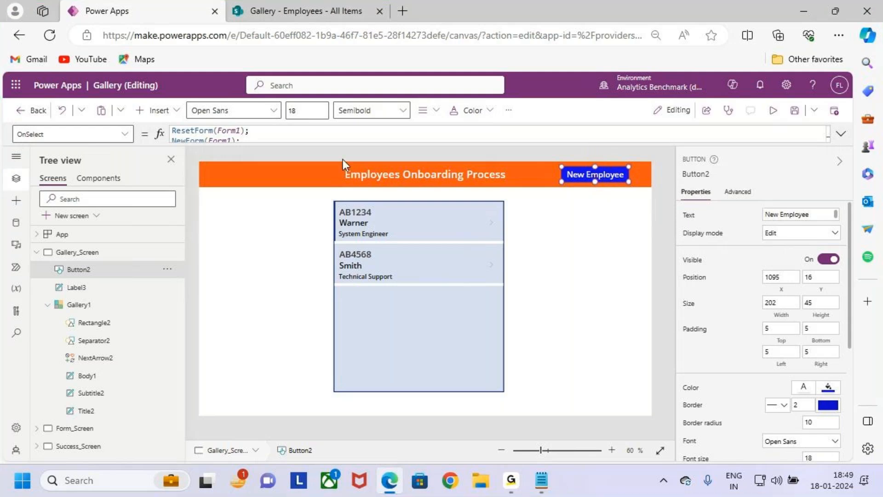
left_click(841, 135)
left_click_drag(191, 131, 242, 131)
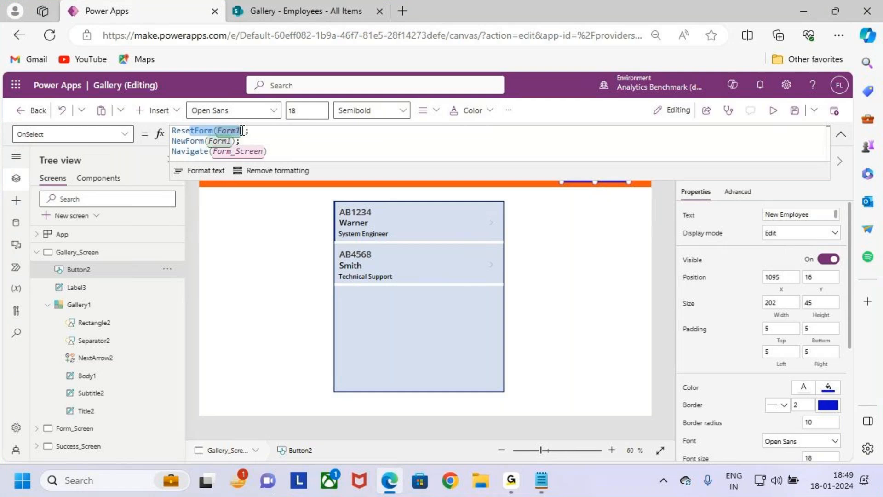
left_click_drag(172, 141, 238, 141)
left_click_drag(172, 152, 293, 152)
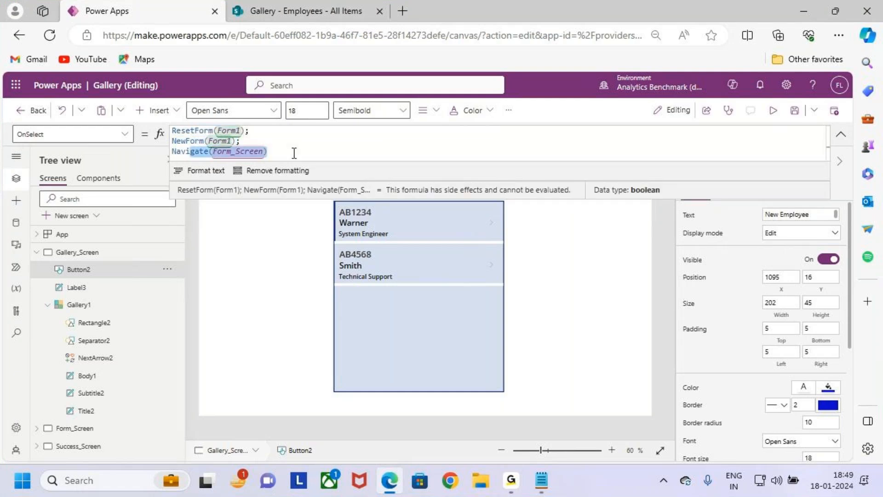
left_click(294, 152)
Step: Preview the app from Gallery_Screen and open the onboarding form with the New Employee button
left_click(793, 113)
left_click(774, 111)
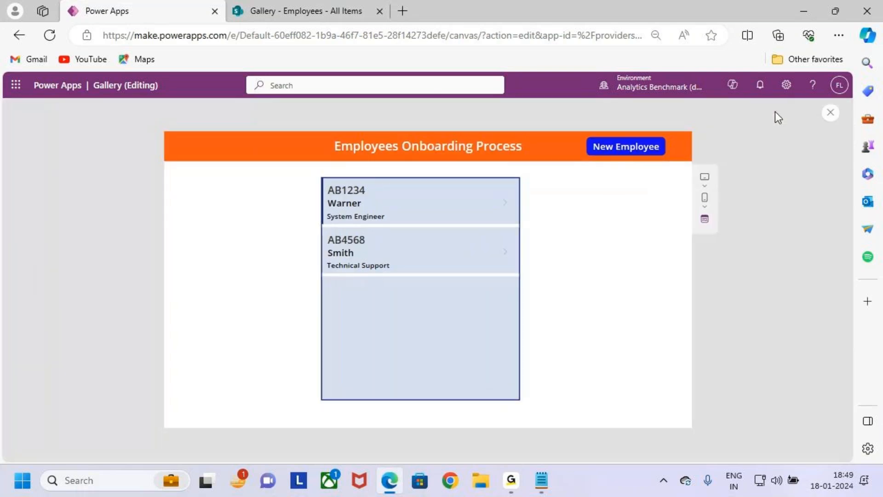
left_click(637, 148)
left_click(644, 152)
key("ctrl+2")
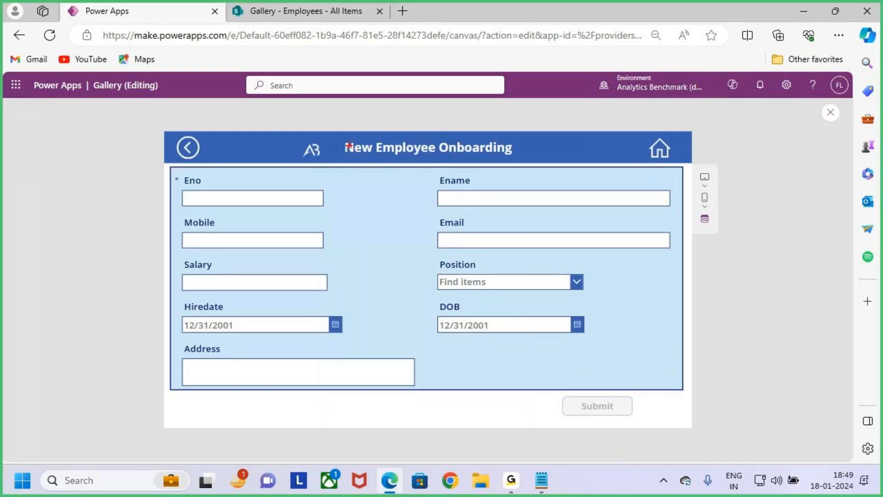
left_click_drag(168, 167, 684, 390)
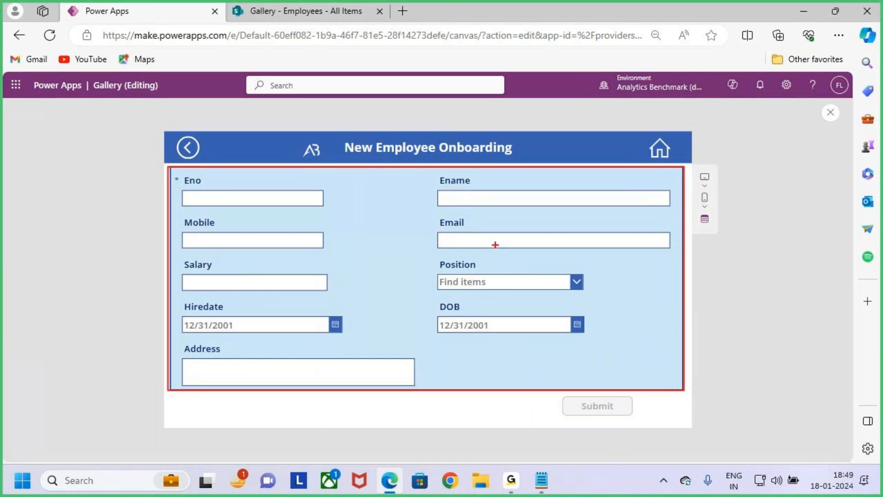
mouse_move(395, 271)
left_mouse_down()
mouse_move(409, 292)
mouse_move(430, 278)
mouse_move(474, 276)
mouse_move(517, 248)
left_mouse_up()
key("e")
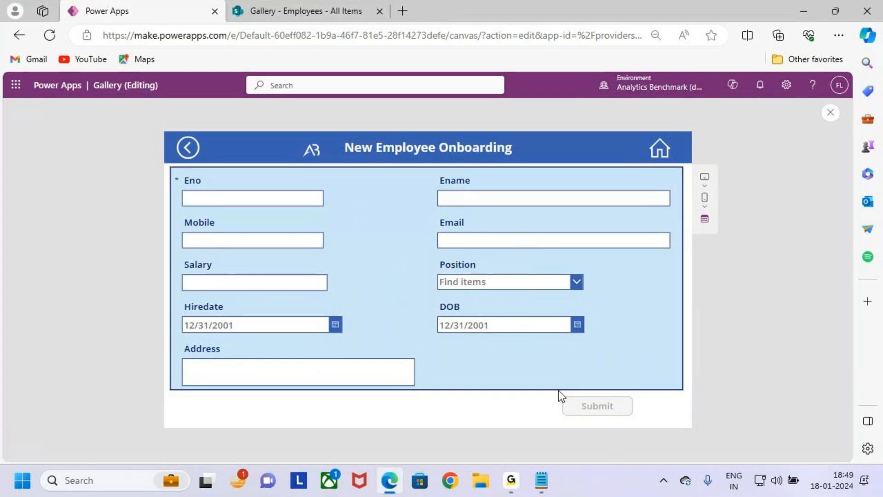
left_click_drag(558, 390, 646, 433)
key("Escape")
Step: Enter the new employee's number in Eno and the employee's name in Ename
left_click(285, 201)
type("1")
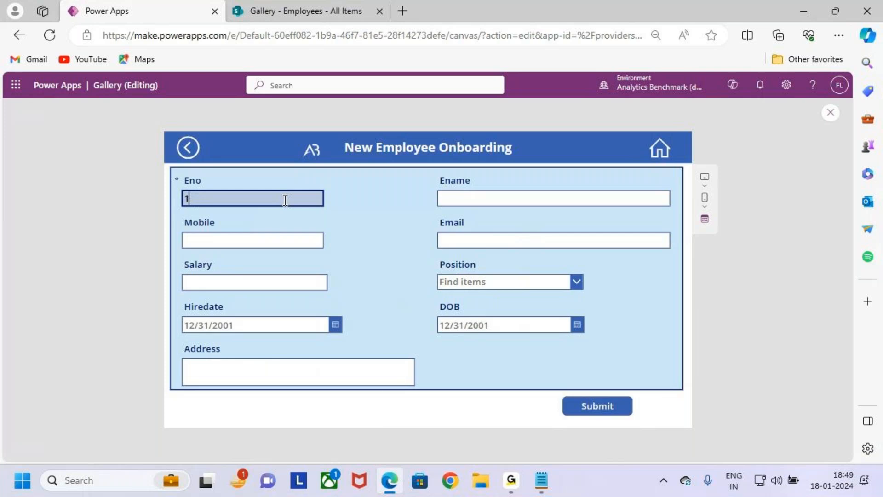
key("Caps_Lock")
type("AB1256")
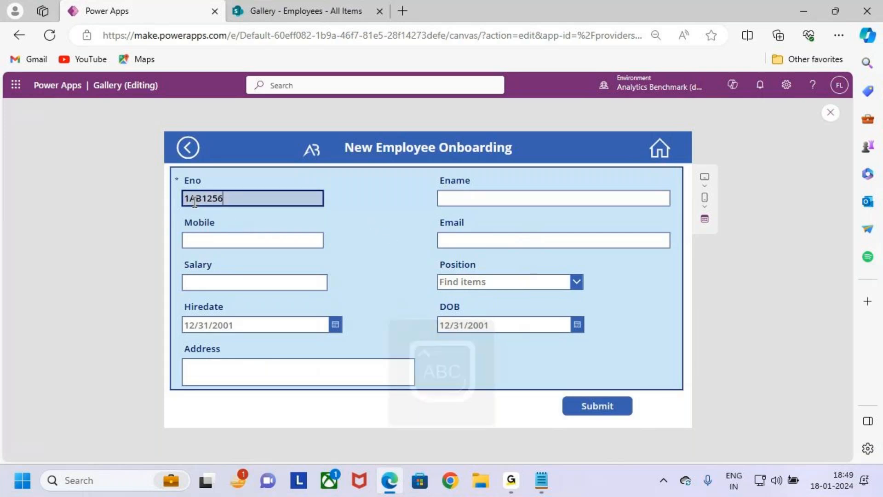
key("Home")
key("Delete")
left_click(448, 198)
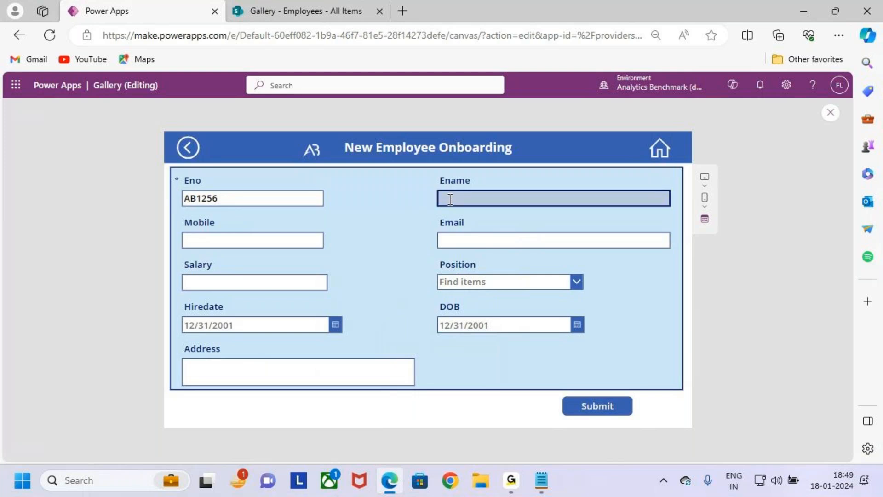
key("Caps_Lock")
type("Scoot")
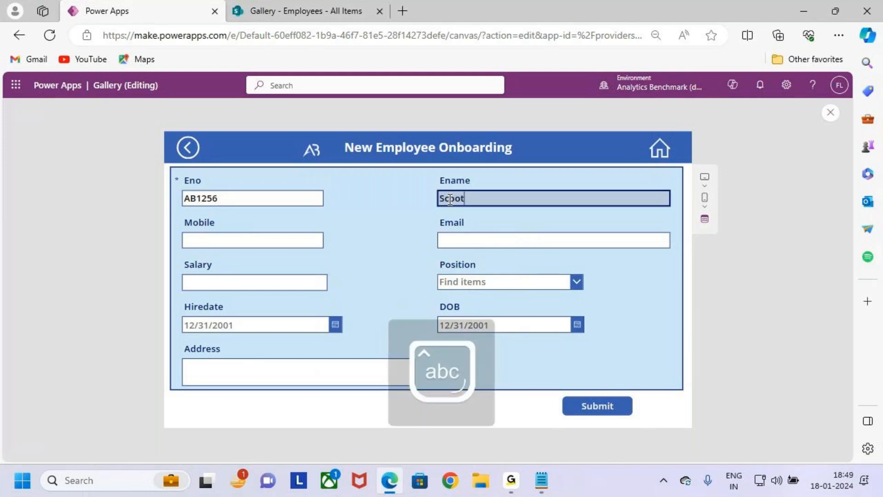
Step: Fill in the employee's mobile number from saved personal info and replace the autofilled Email with the employee's own e-mail
left_click(274, 241)
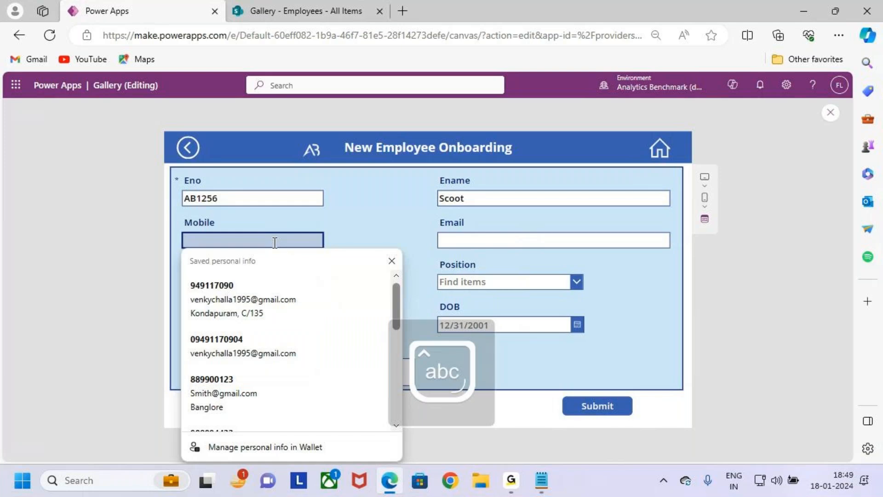
left_click(268, 287)
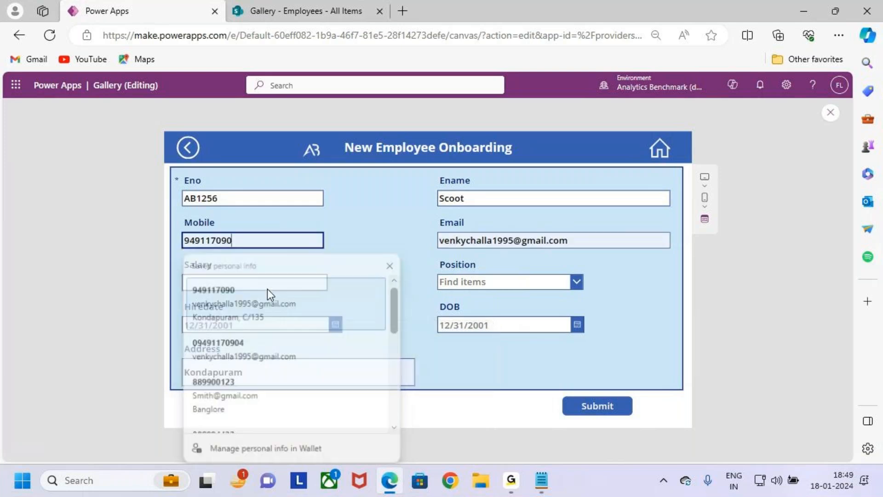
left_click(560, 248)
key("BackSpace")
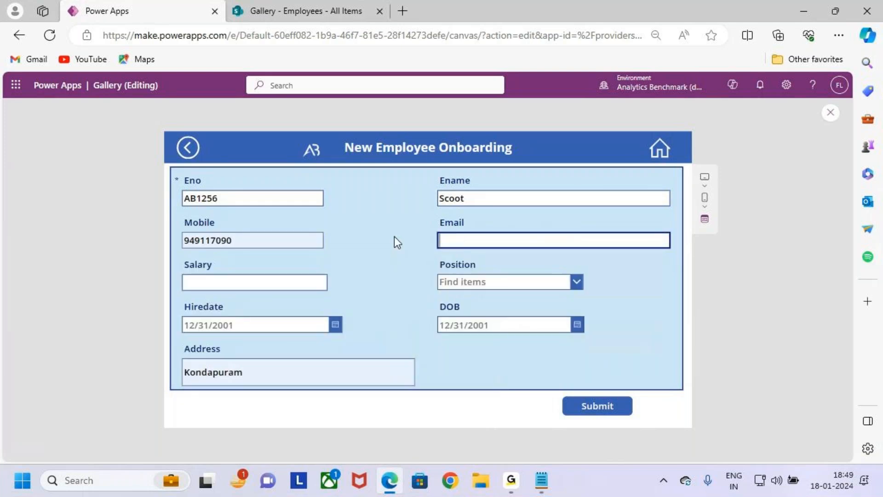
type("Scoot")
key("Tab")
Step: Set the Salary to 20000 and choose Associate Engineer as the Position
left_click(256, 282)
type("200000")
key("BackSpace")
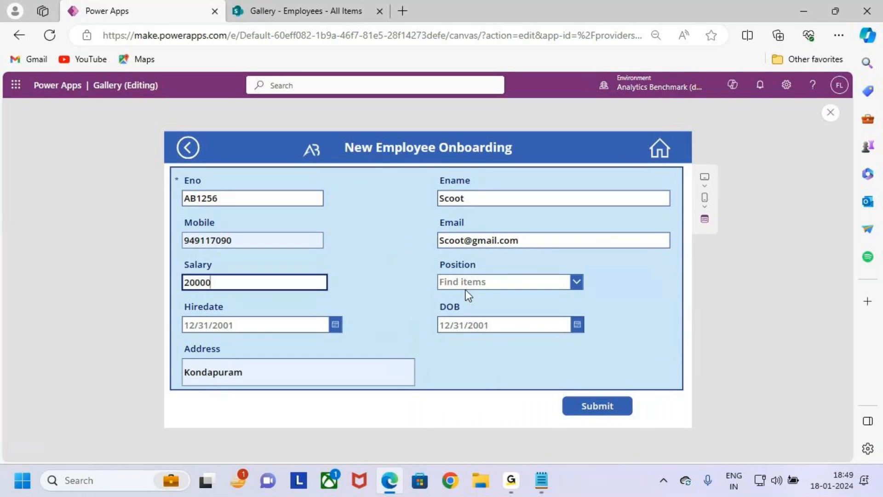
left_click(466, 290)
left_click(496, 358)
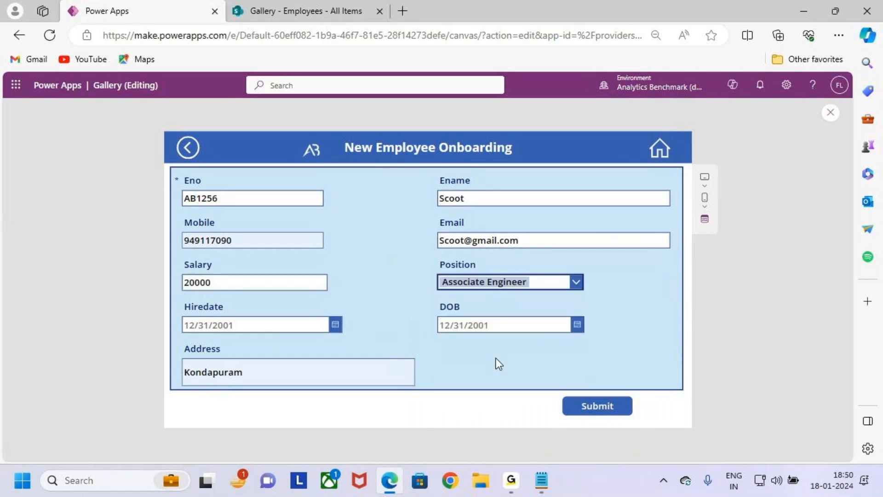
Step: Set the Hiredate to 1/2/2024 and pick the employee's date of birth in DOB
left_click(335, 326)
left_click(232, 329)
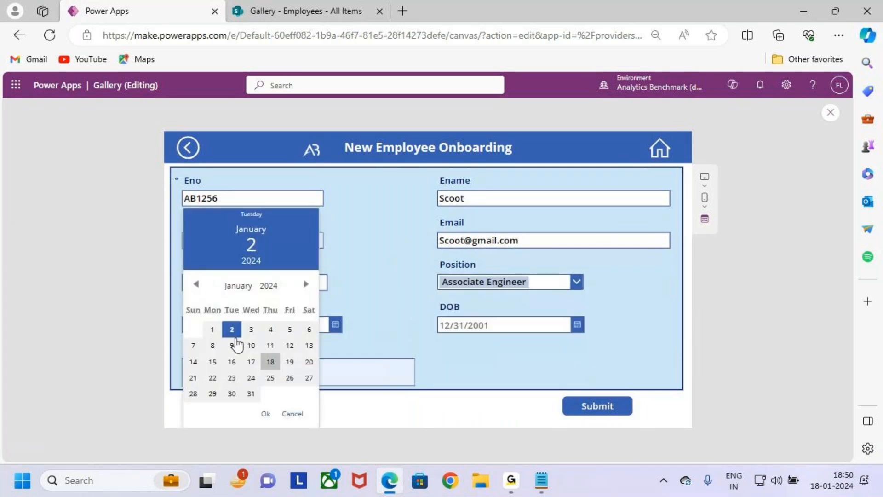
left_click(265, 413)
left_click(530, 325)
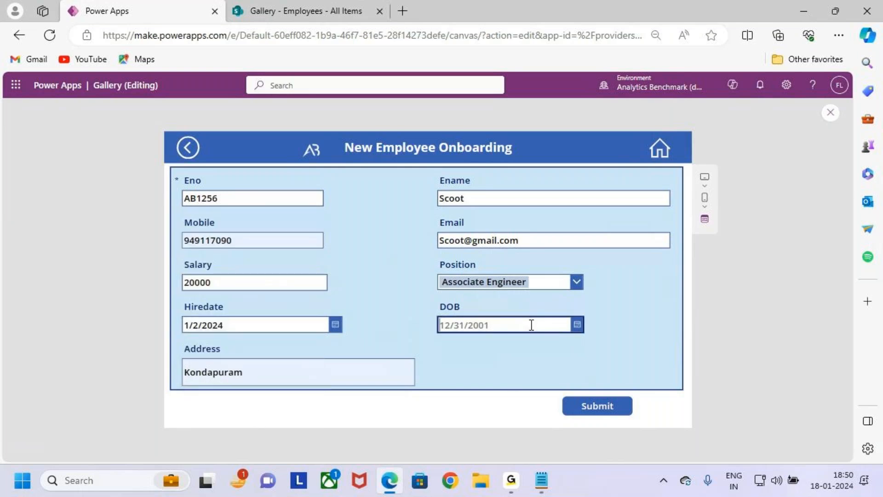
left_click(577, 324)
left_click(487, 329)
left_click(521, 414)
Step: Replace the autofilled Address with the employee's address and submit the onboarding form
left_click(294, 374)
left_click(453, 366)
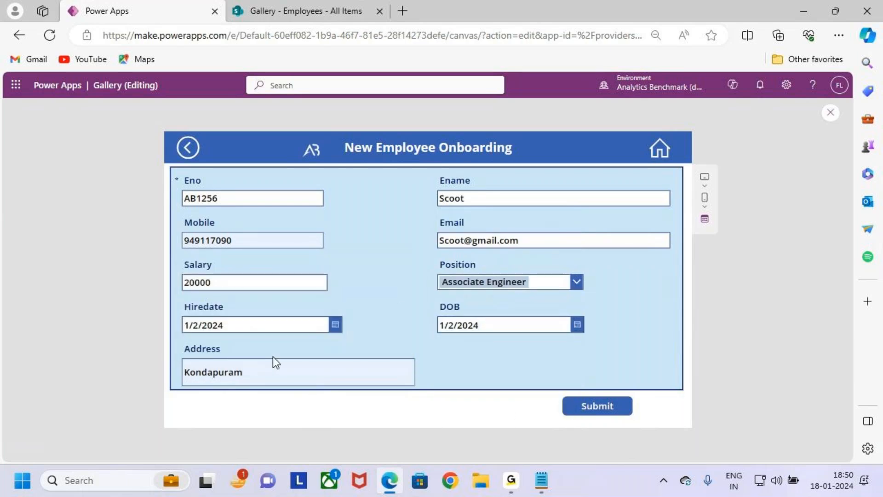
left_click_drag(291, 366, 131, 373)
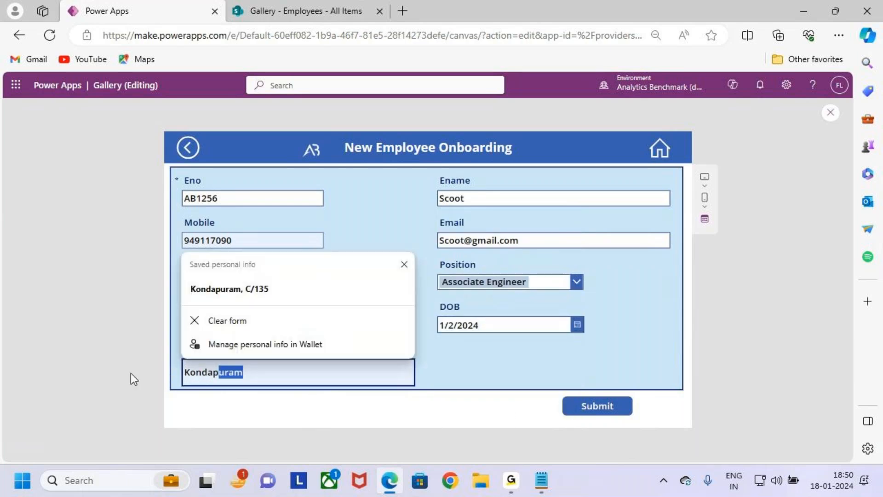
key("BackSpace")
key("BackSpace")
key("BackSpace")
key("BackSpace")
key("BackSpace")
key("BackSpace")
key("BackSpace")
type("Hyf")
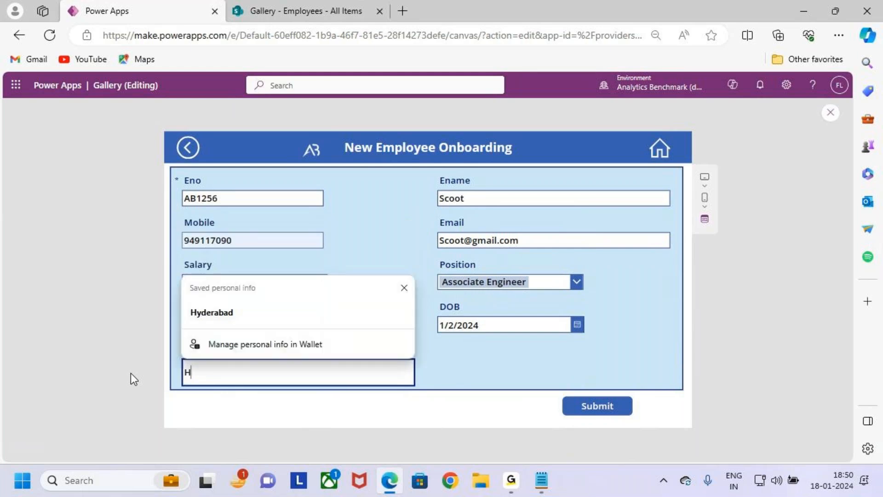
key("BackSpace")
type("d")
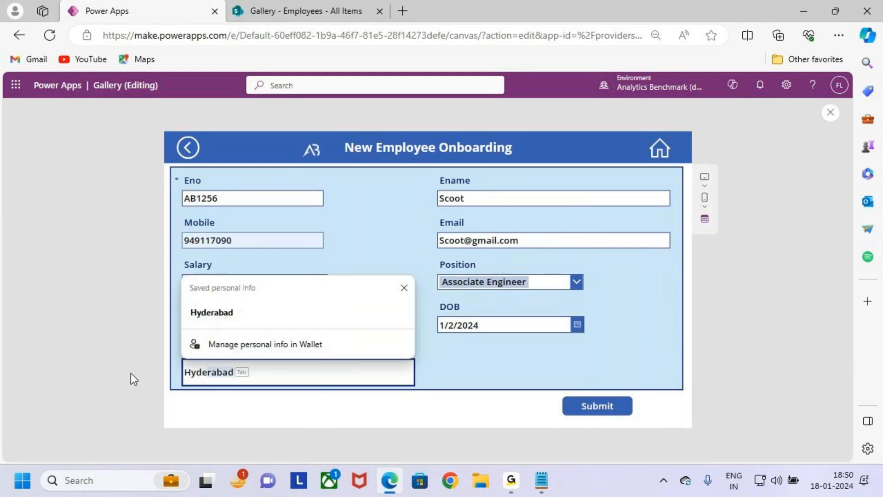
key("Tab")
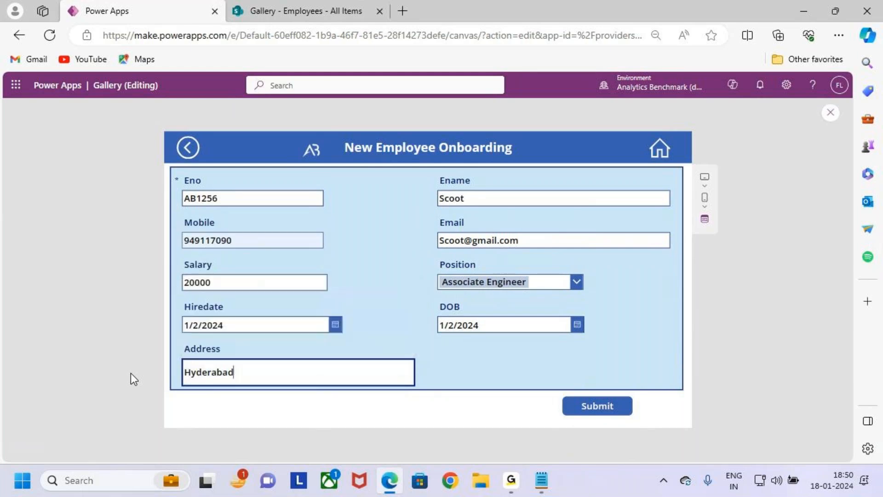
left_click(609, 409)
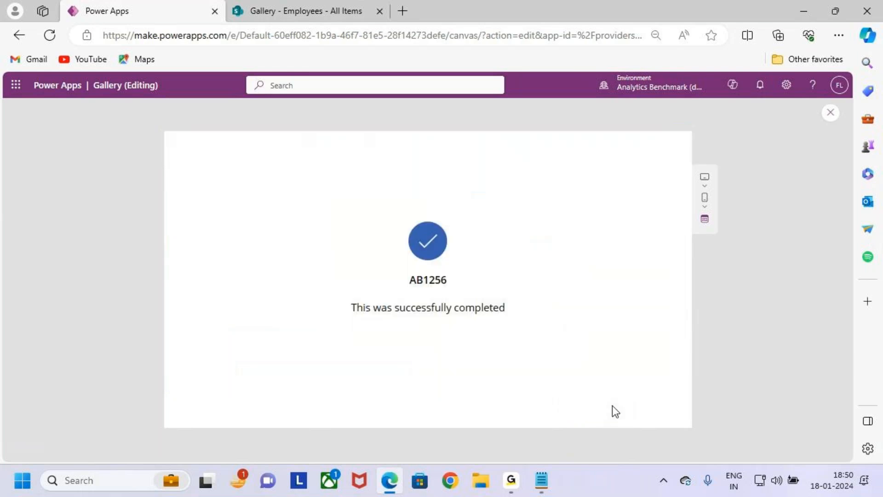
Step: Examine the success screen's employee number, completion message and submission notification, and check its header area for navigation controls
mouse_move(270, 203)
left_mouse_down()
mouse_move(408, 272)
mouse_move(663, 363)
left_mouse_up()
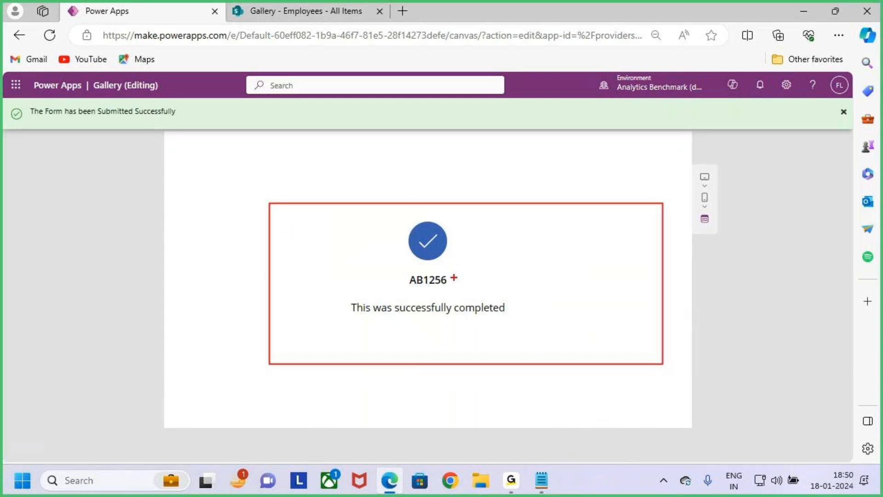
left_click_drag(453, 277, 486, 252)
mouse_move(28, 95)
left_mouse_down()
mouse_move(168, 137)
mouse_move(204, 138)
left_mouse_up()
key("Escape")
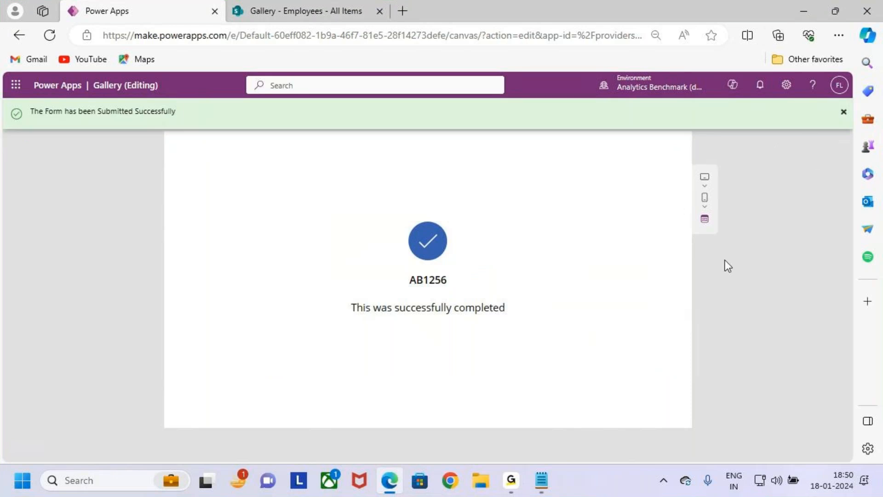
key("ctrl+2")
left_click_drag(598, 136, 653, 174)
mouse_move(614, 147)
left_mouse_down()
mouse_move(624, 157)
mouse_move(653, 108)
left_mouse_up()
key("Escape")
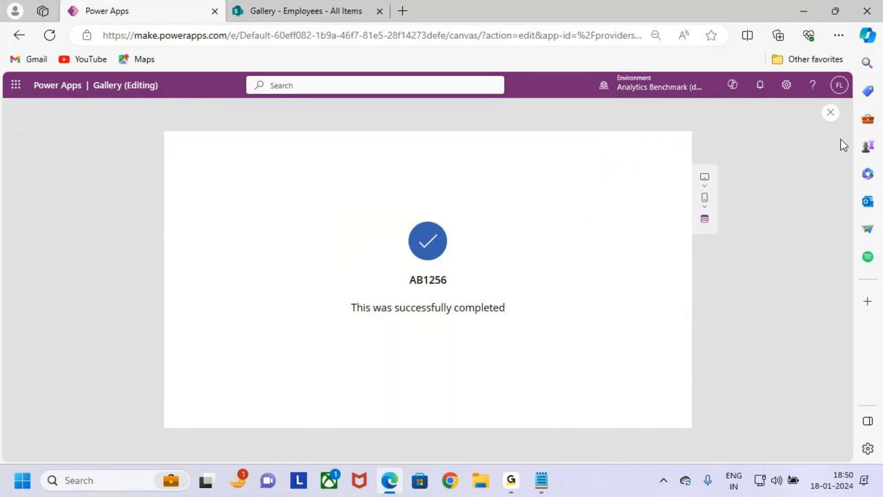
Step: Close the preview and check the employee list on Gallery_Screen
left_click(830, 112)
left_click(528, 319)
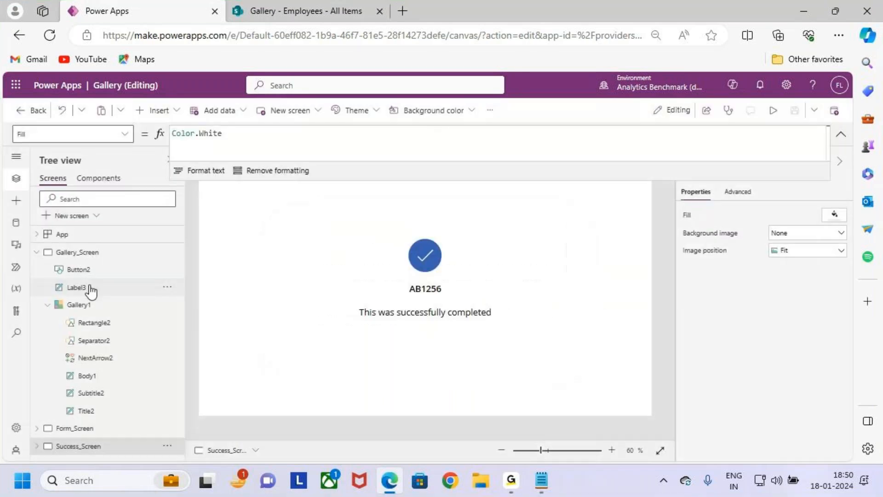
left_click(82, 252)
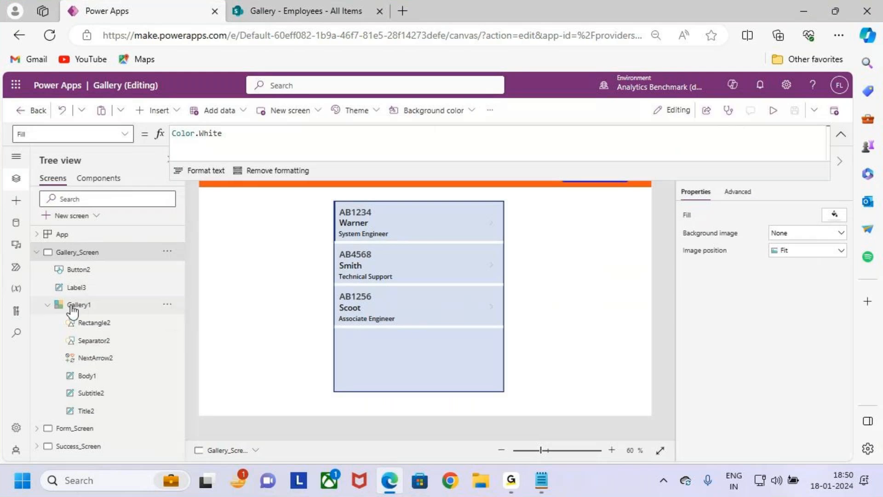
Step: Insert a Home icon on Success_Screen and place it in the screen's upper-right corner at about X 1195, Y 38
left_click(36, 252)
left_click(78, 287)
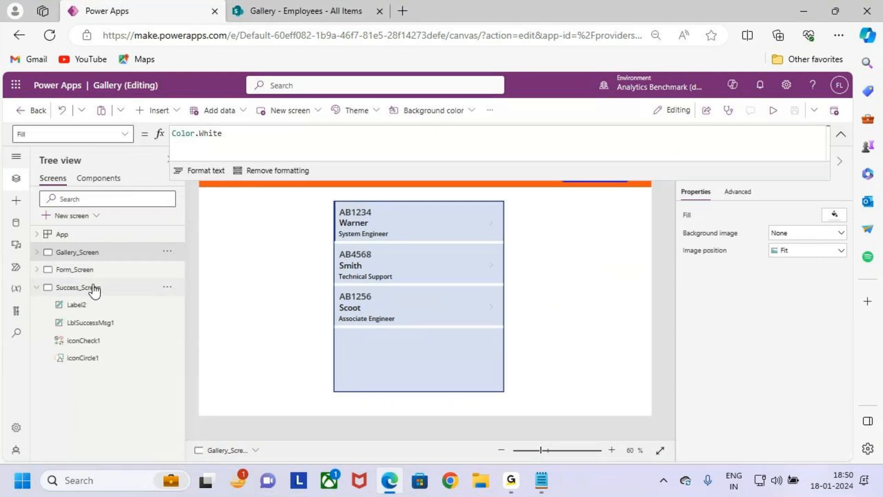
left_click(162, 111)
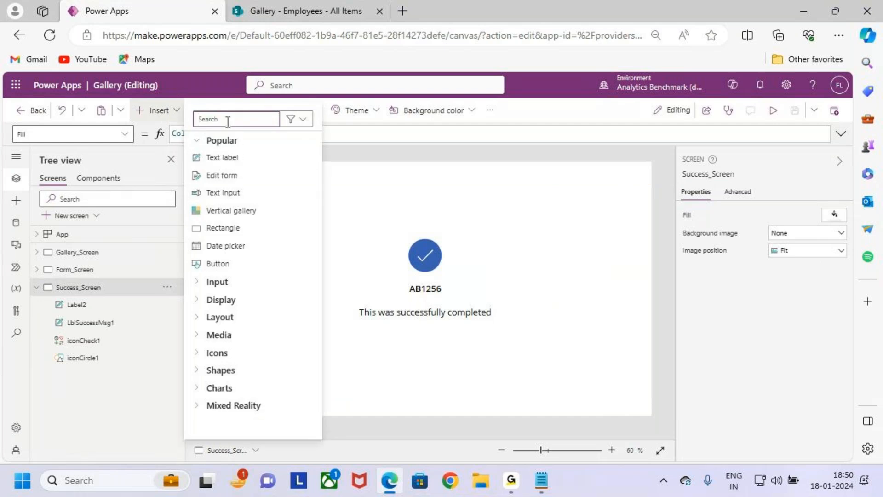
type("home")
left_click(215, 211)
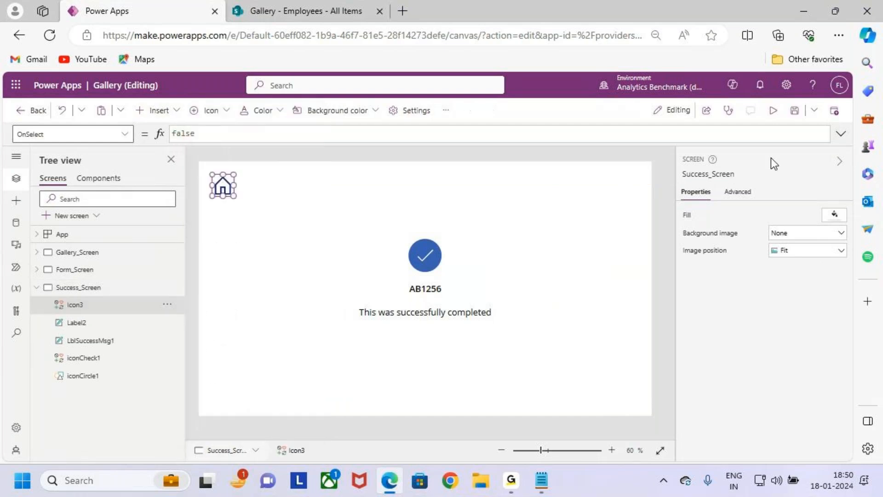
left_click_drag(224, 185, 609, 182)
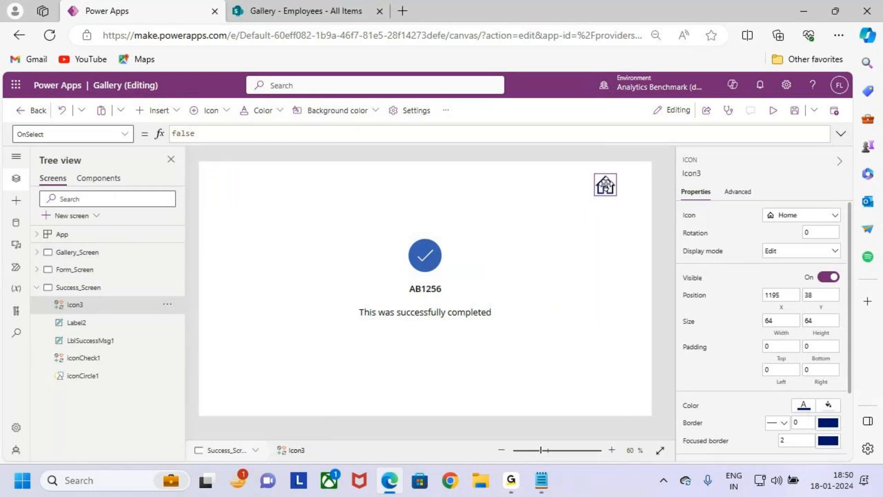
Step: Set the Home icon's OnSelect formula to Navigate(Gallery_Screen)
double_click(215, 134)
type("nav")
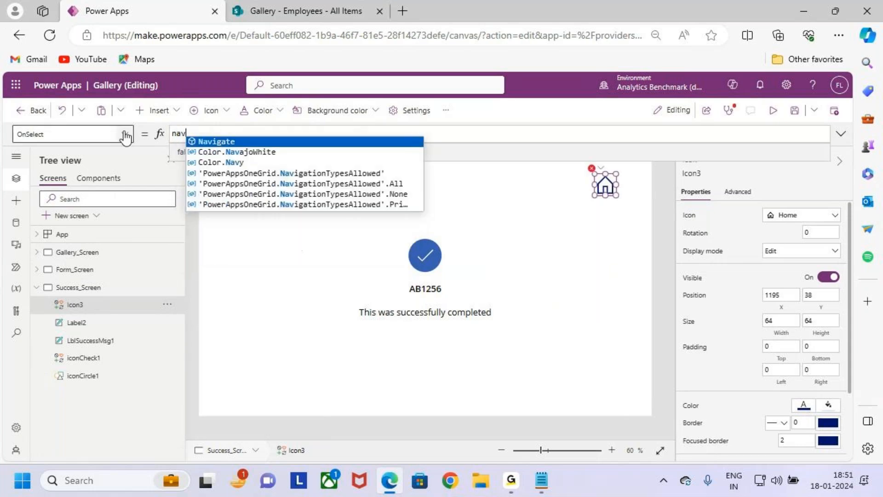
key("Tab")
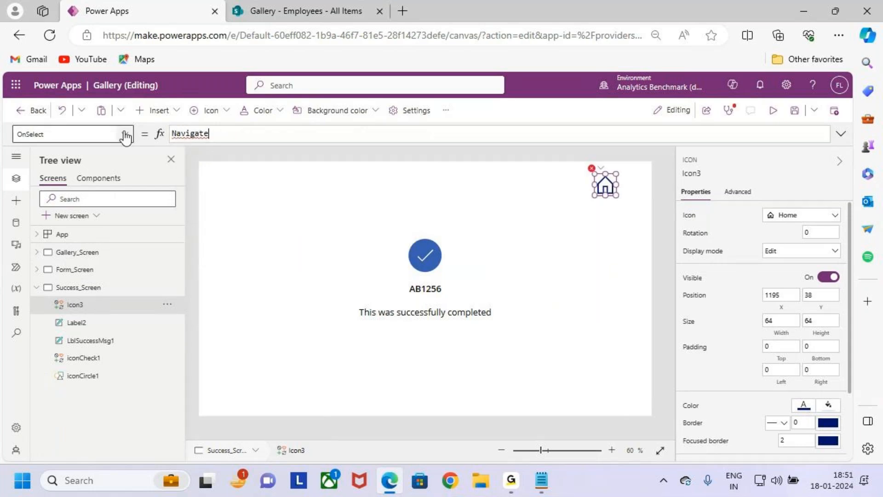
type("(ga")
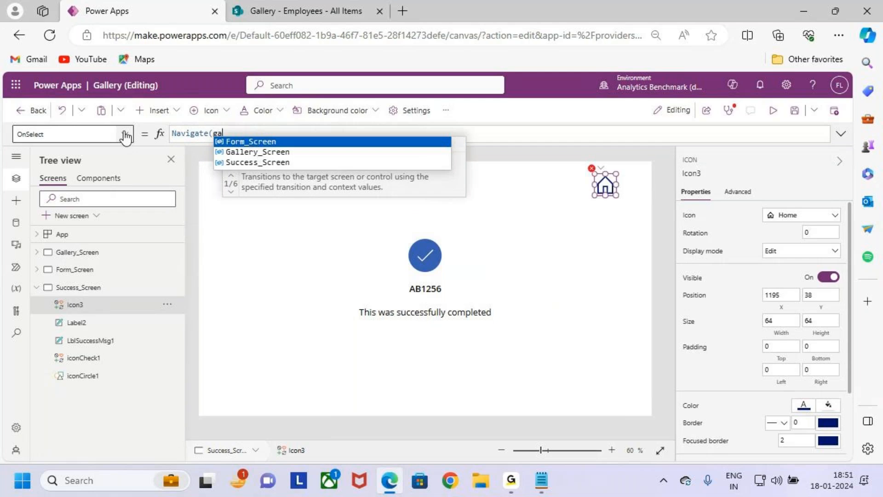
type("g")
key("Tab")
type(")")
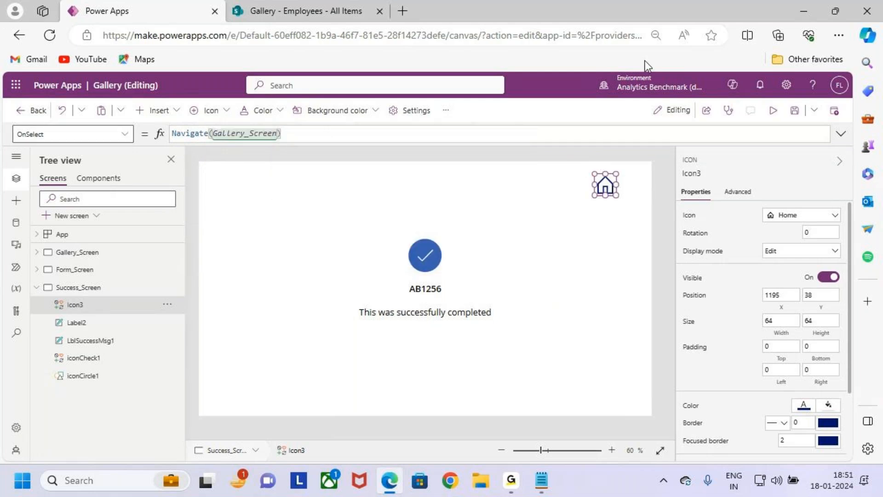
Step: Preview Success_Screen, return to the gallery with the Home icon, and check the newly added employee's entry
left_click(773, 111)
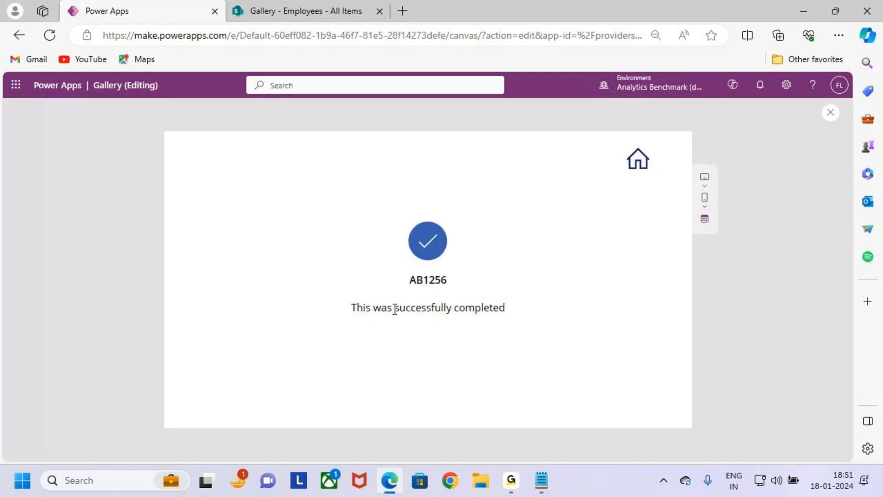
left_click(640, 161)
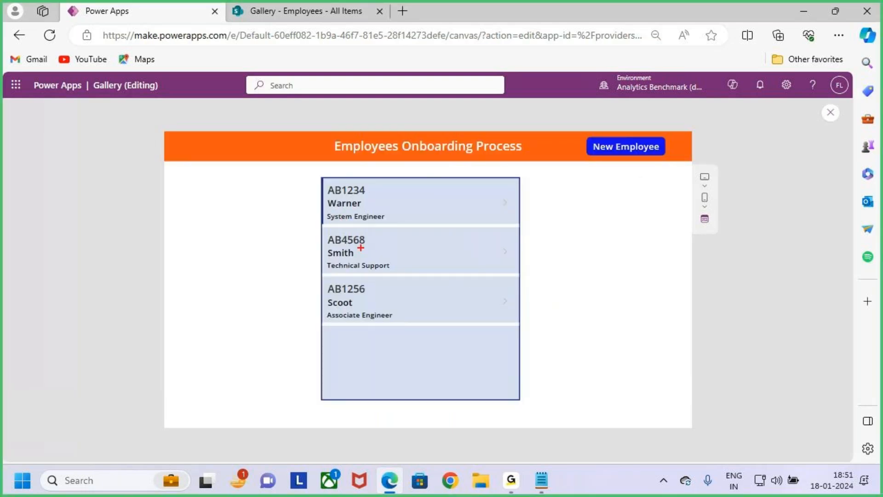
left_click_drag(324, 278, 516, 322)
left_click_drag(363, 305, 395, 288)
key("Escape")
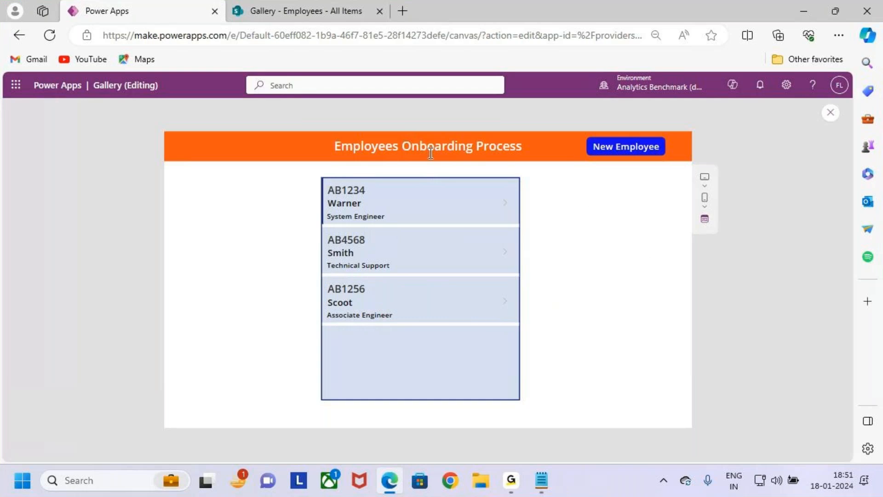
Step: Open a blank onboarding form for another new employee and enter the employee number in Eno
left_click(631, 152)
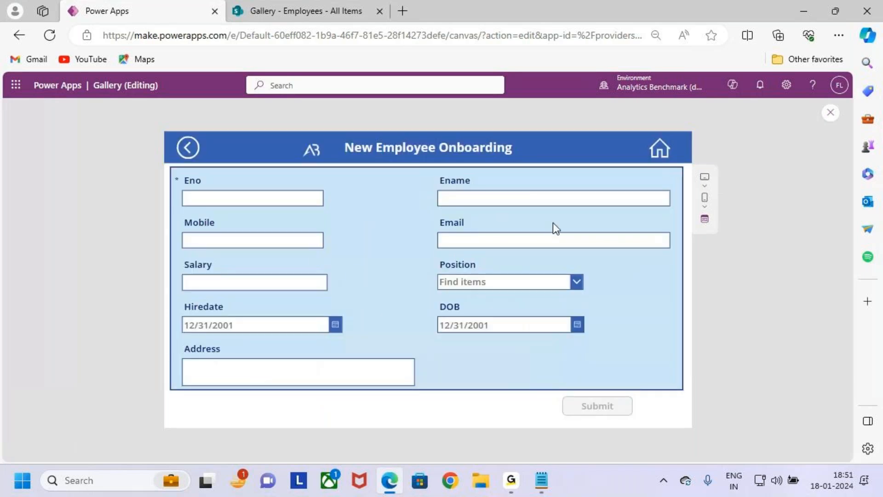
left_click_drag(169, 167, 684, 390)
left_click(247, 197)
type("1")
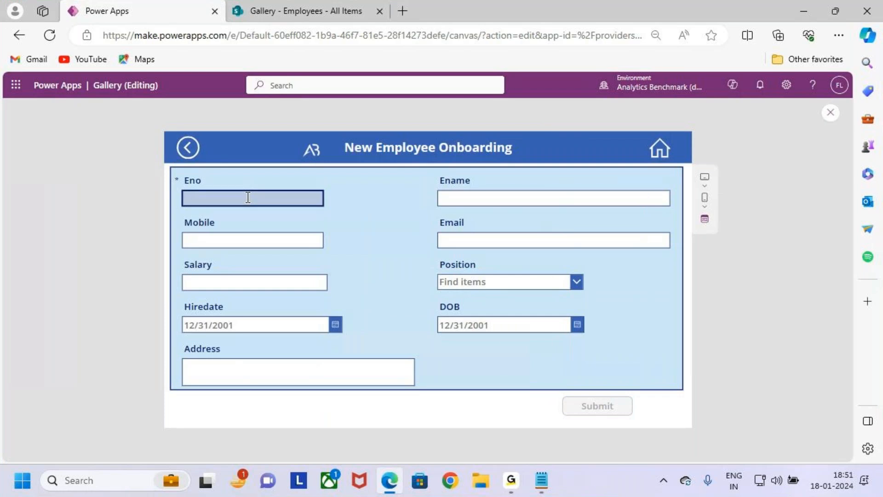
key("Caps_Lock")
type("AN")
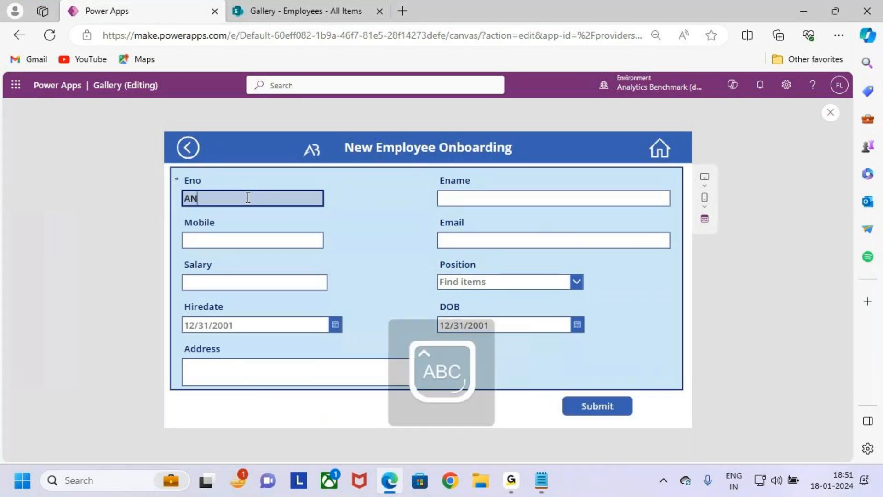
type("890")
left_click(534, 199)
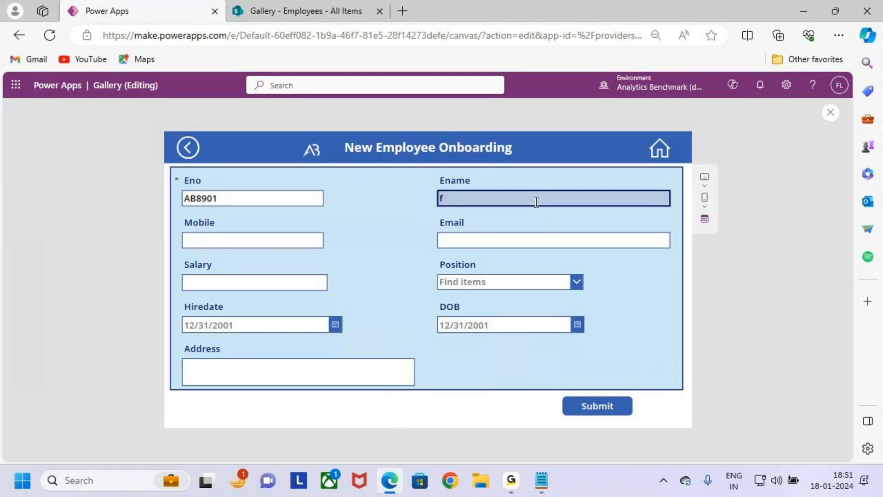
key("BackSpace")
key("Caps_Lock")
type("Fin")
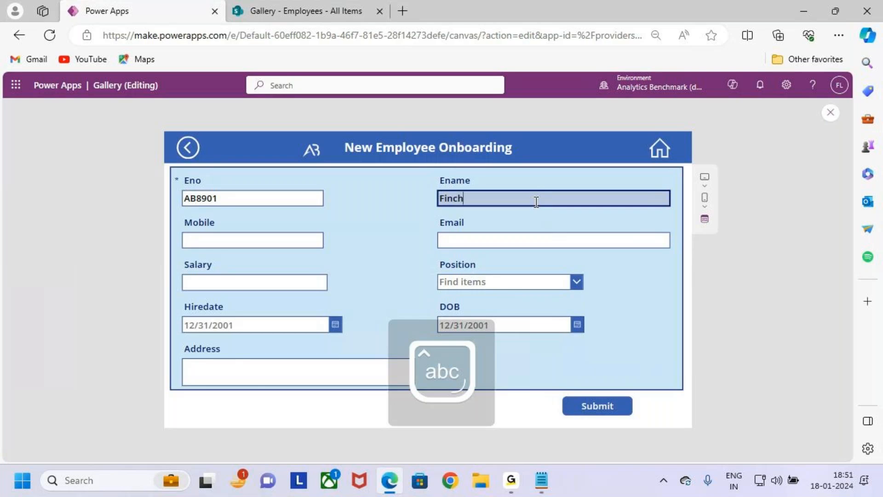
type("ch")
Step: Fill Mobile and Email from a saved contact entry and enter the employee's name in Ename
left_click(260, 241)
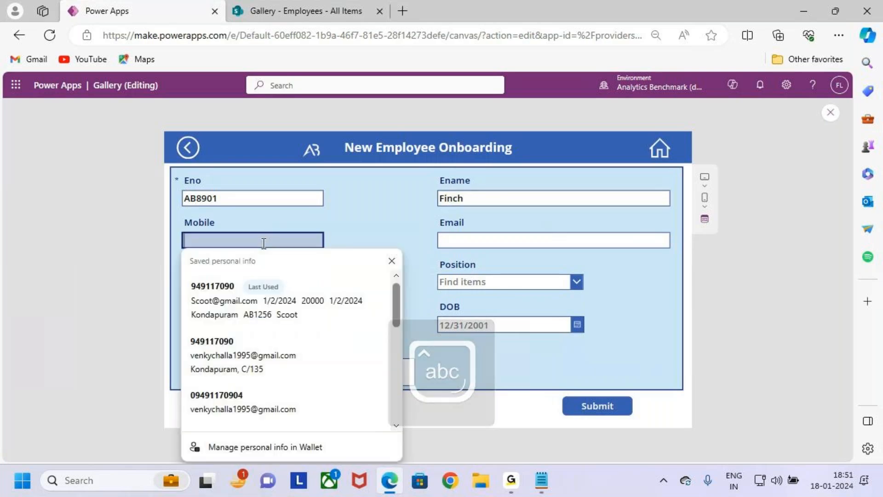
left_click(301, 400)
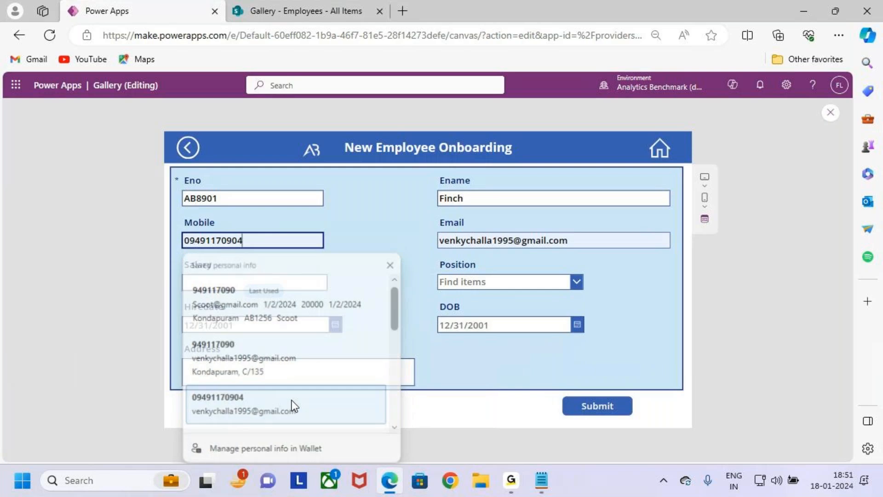
left_click(595, 243)
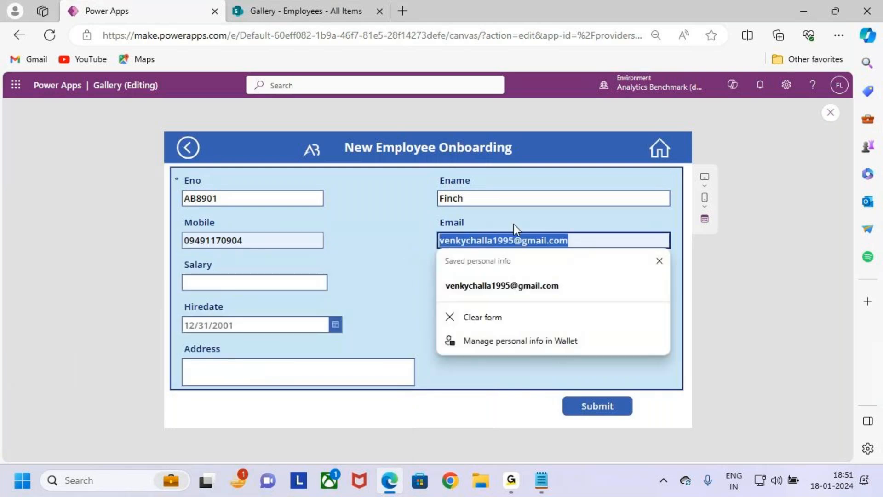
left_click(487, 199)
type("Venky")
Step: Set the employee's Salary to 20000 and choose Team Lead Manager as Position
left_click(236, 283)
type("12")
key("BackSpace")
type("20000")
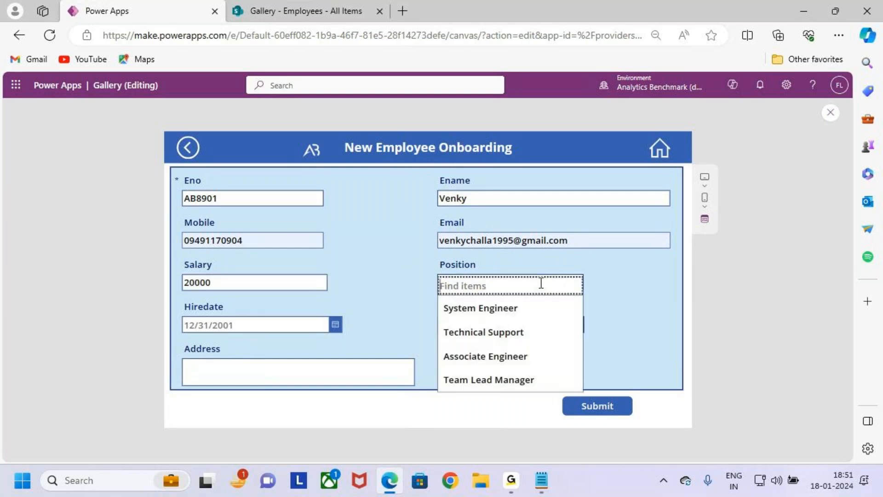
left_click(489, 381)
Step: Set Hiredate to 1/2/2024 and pick the employee's date of birth in DOB
left_click(337, 327)
left_click(251, 329)
left_click(232, 328)
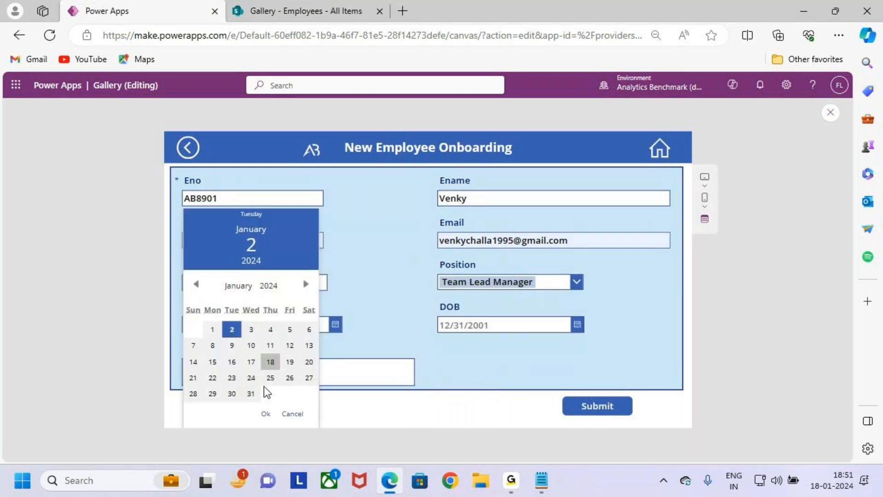
left_click(265, 413)
left_click(577, 326)
left_click(468, 329)
left_click(545, 330)
left_click(521, 413)
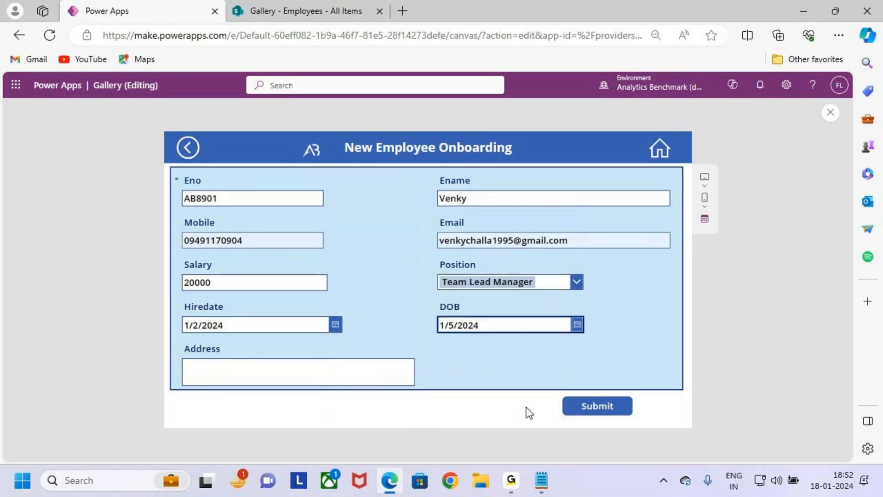
Step: Fill Address with a saved address and submit the new employee form
left_click(316, 366)
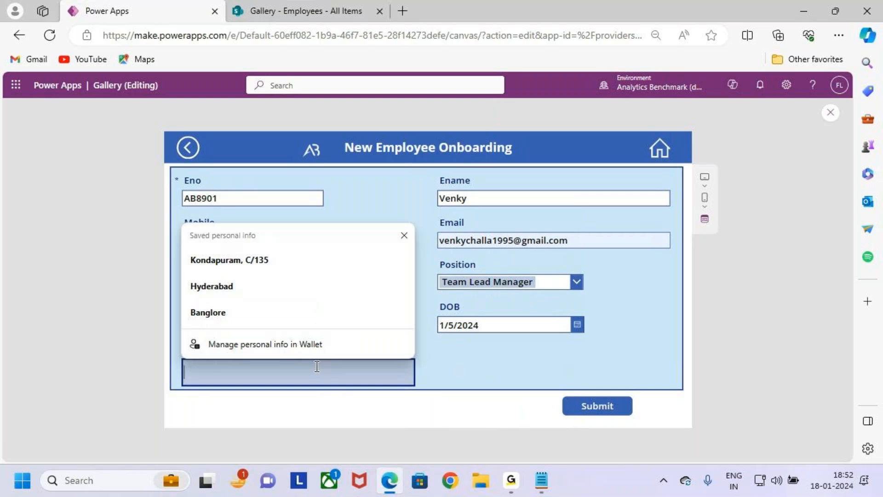
left_click(269, 284)
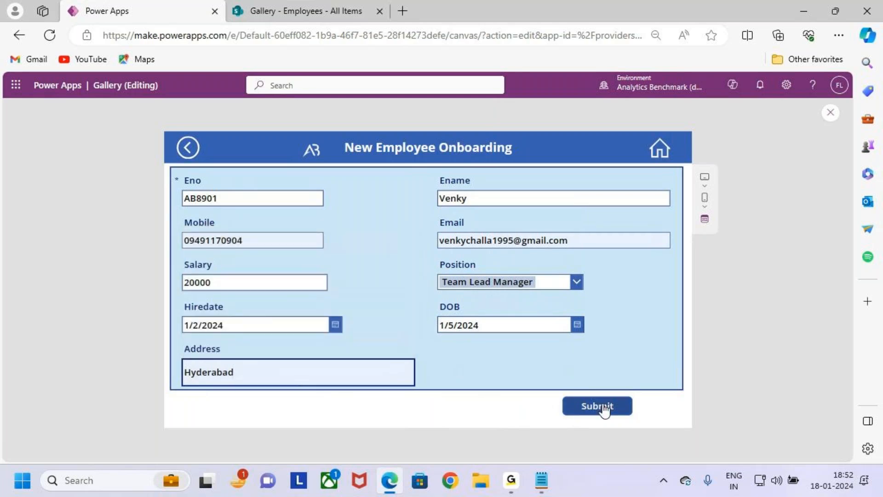
left_click(612, 411)
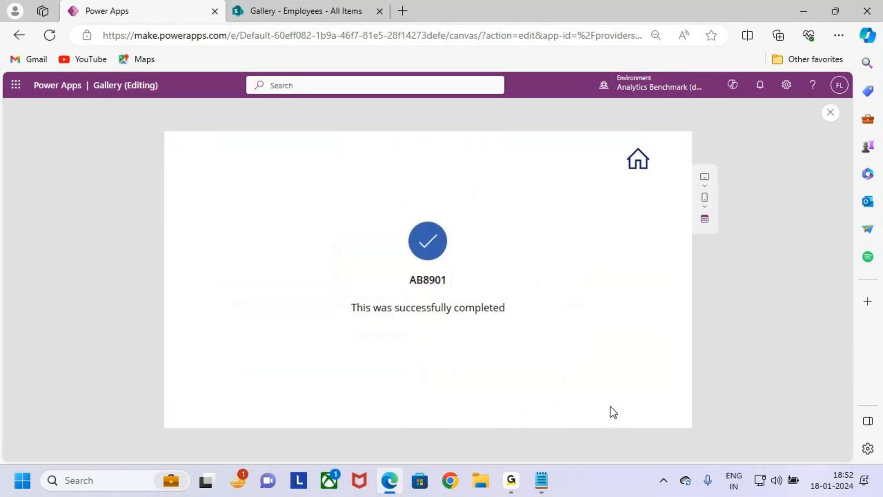
Step: Review the success screen, return to the gallery with its Home icon, and check the newly submitted employee's entry
left_click_drag(266, 190, 615, 343)
left_click_drag(451, 275, 471, 261)
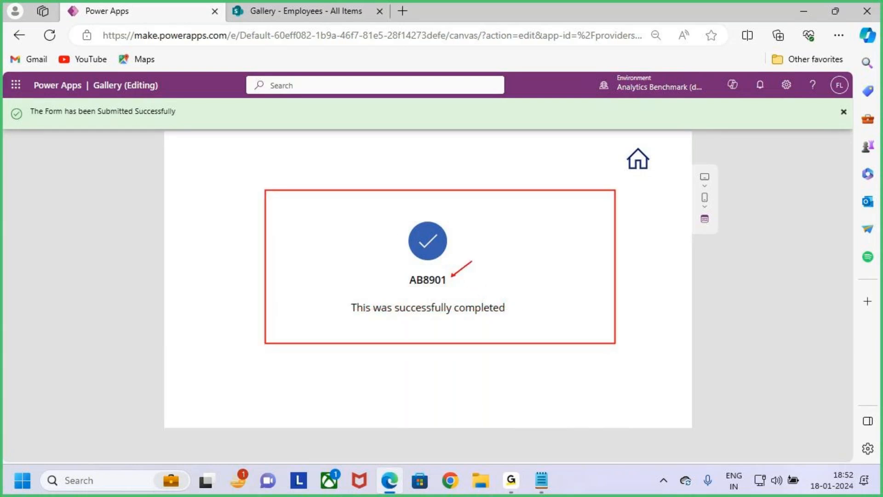
left_click_drag(611, 144, 690, 208)
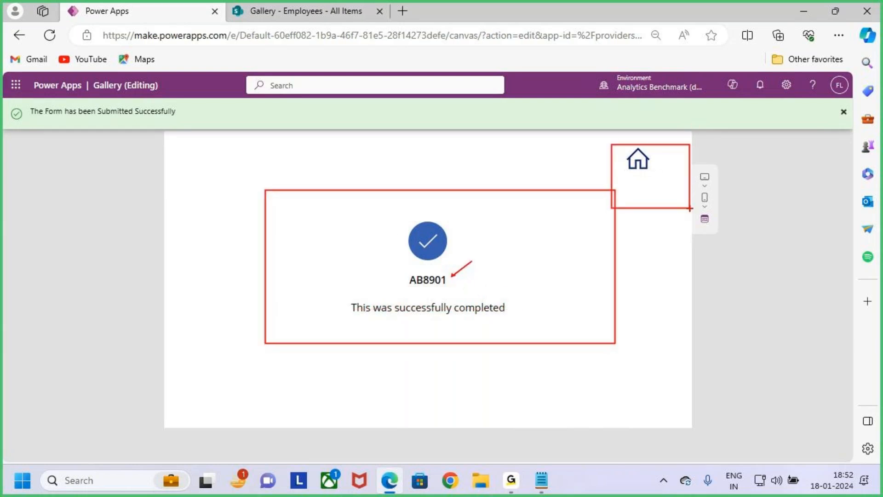
left_click(640, 162)
key("ctrl+2")
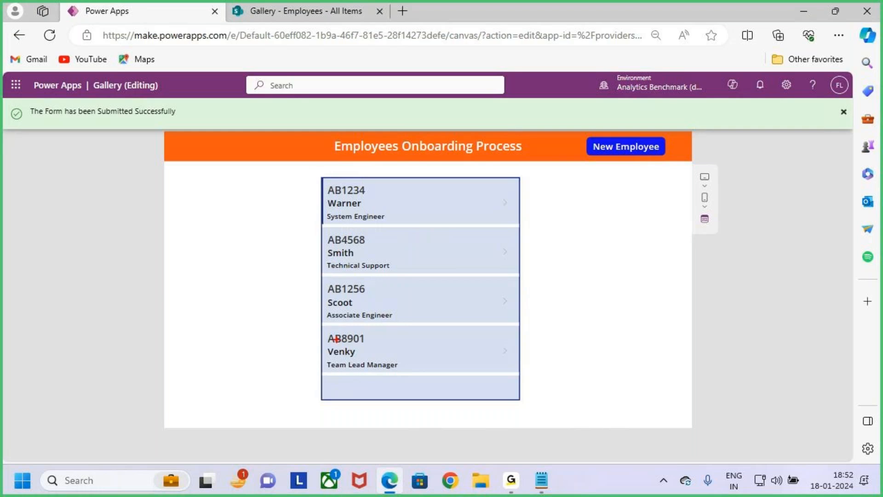
mouse_move(321, 327)
left_mouse_down()
mouse_move(422, 359)
mouse_move(509, 371)
mouse_move(553, 321)
left_mouse_up()
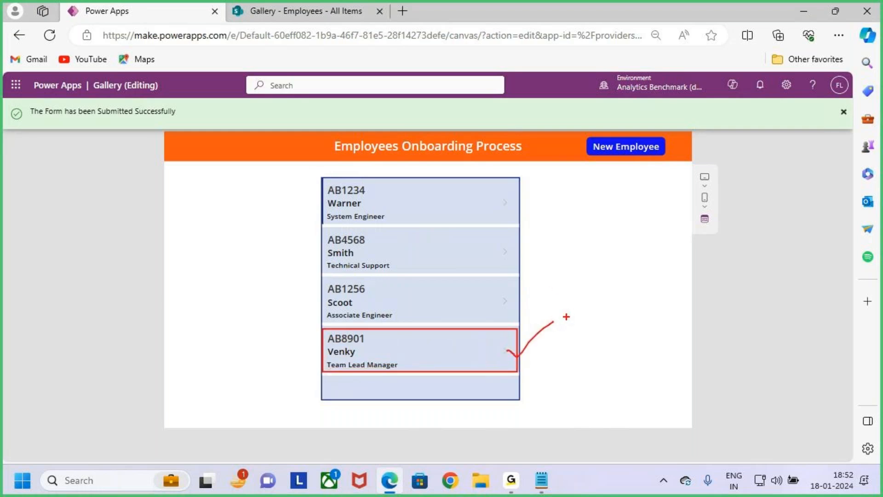
mouse_move(548, 278)
left_mouse_down()
mouse_move(503, 349)
mouse_move(537, 350)
left_mouse_up()
key("Escape")
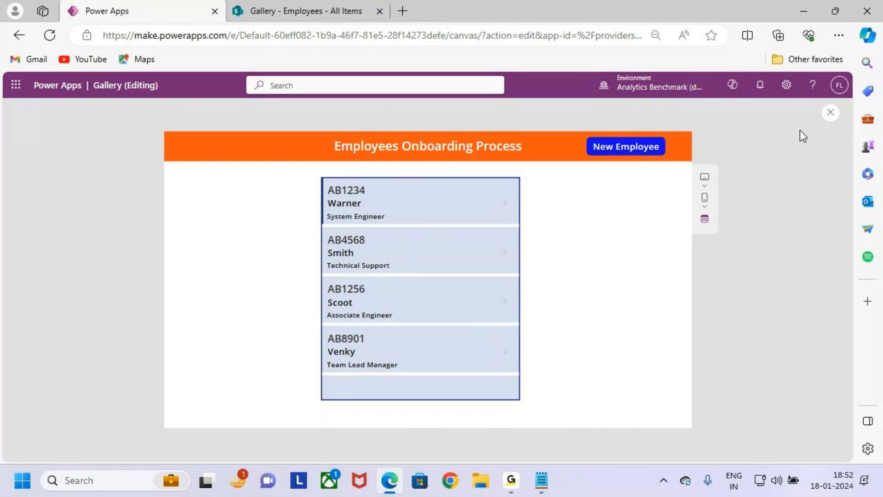
Step: Open a blank onboarding form from the gallery, inspect its Back and Home icons, and leave the preview
left_click(645, 150)
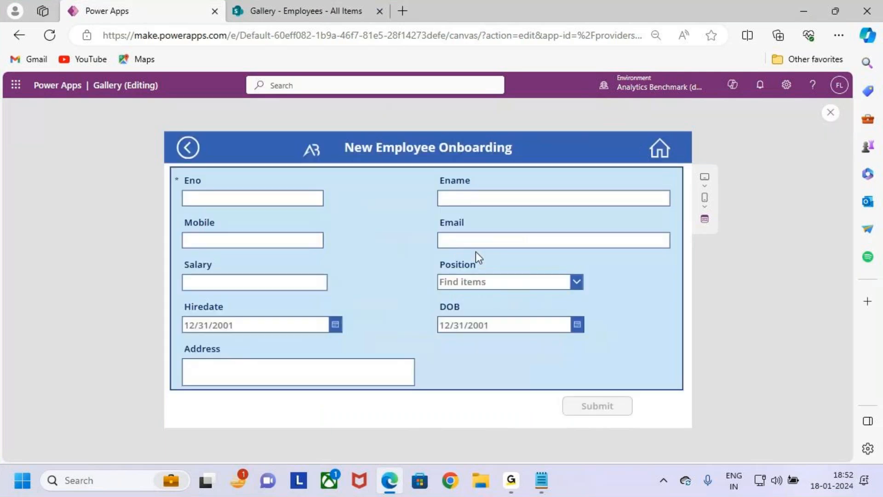
key("ctrl+2")
key("Escape")
key("ctrl+2")
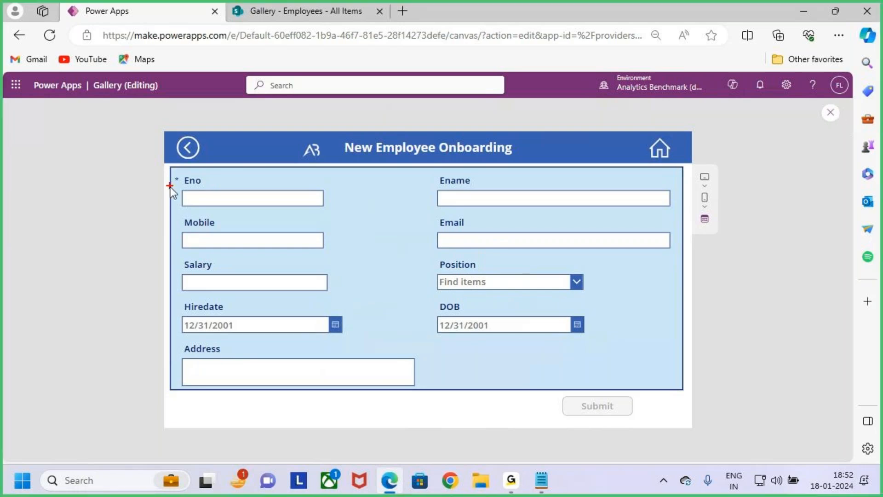
left_click_drag(168, 129, 208, 172)
left_click_drag(639, 129, 671, 170)
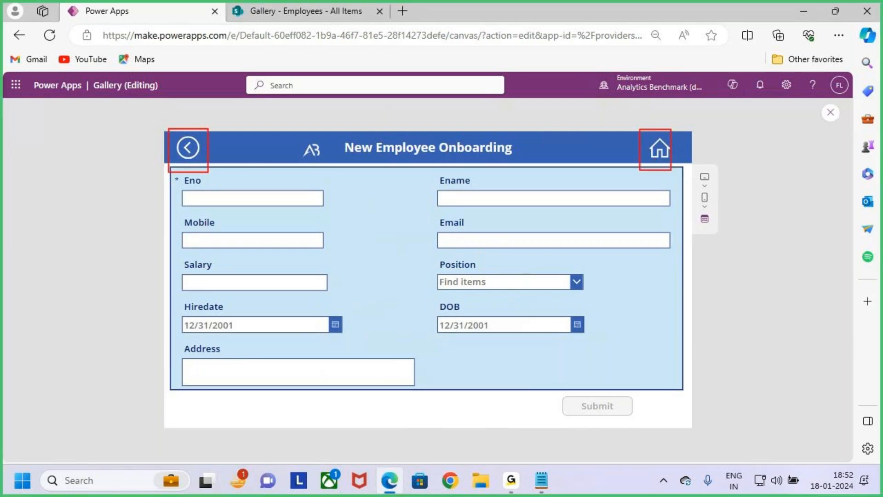
key("Escape")
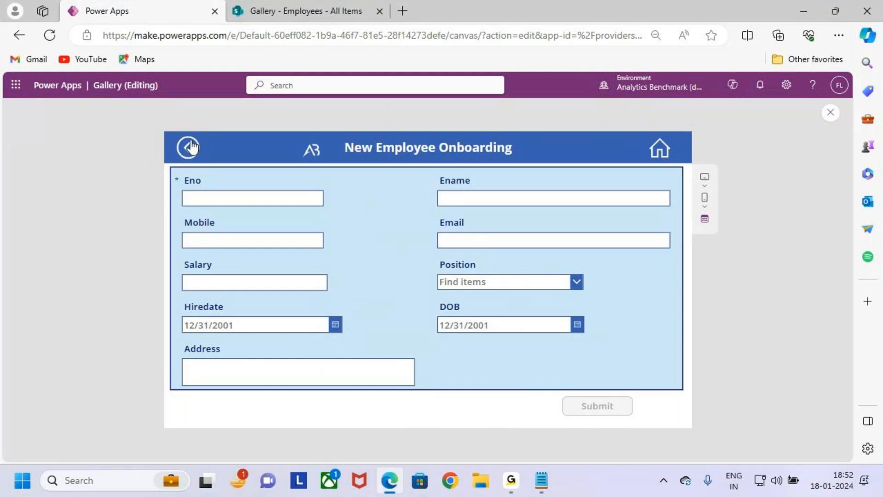
left_click(831, 113)
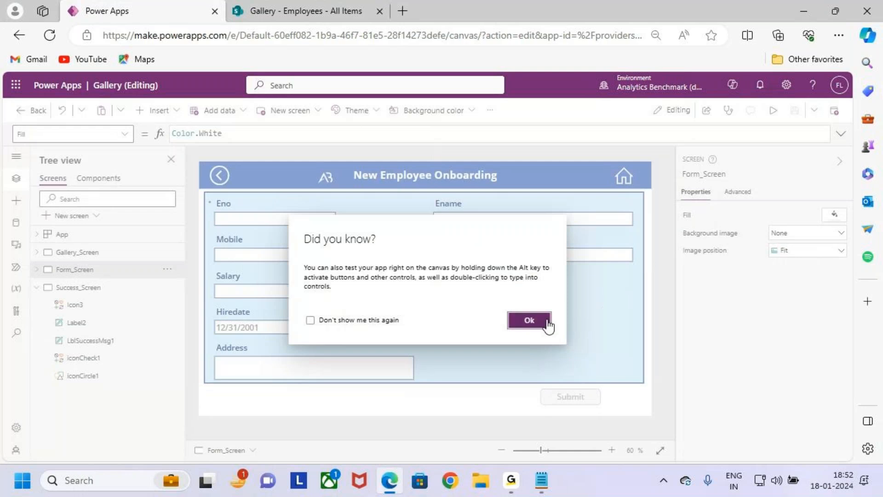
left_click(545, 322)
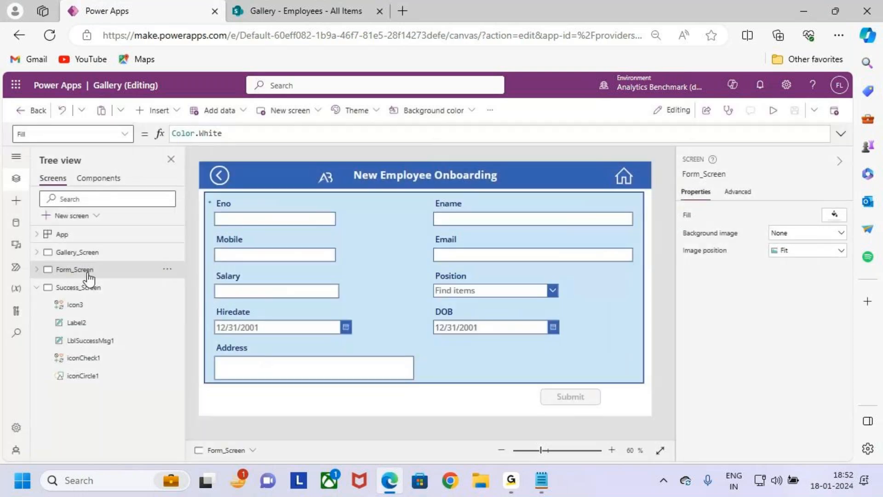
Step: Set the OnSelect formula of the Back icon on Form_Screen to Navigate(Gallery_Screen)
left_click_drag(67, 260, 95, 260)
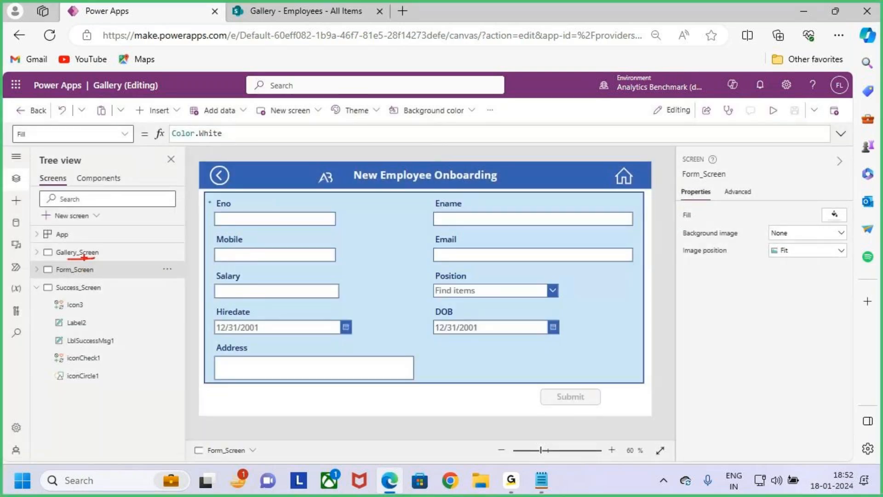
left_click(225, 175)
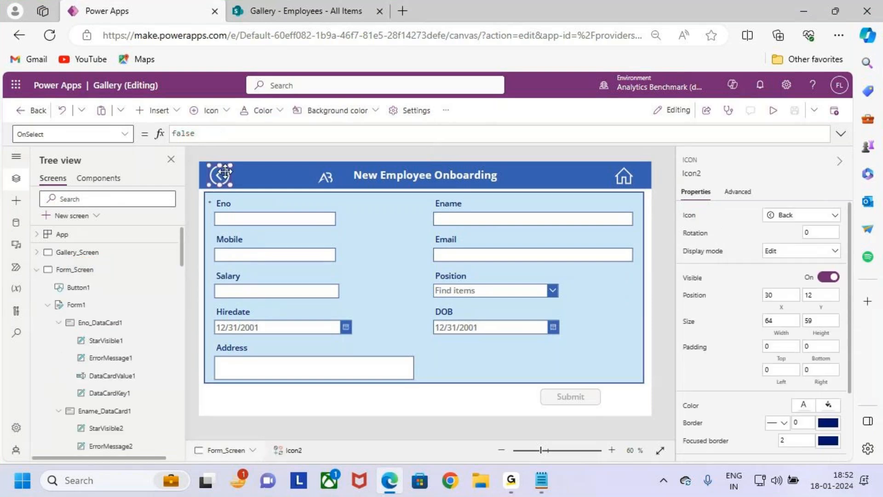
left_click_drag(201, 135, 157, 134)
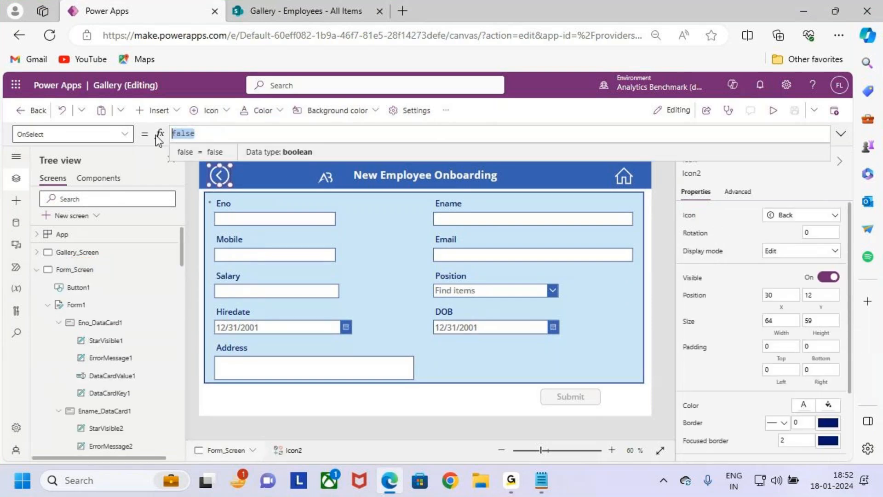
left_click(86, 134)
left_click(215, 138)
key("ctrl+a")
type("f")
type("Navigate")
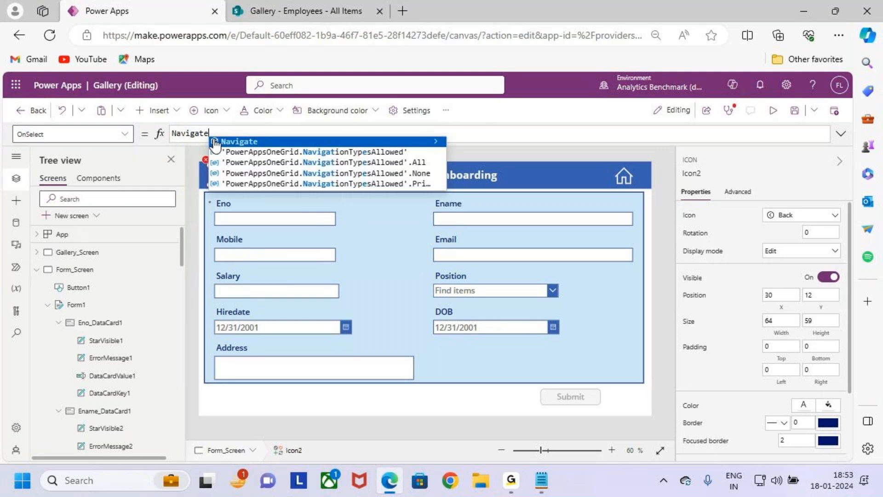
type("(Gall")
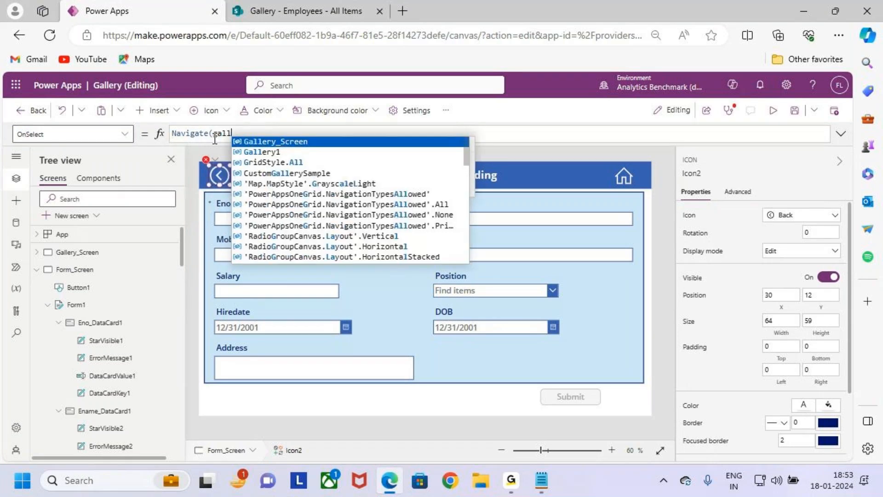
key("Tab")
type(")")
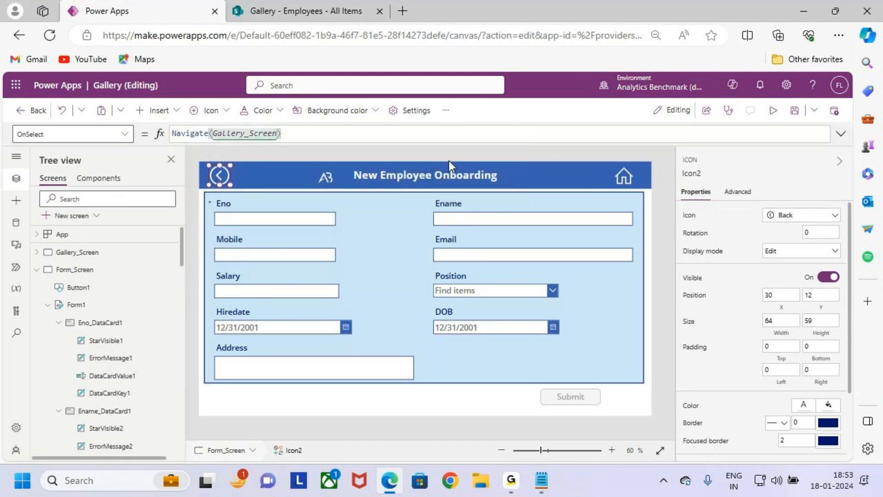
Step: Set the OnSelect formula of the Home icon on Form_Screen to Navigate(Gallery_Screen)
left_click(625, 175)
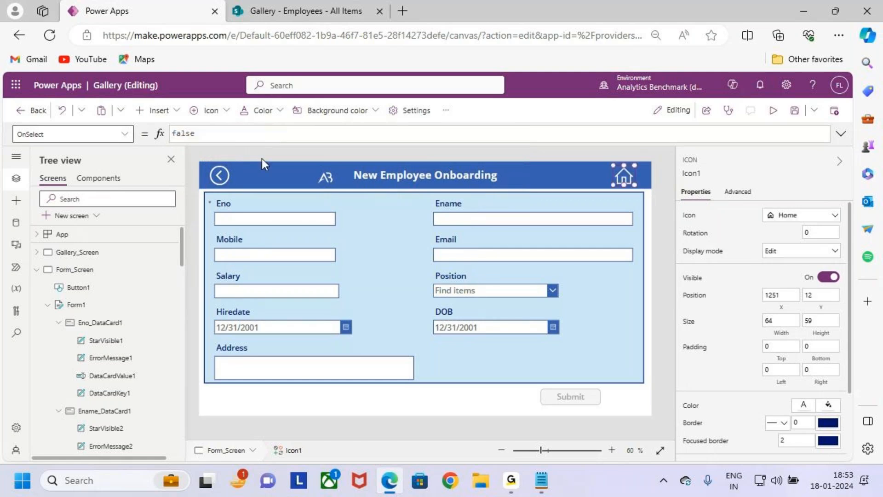
type("na")
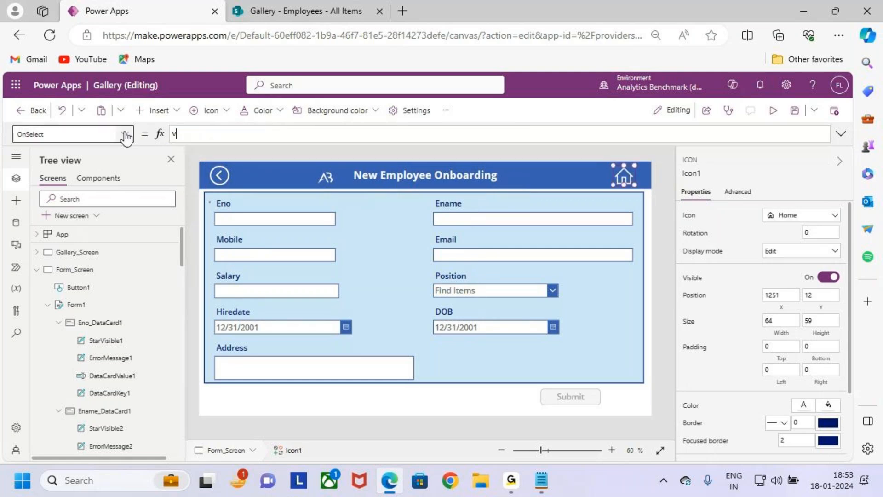
type("v")
key("BackSpace")
key("BackSpace")
key("BackSpace")
type("nav")
key("Tab")
key("Down")
key("Tab")
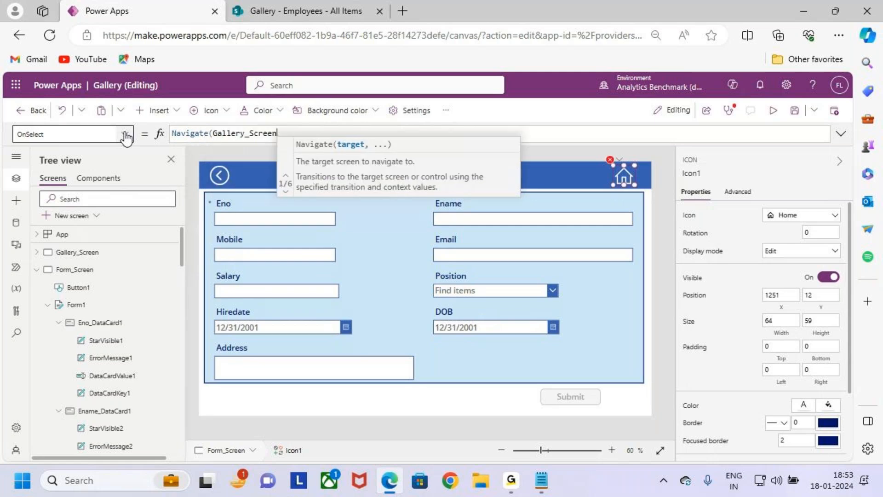
type(")")
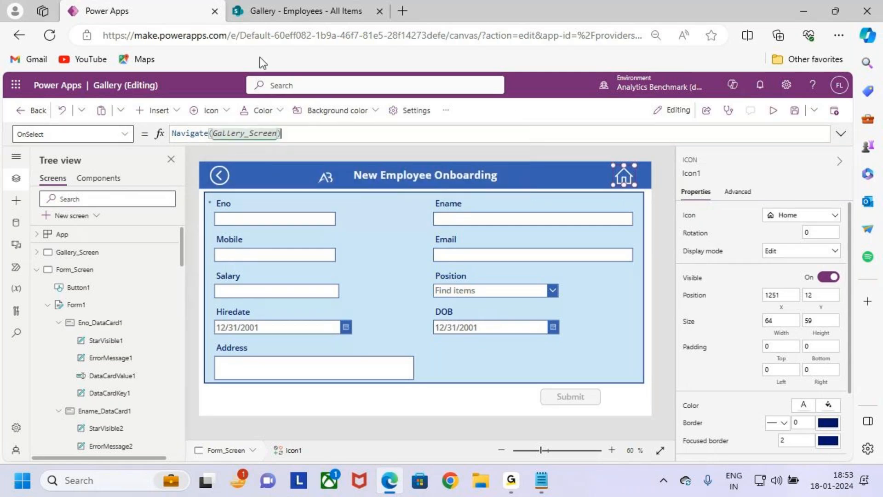
Step: Preview Form_Screen and test that its Back icon returns to the employee gallery
left_click(774, 105)
left_click(190, 147)
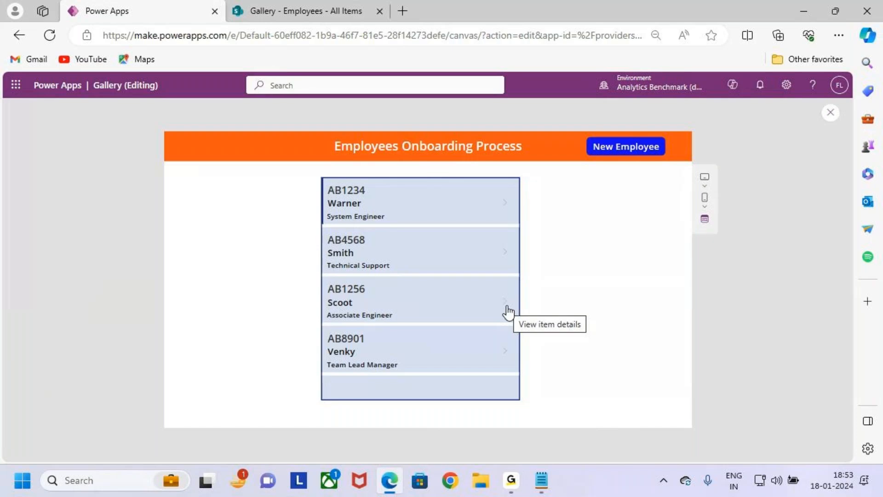
key("ctrl+2")
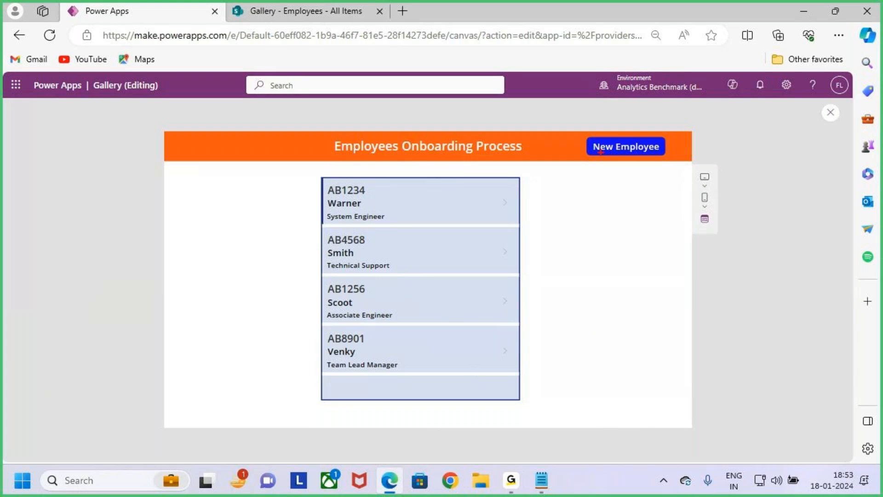
left_click_drag(583, 136, 665, 160)
key("Escape")
Step: Open a blank form with New Employee, check its Submit button, and leave the preview
left_click(622, 148)
key("ctrl+2")
left_click_drag(557, 391, 633, 423)
key("Escape")
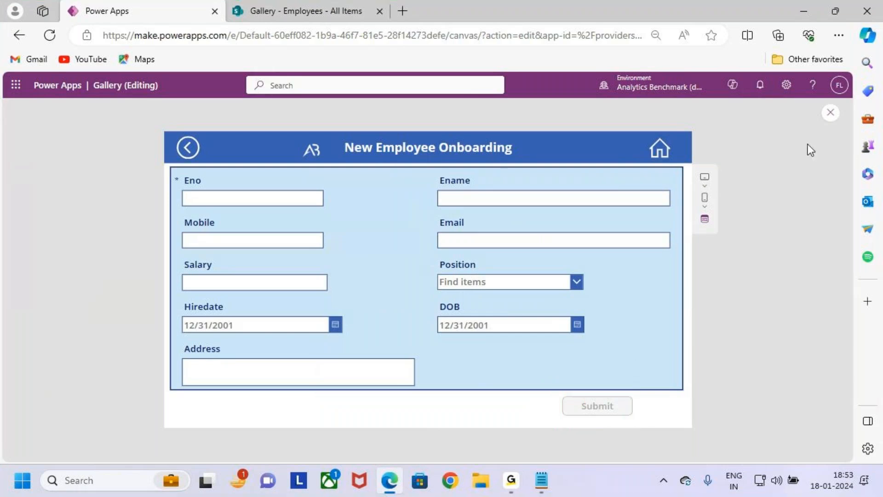
left_click(831, 112)
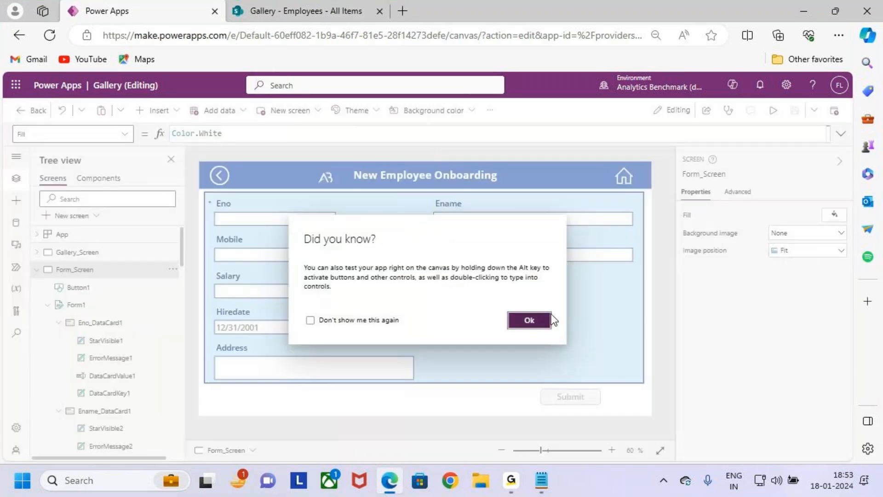
Step: Dismiss the tip dialog and open Gallery_Screen in the editor
left_click(524, 319)
left_click(60, 252)
key("ctrl+2")
mouse_move(331, 203)
left_mouse_down()
mouse_move(481, 378)
mouse_move(497, 382)
left_mouse_up()
mouse_move(511, 268)
left_mouse_down()
mouse_move(532, 289)
mouse_move(515, 308)
left_mouse_up()
mouse_move(541, 276)
left_mouse_down()
mouse_move(558, 343)
mouse_move(614, 298)
mouse_move(676, 318)
left_mouse_up()
left_click_drag(506, 370, 759, 333)
key("Escape")
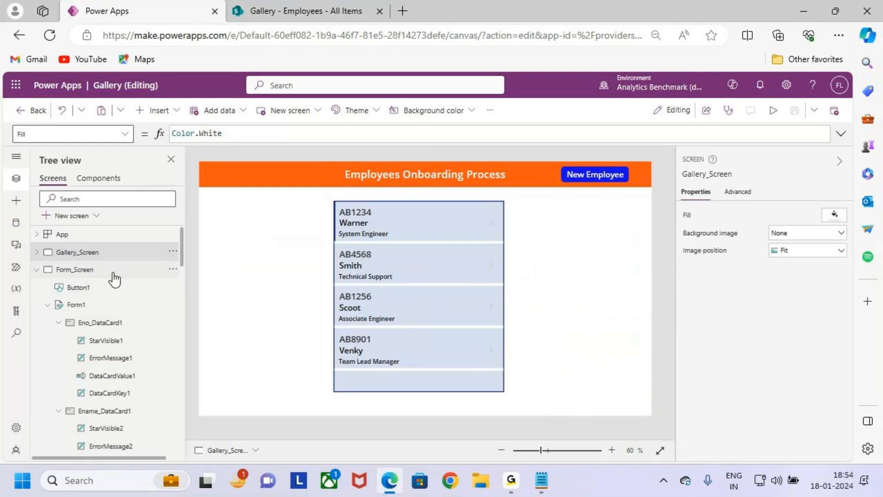
left_click(95, 271)
left_click(107, 256)
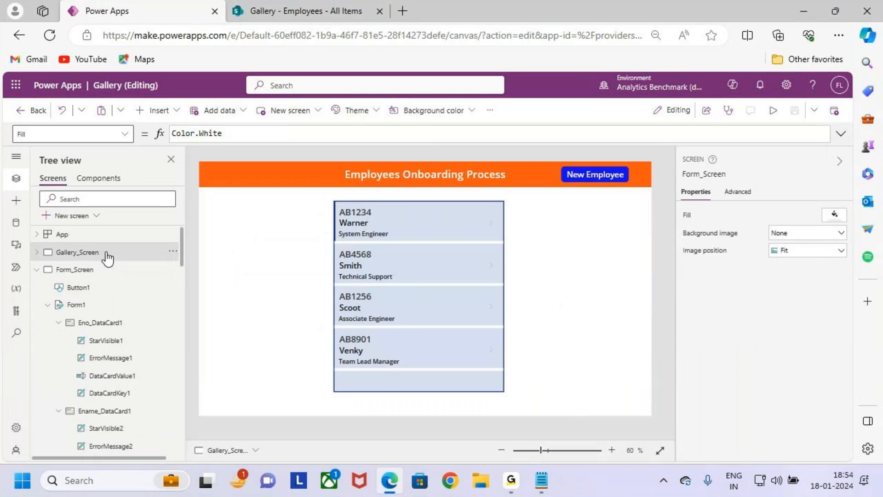
Step: Switch to the Notepad notes, read the Case 5 requirement on displaying a selected gallery item's complete details, and return to Power Apps
left_click(795, 8)
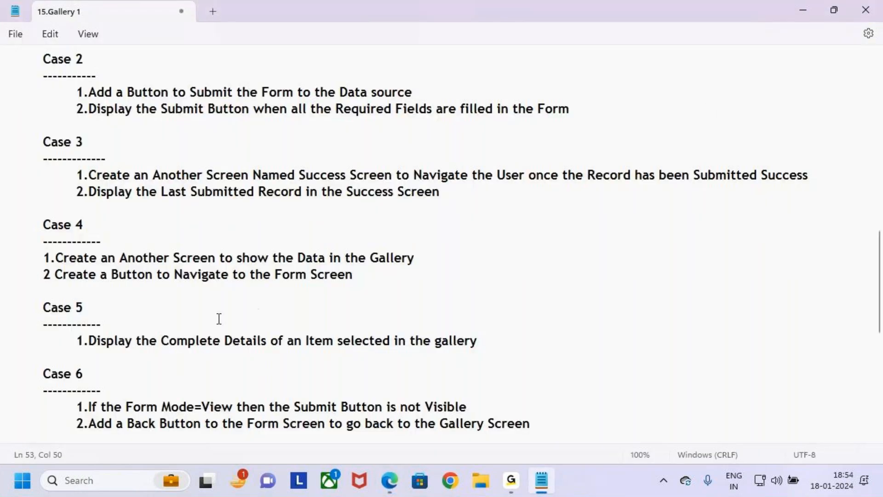
scroll(217, 318, "down", 1)
scroll(217, 319, "down", 1)
left_click_drag(88, 244, 315, 245)
left_click_drag(375, 244, 525, 249)
left_click(525, 250)
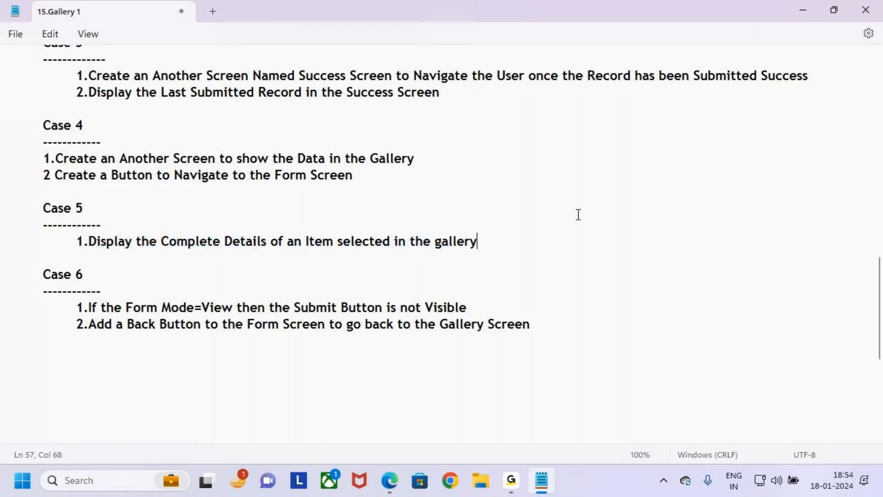
left_click(812, 9)
left_click(390, 480)
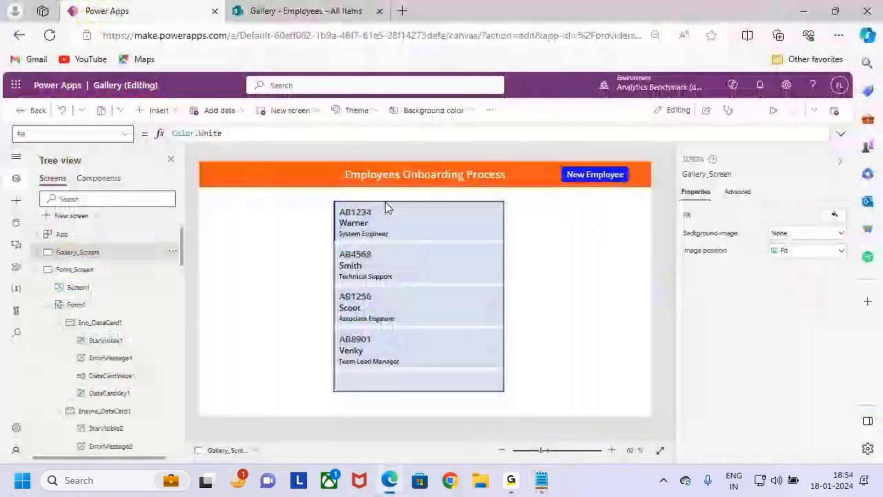
Step: Preview Gallery_Screen, examine the fields shown for each employee in the gallery, and leave the preview
left_click(773, 111)
left_click_drag(368, 189, 387, 175)
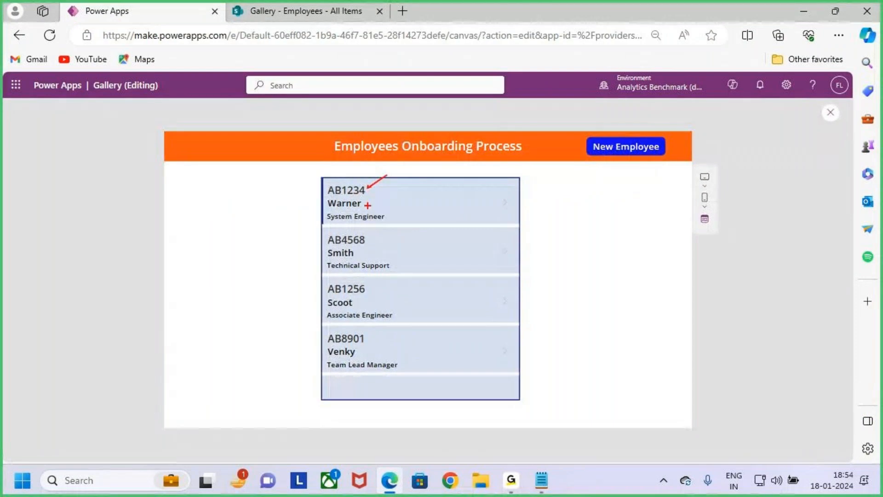
mouse_move(368, 204)
left_mouse_down()
mouse_move(384, 193)
mouse_move(420, 196)
left_mouse_up()
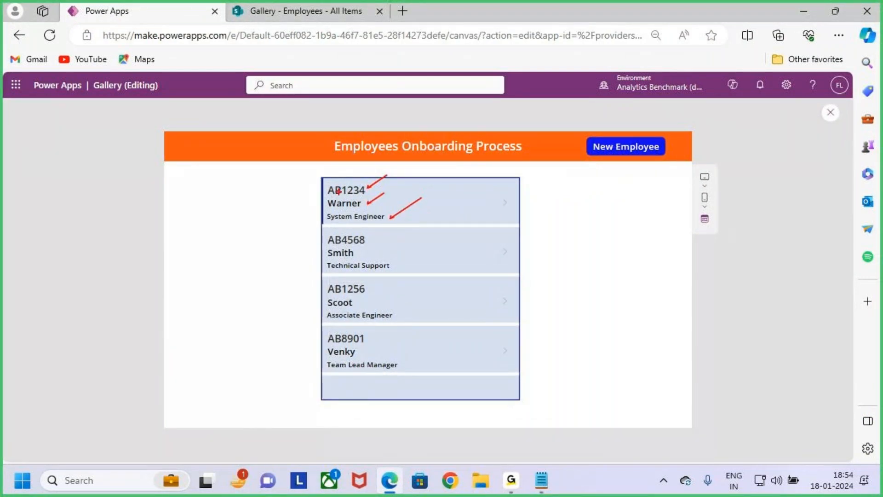
left_click_drag(321, 178, 515, 232)
key("Escape")
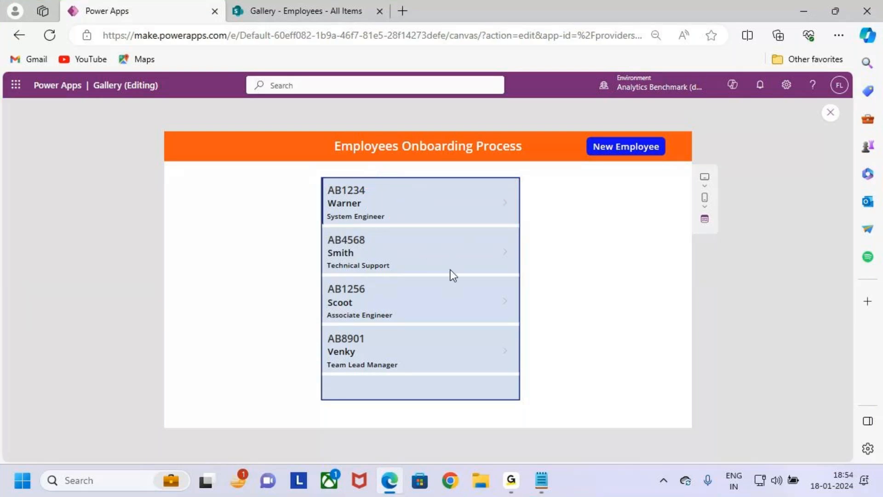
left_click_drag(322, 179, 523, 229)
key("Escape")
key("Escape")
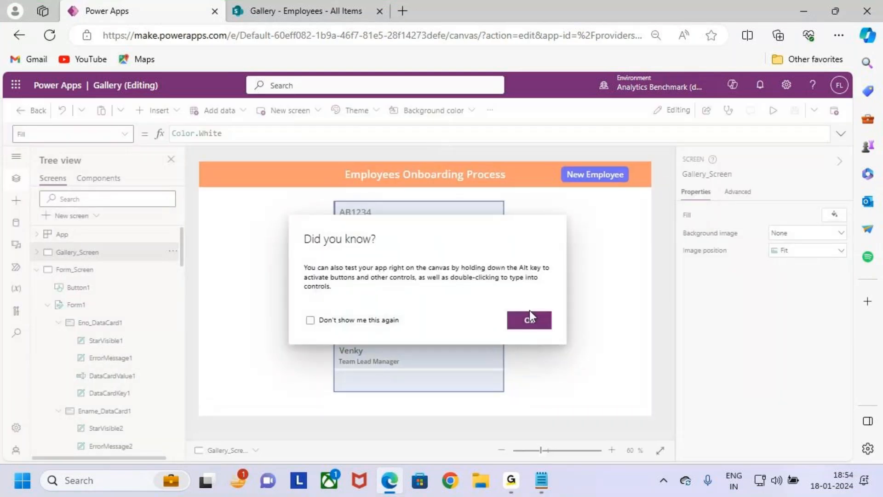
left_click(529, 317)
Step: Enlarge the arrow icon in the gallery's first item to about 69 by 72 and place it at about X 419, Y 24
left_click(488, 224)
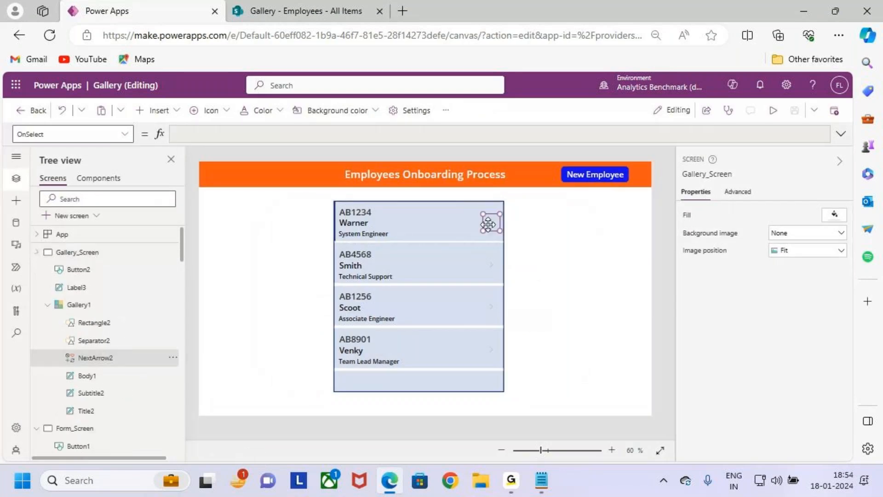
left_click_drag(488, 224, 484, 224)
scroll(490, 223, "up", 2)
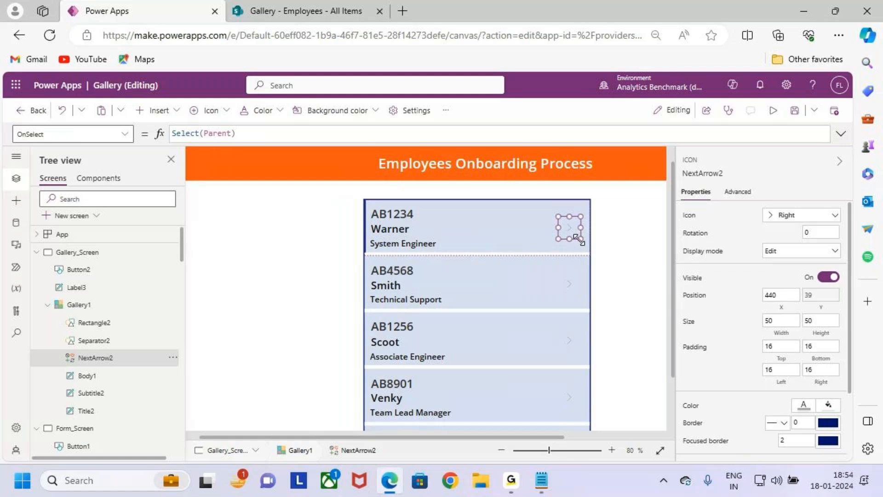
scroll(579, 238, "up", 2)
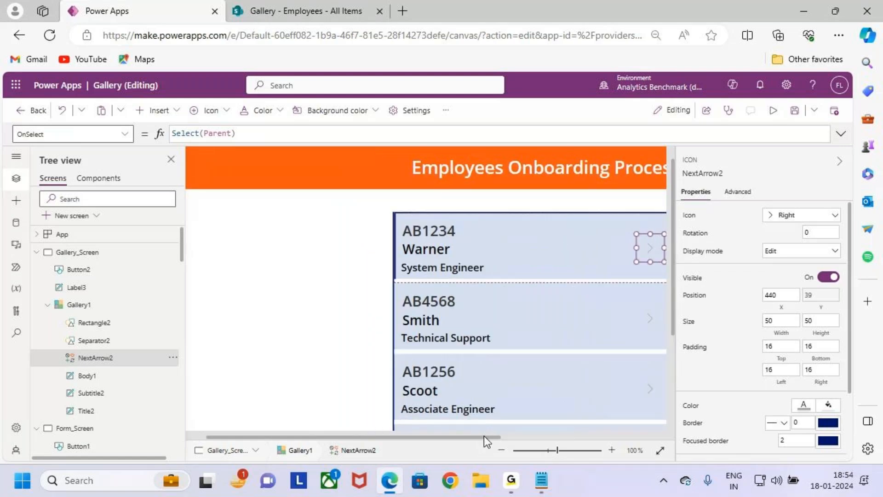
left_click_drag(484, 435, 537, 429)
left_click_drag(563, 228, 563, 221)
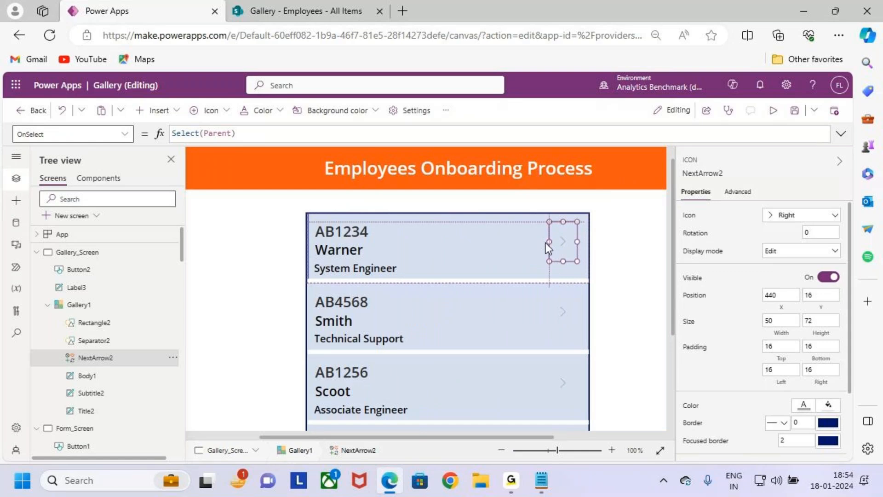
mouse_move(549, 242)
left_mouse_down()
mouse_move(538, 242)
mouse_move(560, 244)
left_mouse_up()
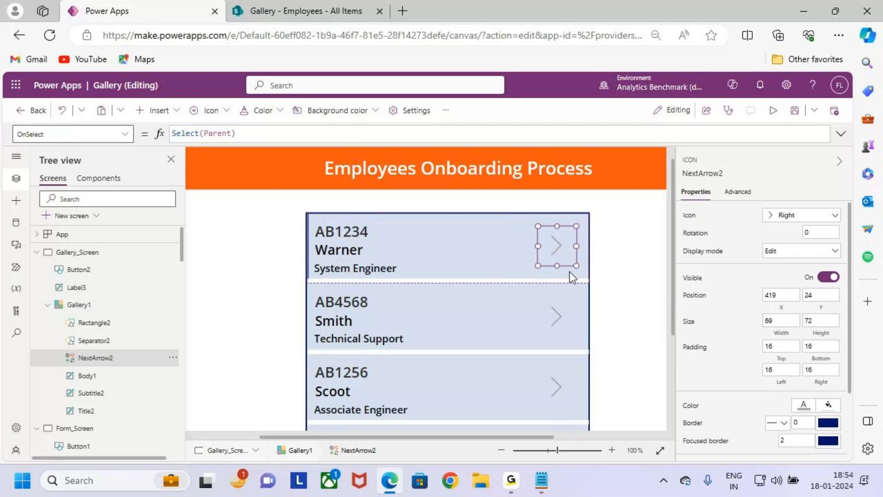
scroll(570, 271, "down", 2)
scroll(569, 271, "down", 2)
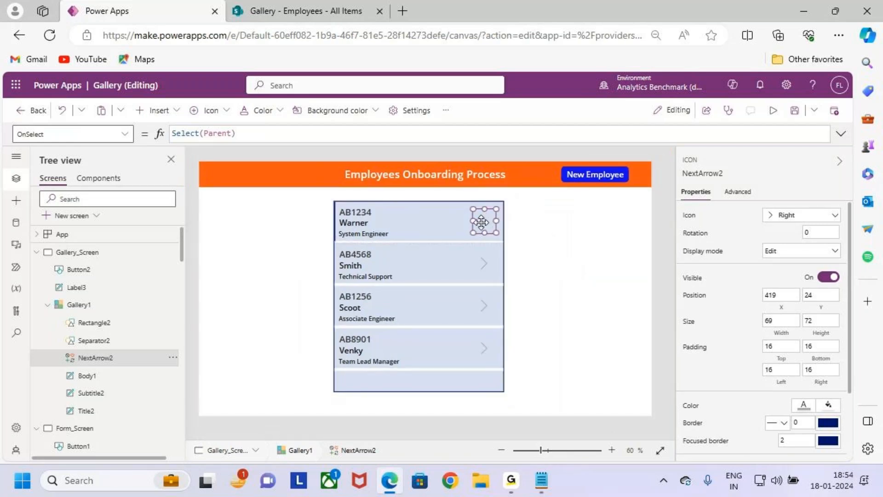
key("ctrl+2")
mouse_move(336, 202)
left_mouse_down()
mouse_move(445, 238)
mouse_move(506, 246)
left_mouse_up()
left_click_drag(482, 218, 509, 191)
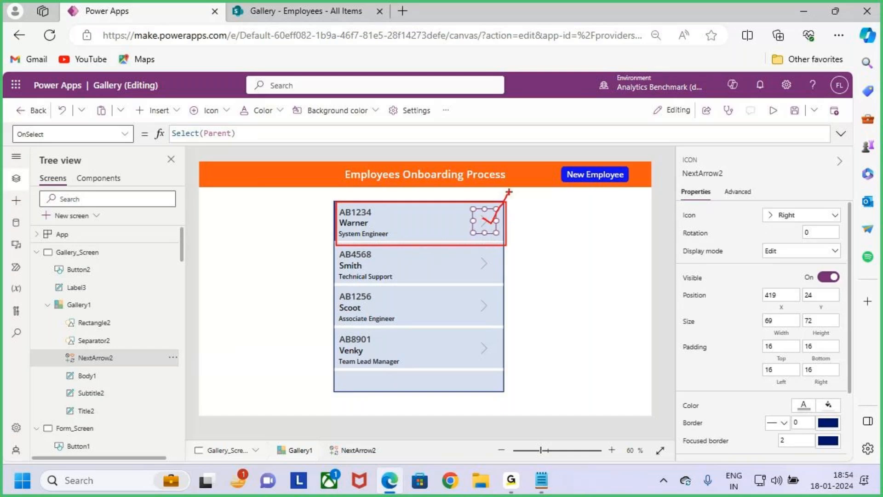
mouse_move(554, 226)
left_mouse_down()
mouse_move(556, 270)
mouse_move(597, 269)
mouse_move(638, 291)
left_mouse_up()
left_click_drag(547, 322, 780, 255)
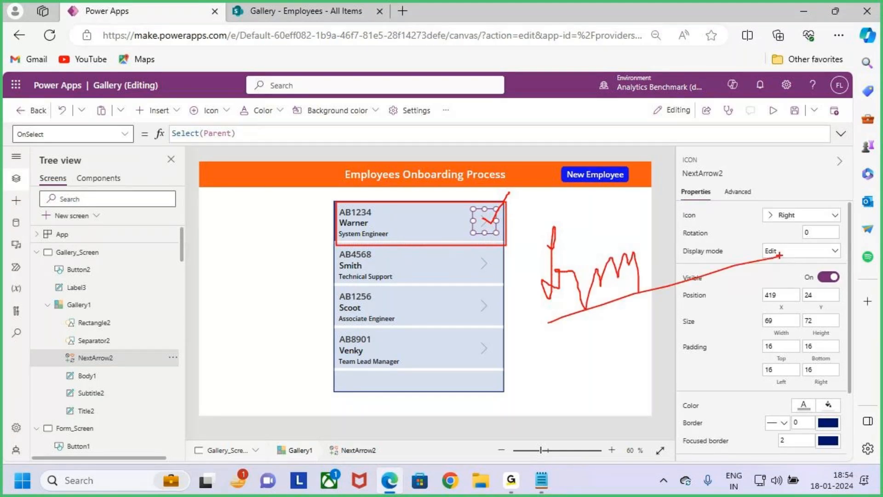
key("Escape")
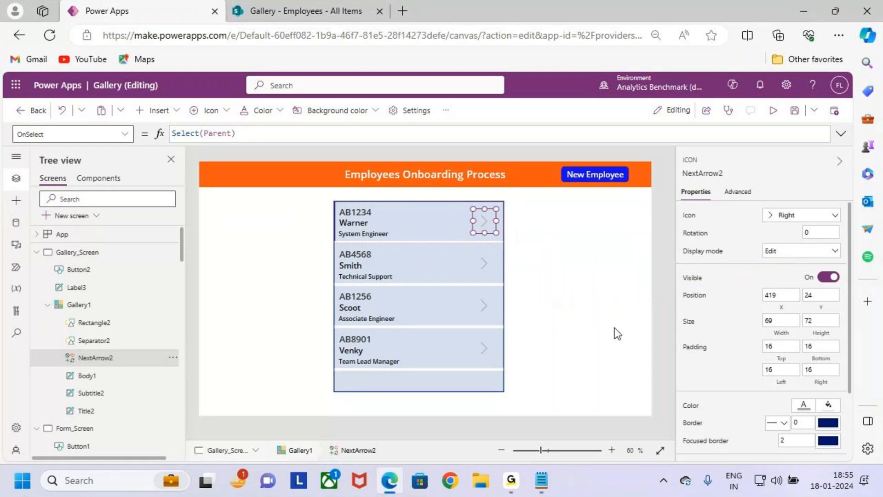
left_click(561, 350)
key("ctrl+2")
mouse_move(491, 223)
left_mouse_down()
mouse_move(501, 239)
mouse_move(533, 225)
mouse_move(516, 244)
left_mouse_up()
mouse_move(562, 224)
left_mouse_down()
mouse_move(575, 224)
mouse_move(567, 262)
mouse_move(584, 239)
mouse_move(621, 245)
left_mouse_up()
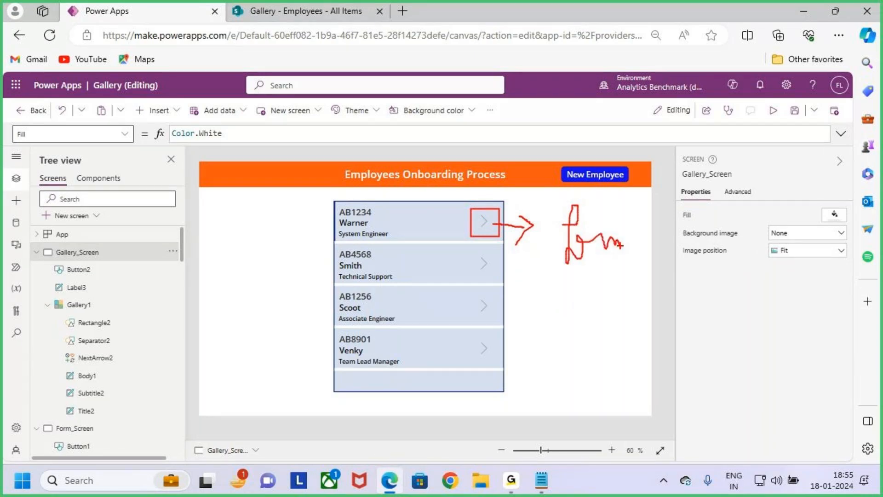
mouse_move(564, 320)
left_mouse_down()
mouse_move(595, 311)
mouse_move(612, 345)
left_mouse_up()
mouse_move(618, 311)
left_mouse_down()
mouse_move(619, 321)
mouse_move(651, 304)
mouse_move(671, 326)
mouse_move(692, 307)
left_mouse_up()
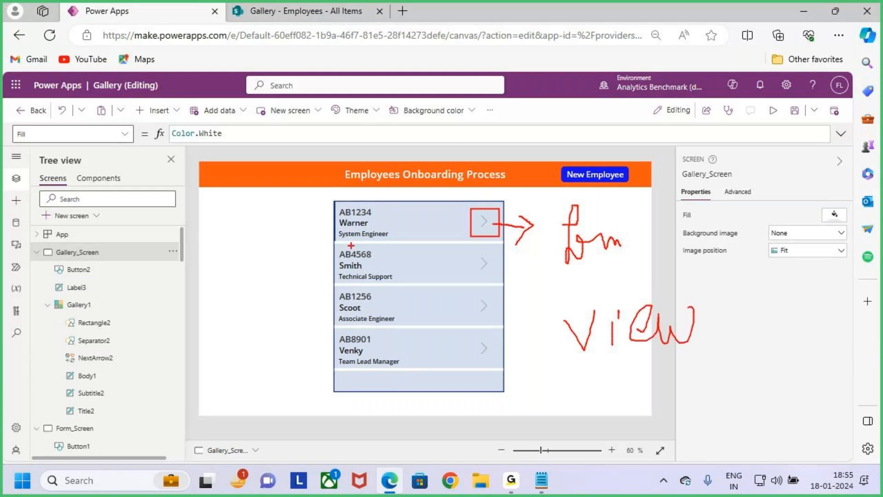
left_click_drag(337, 206, 432, 246)
left_click_drag(585, 279, 633, 272)
key("Escape")
Step: Replace the OnSelect formula of the gallery's arrow icon with ViewForm(Form1)
left_click(483, 220)
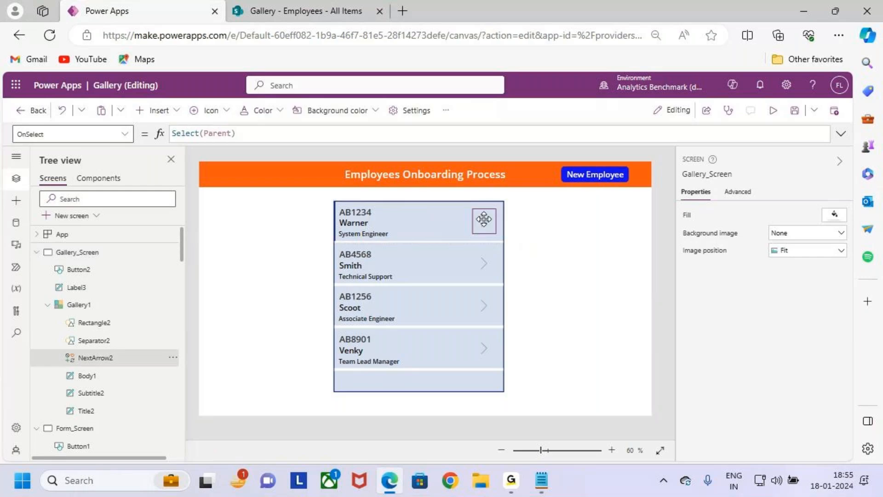
key("ctrl+2")
left_click_drag(20, 148, 55, 148)
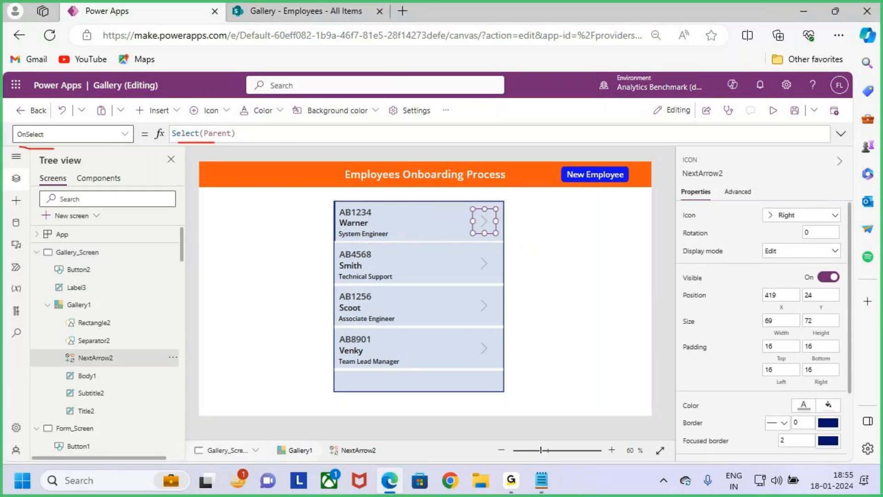
key("Escape")
left_click_drag(254, 135, 112, 134)
key("BackSpace")
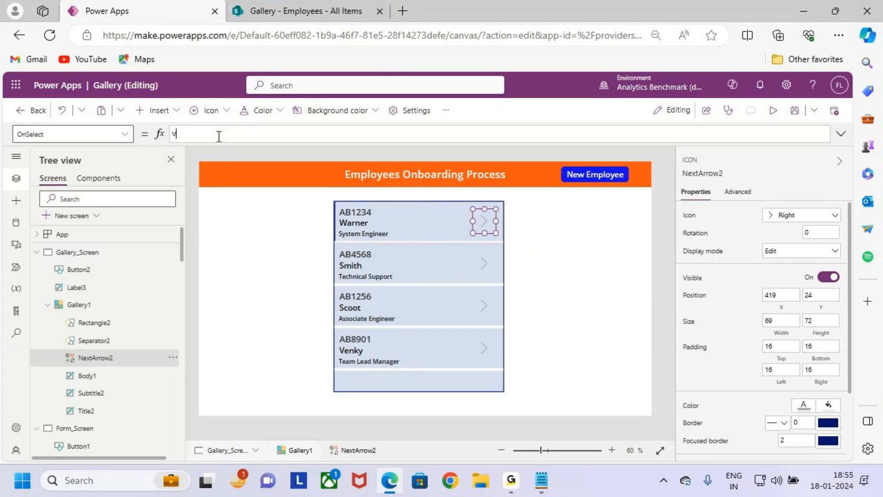
type("iewForm(")
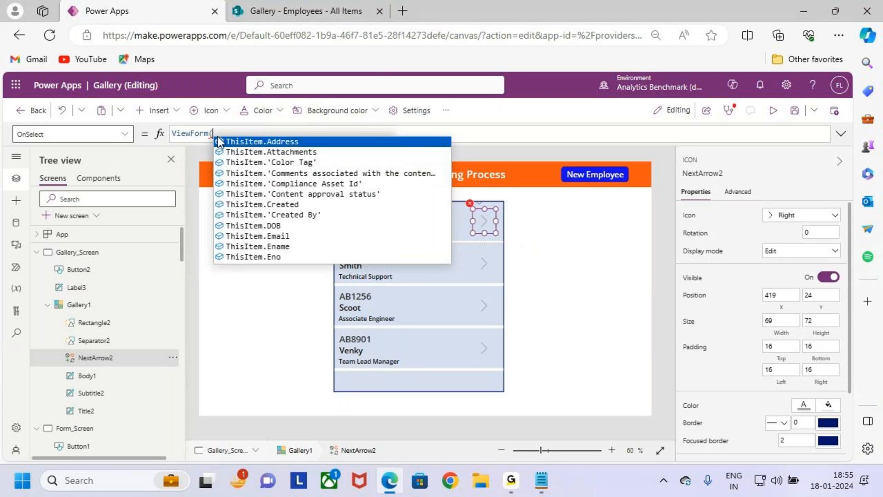
type("form")
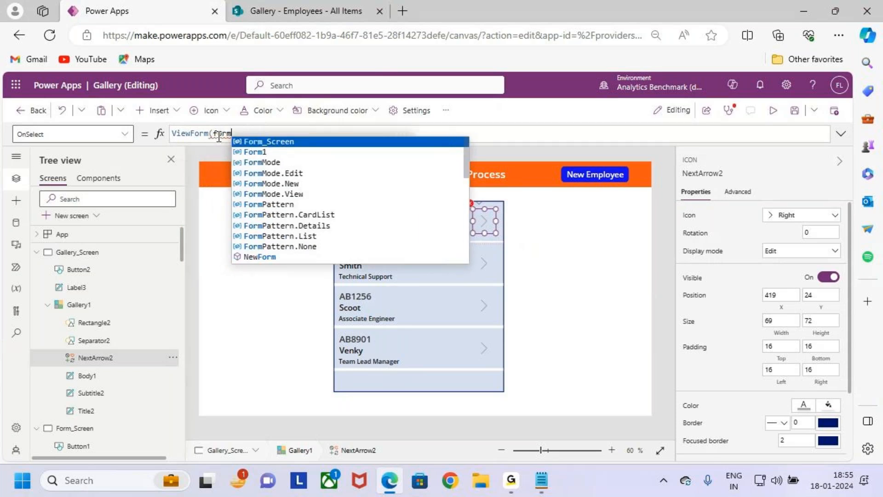
key("Down")
key("Tab")
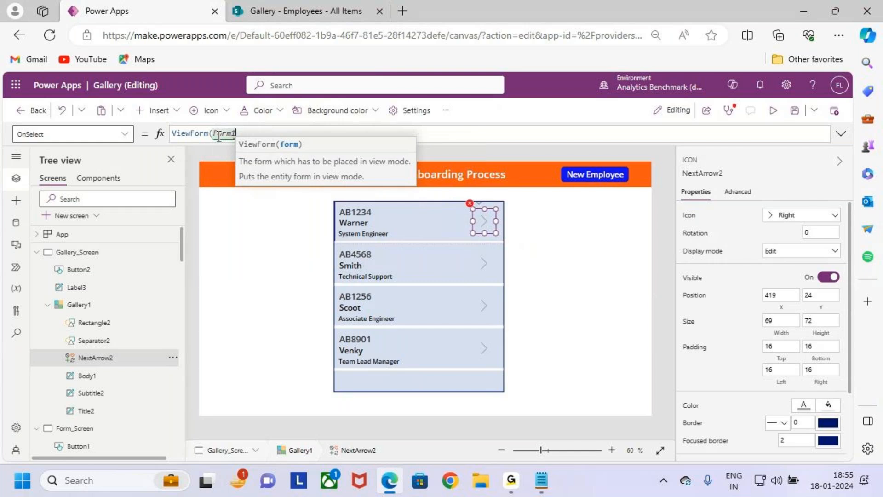
type(")")
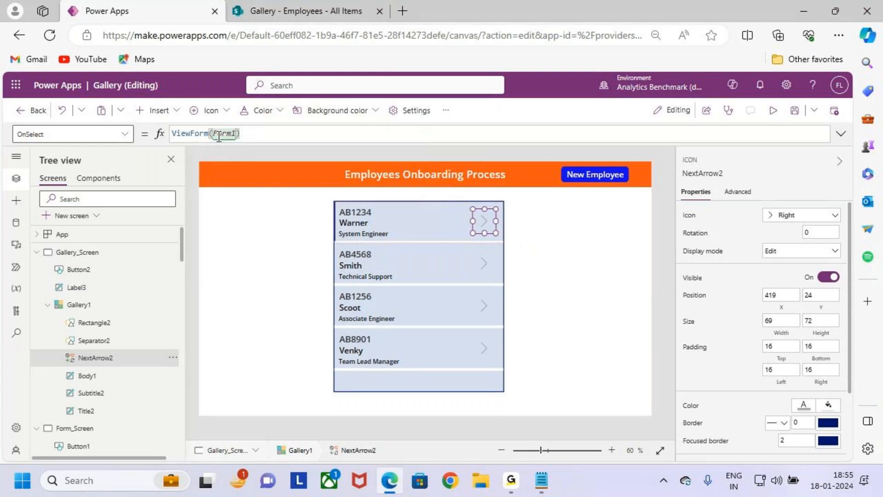
Step: Expand the arrow icon's OnSelect formula to several lines and end the ViewForm(Form1) statement with a semicolon
key("shift+Return")
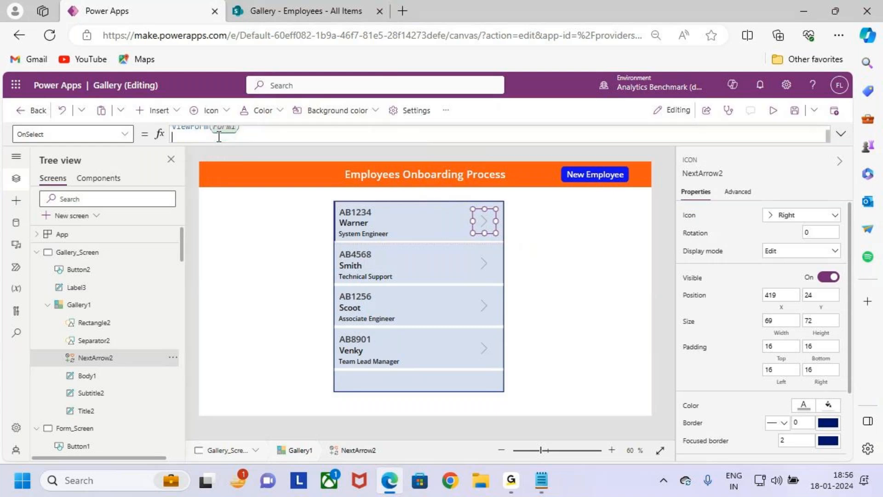
left_click(840, 133)
left_click(252, 133)
left_click_drag(252, 134, 159, 134)
left_click(258, 137)
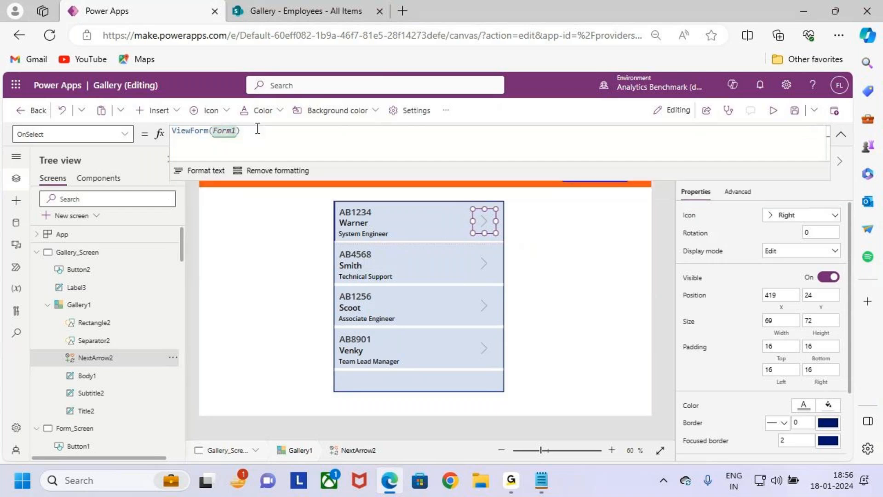
key("shift+Return")
type("Navi")
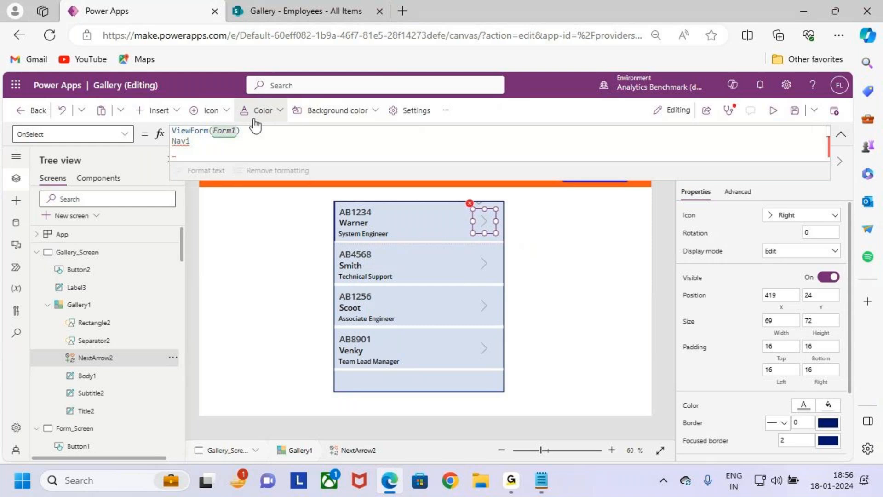
left_click(263, 131)
type(";")
double_click(206, 136)
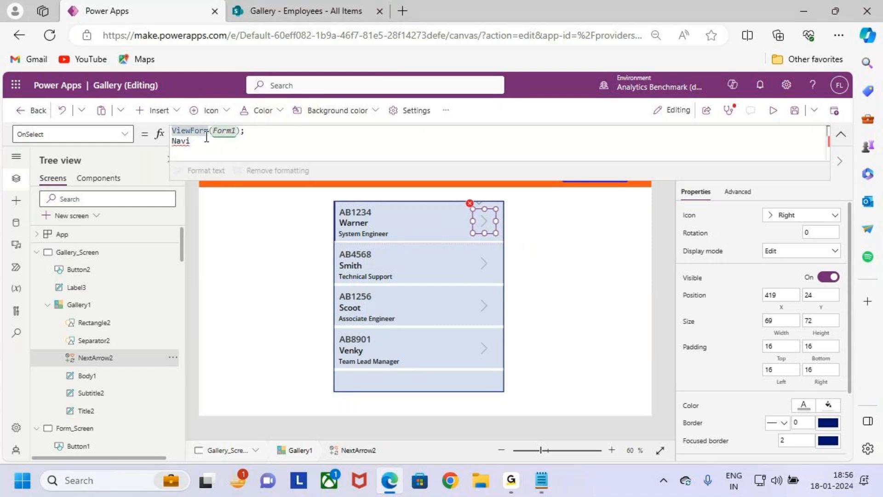
Step: Add Navigate(Form_Screen) as the second statement of the arrow icon's OnSelect formula
left_click(207, 139)
key("BackSpace")
key("BackSpace")
key("BackSpace")
key("BackSpace")
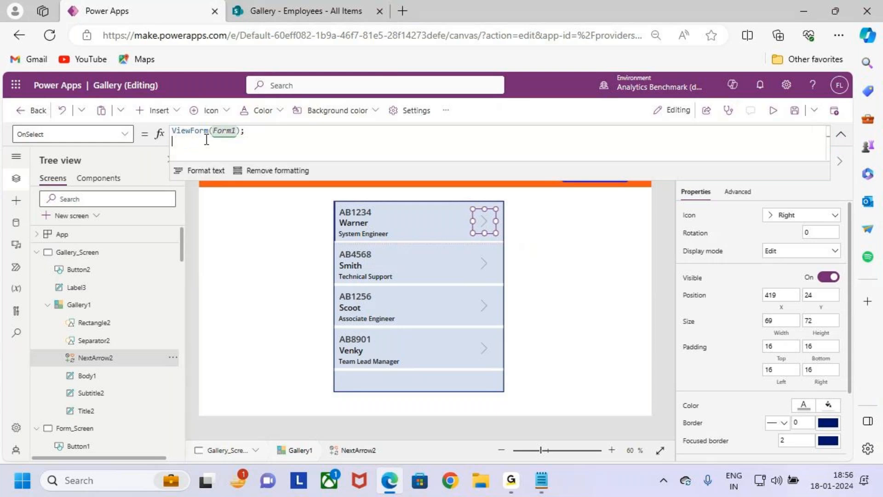
type("Na")
key("Tab")
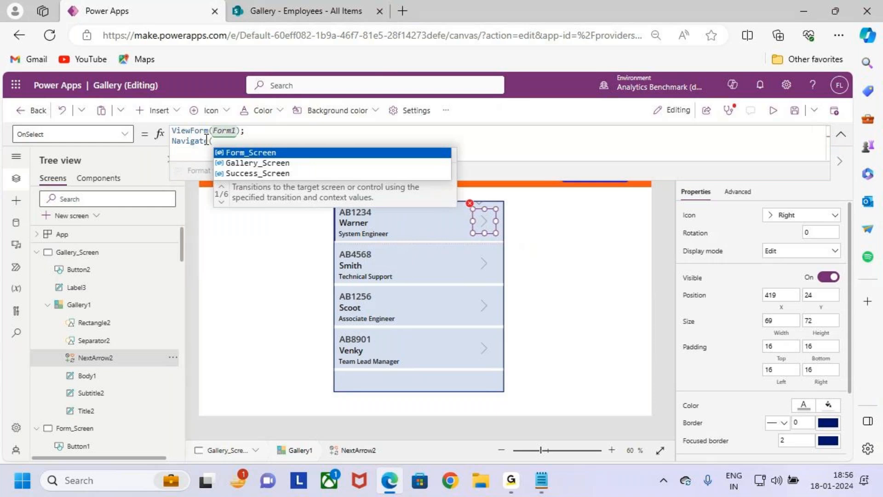
type("Form")
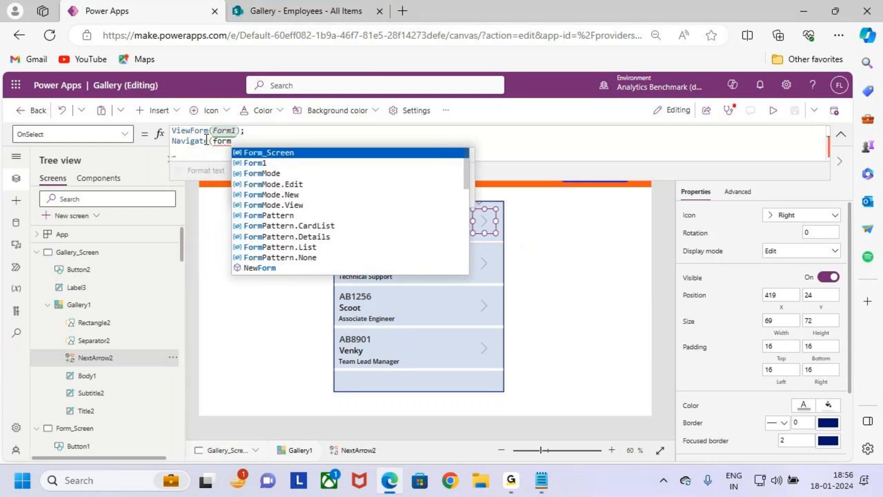
key("Tab")
type(")")
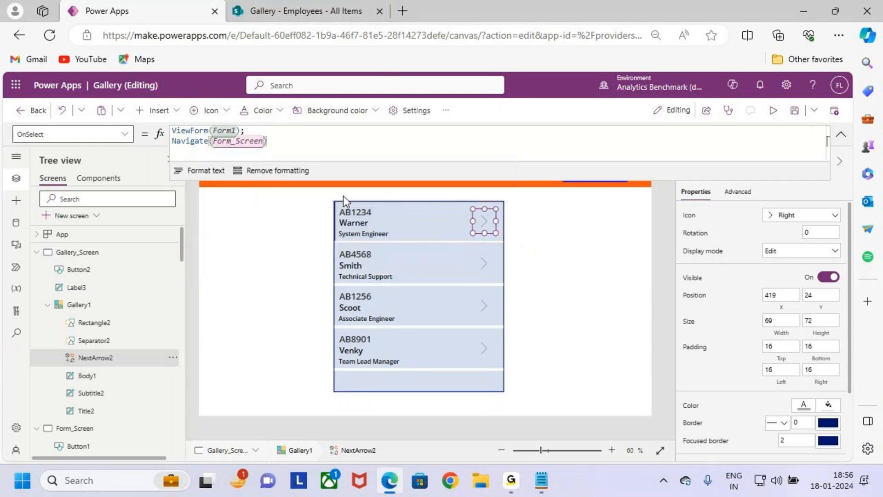
mouse_move(473, 218)
left_mouse_down()
mouse_move(482, 224)
mouse_move(494, 202)
left_mouse_up()
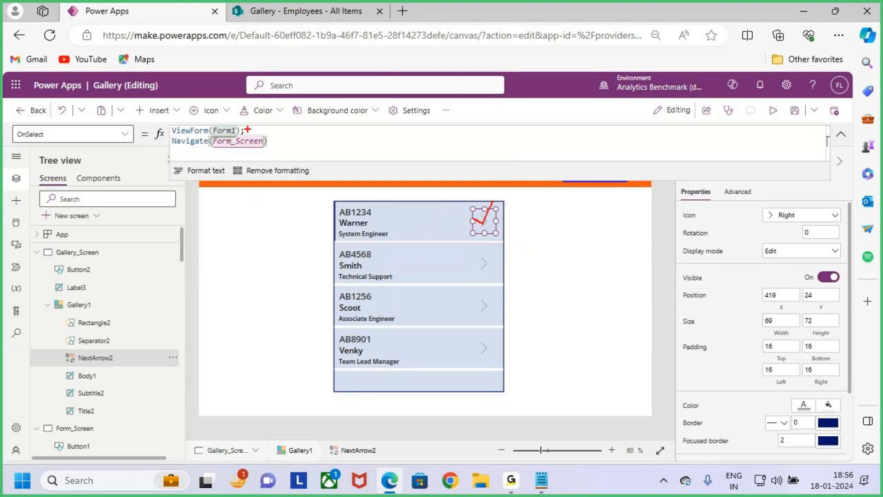
mouse_move(265, 109)
left_mouse_down()
mouse_move(243, 129)
mouse_move(289, 151)
left_mouse_up()
key("Escape")
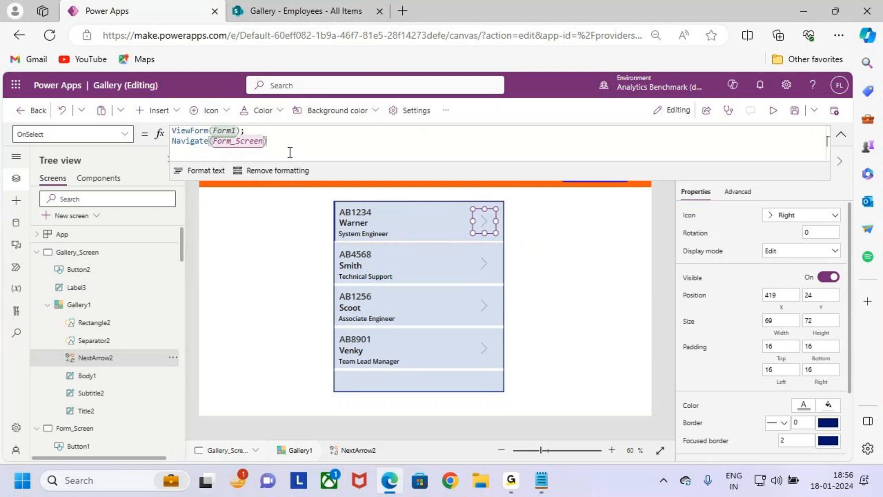
Step: Preview the app to test the first employee's gallery arrow, and return to editing
left_click(773, 111)
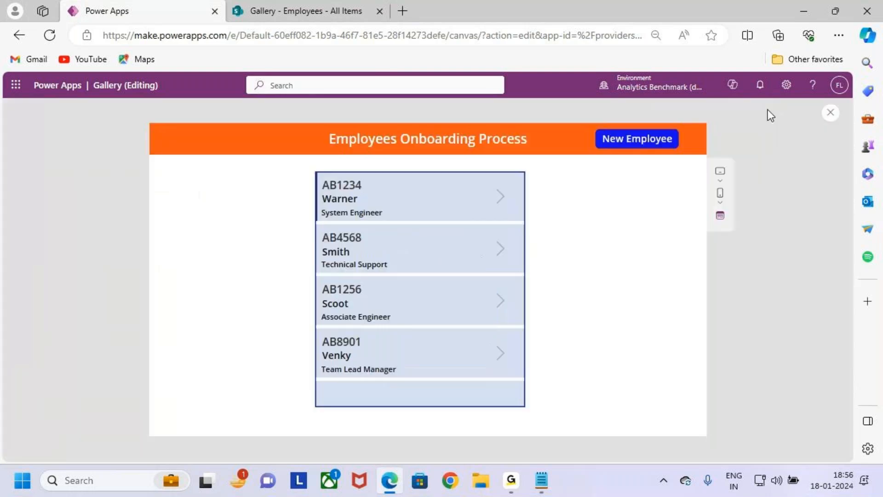
key("ctrl+2")
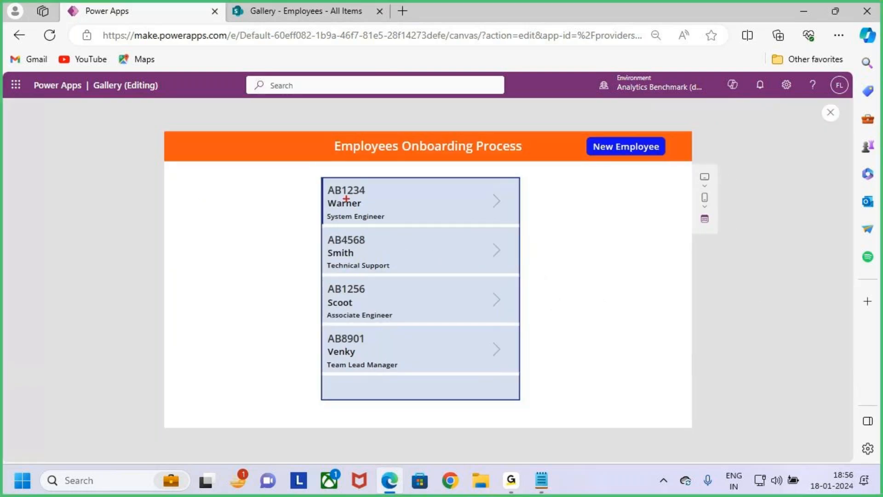
mouse_move(319, 180)
left_mouse_down()
mouse_move(510, 222)
mouse_move(515, 180)
left_mouse_up()
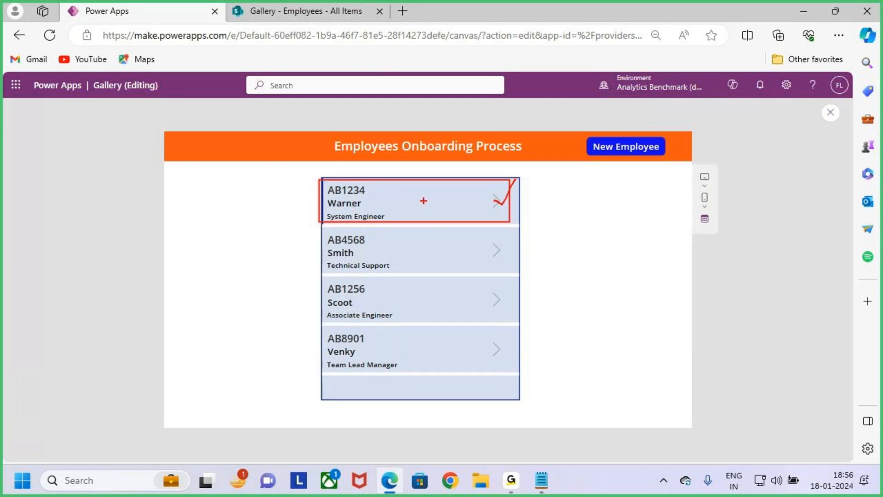
left_click_drag(373, 154, 385, 194)
left_click_drag(390, 179, 375, 204)
key("Escape")
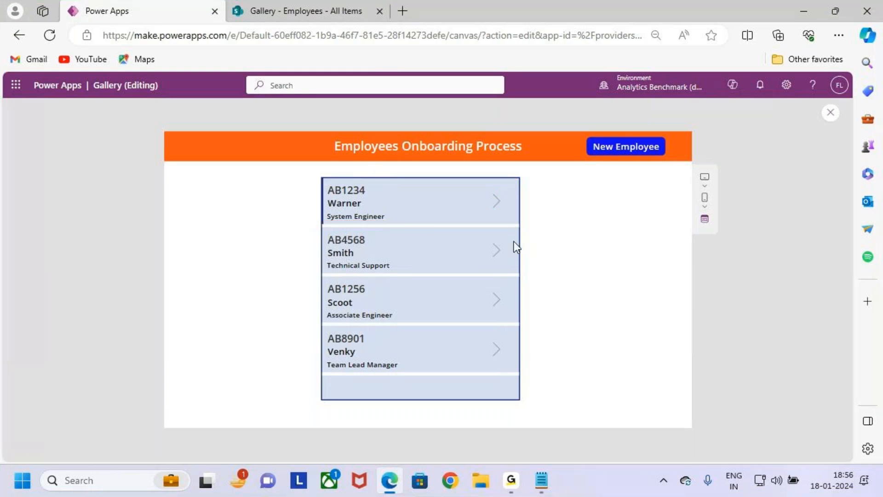
left_click(500, 202)
key("ctrl+2")
mouse_move(383, 104)
left_mouse_down()
mouse_move(396, 134)
mouse_move(389, 164)
left_mouse_up()
mouse_move(169, 169)
left_mouse_down()
mouse_move(457, 315)
mouse_move(687, 393)
left_mouse_up()
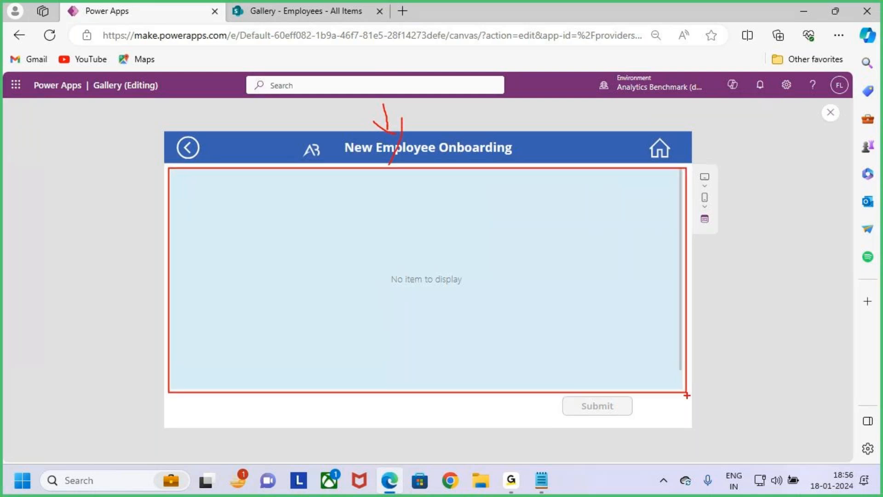
key("Escape")
left_click(830, 112)
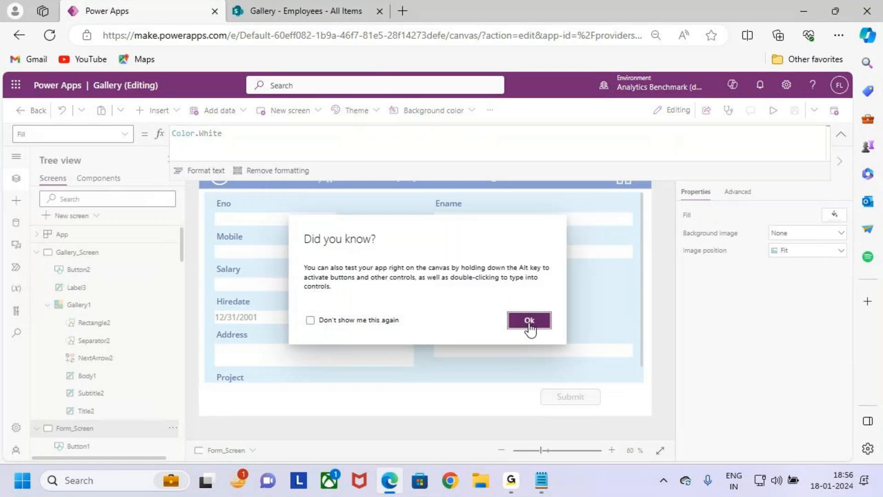
left_click(529, 321)
Step: Review the ViewForm and Navigate statements in the OnSelect formula of the gallery's arrow icon
left_click(124, 256)
left_click(477, 219)
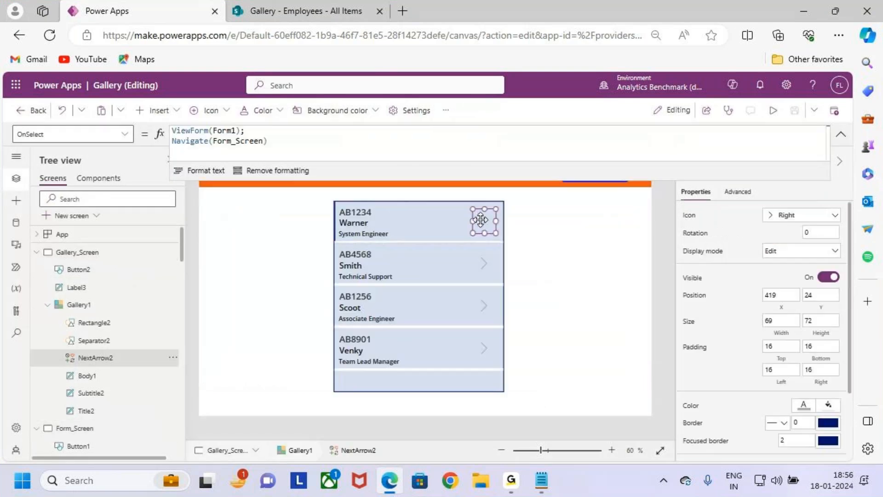
left_click_drag(173, 131, 240, 131)
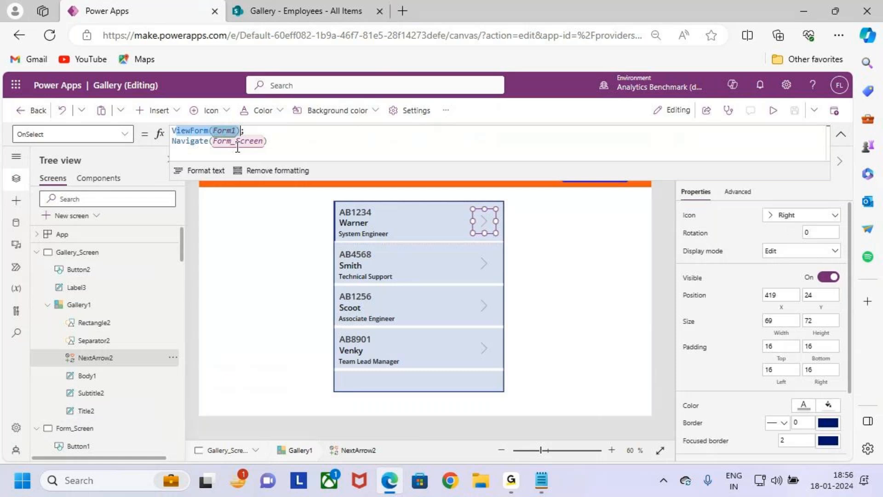
left_click_drag(190, 140, 263, 141)
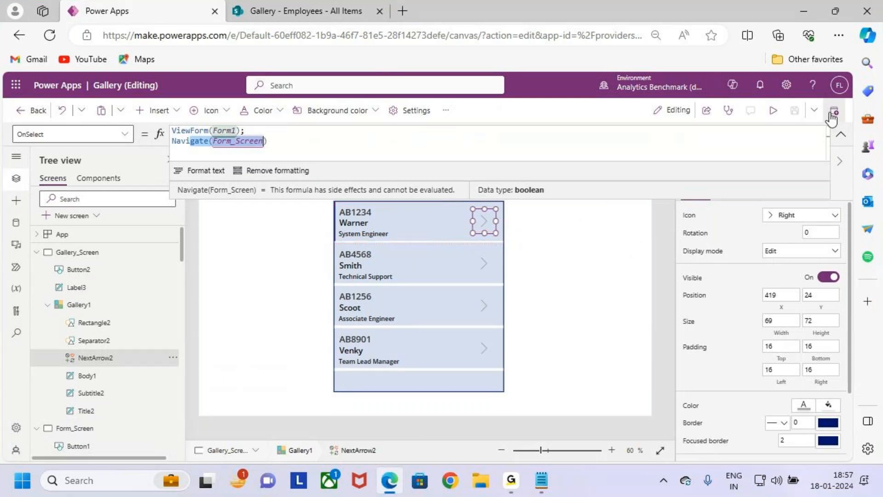
left_click(843, 134)
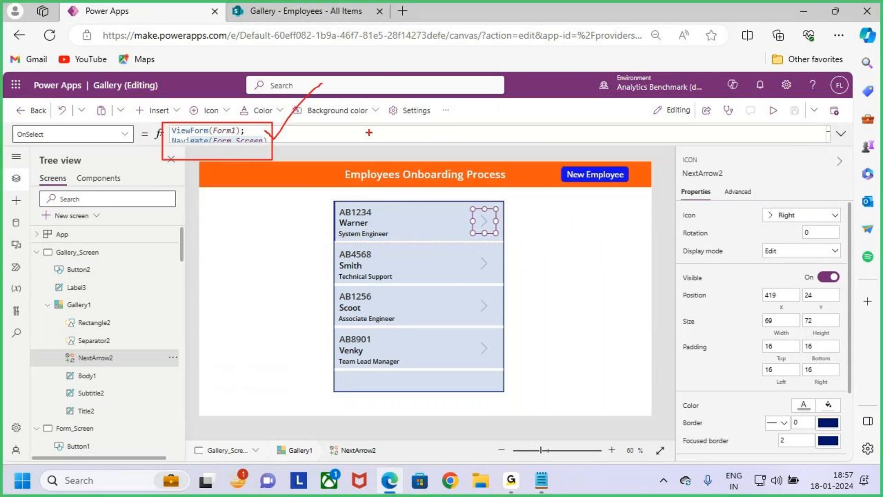
left_click_drag(483, 219, 513, 194)
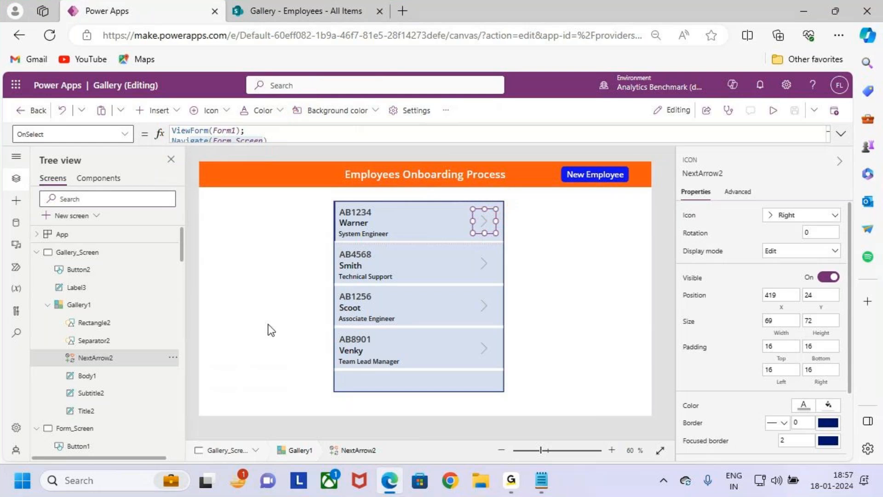
Step: Enter Gallery1 in the Item property of Form1 on Form_Screen
left_click(99, 305)
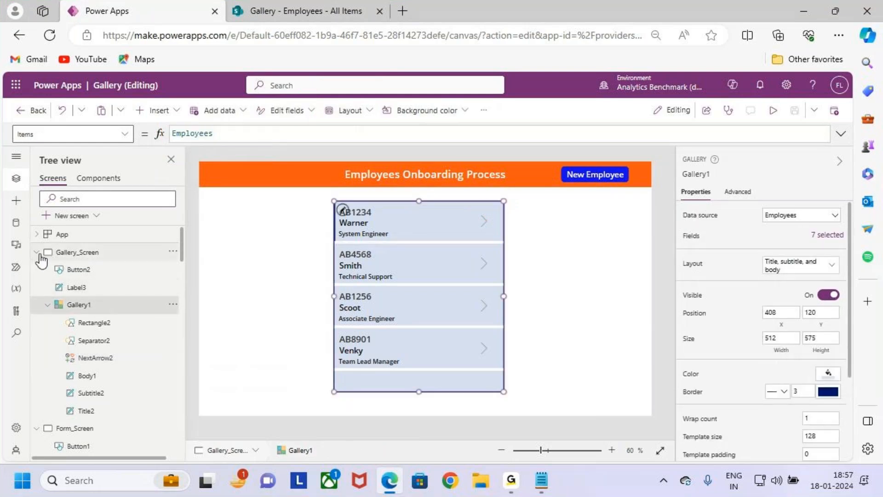
left_click(36, 252)
left_click(88, 305)
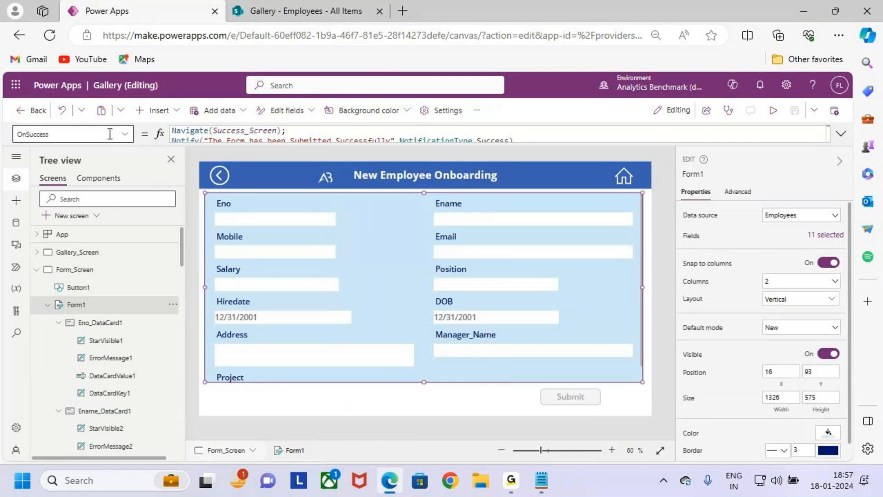
left_click(124, 134)
scroll(65, 243, "up", 2)
scroll(67, 240, "down", 4)
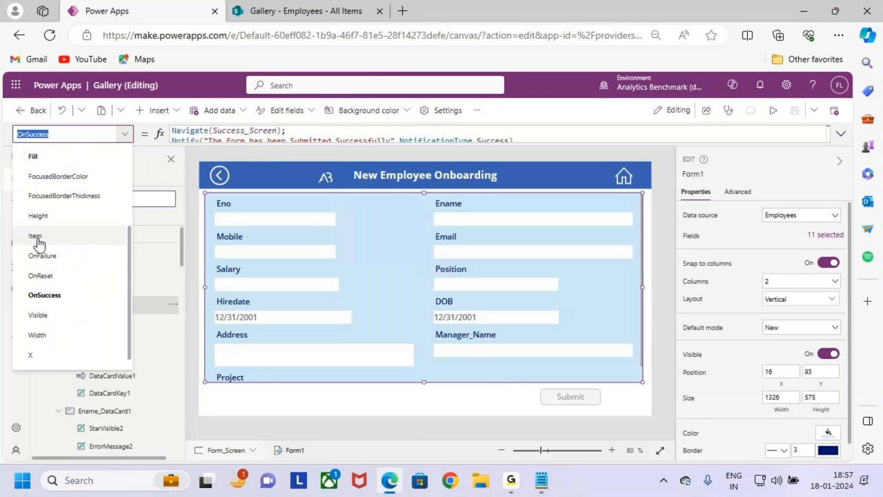
left_click(63, 241)
left_click(202, 136)
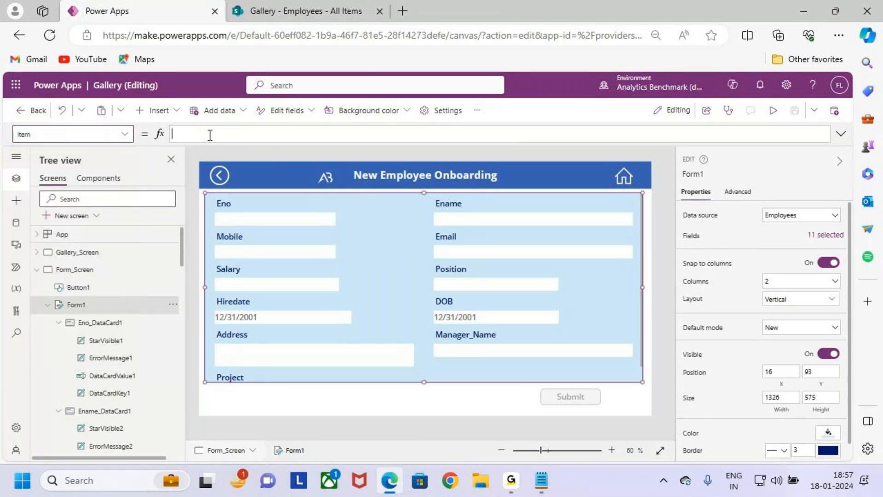
type("galler")
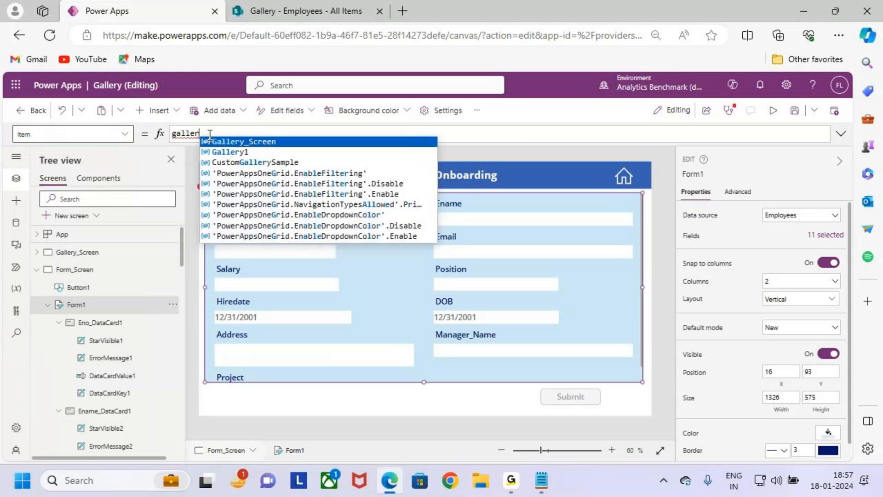
key("Down")
key("Tab")
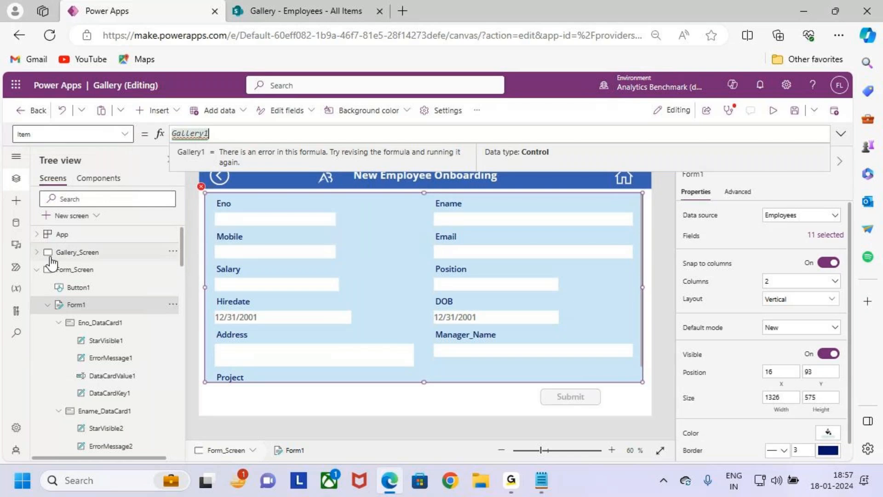
Step: Check the gallery's control name on Gallery_Screen and return to Form1
left_click(65, 252)
left_click(36, 252)
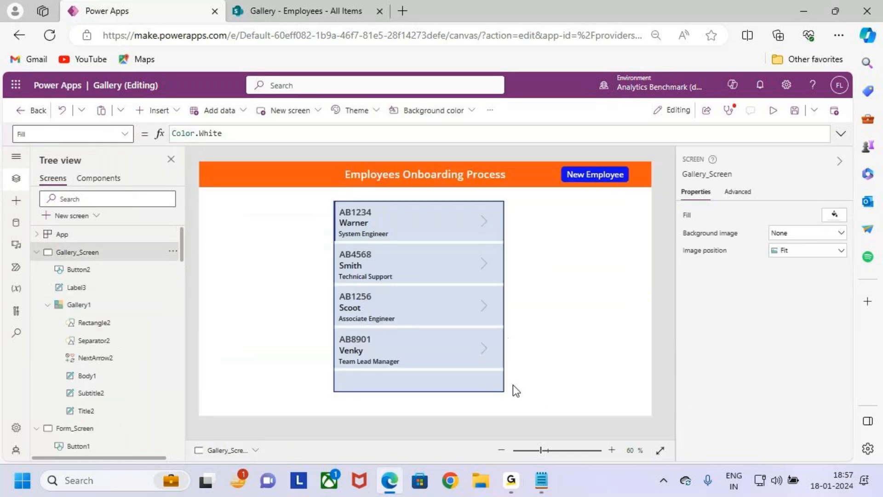
left_click(462, 377)
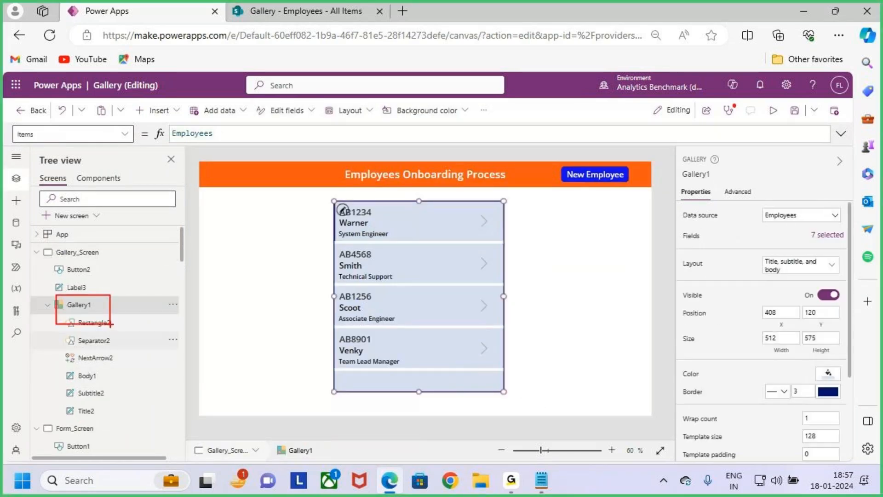
left_click(36, 252)
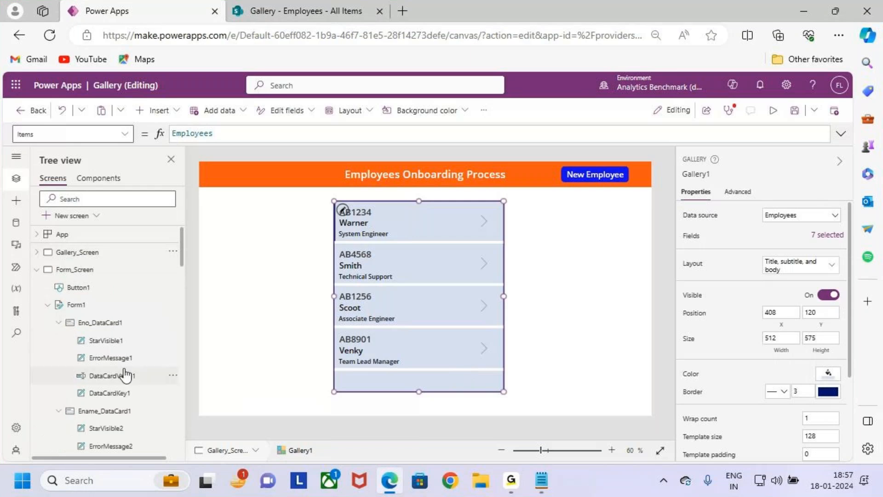
left_click(76, 305)
Step: Replace the Item formula of Form1 with Gallery1.Selected
double_click(226, 133)
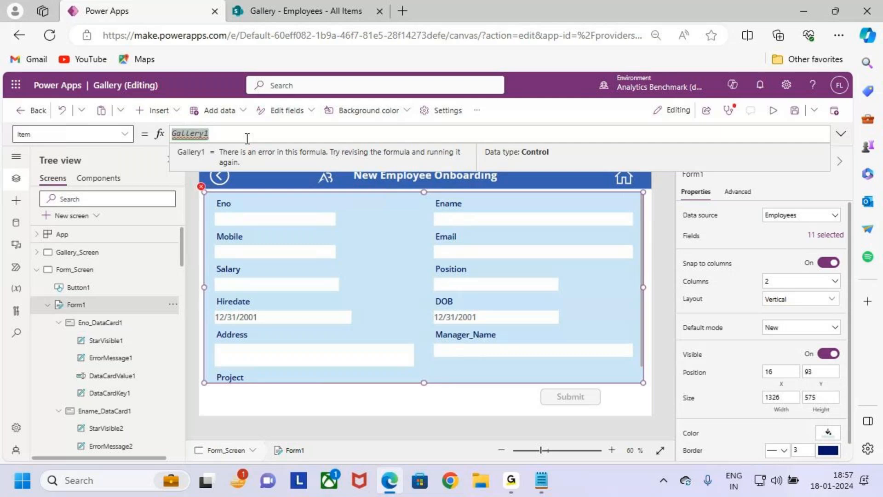
type("Galler")
key("BackSpace")
type("r")
key("Down")
key("Return")
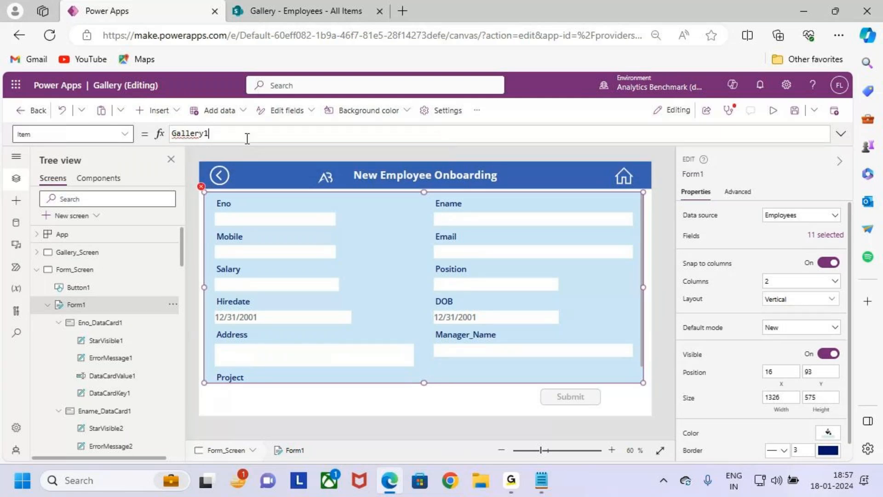
type(".Selected")
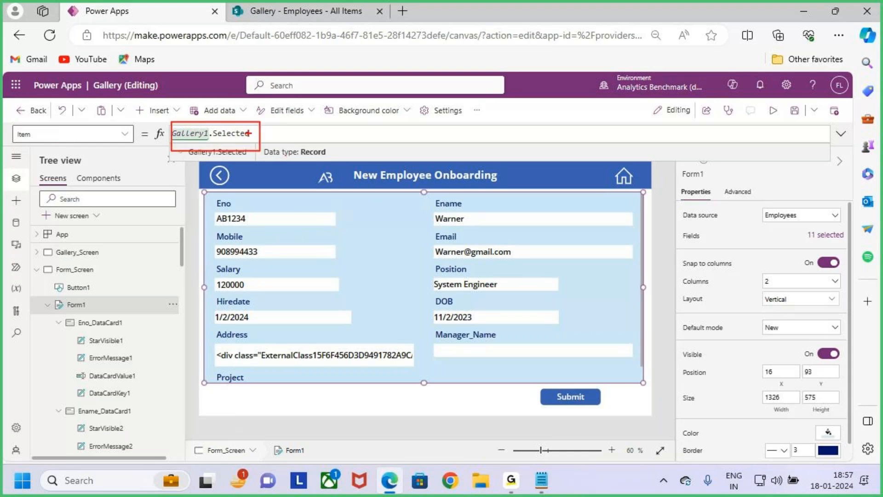
mouse_move(236, 125)
left_mouse_down()
mouse_move(333, 120)
mouse_move(343, 229)
left_mouse_up()
left_click_drag(323, 215, 373, 194)
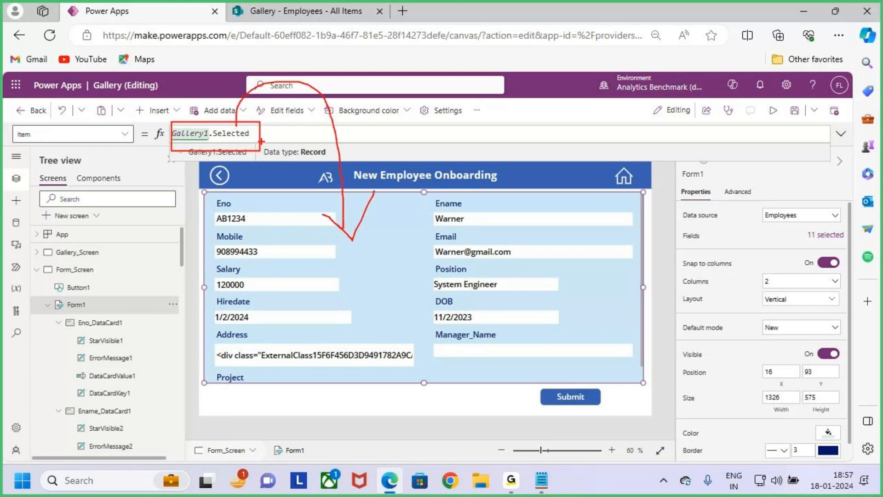
left_click_drag(231, 142, 178, 146)
left_click_drag(208, 197, 626, 376)
key("Escape")
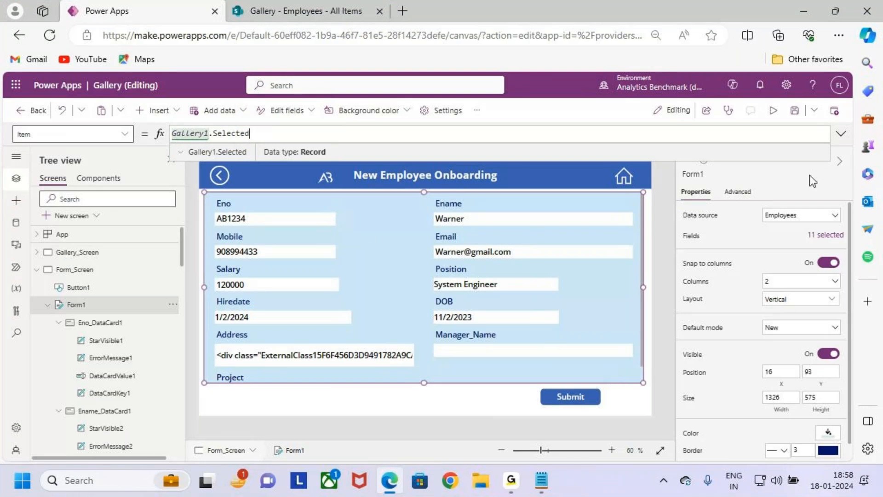
Step: Save the app and preview it from Gallery_Screen, opening the first employee's details through the gallery arrow
left_click(794, 111)
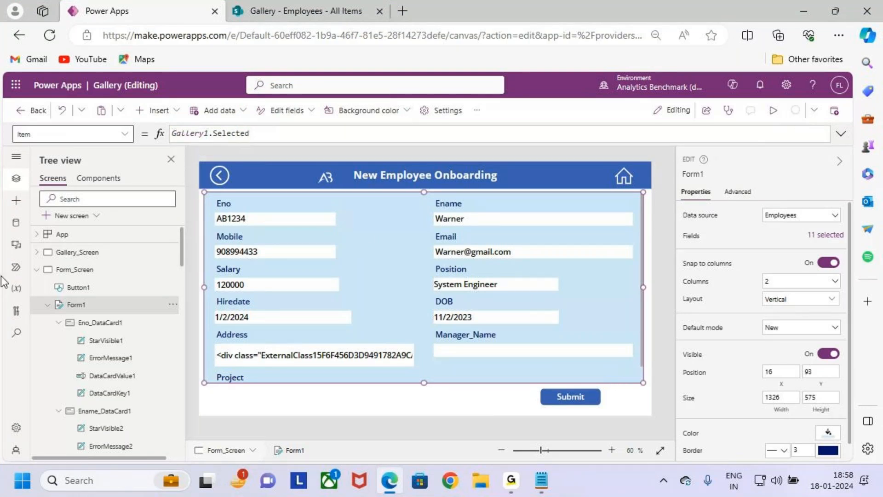
left_click(67, 253)
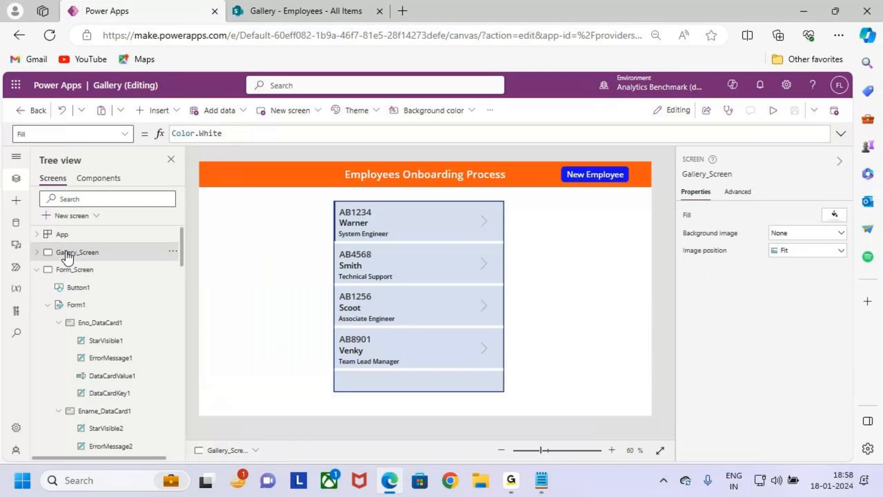
left_click(773, 112)
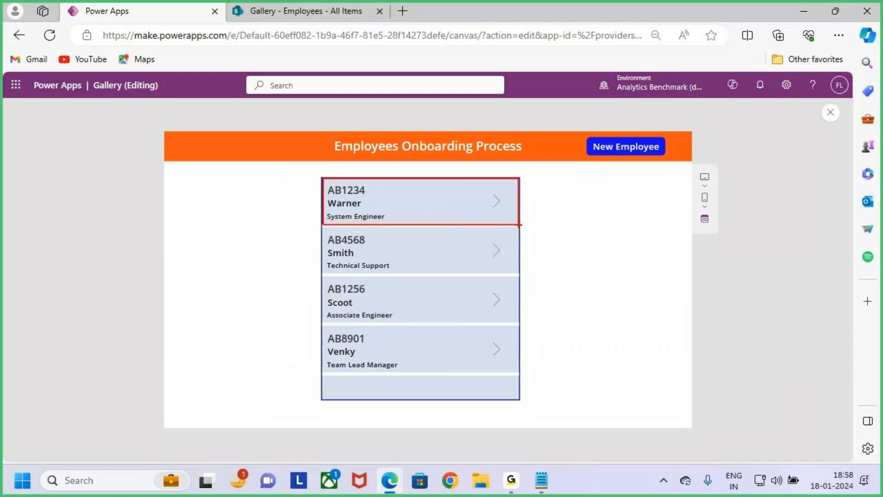
left_click(499, 210)
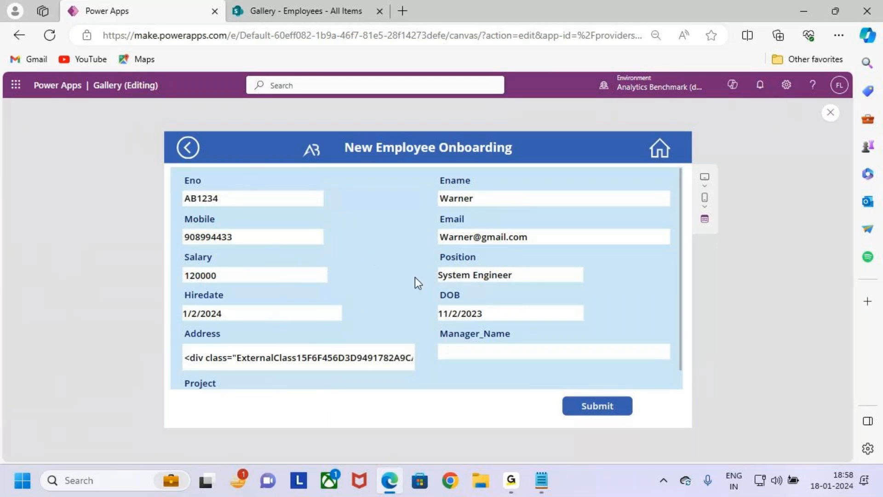
Step: Examine the selected employee's fields in the previewed form, including Manager_Name and Project
key("ctrl+2")
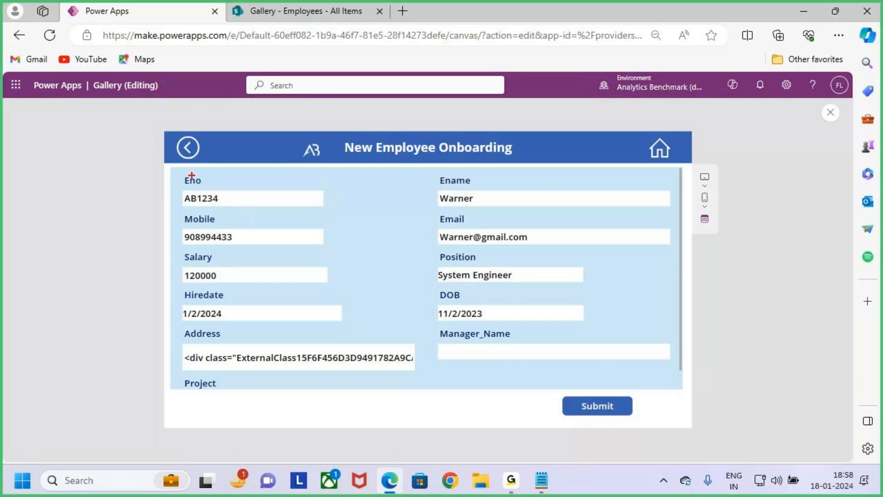
mouse_move(175, 170)
left_mouse_down()
mouse_move(380, 275)
mouse_move(686, 383)
left_mouse_up()
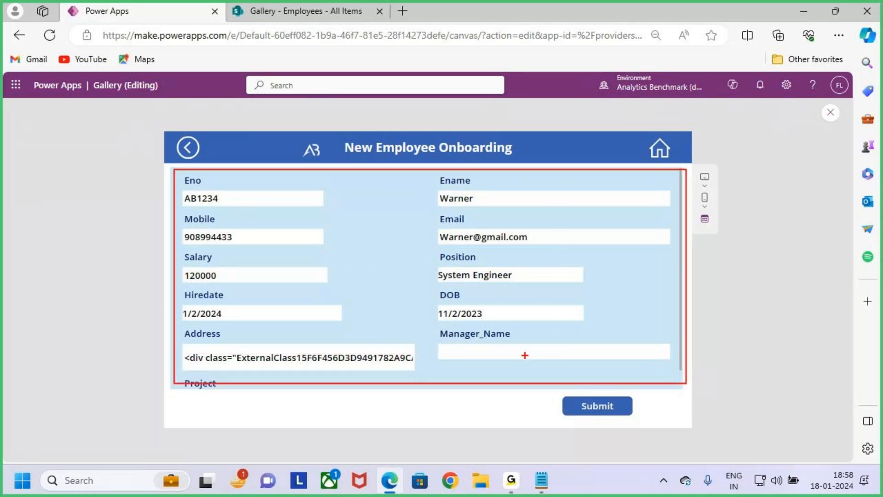
left_click_drag(447, 208, 480, 208)
left_click_drag(224, 249, 284, 247)
left_click_drag(439, 247, 489, 249)
left_click_drag(199, 282, 258, 282)
left_click_drag(463, 280, 479, 280)
left_click_drag(221, 317, 240, 314)
left_click_drag(401, 311, 444, 304)
left_click_drag(177, 359, 214, 346)
key("Escape")
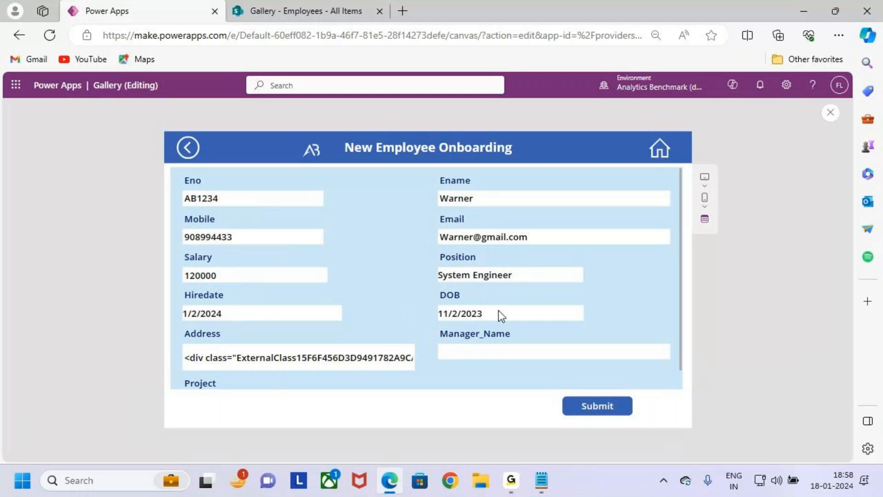
scroll(501, 316, "down", 1)
key("ctrl+2")
mouse_move(434, 306)
left_mouse_down()
mouse_move(657, 330)
mouse_move(672, 344)
left_mouse_up()
left_click_drag(178, 361, 417, 393)
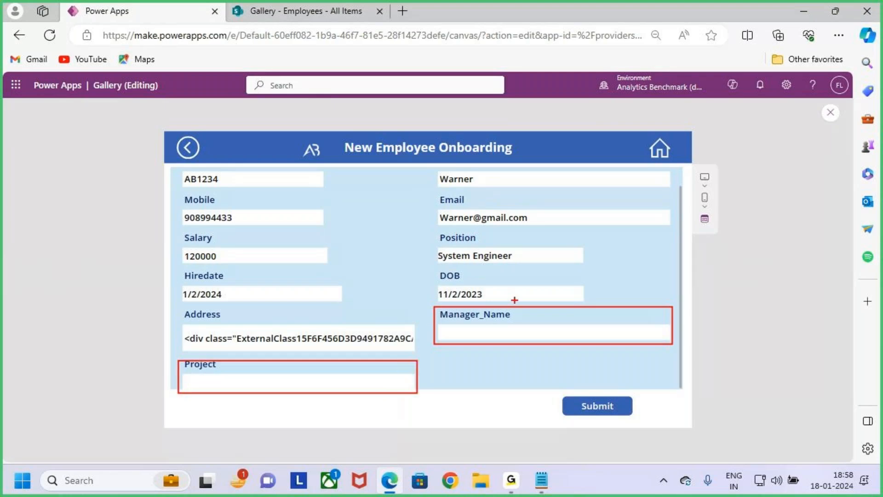
left_click_drag(517, 281, 523, 312)
mouse_move(353, 345)
left_mouse_down()
mouse_move(347, 363)
mouse_move(356, 392)
left_mouse_up()
mouse_move(173, 169)
left_mouse_down()
mouse_move(256, 237)
mouse_move(714, 408)
mouse_move(683, 395)
left_mouse_up()
left_click_drag(726, 320, 725, 342)
mouse_move(720, 319)
left_mouse_down()
mouse_move(746, 309)
mouse_move(746, 297)
left_mouse_up()
mouse_move(748, 314)
left_mouse_down()
mouse_move(762, 313)
mouse_move(768, 326)
mouse_move(788, 301)
mouse_move(771, 255)
left_mouse_up()
mouse_move(385, 125)
left_mouse_down()
mouse_move(385, 182)
mouse_move(398, 171)
left_mouse_up()
left_click_drag(395, 168, 394, 201)
mouse_move(361, 239)
left_mouse_down()
mouse_move(389, 230)
mouse_move(399, 270)
left_mouse_up()
left_click_drag(399, 219, 401, 226)
mouse_move(427, 239)
left_mouse_down()
mouse_move(425, 251)
mouse_move(488, 197)
left_mouse_up()
key("Escape")
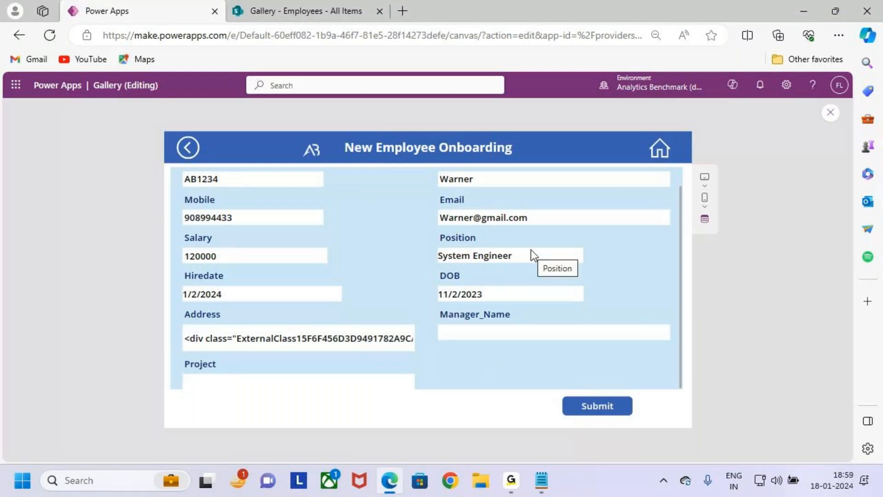
key("ctrl+2")
left_click_drag(438, 189, 477, 188)
key("Escape")
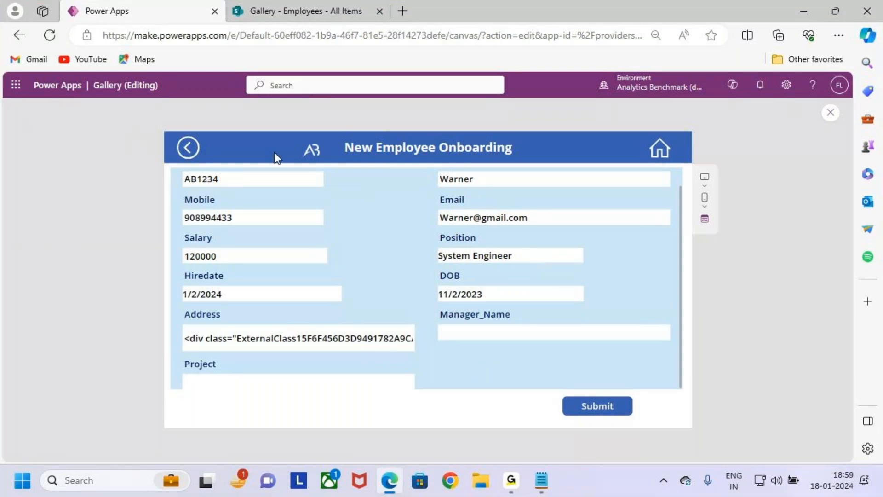
Step: Return to the gallery in the preview and open the second employee's details through the gallery arrow
left_click(189, 148)
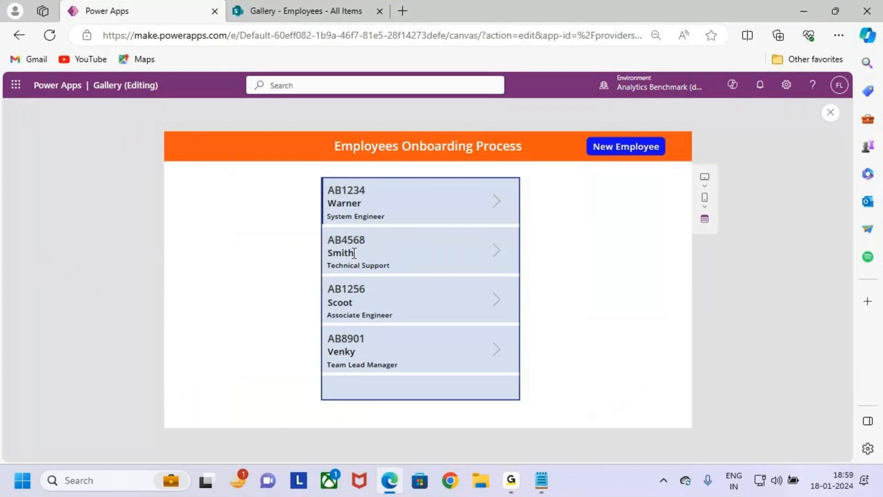
key("ctrl+2")
mouse_move(322, 228)
left_mouse_down()
mouse_move(454, 270)
mouse_move(513, 278)
left_mouse_up()
key("Escape")
left_click(497, 256)
Step: Examine the second employee's details from Eno down to Manager_Name and Project
key("ctrl+2")
left_click_drag(439, 207, 438, 209)
left_click_drag(163, 219, 189, 213)
left_click_drag(222, 254, 256, 250)
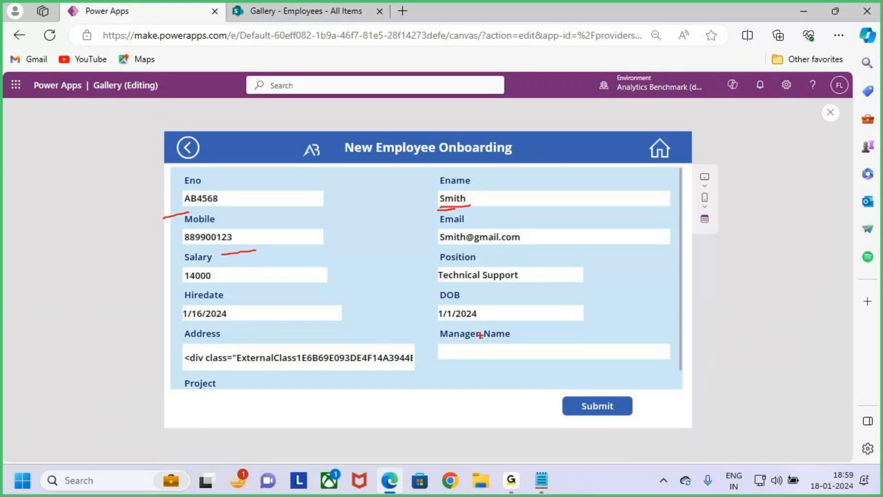
mouse_move(429, 327)
left_mouse_down()
mouse_move(587, 352)
mouse_move(629, 367)
left_mouse_up()
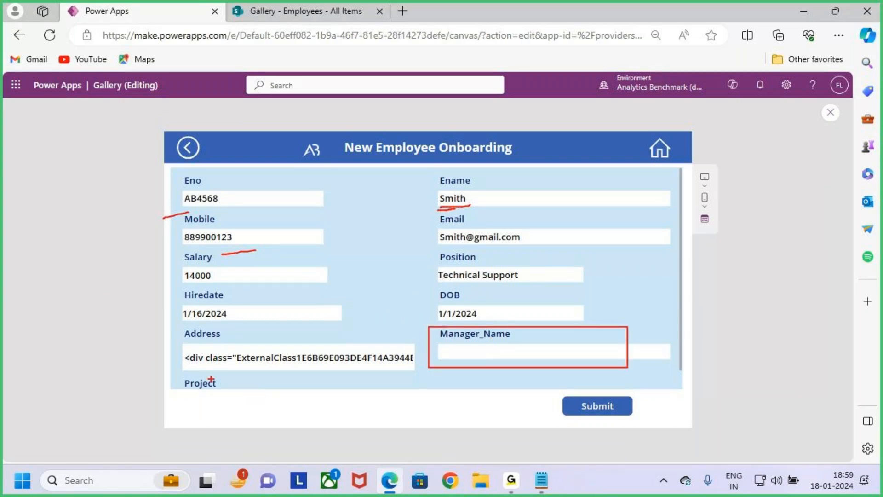
key("Escape")
scroll(213, 379, "down", 1)
key("ctrl+2")
left_click_drag(179, 359, 424, 396)
left_click_drag(433, 306, 695, 355)
key("Escape")
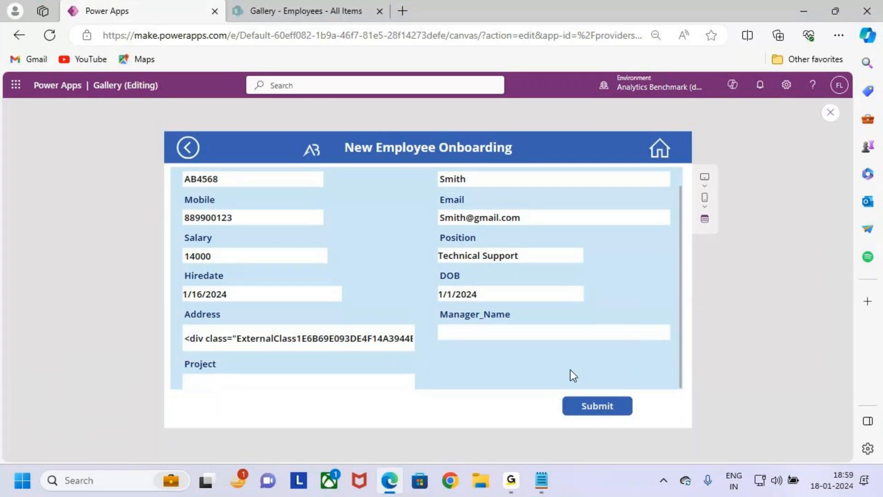
scroll(533, 384, "up", 1)
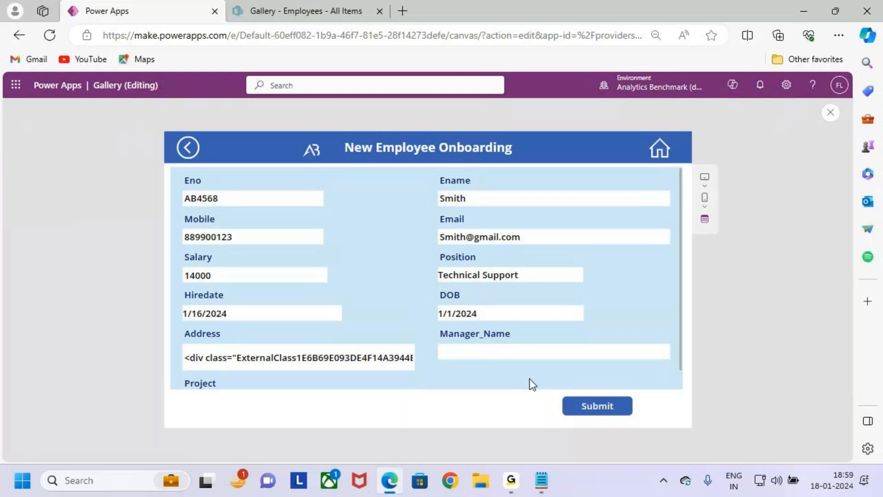
Step: Go back to the gallery, close the preview and review the OnSelect formula of the first record's arrow
left_click(188, 148)
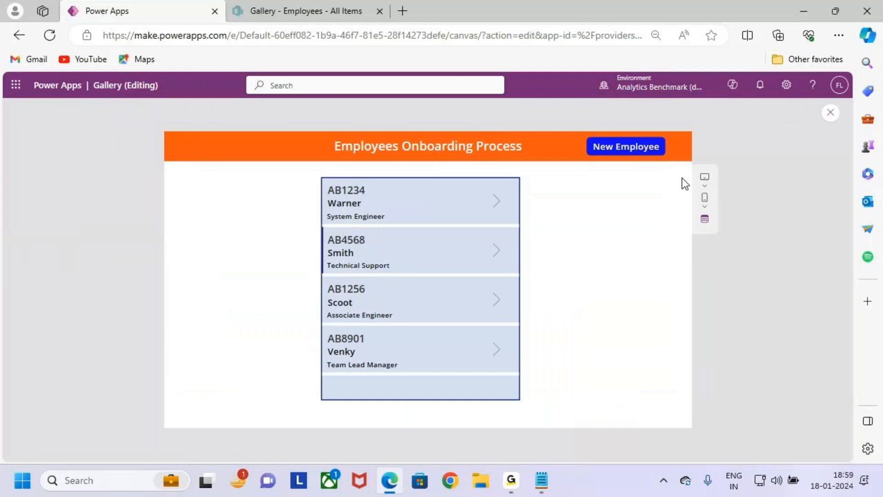
left_click(831, 113)
left_click(529, 320)
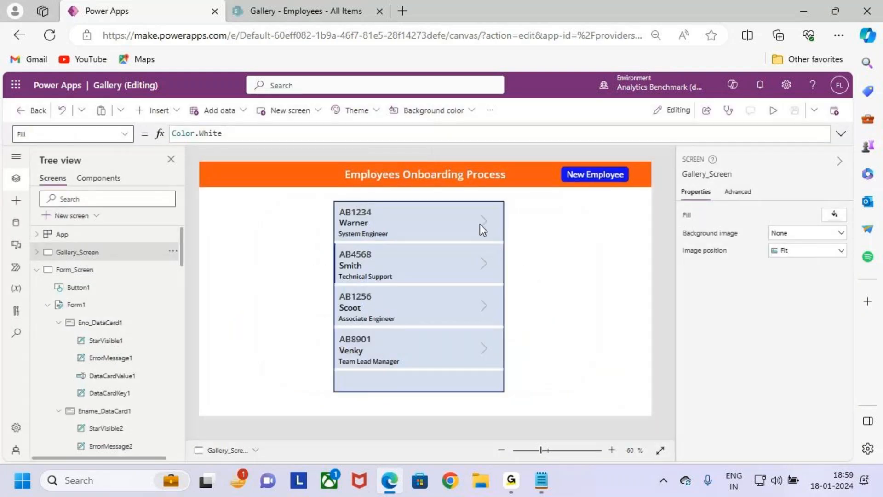
left_click(482, 225)
left_click(198, 138)
left_click_drag(182, 130, 242, 130)
left_click_drag(183, 142, 149, 138)
left_click(313, 144)
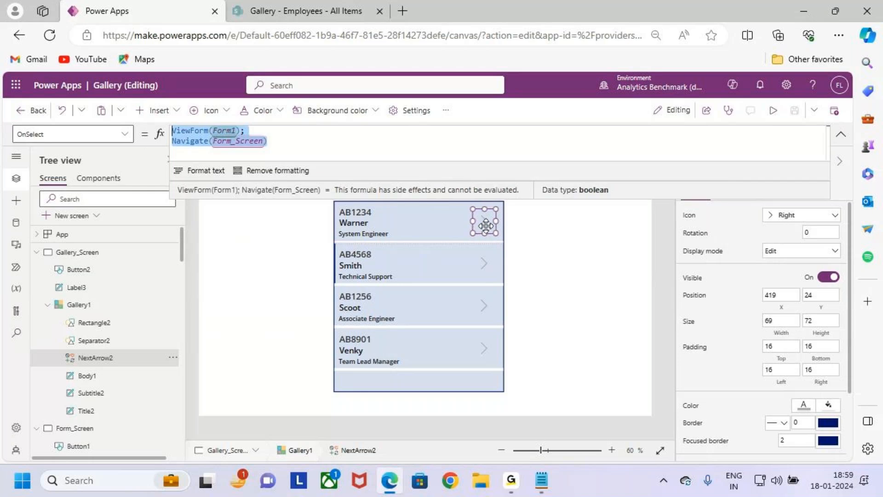
Step: Check the Visible formula of the Manager_Name card in Form1 on Form_Screen
left_click(36, 252)
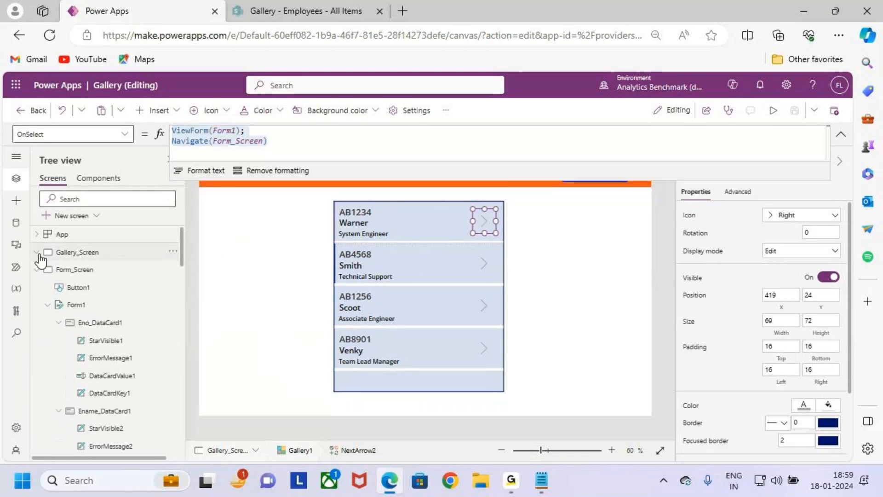
left_click(95, 304)
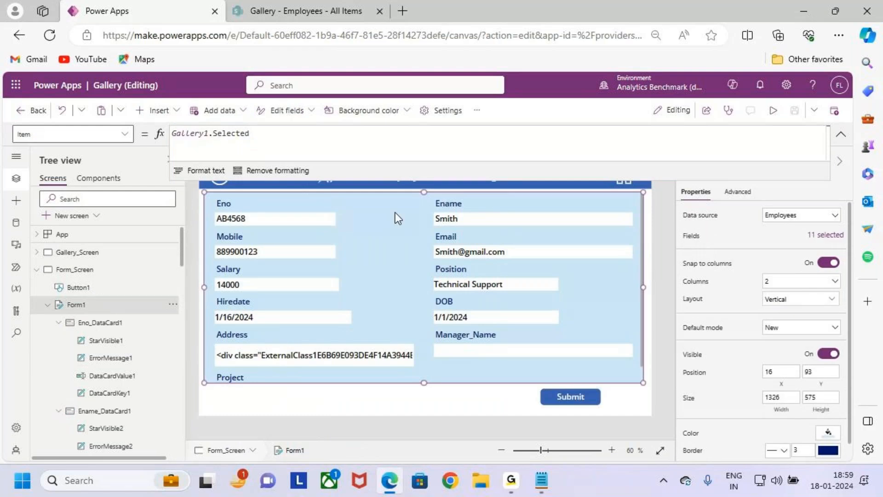
left_click(552, 359)
left_click(121, 135)
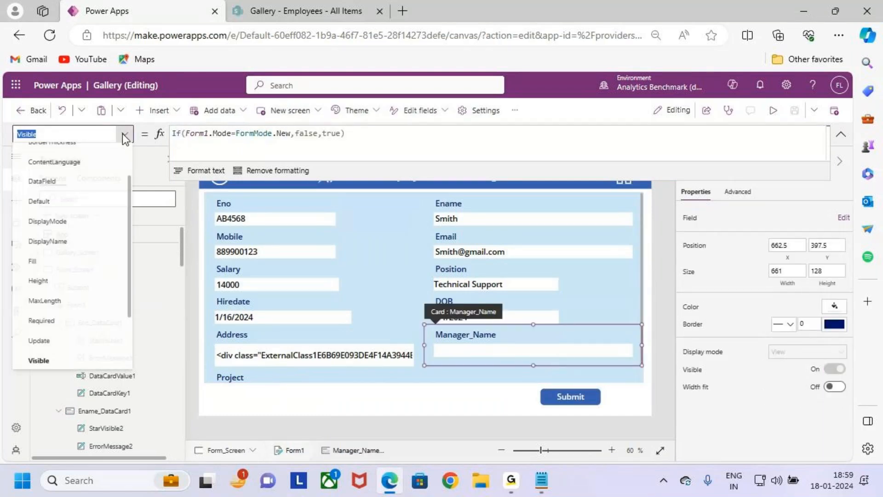
left_click(513, 381)
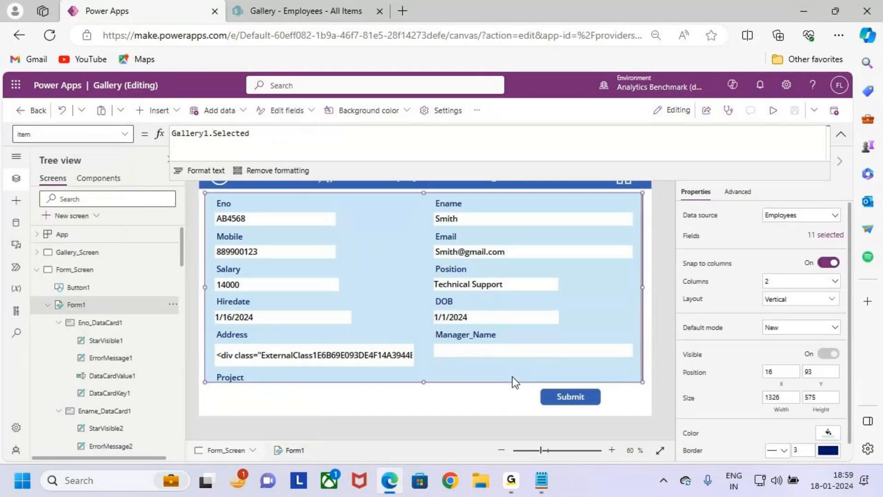
Step: Review the Item formula of Form1 and collapse the expanded formula bar
left_click(123, 135)
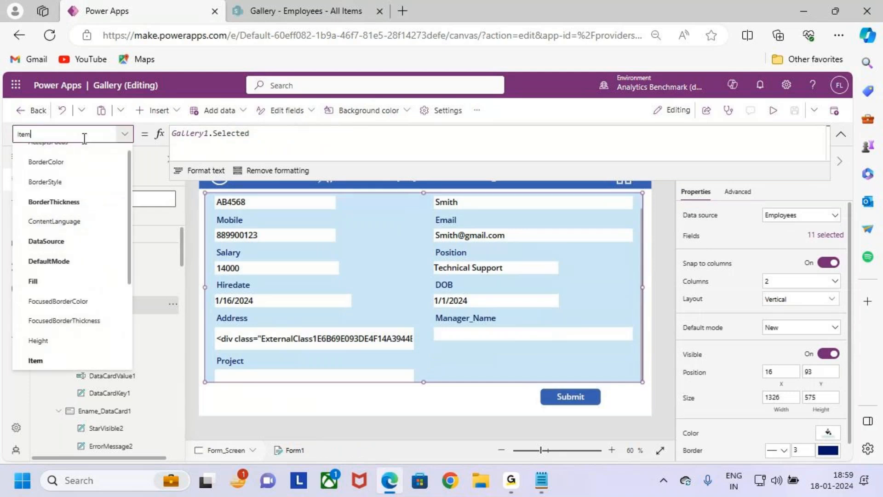
left_click(4, 143)
left_click(254, 134)
left_click_drag(252, 135, 171, 134)
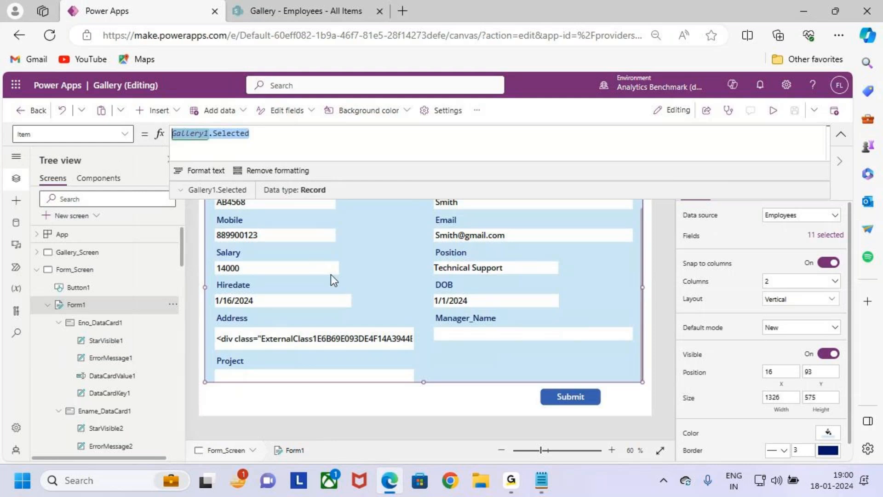
mouse_move(378, 262)
left_mouse_down()
mouse_move(389, 270)
mouse_move(488, 174)
left_mouse_up()
key("Escape")
left_click(842, 134)
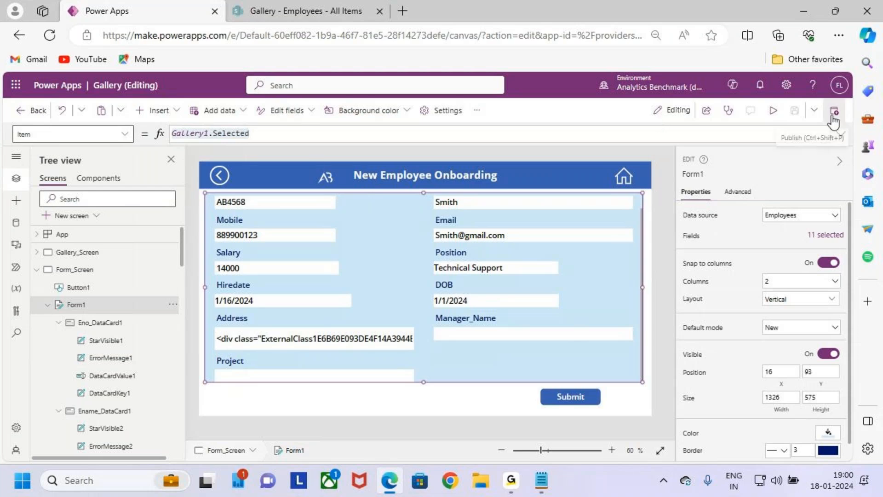
Step: Preview the app, return to the gallery and open the third employee's details through the gallery arrow
left_click(219, 175)
left_click(773, 111)
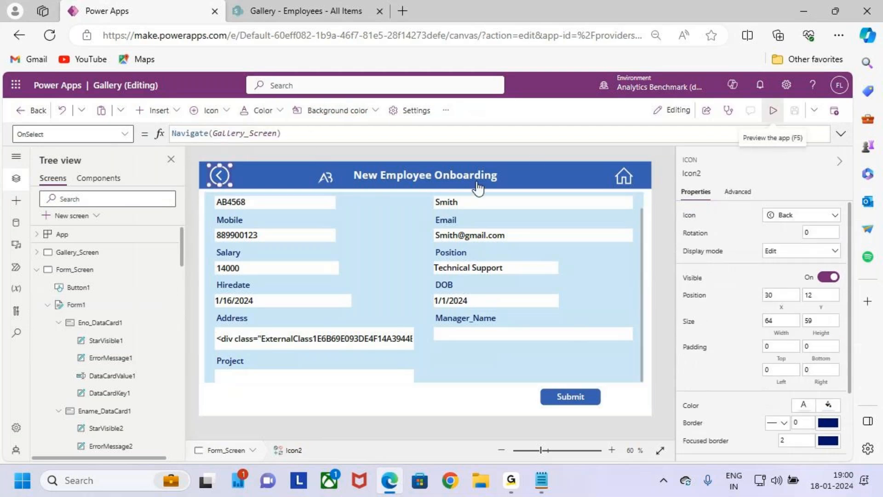
left_click(188, 146)
key("ctrl+2")
left_click_drag(321, 277, 521, 322)
key("Escape")
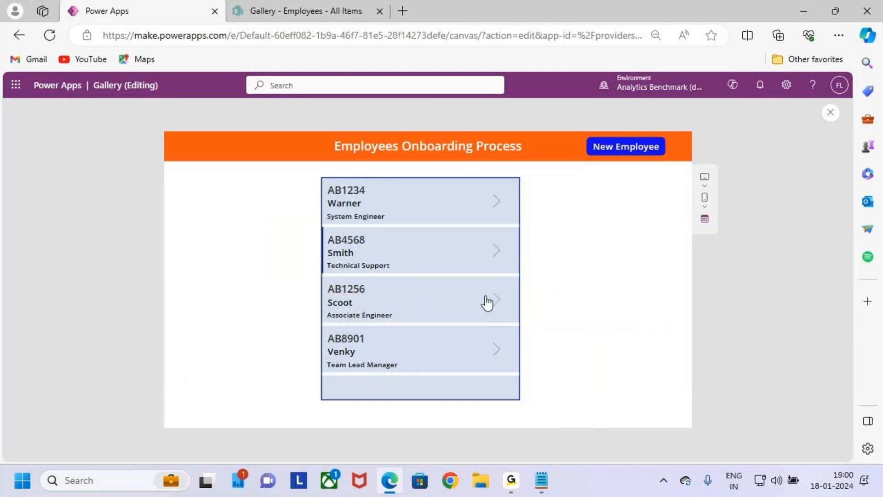
left_click(493, 303)
Step: Examine the third employee's form in view mode, paying attention to the Submit button below the fields
key("ctrl+2")
mouse_move(173, 169)
left_mouse_down()
mouse_move(554, 317)
mouse_move(670, 380)
left_mouse_up()
left_click_drag(416, 129, 431, 181)
left_click_drag(435, 152, 432, 189)
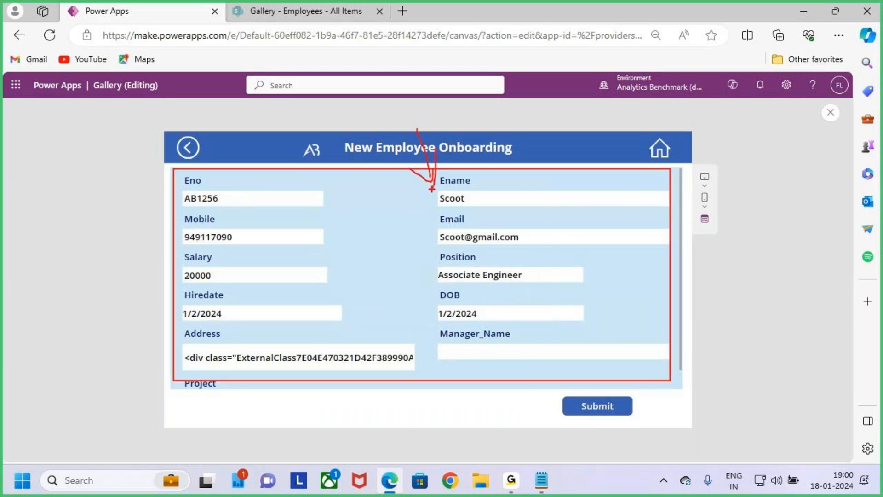
key("Escape")
key("ctrl+2")
mouse_move(170, 167)
left_mouse_down()
mouse_move(664, 373)
mouse_move(685, 393)
left_mouse_up()
mouse_move(403, 101)
left_mouse_down()
mouse_move(417, 187)
mouse_move(430, 193)
left_mouse_up()
left_click_drag(440, 154, 424, 212)
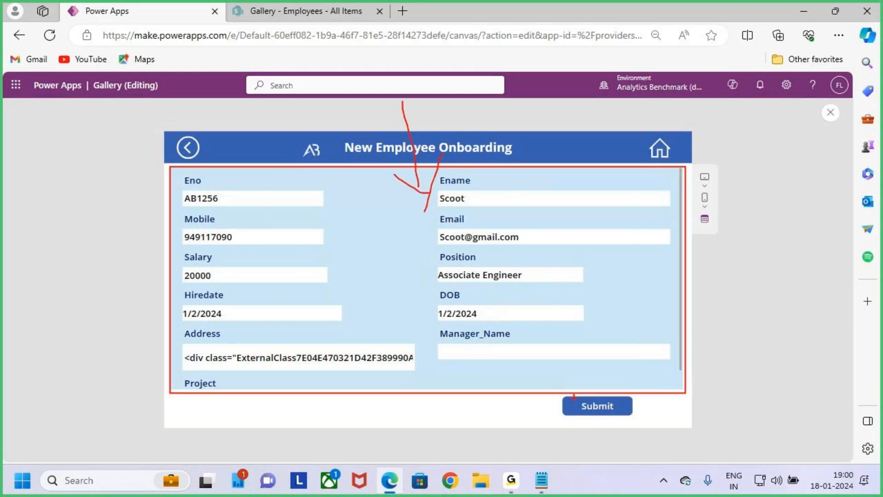
left_click_drag(557, 393, 633, 419)
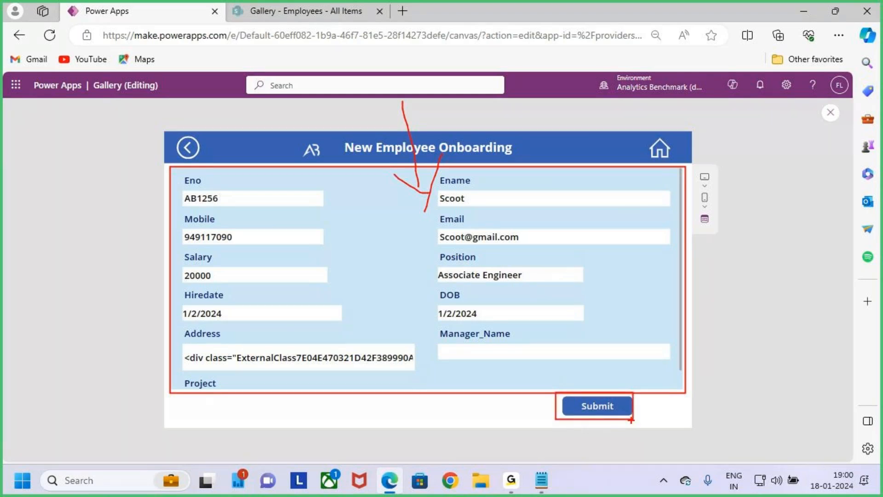
left_click_drag(396, 183, 460, 197)
left_click_drag(453, 166, 437, 219)
mouse_move(335, 272)
left_mouse_down()
mouse_move(370, 290)
mouse_move(371, 261)
left_mouse_up()
mouse_move(388, 277)
left_mouse_down()
mouse_move(386, 303)
mouse_move(432, 267)
mouse_move(430, 284)
mouse_move(460, 271)
left_mouse_up()
left_click_drag(386, 331, 469, 292)
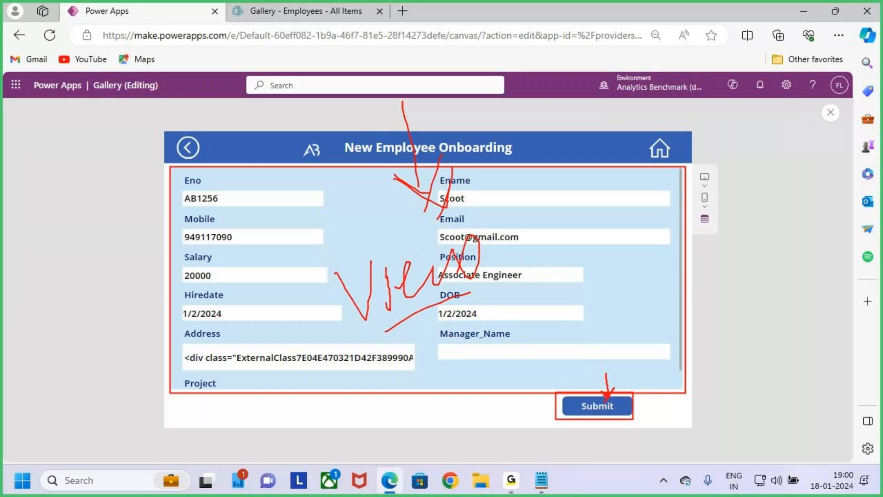
key("e")
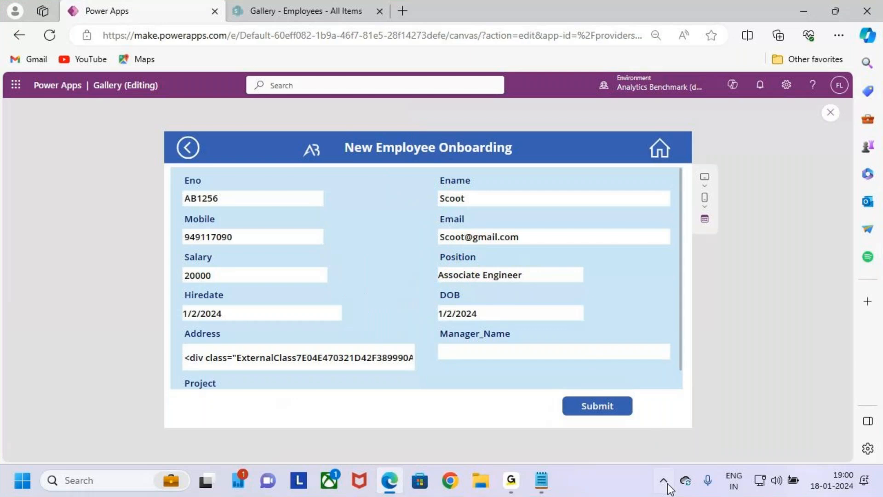
mouse_move(556, 391)
left_mouse_down()
mouse_move(634, 418)
mouse_move(658, 409)
left_mouse_up()
mouse_move(649, 403)
left_mouse_down()
mouse_move(667, 408)
mouse_move(651, 424)
left_mouse_up()
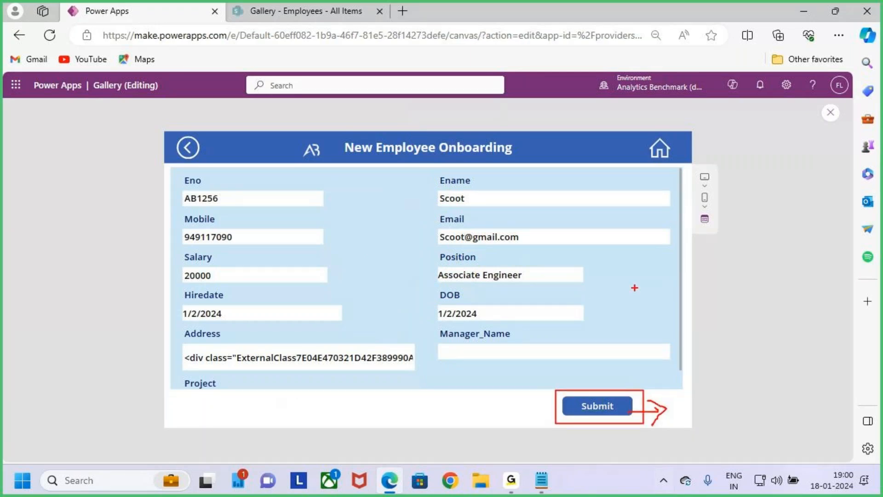
mouse_move(620, 286)
left_mouse_down()
mouse_move(657, 294)
mouse_move(645, 314)
left_mouse_up()
left_click(698, 291)
type("New ")
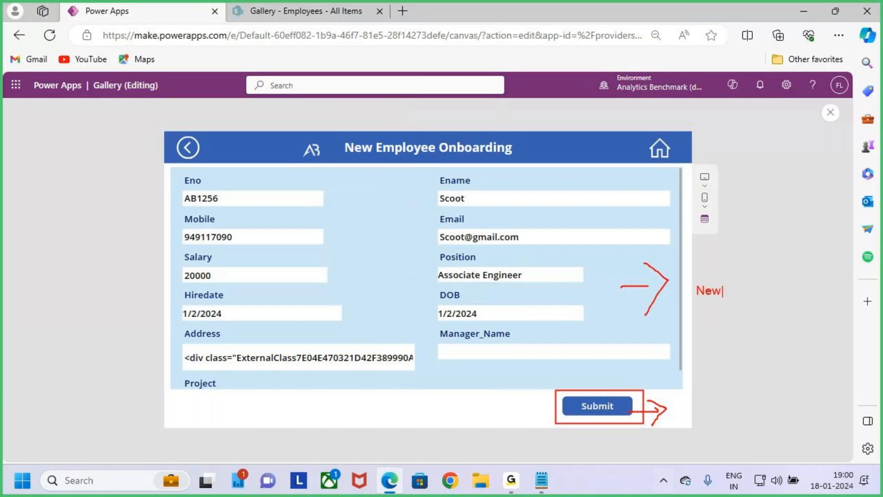
type("Edit")
mouse_move(387, 260)
left_mouse_down()
mouse_move(427, 247)
mouse_move(434, 281)
left_mouse_up()
mouse_move(450, 246)
left_mouse_down()
mouse_move(466, 272)
mouse_move(532, 251)
mouse_move(532, 225)
left_mouse_up()
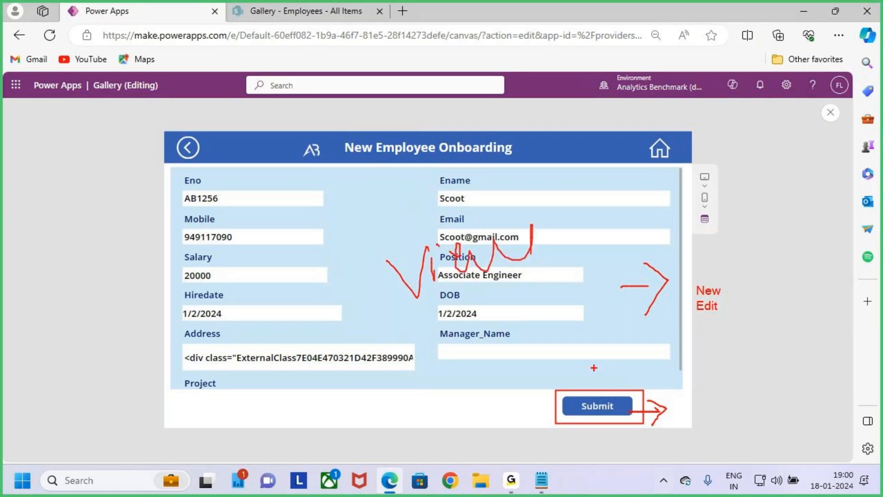
key("Escape")
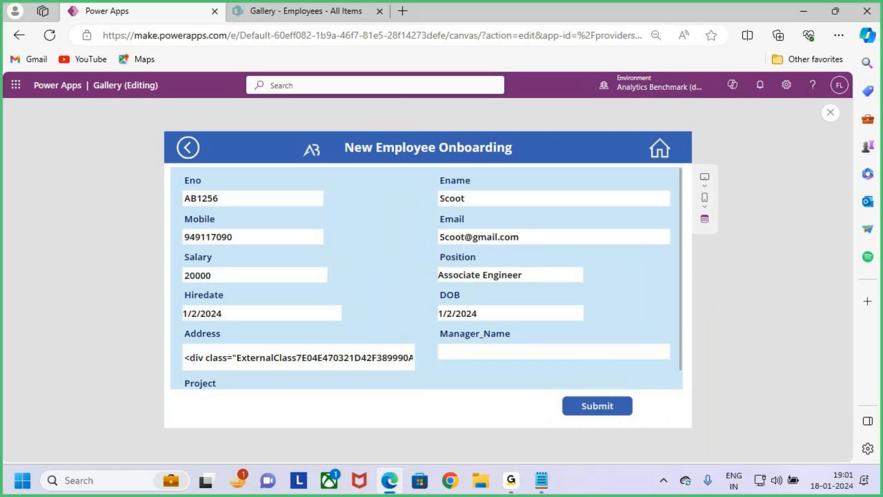
left_click_drag(548, 389, 649, 424)
left_click_drag(589, 348, 599, 392)
left_click_drag(585, 383, 608, 379)
mouse_move(398, 253)
left_mouse_down()
mouse_move(405, 317)
mouse_move(427, 282)
mouse_move(456, 285)
mouse_move(484, 271)
mouse_move(501, 289)
left_mouse_up()
left_click_drag(499, 302, 554, 280)
mouse_move(579, 257)
left_mouse_down()
mouse_move(597, 273)
mouse_move(606, 262)
left_mouse_up()
mouse_move(614, 256)
left_mouse_down()
mouse_move(614, 269)
mouse_move(614, 249)
left_mouse_up()
mouse_move(639, 257)
left_mouse_down()
mouse_move(651, 240)
mouse_move(707, 257)
mouse_move(690, 234)
left_mouse_up()
left_click_drag(579, 313, 764, 264)
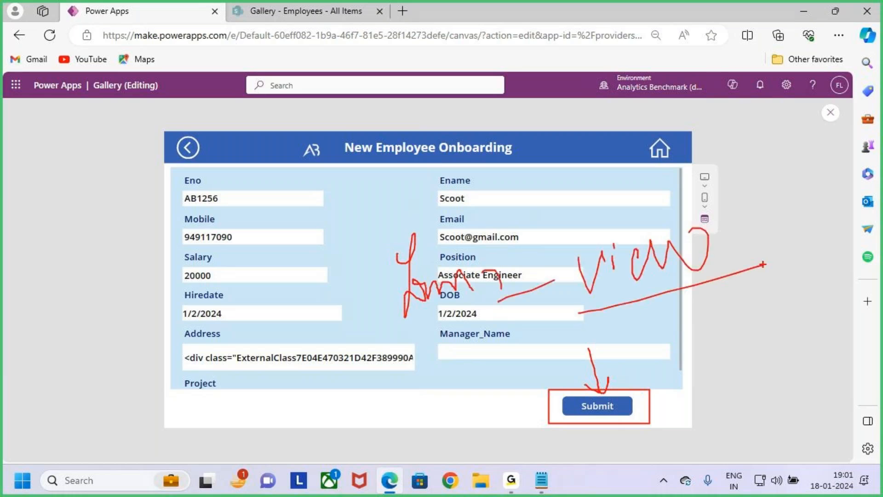
key("Escape")
Step: Close the app preview and bring up the Visible property of the Submit button on Form_Screen
left_click(830, 113)
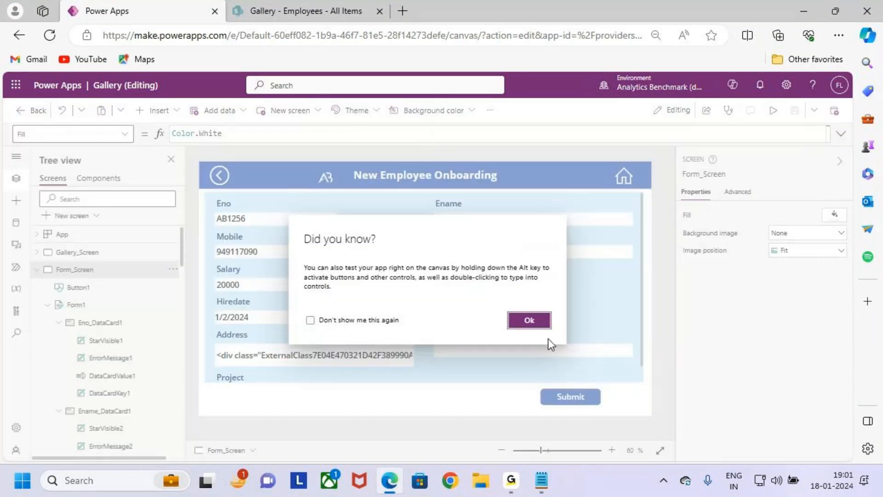
left_click(545, 325)
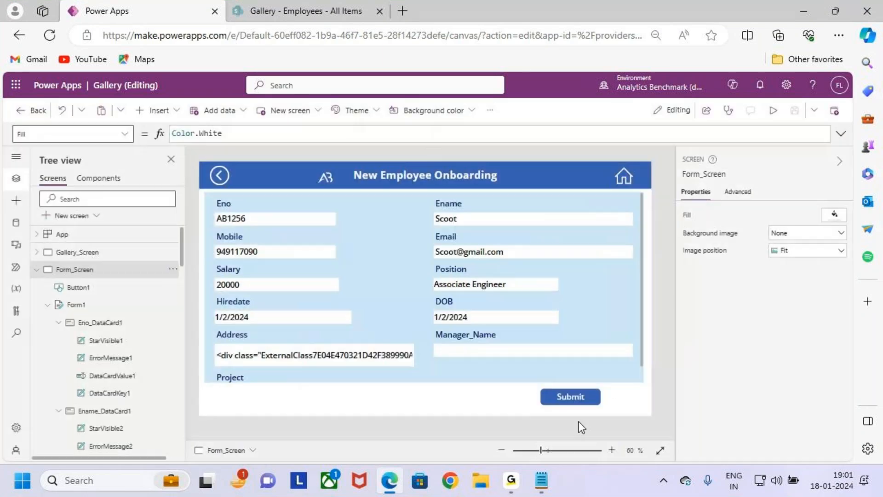
left_click(588, 390)
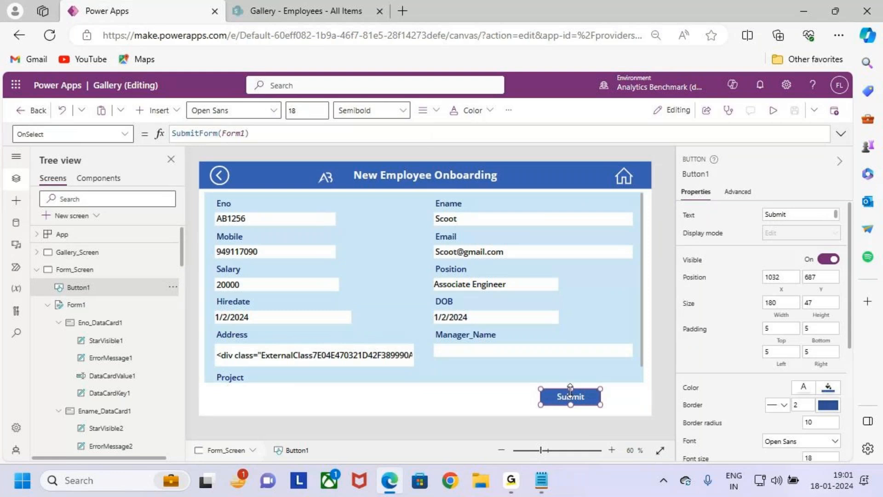
left_click(129, 133)
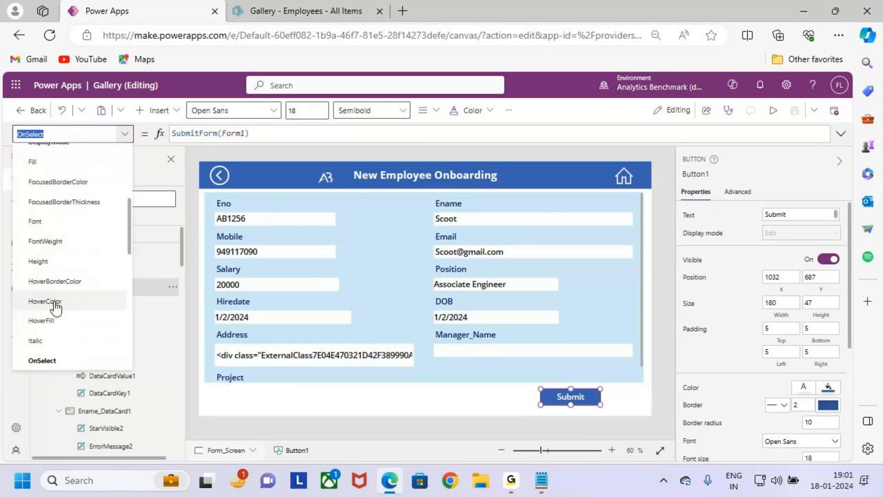
scroll(69, 308, "up", 5)
scroll(74, 327, "down", 10)
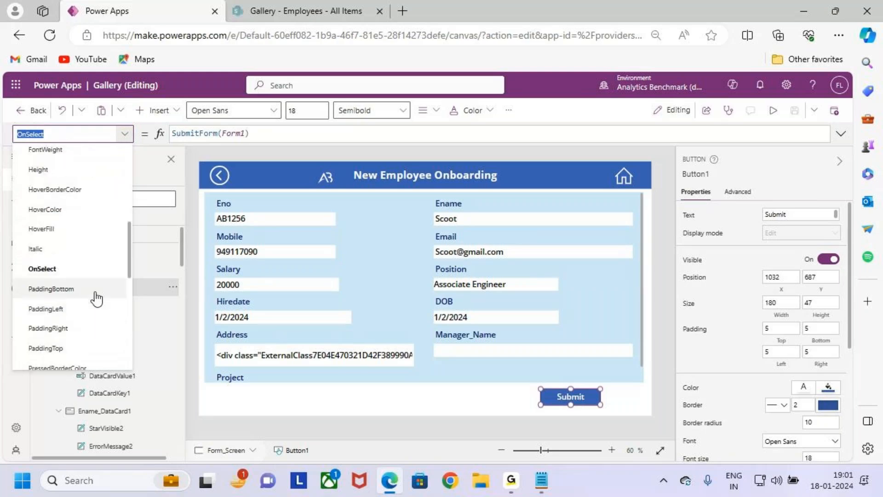
scroll(69, 331, "down", 3)
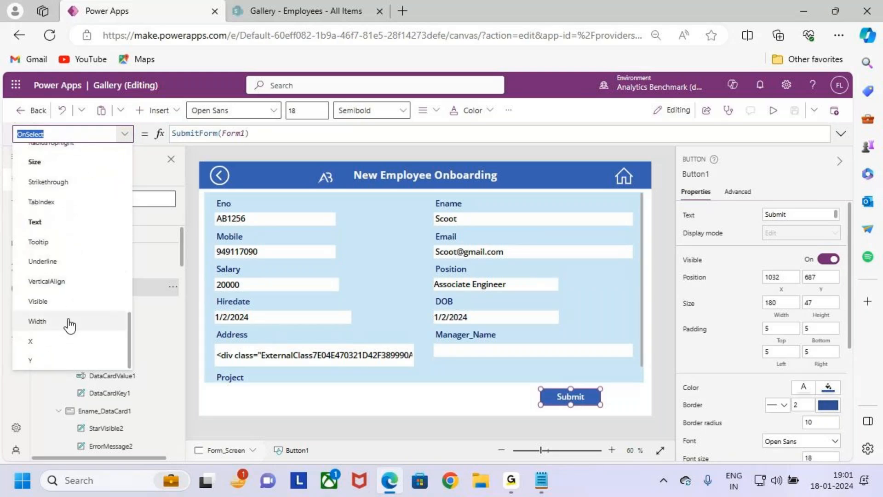
left_click(66, 309)
key("ctrl+2")
left_click_drag(168, 121, 236, 159)
key("Escape")
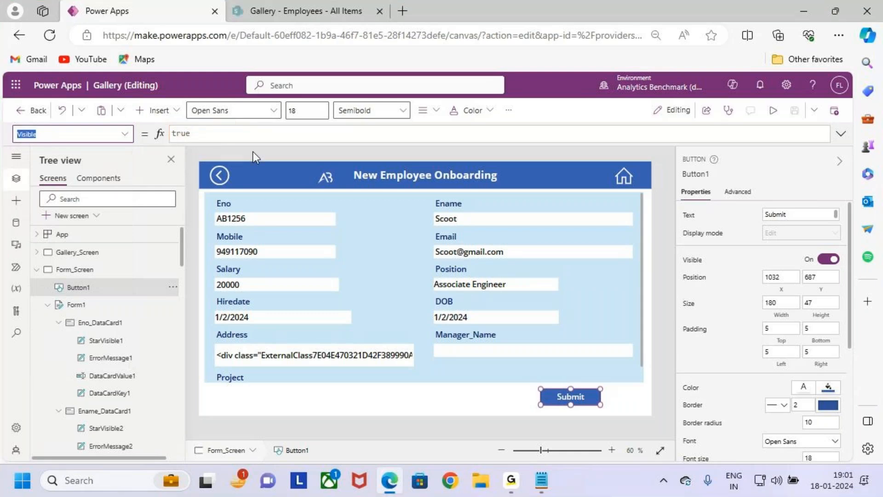
Step: Replace the Submit button's Visible formula with Form1.Mode<>FormMode.View
double_click(226, 138)
key("BackSpace")
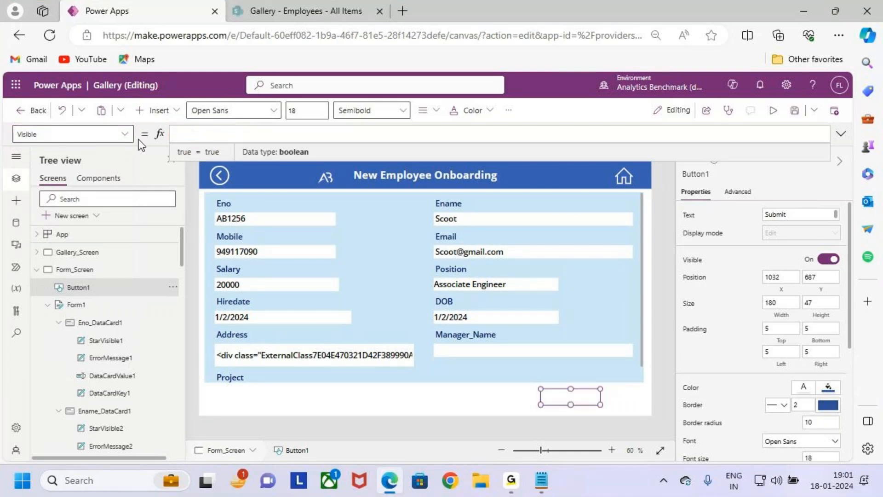
type("form")
key("Down")
key("Tab")
type(".mo")
key("Tab")
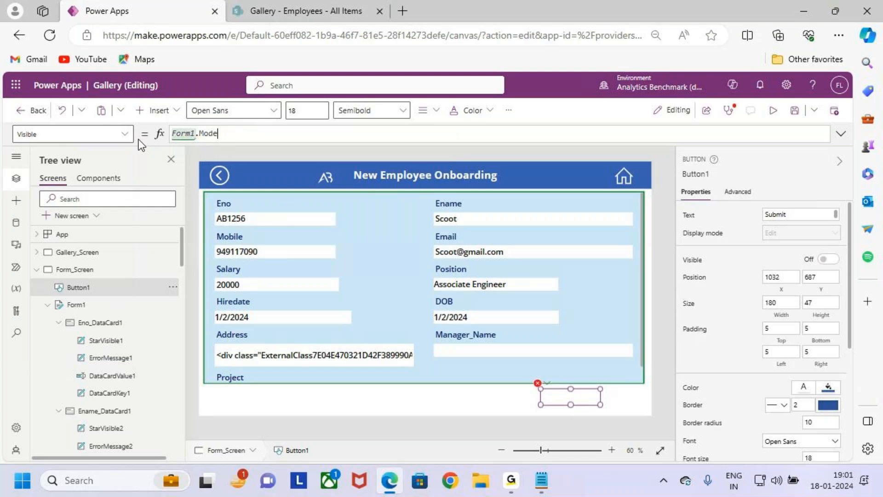
type("<>for")
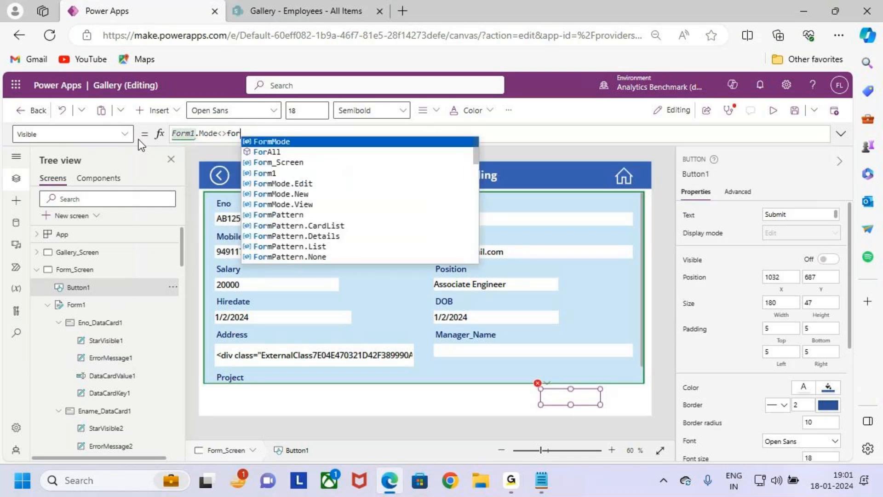
key("Down")
key("Down")
key("Down")
key("Tab")
Step: Review the Submit button's Visible formula against the form's view, new and edit modes
key("ctrl+2")
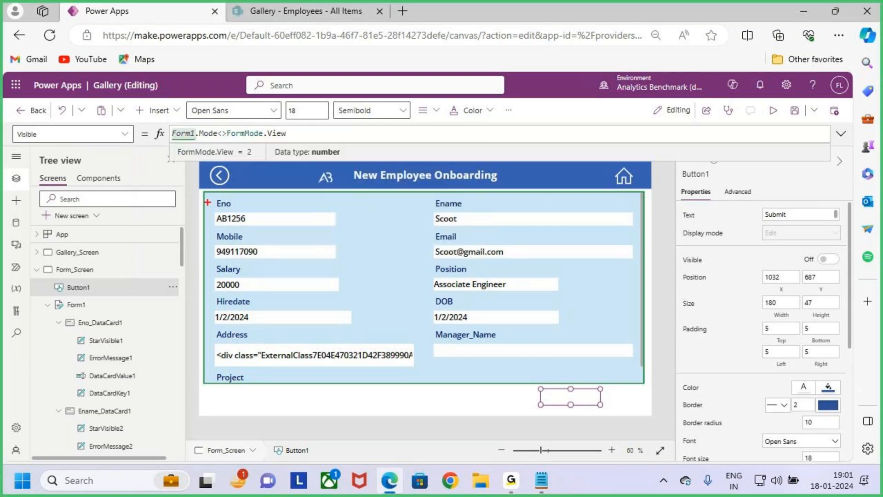
mouse_move(201, 189)
left_mouse_down()
mouse_move(509, 336)
mouse_move(645, 381)
left_mouse_up()
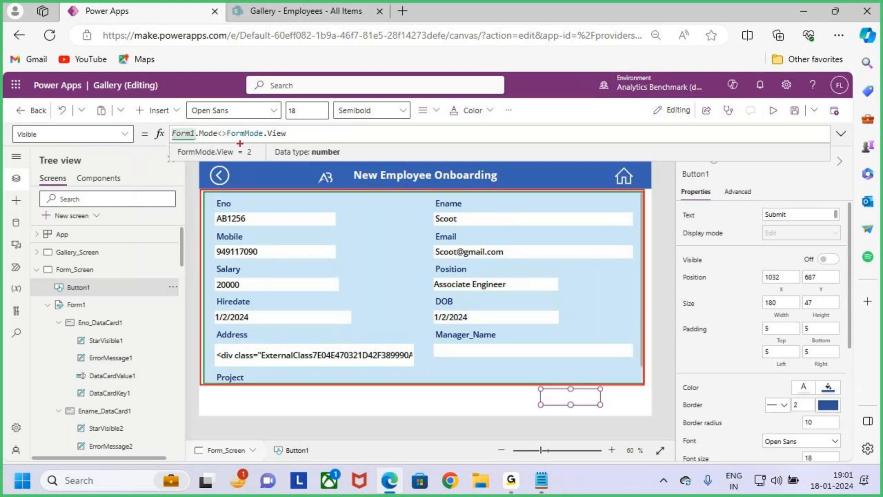
left_click_drag(236, 138, 255, 138)
left_click_drag(240, 139, 258, 138)
left_click_drag(576, 366, 578, 407)
left_click_drag(391, 167, 391, 201)
mouse_move(381, 197)
left_mouse_down()
mouse_move(389, 226)
mouse_move(397, 205)
left_mouse_up()
left_click_drag(361, 260, 399, 311)
left_click(400, 271)
mouse_move(414, 276)
left_mouse_down()
mouse_move(475, 283)
mouse_move(496, 265)
left_mouse_up()
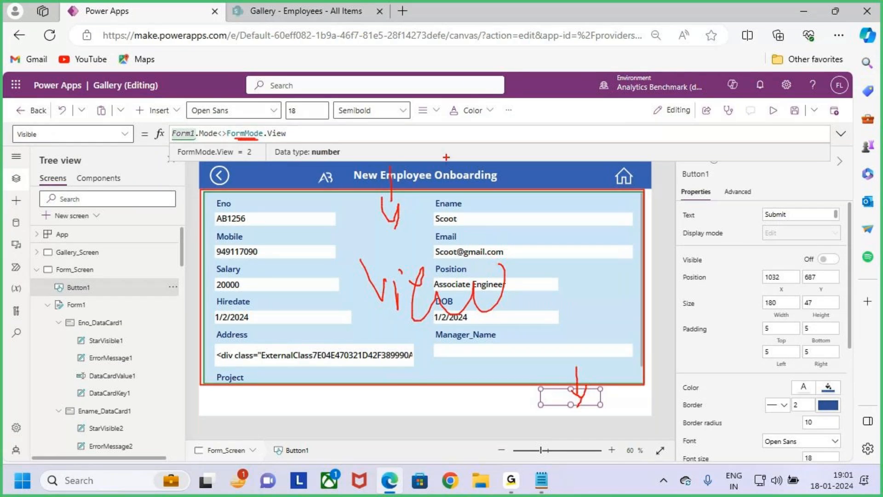
left_click_drag(457, 119, 458, 81)
mouse_move(456, 86)
left_mouse_down()
mouse_move(475, 102)
mouse_move(478, 76)
left_mouse_up()
left_click_drag(484, 91, 548, 70)
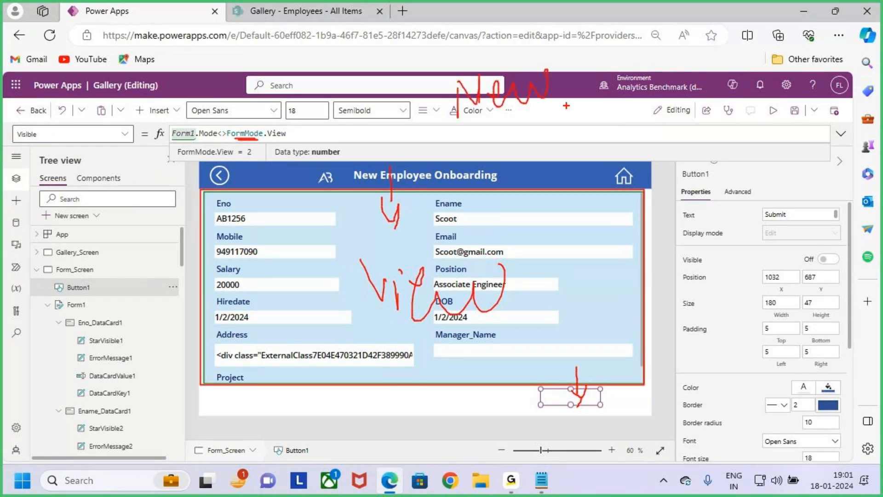
left_click_drag(576, 102, 572, 120)
mouse_move(659, 95)
left_mouse_down()
mouse_move(678, 131)
mouse_move(690, 113)
left_mouse_up()
left_click_drag(658, 94, 704, 84)
mouse_move(707, 113)
left_mouse_down()
mouse_move(726, 136)
mouse_move(768, 112)
left_mouse_up()
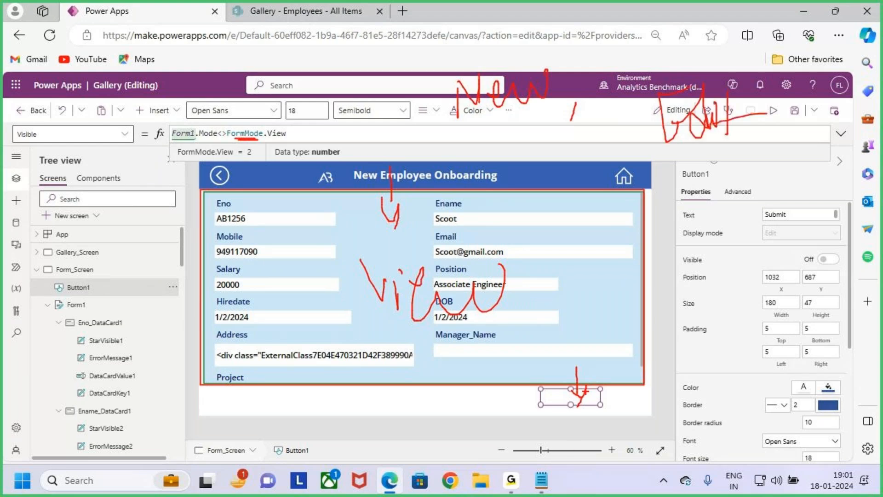
key("Escape")
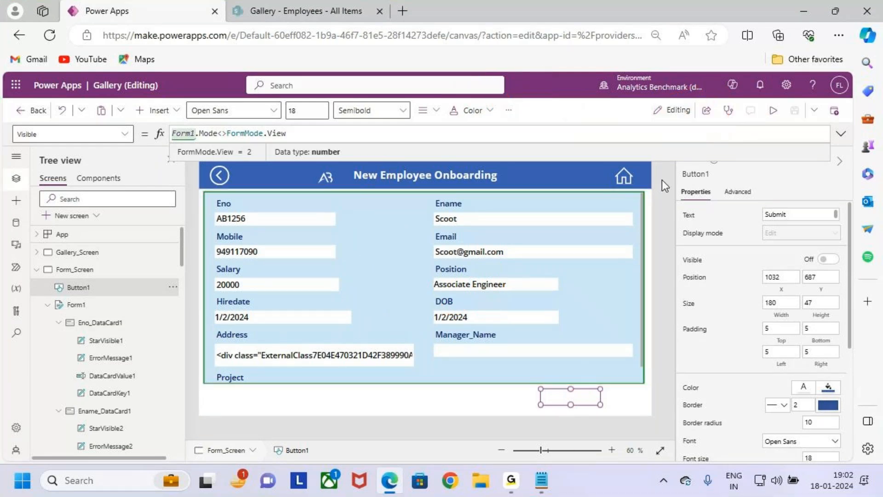
Step: Preview the app and open the first employee's details from the gallery to check the Submit button area
left_click(629, 397)
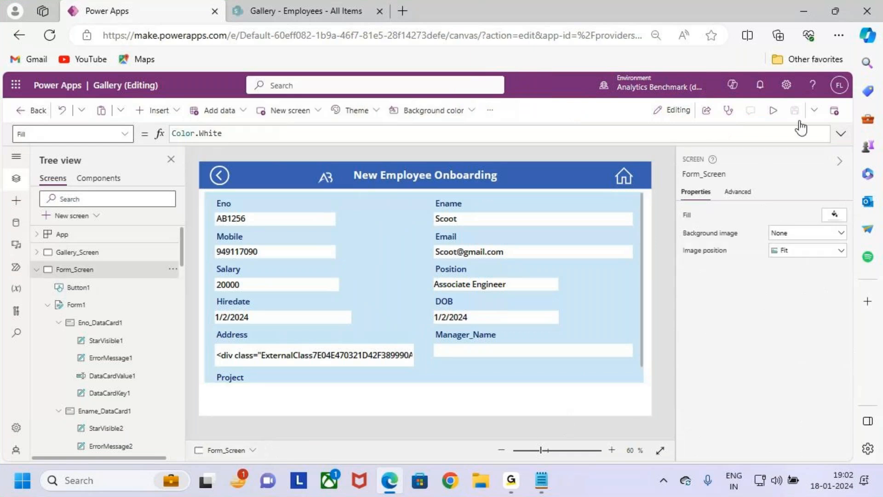
left_click(772, 110)
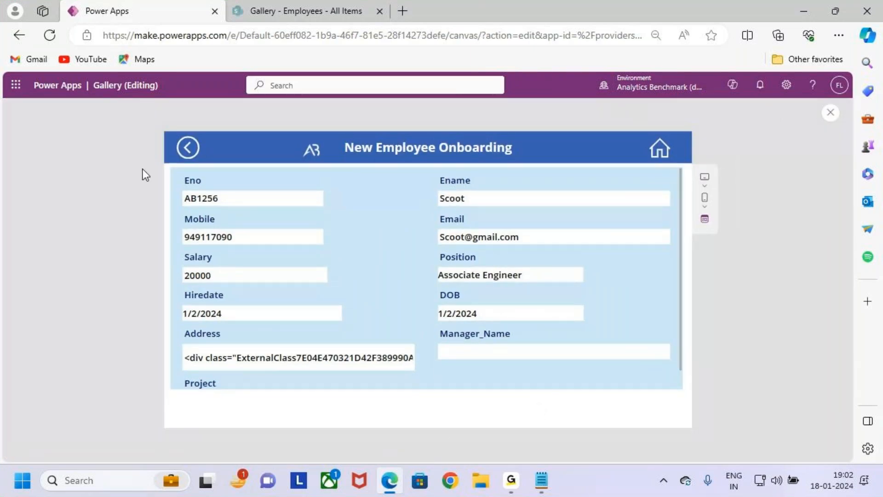
left_click(188, 147)
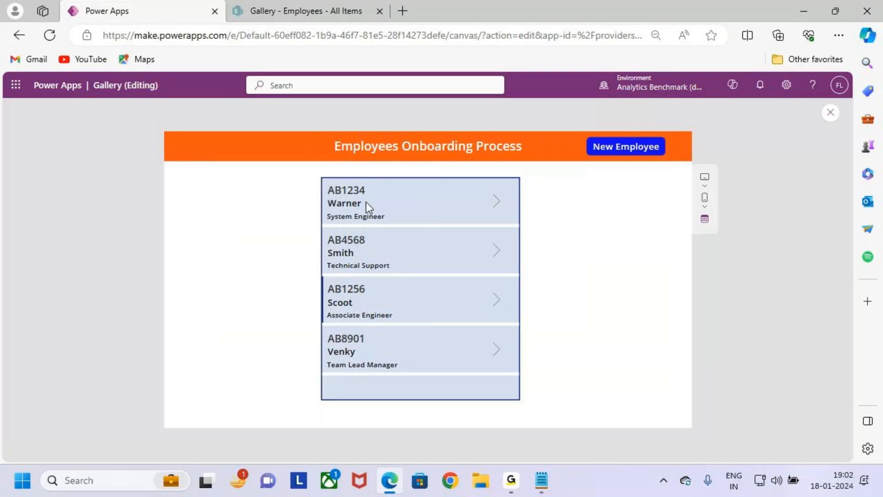
left_click(497, 202)
key("ctrl+2")
mouse_move(171, 167)
left_mouse_down()
mouse_move(661, 362)
mouse_move(680, 391)
left_mouse_up()
mouse_move(399, 142)
left_mouse_down()
mouse_move(408, 183)
mouse_move(420, 171)
mouse_move(419, 209)
left_mouse_up()
left_click_drag(578, 394, 662, 429)
key("Escape")
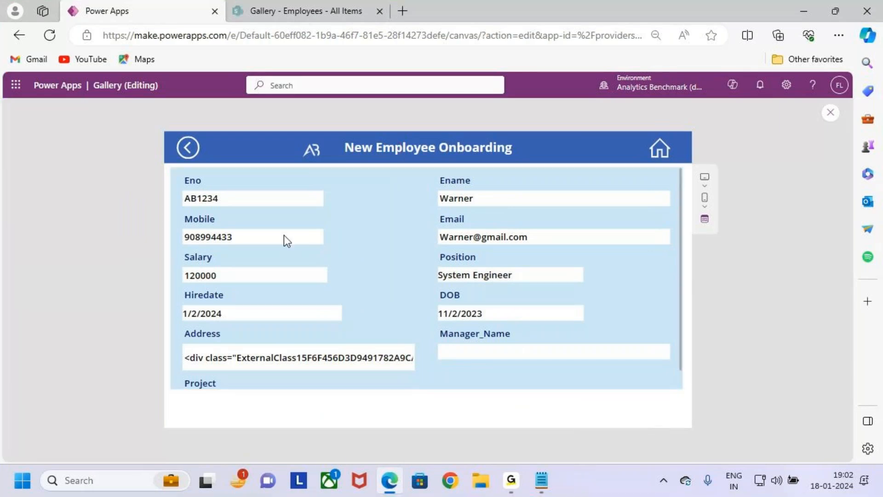
Step: Return to the gallery and open the blank form for a new employee
left_click(186, 148)
key("ctrl+2")
left_click_drag(572, 123, 683, 180)
left_click_drag(616, 100, 622, 125)
key("Escape")
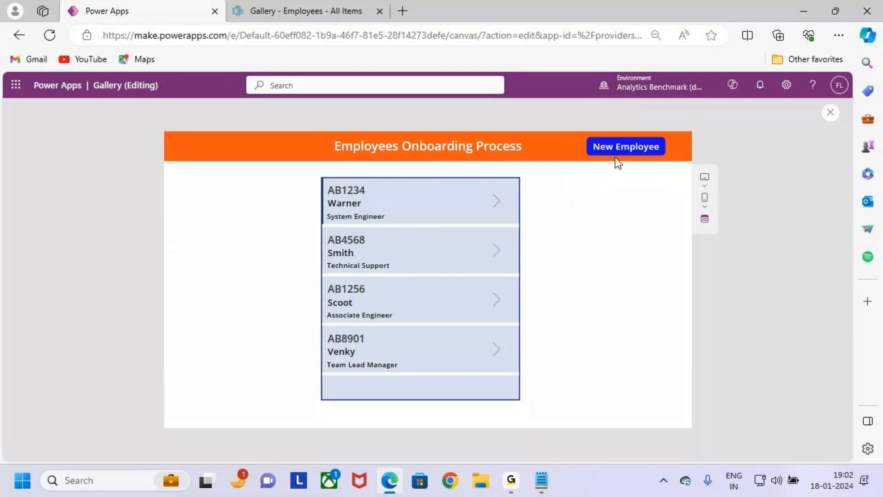
left_click(627, 147)
key("ctrl+2")
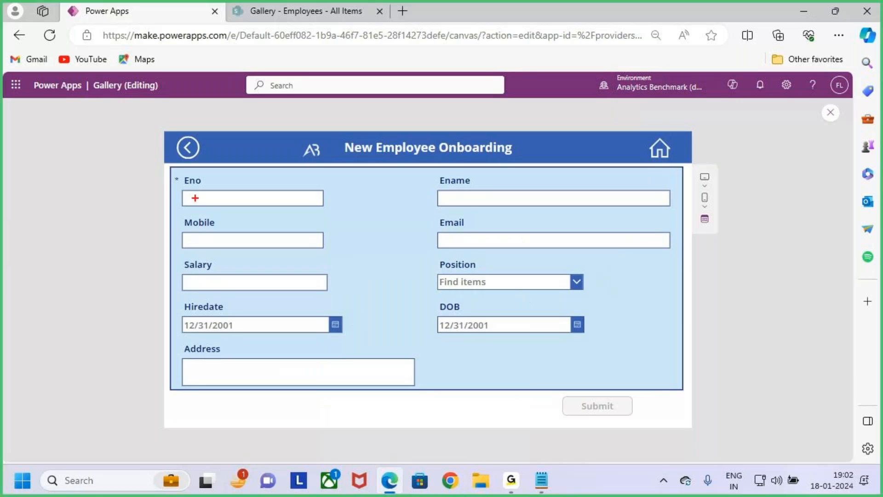
Step: Examine the blank new employee form and the Submit button below its fields
left_click_drag(171, 165, 684, 389)
mouse_move(557, 392)
left_mouse_down()
mouse_move(644, 426)
mouse_move(637, 420)
left_mouse_up()
mouse_move(583, 395)
left_mouse_down()
mouse_move(620, 418)
mouse_move(590, 427)
left_mouse_up()
mouse_move(683, 301)
left_mouse_down()
mouse_move(735, 270)
mouse_move(648, 311)
left_mouse_up()
mouse_move(649, 284)
left_mouse_down()
mouse_move(667, 318)
mouse_move(674, 313)
left_mouse_up()
mouse_move(725, 300)
left_mouse_down()
mouse_move(749, 302)
mouse_move(758, 327)
left_mouse_up()
mouse_move(781, 300)
left_mouse_down()
mouse_move(779, 315)
mouse_move(799, 313)
left_mouse_up()
key("Escape")
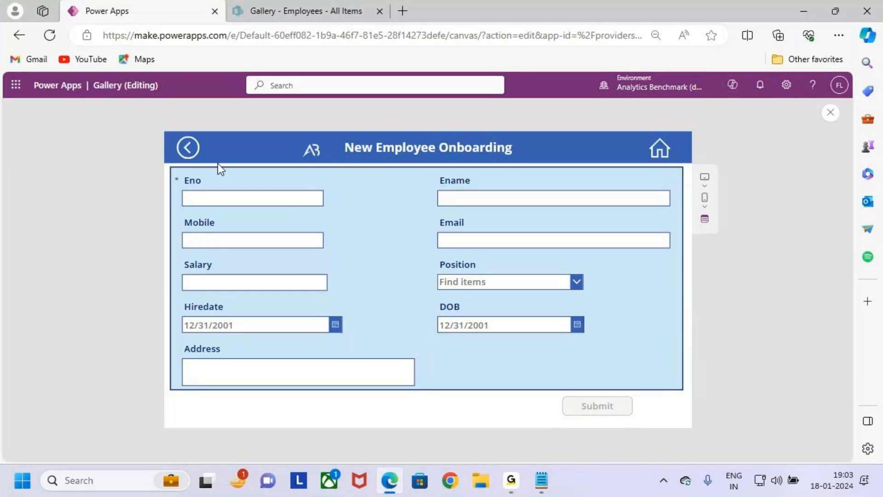
Step: Open the fourth employee's details from the gallery, check the Submit button area in view mode, and return to the gallery
left_click(187, 146)
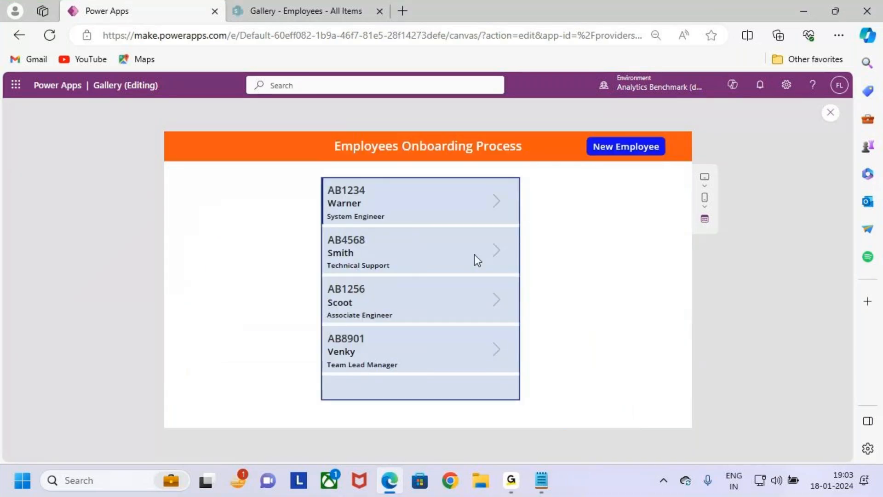
left_click(495, 353)
key("ctrl+2")
mouse_move(171, 168)
left_mouse_down()
mouse_move(661, 360)
mouse_move(675, 380)
left_mouse_up()
mouse_move(301, 230)
left_mouse_down()
mouse_move(321, 269)
mouse_move(329, 226)
mouse_move(334, 253)
left_mouse_up()
left_click(335, 214)
left_click_drag(348, 220, 472, 216)
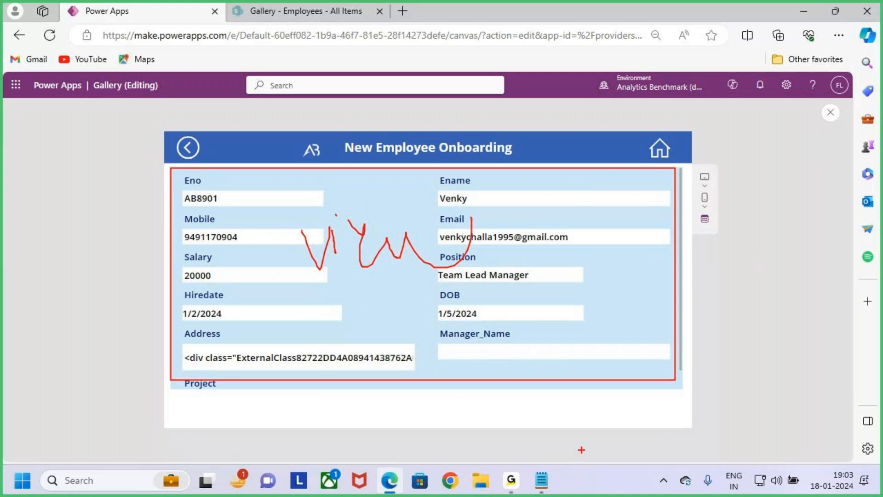
left_click_drag(578, 400, 654, 435)
left_click_drag(603, 395, 648, 436)
left_click_drag(643, 385, 587, 464)
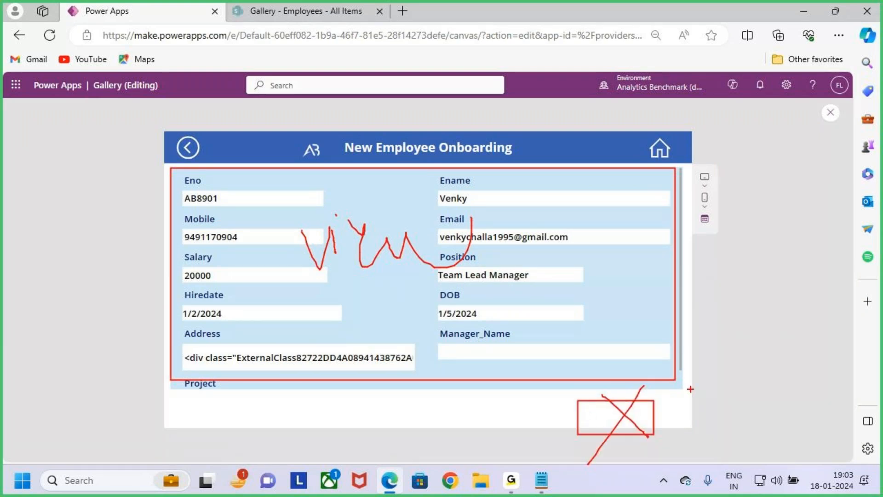
key("Escape")
left_click(187, 147)
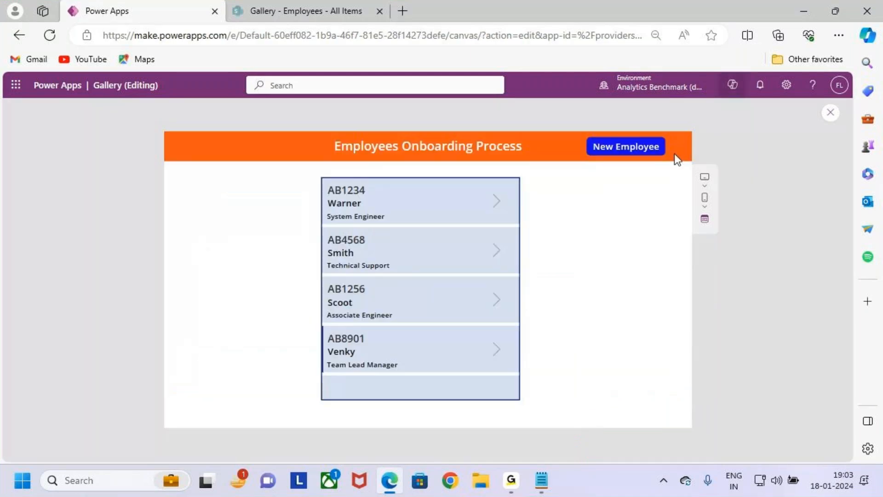
Step: Switch to the Notepad file 15.Gallery 1 and read the Case 6 requirements on the Submit button and the back button
left_click(807, 10)
left_click(542, 481)
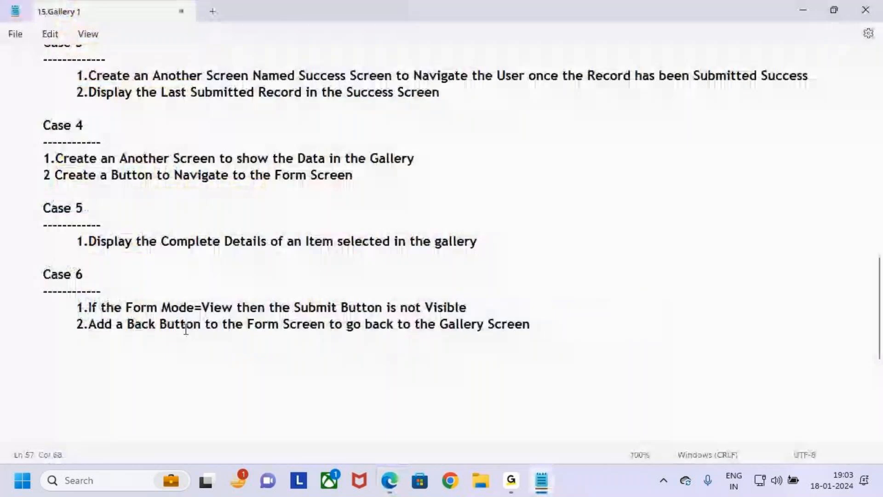
left_click_drag(77, 307, 492, 308)
left_click(134, 307)
left_click(494, 308)
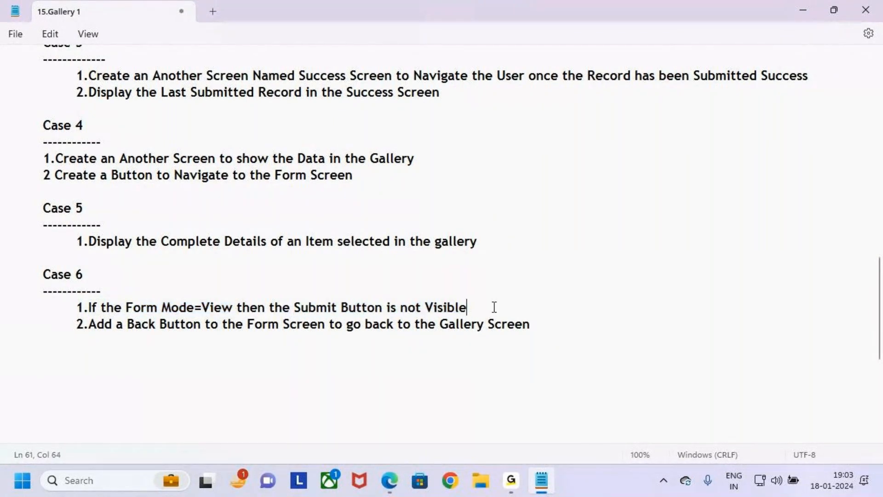
left_click_drag(90, 324, 380, 327)
left_click(547, 326)
left_click(578, 342)
left_click_drag(577, 342, 5, 260)
left_click(219, 341)
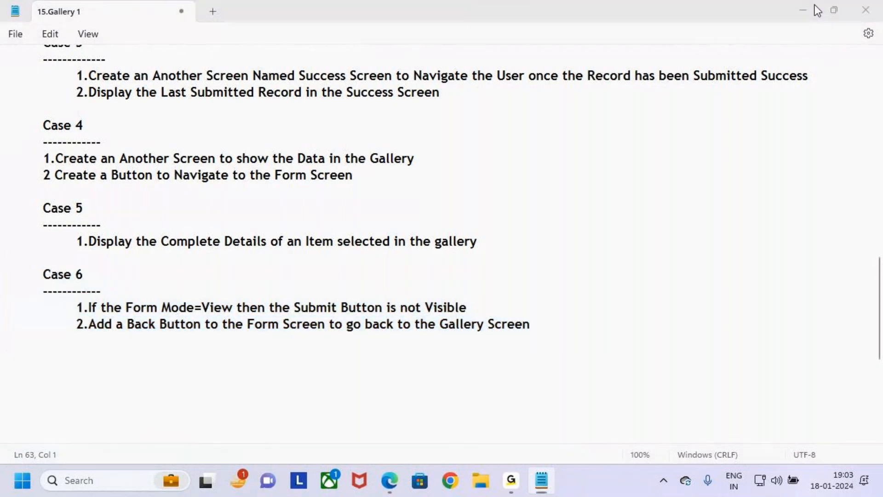
left_click(804, 9)
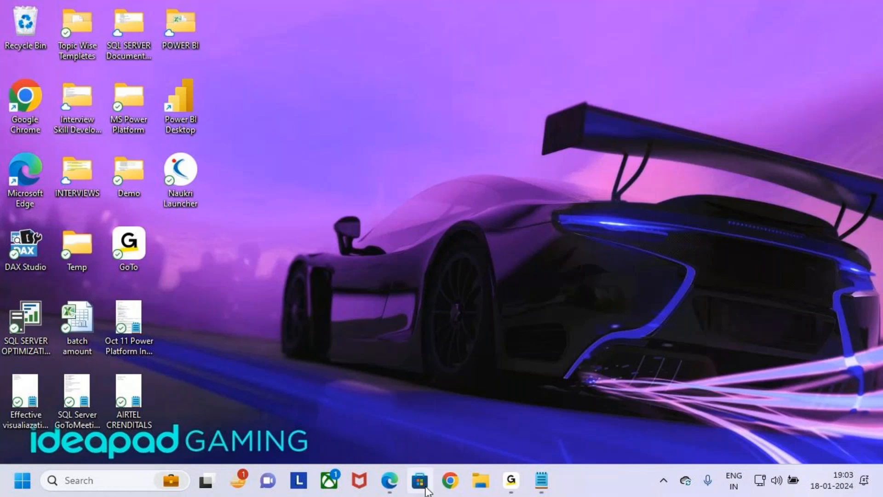
Step: Switch back to Power Apps, open the first employee's details, and exit the preview to select Form1
left_click(389, 480)
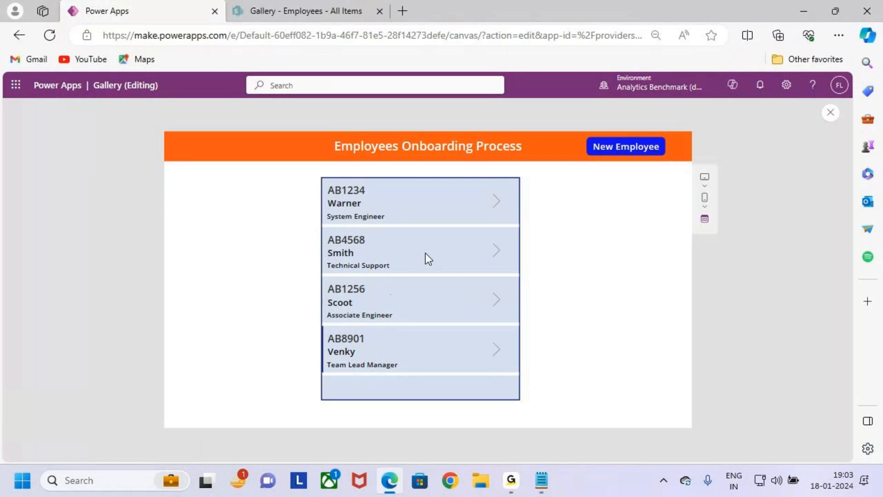
left_click(497, 201)
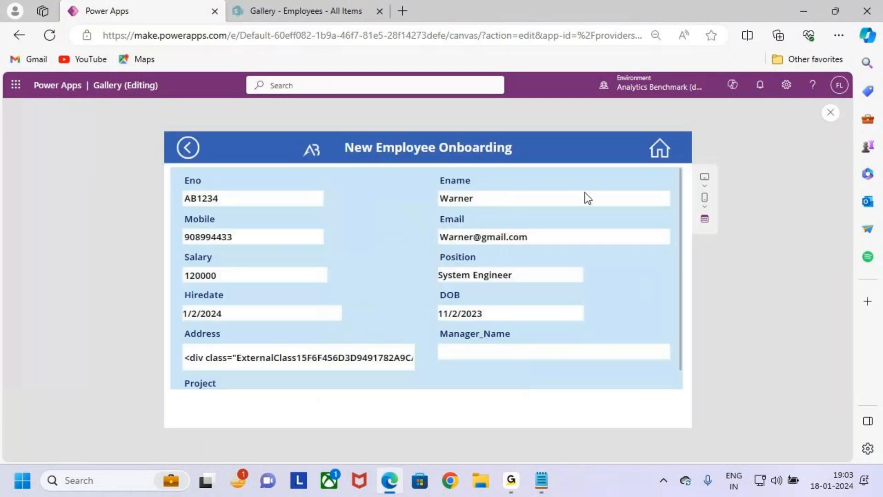
left_click(831, 114)
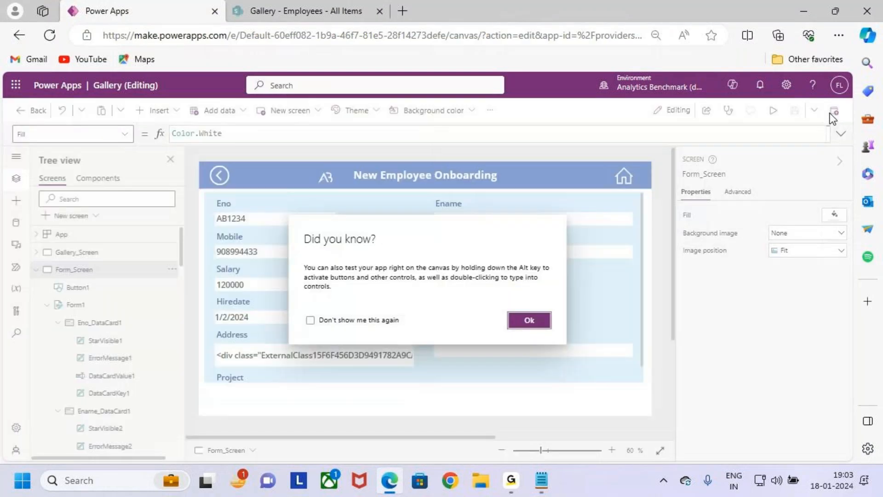
left_click(528, 322)
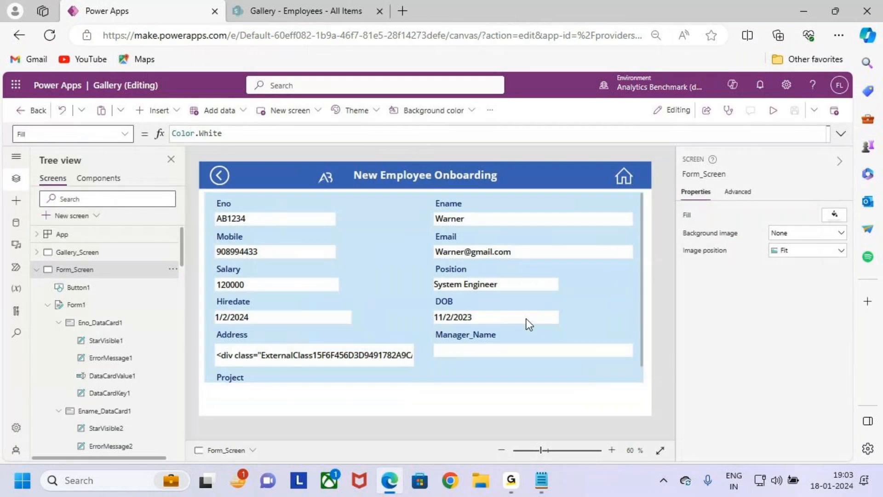
left_click(598, 364)
left_click(599, 375)
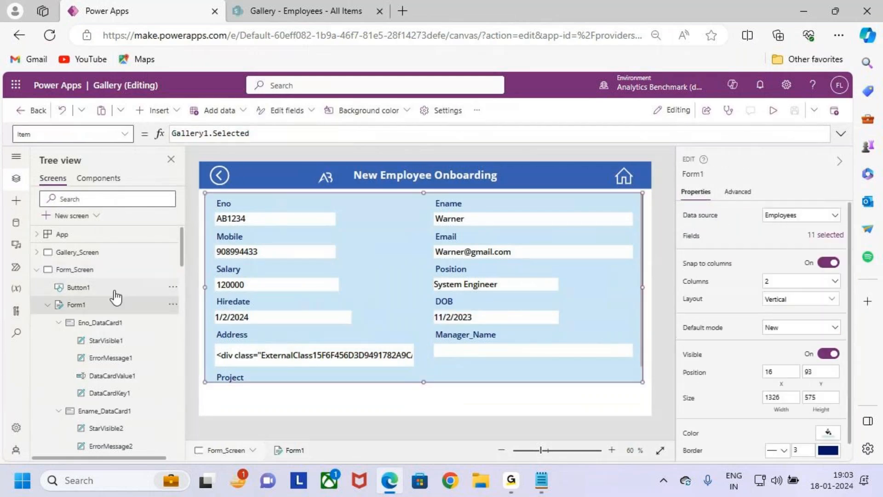
Step: Collapse Form_Screen in the tree, look through the success and form screens, and return to Gallery_Screen
left_click(68, 253)
left_click(36, 270)
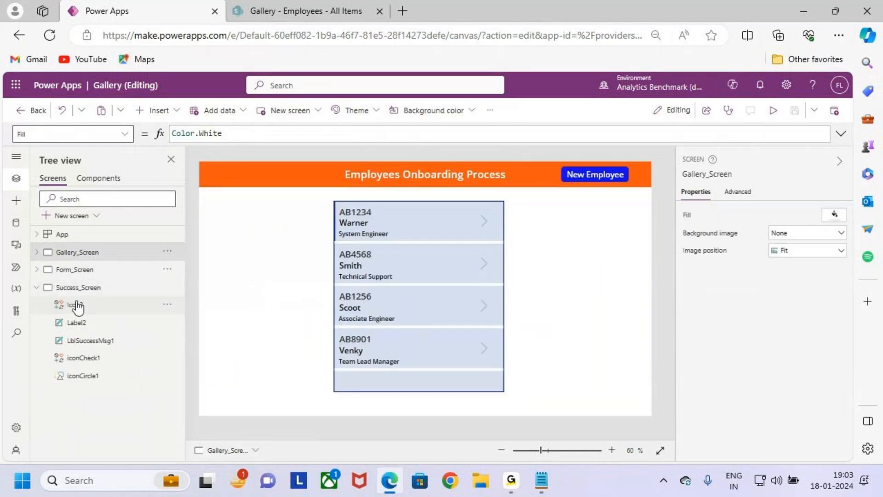
left_click(90, 290)
left_click(90, 254)
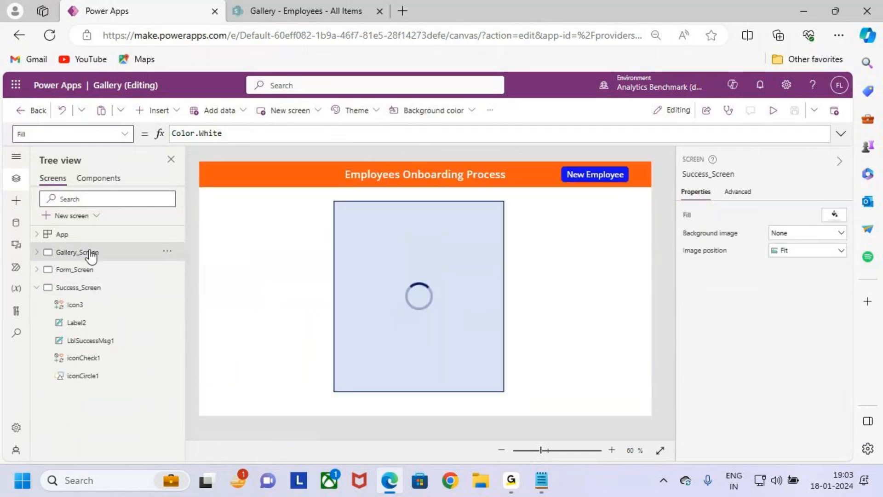
left_click(89, 270)
left_click(93, 253)
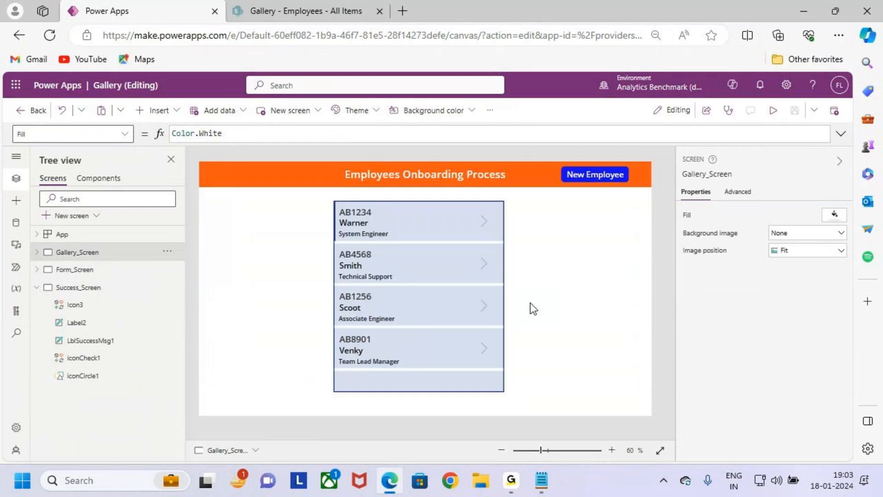
Step: Select the employee gallery, collapse its screen's controls in the tree, view Form_Screen, and go back to Gallery_Screen
left_click(468, 384)
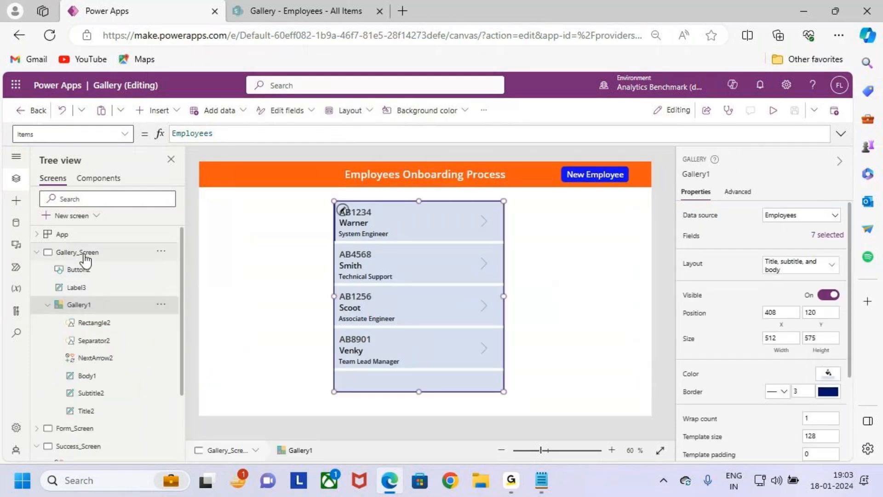
left_click(85, 255)
left_click(37, 252)
left_click(92, 272)
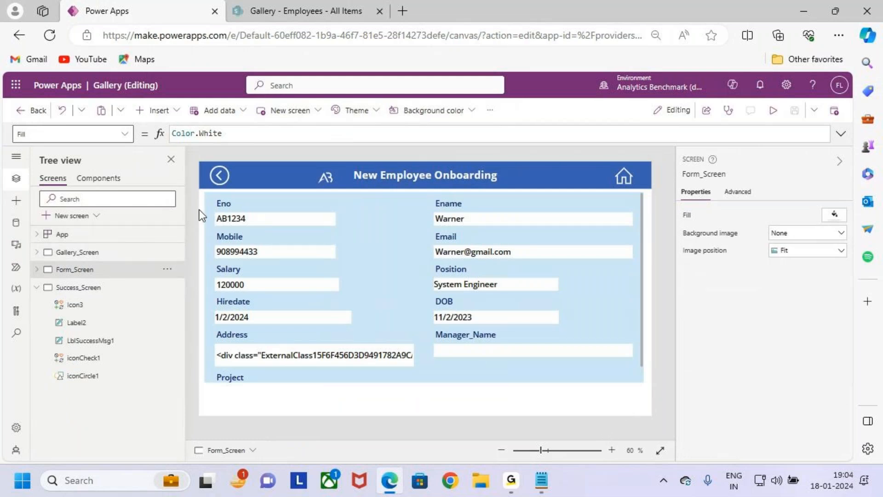
left_click(112, 256)
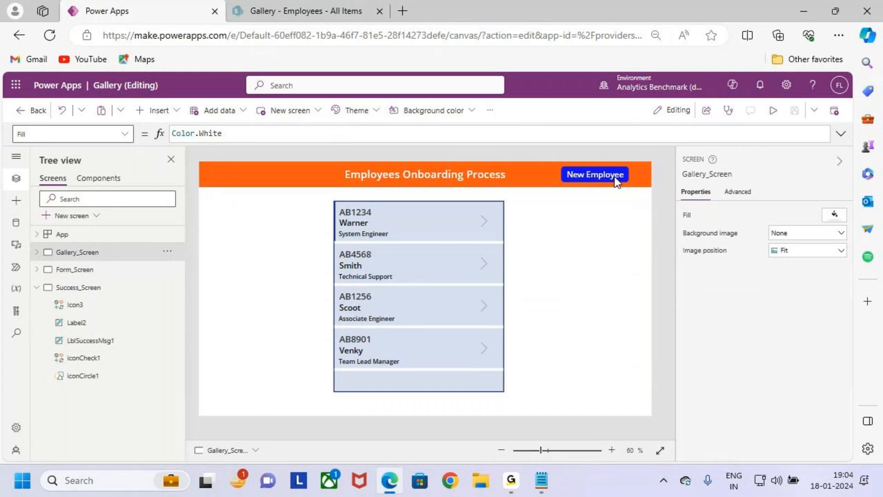
Step: Preview the app from Gallery_Screen, open the first employee's details, and review the form's fields in view mode
left_click(774, 112)
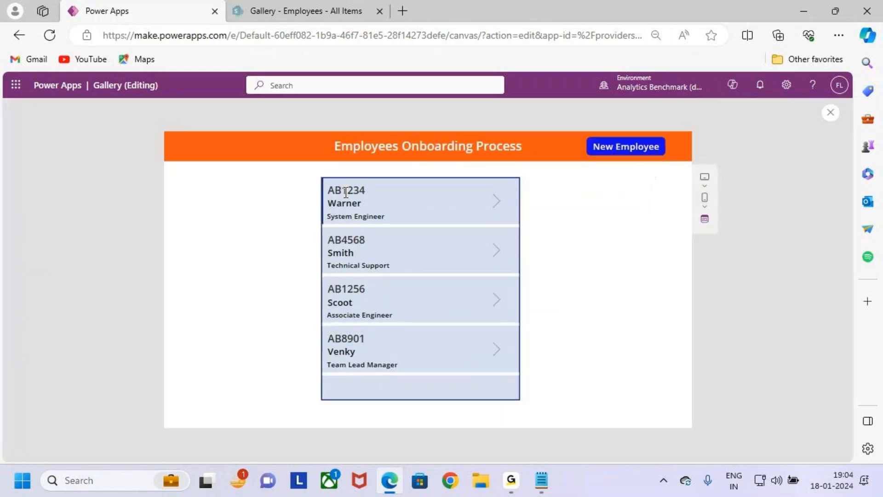
left_click(497, 205)
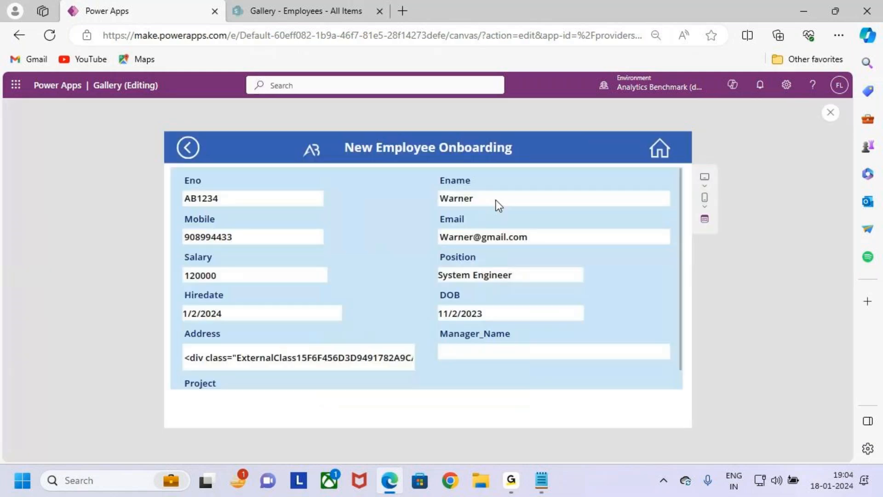
key("ctrl+2")
mouse_move(178, 171)
left_mouse_down()
mouse_move(298, 257)
mouse_move(689, 381)
left_mouse_up()
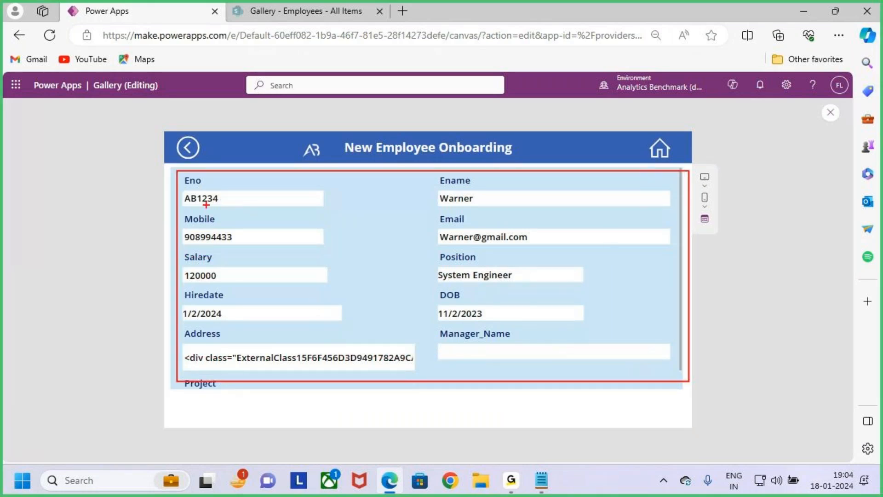
key("Escape")
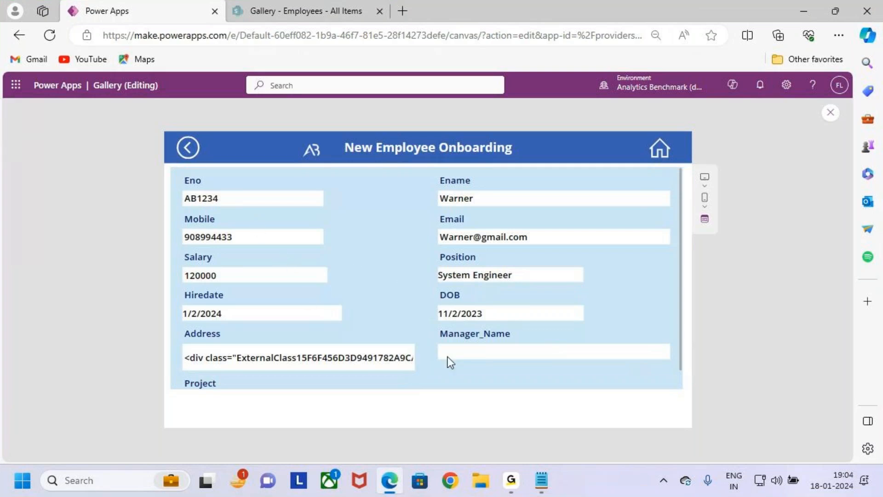
Step: Examine the details screen's header space beside the home icon, the form fields, and the Submit button area
key("ctrl+2")
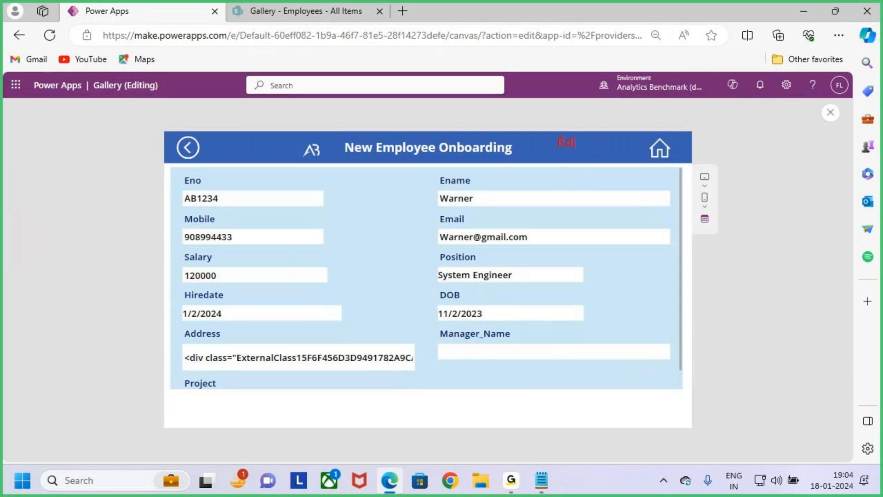
left_click_drag(544, 124, 597, 162)
left_click_drag(567, 89, 561, 118)
left_click_drag(553, 111, 579, 119)
left_click_drag(590, 99, 572, 140)
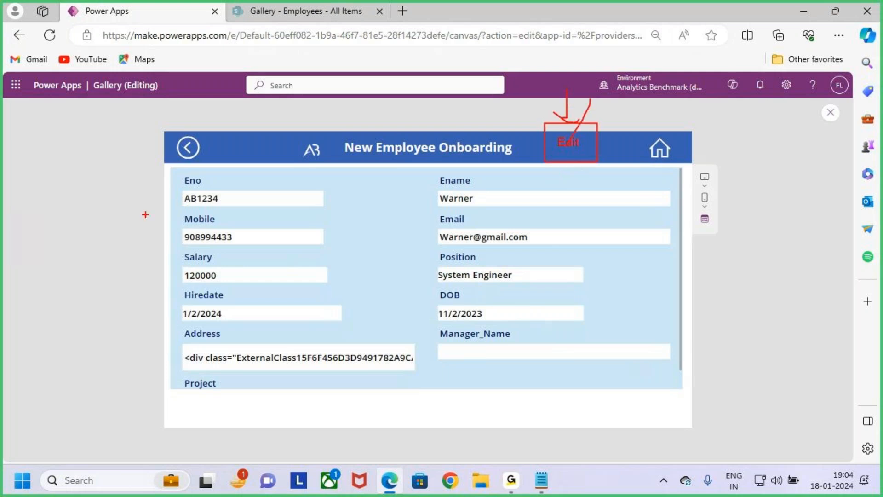
mouse_move(172, 170)
left_mouse_down()
mouse_move(542, 299)
mouse_move(675, 375)
left_mouse_up()
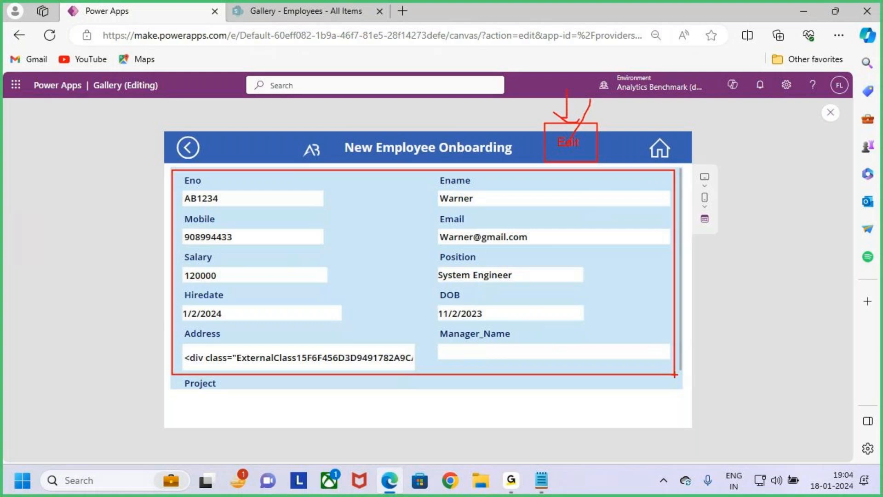
left_click_drag(284, 264, 417, 176)
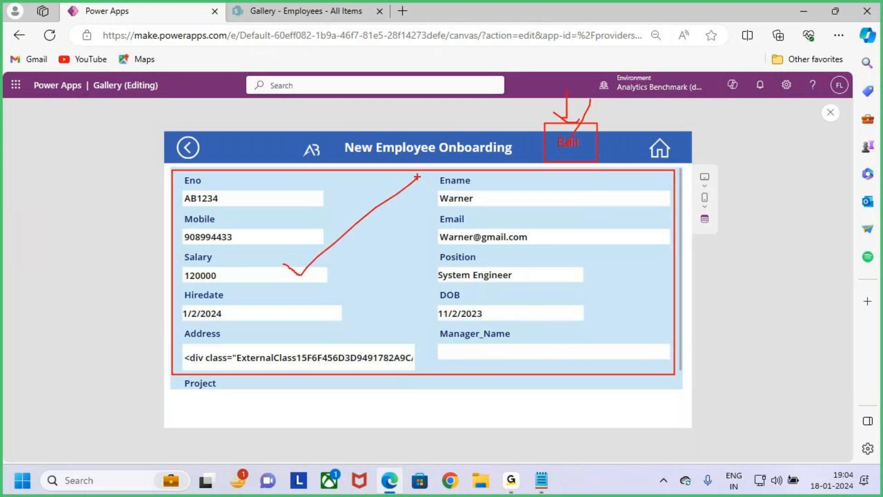
mouse_move(593, 401)
left_mouse_down()
mouse_move(661, 422)
mouse_move(695, 375)
left_mouse_up()
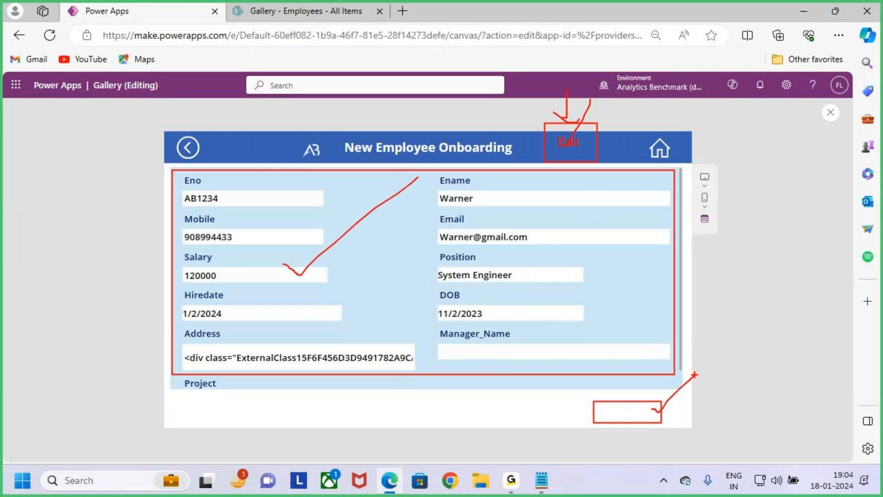
key("Escape")
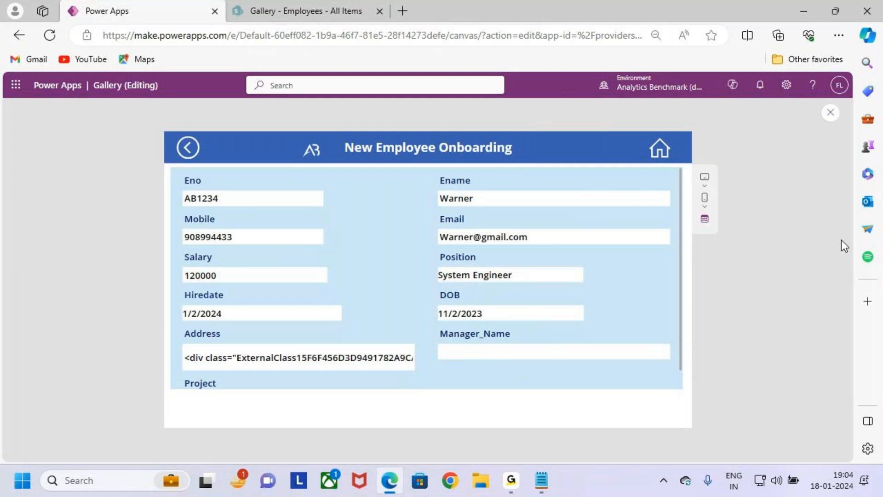
Step: Exit the preview, dismiss the canvas testing tip, and open Gallery_Screen for editing
key("Escape")
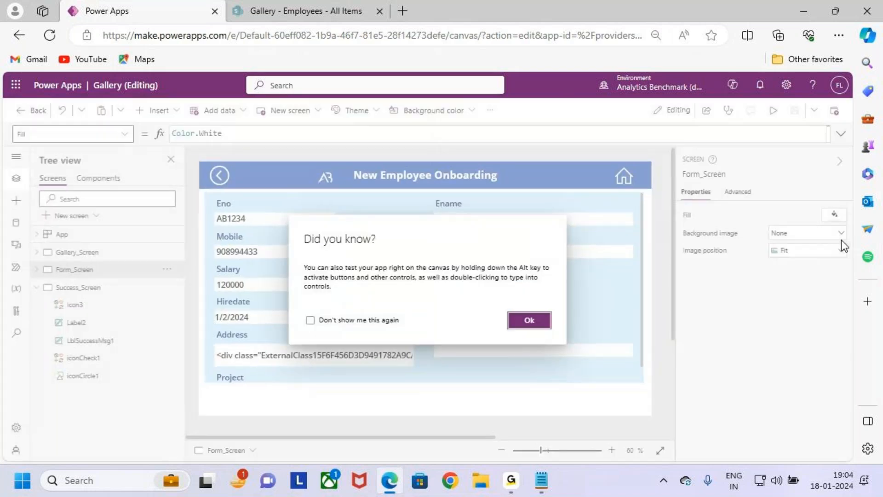
left_click(540, 318)
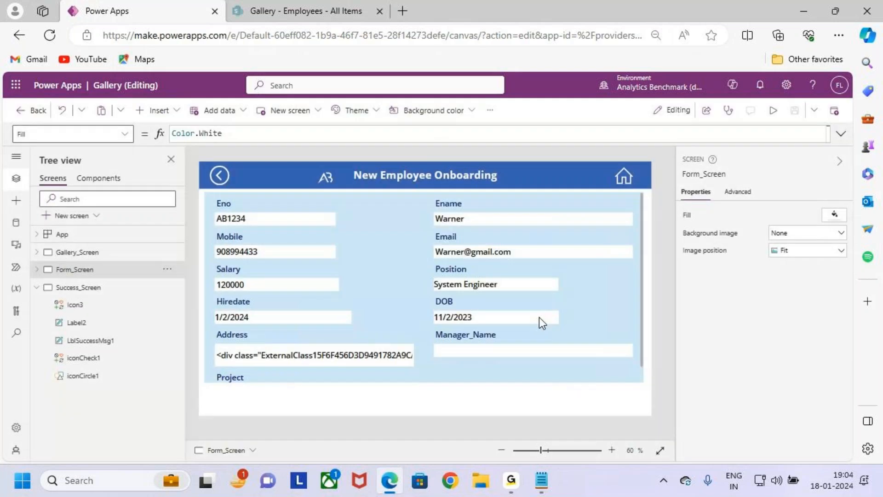
left_click(87, 252)
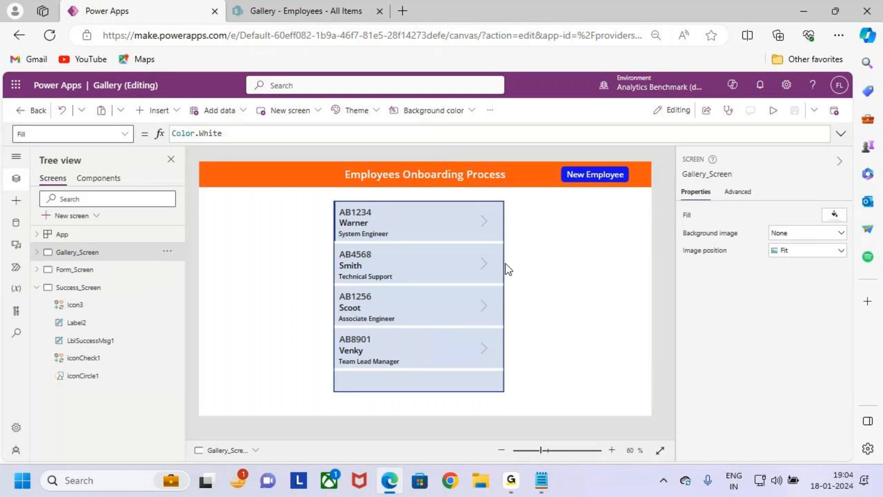